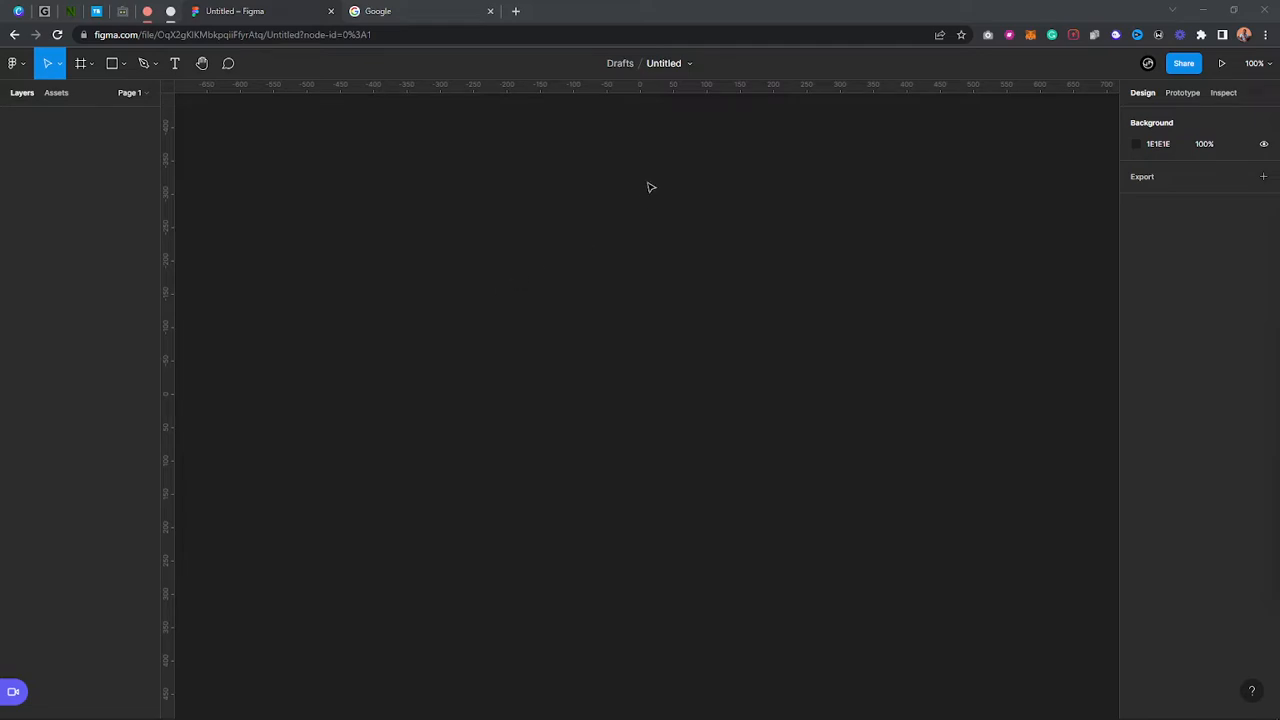
Rename the untitled design file as "course onboarding screen"
{"action": "left_click", "coordinate": [674, 63]}
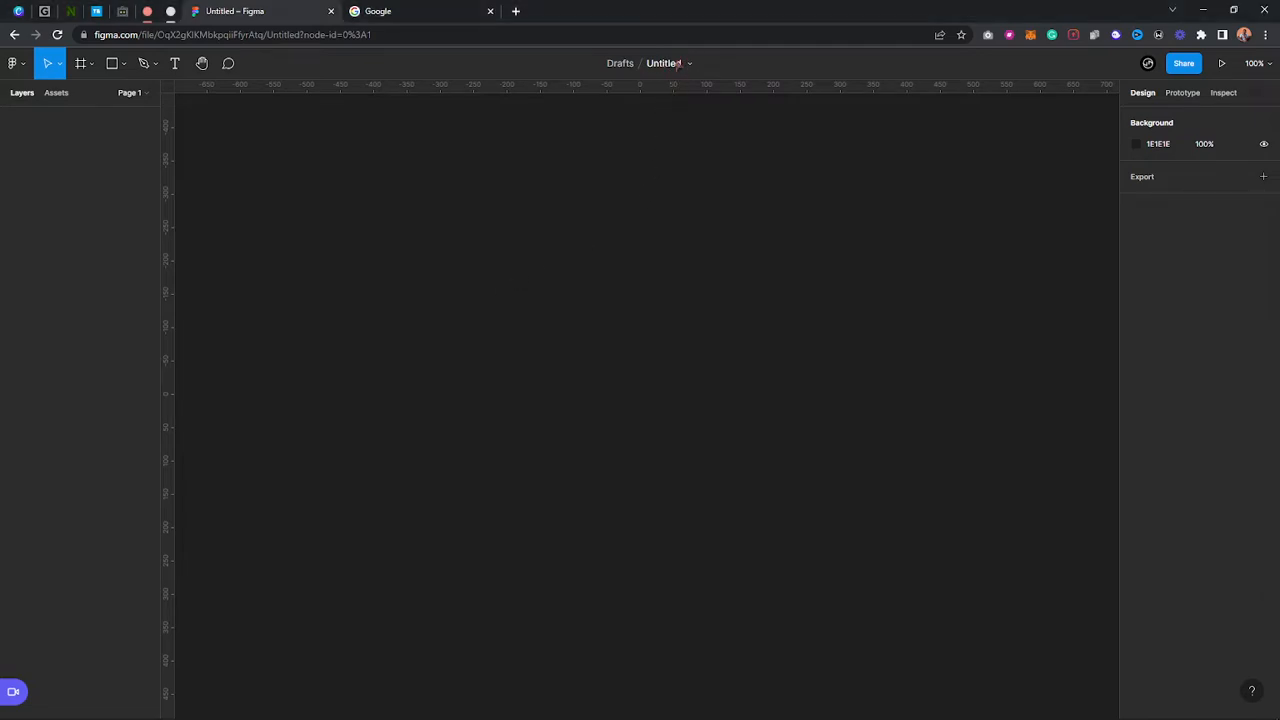
{"action": "type", "text": "Onbo"}
{"action": "type", "text": "course onbo"}
{"action": "type", "text": "arding screen"}
{"action": "key", "text": "Return"}
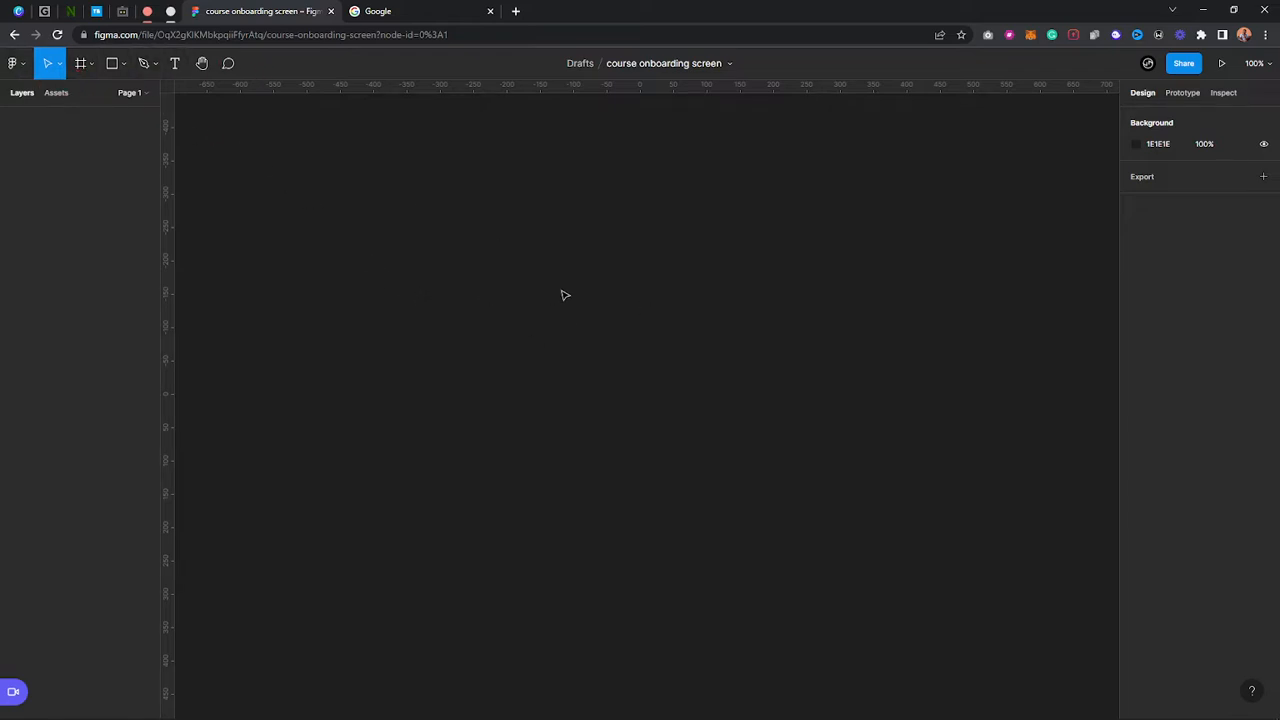
Add an iPhone 11 Pro Max frame, 414 × 896, to the empty canvas using the phone frame presets
{"action": "key", "text": "f"}
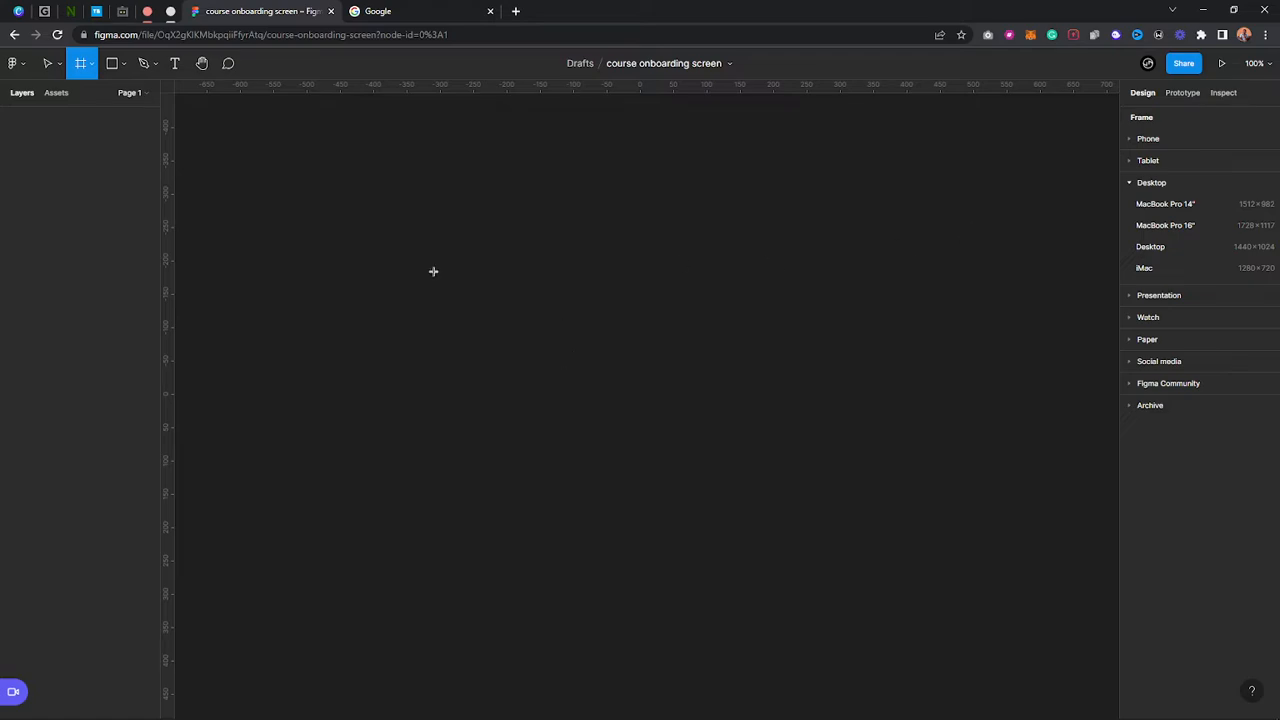
{"action": "left_click", "coordinate": [1150, 140]}
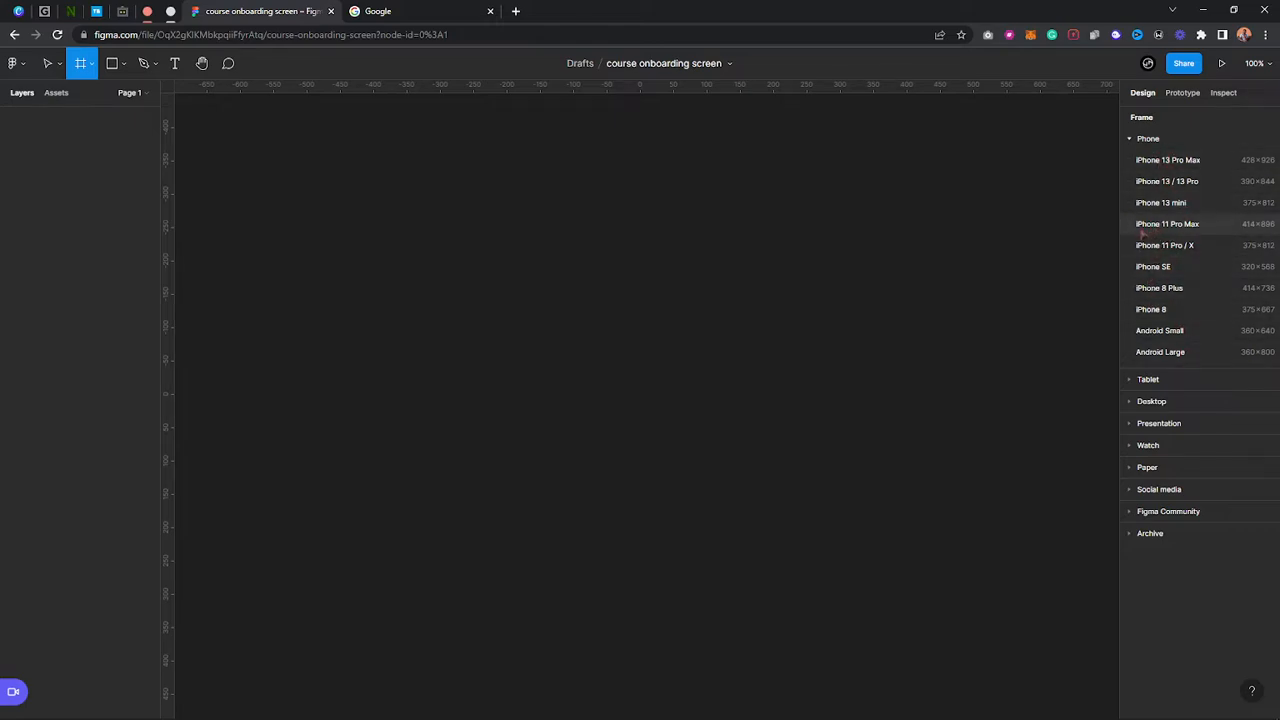
{"action": "left_click", "coordinate": [1172, 228]}
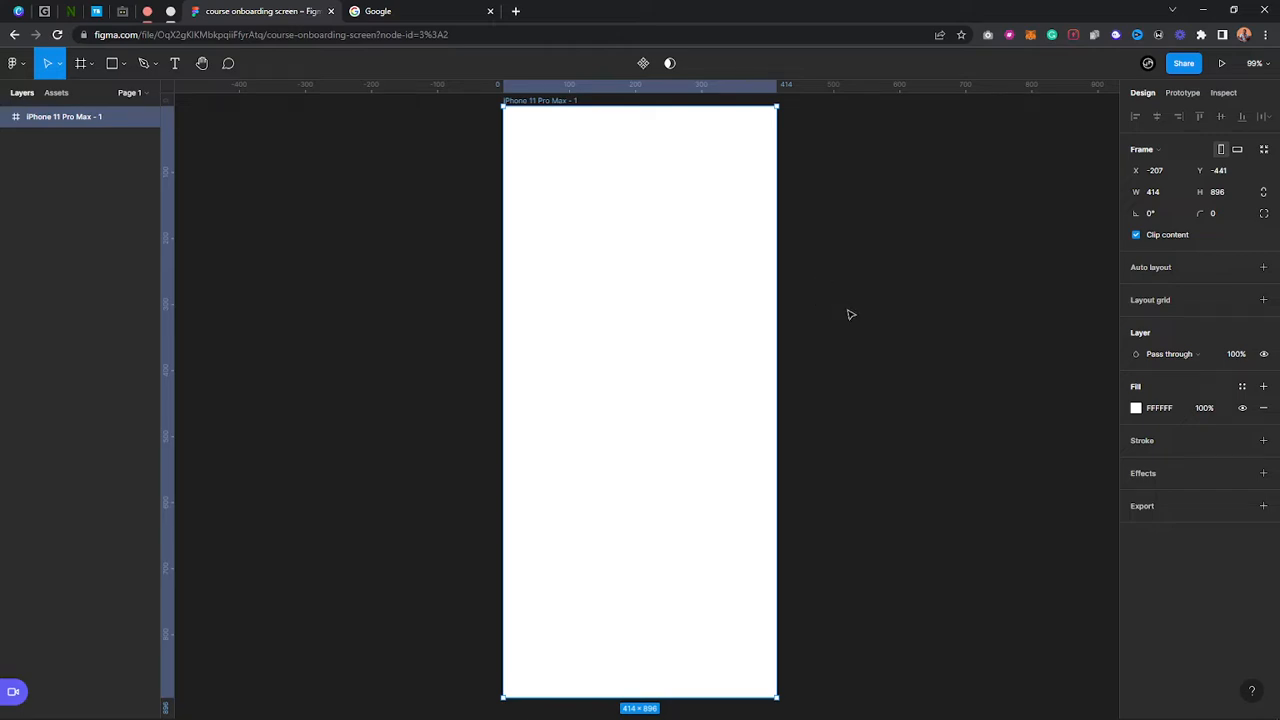
{"action": "left_click", "coordinate": [848, 314]}
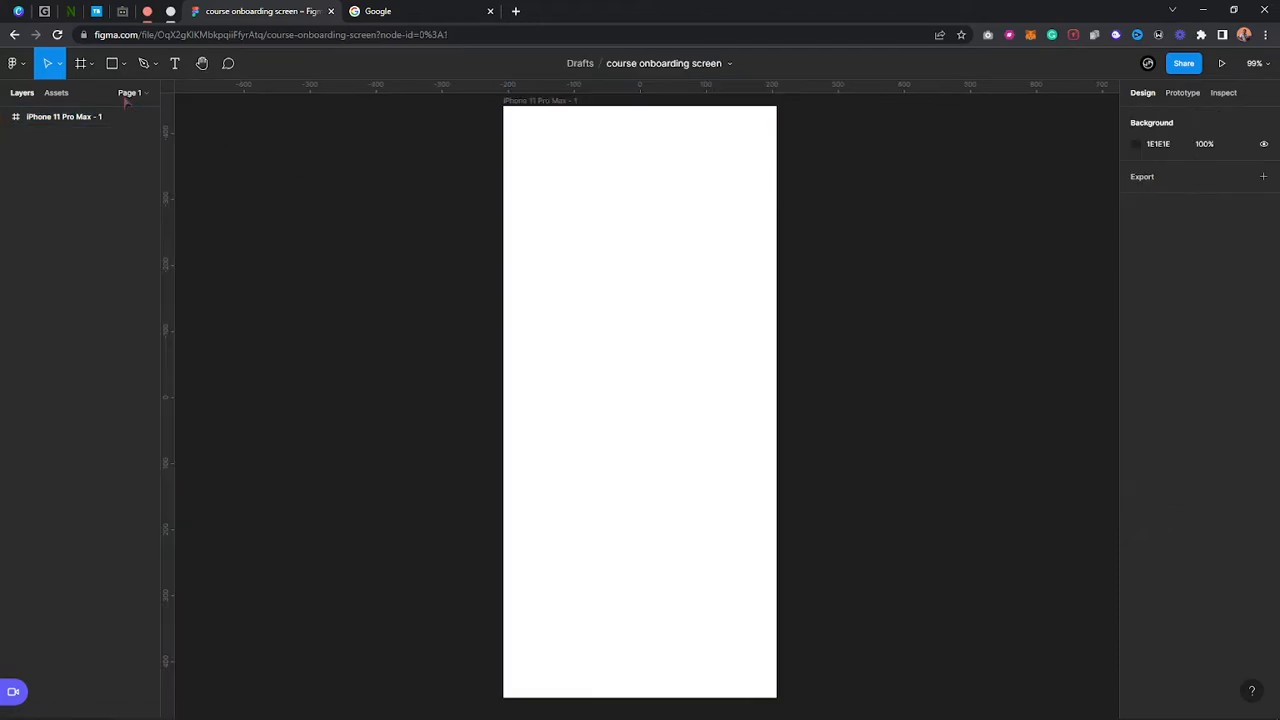
{"action": "key", "text": "f"}
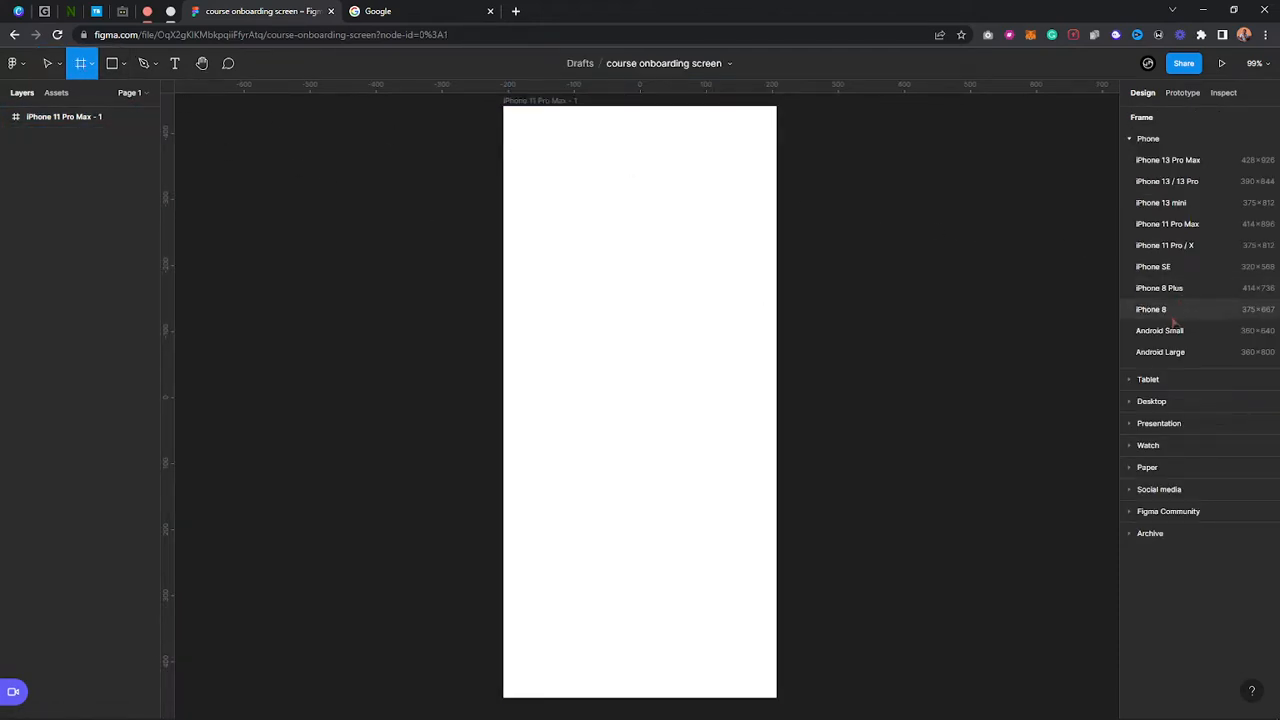
{"action": "left_click", "coordinate": [1143, 140]}
{"action": "left_click", "coordinate": [600, 269]}
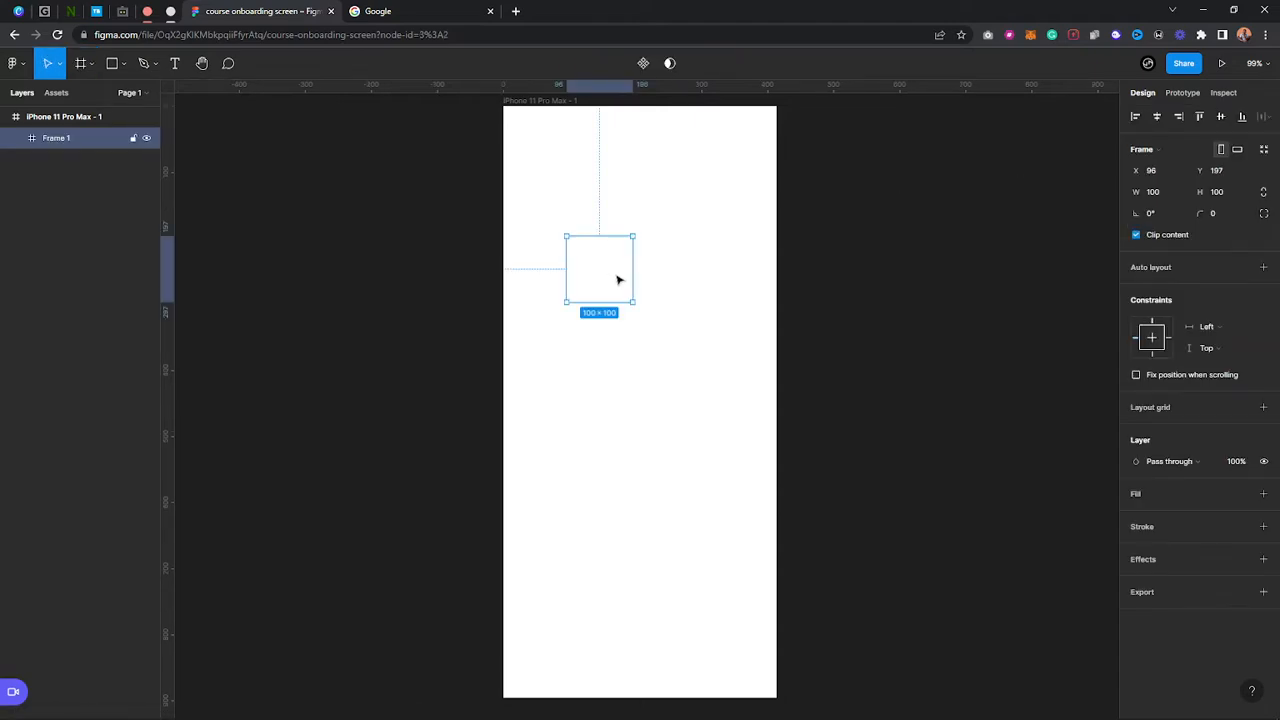
{"action": "key", "text": "Delete"}
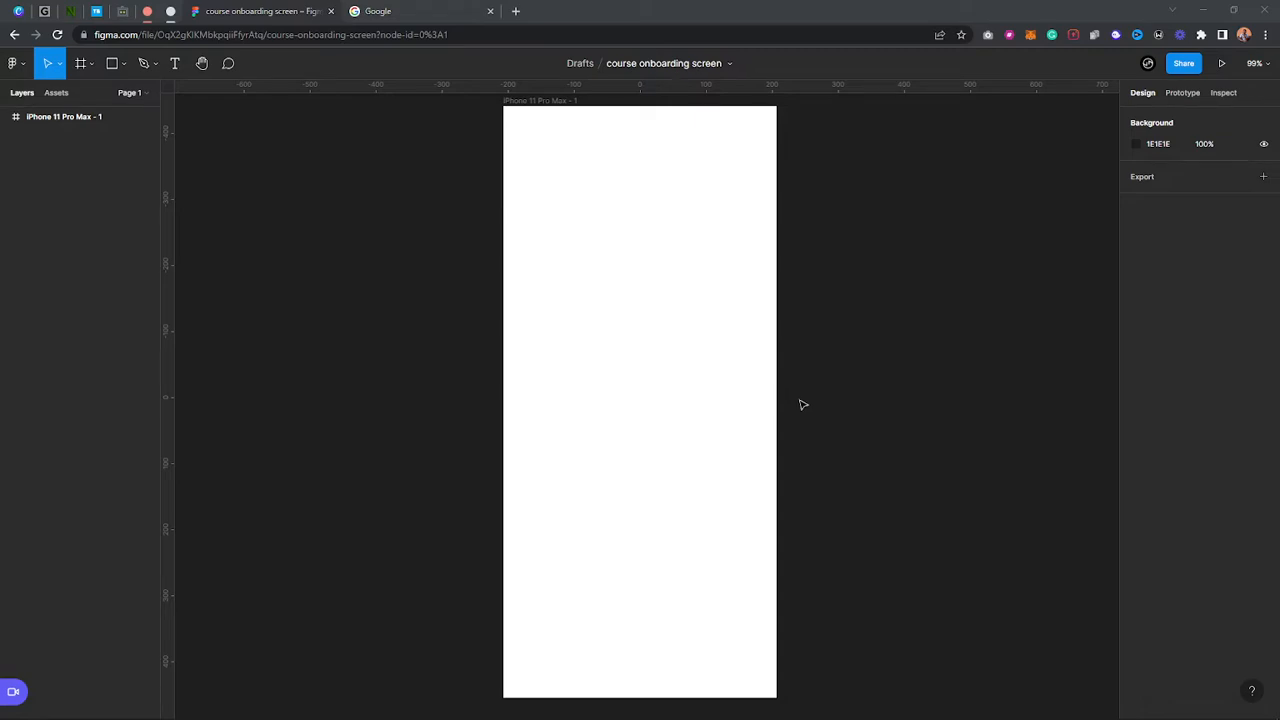
Add a layout grid to the iPhone 11 Pro Max frame and change its type to Columns
{"action": "scroll", "coordinate": [802, 404], "scroll_direction": "down", "scroll_amount": 2}
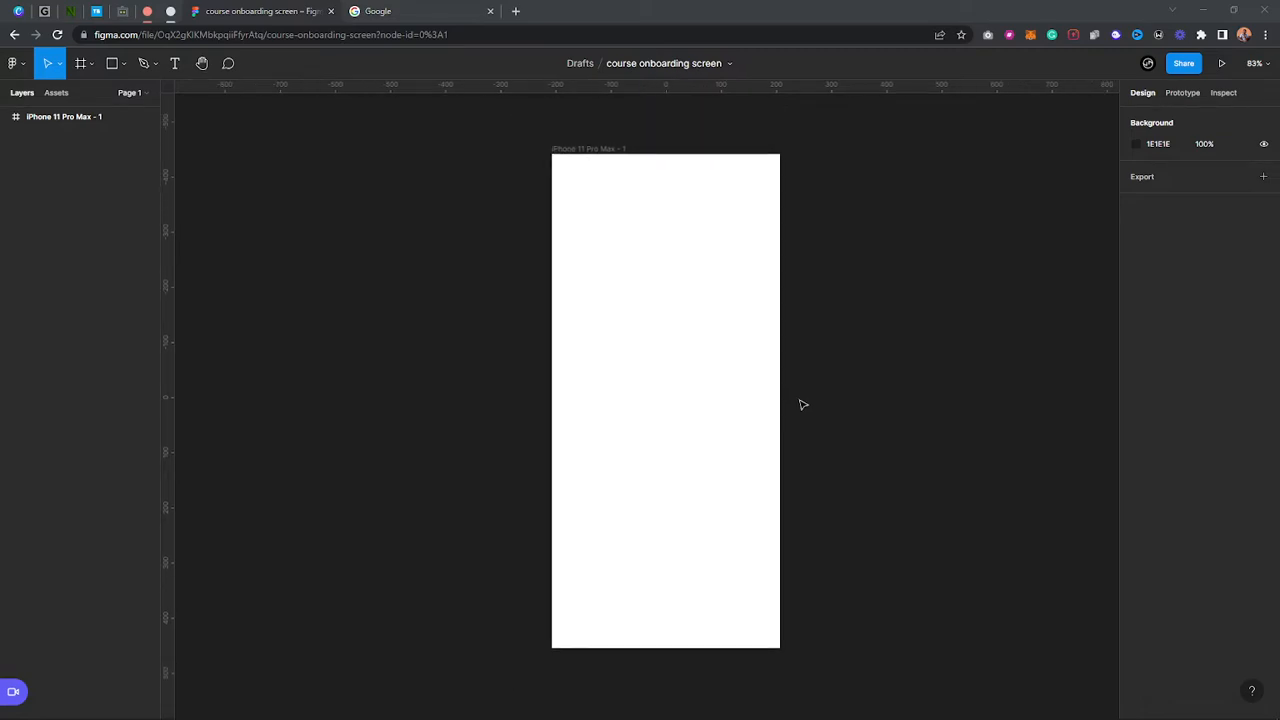
{"action": "left_click_drag", "start_coordinate": [929, 434], "coordinate": [826, 442]}
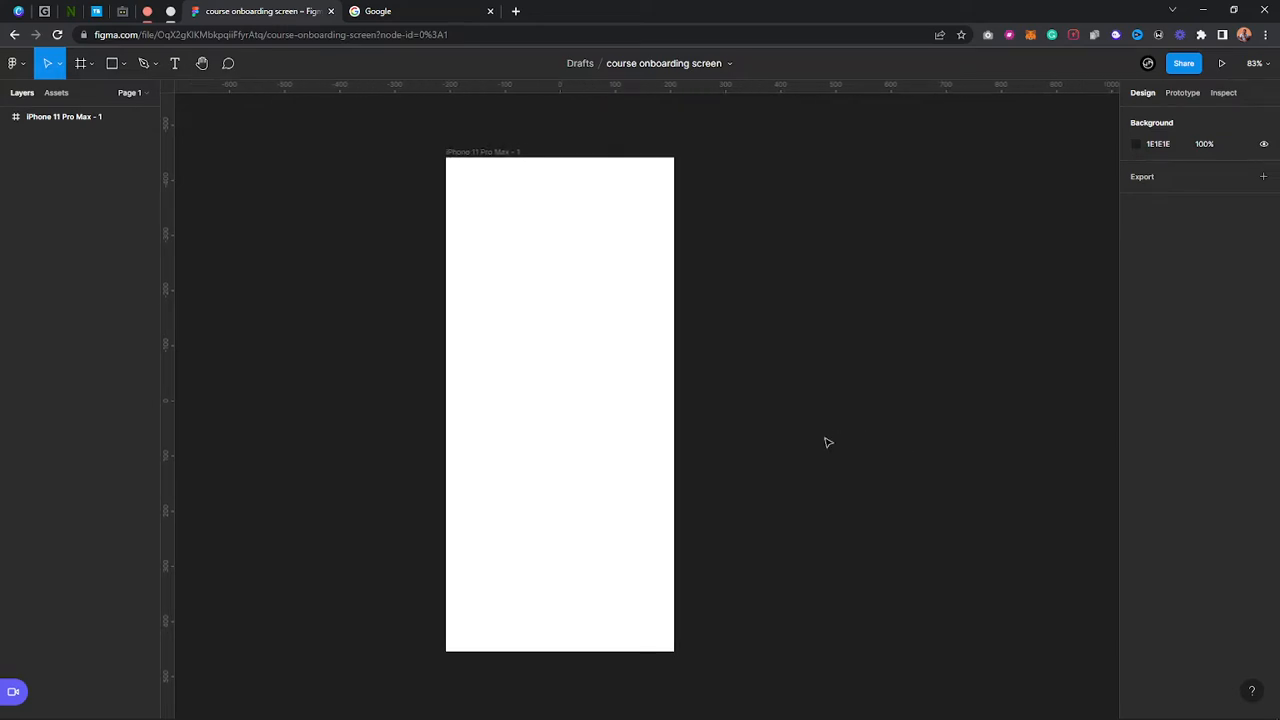
{"action": "scroll", "coordinate": [826, 442], "scroll_direction": "down", "scroll_amount": 3}
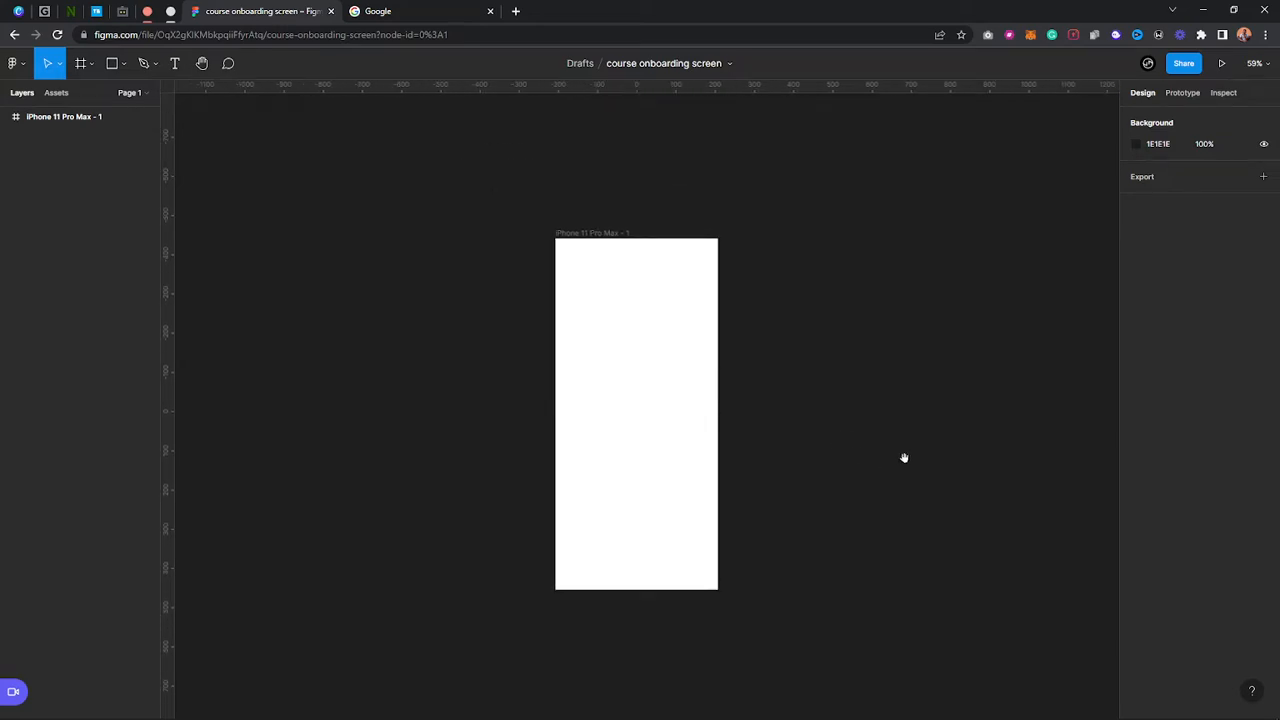
{"action": "scroll", "coordinate": [897, 454], "scroll_direction": "right", "scroll_amount": 2}
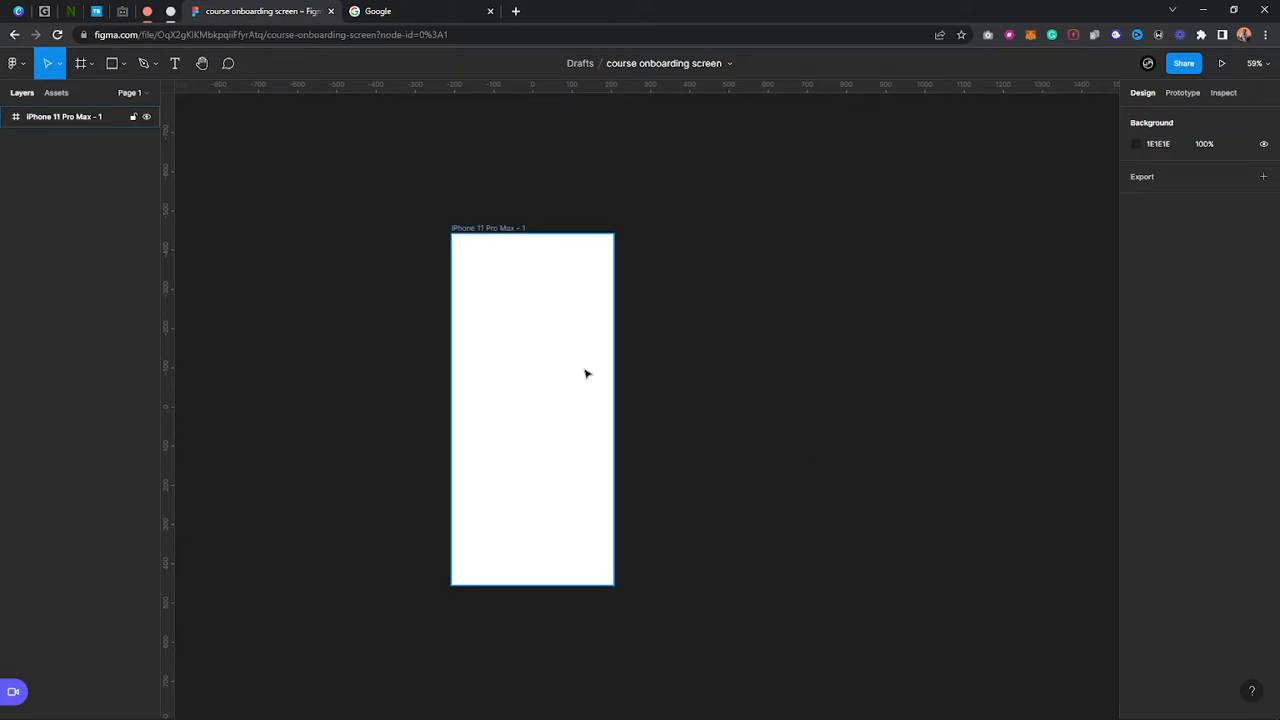
{"action": "left_click", "coordinate": [478, 229]}
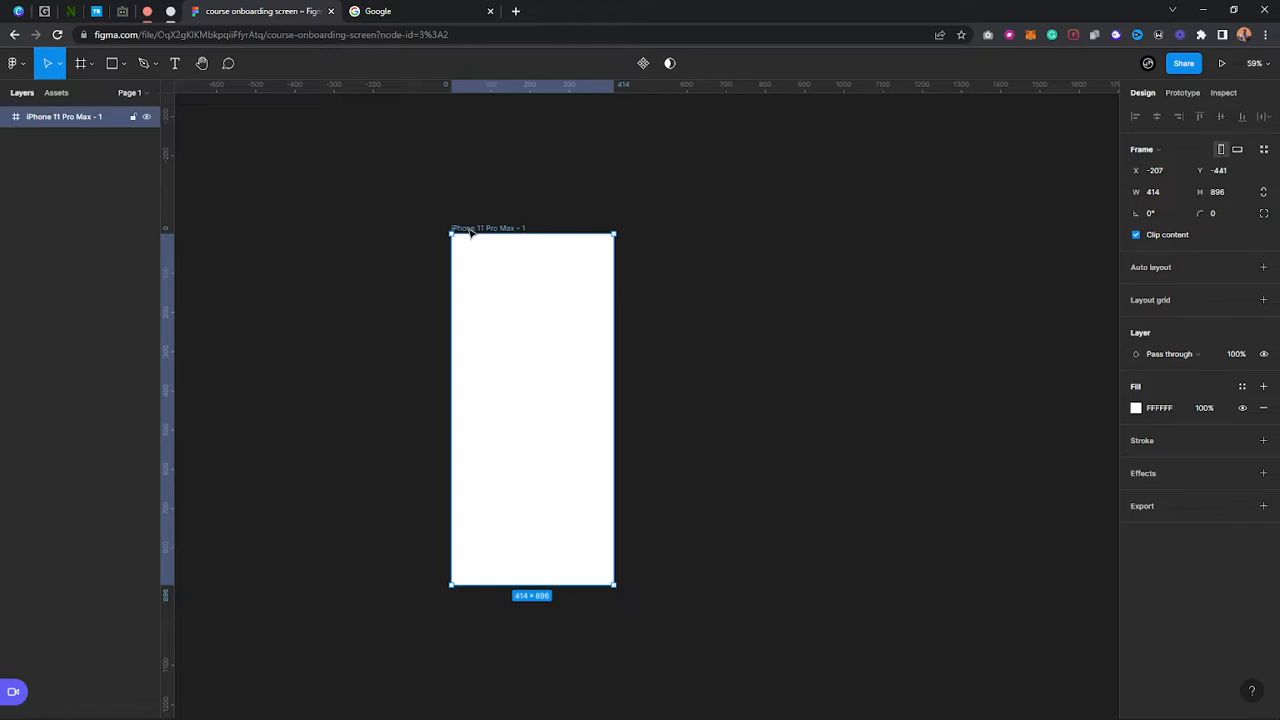
{"action": "scroll", "coordinate": [440, 282], "scroll_direction": "up", "scroll_amount": 3}
{"action": "scroll", "coordinate": [440, 282], "scroll_direction": "down", "scroll_amount": 3}
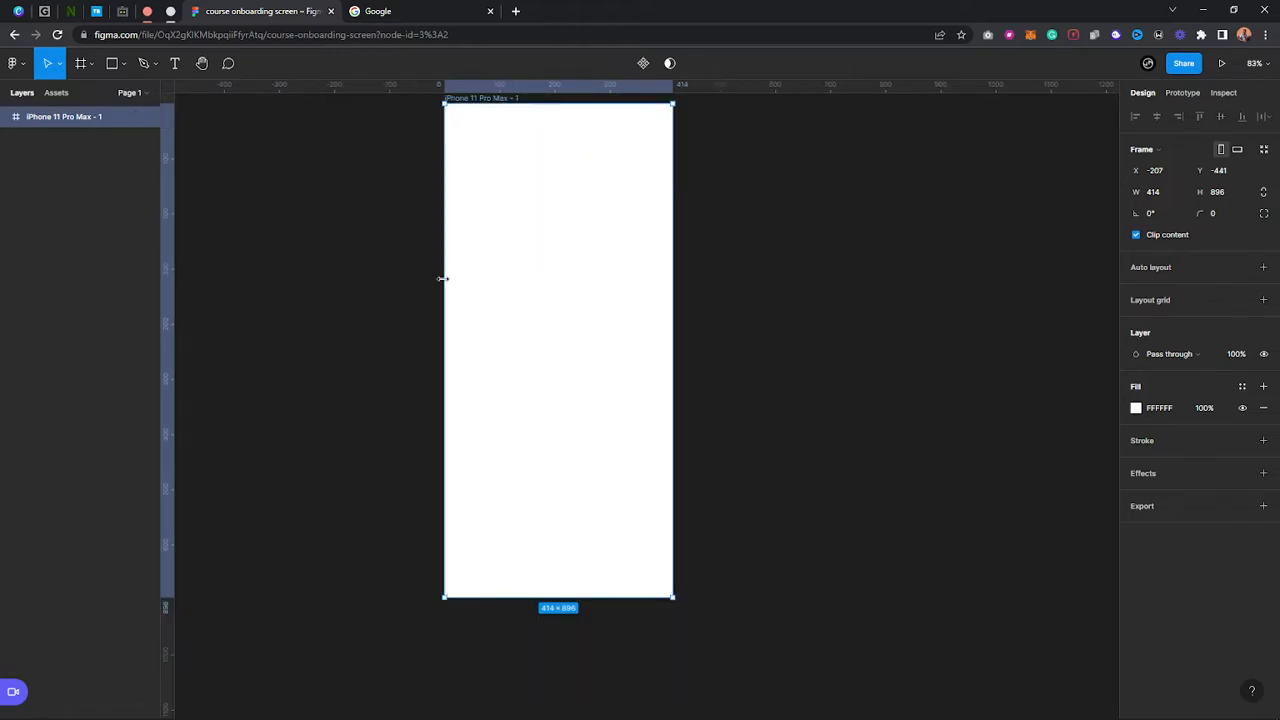
{"action": "scroll", "coordinate": [448, 278], "scroll_direction": "up", "scroll_amount": 1}
{"action": "scroll", "coordinate": [438, 266], "scroll_direction": "up", "scroll_amount": 1}
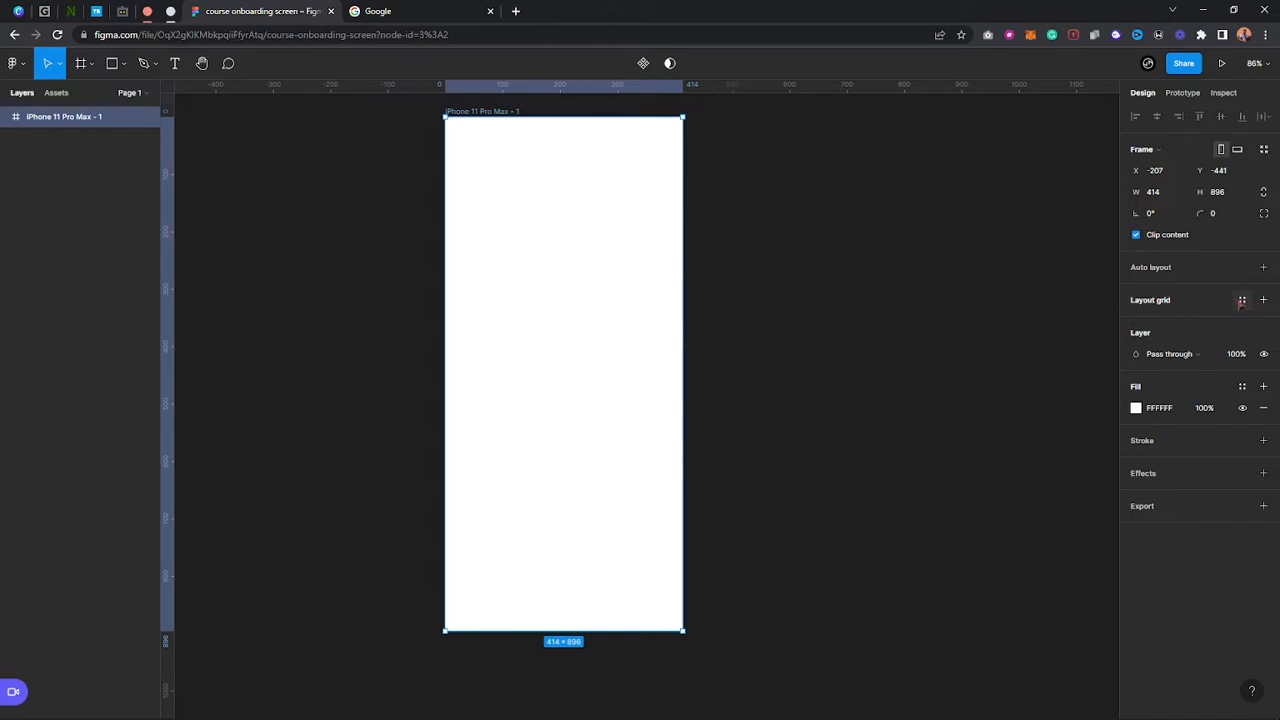
{"action": "left_click", "coordinate": [1263, 300]}
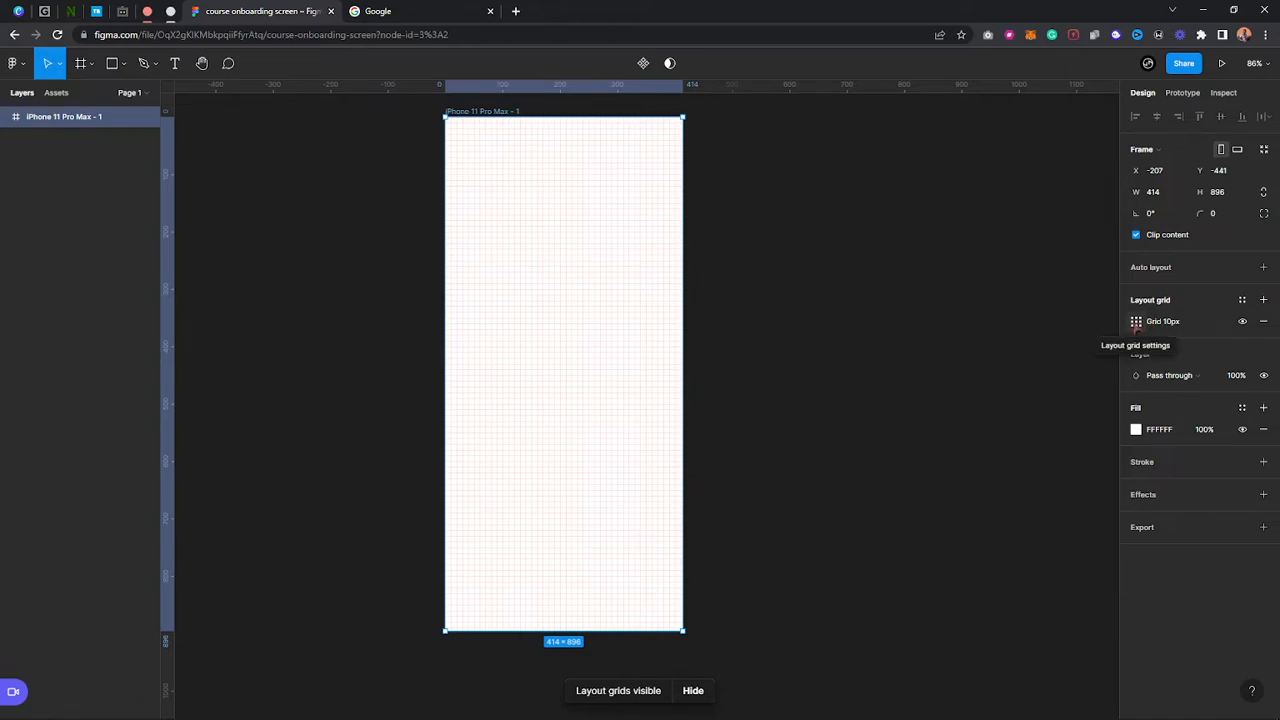
{"action": "left_click", "coordinate": [1137, 323]}
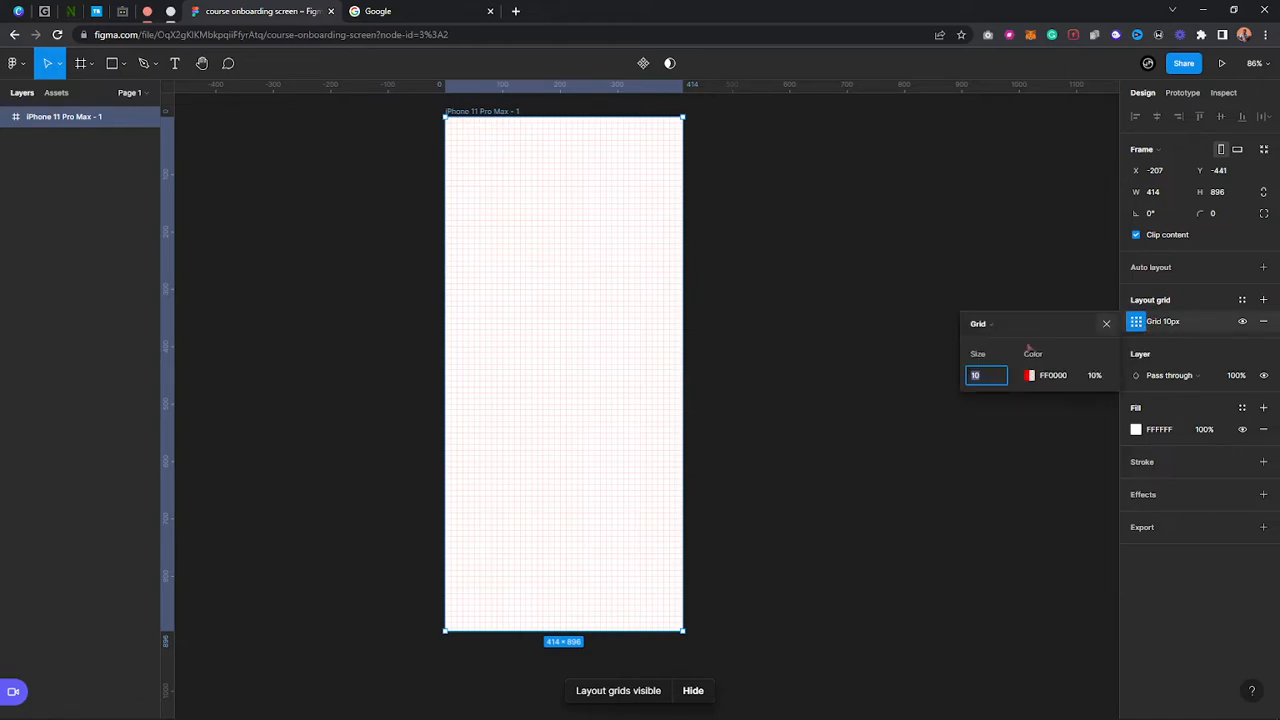
{"action": "left_click", "coordinate": [990, 328]}
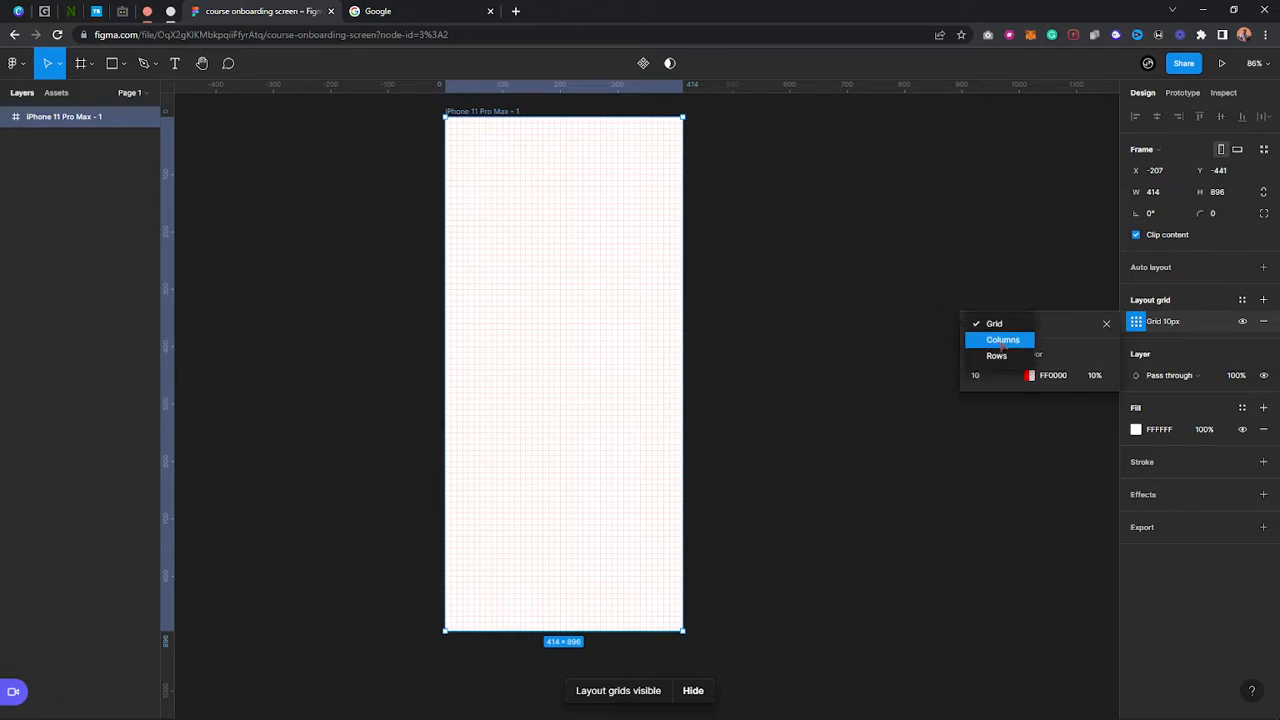
{"action": "left_click", "coordinate": [1002, 340]}
Set the column grid's count to 4 and its margin to 30
{"action": "left_click", "coordinate": [998, 376]}
{"action": "left_click", "coordinate": [1010, 377]}
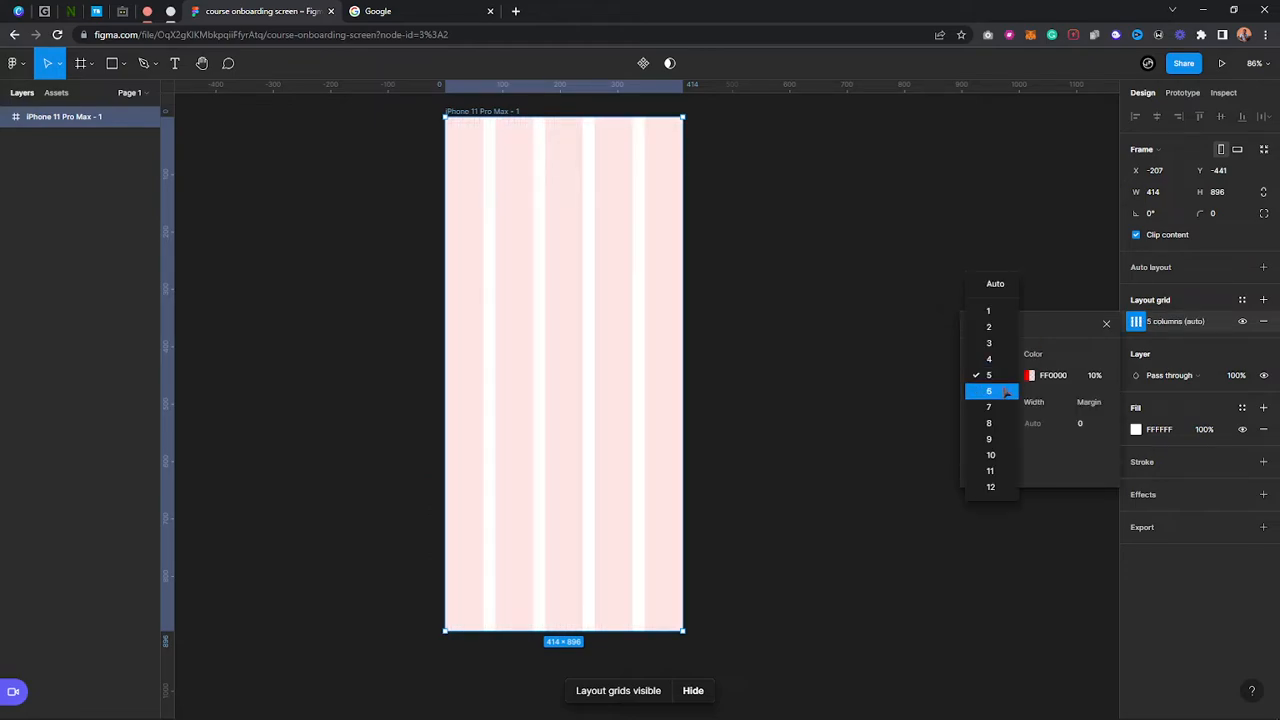
{"action": "left_click", "coordinate": [996, 360]}
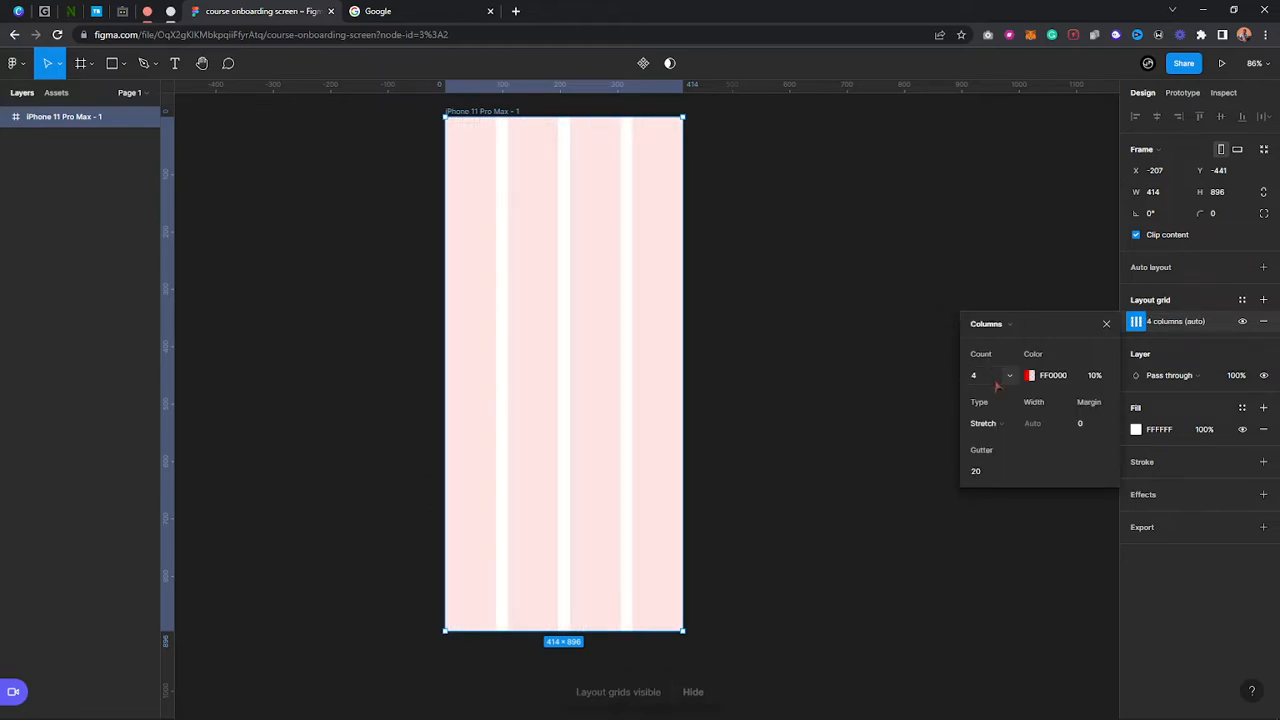
{"action": "left_click", "coordinate": [1096, 426]}
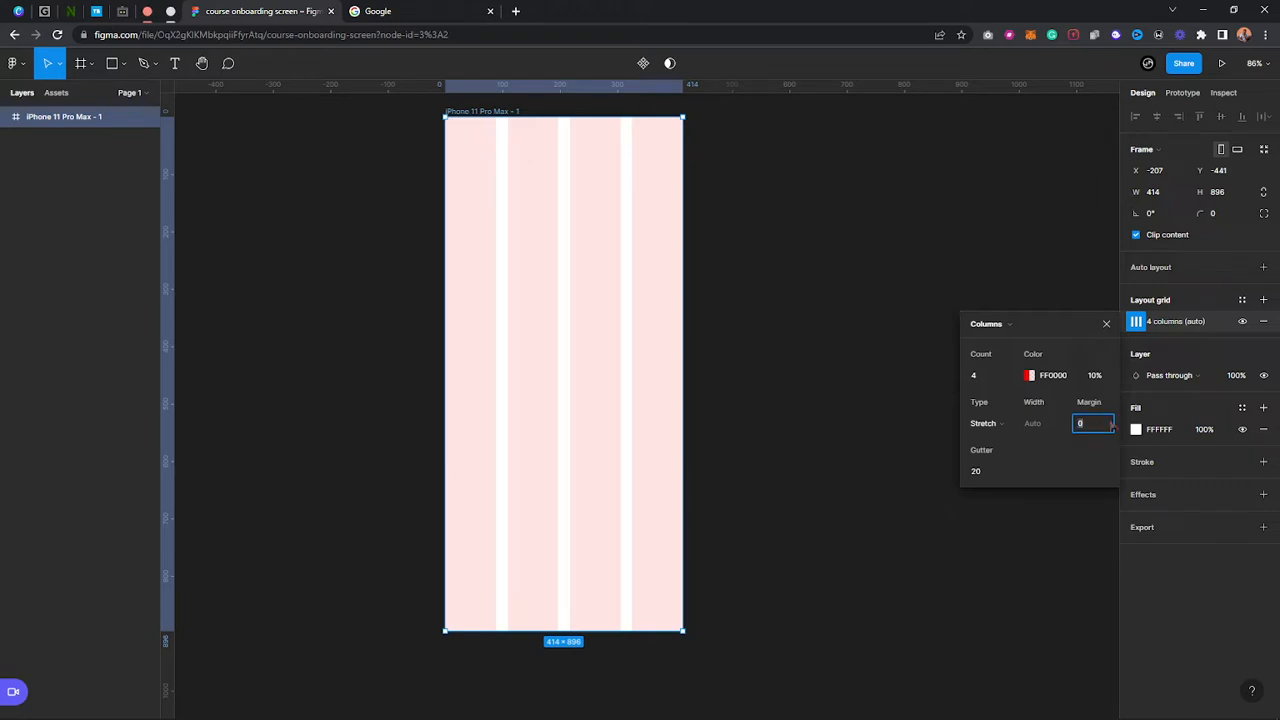
{"action": "type", "text": "40"}
{"action": "key", "text": "Return"}
{"action": "left_click", "coordinate": [1092, 429]}
{"action": "key", "text": "Return"}
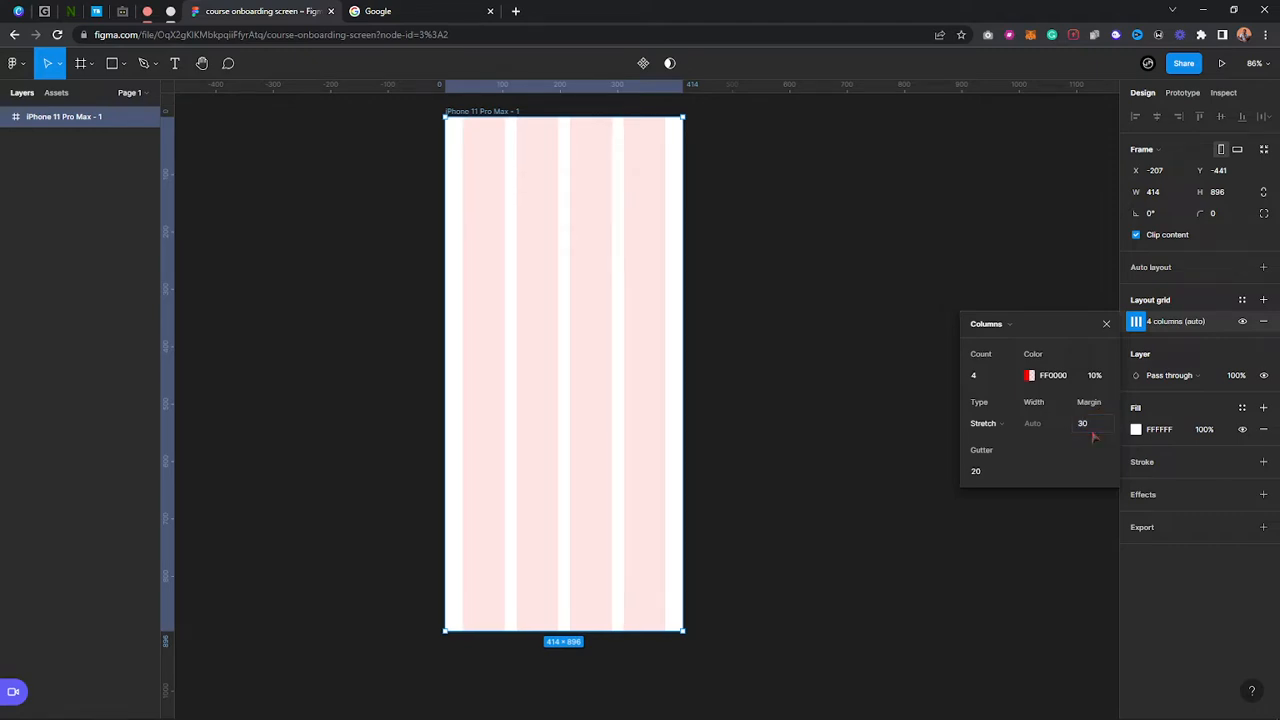
Set the column grid's gutter to 10 and close the grid settings
{"action": "left_click", "coordinate": [991, 479]}
{"action": "type", "text": "10"}
{"action": "key", "text": "Return"}
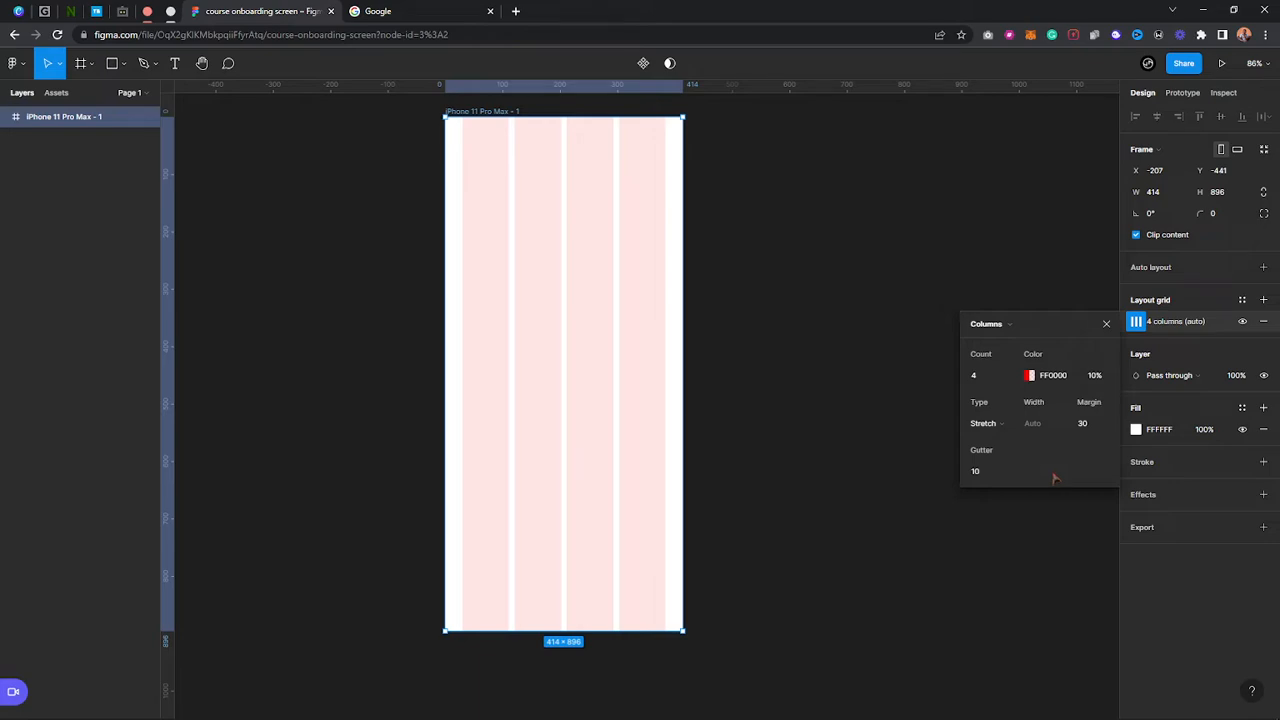
{"action": "left_click", "coordinate": [1106, 324]}
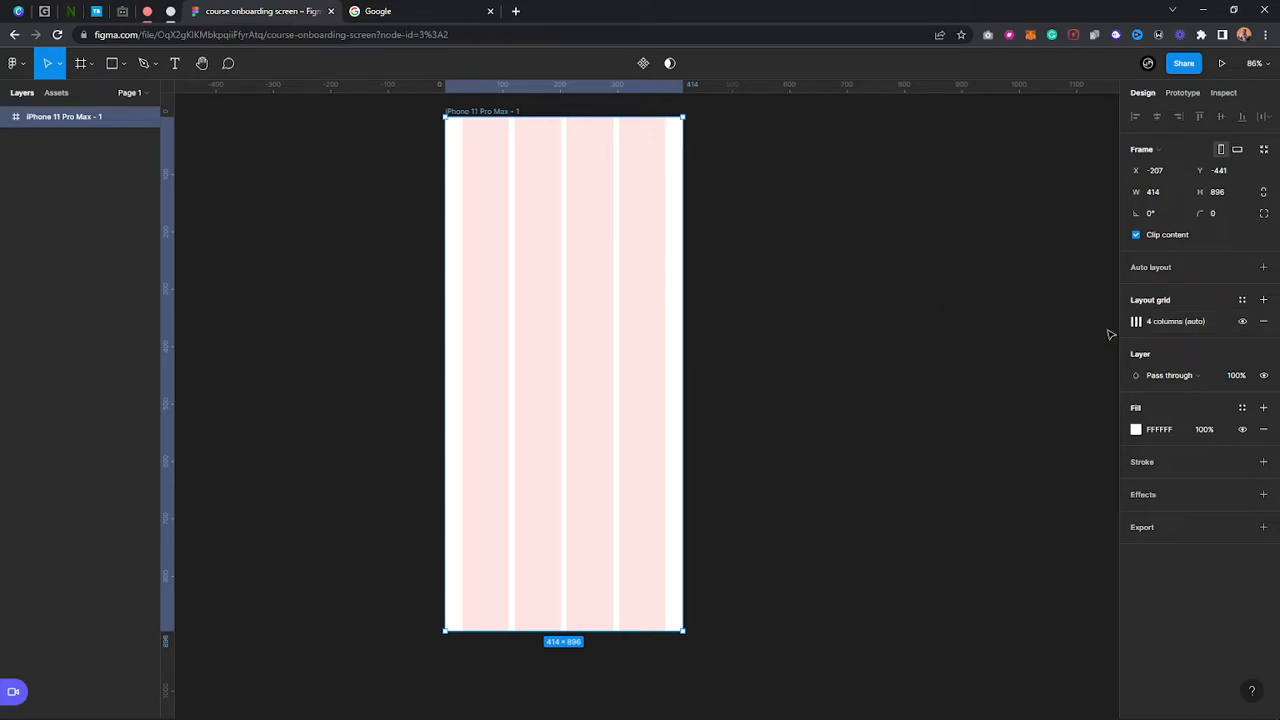
{"action": "left_click", "coordinate": [915, 338]}
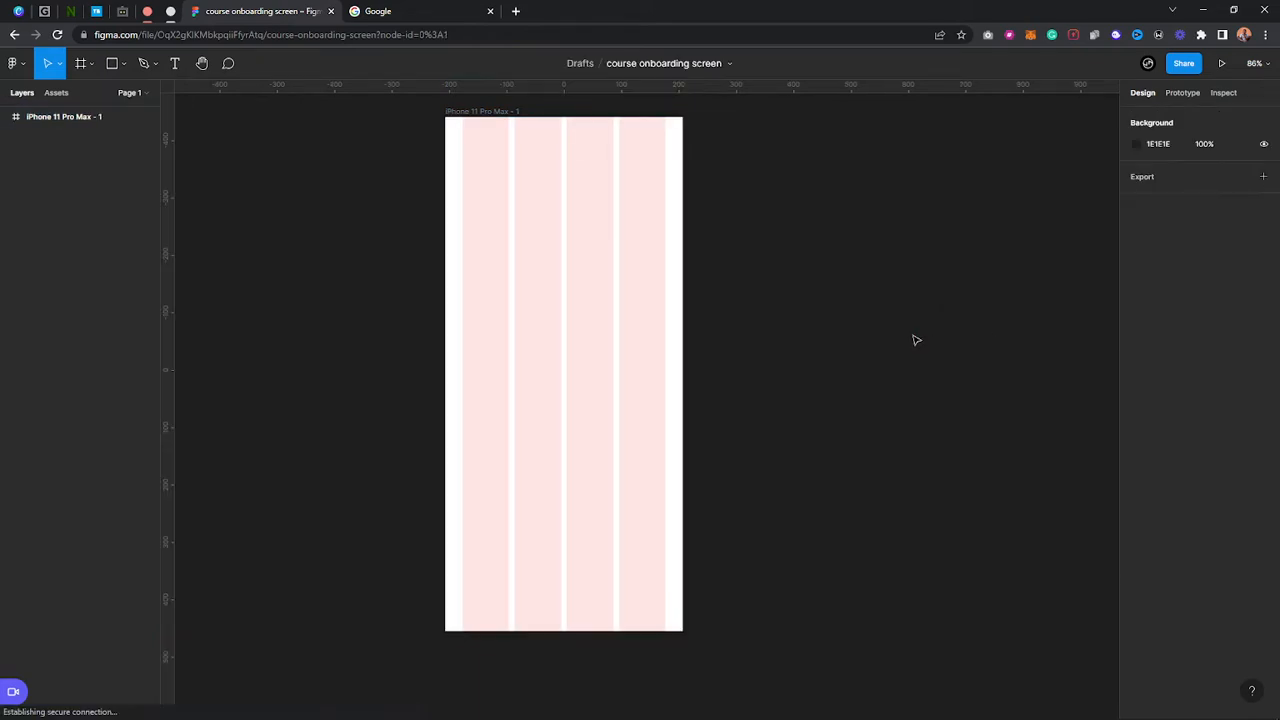
Duplicate the iPhone 11 Pro Max frame three times to make a row of four screens with the same column grid
{"action": "left_click", "coordinate": [497, 112]}
{"action": "key", "text": "ctrl+d"}
{"action": "key", "text": "ctrl+d"}
{"action": "key", "text": "ctrl+d"}
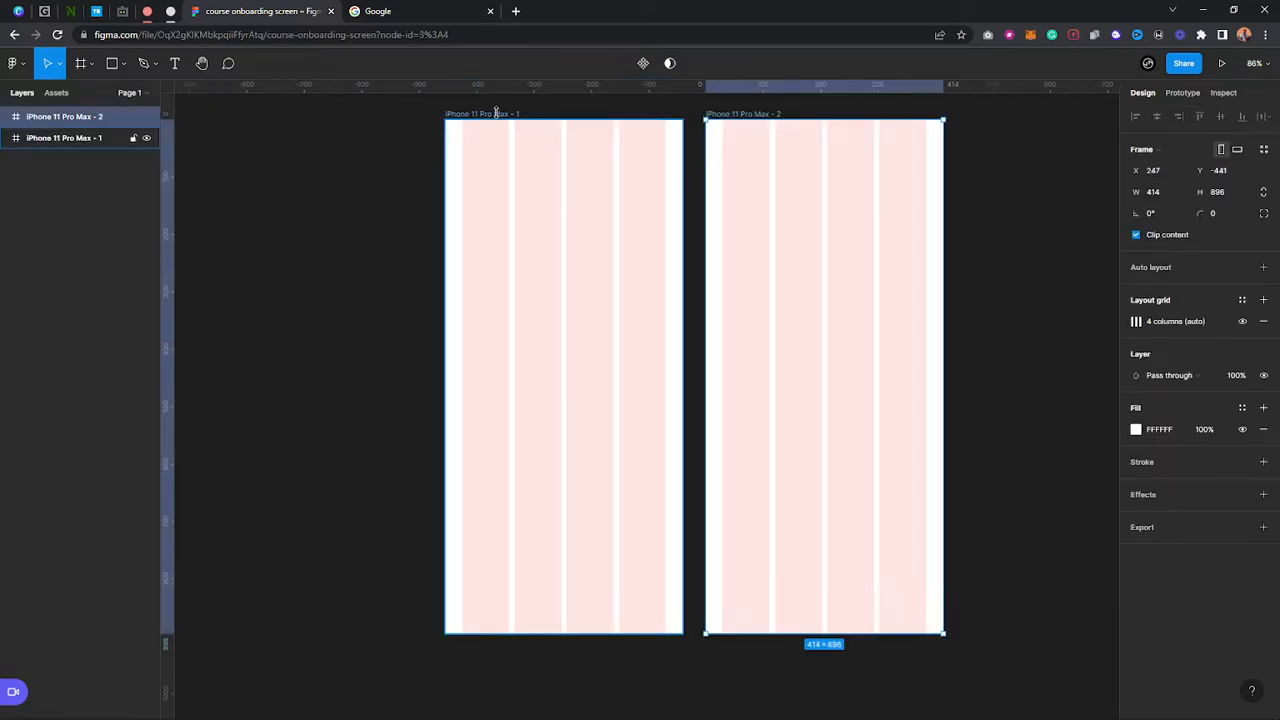
{"action": "scroll", "coordinate": [497, 122], "scroll_direction": "down", "scroll_amount": 3}
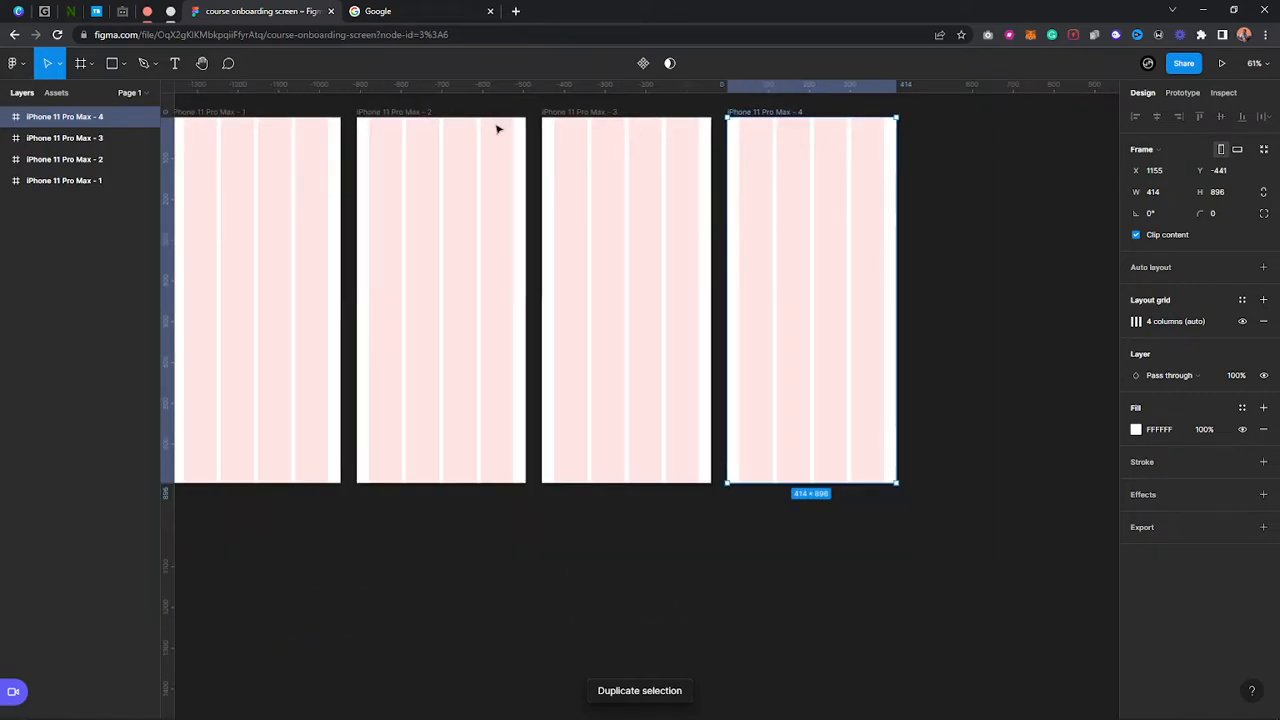
{"action": "scroll", "coordinate": [386, 443], "scroll_direction": "up", "scroll_amount": 2}
{"action": "scroll", "coordinate": [386, 443], "scroll_direction": "left", "scroll_amount": 3}
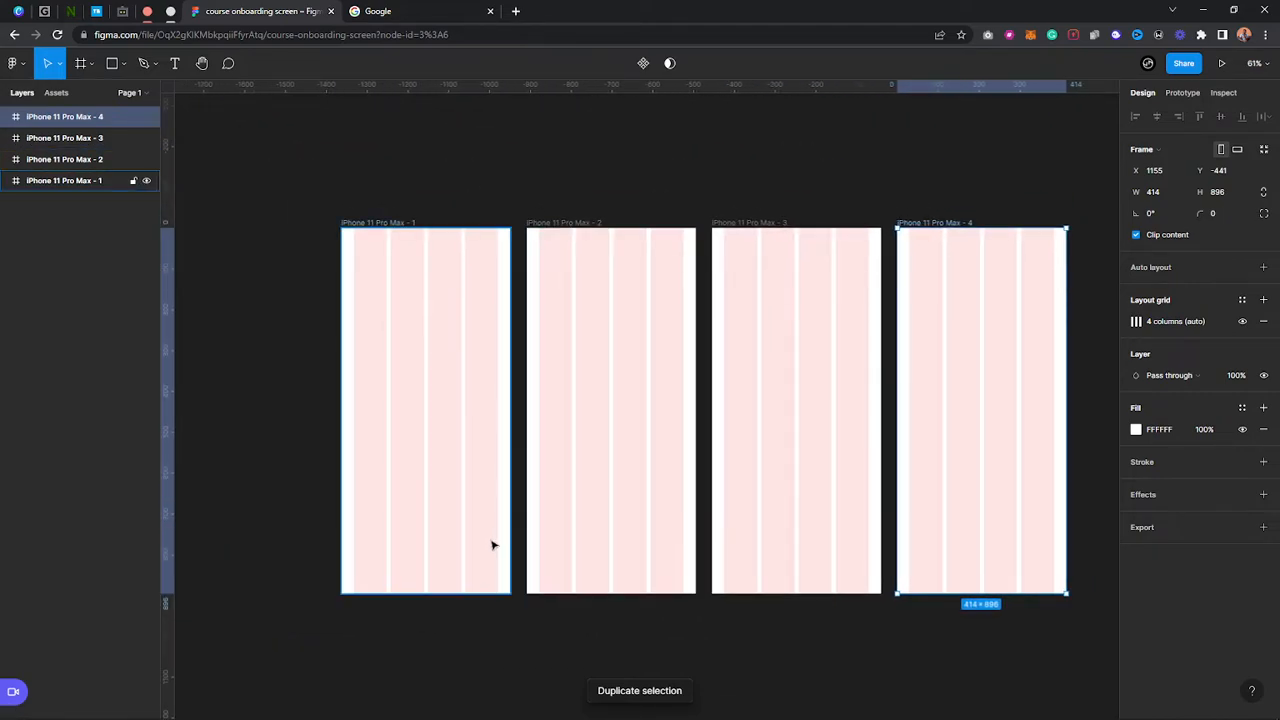
{"action": "left_click", "coordinate": [303, 176]}
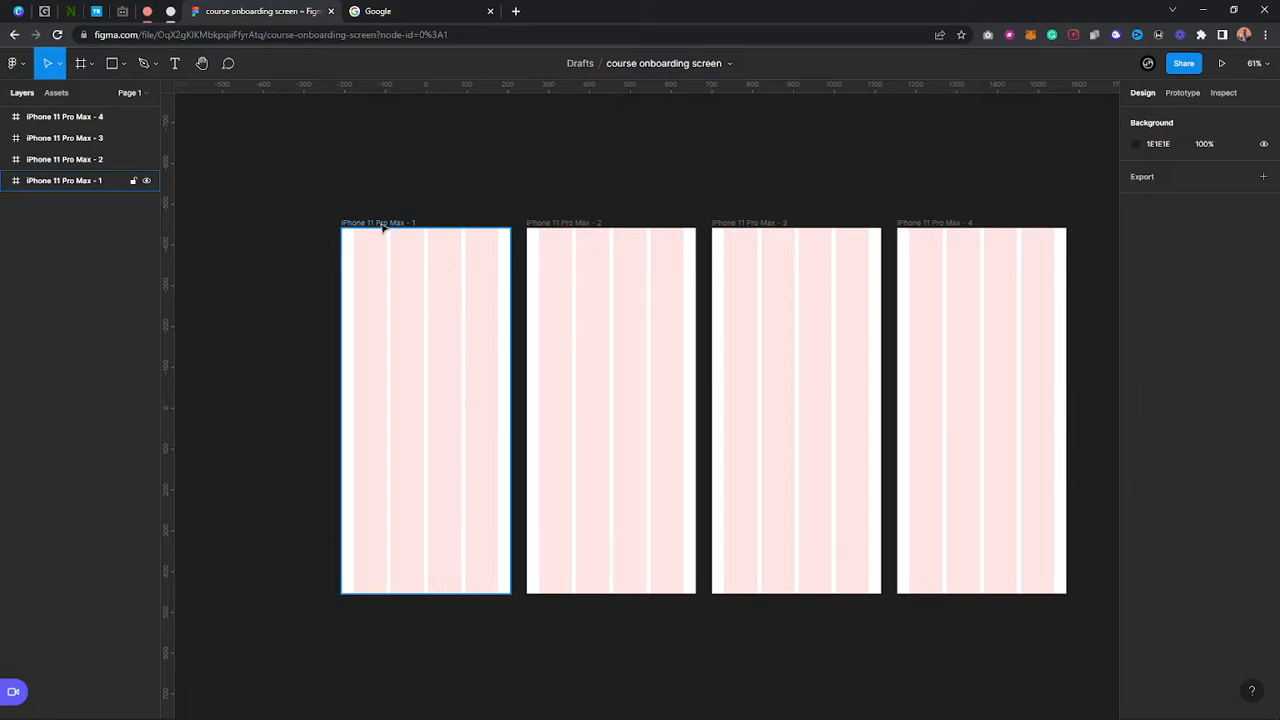
Rename the first phone frame as "screen 1" and the second as "Screen 2"
{"action": "scroll", "coordinate": [255, 352], "scroll_direction": "up", "scroll_amount": 3}
{"action": "left_click", "coordinate": [408, 172]}
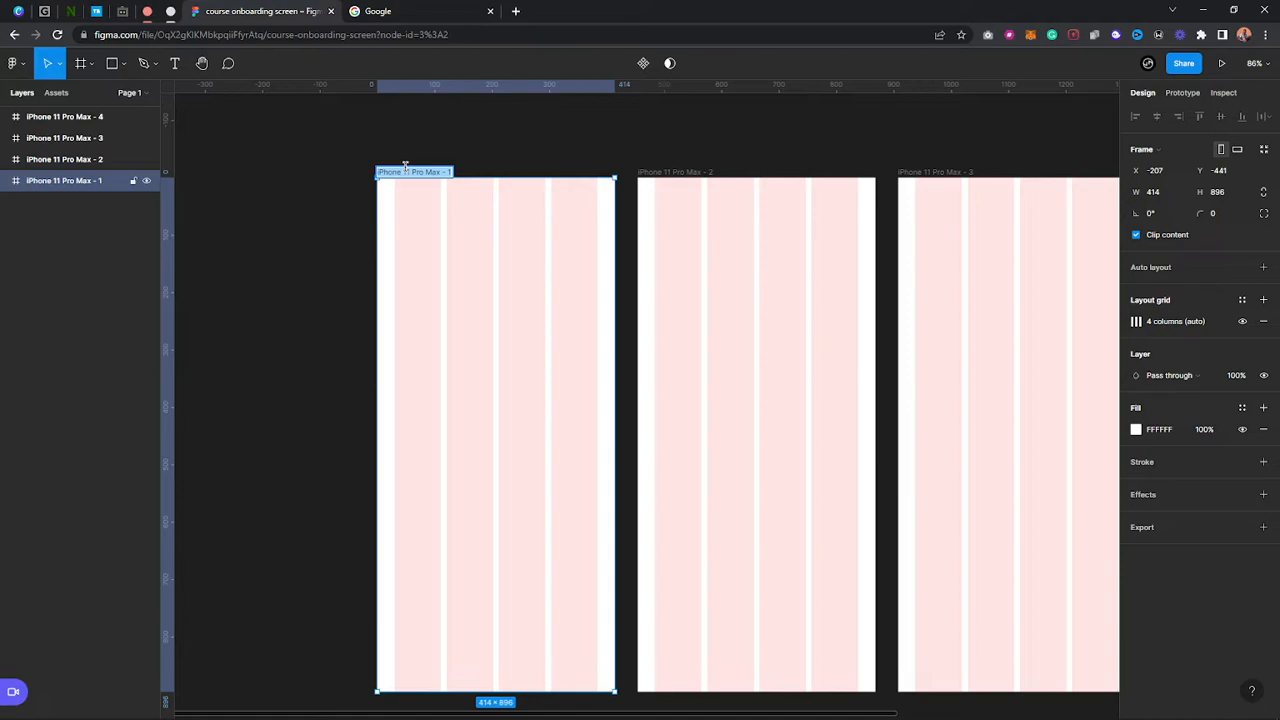
{"action": "type", "text": "screen 1"}
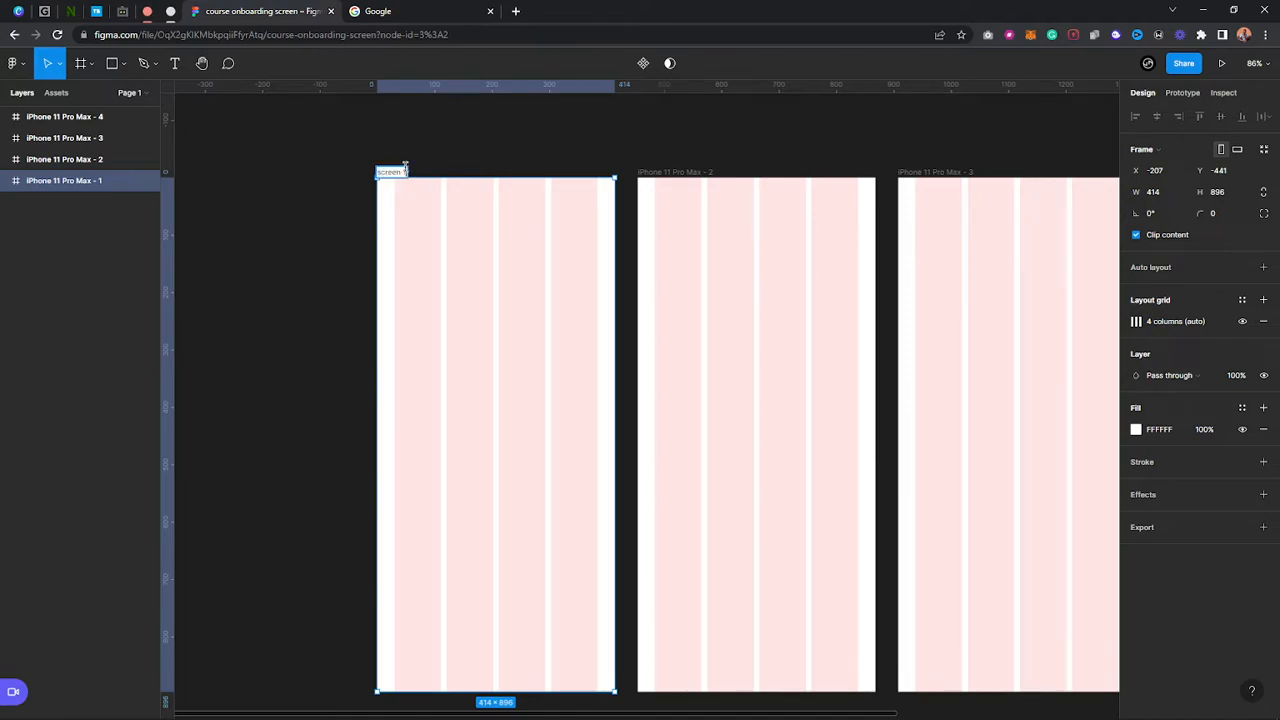
{"action": "left_click", "coordinate": [686, 172]}
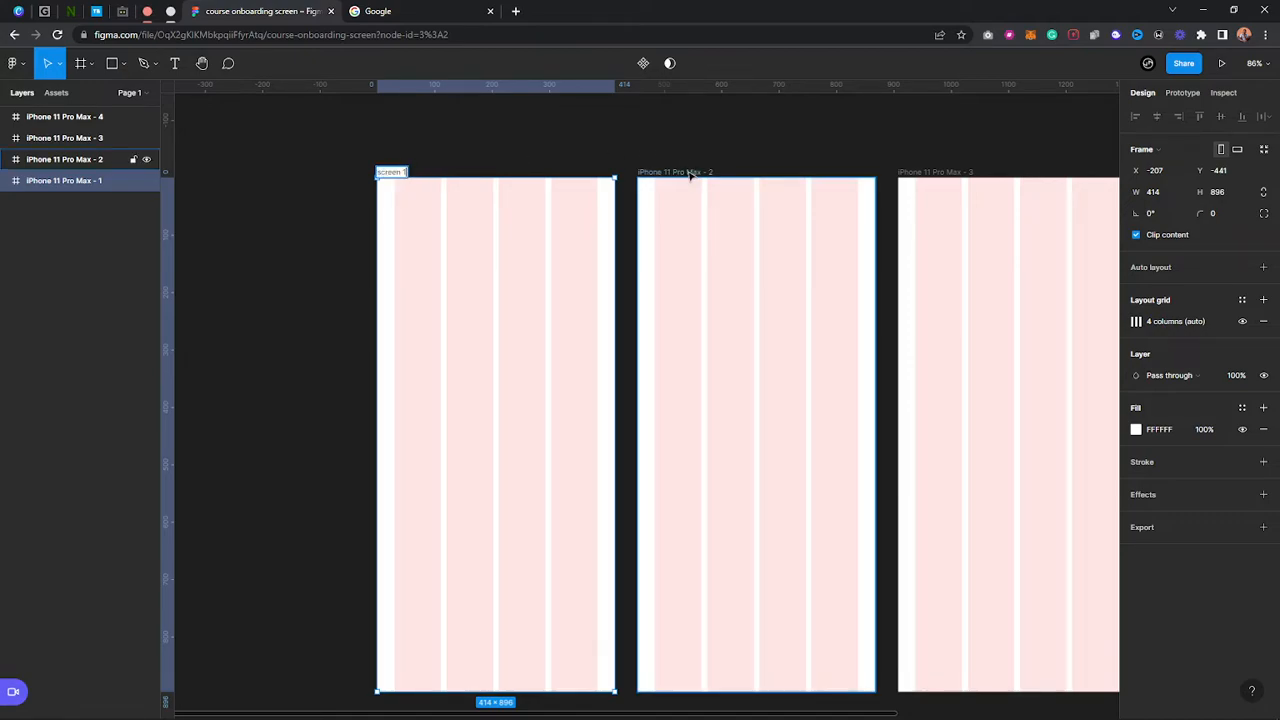
{"action": "key", "text": "BackSpace"}
{"action": "type", "text": "Screen 2"}
{"action": "key", "text": "Return"}
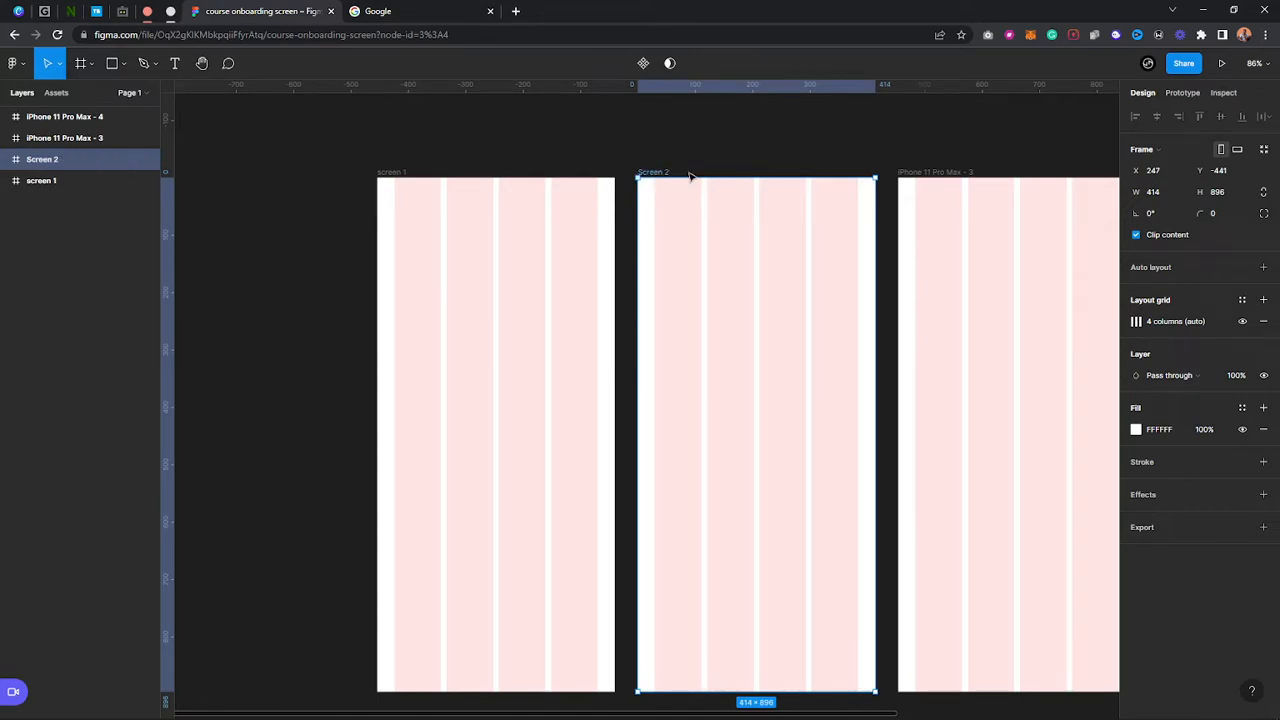
Rename the third phone frame as "Screen 3"
{"action": "left_click", "coordinate": [933, 172]}
{"action": "double_click", "coordinate": [931, 172]}
{"action": "key", "text": "BackSpace"}
{"action": "type", "text": "Screen 3"}
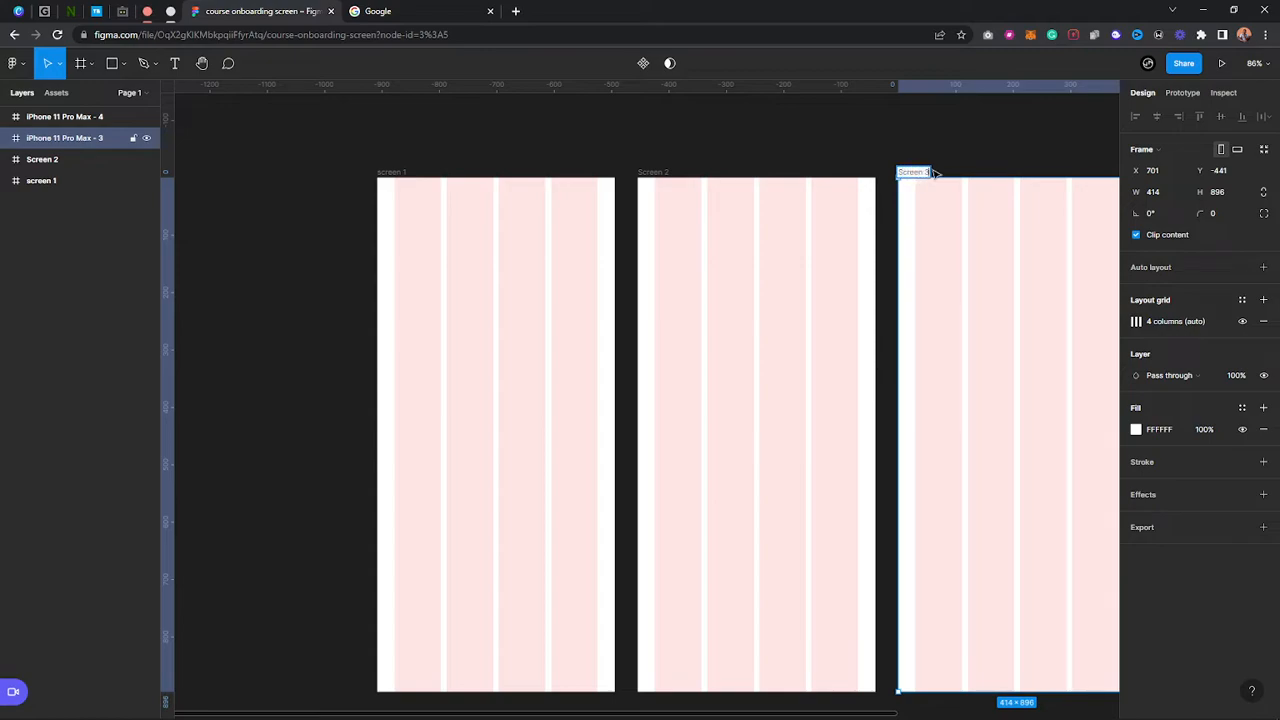
{"action": "key", "text": "Return"}
Rename the fourth phone frame as "Screen 4"
{"action": "left_click", "coordinate": [1010, 162]}
{"action": "left_click_drag", "start_coordinate": [1022, 158], "coordinate": [556, 155]}
{"action": "double_click", "coordinate": [697, 171]}
{"action": "type", "text": "Screen"}
{"action": "type", "text": " 1"}
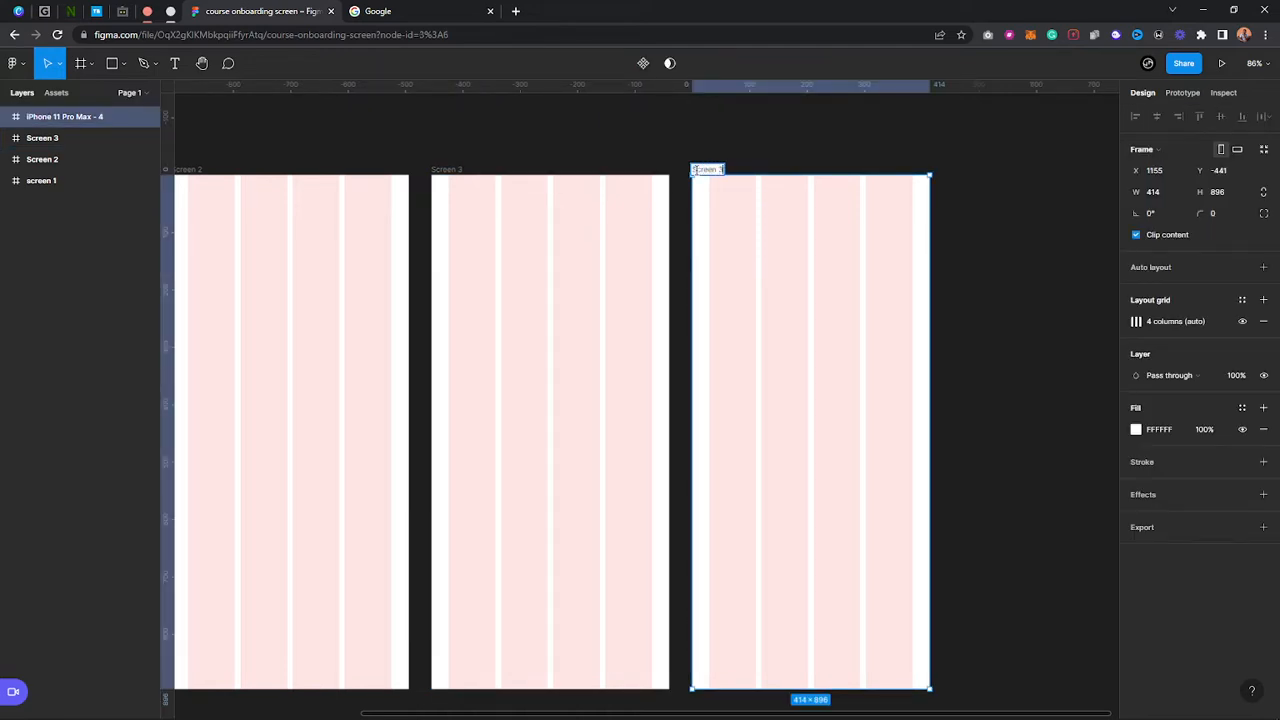
{"action": "left_click", "coordinate": [417, 163]}
{"action": "left_click_drag", "start_coordinate": [417, 163], "coordinate": [823, 149]}
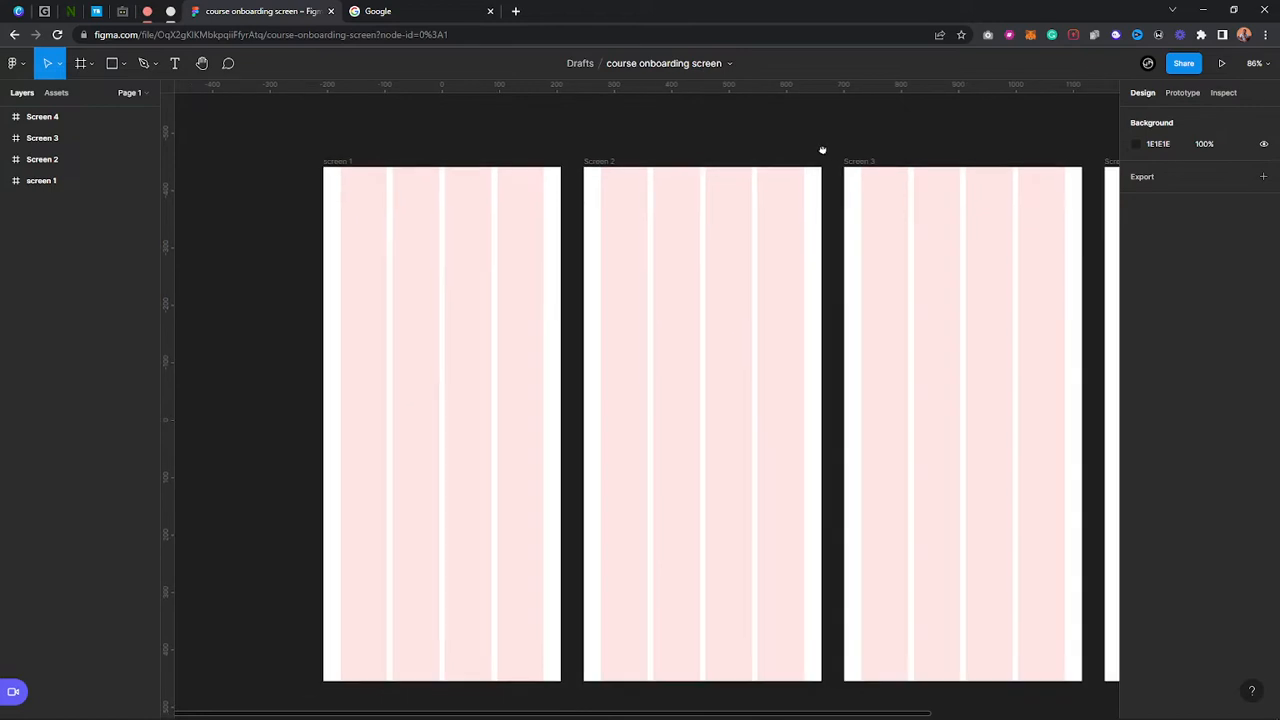
{"action": "left_click", "coordinate": [449, 360]}
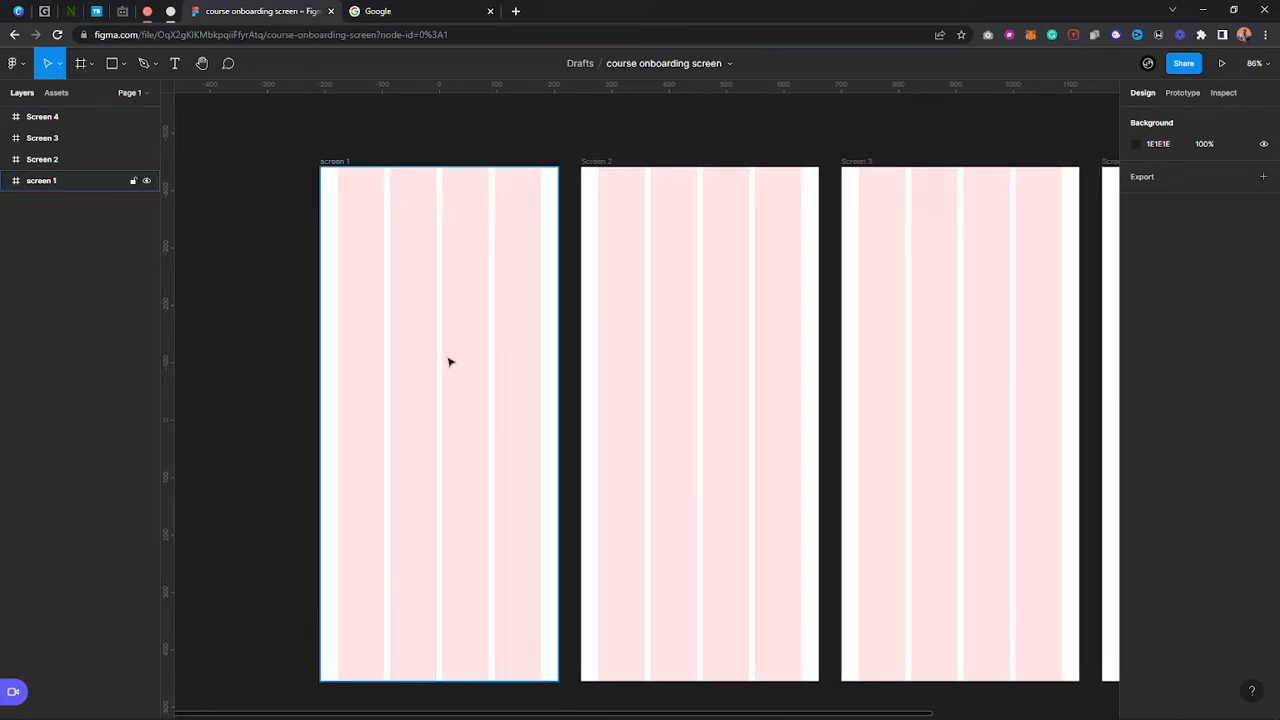
{"action": "left_click", "coordinate": [288, 392]}
{"action": "scroll", "coordinate": [423, 417], "scroll_direction": "up", "scroll_amount": 5}
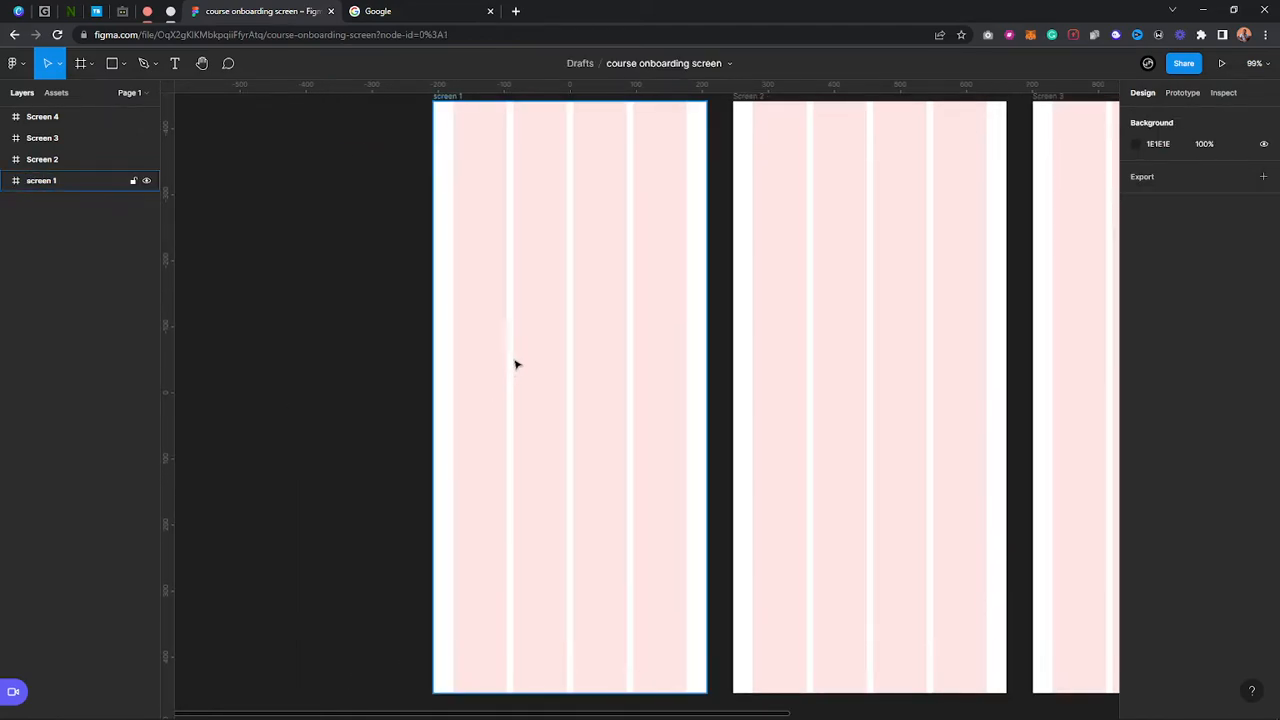
{"action": "left_click", "coordinate": [516, 360]}
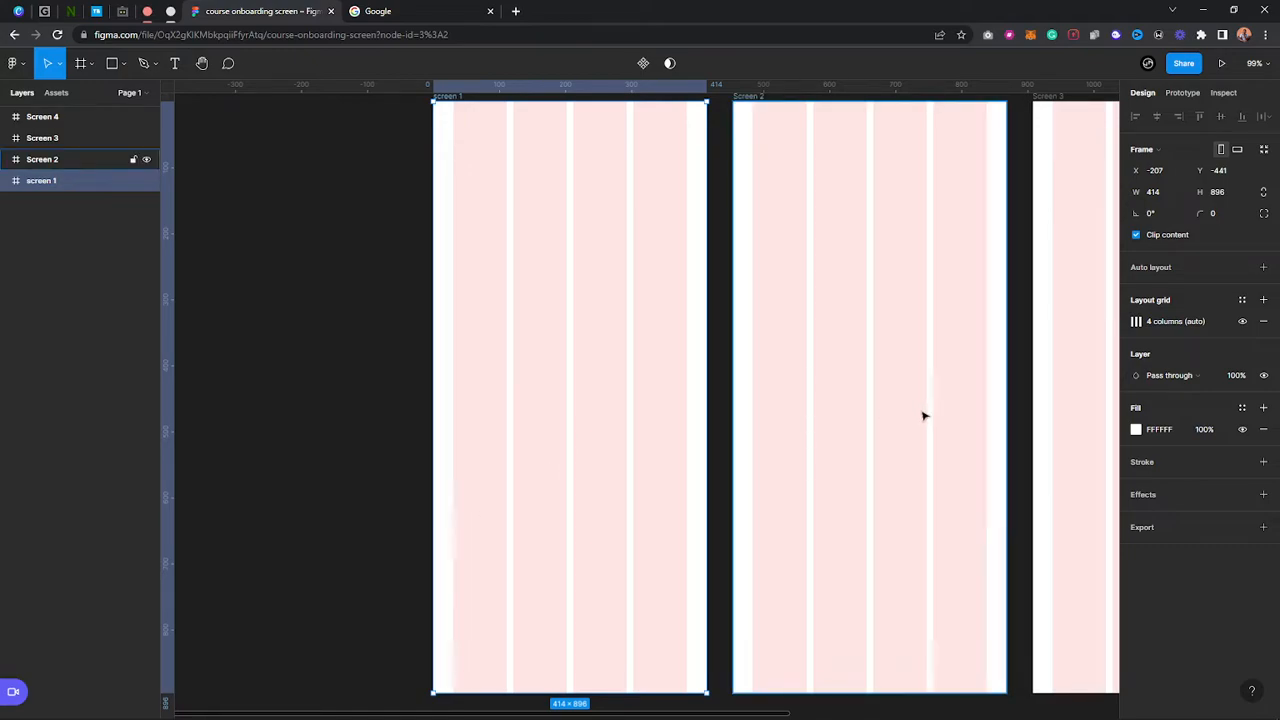
{"action": "left_click", "coordinate": [374, 449]}
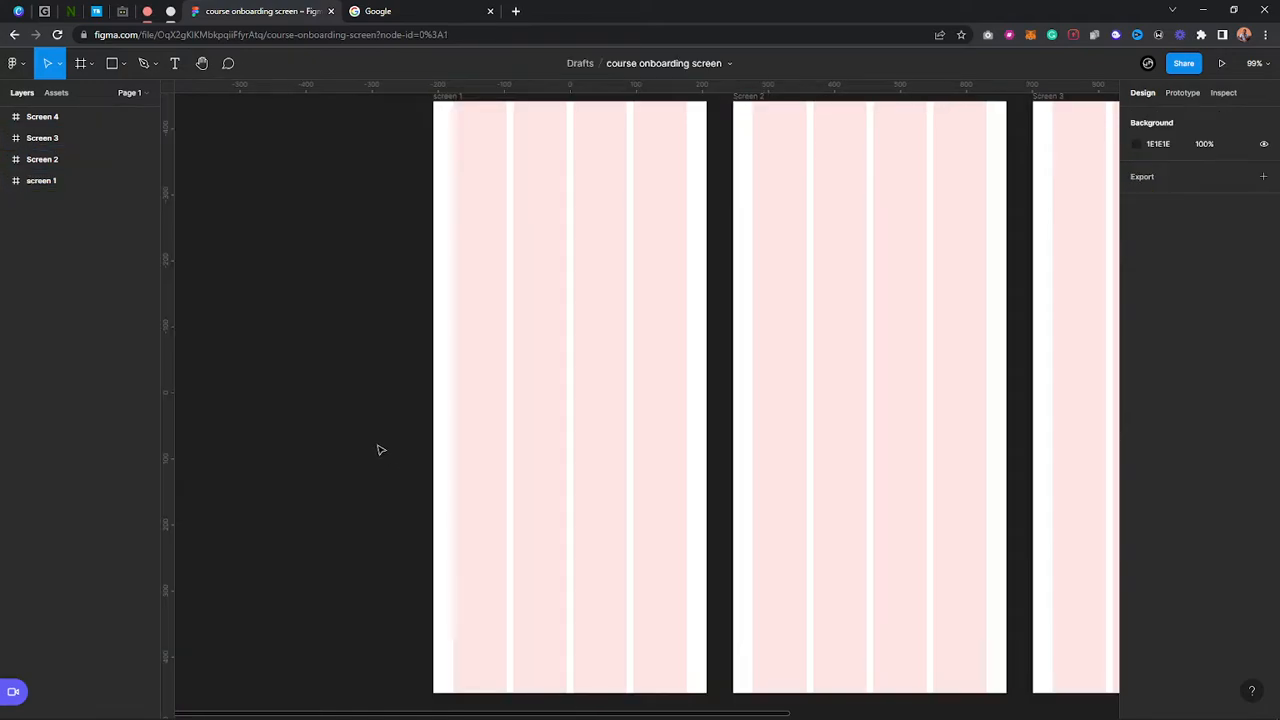
Add the text "Learn UI/UX Design" in the lower part of the screen 1 frame
{"action": "key", "text": "t"}
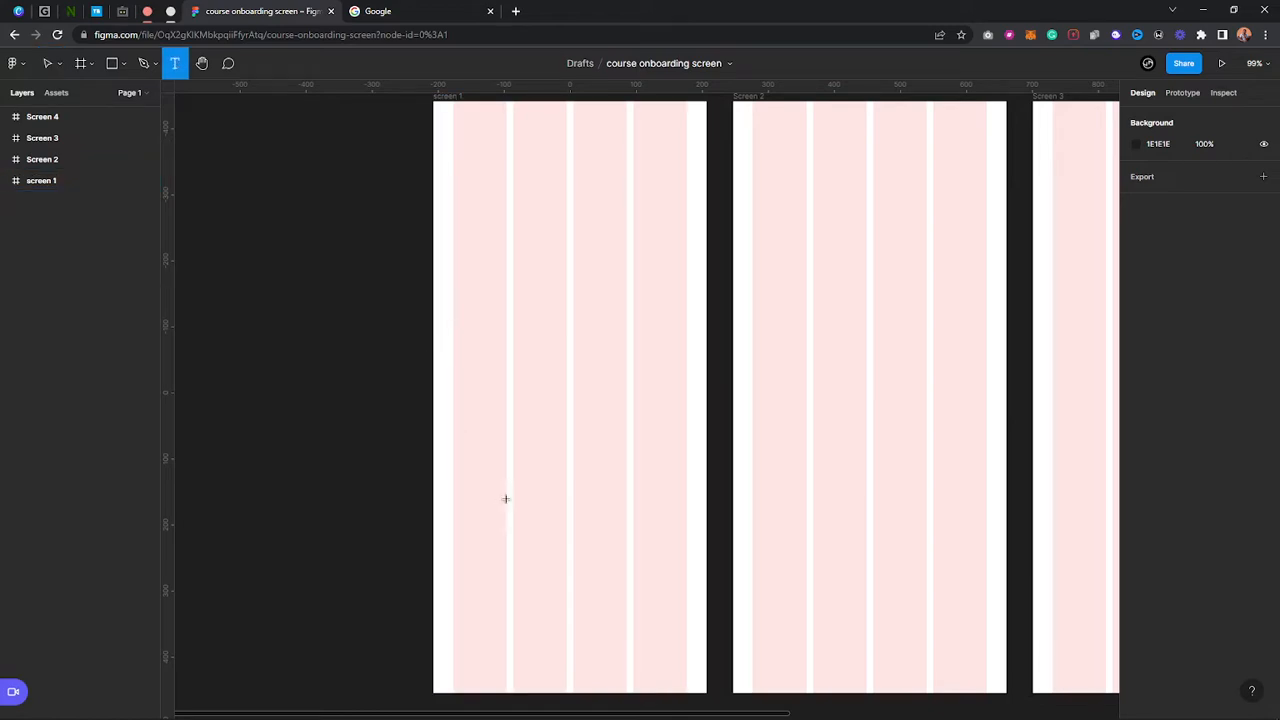
{"action": "left_click", "coordinate": [491, 522]}
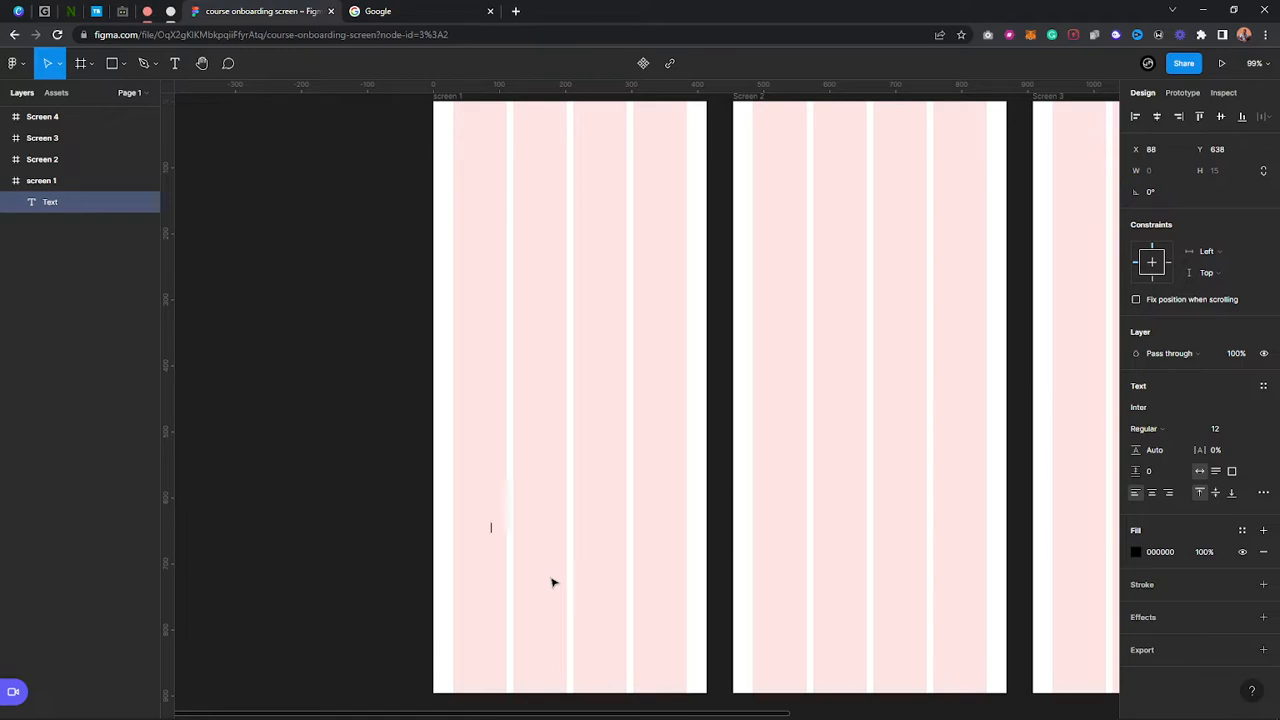
{"action": "type", "text": "Sign for"}
{"action": "key", "text": "ctrl+a"}
{"action": "type", "text": "Le"}
{"action": "type", "text": "arn UI/UX Design"}
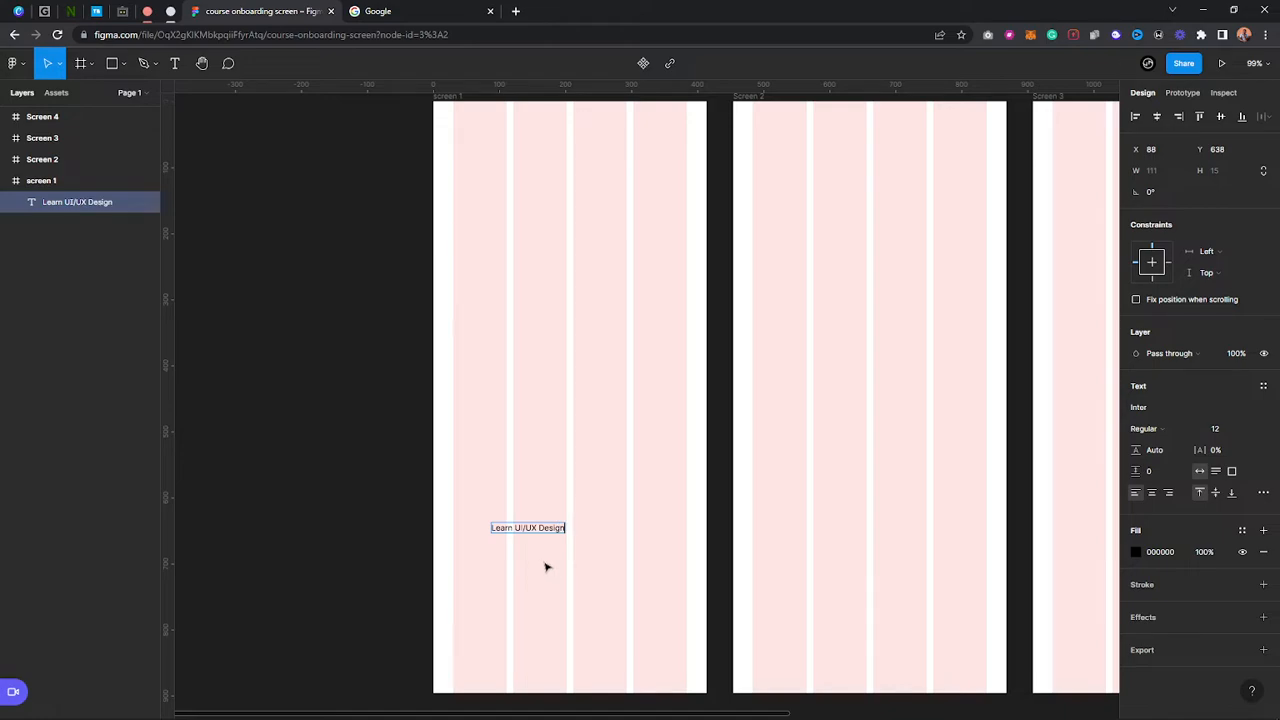
{"action": "key", "text": "Escape"}
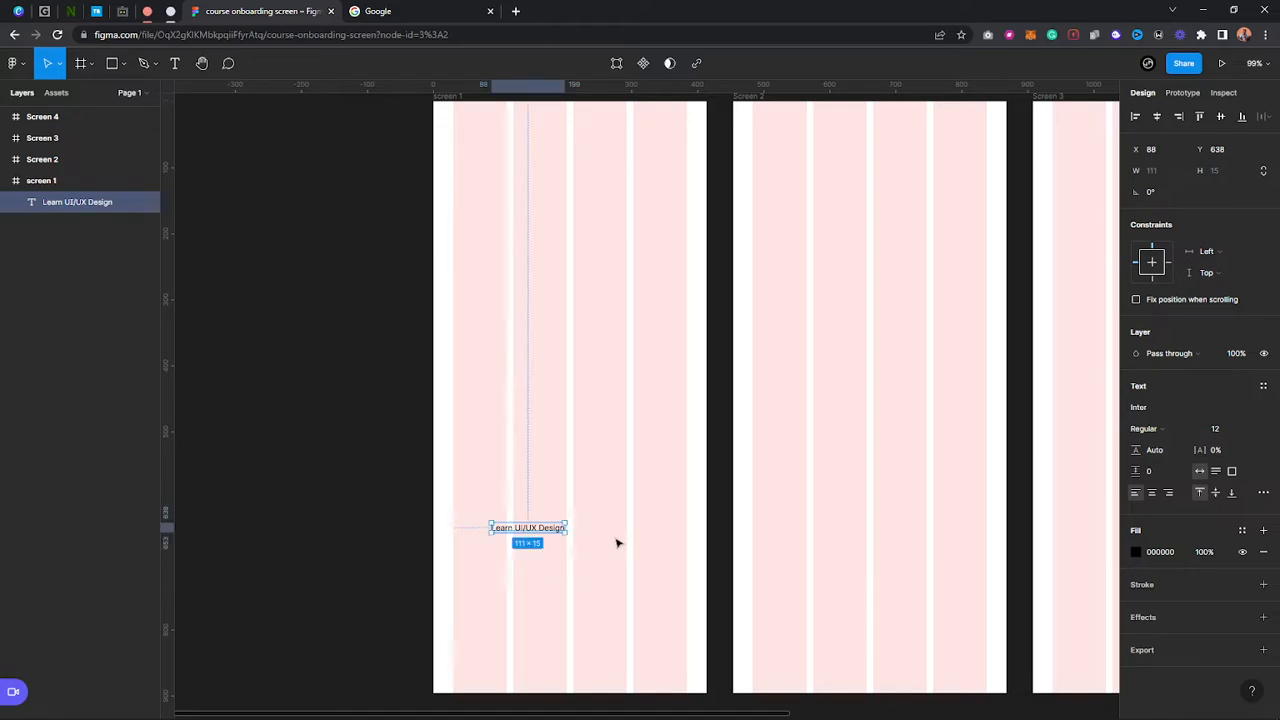
Set the "Learn UI/UX Design" text to the Poppins font in SemiBold weight
{"action": "left_click", "coordinate": [1151, 410]}
{"action": "type", "text": "Poppins"}
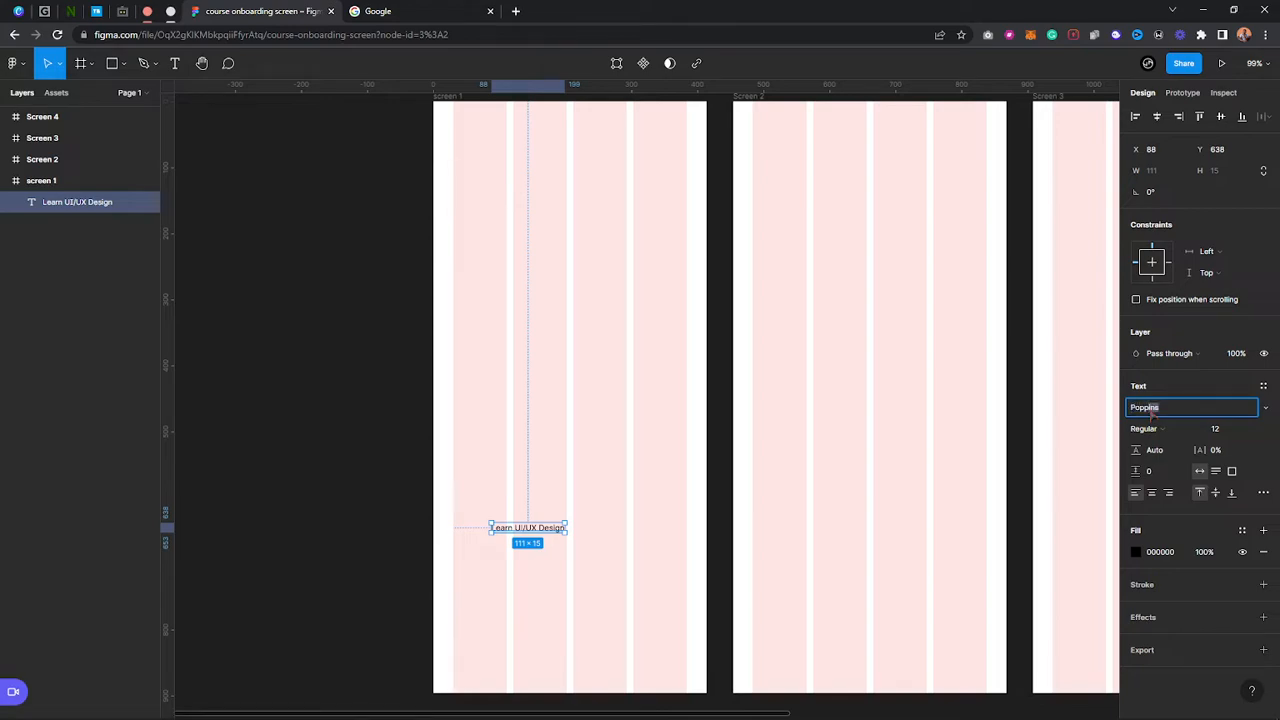
{"action": "key", "text": "Return"}
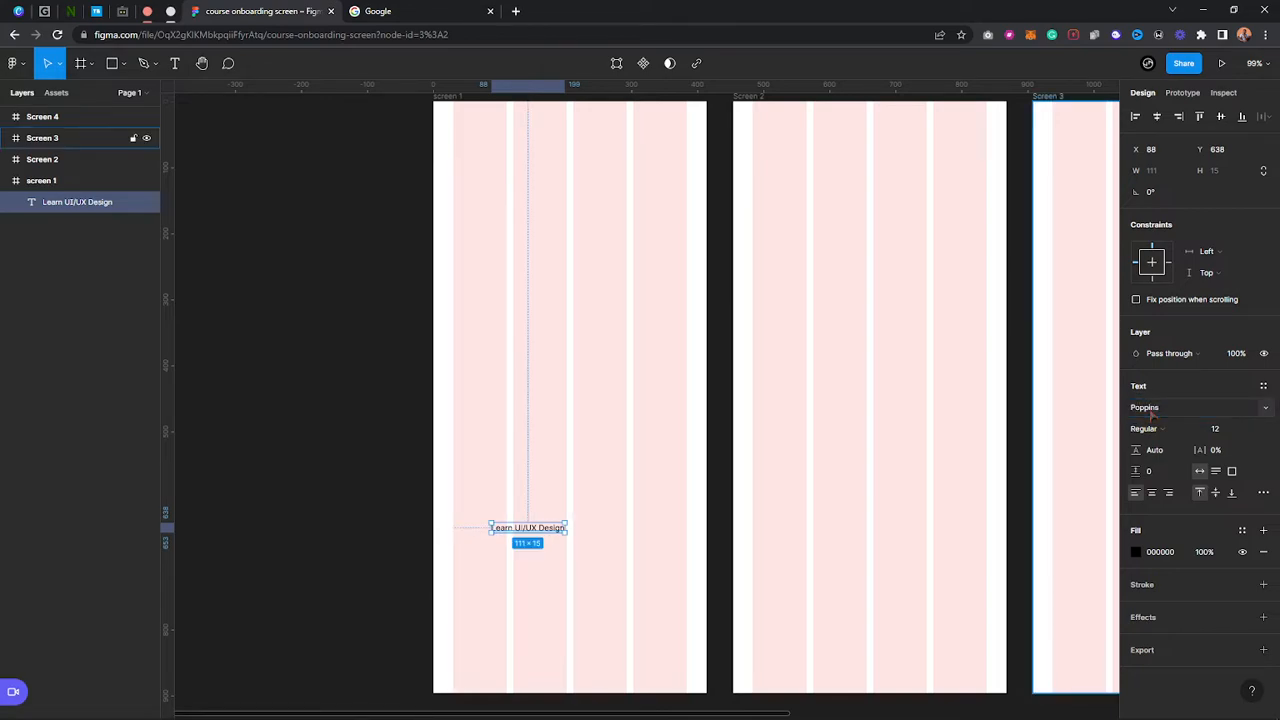
{"action": "left_click", "coordinate": [1152, 432]}
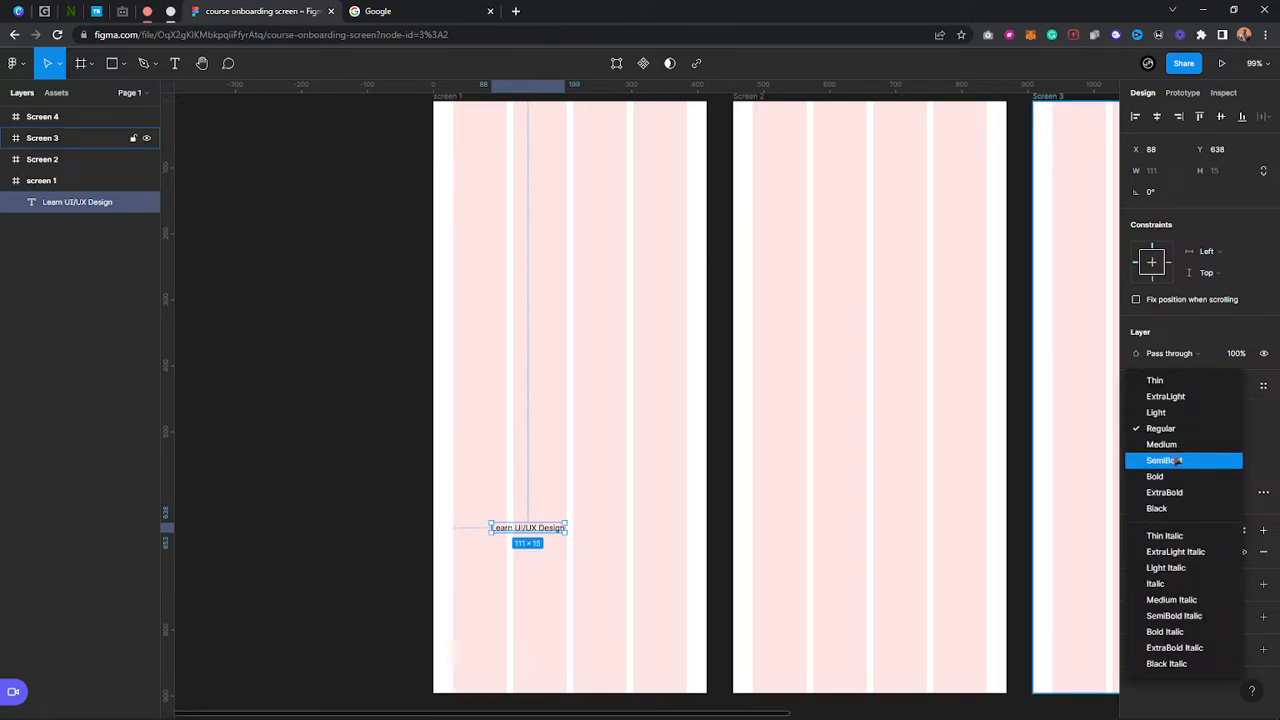
{"action": "left_click", "coordinate": [1173, 461]}
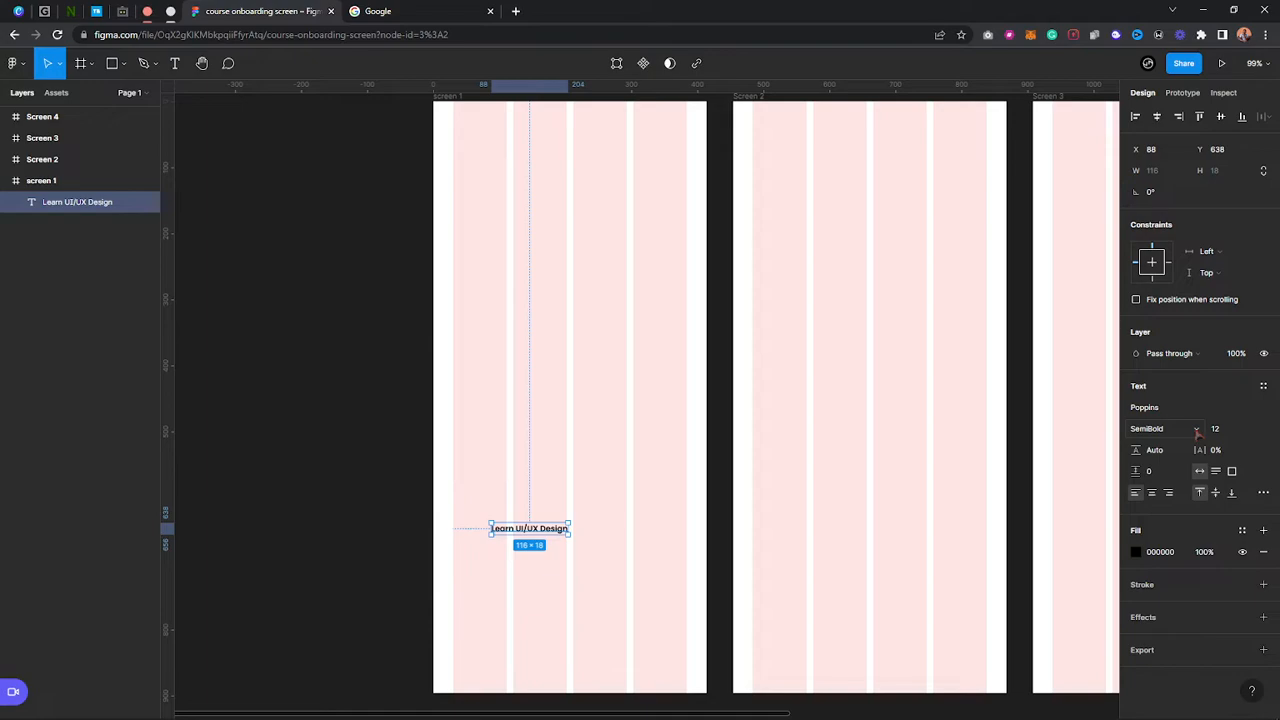
Set the heading's font size to 24 after trying 32, and move it up to about X 77, Y 602
{"action": "left_click", "coordinate": [1255, 433]}
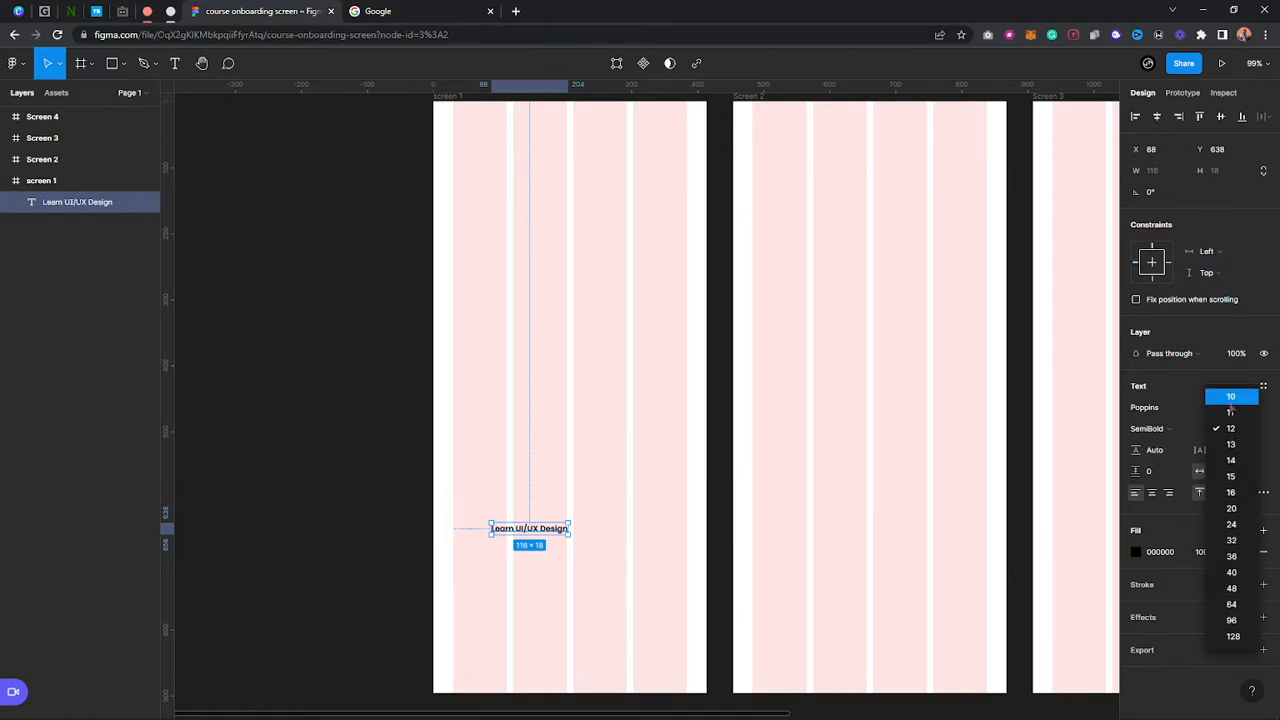
{"action": "left_click", "coordinate": [1232, 541]}
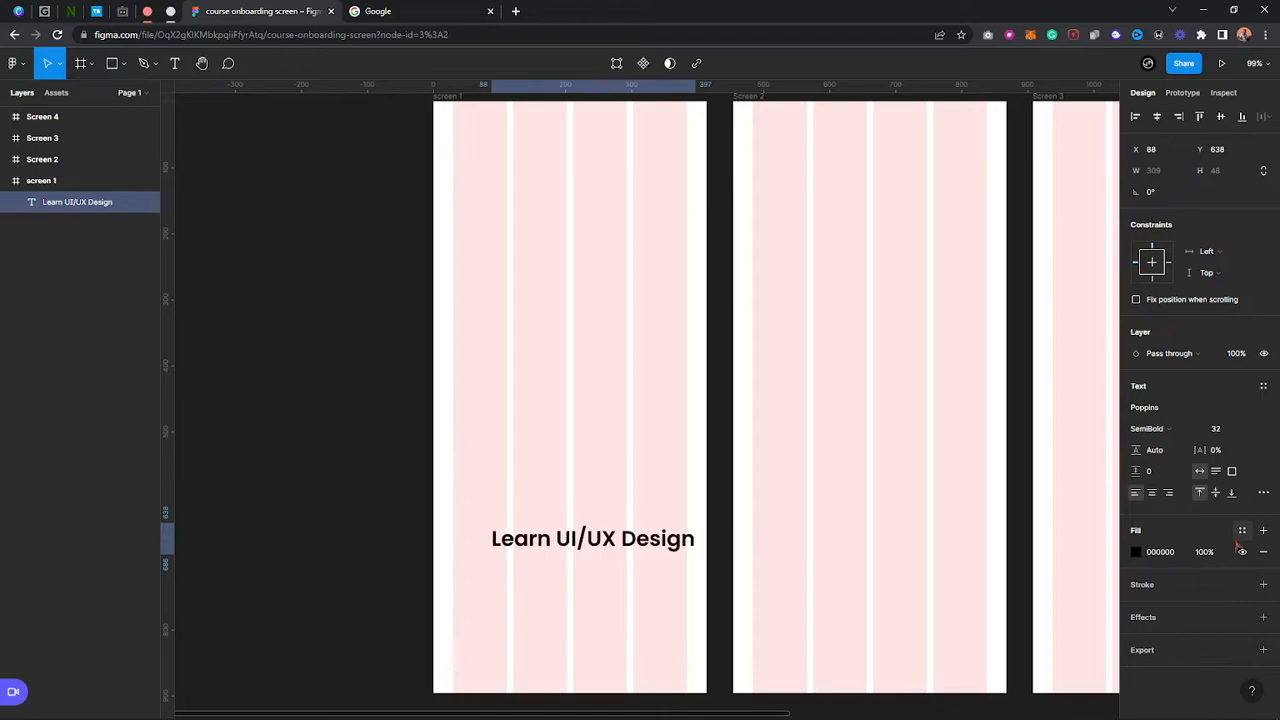
{"action": "left_click", "coordinate": [1248, 433]}
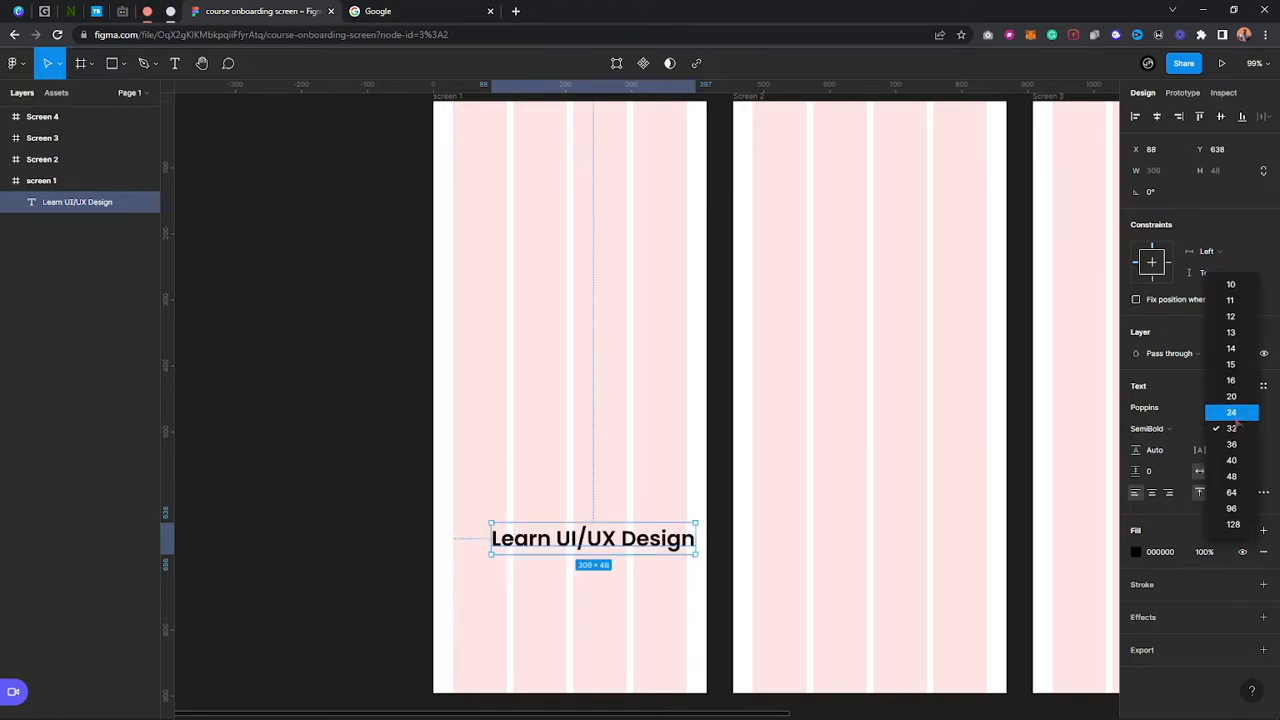
{"action": "left_click", "coordinate": [1231, 412]}
{"action": "scroll", "coordinate": [617, 448], "scroll_direction": "down", "scroll_amount": 3}
{"action": "scroll", "coordinate": [620, 447], "scroll_direction": "up", "scroll_amount": 1}
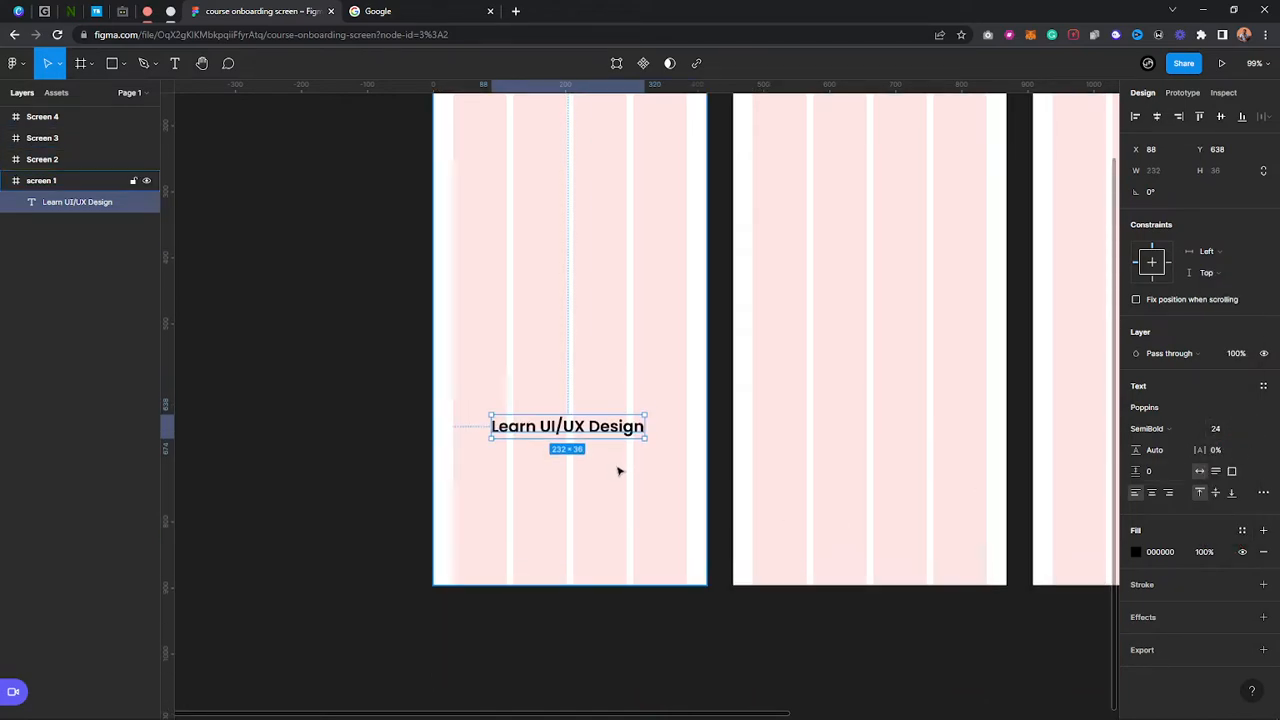
{"action": "scroll", "coordinate": [620, 471], "scroll_direction": "down", "scroll_amount": 2}
{"action": "scroll", "coordinate": [634, 496], "scroll_direction": "up", "scroll_amount": 1}
{"action": "scroll", "coordinate": [634, 496], "scroll_direction": "down", "scroll_amount": 1}
{"action": "left_click_drag", "start_coordinate": [598, 487], "coordinate": [591, 468]}
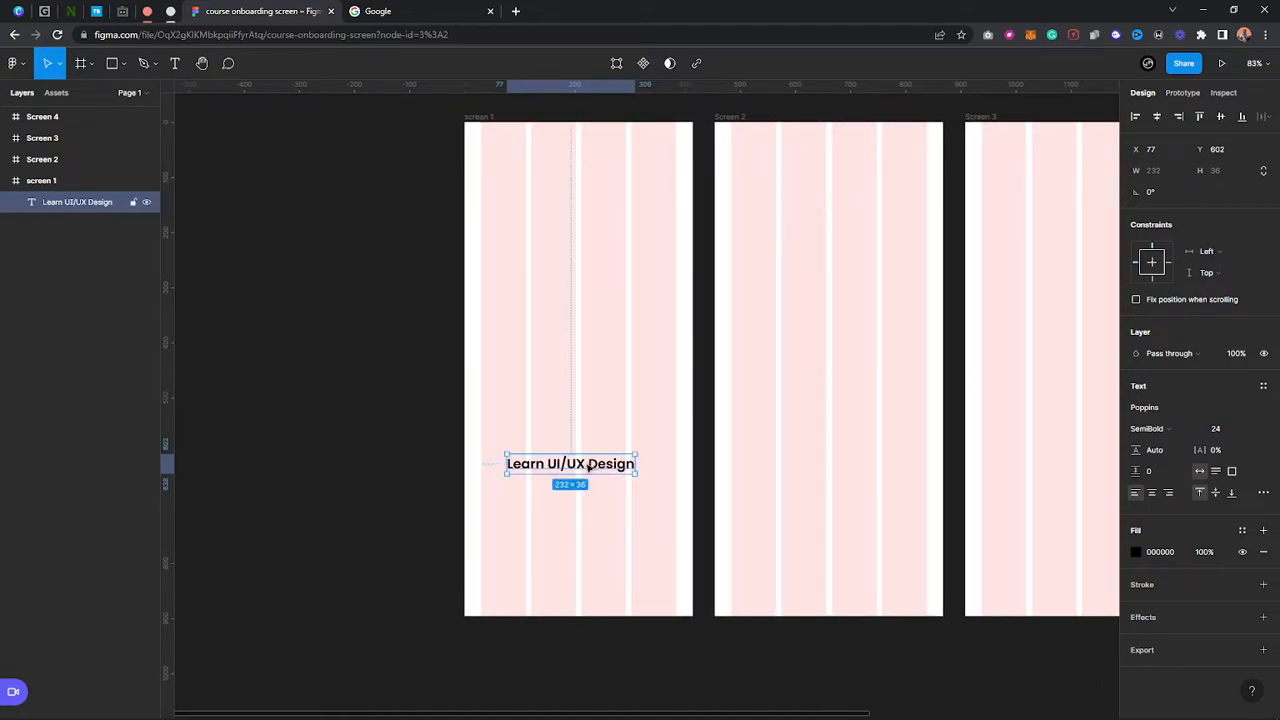
Try the heading at size 36 in a narrower, centre-aligned text box that wraps it, and undo the wrapping and alignment
{"action": "left_click", "coordinate": [1251, 432]}
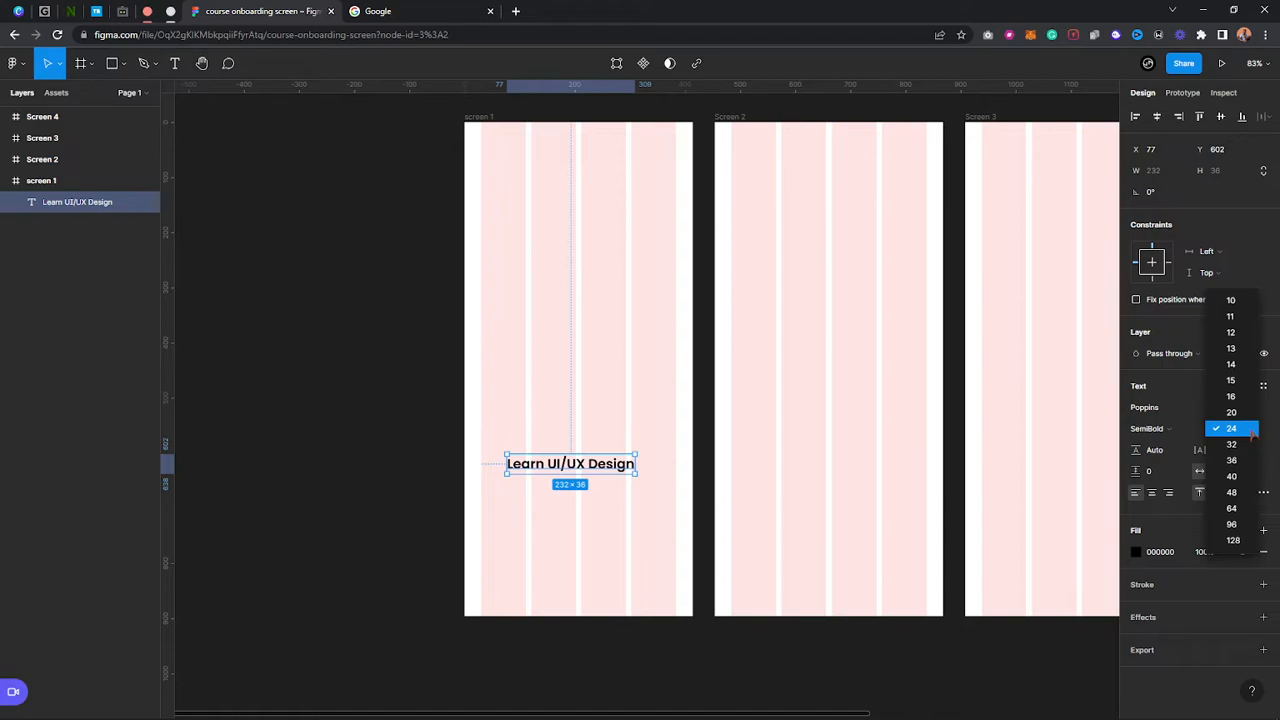
{"action": "left_click", "coordinate": [1232, 453]}
{"action": "left_click_drag", "start_coordinate": [697, 469], "coordinate": [636, 470]}
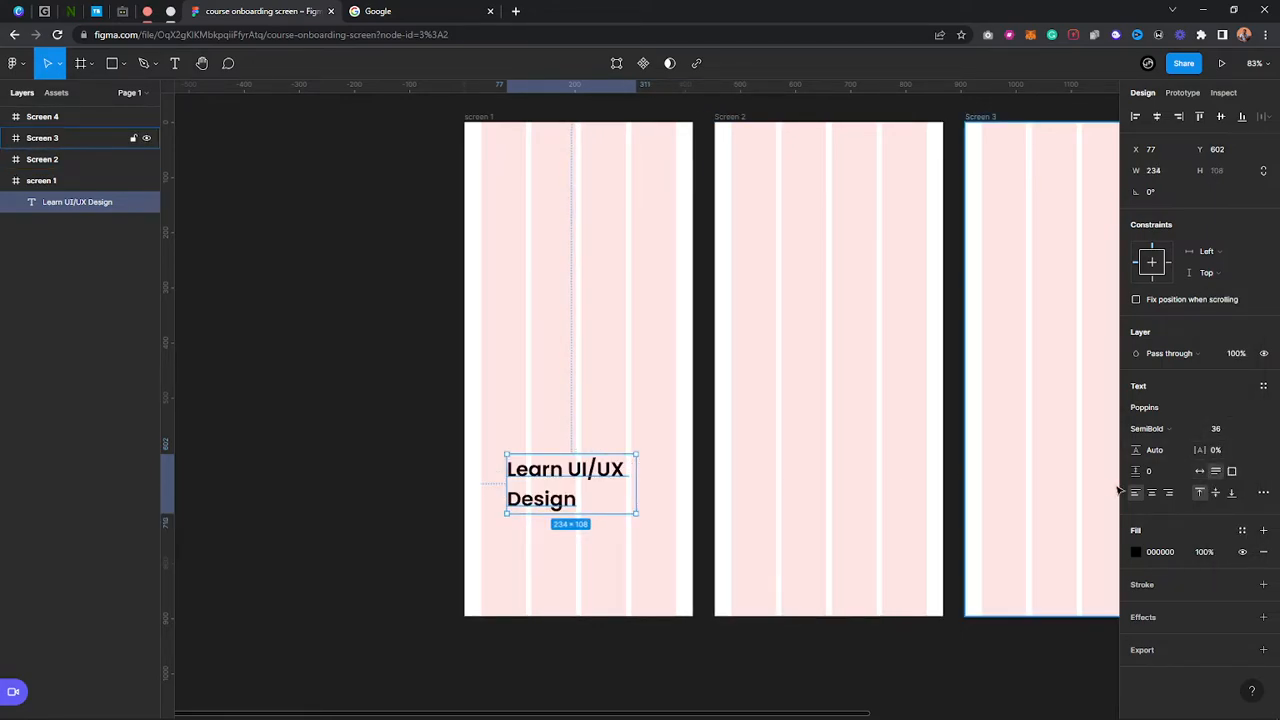
{"action": "left_click", "coordinate": [1151, 493]}
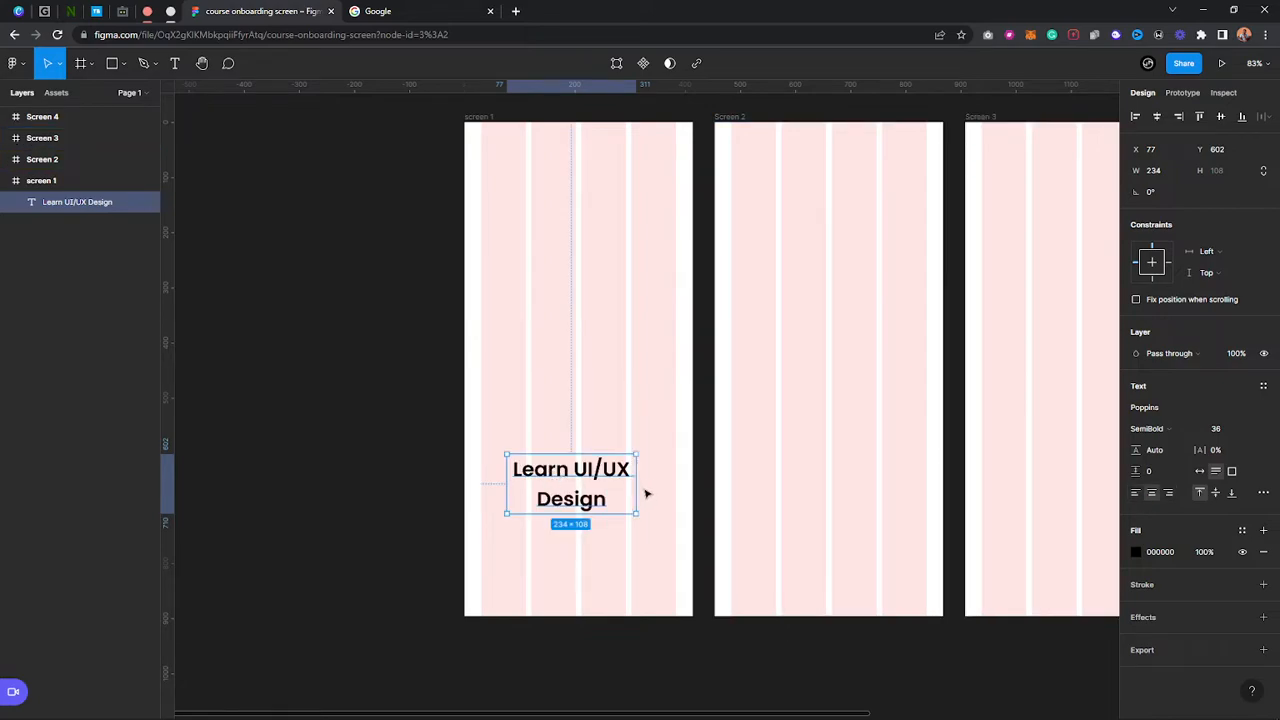
{"action": "left_click_drag", "start_coordinate": [636, 484], "coordinate": [591, 479]}
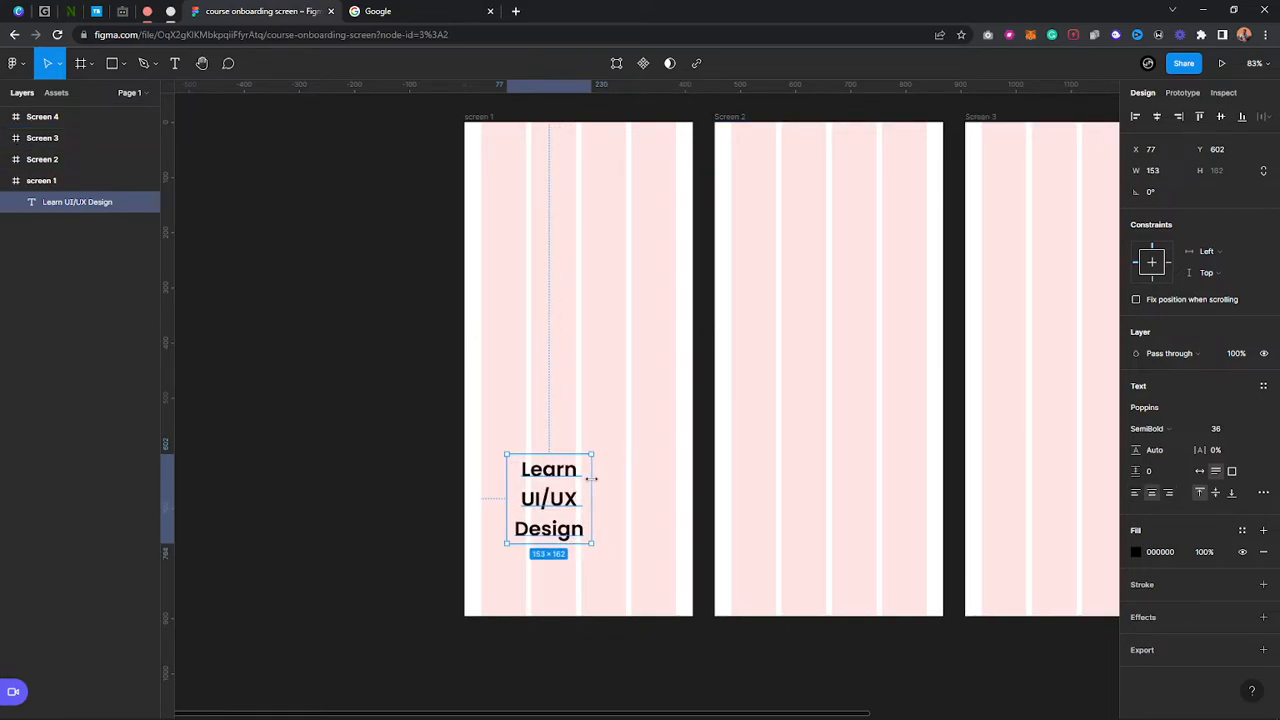
{"action": "key", "text": "ctrl+z"}
{"action": "key", "text": "ctrl+z"}
{"action": "key", "text": "ctrl+z"}
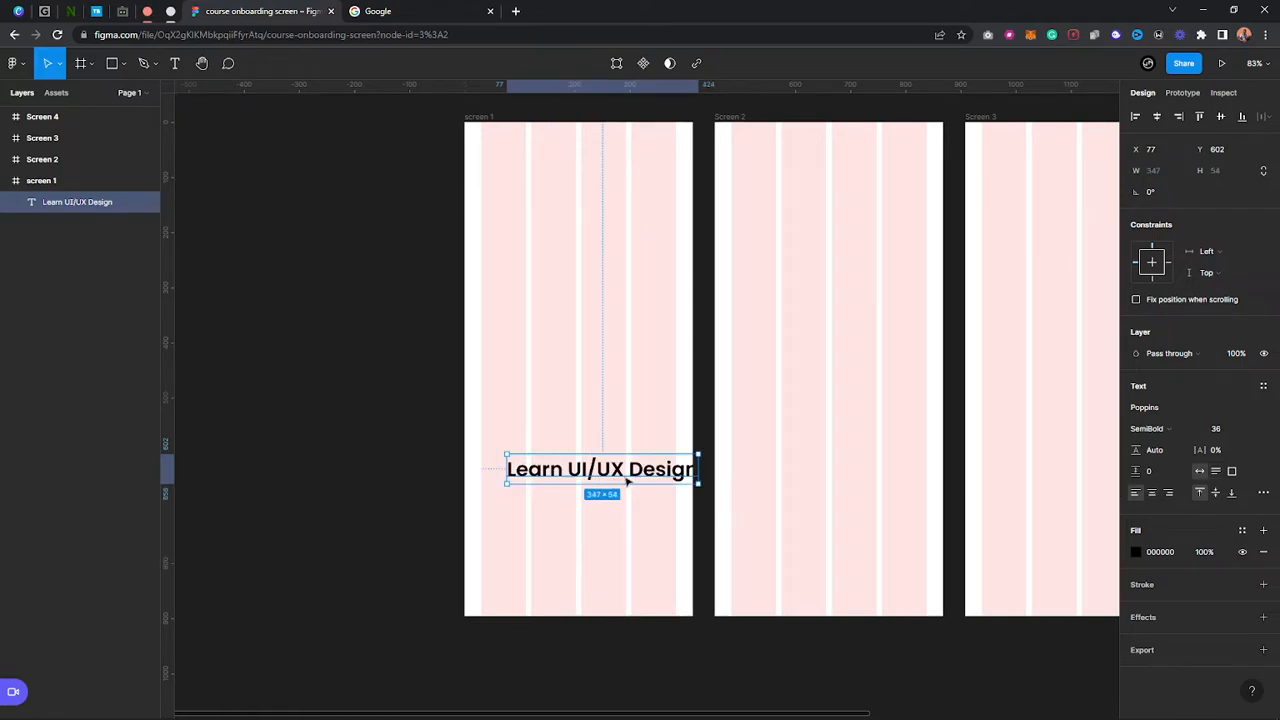
Shift the heading towards the frame's left side and set its font size to 24 after trying 32
{"action": "left_click_drag", "start_coordinate": [629, 482], "coordinate": [607, 481]}
{"action": "left_click", "coordinate": [1250, 429]}
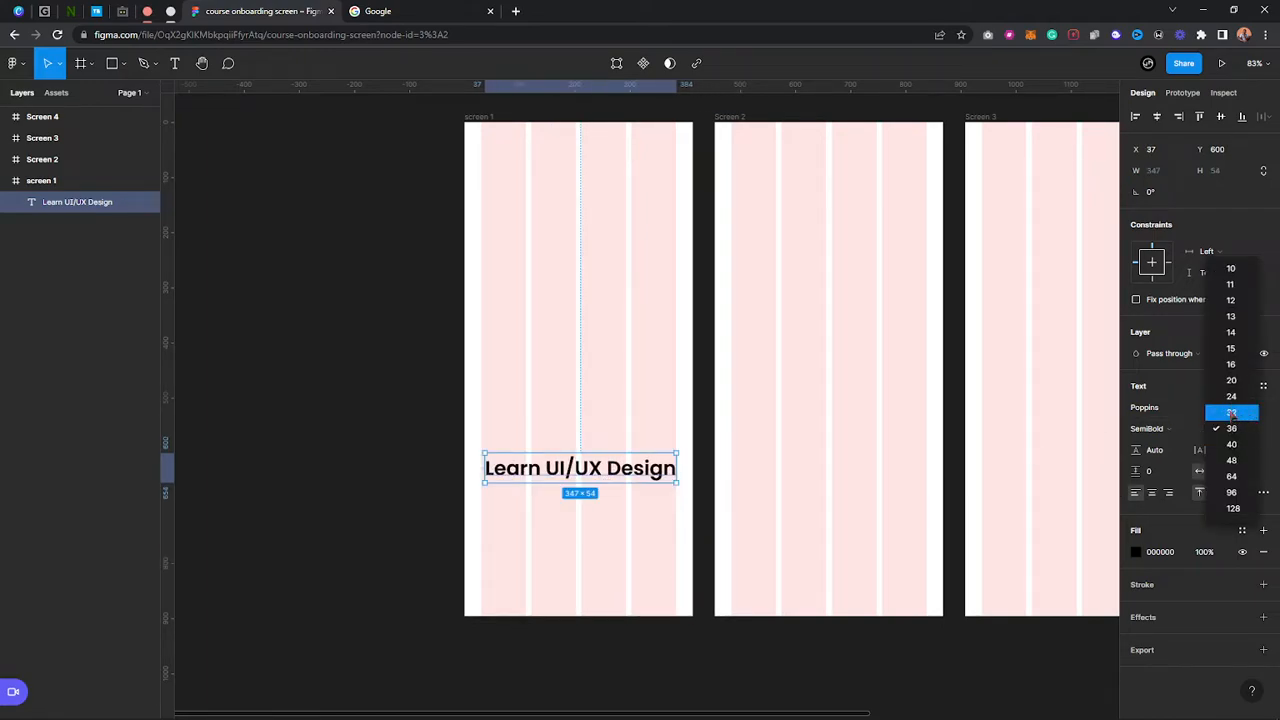
{"action": "left_click", "coordinate": [1229, 406]}
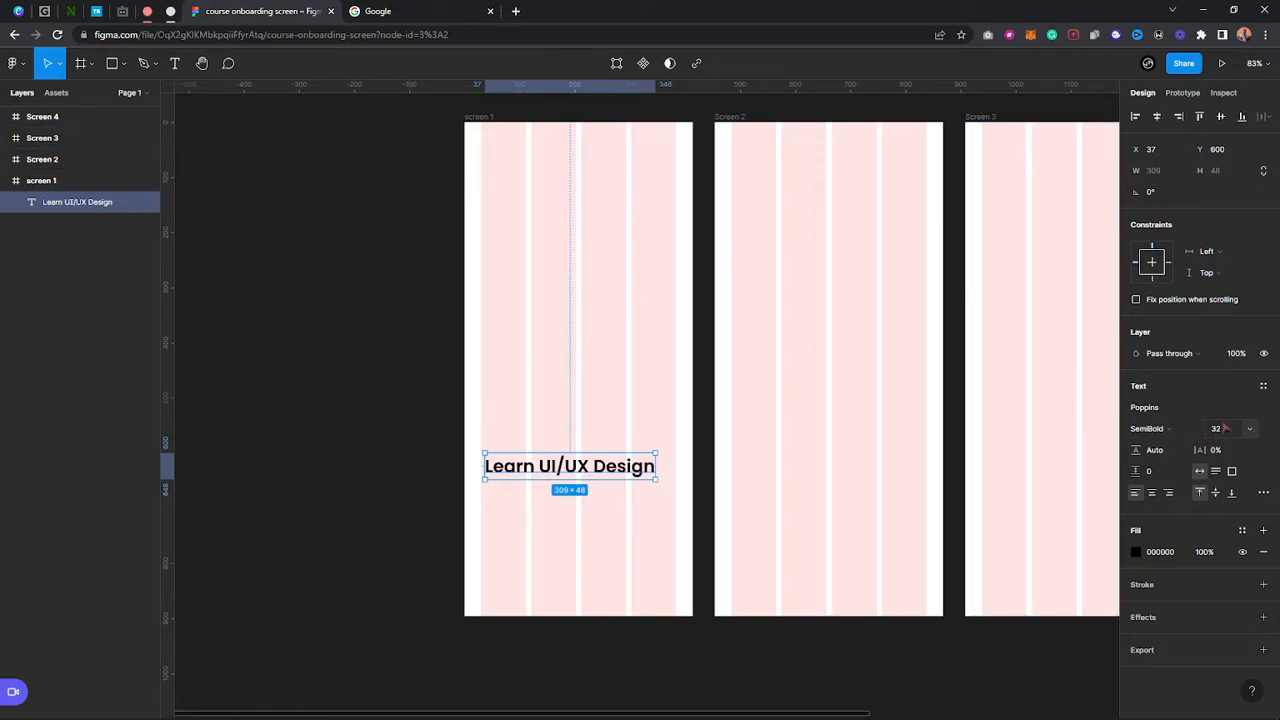
{"action": "left_click", "coordinate": [1250, 429]}
{"action": "left_click", "coordinate": [1240, 415]}
Duplicate the heading into the Screen 2 frame and change the copy's text to "Learn Web Development"
{"action": "left_click_drag", "start_coordinate": [529, 458], "coordinate": [896, 429]}
{"action": "key", "text": "ctrl+d"}
{"action": "double_click", "coordinate": [833, 431]}
{"action": "left_click", "coordinate": [813, 430]}
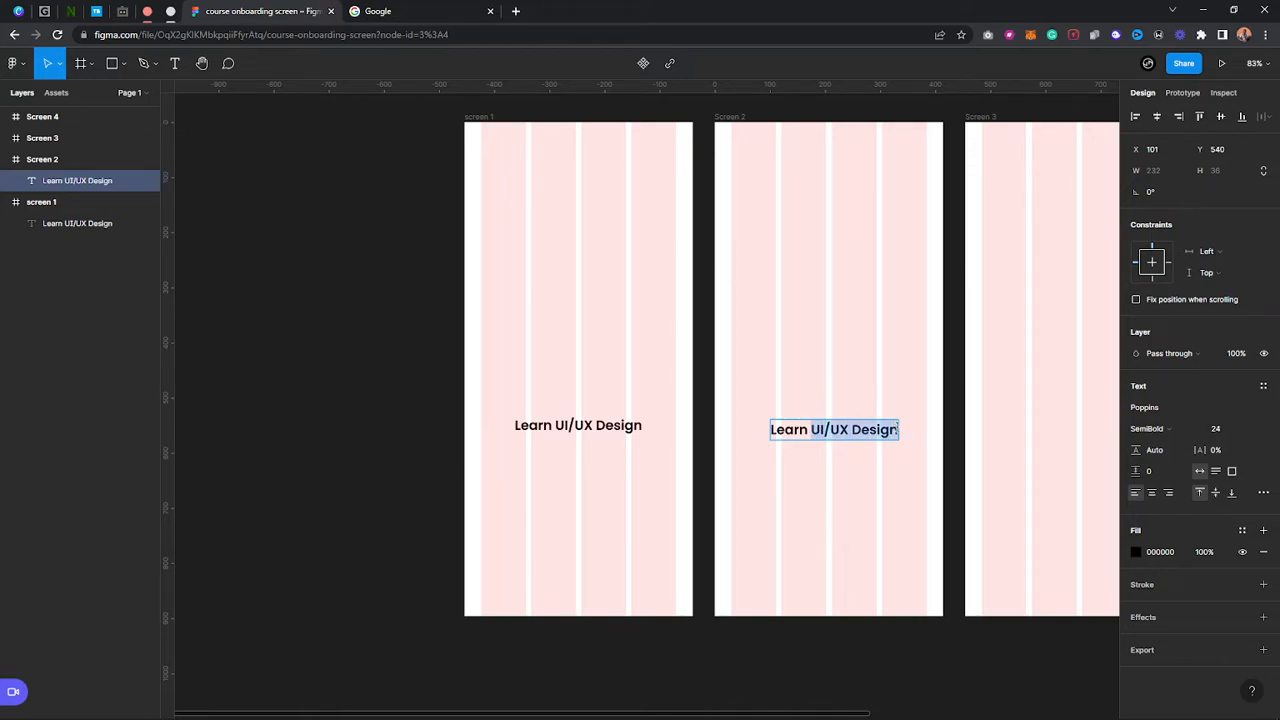
{"action": "type", "text": "Web De"}
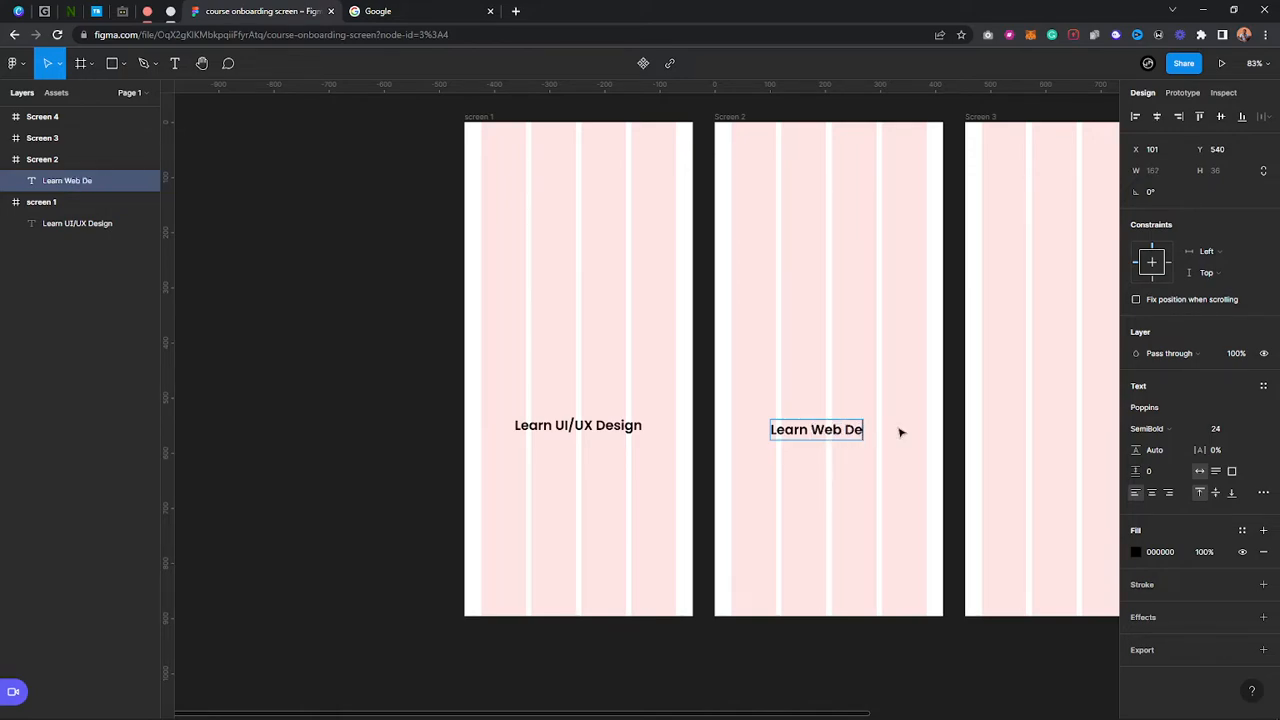
{"action": "type", "text": "velopment"}
{"action": "key", "text": "Escape"}
Duplicate the "Learn Web Development" heading into the Screen 3 frame at about X 28, Y 542
{"action": "left_click_drag", "start_coordinate": [864, 437], "coordinate": [1075, 440]}
{"action": "key", "text": "ctrl+d"}
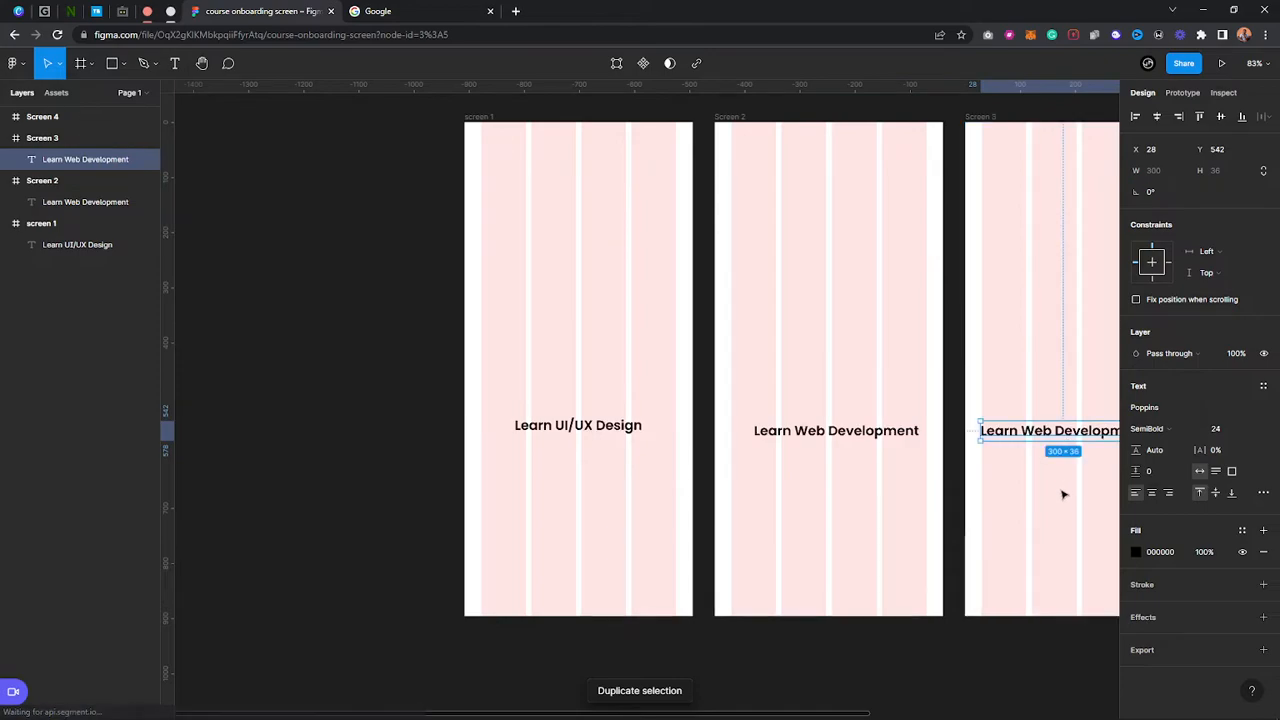
{"action": "left_click", "coordinate": [822, 485]}
Change the text of the Screen 3 heading to "Learn Graphics Design"
{"action": "scroll", "coordinate": [963, 500], "scroll_direction": "right", "scroll_amount": 6}
{"action": "left_click", "coordinate": [711, 424]}
{"action": "double_click", "coordinate": [711, 424]}
{"action": "left_click_drag", "start_coordinate": [687, 429], "coordinate": [842, 435]}
{"action": "type", "text": "Grph"}
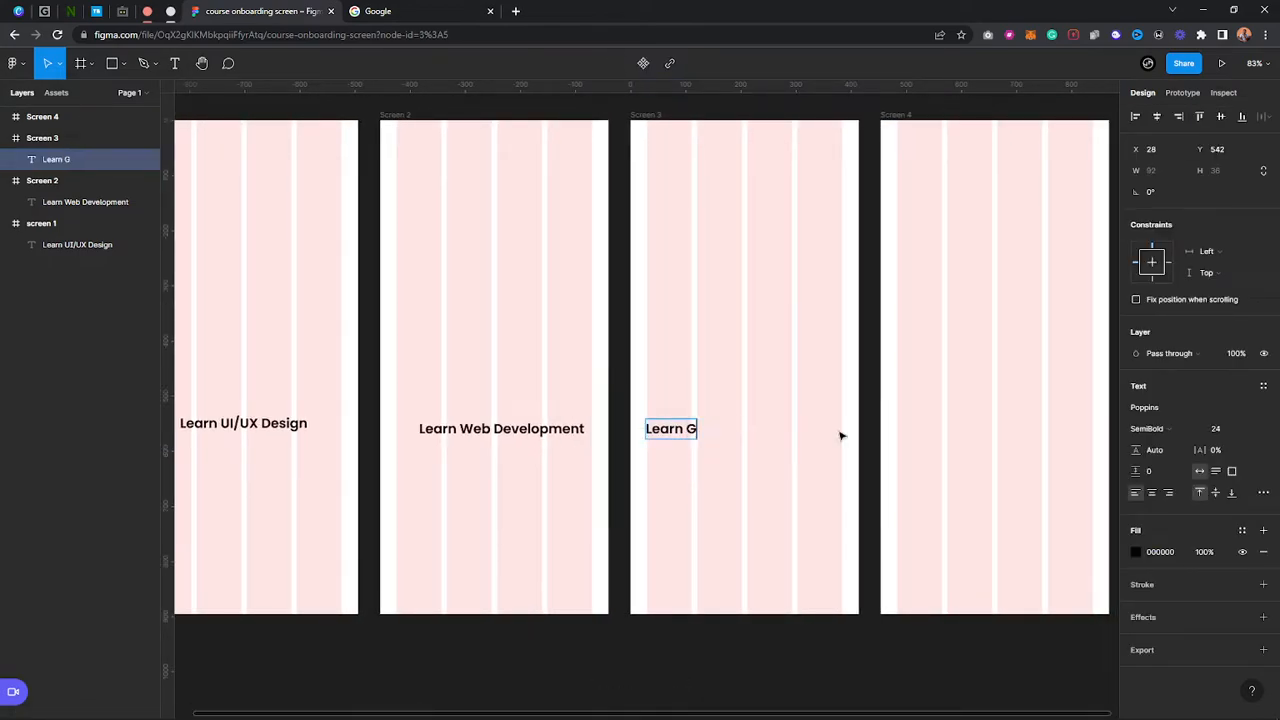
{"action": "key", "text": "BackSpace"}
{"action": "key", "text": "BackSpace"}
{"action": "type", "text": "aphics Devel"}
{"action": "key", "text": "BackSpace"}
{"action": "key", "text": "BackSpace"}
{"action": "key", "text": "BackSpace"}
{"action": "key", "text": "BackSpace"}
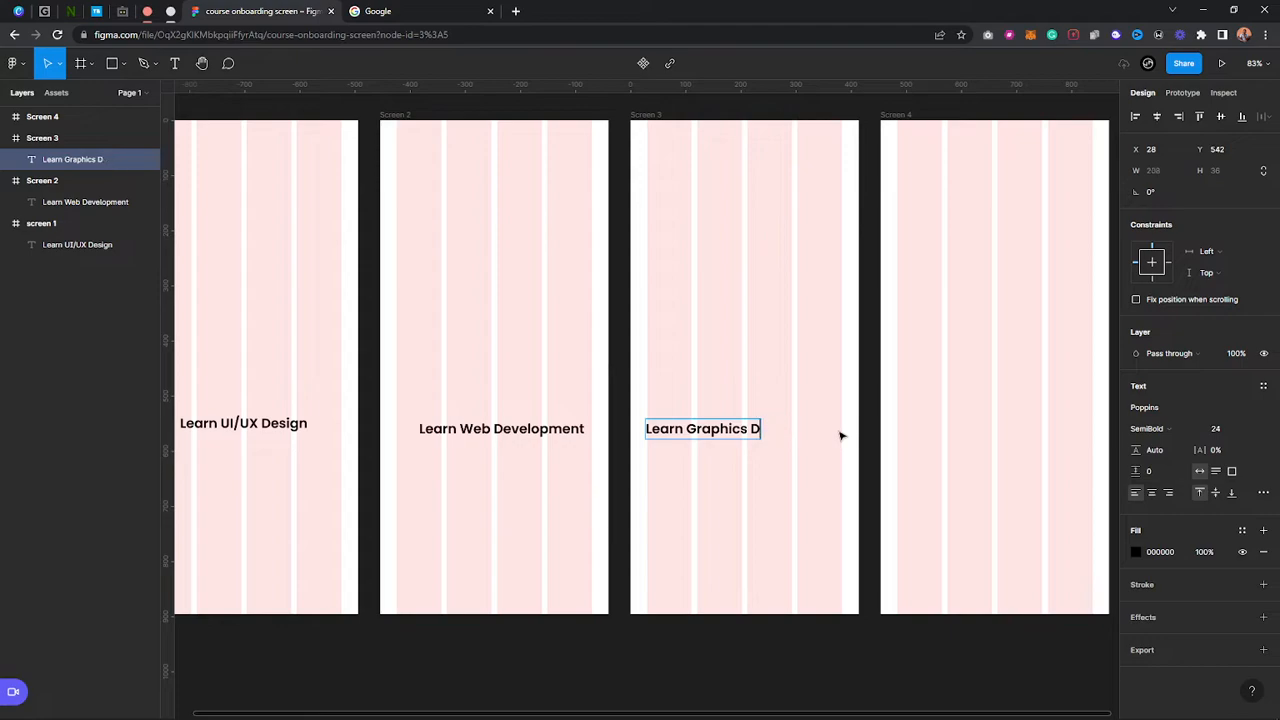
{"action": "type", "text": "esign"}
Duplicate the "Learn Graphics Design" heading into the Screen 4 frame at about X 70, Y 548
{"action": "key", "text": "ctrl+d"}
{"action": "left_click_drag", "start_coordinate": [737, 430], "coordinate": [1017, 433]}
{"action": "scroll", "coordinate": [963, 489], "scroll_direction": "right", "scroll_amount": 3}
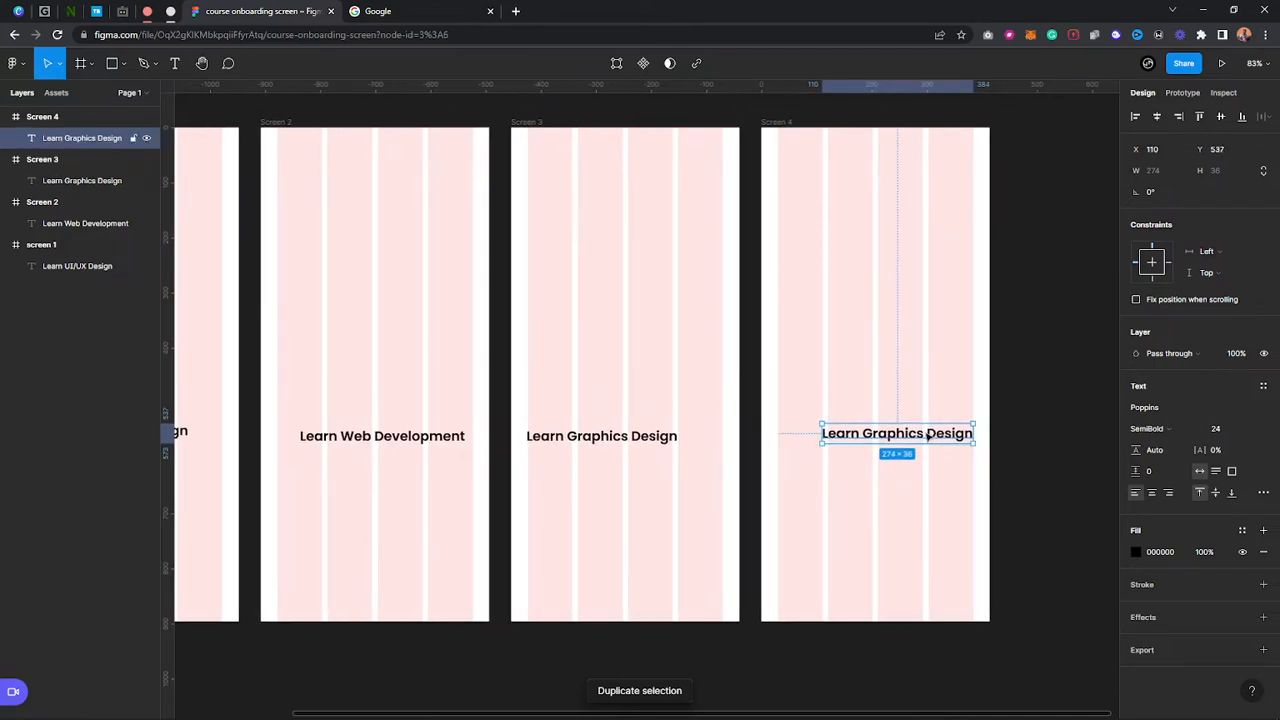
{"action": "left_click_drag", "start_coordinate": [910, 438], "coordinate": [988, 449]}
Change the text of the Screen 4 heading to "Learn Mobile Development"
{"action": "double_click", "coordinate": [906, 443]}
{"action": "left_click", "coordinate": [842, 442]}
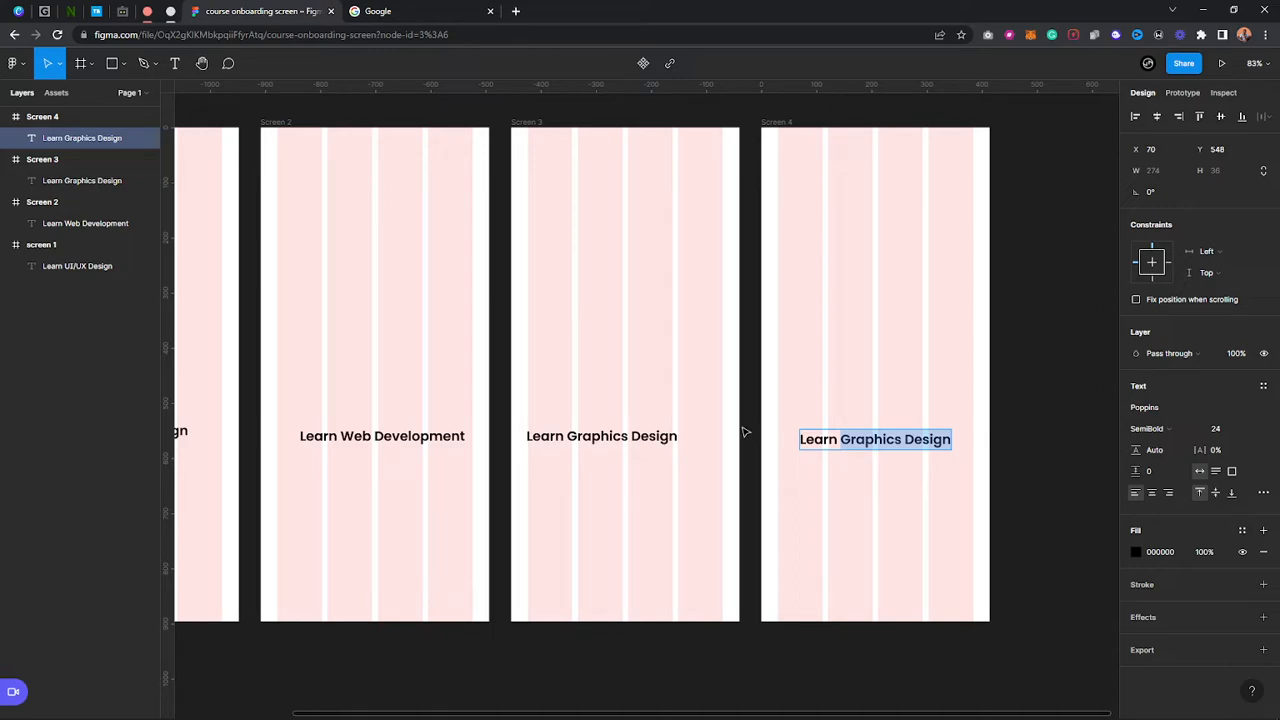
{"action": "type", "text": "A"}
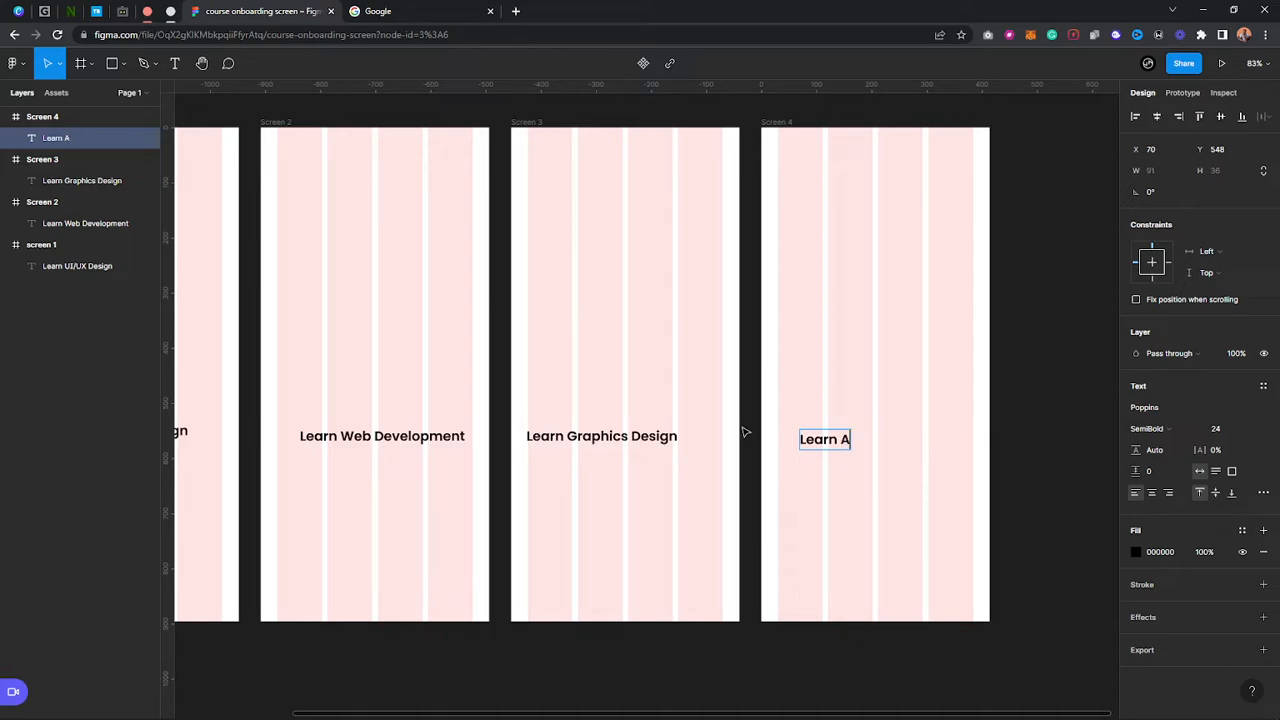
{"action": "type", "text": "App Deveo"}
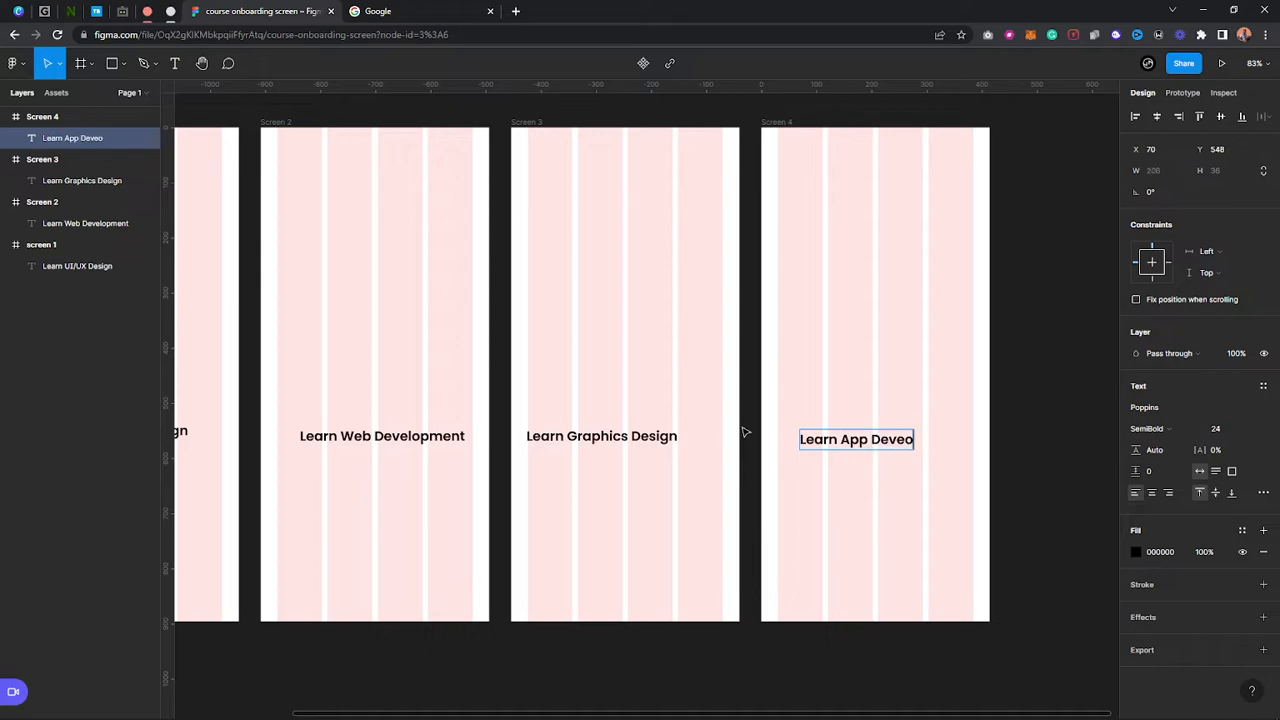
{"action": "key", "text": "BackSpace"}
{"action": "key", "text": "BackSpace"}
{"action": "key", "text": "BackSpace"}
{"action": "type", "text": "Mobile Developemnt"}
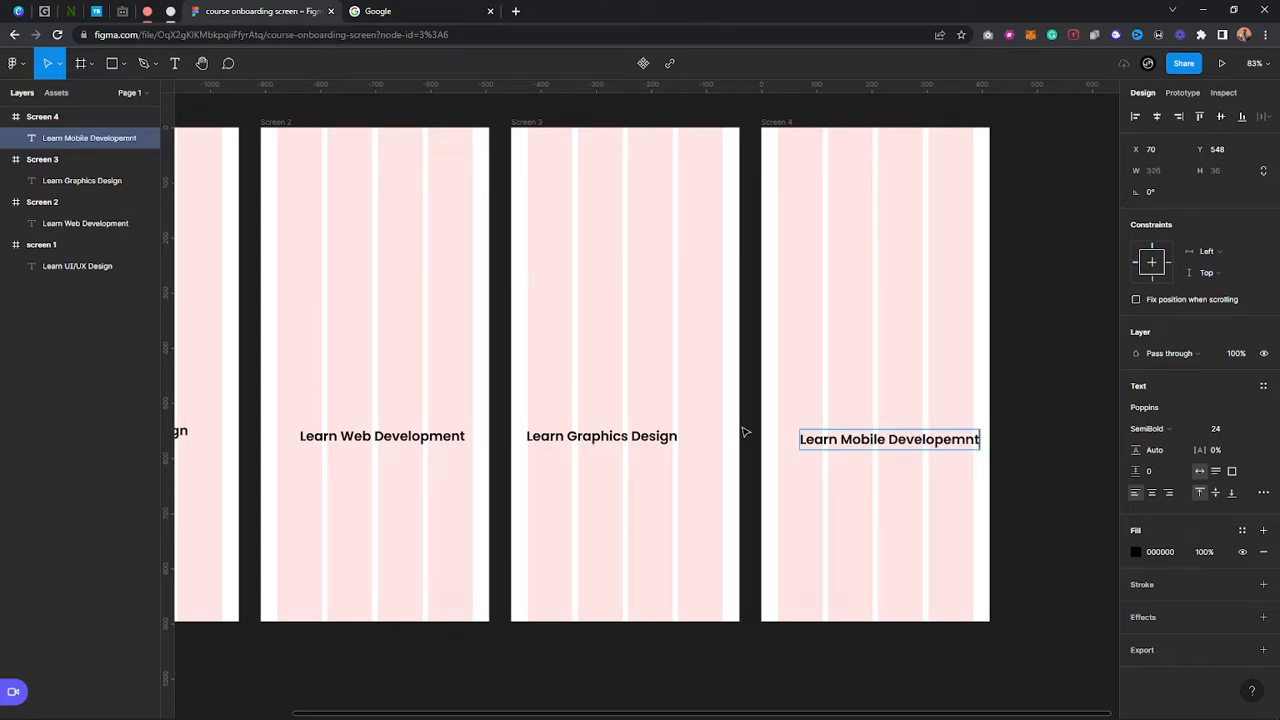
{"action": "key", "text": "BackSpace"}
{"action": "key", "text": "BackSpace"}
{"action": "key", "text": "BackSpace"}
{"action": "key", "text": "BackSpace"}
{"action": "type", "text": "ment"}
{"action": "left_click", "coordinate": [883, 395]}
Centre each of the four course headings horizontally within its own phone frame
{"action": "left_click_drag", "start_coordinate": [905, 444], "coordinate": [884, 445]}
{"action": "left_click_drag", "start_coordinate": [597, 443], "coordinate": [618, 440]}
{"action": "left_click", "coordinate": [620, 486]}
{"action": "left_click_drag", "start_coordinate": [620, 486], "coordinate": [861, 461]}
{"action": "left_click", "coordinate": [627, 420]}
{"action": "left_click_drag", "start_coordinate": [625, 420], "coordinate": [613, 410]}
{"action": "left_click", "coordinate": [375, 414]}
{"action": "left_click_drag", "start_coordinate": [375, 414], "coordinate": [375, 407]}
{"action": "left_click", "coordinate": [403, 455]}
{"action": "scroll", "coordinate": [403, 461], "scroll_direction": "down", "scroll_amount": 3}
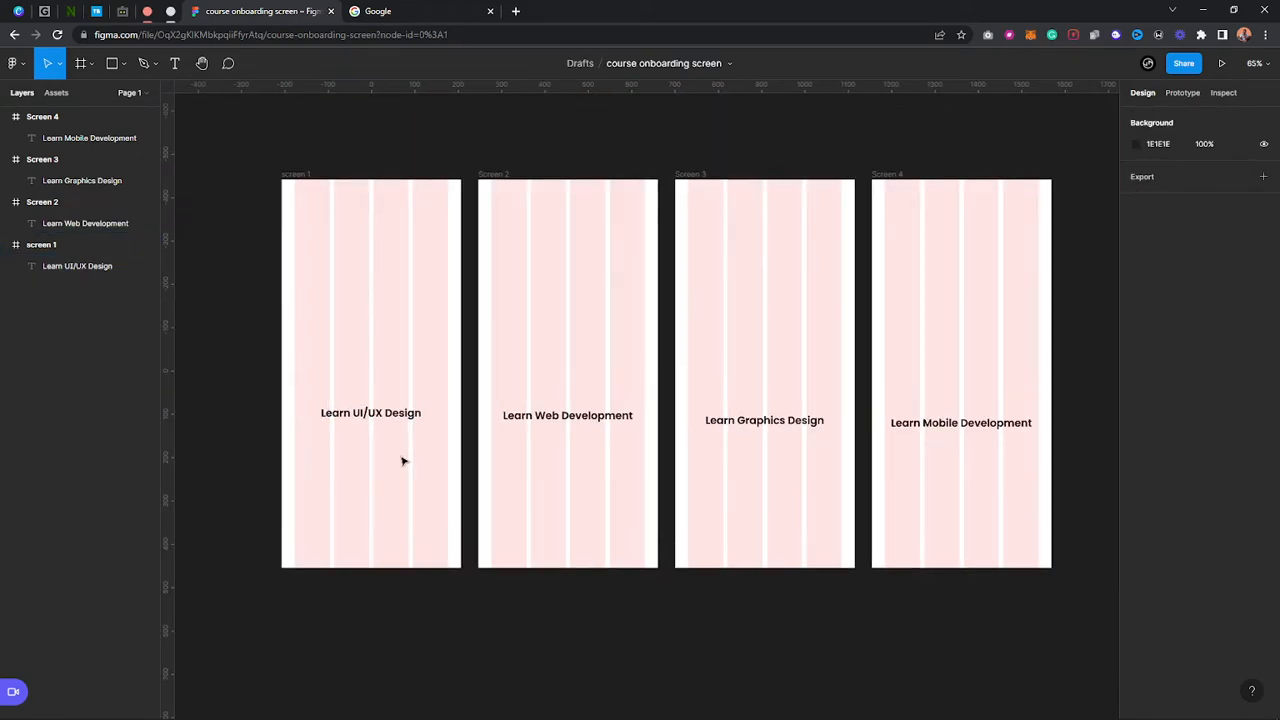
Start a new text layer below the "Learn UI/UX Design" heading in screen 1 at about X 95, Y 612
{"action": "scroll", "coordinate": [222, 461], "scroll_direction": "up", "scroll_amount": 4}
{"action": "key", "text": "t"}
{"action": "left_click", "coordinate": [424, 476]}
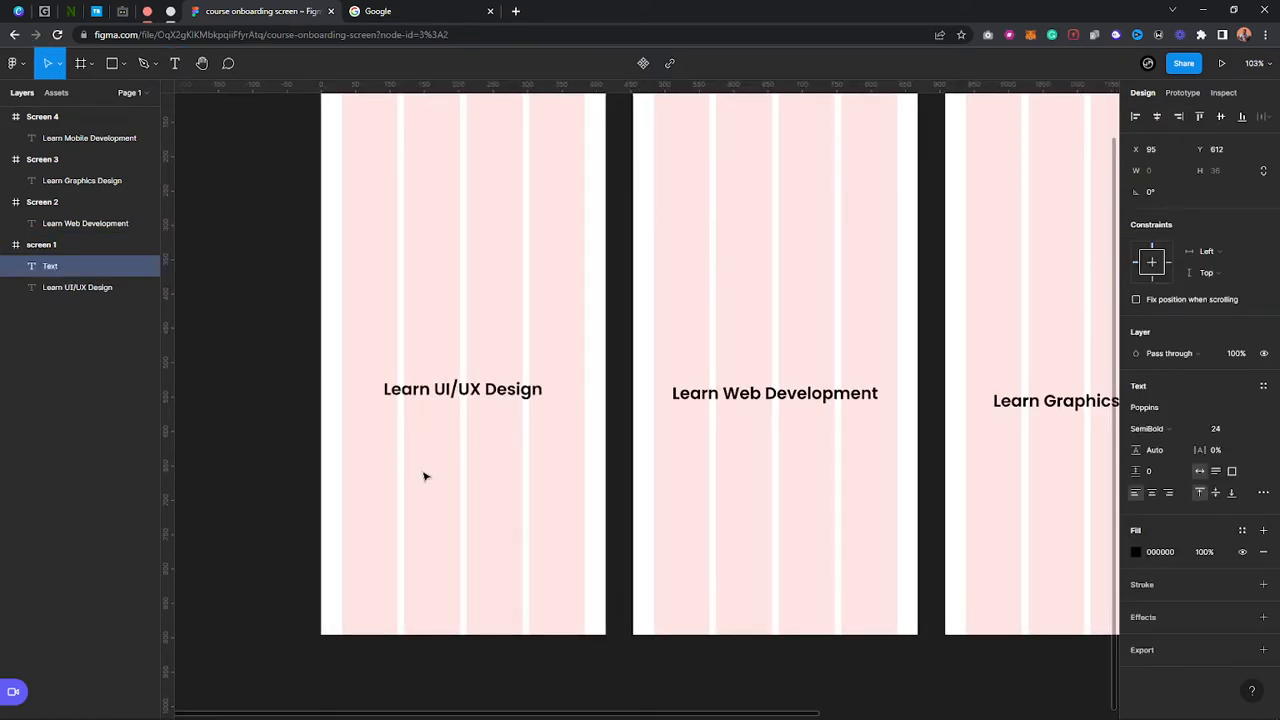
Switch to Google and search for "learn ui ux design"
{"action": "left_click", "coordinate": [405, 12]}
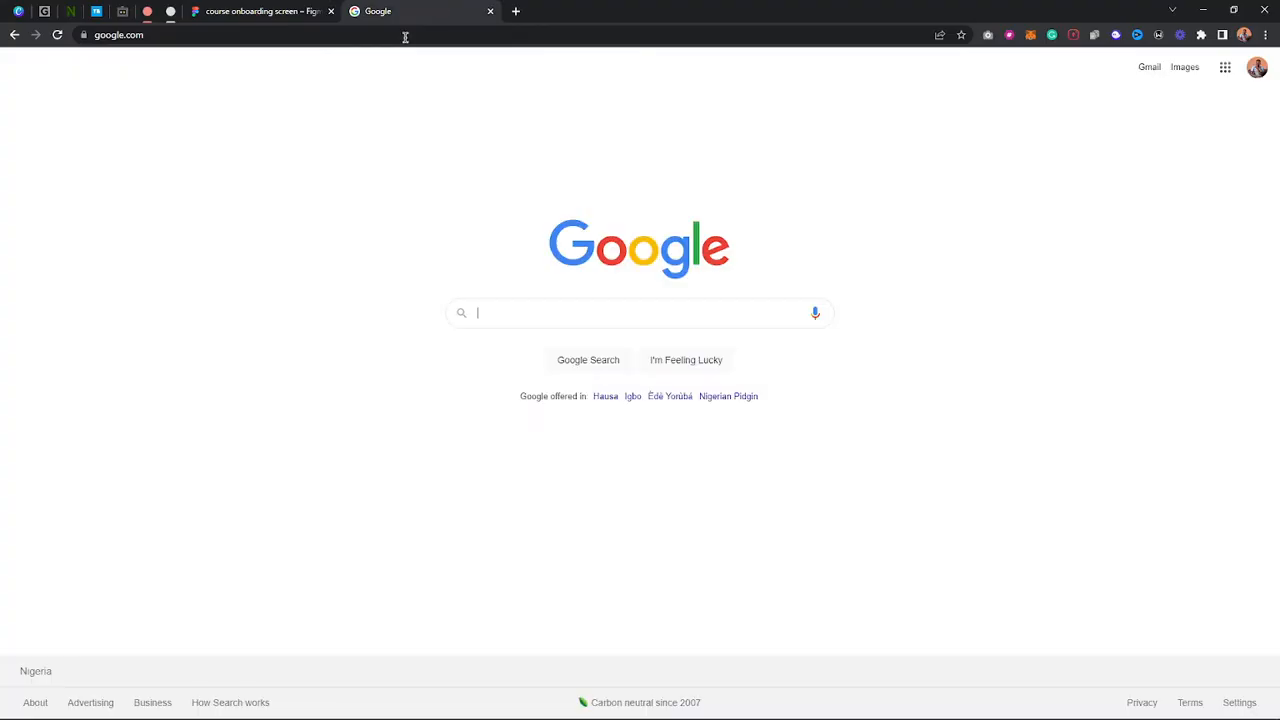
{"action": "left_click", "coordinate": [567, 316]}
{"action": "type", "text": "learn"}
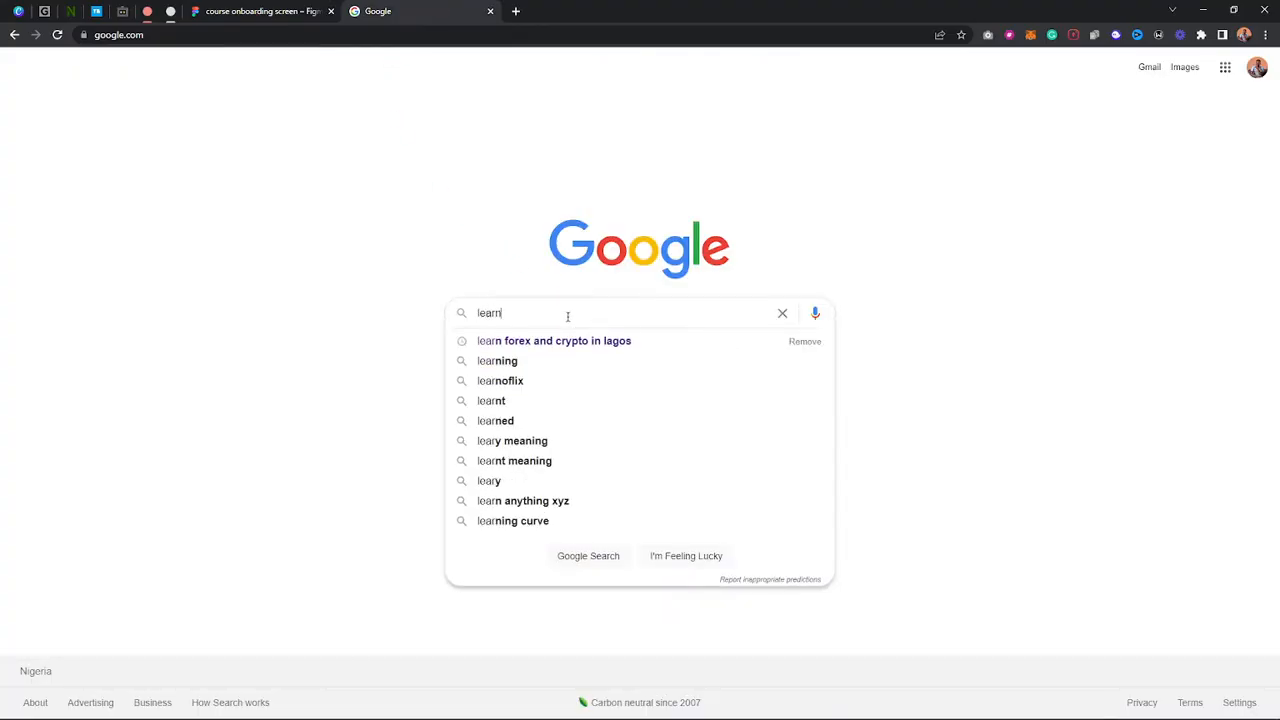
{"action": "type", "text": " ui ux"}
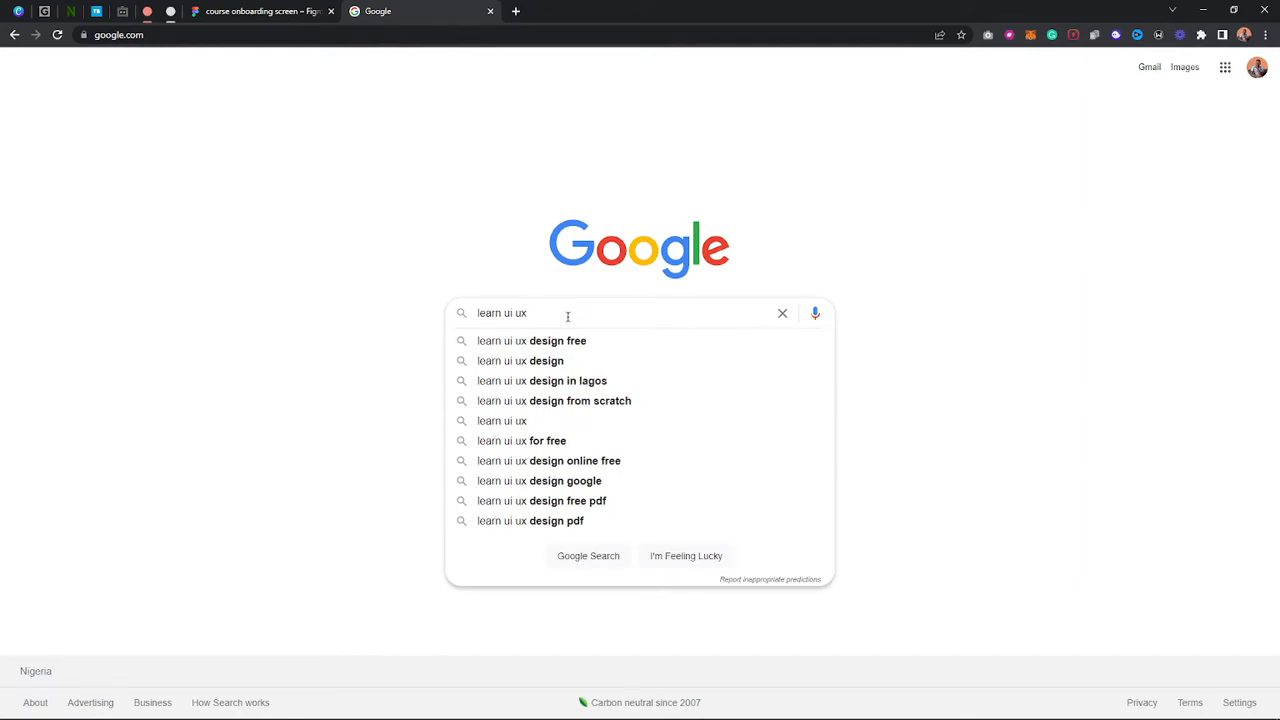
{"action": "type", "text": " desg"}
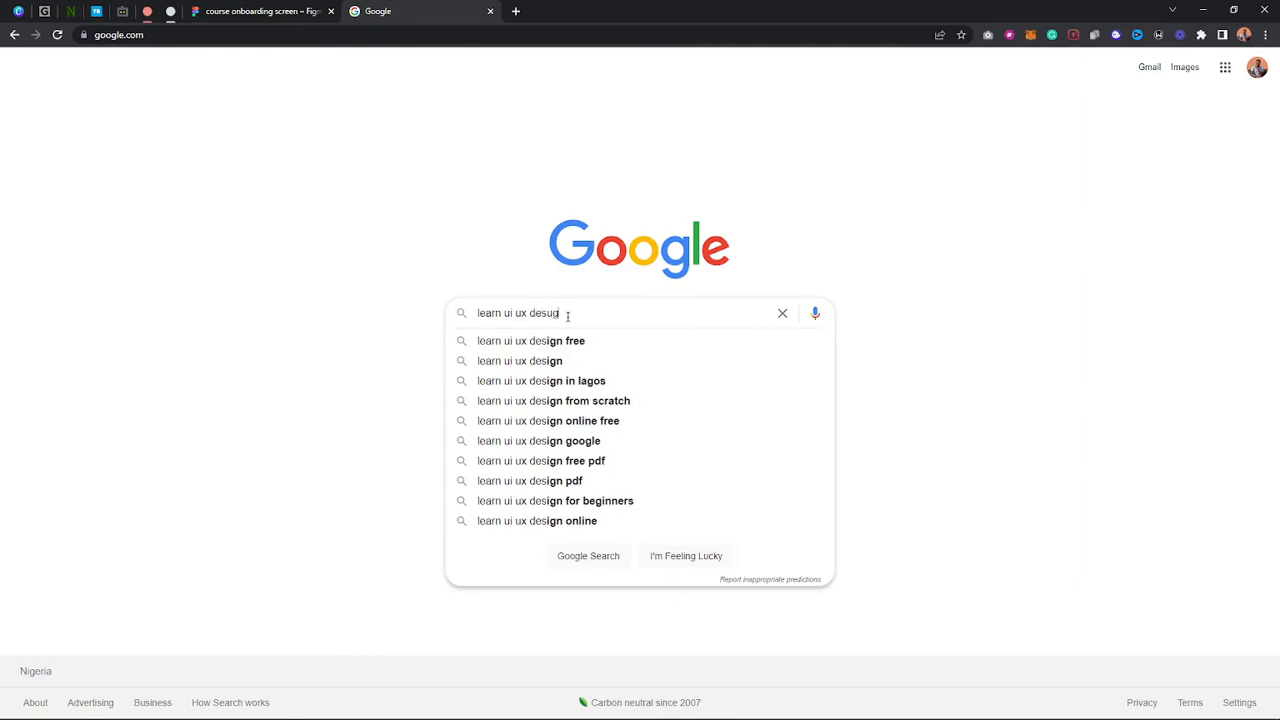
{"action": "key", "text": "BackSpace"}
{"action": "type", "text": "ign"}
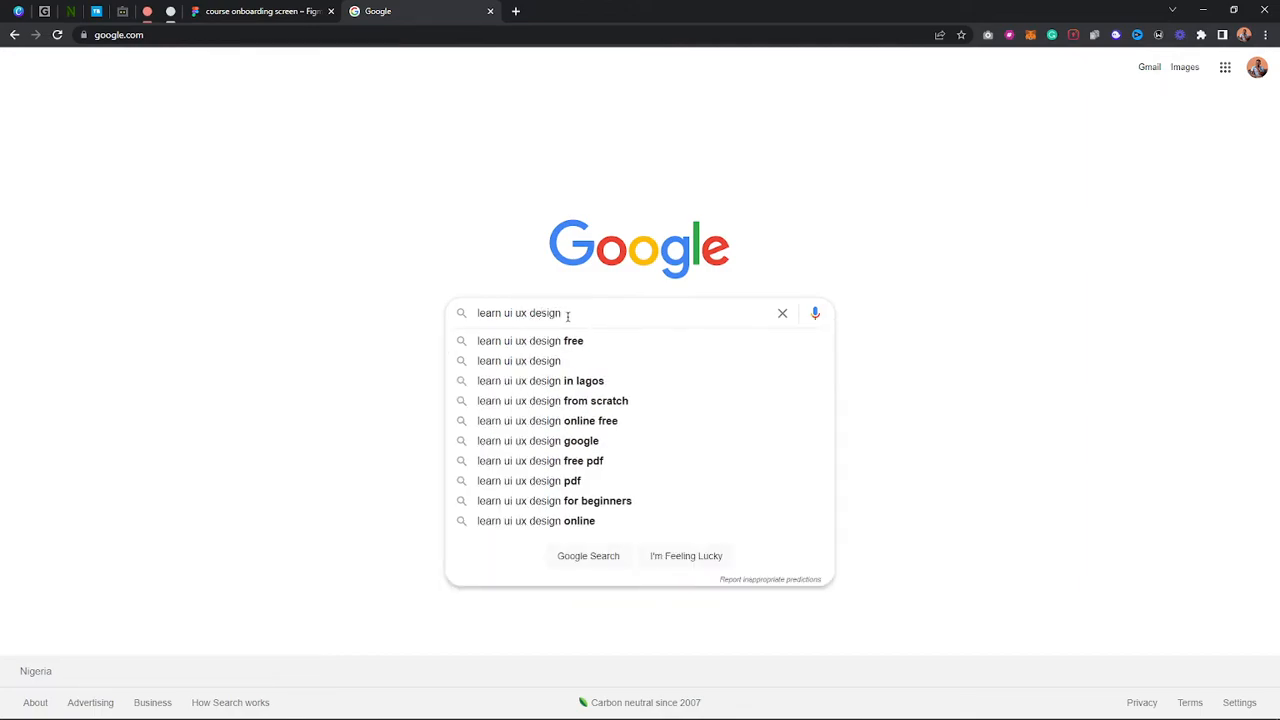
{"action": "key", "text": "Return"}
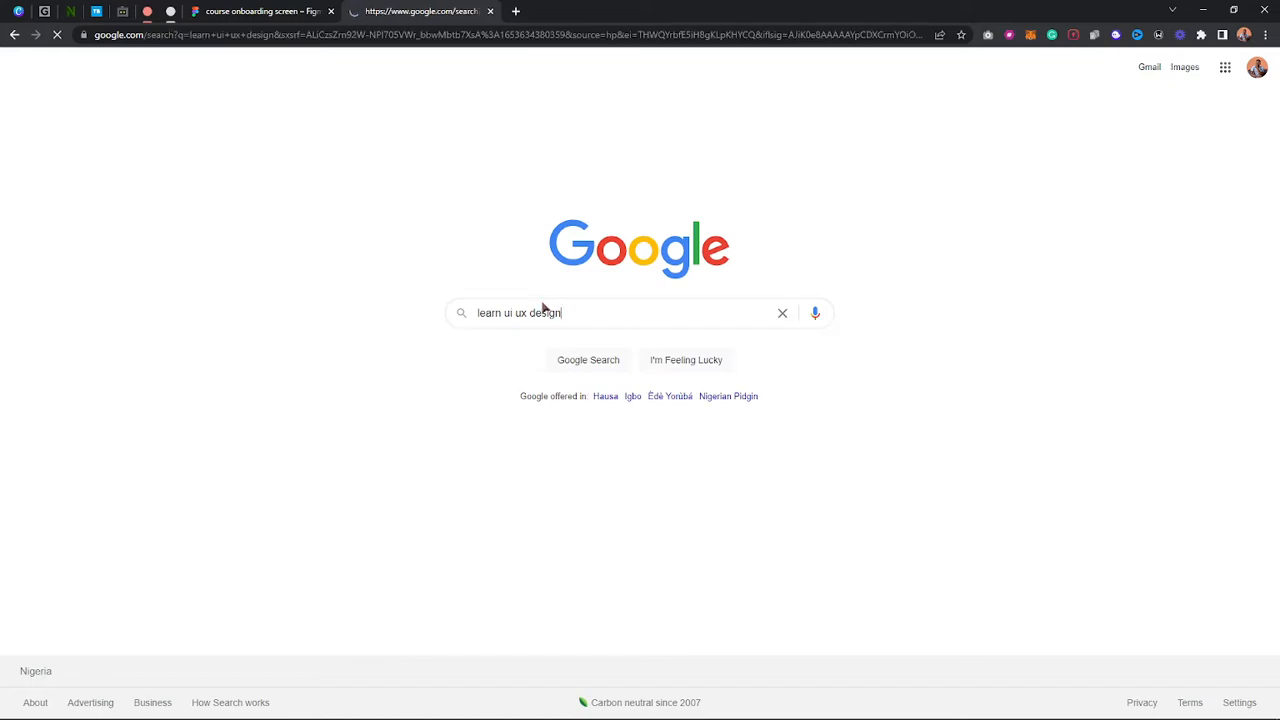
Copy the Coursera result's description from "The UI/UX Design Specialization" through "offers practical" and paste it into the new screen 1 text layer in Figma
{"action": "scroll", "coordinate": [271, 228], "scroll_direction": "down", "scroll_amount": 10}
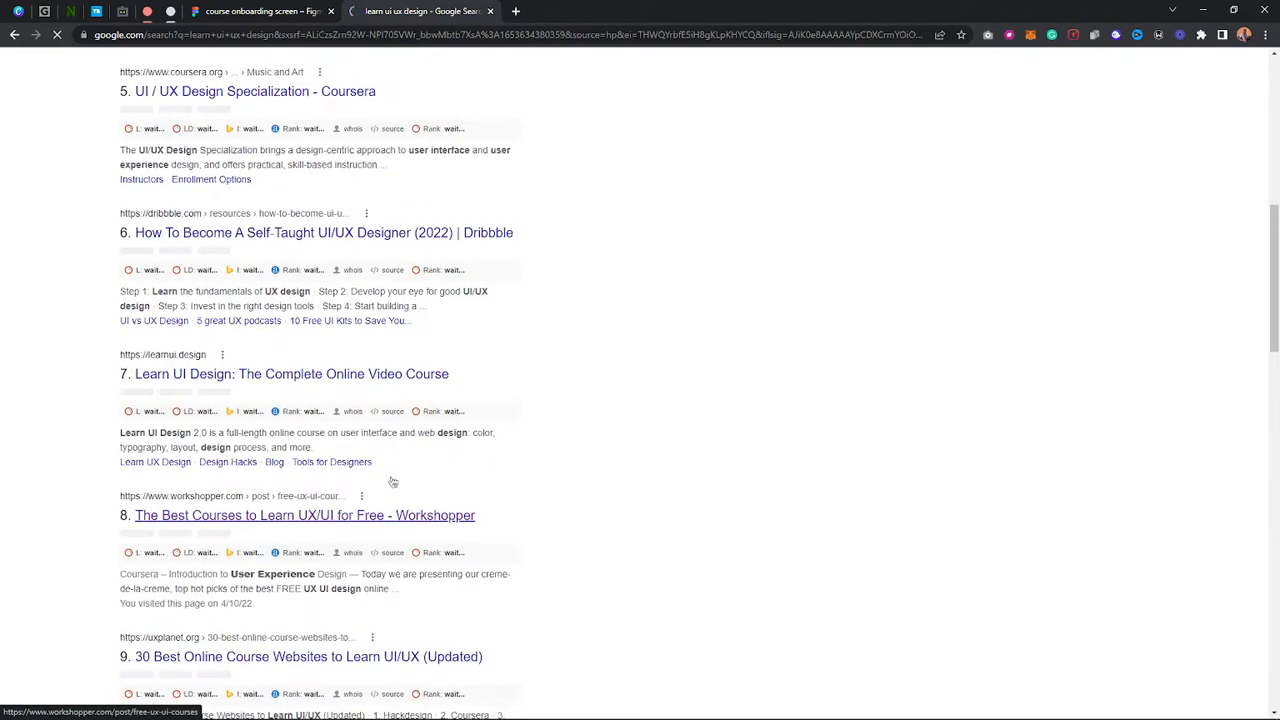
{"action": "scroll", "coordinate": [390, 470], "scroll_direction": "up", "scroll_amount": 3}
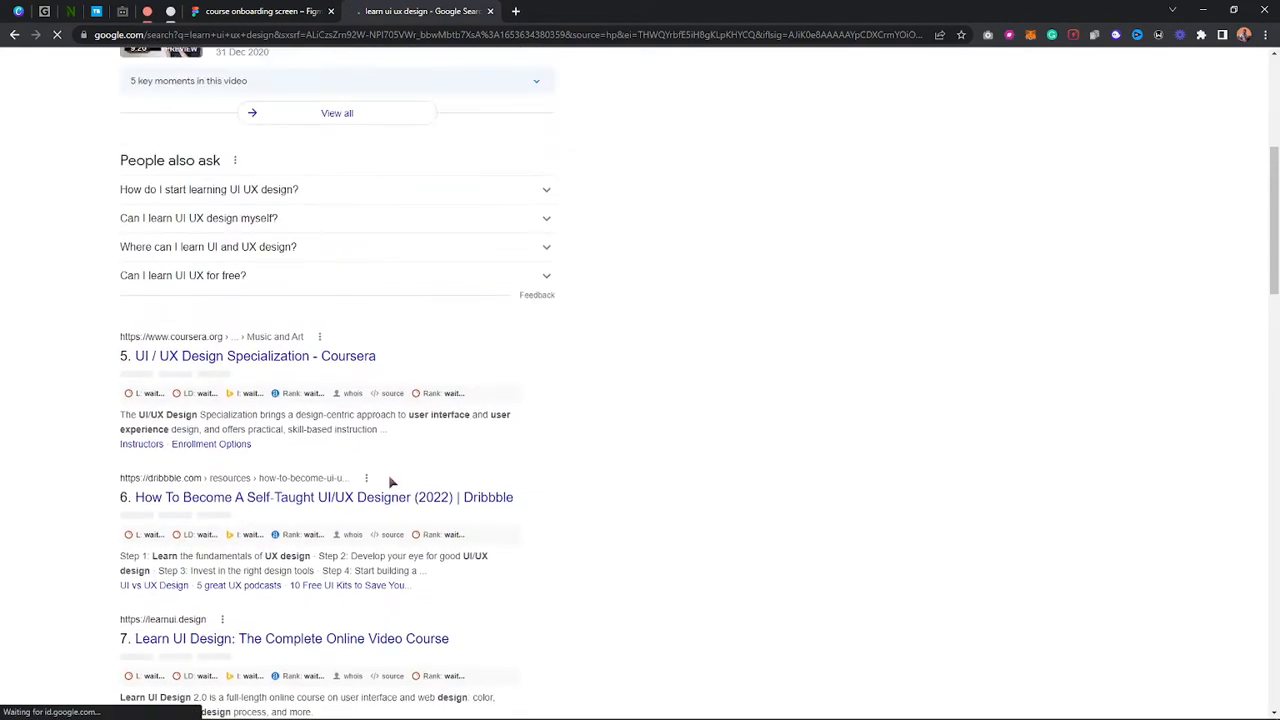
{"action": "left_click", "coordinate": [495, 199]}
{"action": "scroll", "coordinate": [166, 378], "scroll_direction": "down", "scroll_amount": 5}
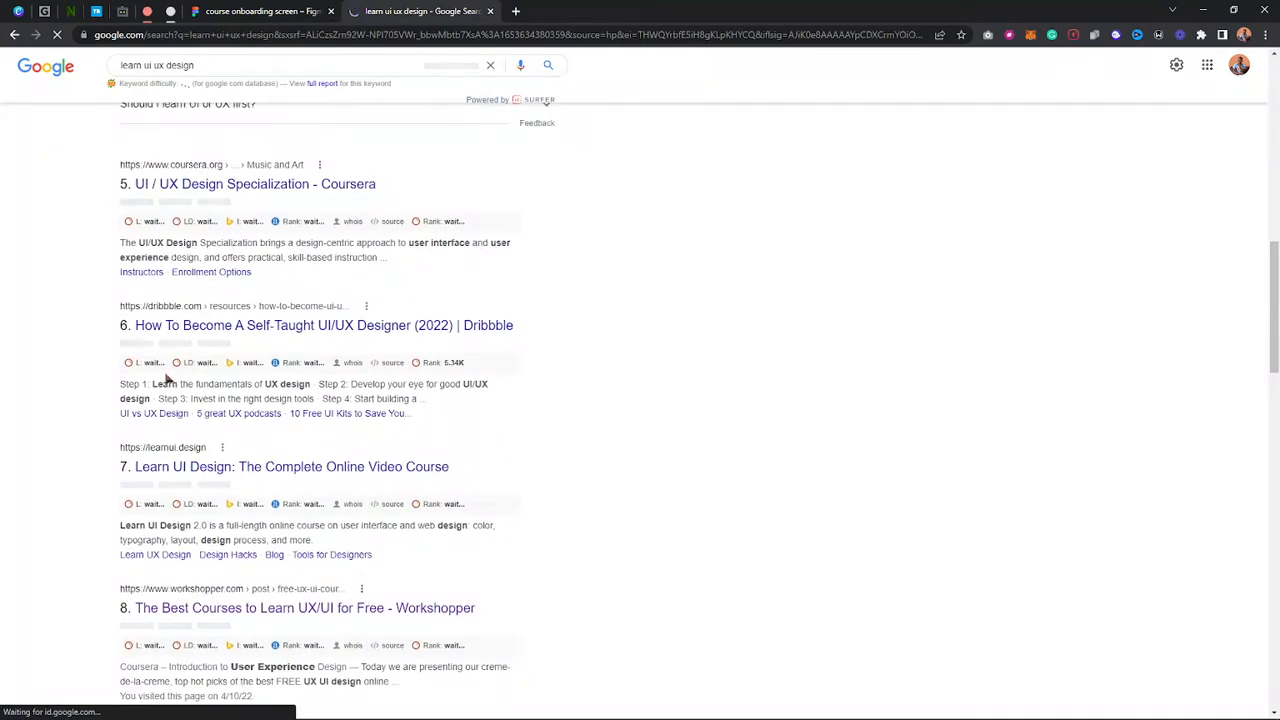
{"action": "left_click_drag", "start_coordinate": [121, 242], "coordinate": [286, 258]}
{"action": "left_click", "coordinate": [237, 13]}
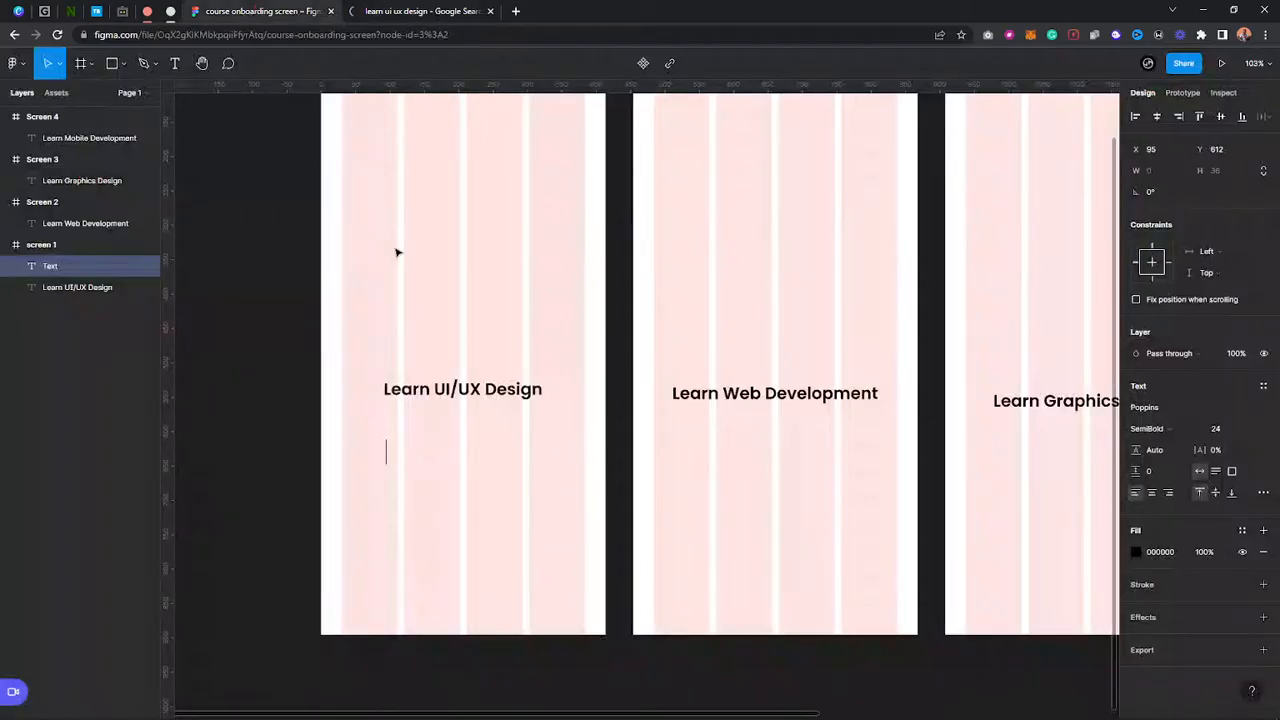
{"action": "key", "text": "ctrl+v"}
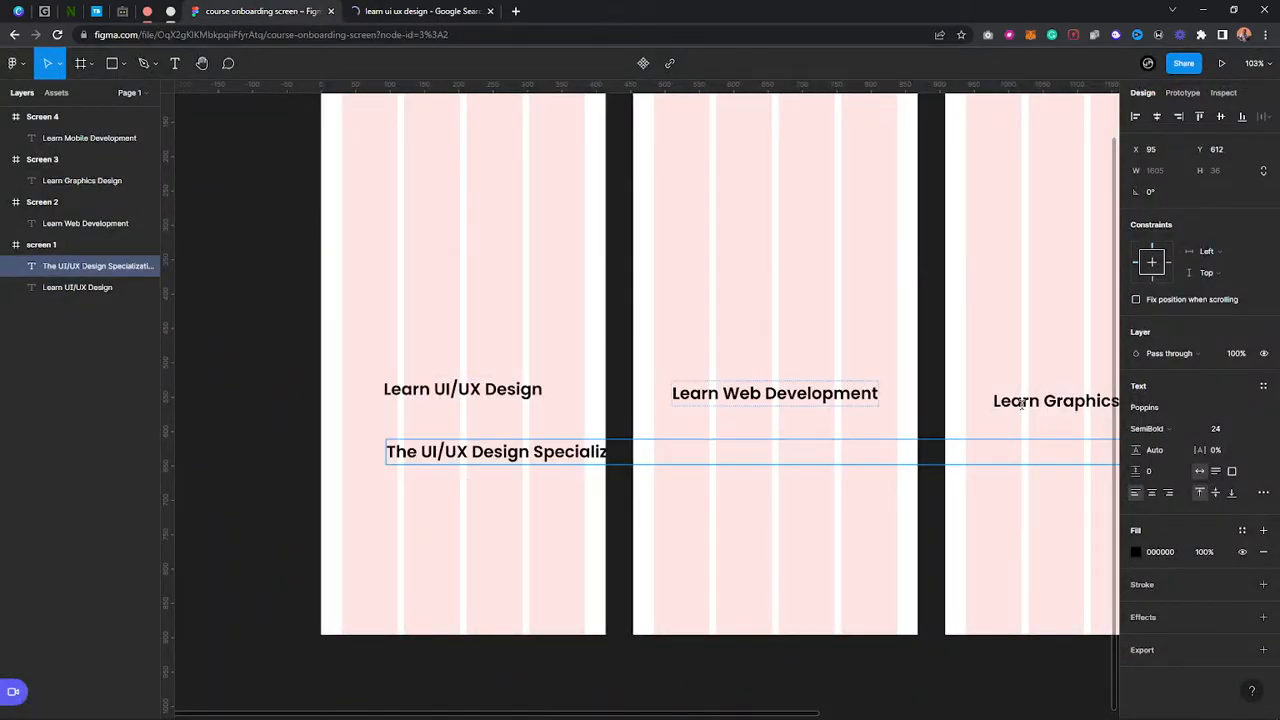
Set the pasted description's font weight to Regular and its font size to 14
{"action": "left_click", "coordinate": [1253, 430]}
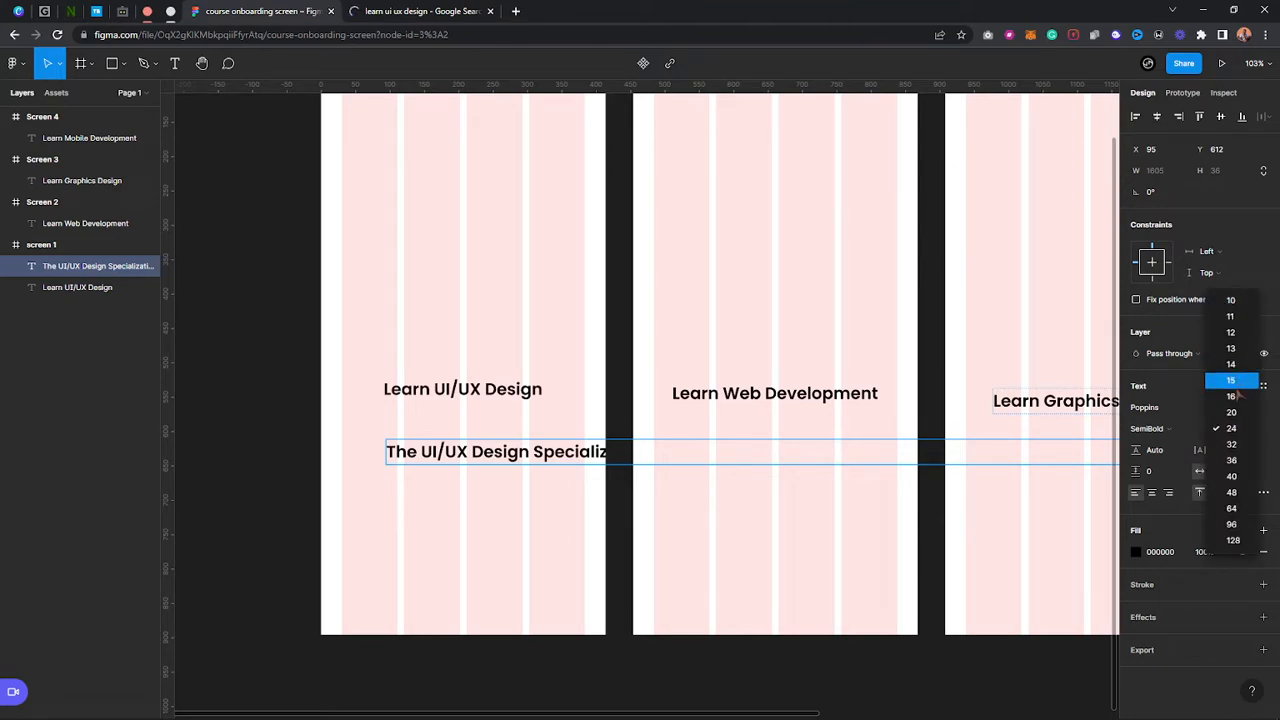
{"action": "left_click", "coordinate": [1238, 397]}
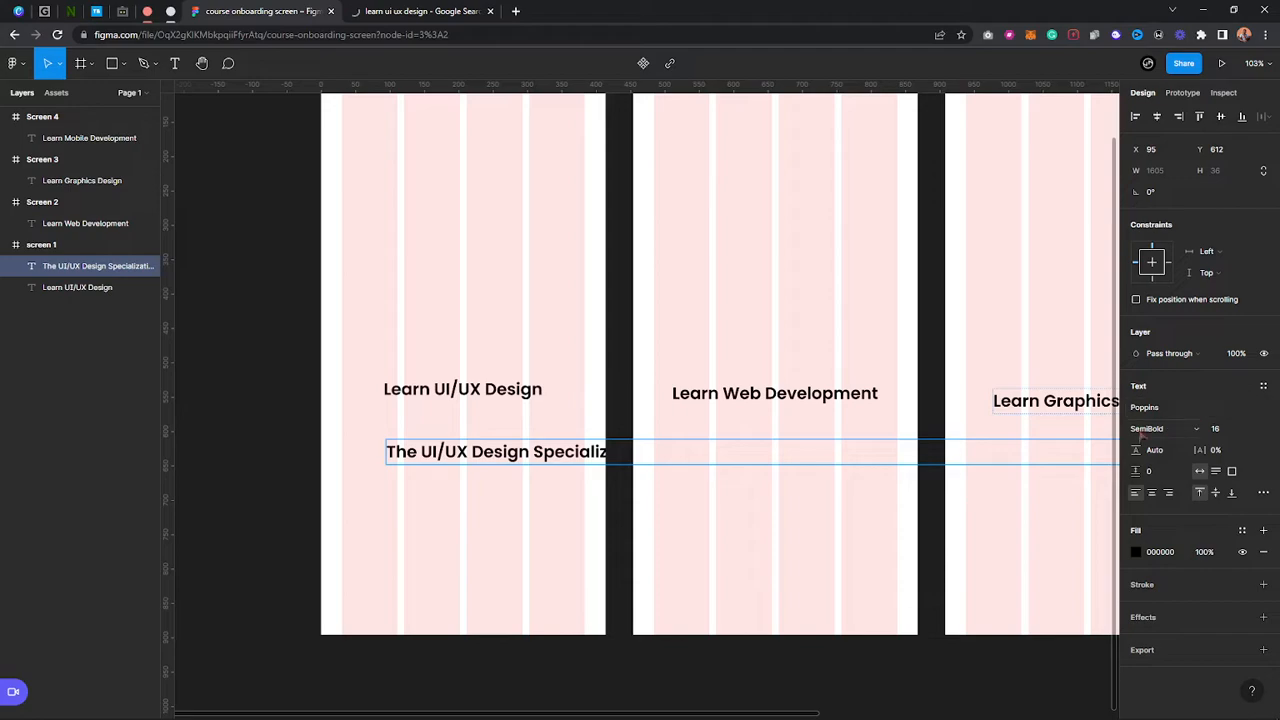
{"action": "key", "text": "ctrl+a"}
{"action": "left_click", "coordinate": [1248, 430]}
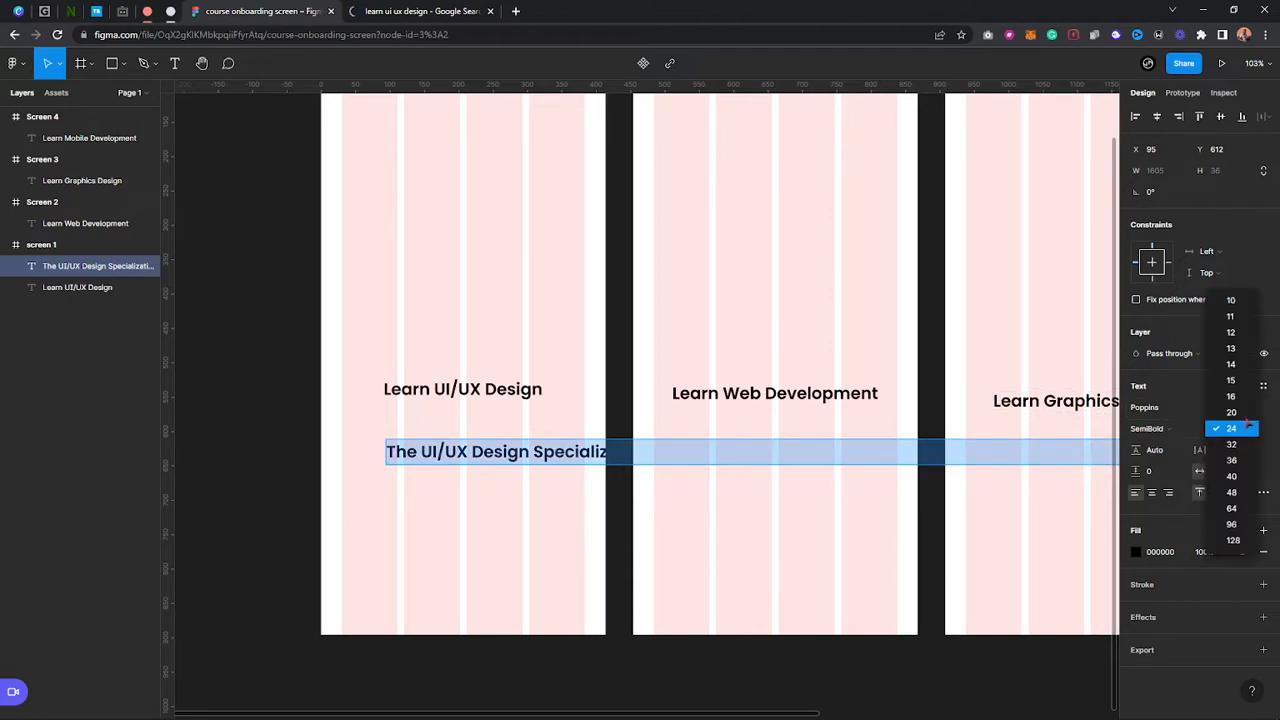
{"action": "left_click", "coordinate": [1241, 400]}
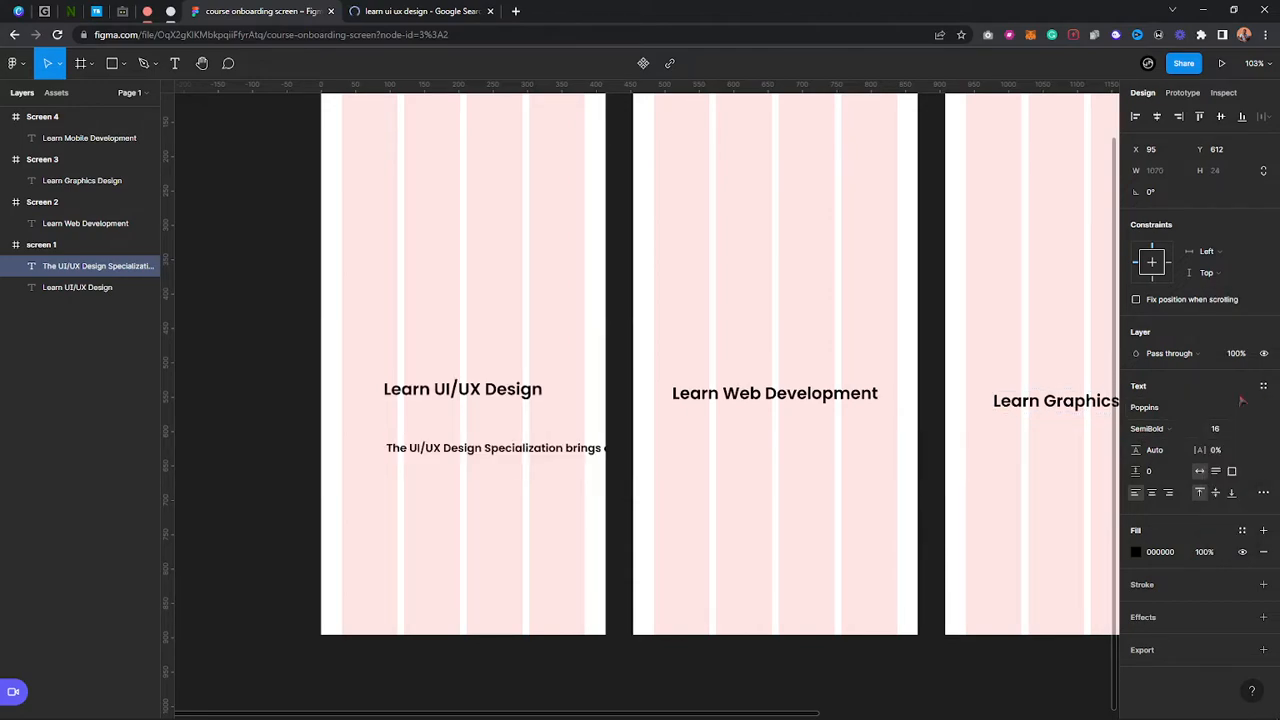
{"action": "left_click", "coordinate": [1180, 430]}
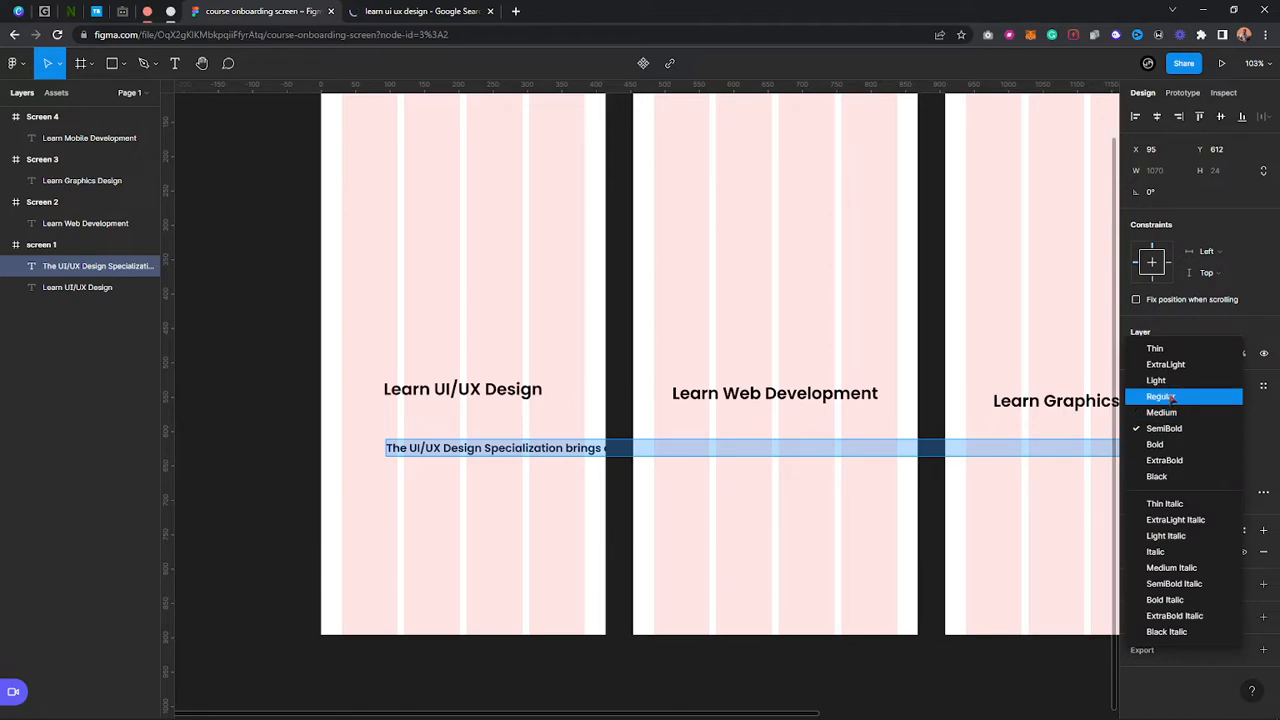
{"action": "left_click", "coordinate": [1172, 398]}
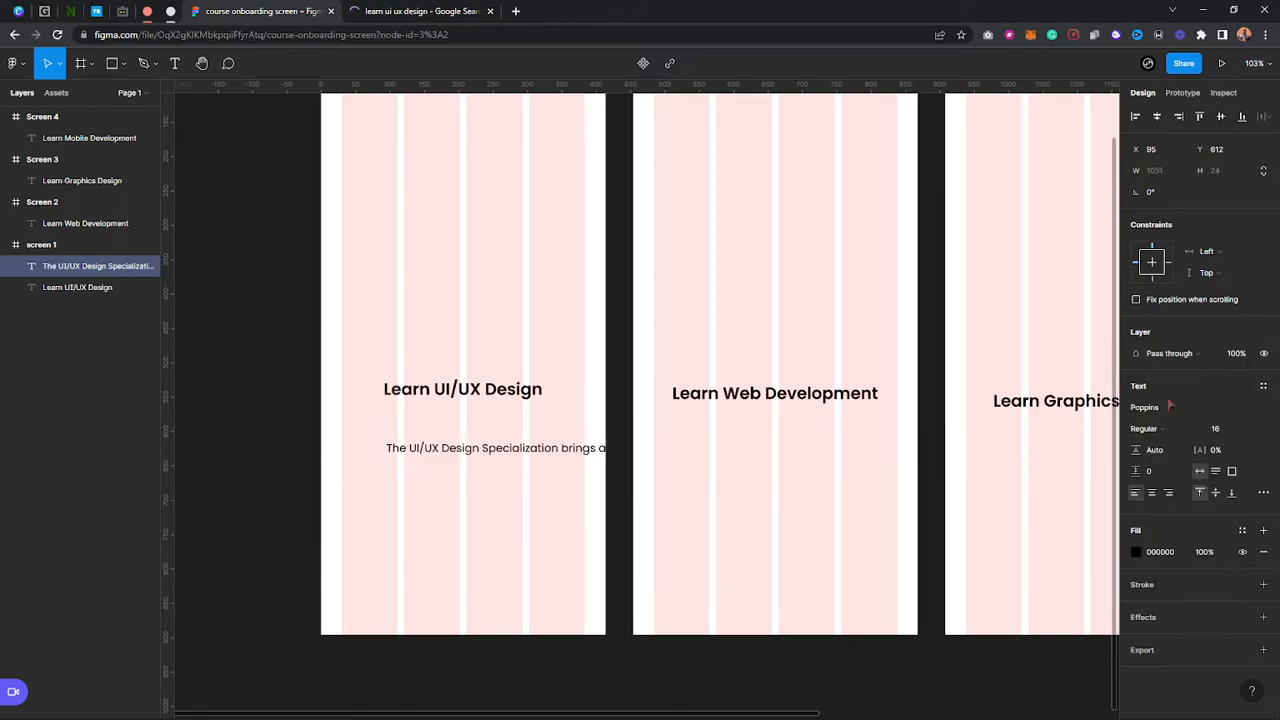
{"action": "left_click", "coordinate": [1250, 432]}
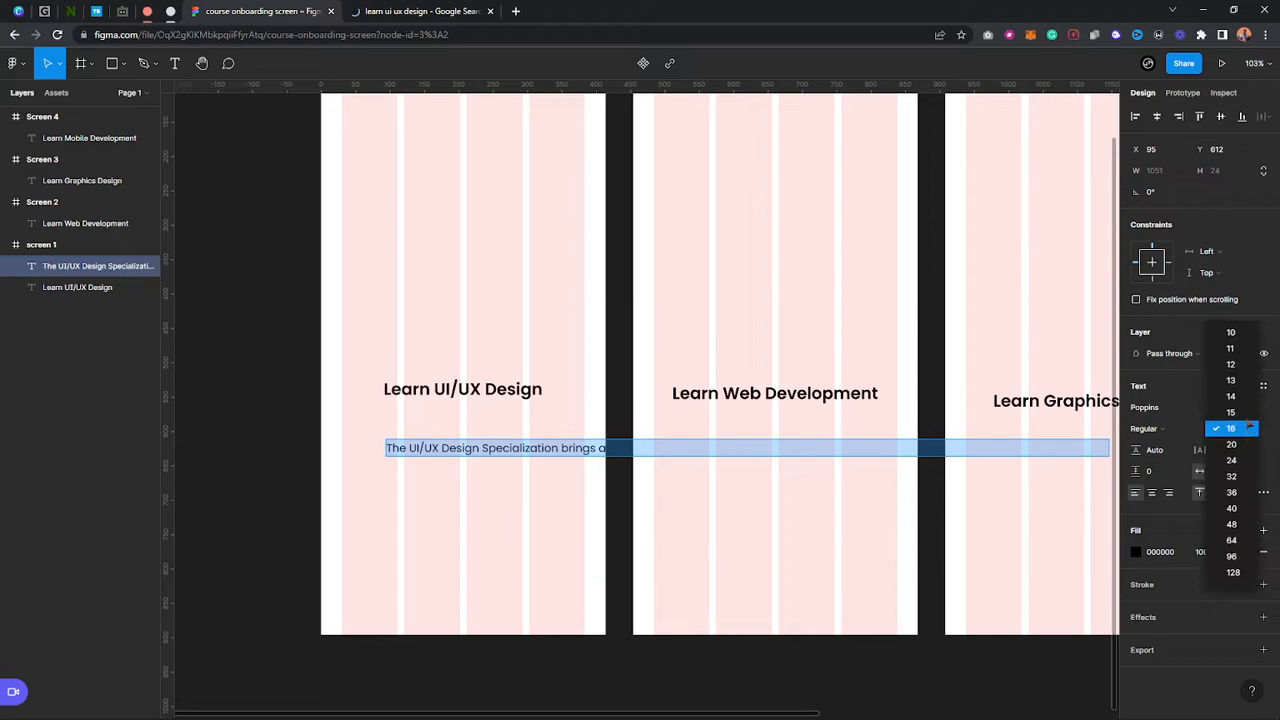
{"action": "left_click", "coordinate": [1244, 398]}
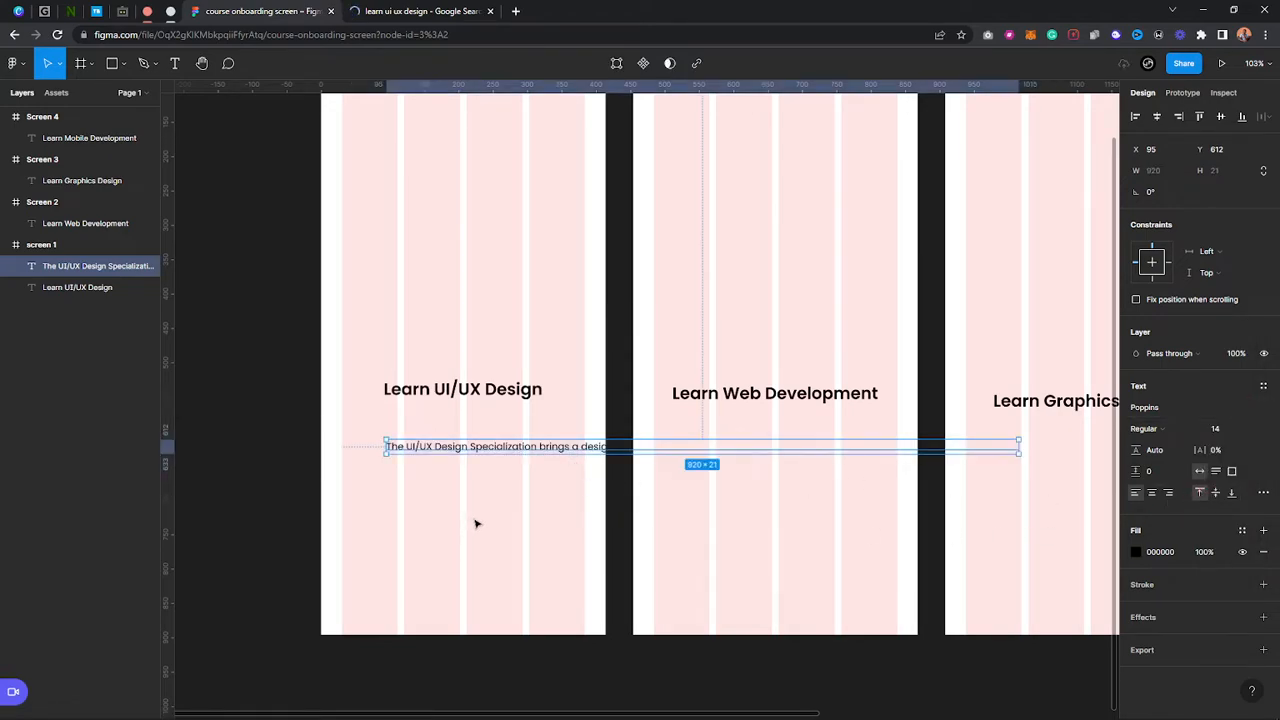
Wrap the description in a box about 269 wide, centre-align its text and place it under the heading at about X 73, Y 581
{"action": "left_click_drag", "start_coordinate": [397, 451], "coordinate": [463, 460]}
{"action": "left_click_drag", "start_coordinate": [545, 464], "coordinate": [441, 453]}
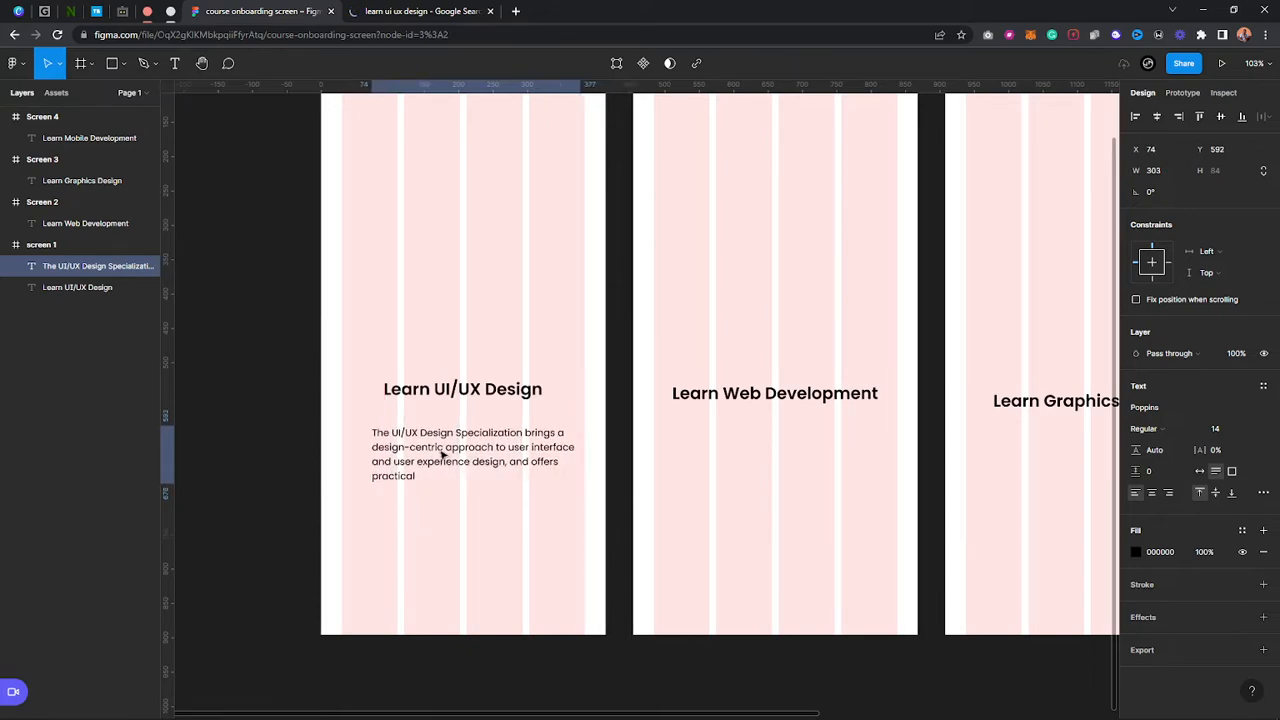
{"action": "left_click_drag", "start_coordinate": [581, 459], "coordinate": [556, 452]}
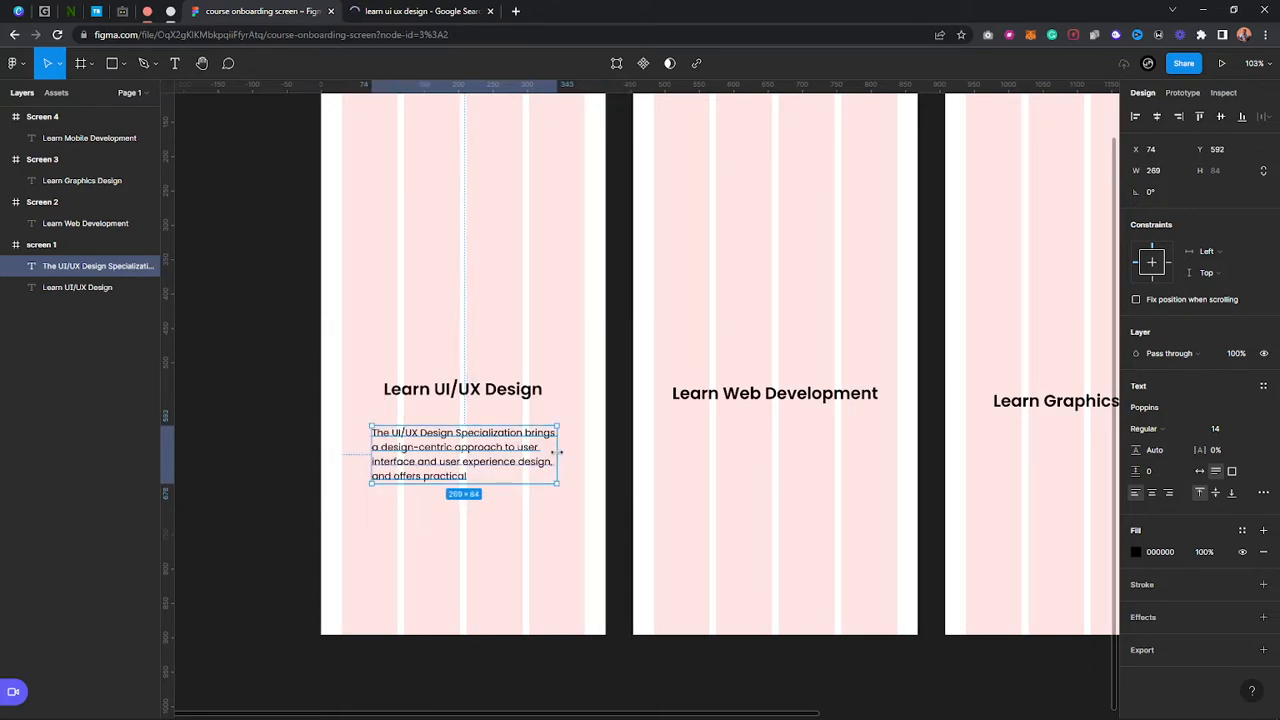
{"action": "left_click", "coordinate": [1151, 492]}
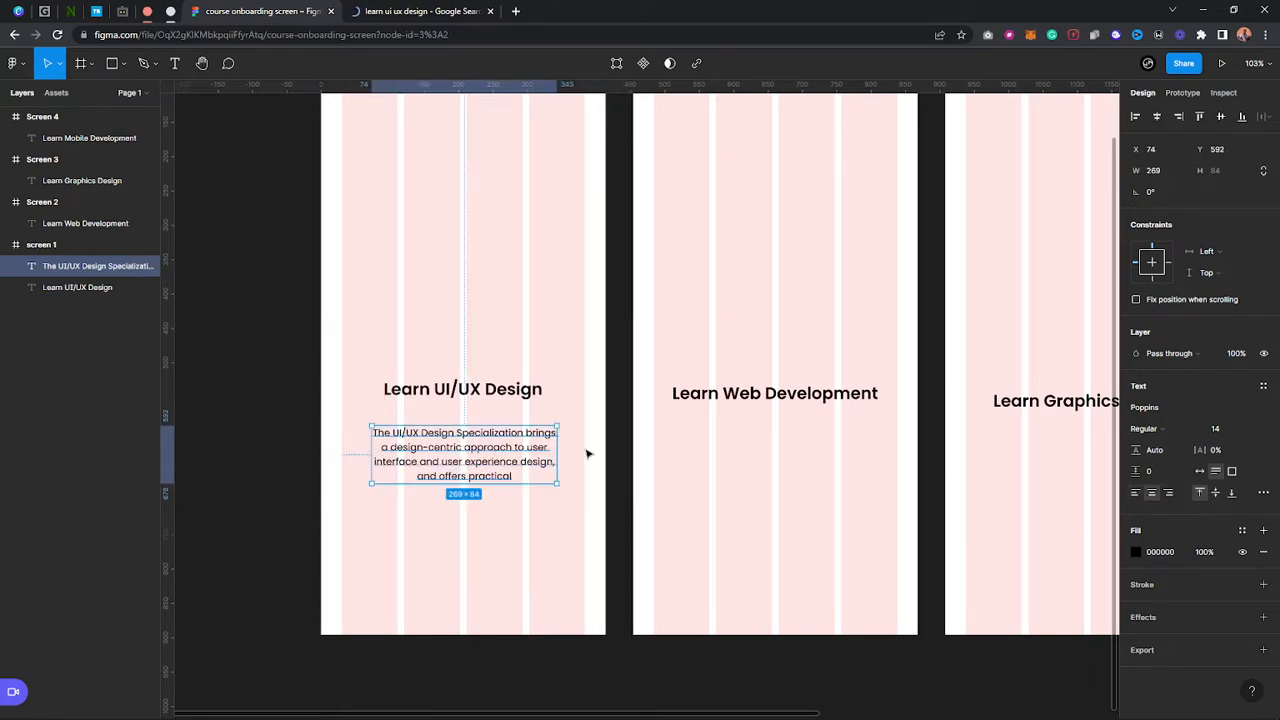
{"action": "left_click_drag", "start_coordinate": [461, 463], "coordinate": [457, 456]}
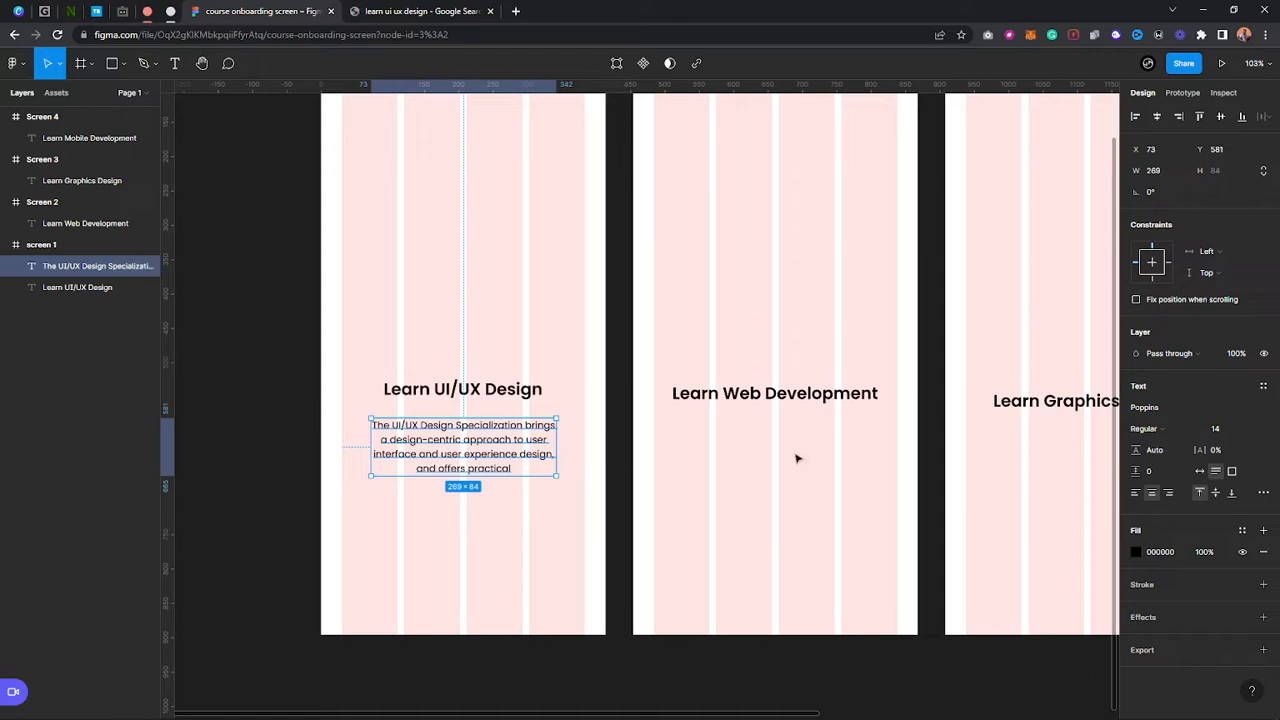
Set the description's font size to 13 and move it closer to the heading, at about X 72, Y 571
{"action": "left_click", "coordinate": [1251, 428]}
{"action": "left_click", "coordinate": [1241, 413]}
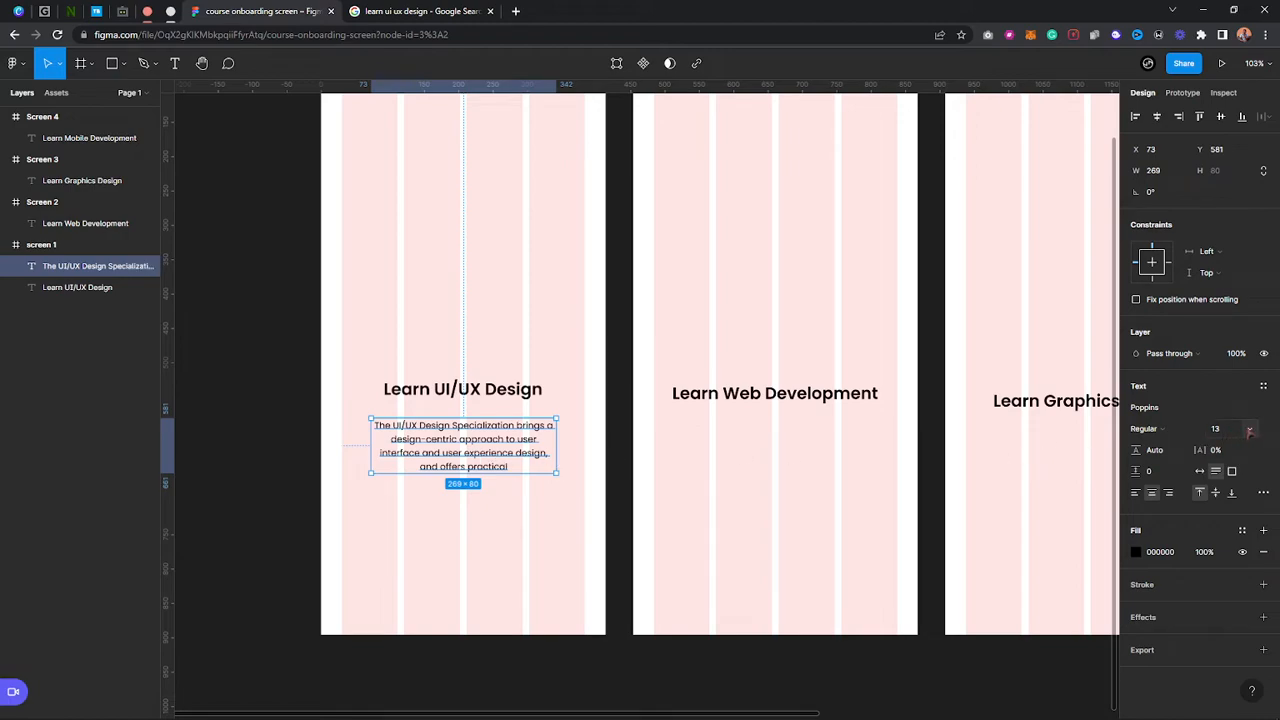
{"action": "left_click_drag", "start_coordinate": [468, 453], "coordinate": [467, 448]}
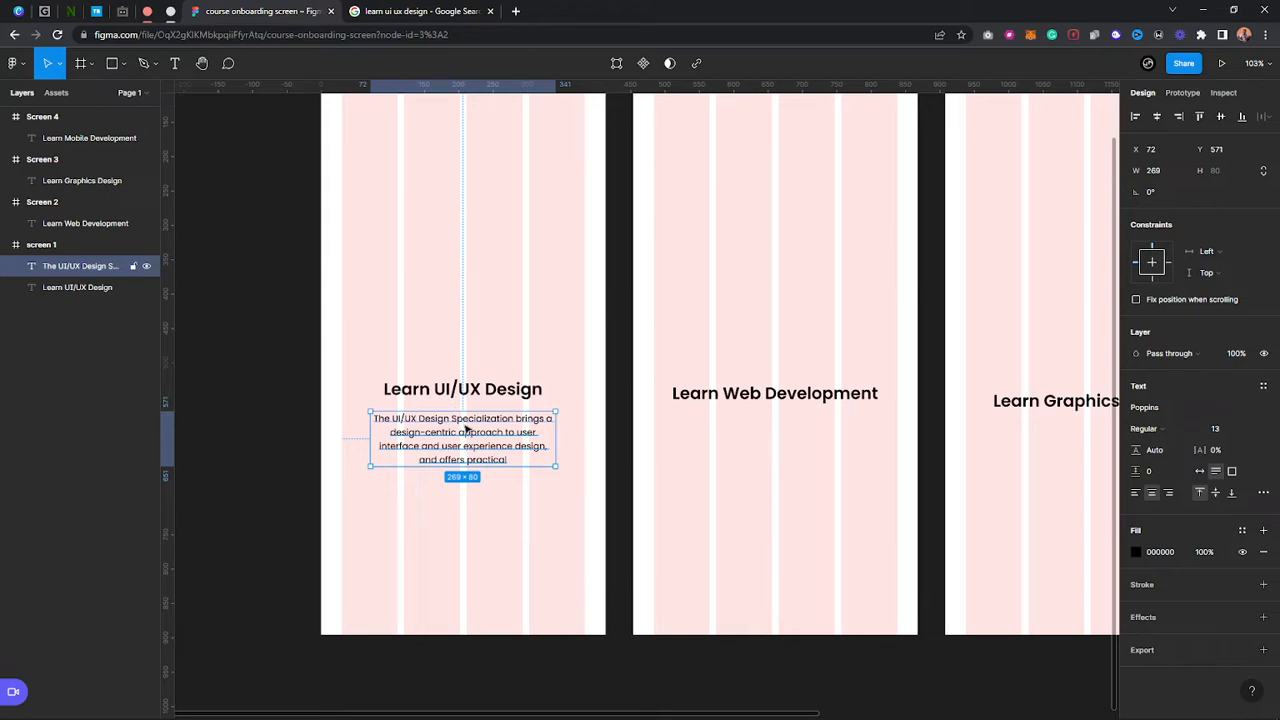
Duplicate the description into the Screen 2 frame below "Learn Web Development", at about X 72, Y 585
{"action": "key", "text": "ctrl+d"}
{"action": "left_click_drag", "start_coordinate": [464, 427], "coordinate": [705, 445]}
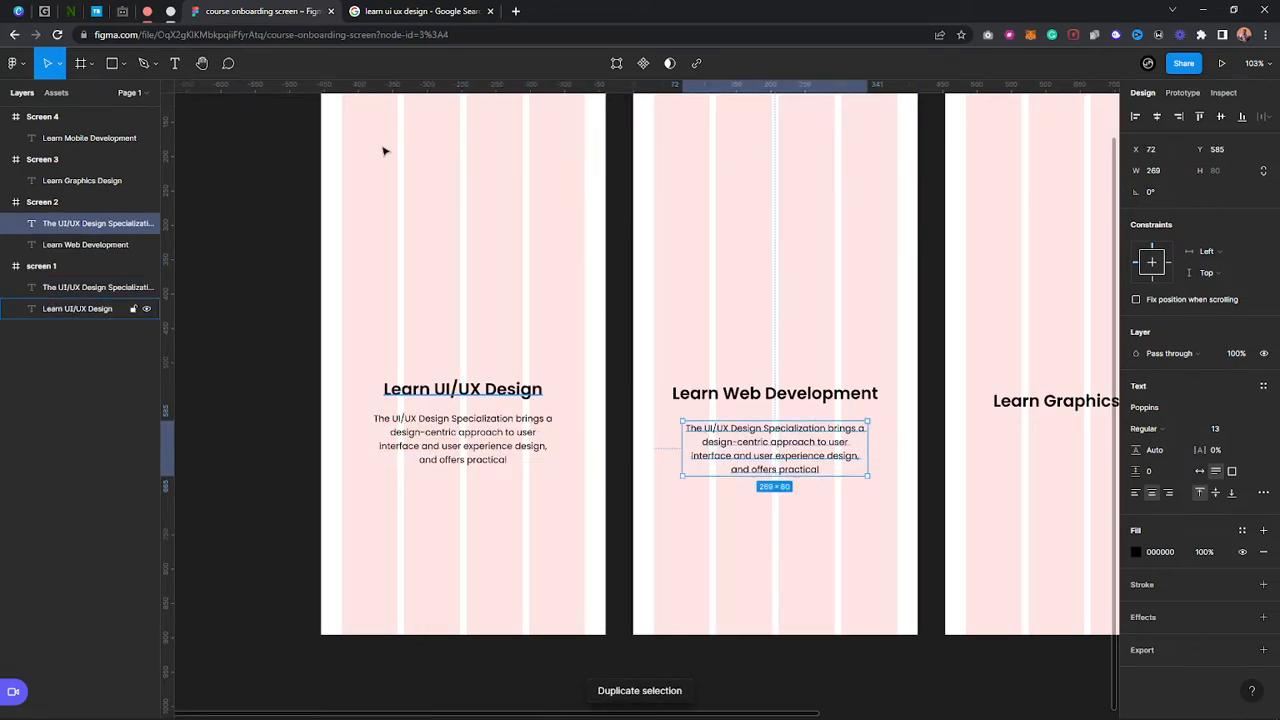
Switch to the Google results page and search for "learn web development free"
{"action": "key", "text": "ctrl+Tab"}
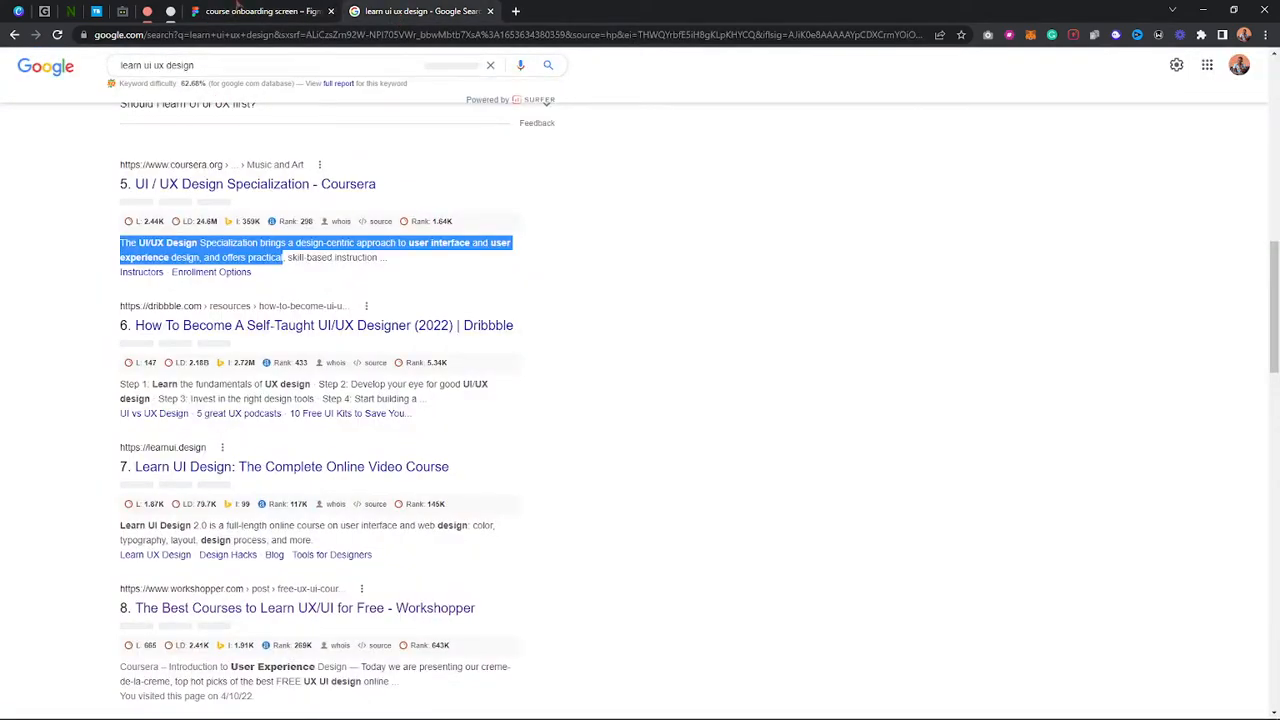
{"action": "left_click", "coordinate": [207, 14]}
{"action": "left_click", "coordinate": [384, 10]}
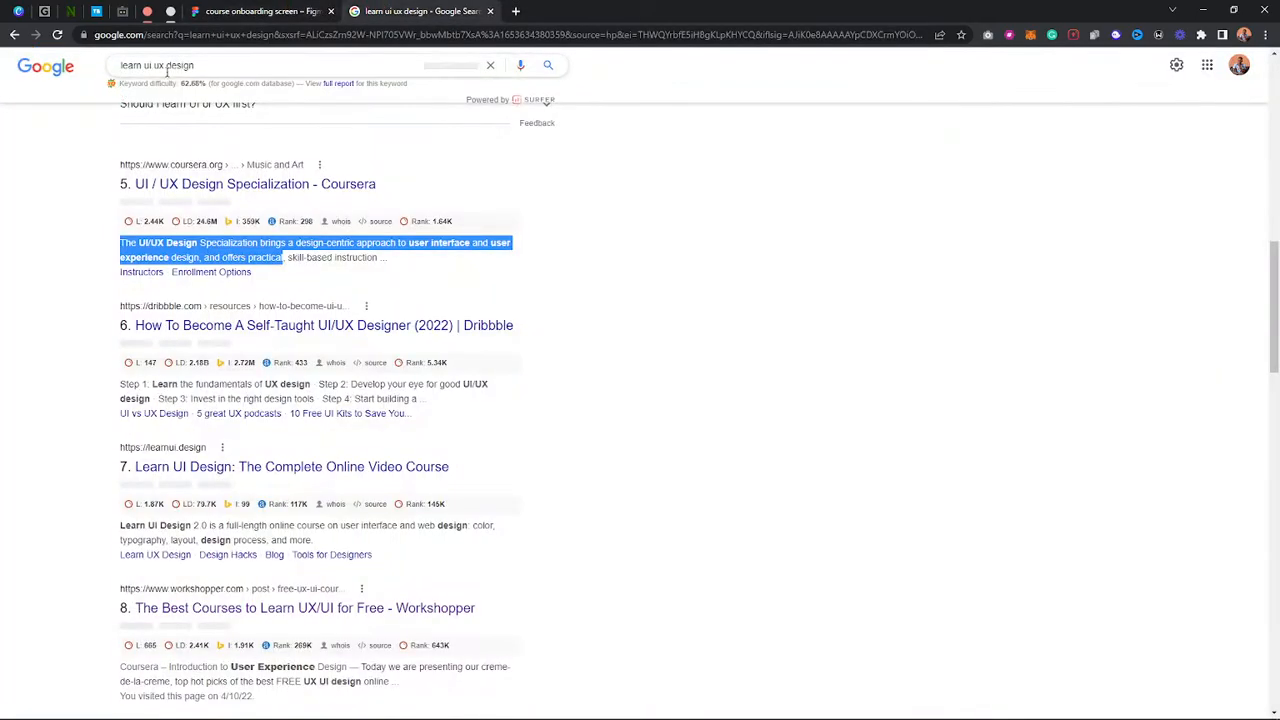
{"action": "left_click_drag", "start_coordinate": [146, 65], "coordinate": [277, 49]}
{"action": "type", "text": "we"}
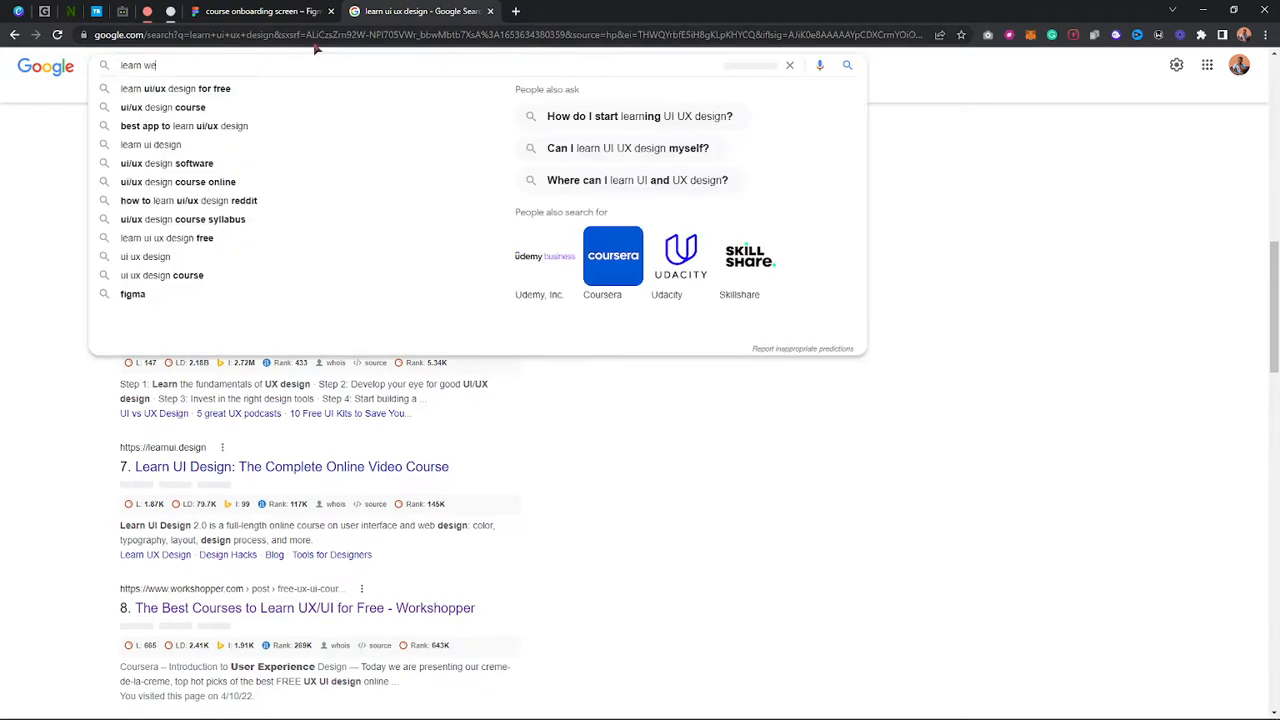
{"action": "type", "text": "b develo"}
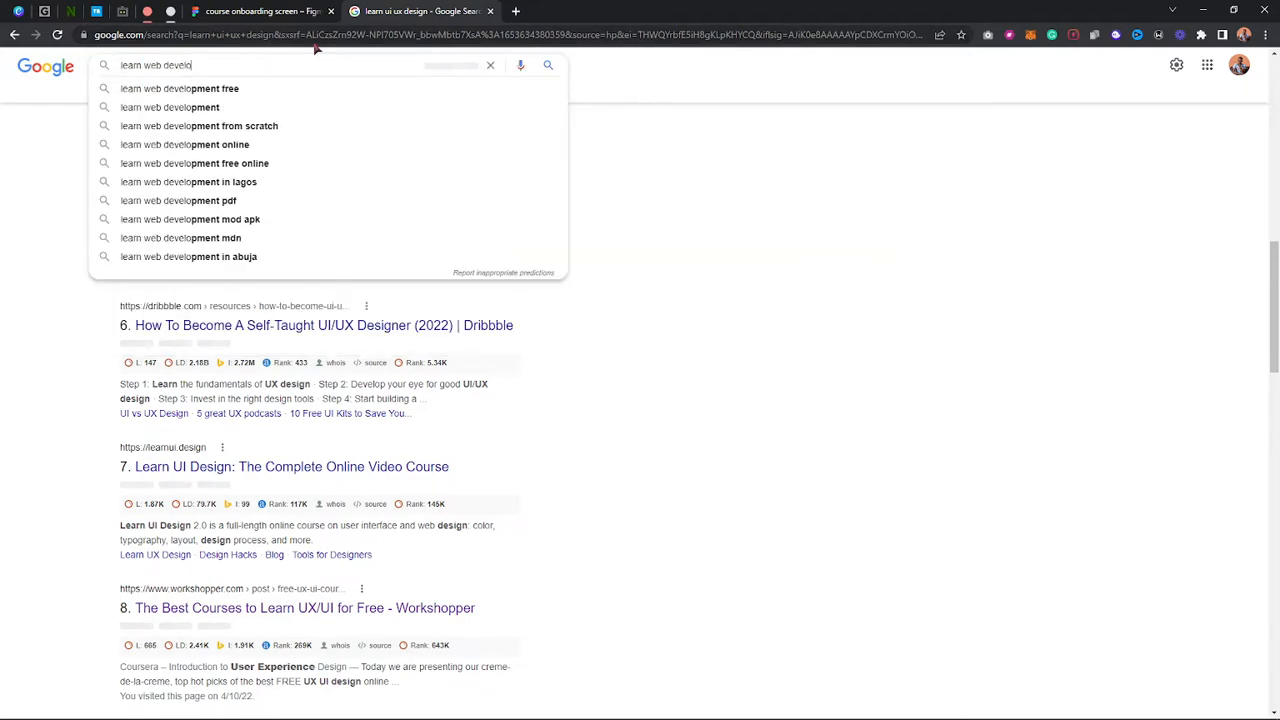
{"action": "key", "text": "Down"}
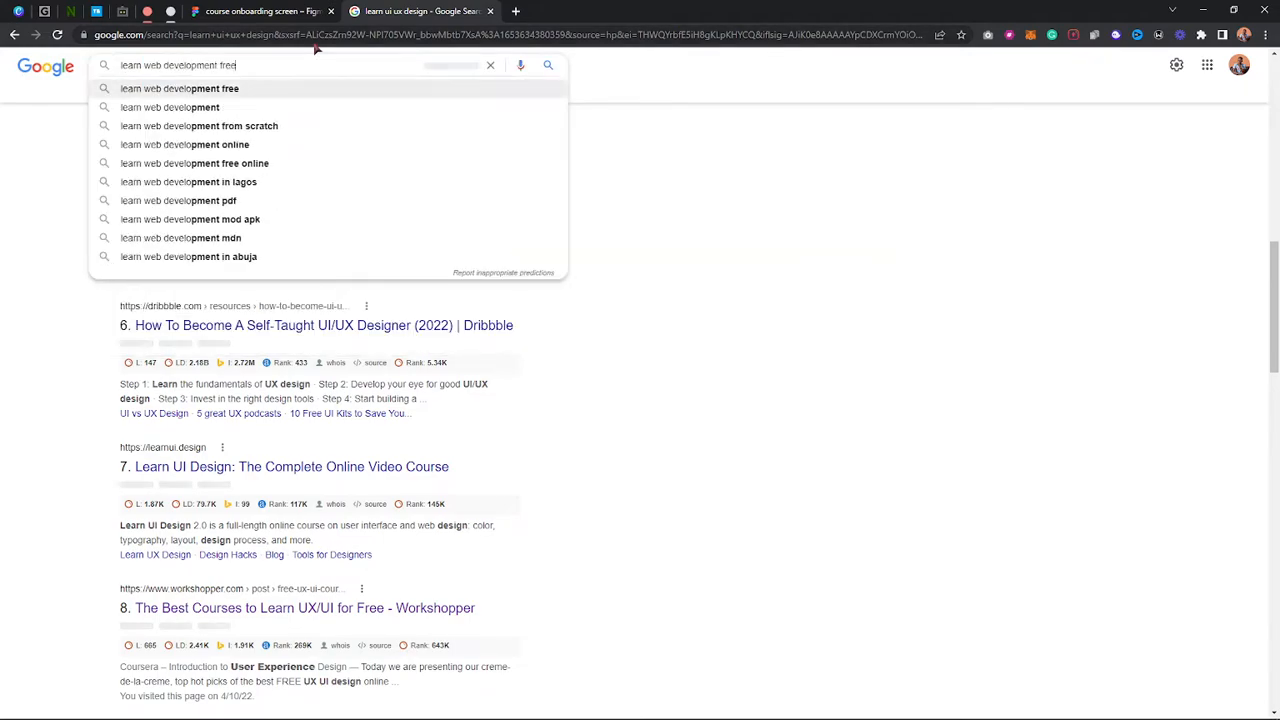
{"action": "key", "text": "Return"}
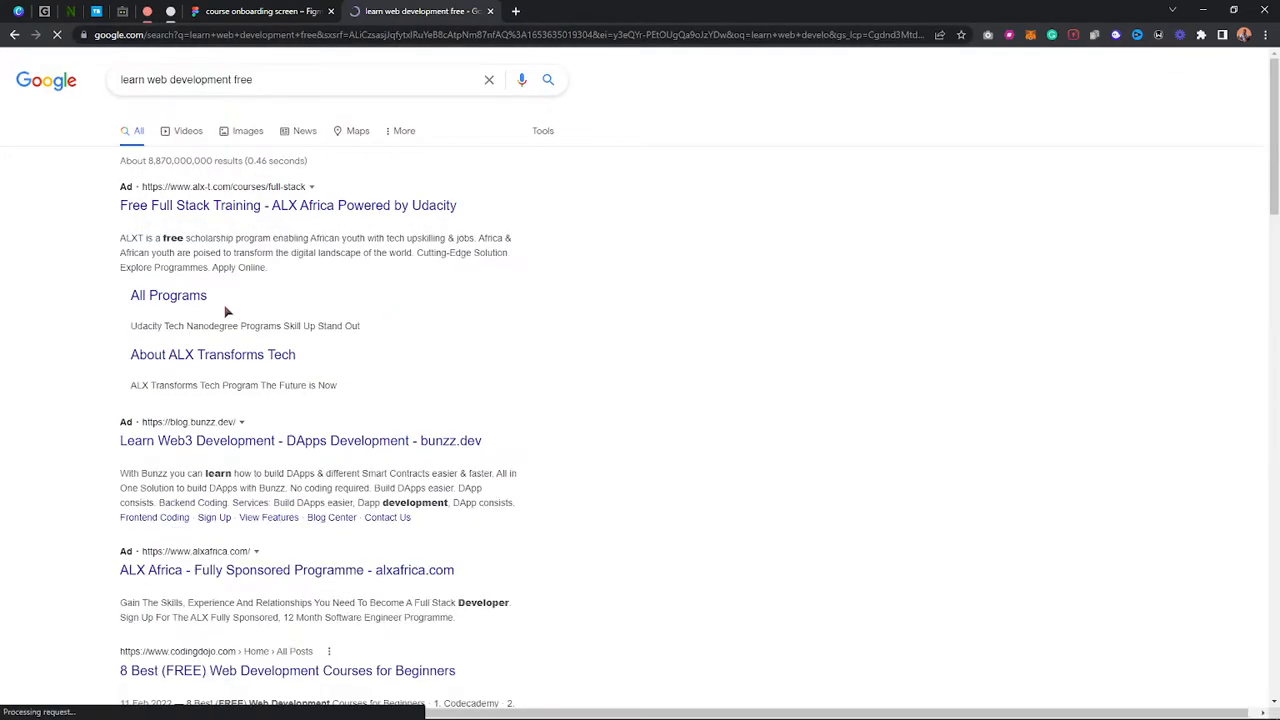
Replace Screen 2's description in Figma with "Rivasult" followed by the first Google ad's text from "is a free scholarship program" to "landscape of the world."
{"action": "left_click_drag", "start_coordinate": [146, 240], "coordinate": [410, 250]}
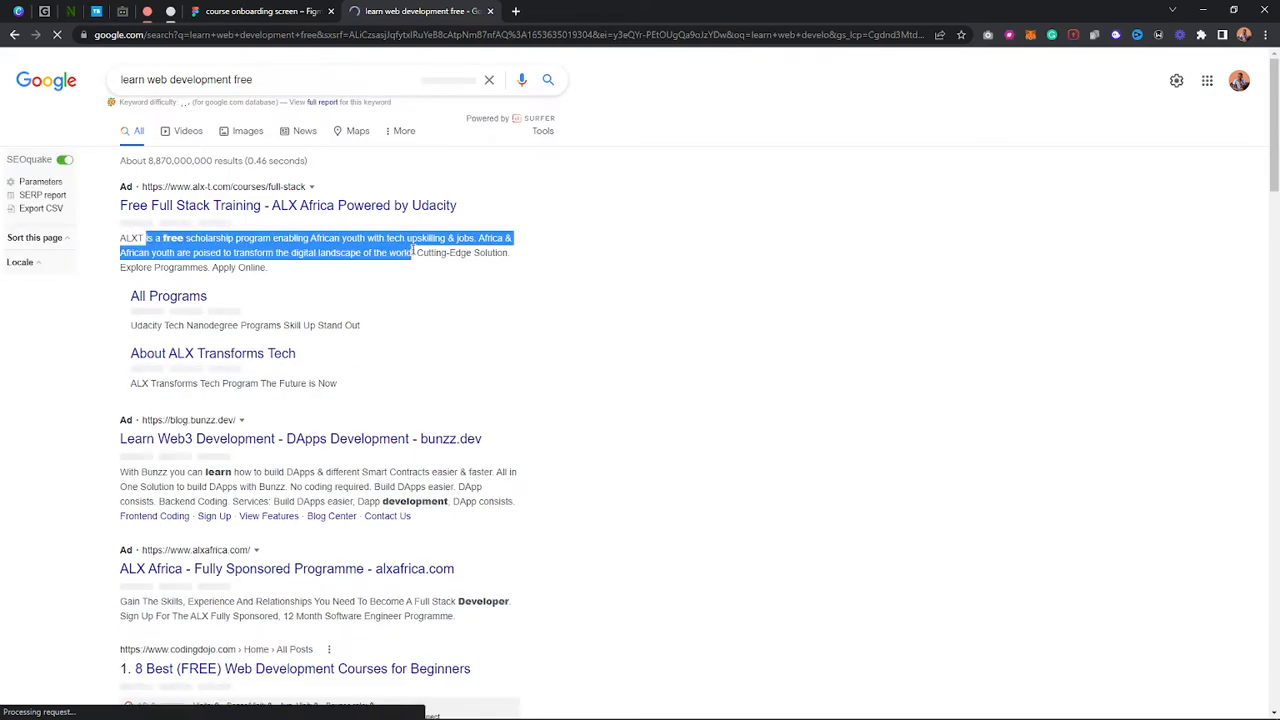
{"action": "left_click", "coordinate": [285, 12]}
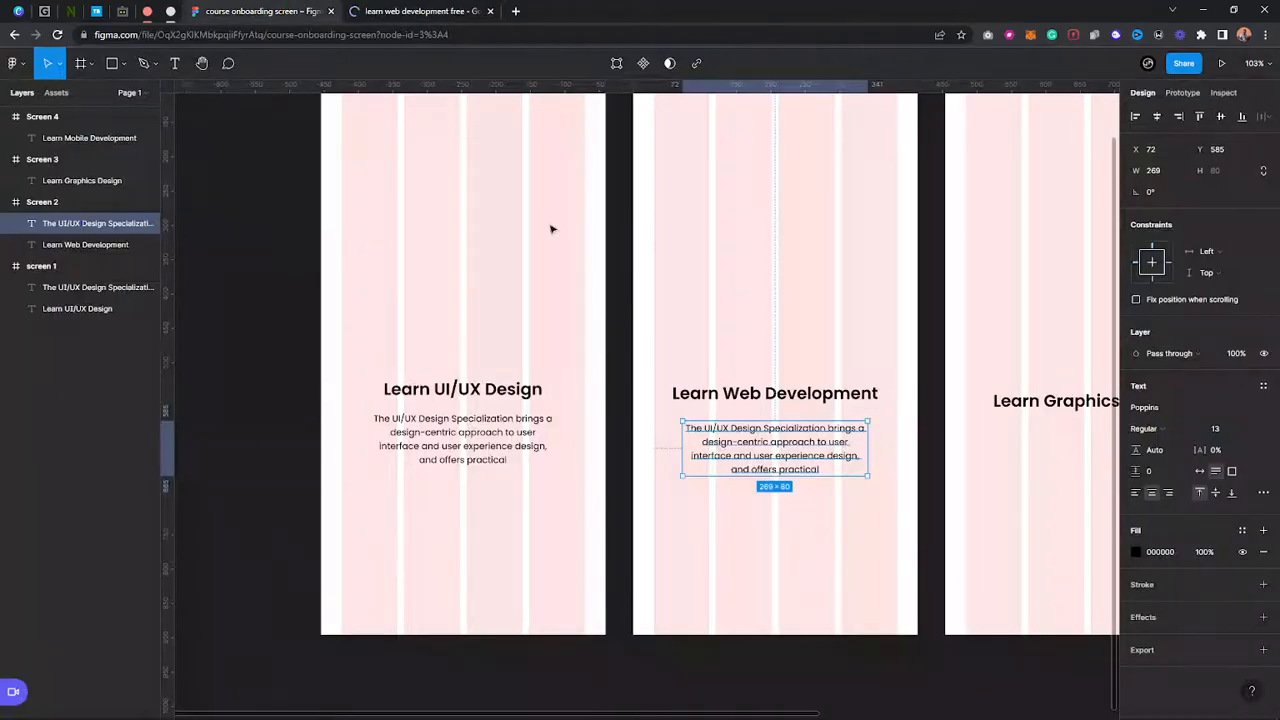
{"action": "double_click", "coordinate": [761, 469]}
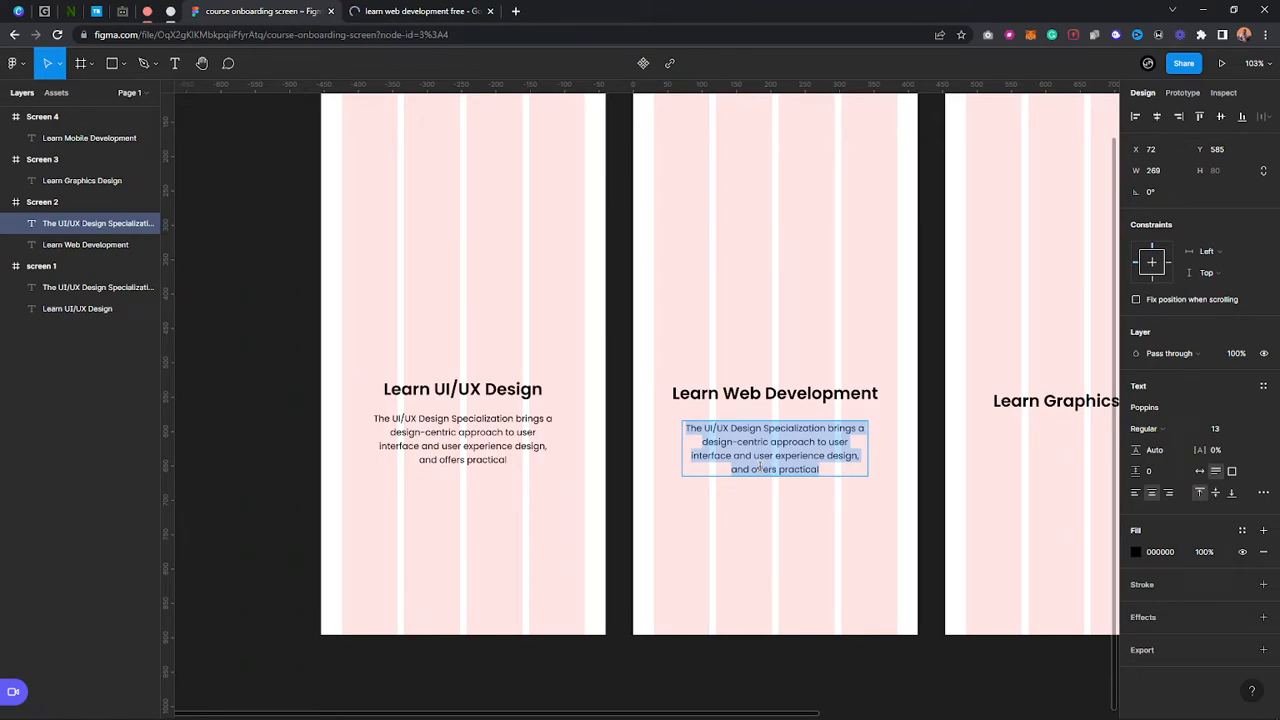
{"action": "type", "text": "Rivasu"}
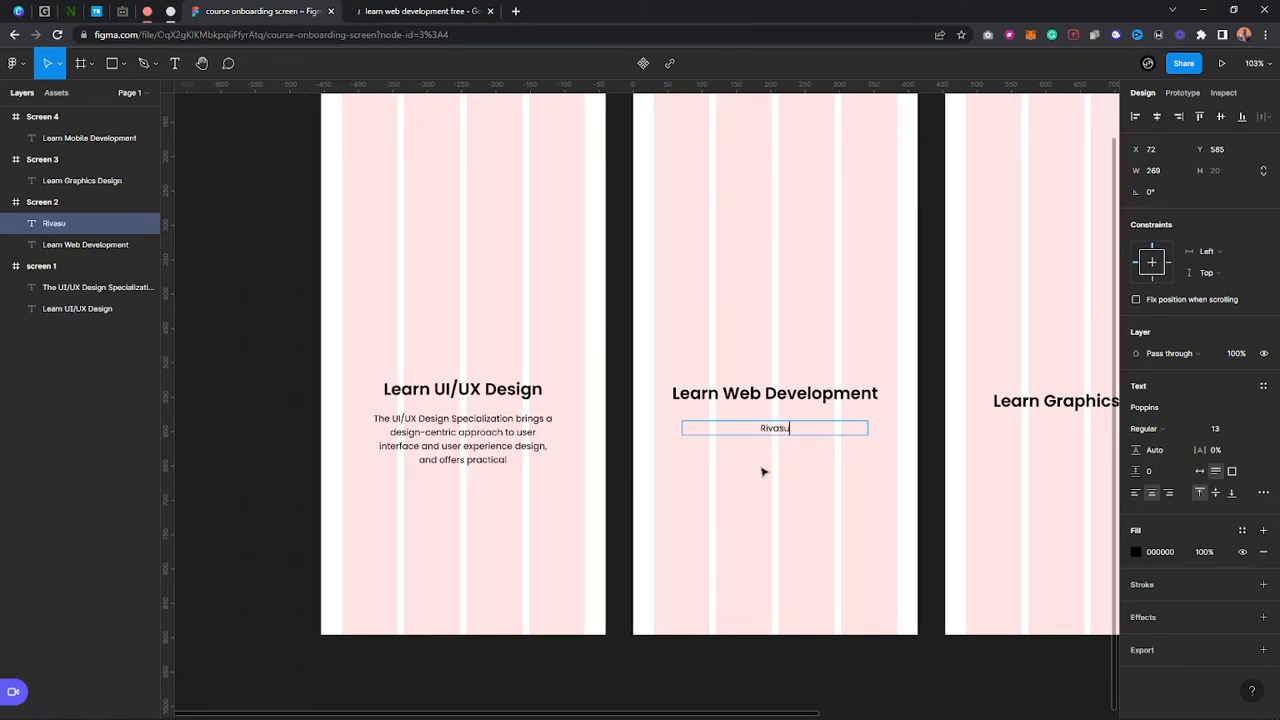
{"action": "type", "text": "lt"}
{"action": "key", "text": "ctrl+v"}
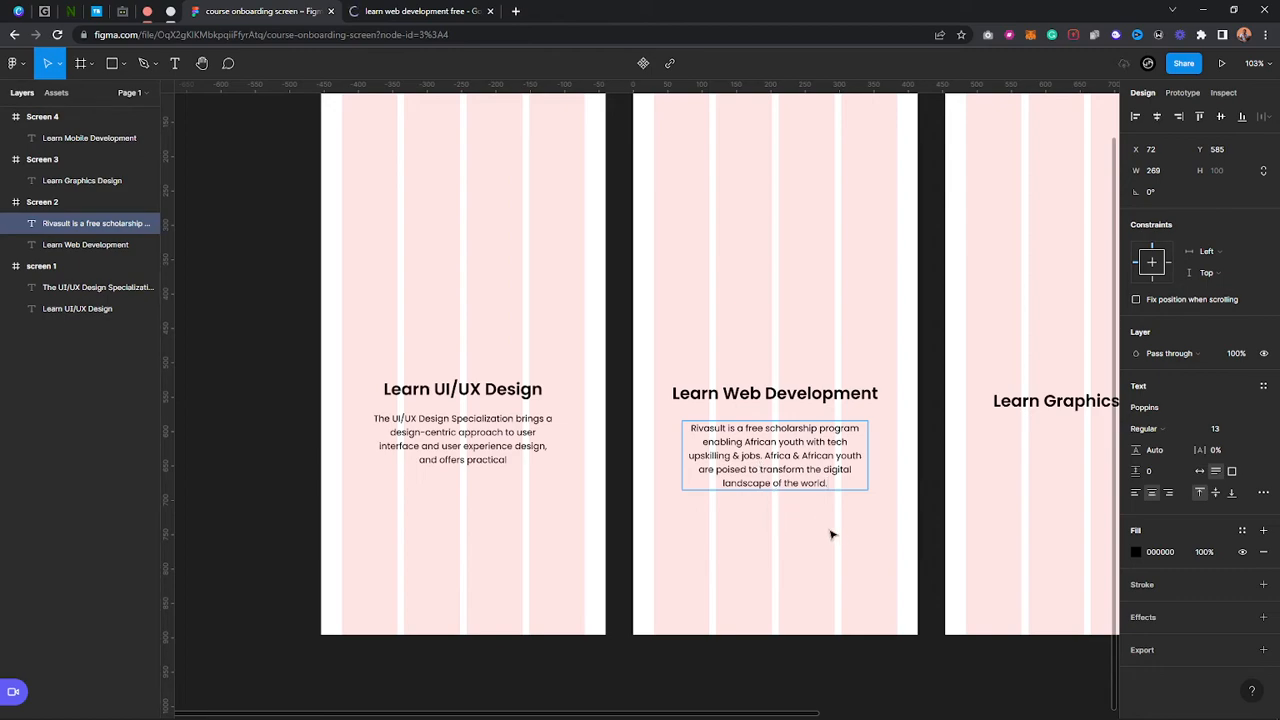
{"action": "key", "text": "Escape"}
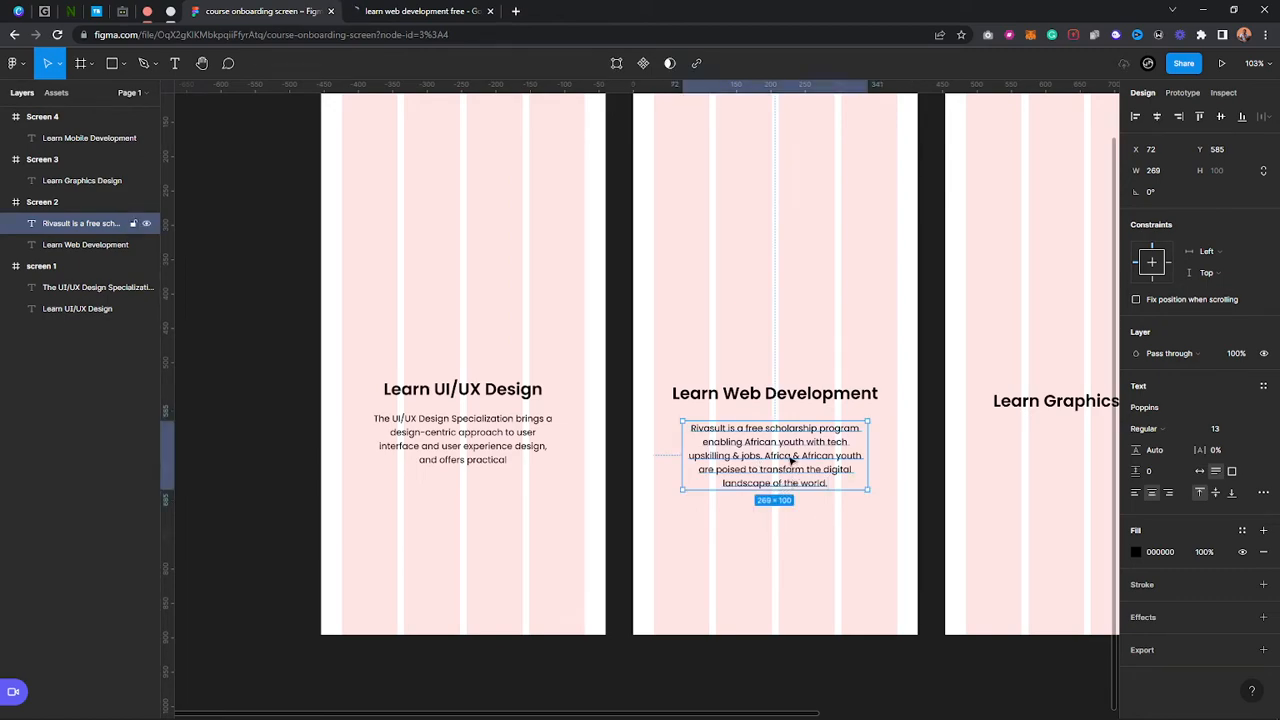
{"action": "left_click", "coordinate": [789, 528]}
{"action": "scroll", "coordinate": [800, 537], "scroll_direction": "down", "scroll_amount": 2}
{"action": "scroll", "coordinate": [757, 557], "scroll_direction": "right", "scroll_amount": 3}
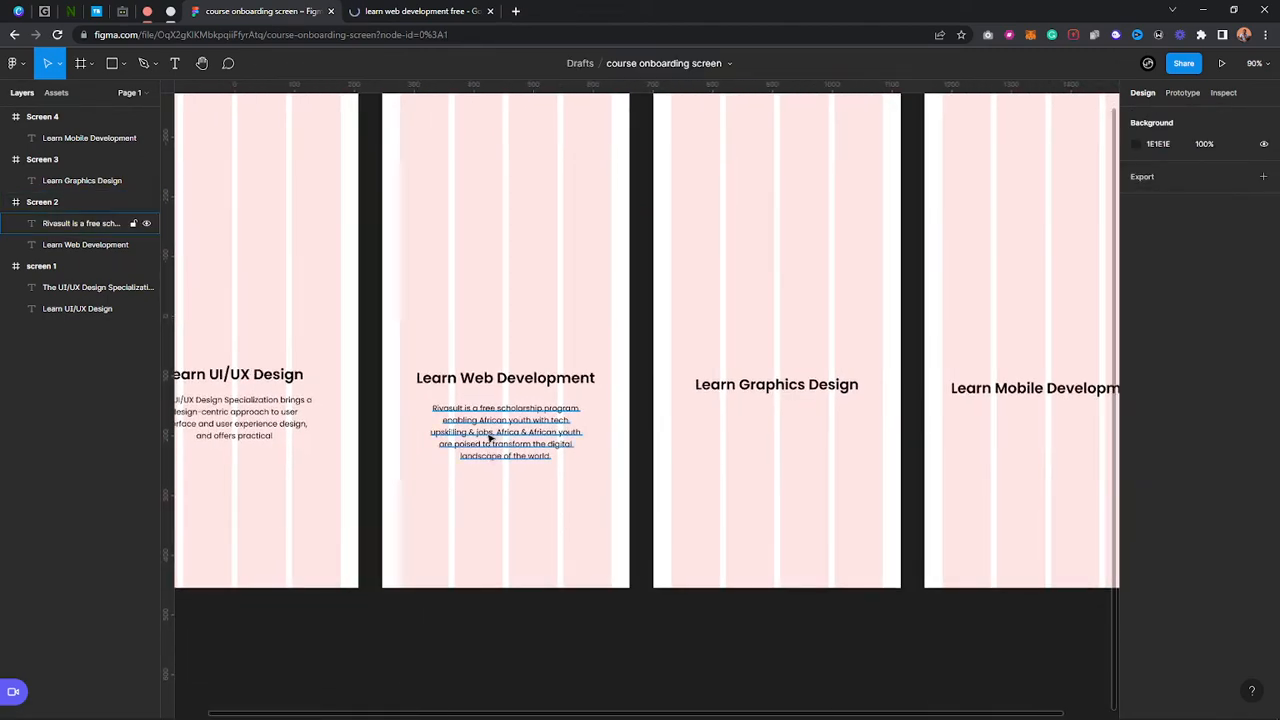
{"action": "left_click", "coordinate": [490, 437]}
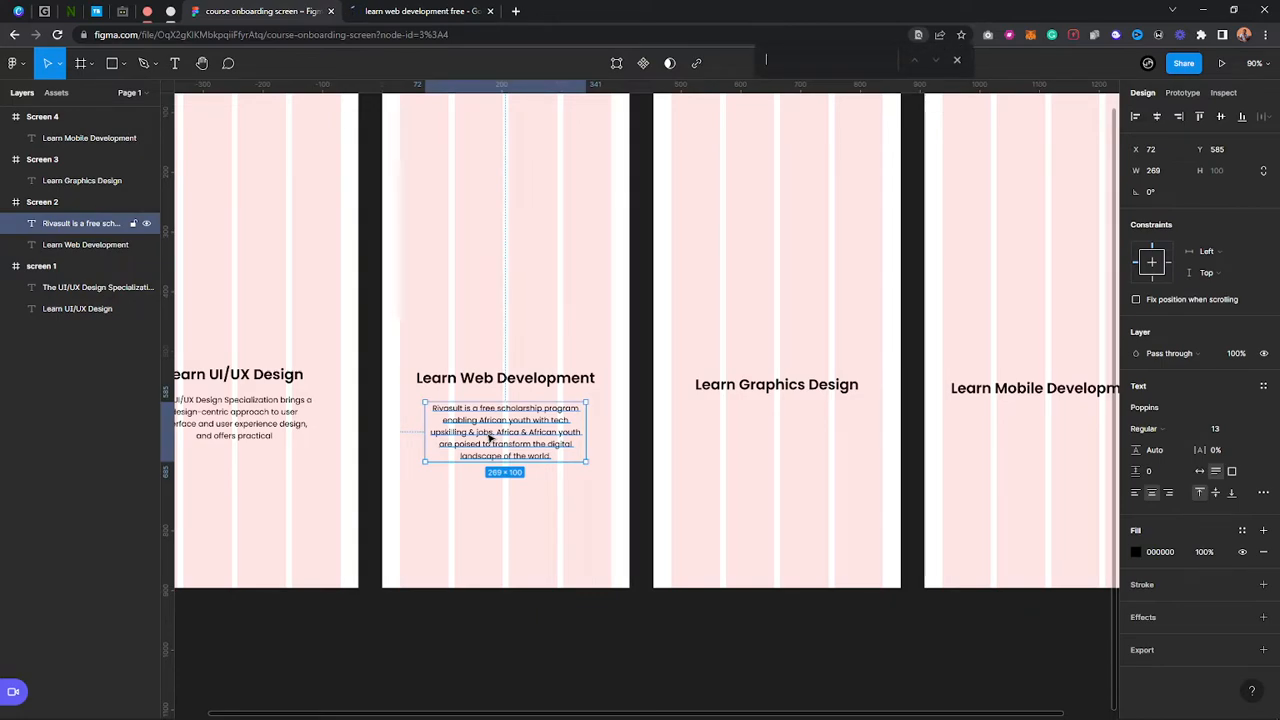
{"action": "key", "text": "ctrl+d"}
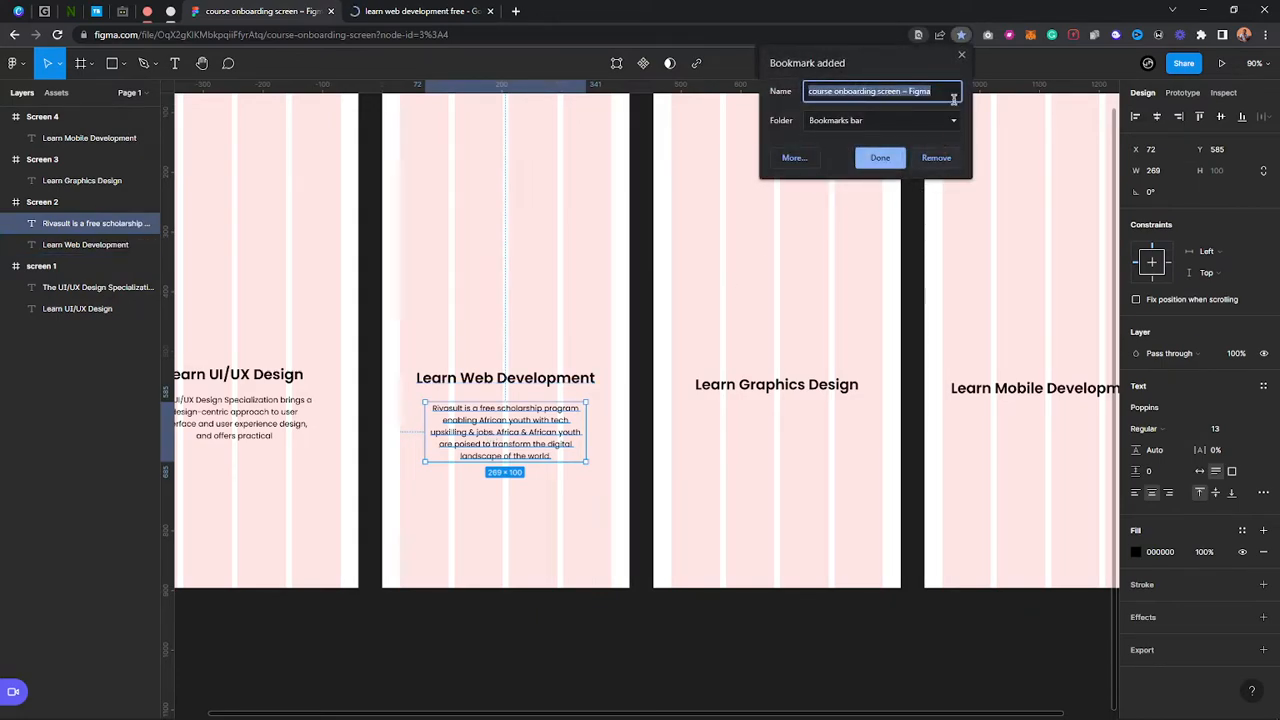
{"action": "left_click", "coordinate": [962, 56]}
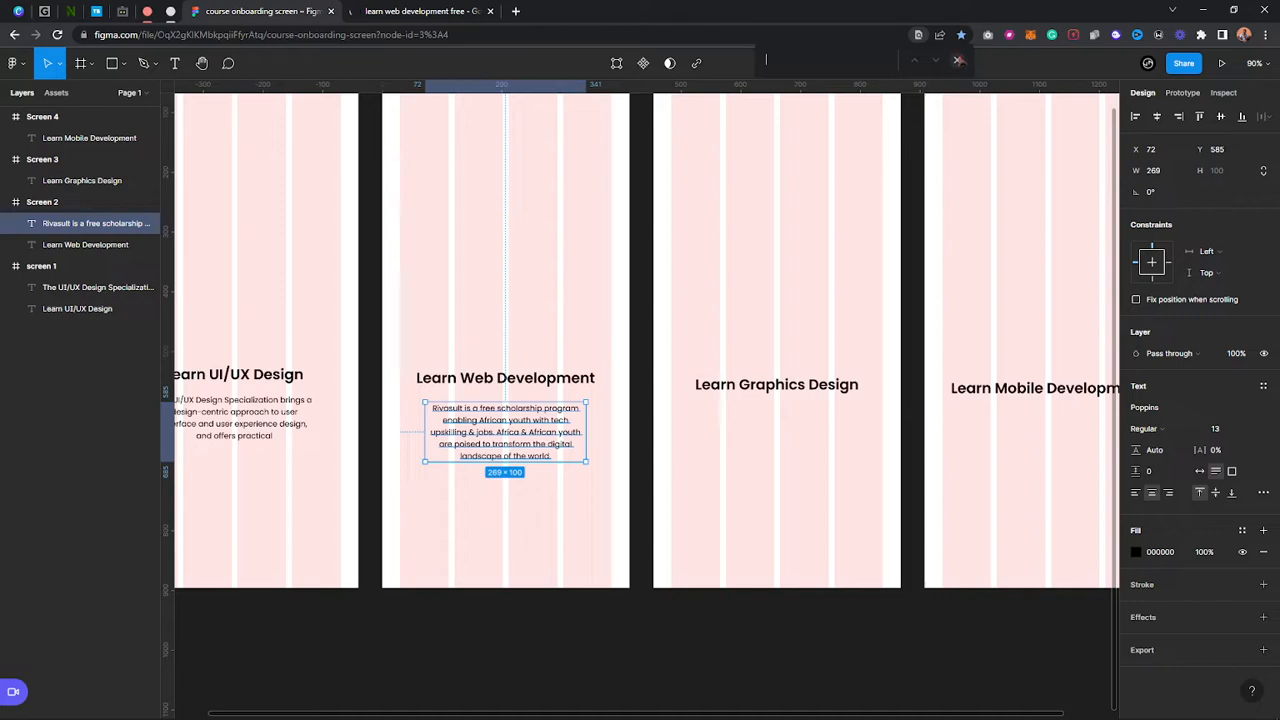
{"action": "left_click", "coordinate": [736, 208]}
Duplicate Screen 2's description into the Screen 3 frame below "Learn Graphics Design", at about X 72, Y 589
{"action": "left_click", "coordinate": [480, 432]}
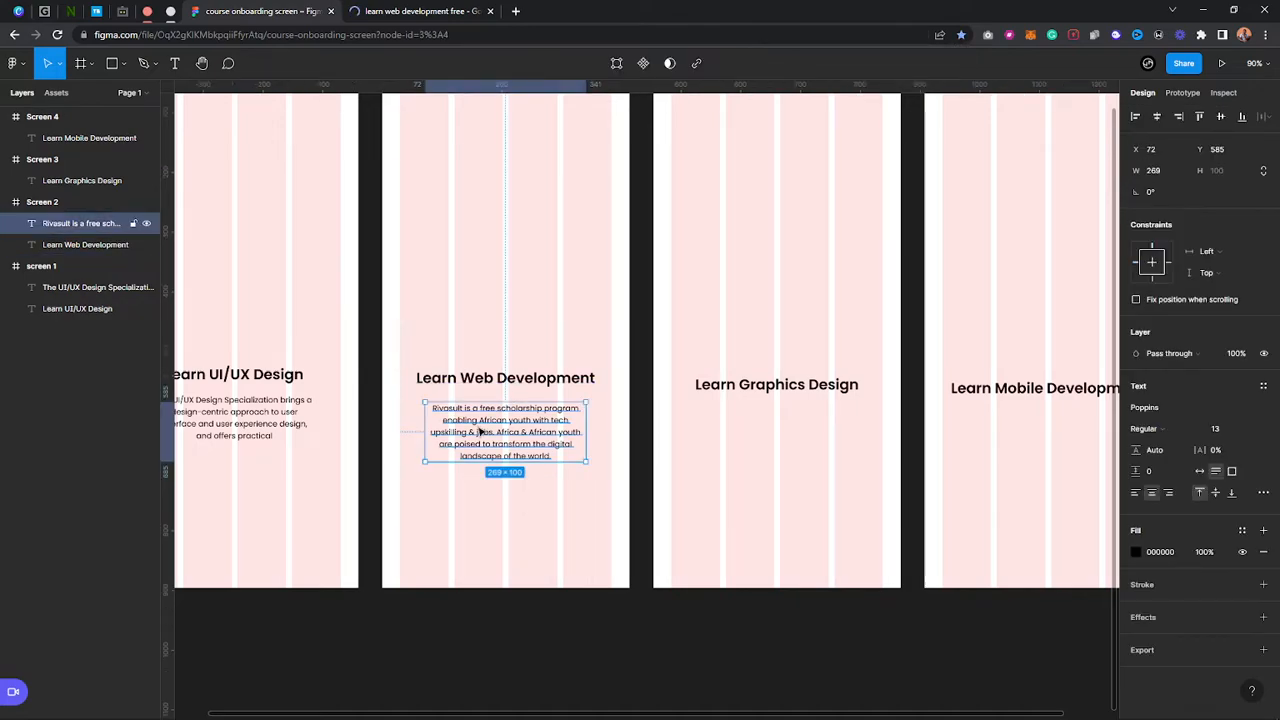
{"action": "key", "text": "ctrl+d"}
{"action": "left_click_drag", "start_coordinate": [480, 432], "coordinate": [755, 435]}
Switch back to Google and search for "learn graphic design"
{"action": "left_click", "coordinate": [418, 13]}
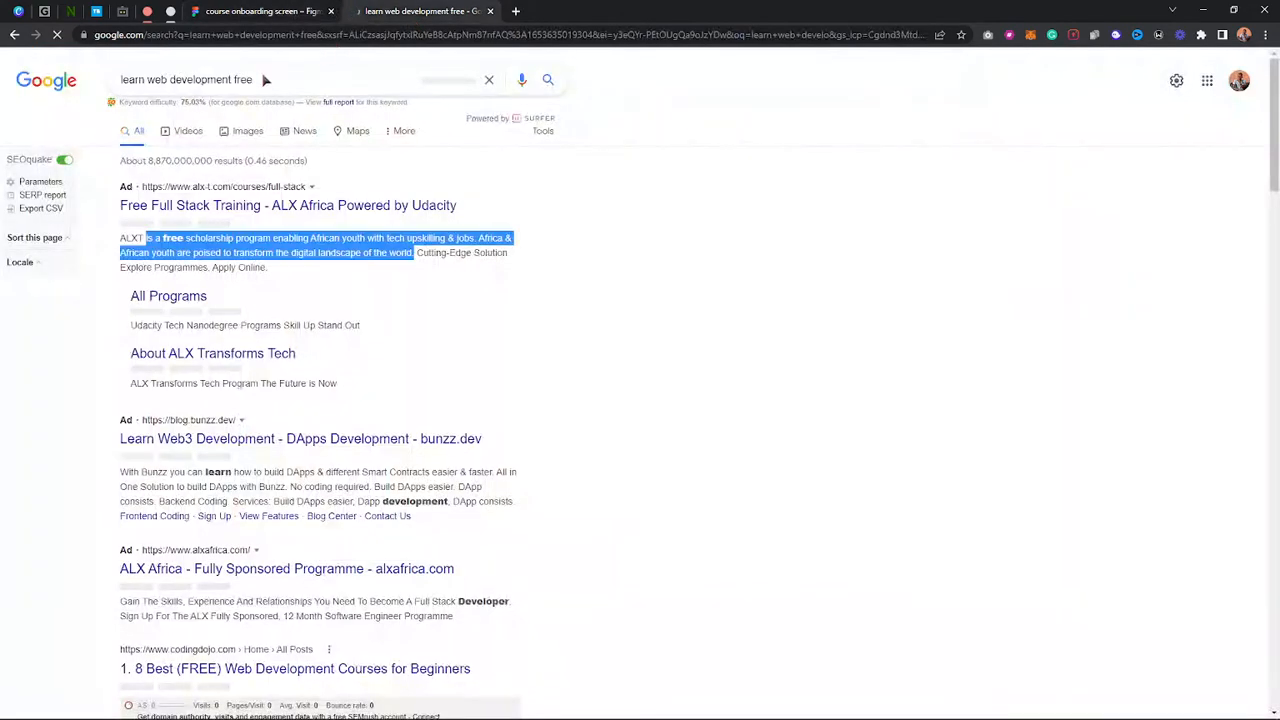
{"action": "left_click", "coordinate": [265, 79]}
{"action": "left_click_drag", "start_coordinate": [147, 80], "coordinate": [423, 89]}
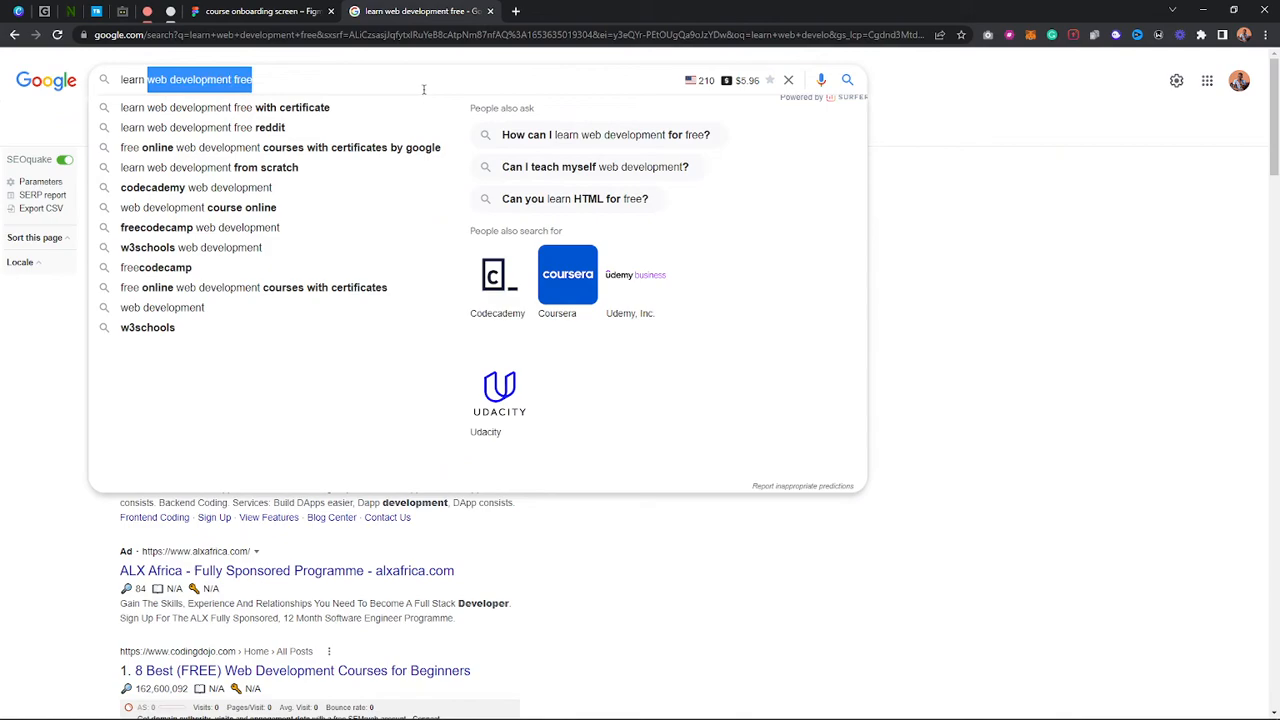
{"action": "type", "text": "grap"}
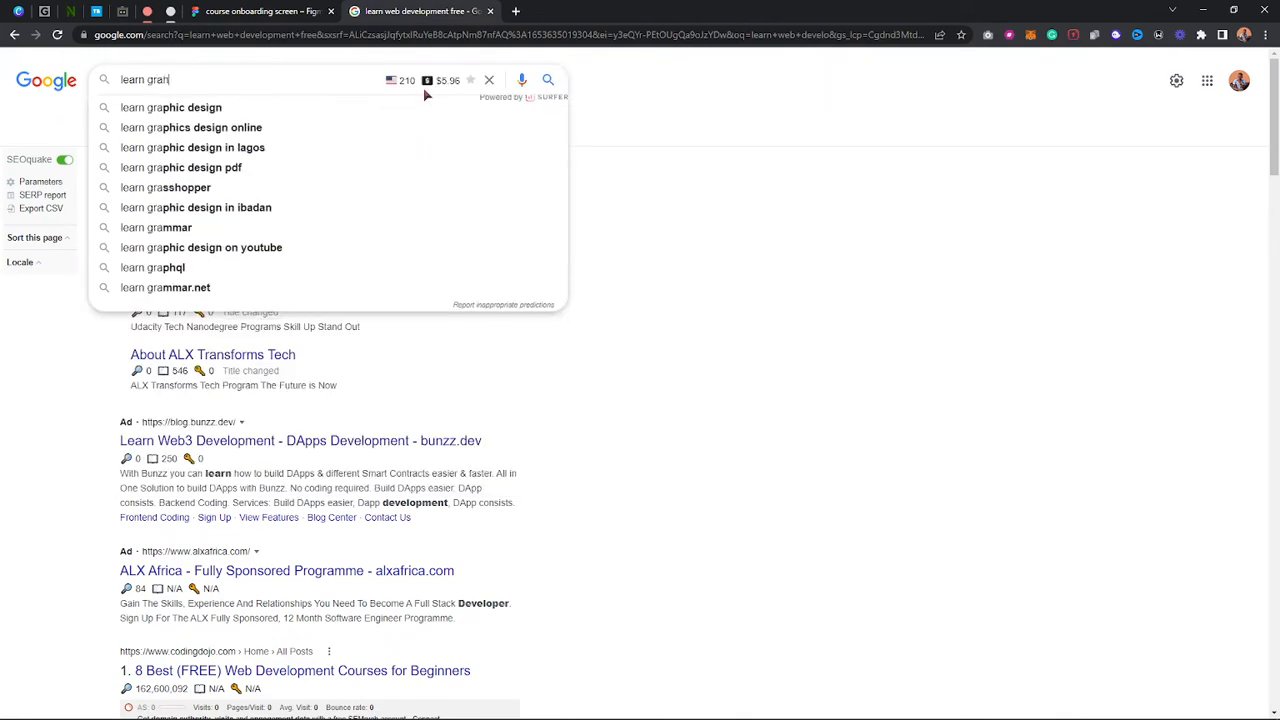
{"action": "key", "text": "Down"}
{"action": "key", "text": "Return"}
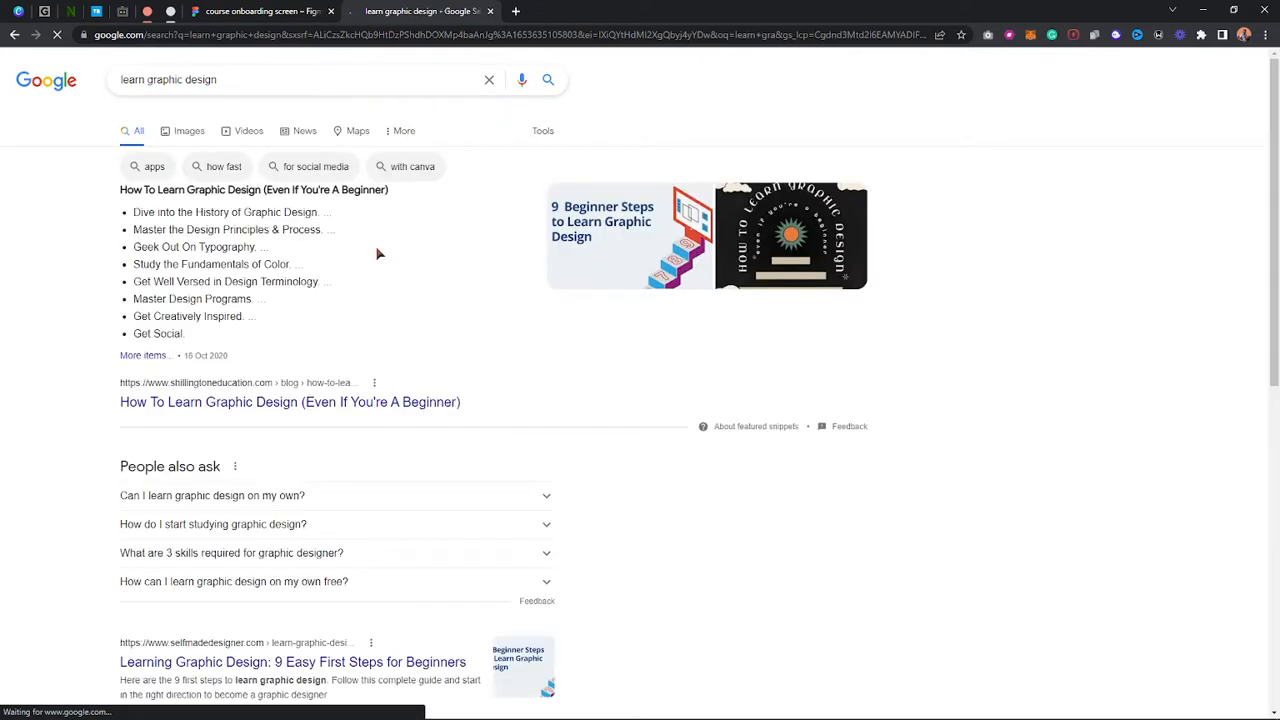
Copy the Udemy result's description, from "Master all aspects of graphic design" to "with over 185,000 video courses."
{"action": "scroll", "coordinate": [263, 394], "scroll_direction": "down", "scroll_amount": 5}
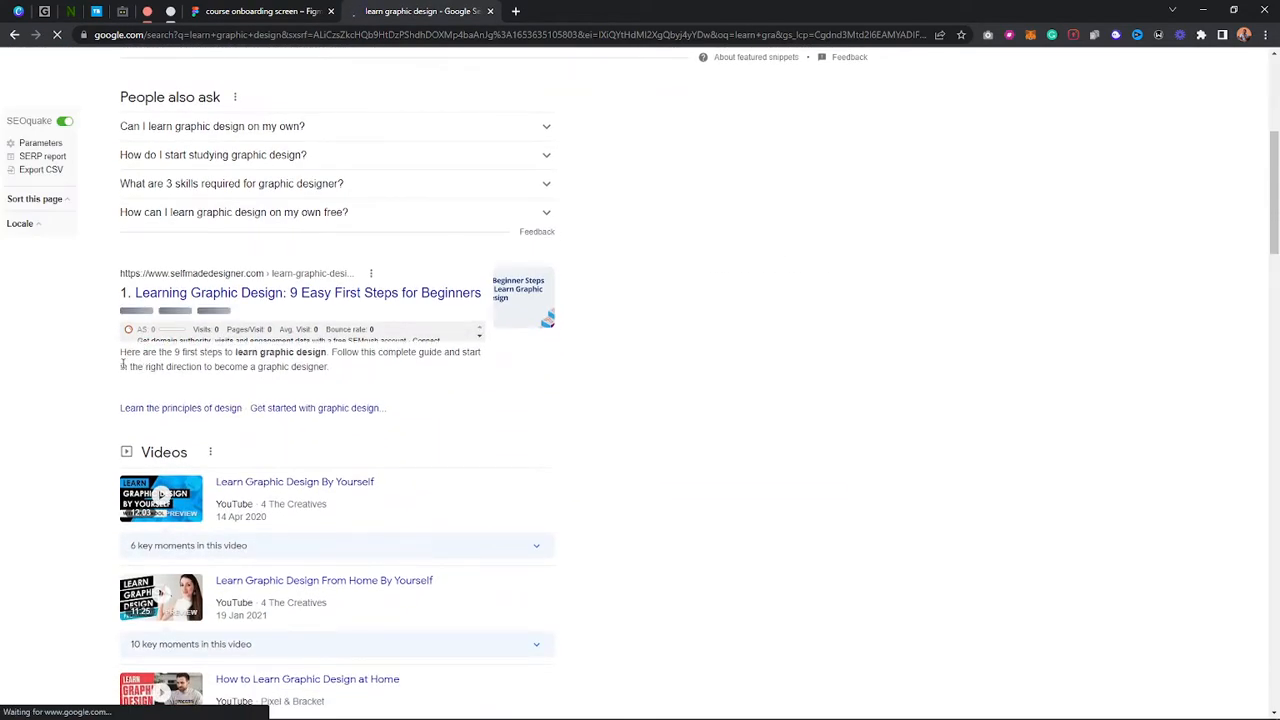
{"action": "scroll", "coordinate": [243, 380], "scroll_direction": "down", "scroll_amount": 4}
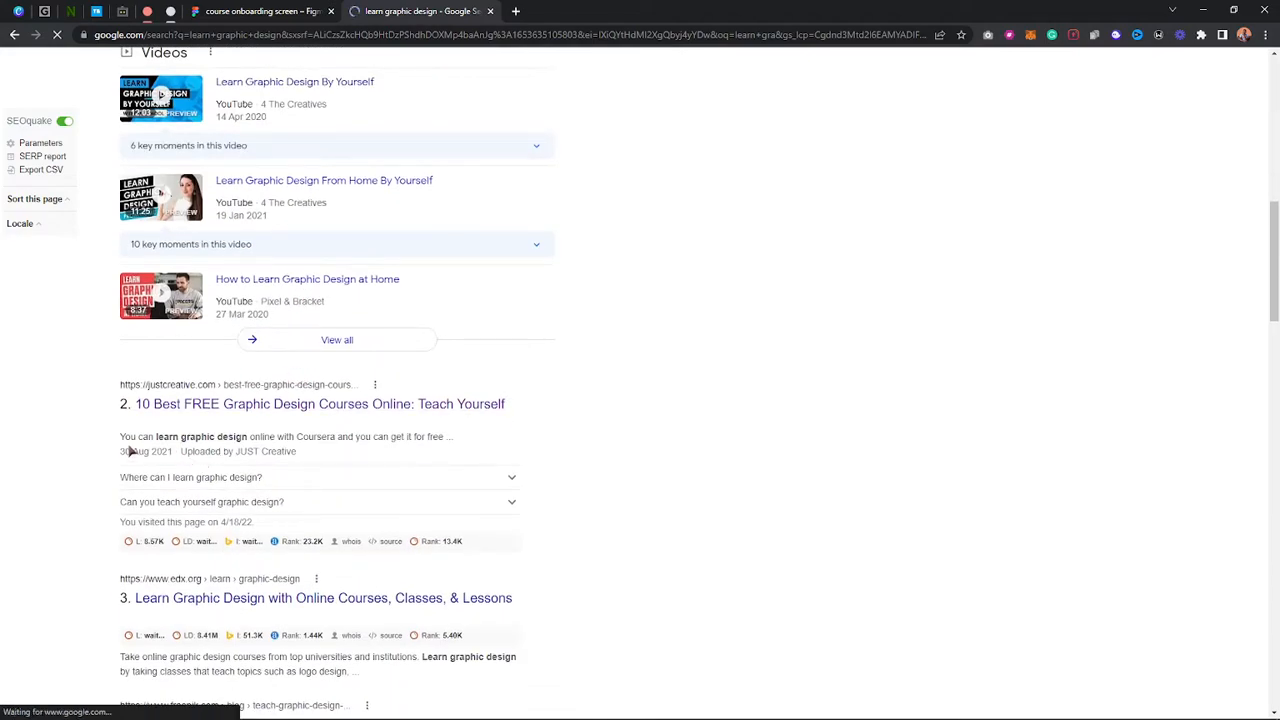
{"action": "scroll", "coordinate": [120, 437], "scroll_direction": "down", "scroll_amount": 4}
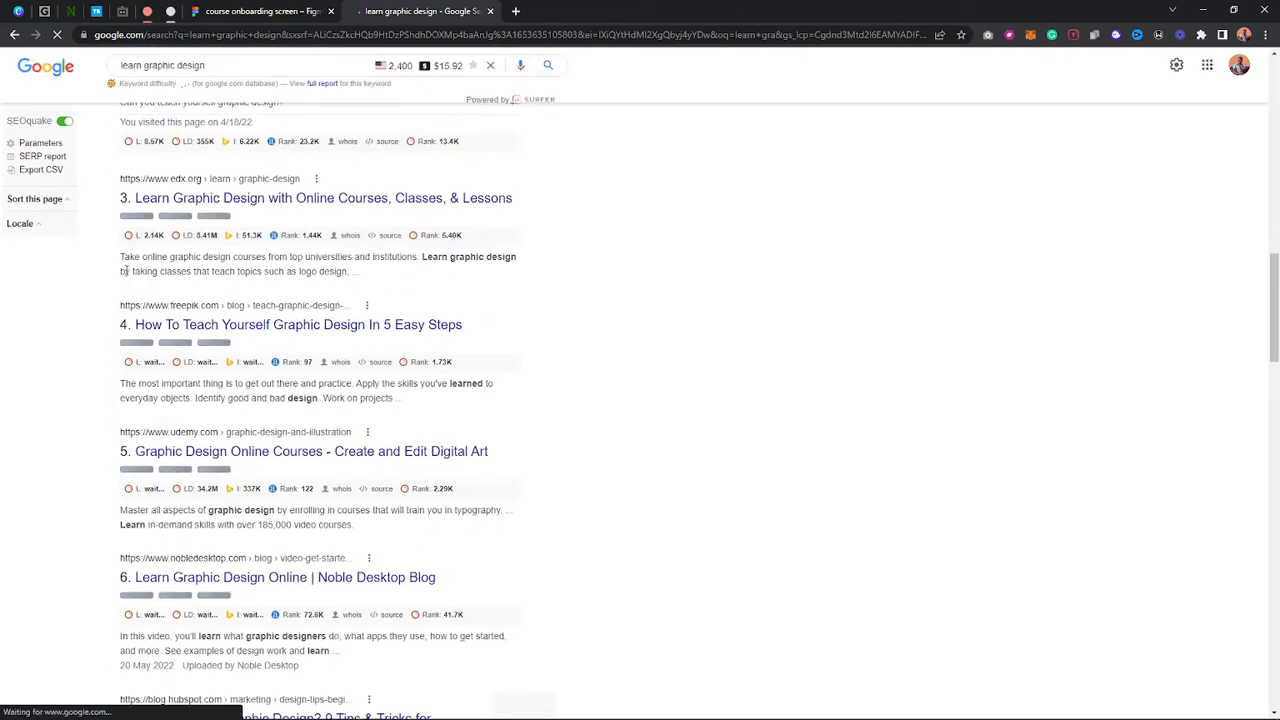
{"action": "left_click_drag", "start_coordinate": [121, 259], "coordinate": [263, 258]}
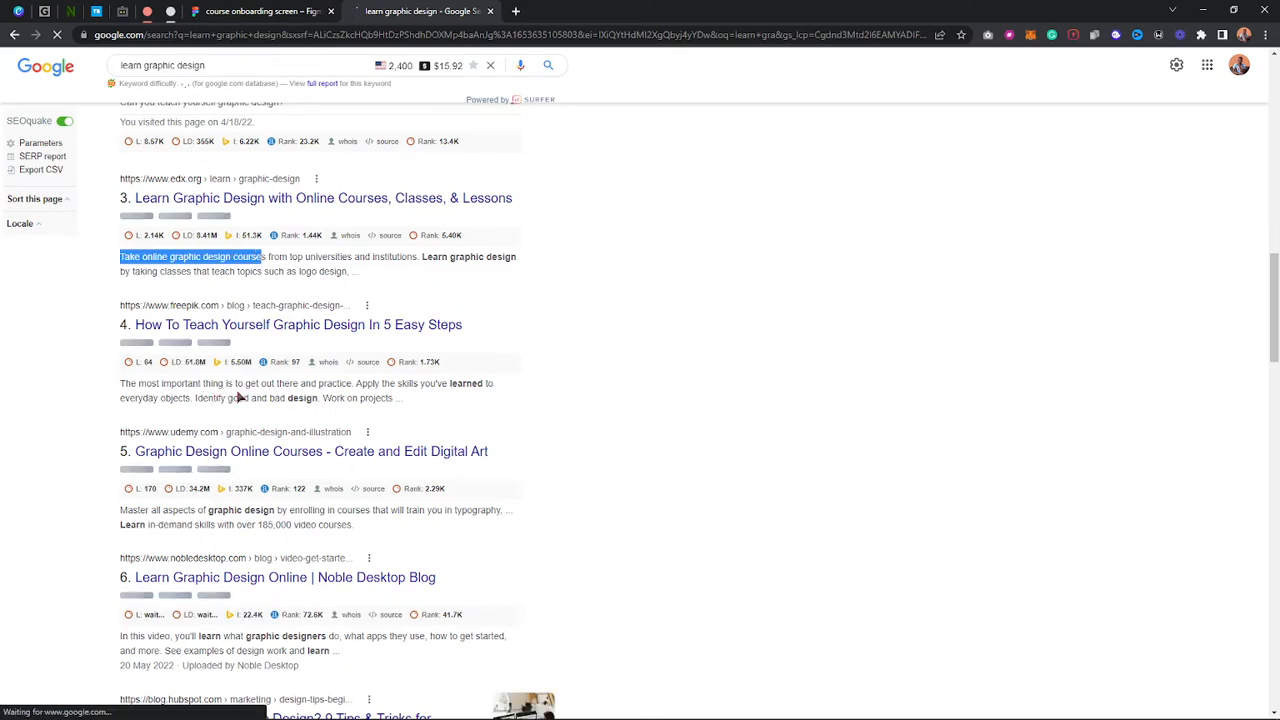
{"action": "left_click", "coordinate": [340, 398]}
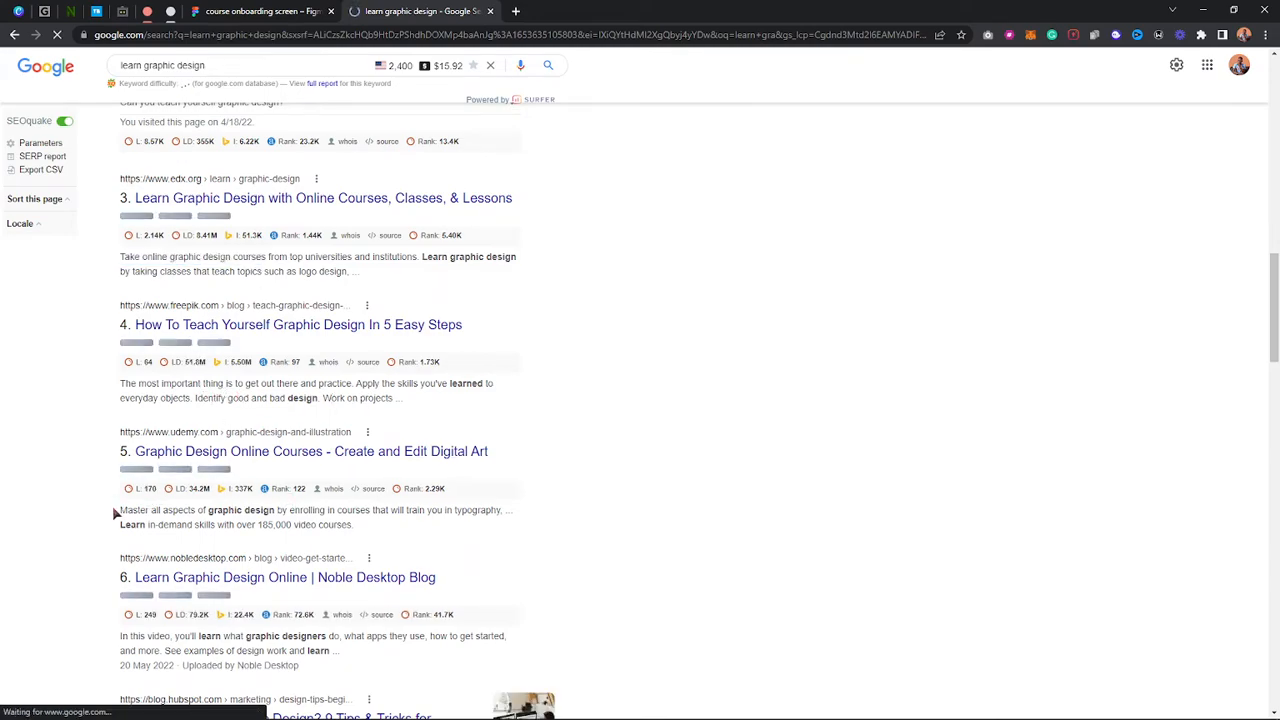
{"action": "left_click_drag", "start_coordinate": [121, 510], "coordinate": [370, 539]}
{"action": "key", "text": "ctrl+c"}
Replace Screen 3's description in Figma with the copied text, remove its trailing empty line and nudge the box down to Y 591
{"action": "left_click", "coordinate": [262, 12]}
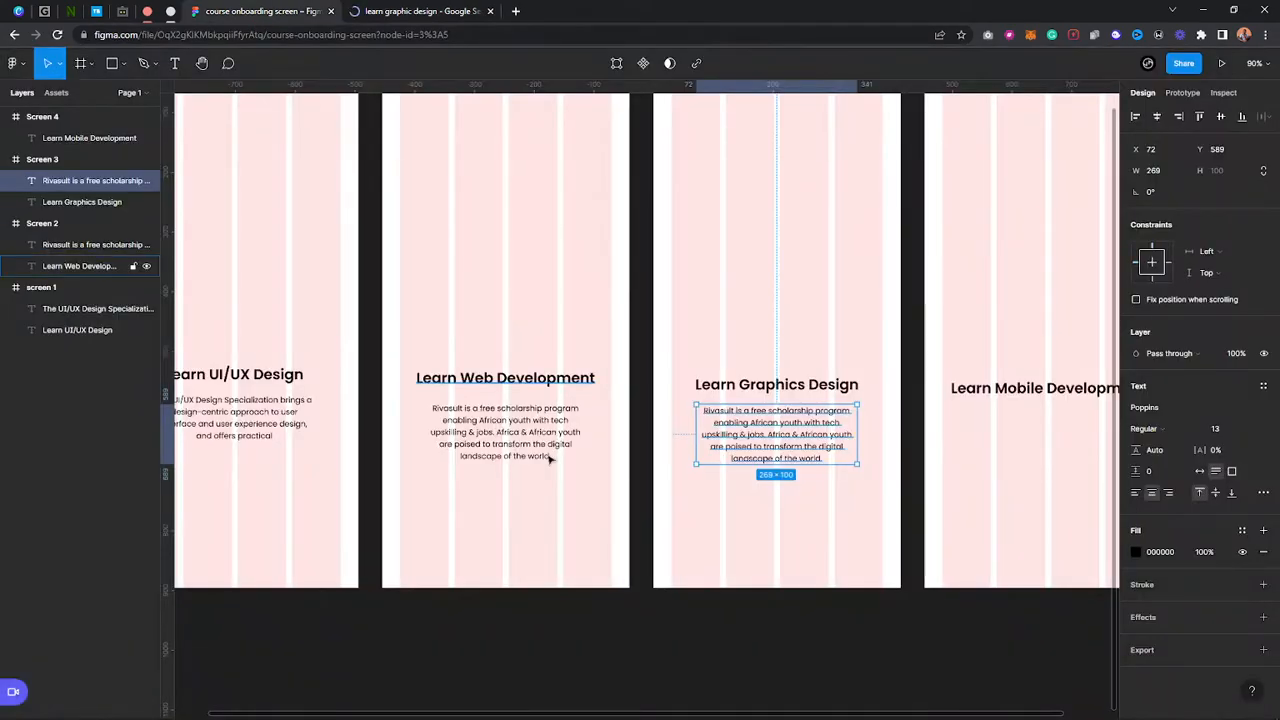
{"action": "double_click", "coordinate": [754, 438]}
{"action": "key", "text": "ctrl+v"}
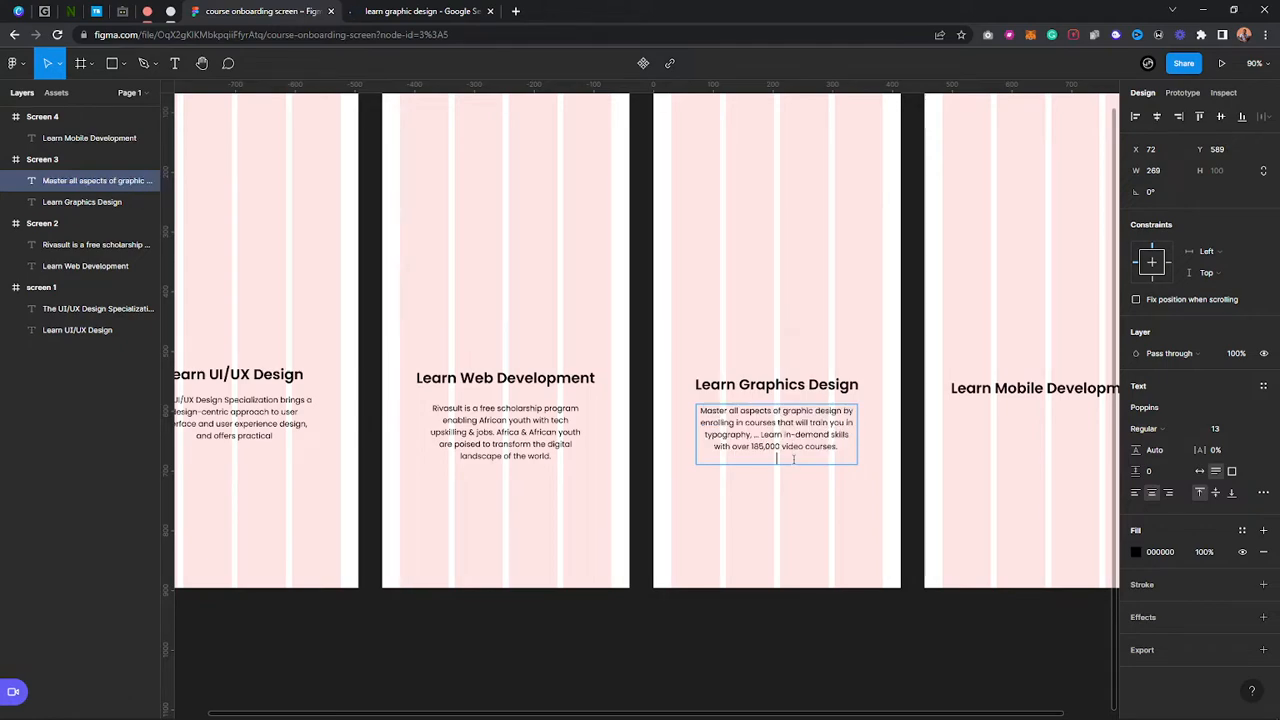
{"action": "key", "text": "BackSpace"}
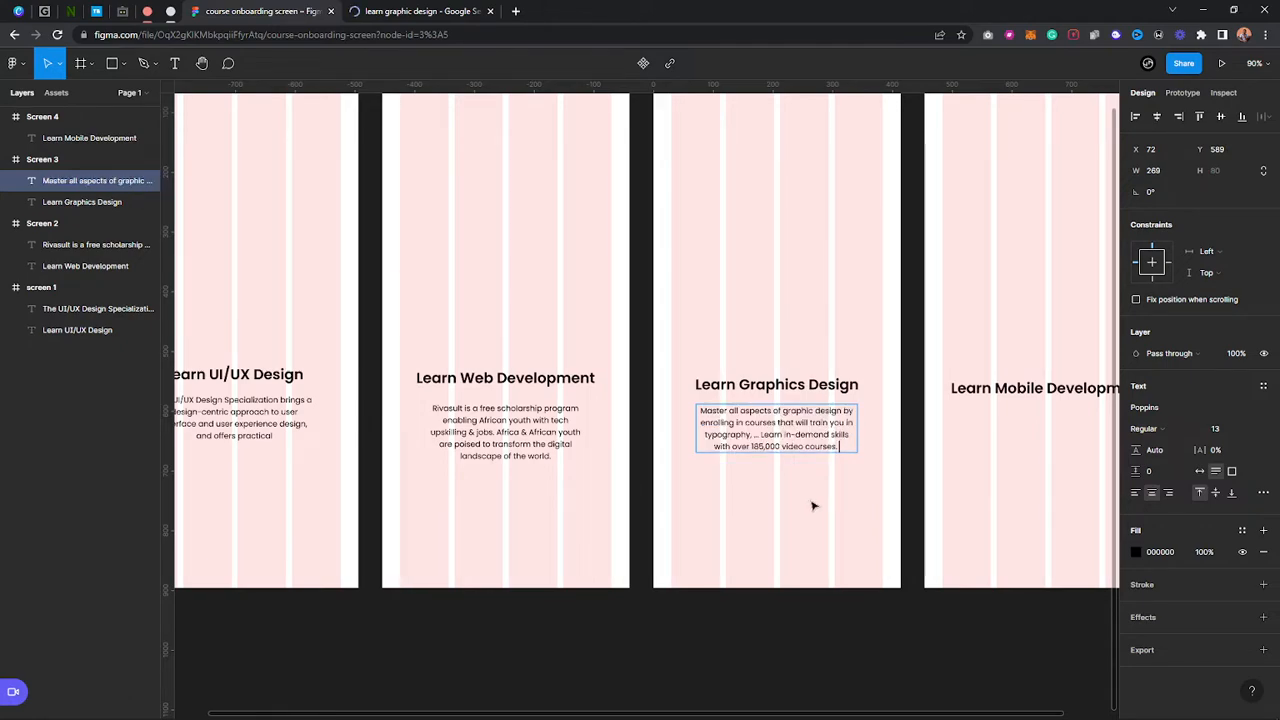
{"action": "key", "text": "Escape"}
{"action": "key", "text": "Down"}
{"action": "key", "text": "Down"}
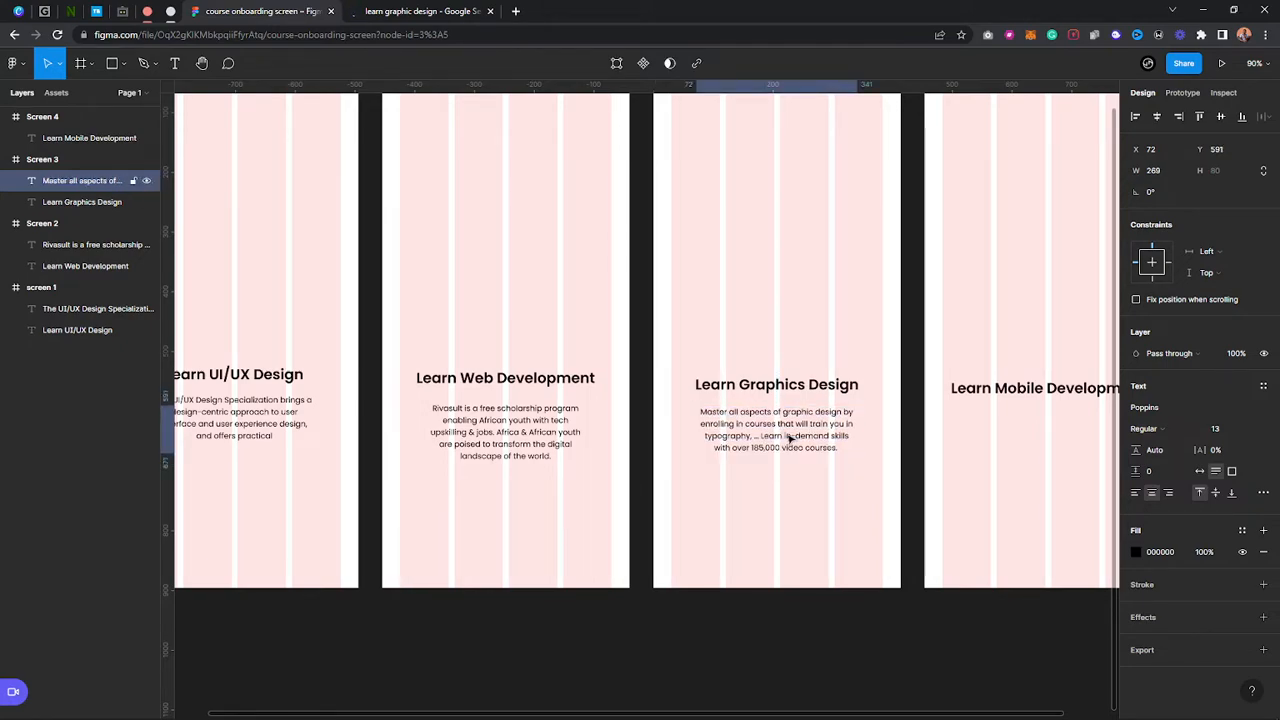
Duplicate Screen 3's description into the Screen 4 frame below "Learn Mobile Development", at about X 72, Y 600
{"action": "scroll", "coordinate": [789, 526], "scroll_direction": "down", "scroll_amount": 2}
{"action": "left_click_drag", "start_coordinate": [790, 526], "coordinate": [701, 519]}
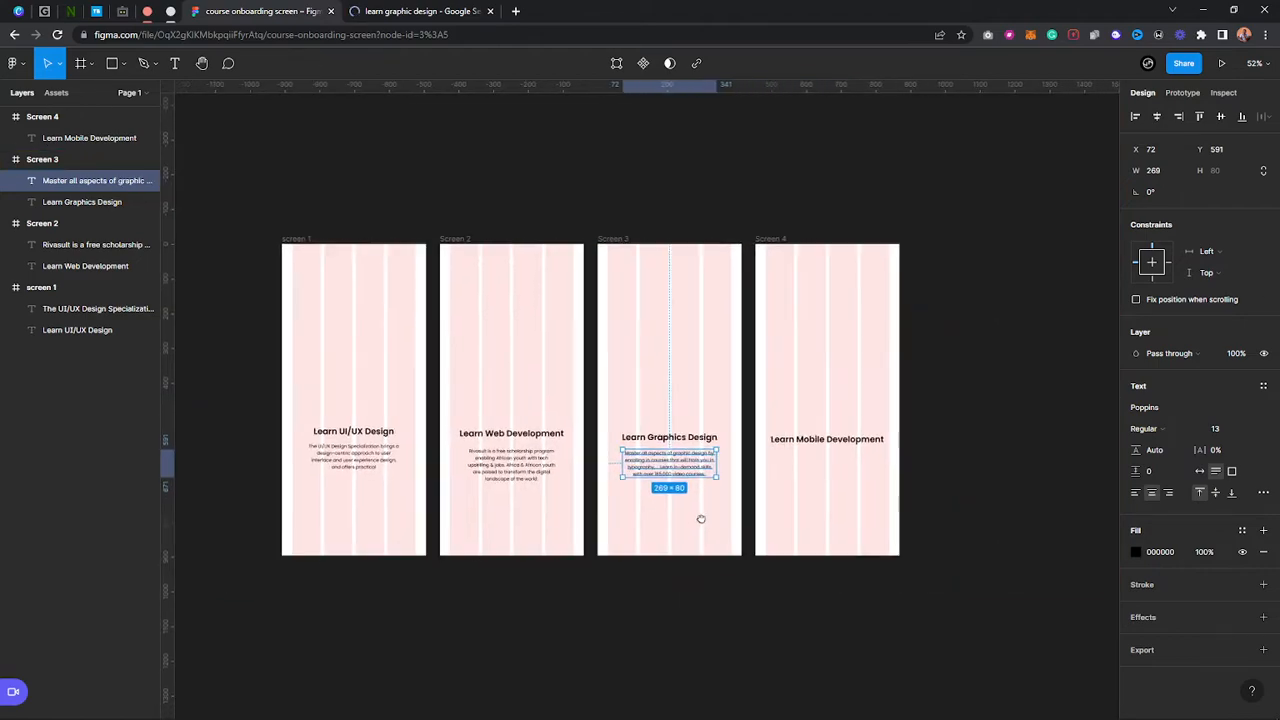
{"action": "scroll", "coordinate": [826, 474], "scroll_direction": "up", "scroll_amount": 5}
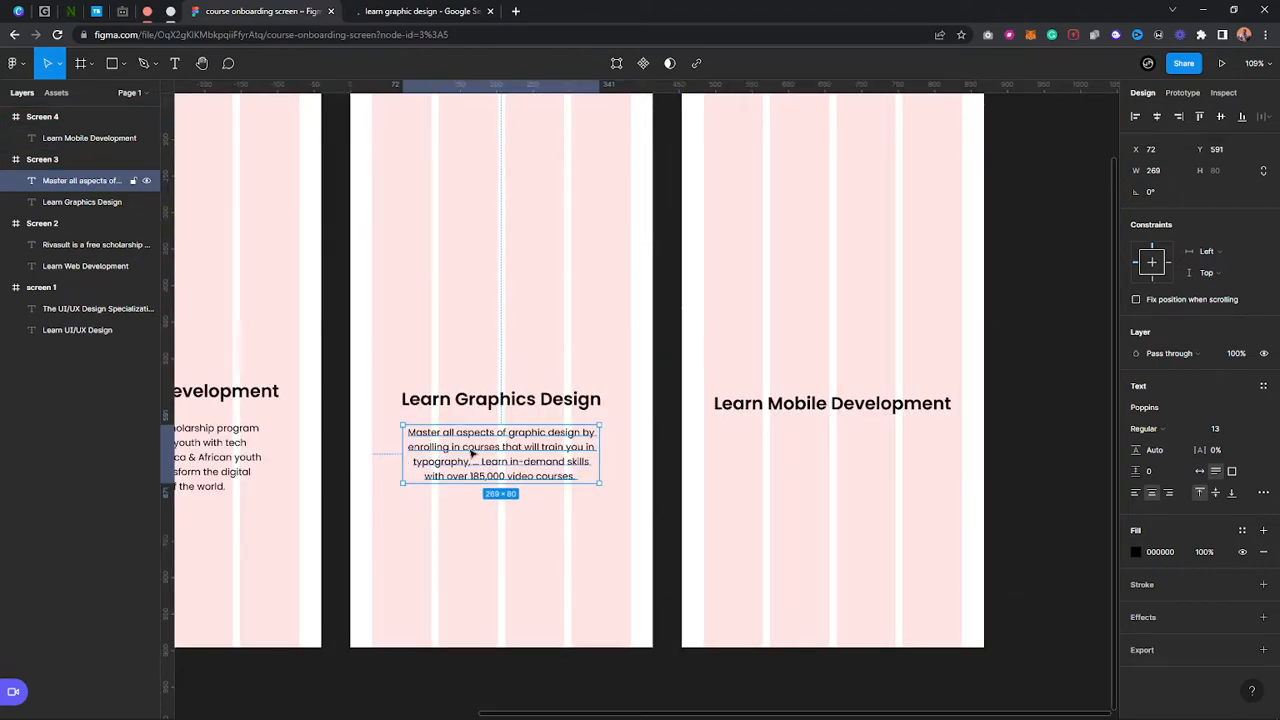
{"action": "key", "text": "ctrl+d"}
{"action": "left_click_drag", "start_coordinate": [486, 454], "coordinate": [812, 464]}
{"action": "left_click_drag", "start_coordinate": [814, 463], "coordinate": [814, 463]}
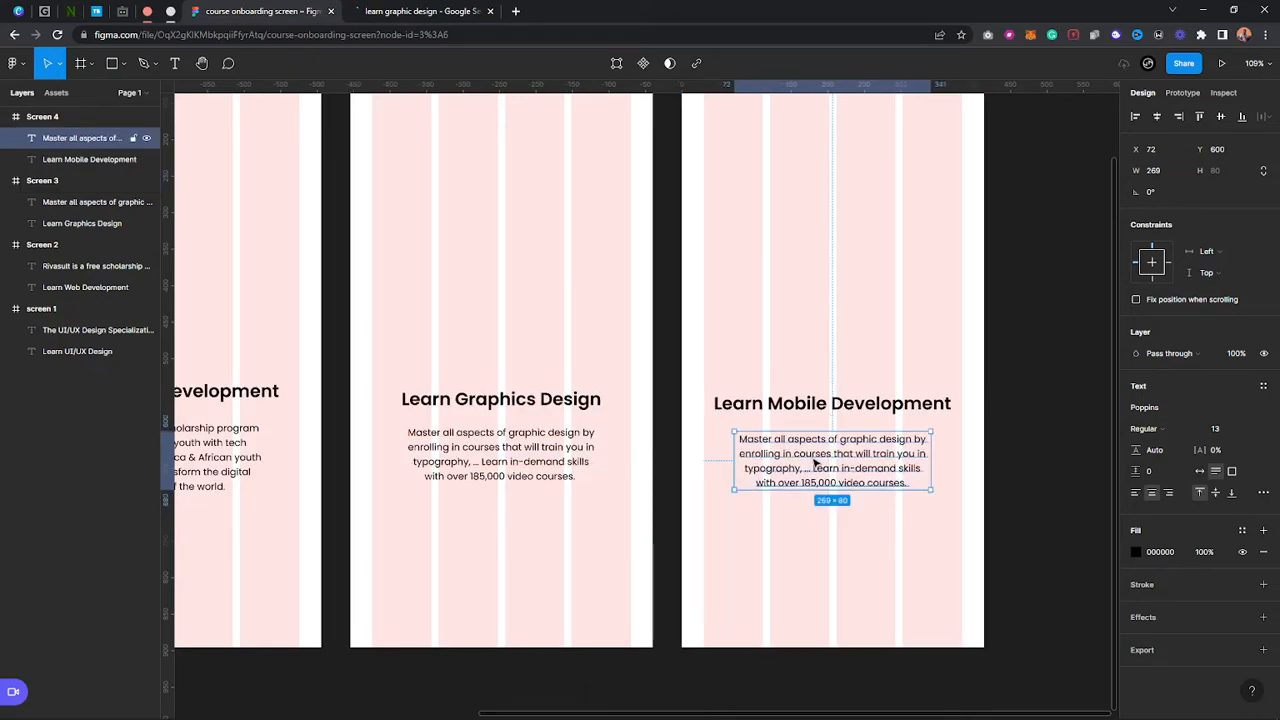
Switch back to Google and search for "learn mobile app development"
{"action": "left_click", "coordinate": [420, 11]}
{"action": "left_click", "coordinate": [283, 10]}
{"action": "left_click", "coordinate": [420, 8]}
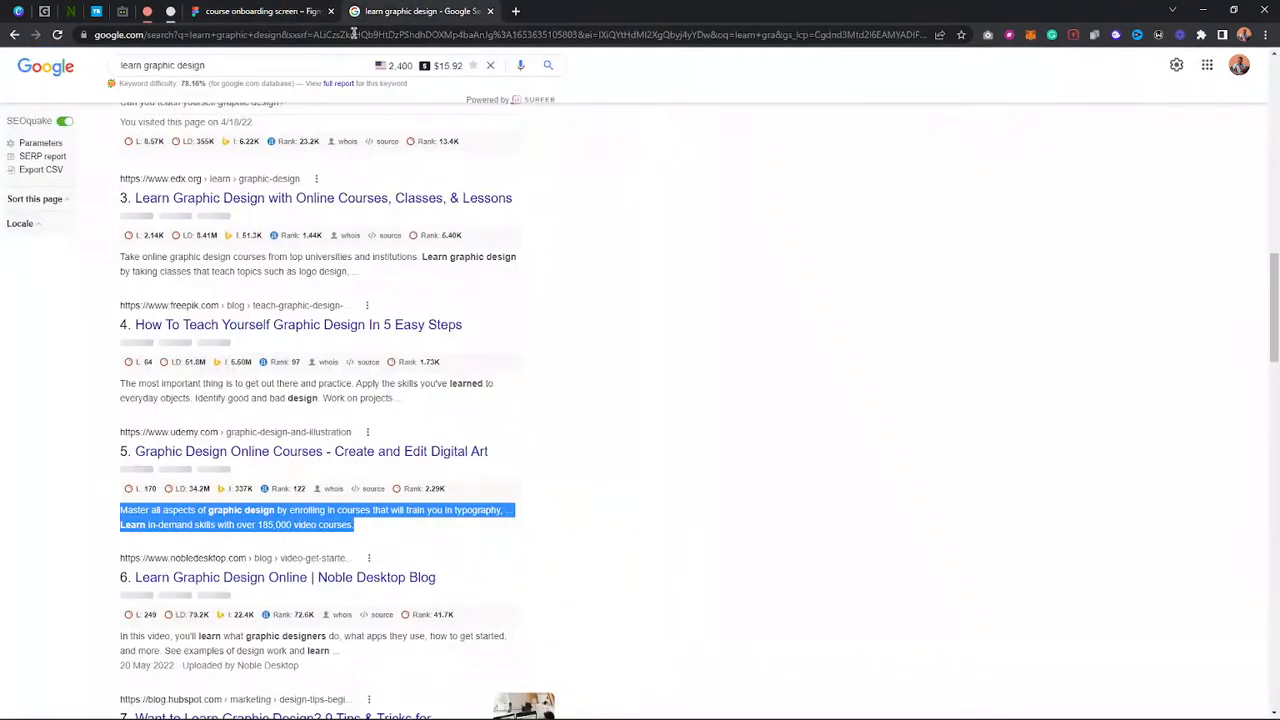
{"action": "left_click_drag", "start_coordinate": [143, 66], "coordinate": [320, 28]}
{"action": "type", "text": "mobiel"}
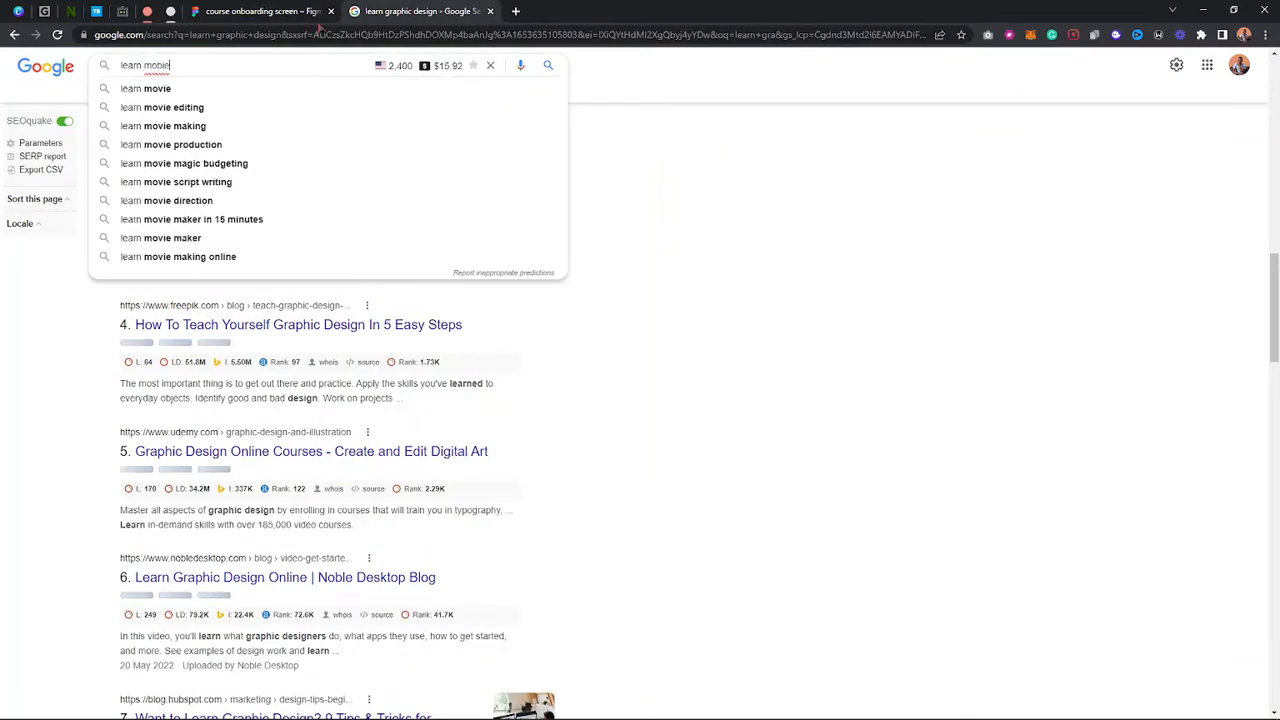
{"action": "key", "text": "BackSpace"}
{"action": "key", "text": "BackSpace"}
{"action": "type", "text": "ile"}
{"action": "key", "text": "Down"}
{"action": "key", "text": "Return"}
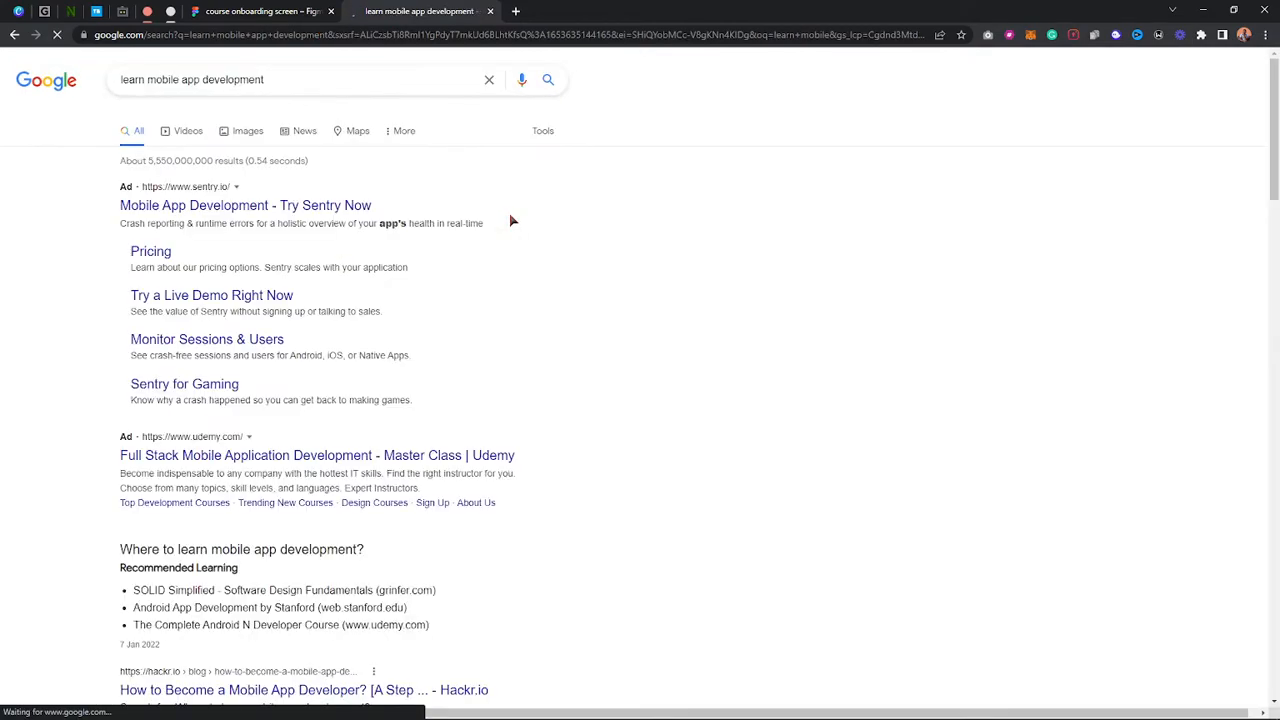
Copy the edX app development result's description, from "Take online app development courses" to "your education and career with"
{"action": "scroll", "coordinate": [385, 355], "scroll_direction": "down", "scroll_amount": 2}
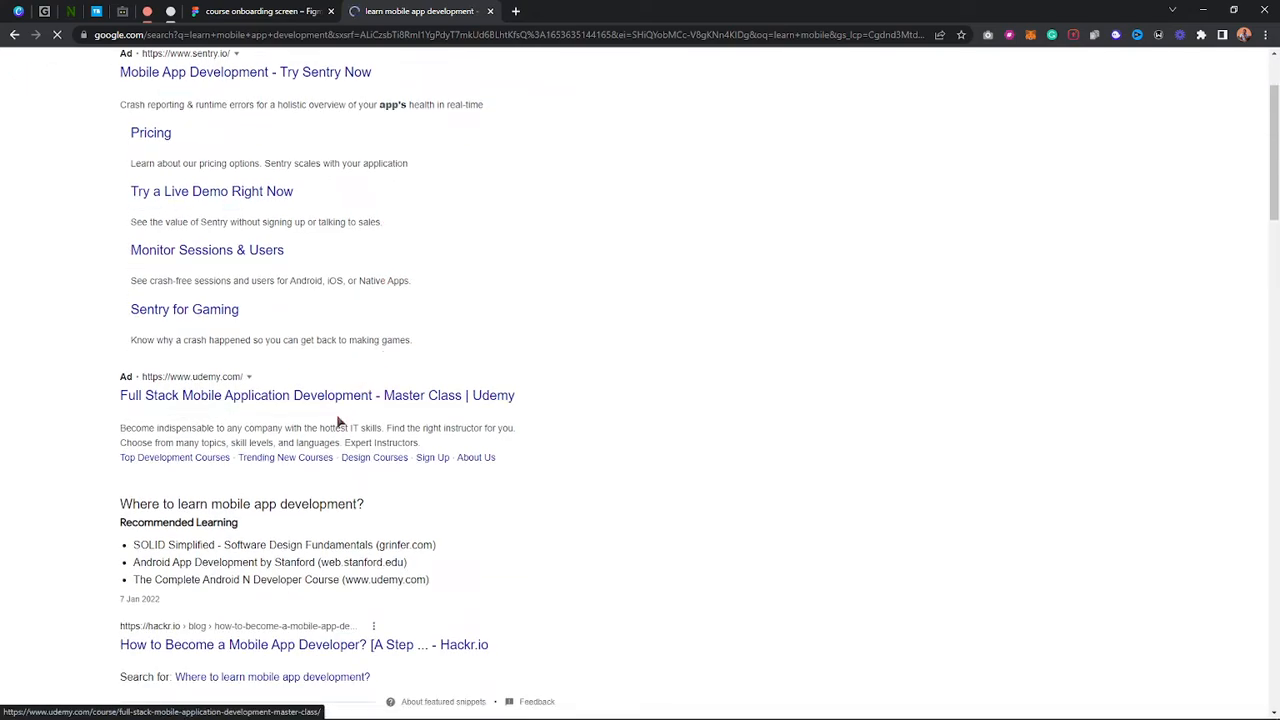
{"action": "scroll", "coordinate": [343, 418], "scroll_direction": "down", "scroll_amount": 6}
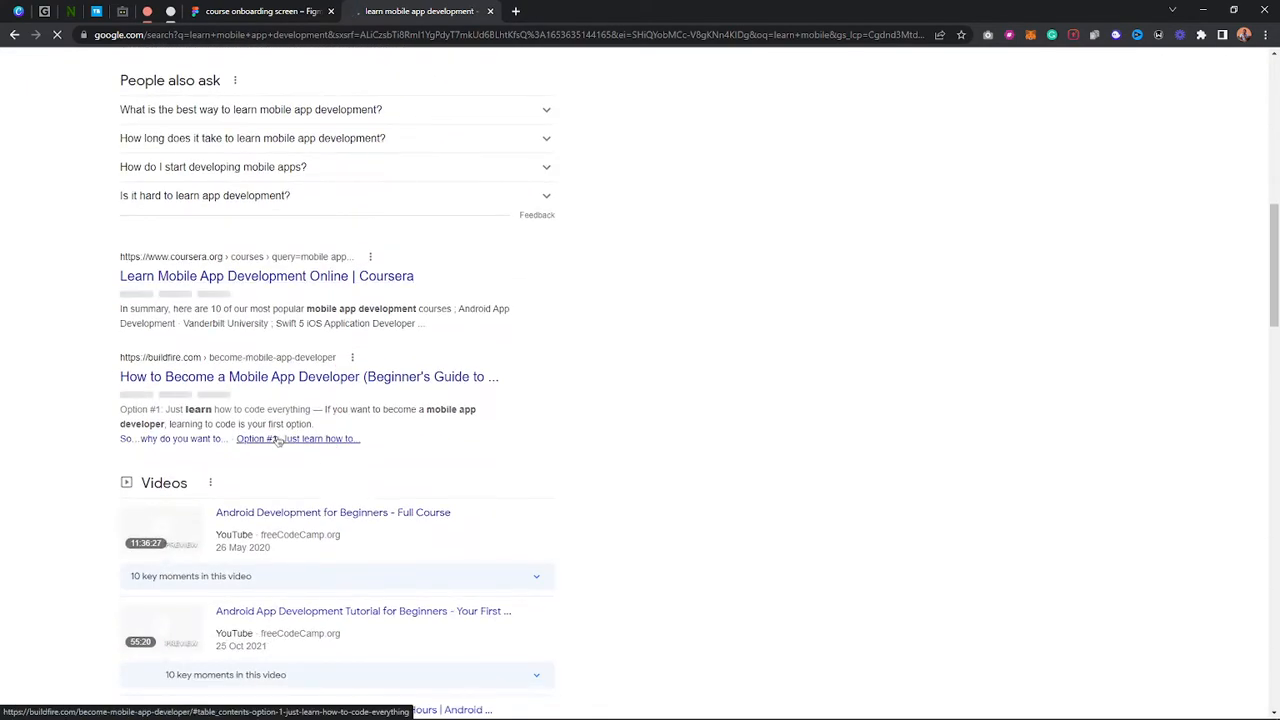
{"action": "scroll", "coordinate": [378, 357], "scroll_direction": "down", "scroll_amount": 5}
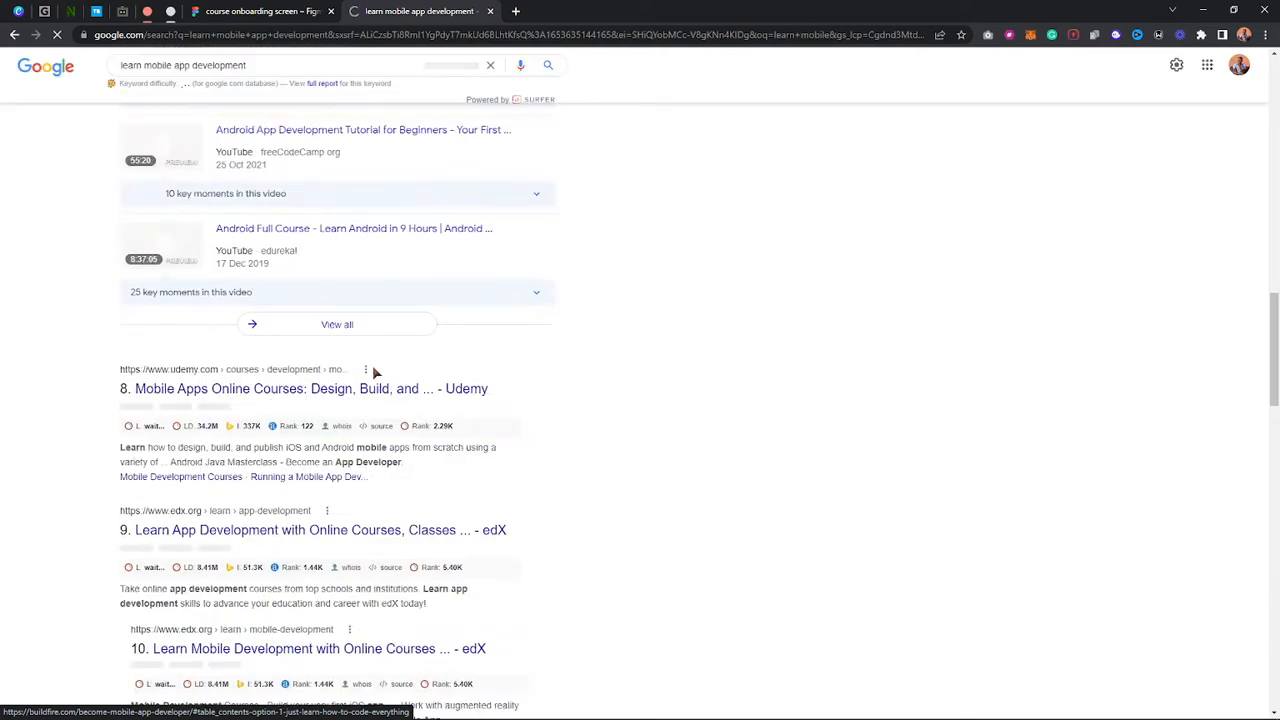
{"action": "left_click_drag", "start_coordinate": [120, 450], "coordinate": [209, 448]}
{"action": "left_click", "coordinate": [211, 599]}
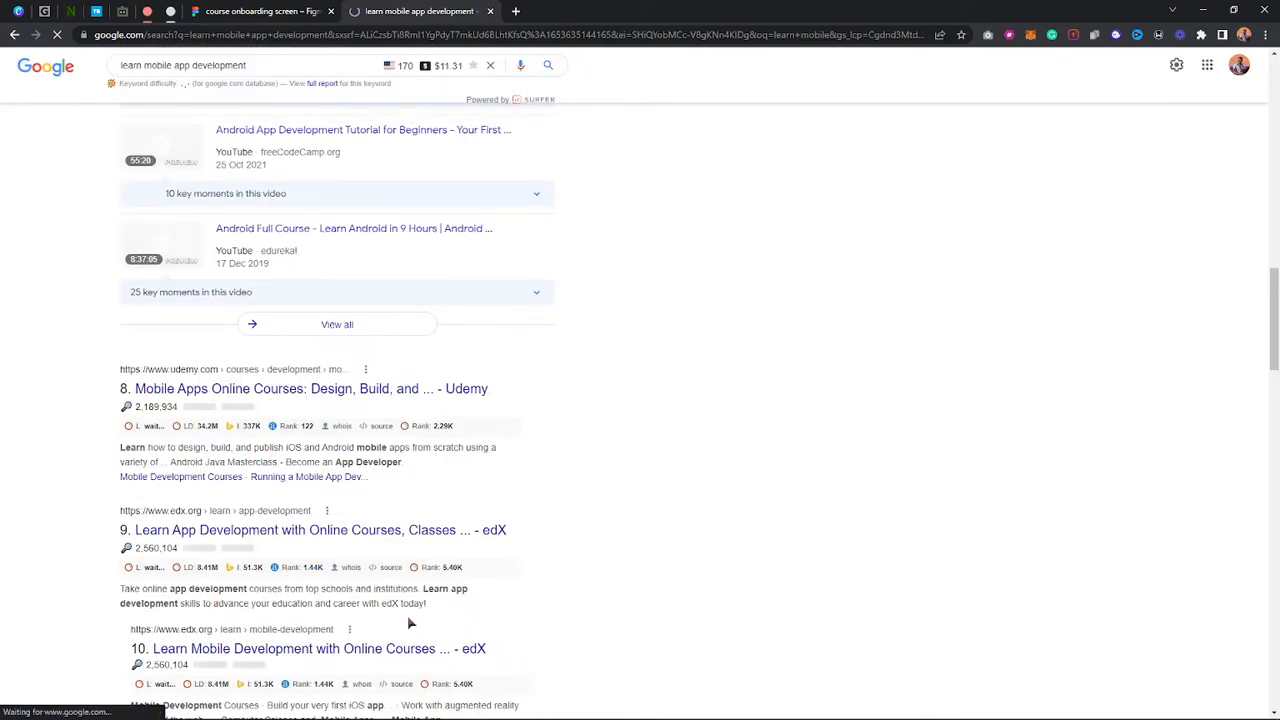
{"action": "left_click_drag", "start_coordinate": [379, 606], "coordinate": [85, 589]}
{"action": "key", "text": "ctrl+c"}
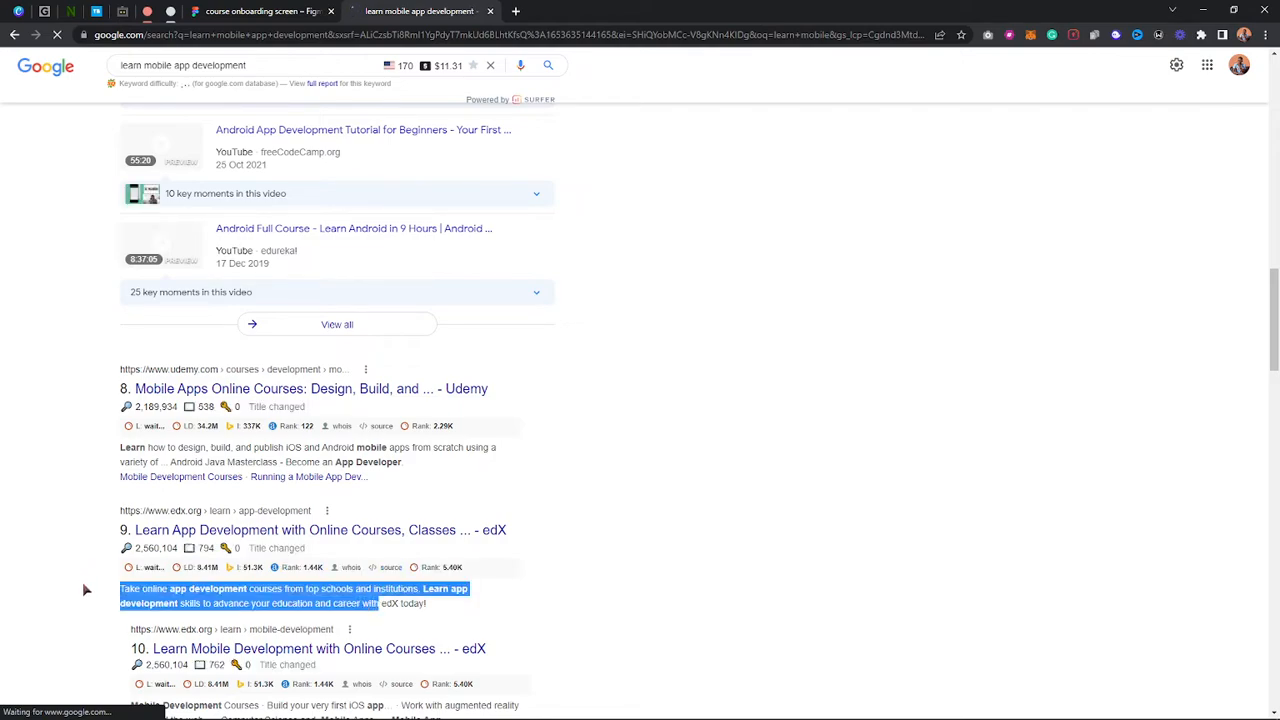
Back in Figma, replace Screen 4's description with the copied text and end it with "Rivasult"
{"action": "left_click", "coordinate": [260, 9]}
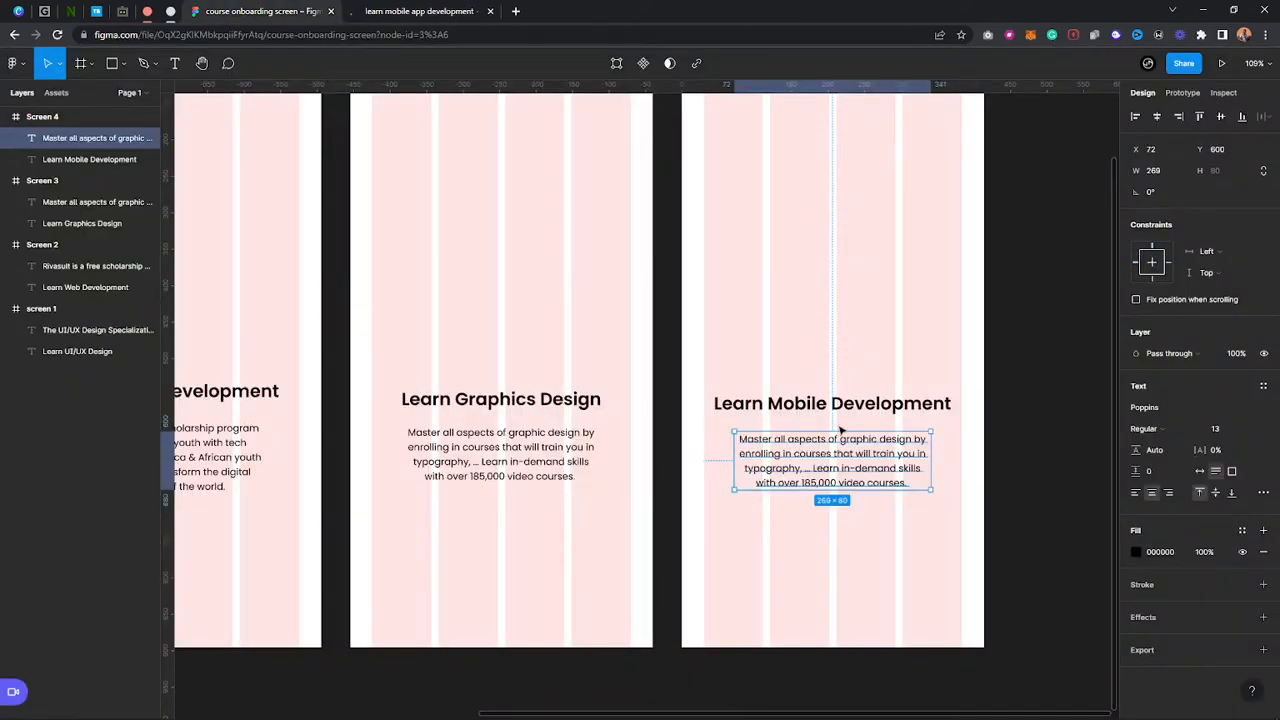
{"action": "double_click", "coordinate": [867, 482]}
{"action": "key", "text": "ctrl+v"}
{"action": "type", "text": "Rivasult"}
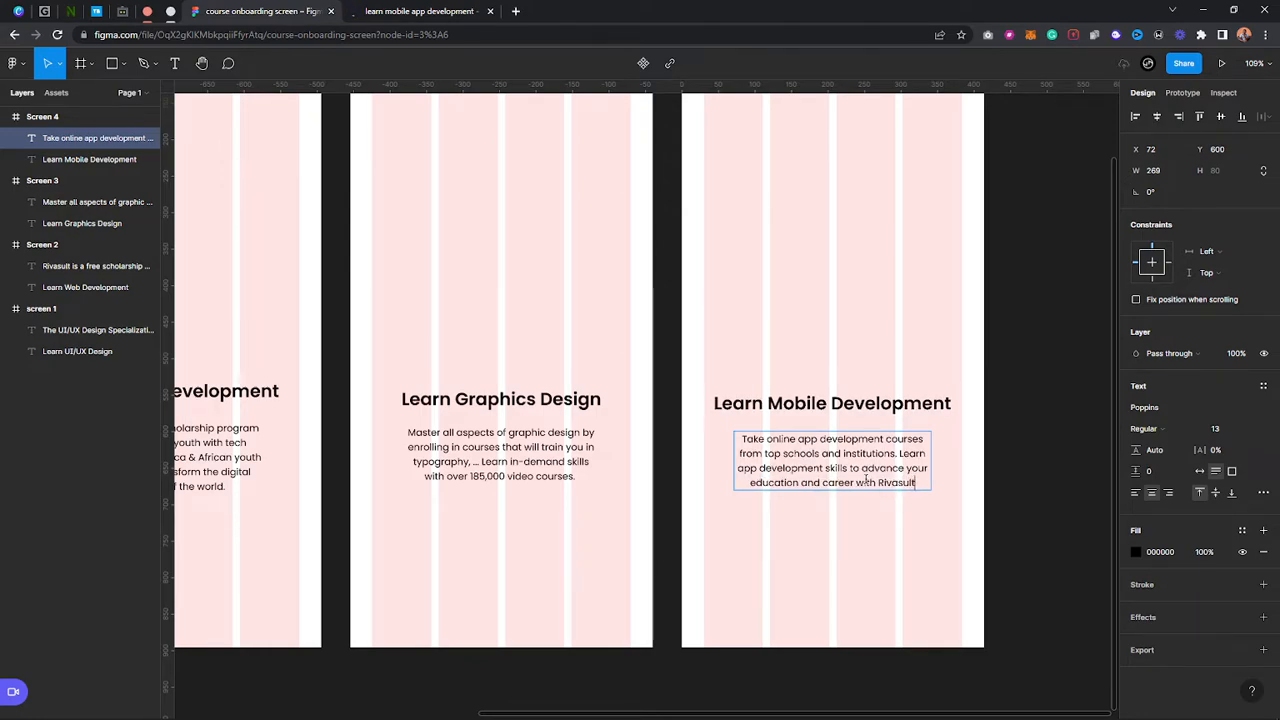
{"action": "key", "text": "Escape"}
Draw a button rectangle about 172 × 39 near the bottom of screen 1, at about X 121, Y 795
{"action": "scroll", "coordinate": [890, 545], "scroll_direction": "down", "scroll_amount": 3}
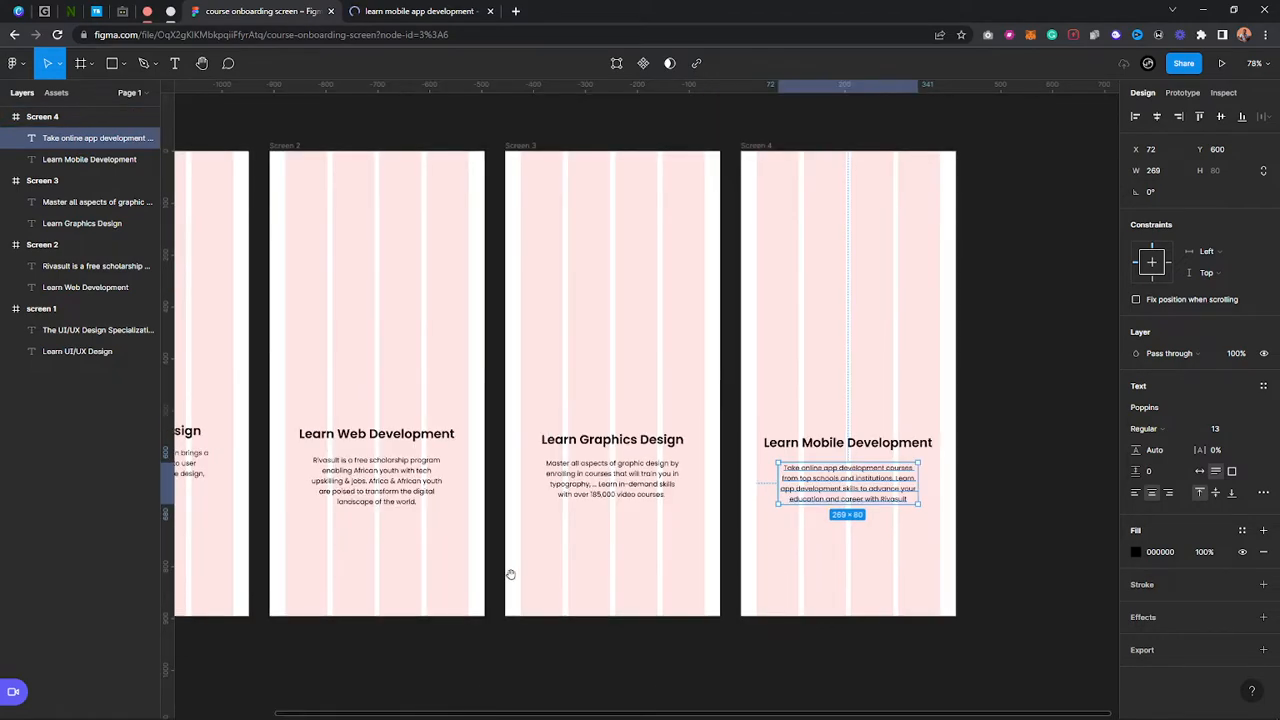
{"action": "left_click_drag", "start_coordinate": [511, 574], "coordinate": [657, 574]}
{"action": "left_click", "coordinate": [457, 587]}
{"action": "left_click_drag", "start_coordinate": [422, 584], "coordinate": [478, 584]}
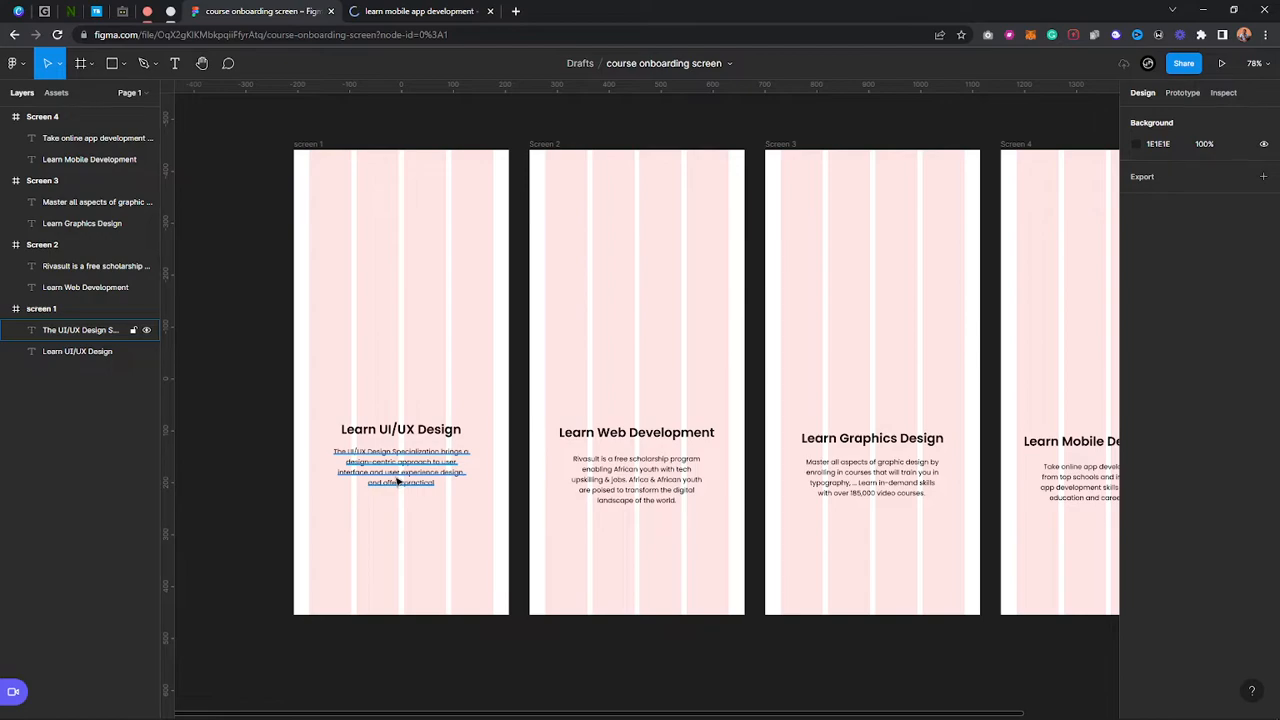
{"action": "scroll", "coordinate": [397, 481], "scroll_direction": "down", "scroll_amount": 2}
{"action": "left_click_drag", "start_coordinate": [849, 549], "coordinate": [786, 540]}
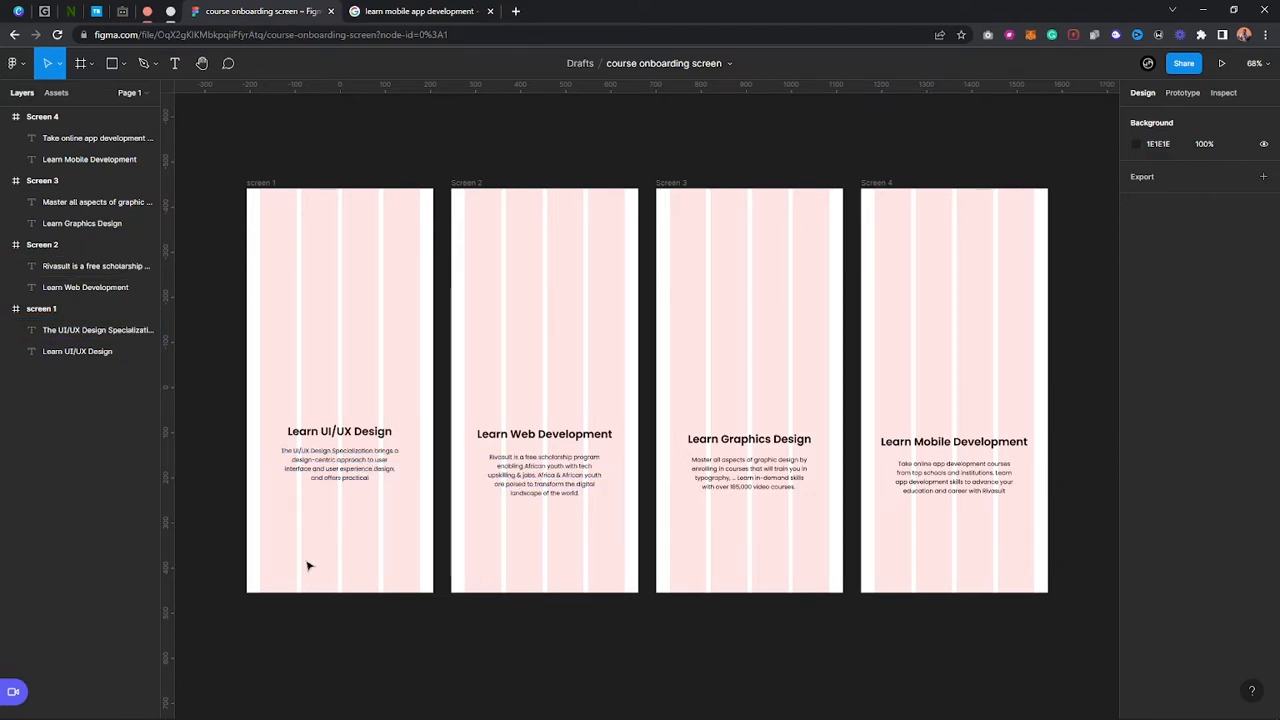
{"action": "scroll", "coordinate": [230, 562], "scroll_direction": "up", "scroll_amount": 5}
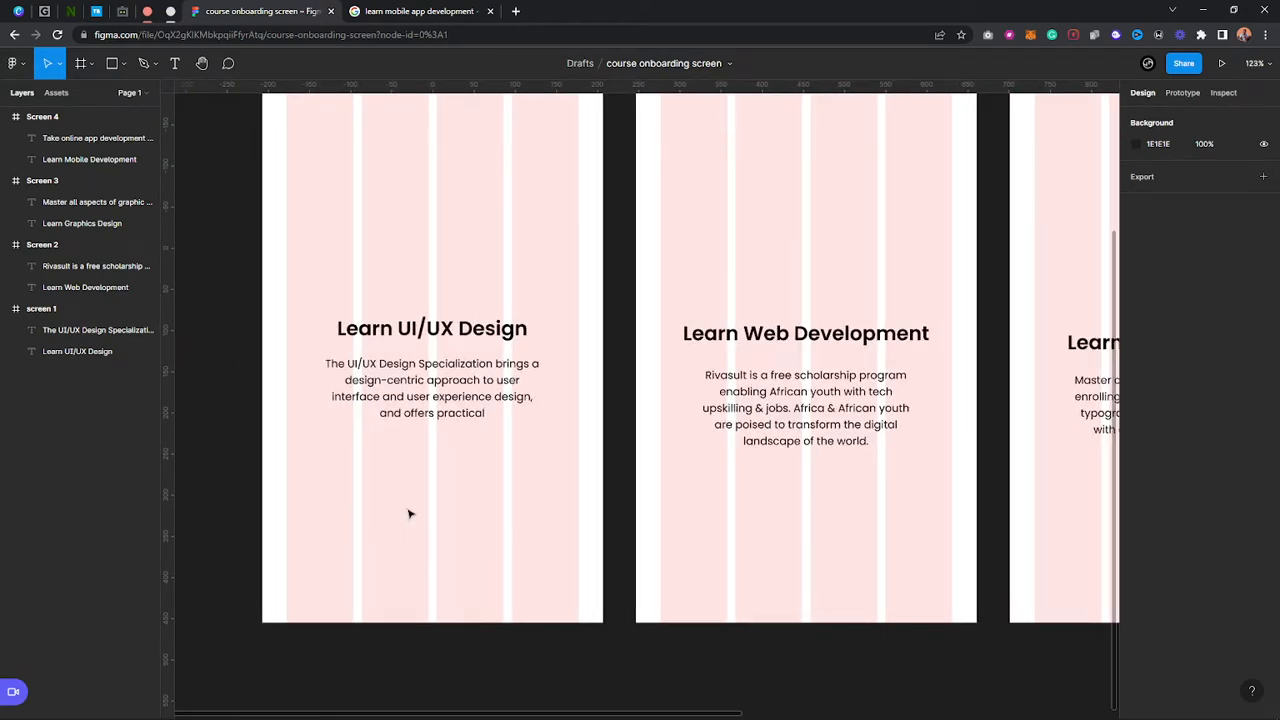
{"action": "scroll", "coordinate": [330, 600], "scroll_direction": "up", "scroll_amount": 3}
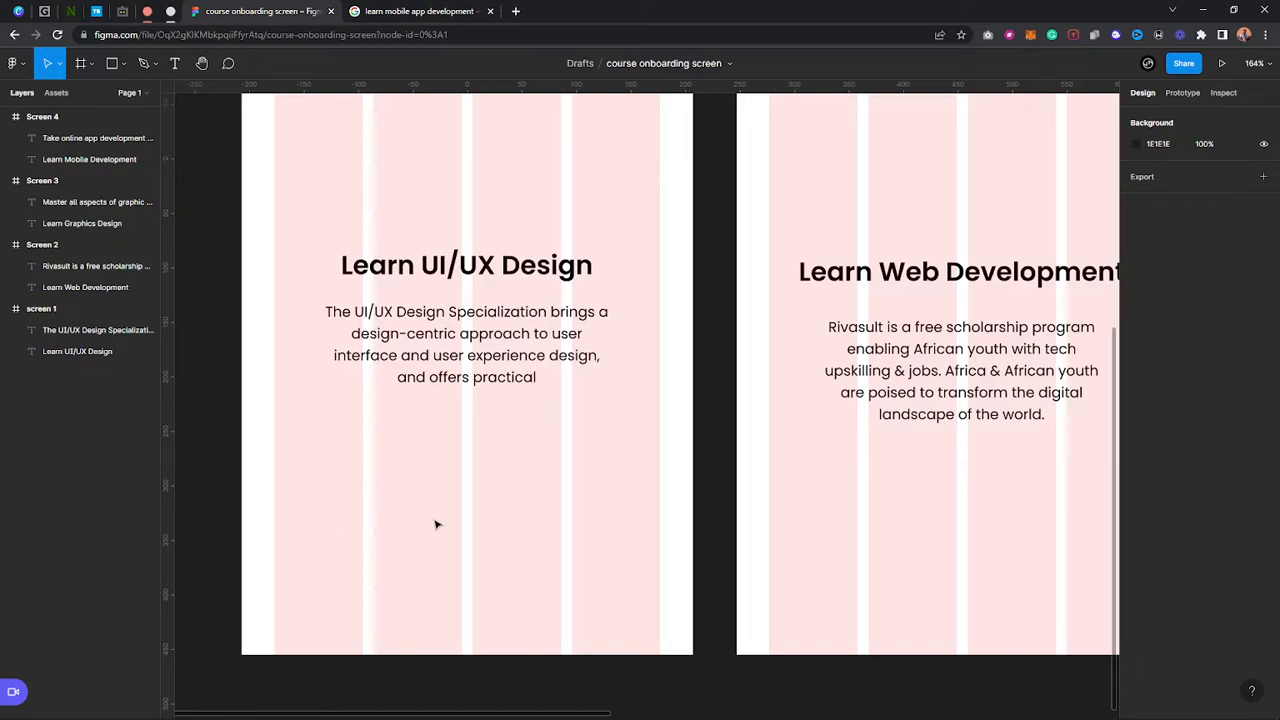
{"action": "key", "text": "r"}
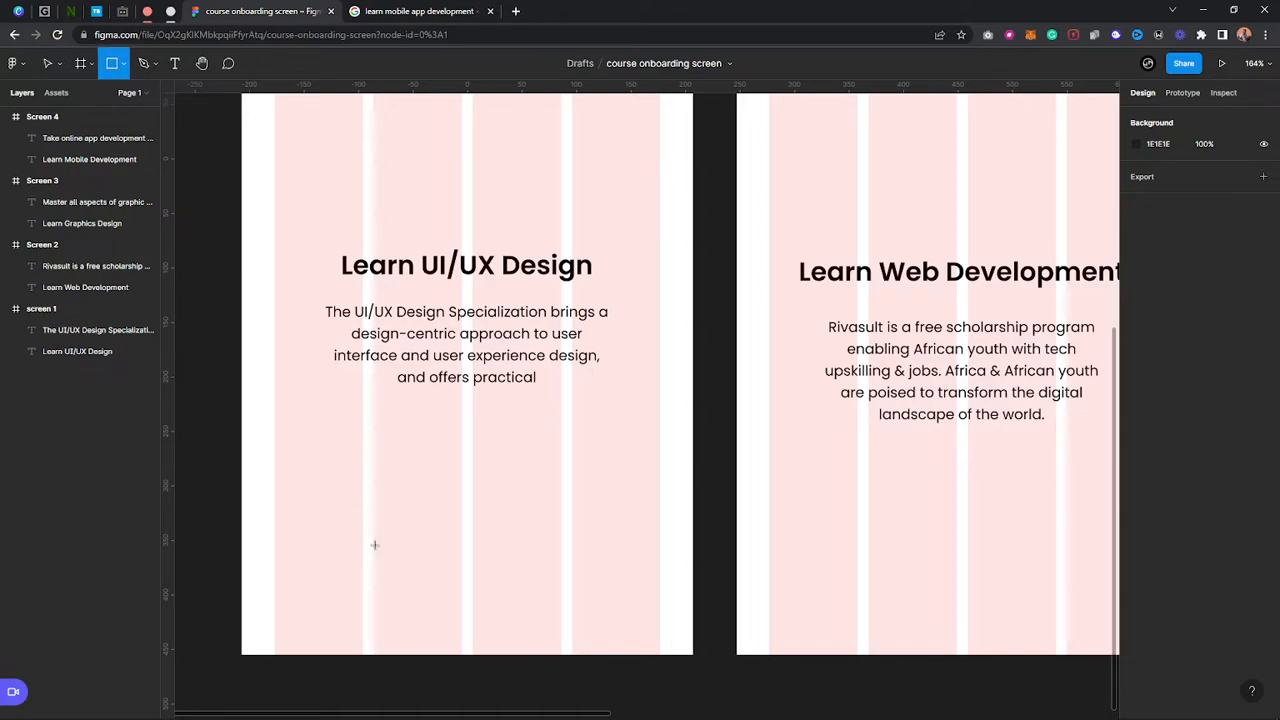
{"action": "mouse_move", "coordinate": [371, 545]}
{"action": "left_mouse_down"}
{"action": "mouse_move", "coordinate": [515, 593]}
{"action": "mouse_move", "coordinate": [564, 591]}
{"action": "left_mouse_up"}
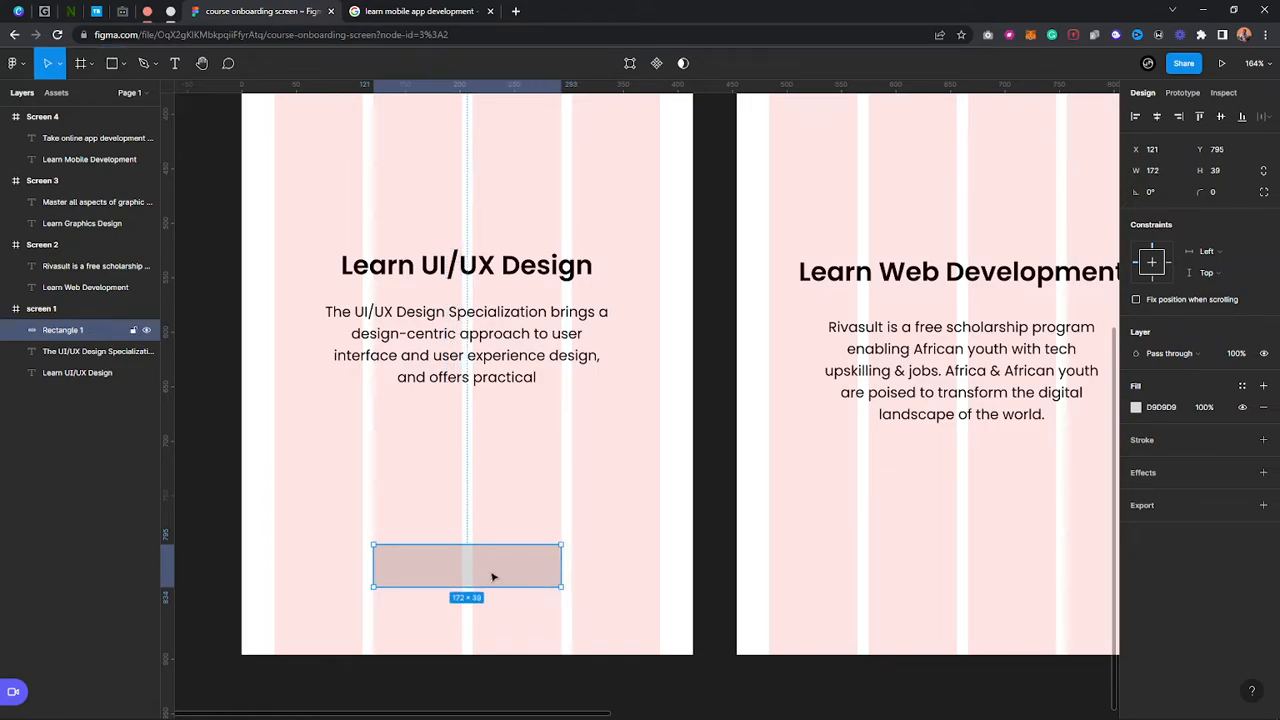
Add a "Next" text label on screen 1 and place it in the middle of the rectangle, at about X 188, Y 805
{"action": "left_click", "coordinate": [423, 525]}
{"action": "left_click", "coordinate": [429, 560]}
{"action": "key", "text": "t"}
{"action": "left_click", "coordinate": [398, 512]}
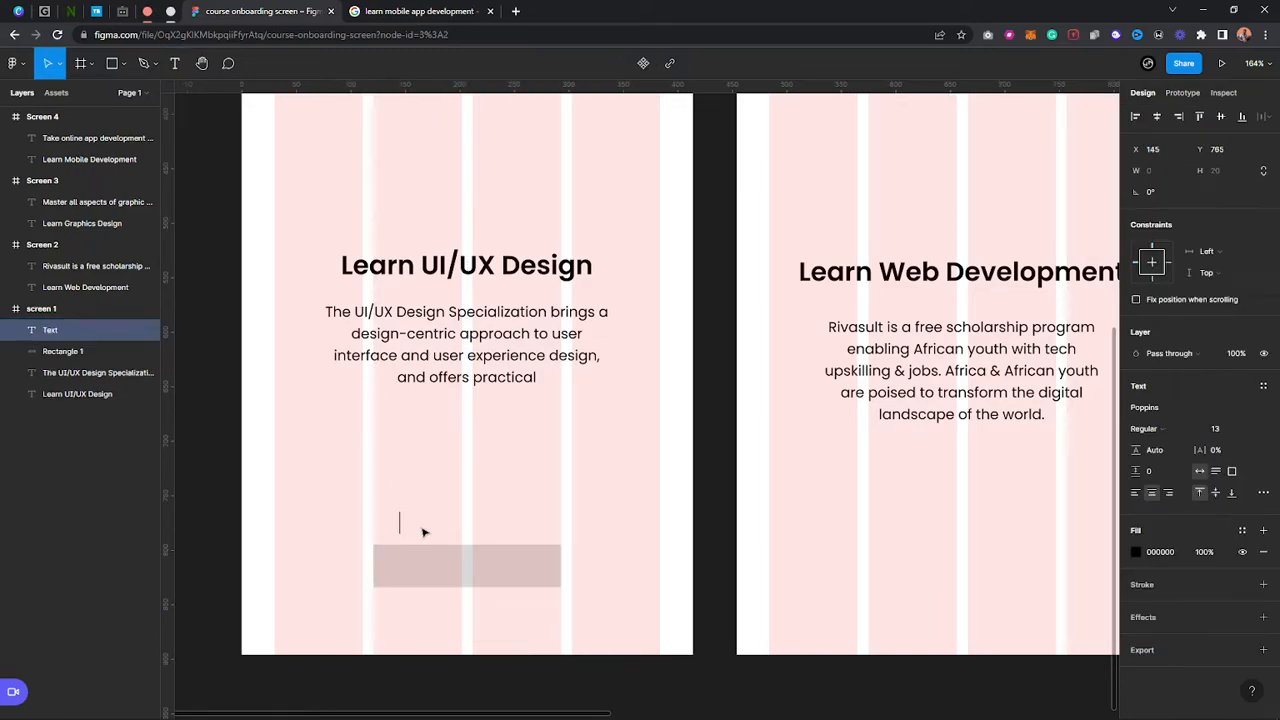
{"action": "type", "text": "Next"}
{"action": "key", "text": "Escape"}
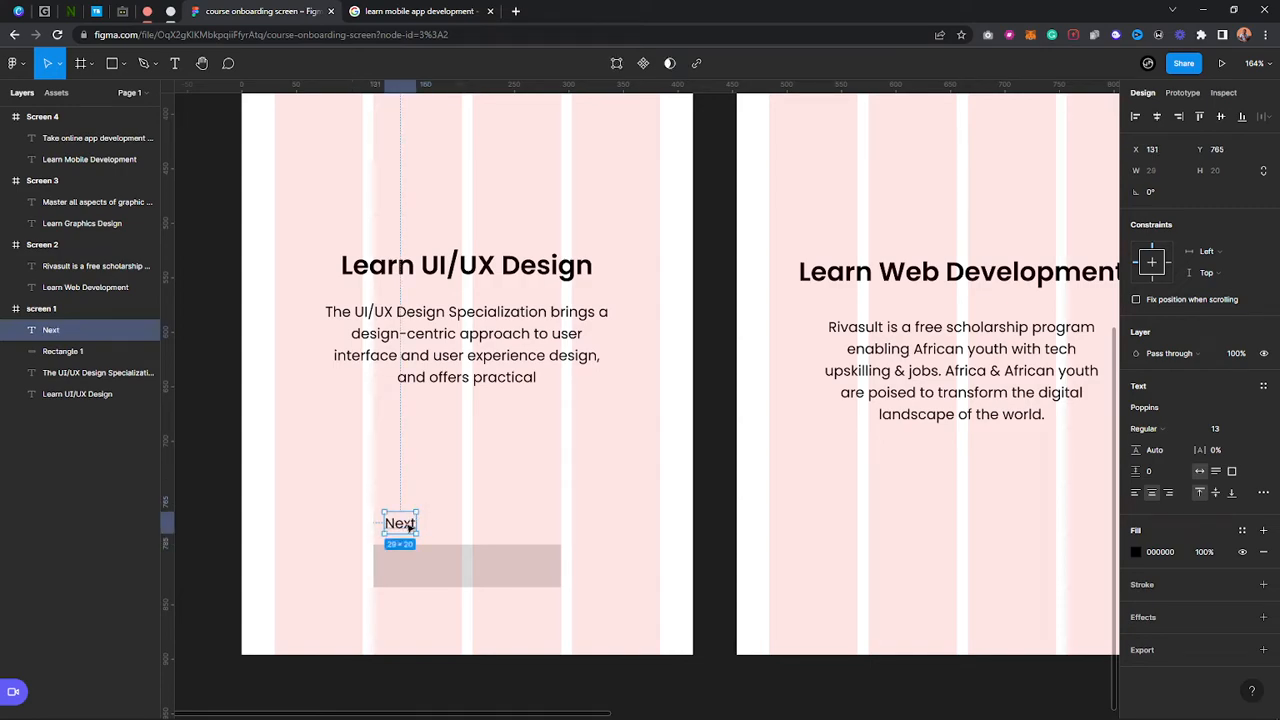
{"action": "left_click_drag", "start_coordinate": [411, 527], "coordinate": [462, 572]}
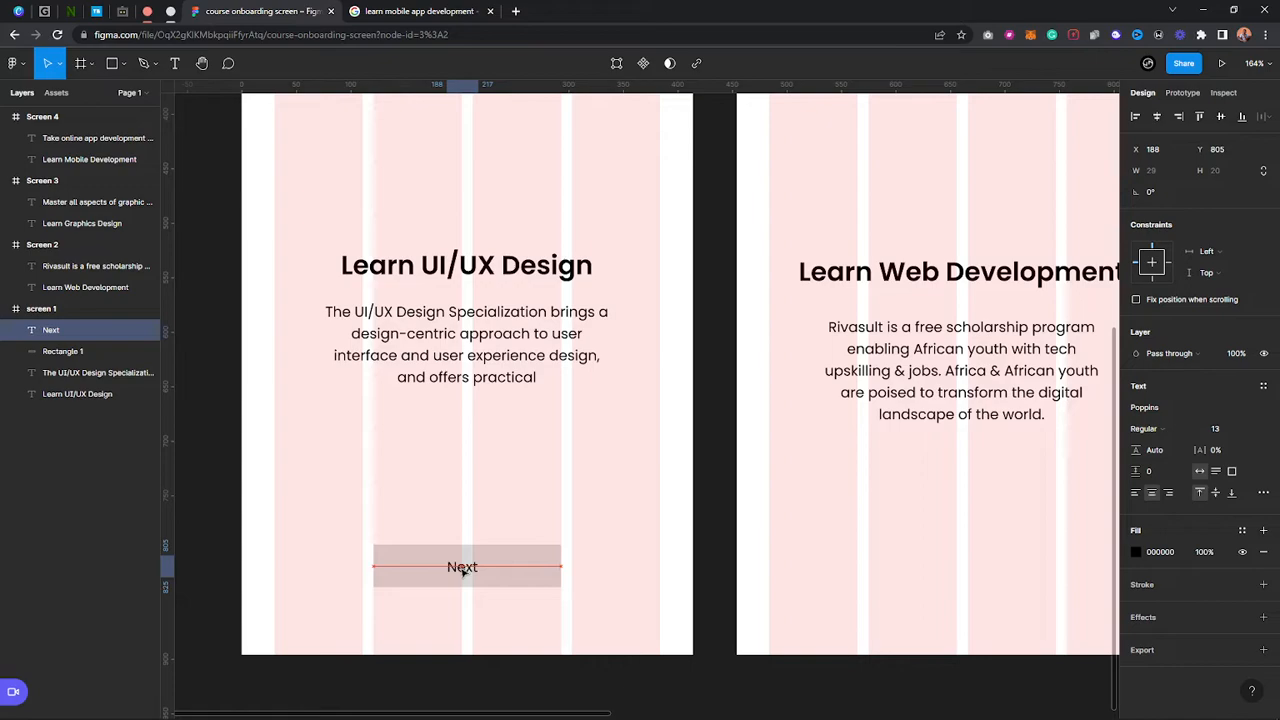
Set the corner radius of the rectangle behind "Next" to 5
{"action": "left_click", "coordinate": [522, 564]}
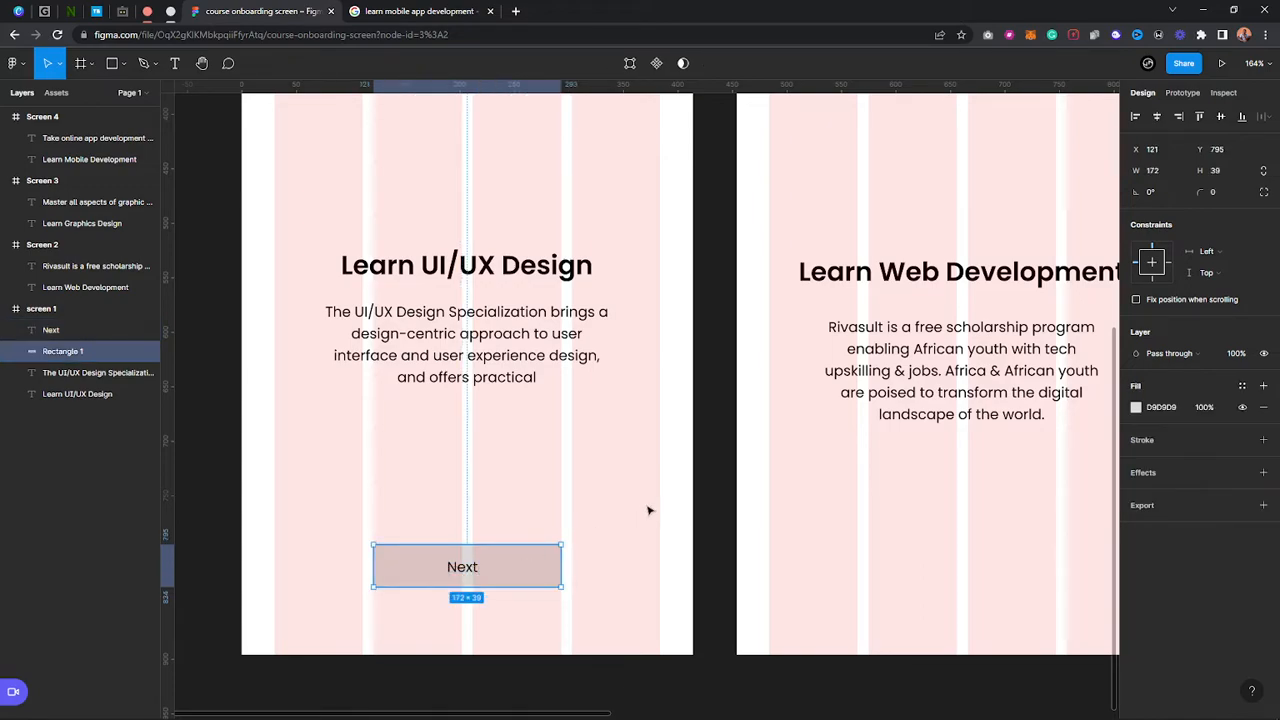
{"action": "left_click", "coordinate": [464, 570]}
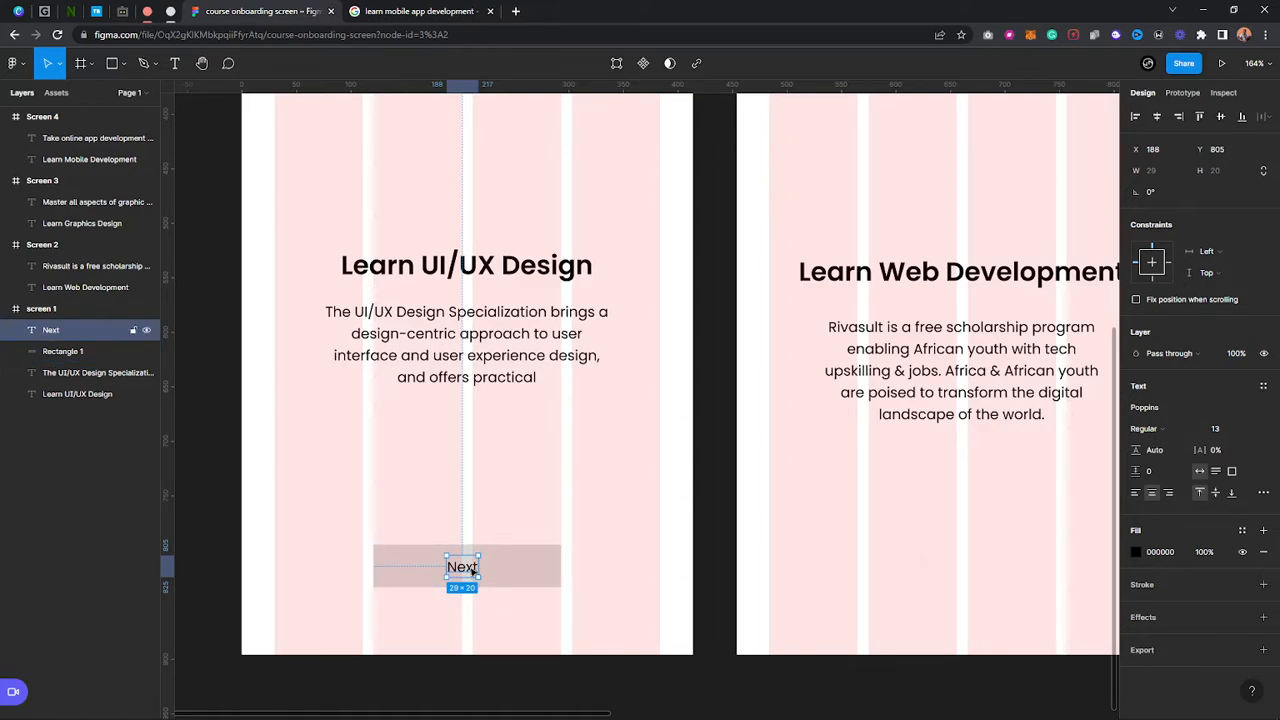
{"action": "left_click", "coordinate": [486, 569]}
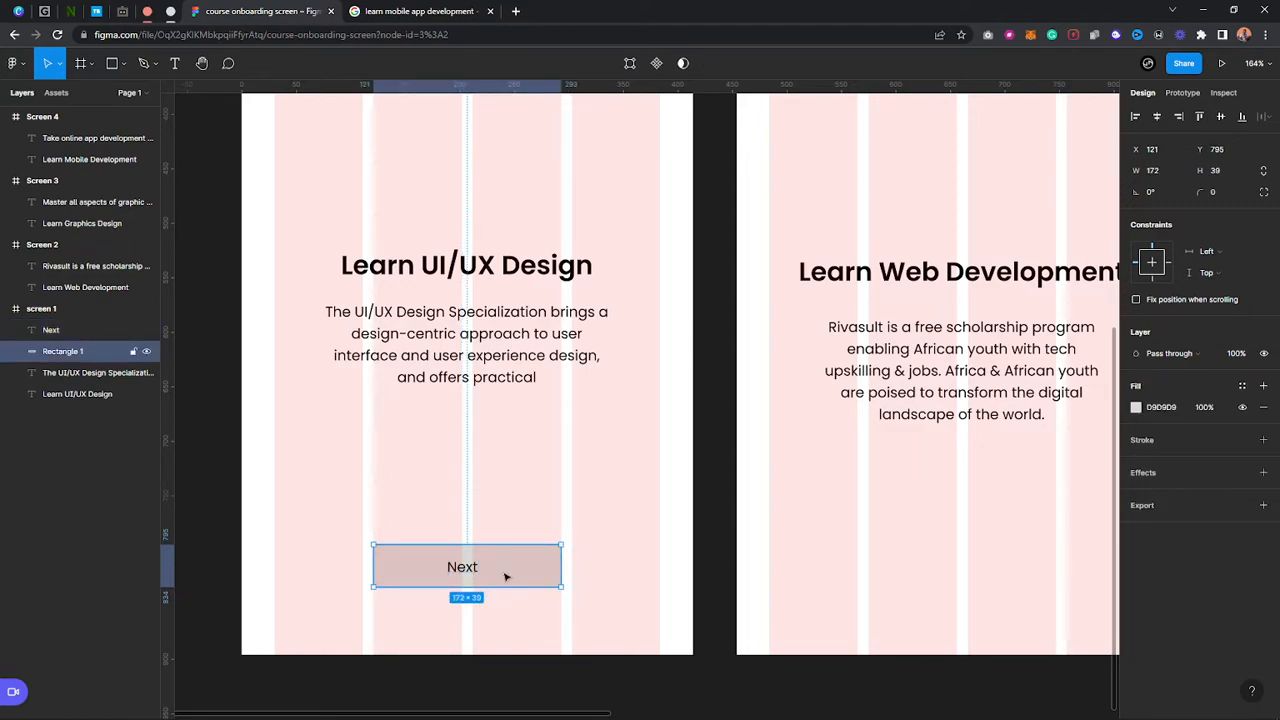
{"action": "left_click", "coordinate": [1214, 192]}
{"action": "mouse_move", "coordinate": [1200, 192]}
{"action": "left_mouse_down"}
{"action": "mouse_move", "coordinate": [1234, 193]}
{"action": "mouse_move", "coordinate": [1213, 197]}
{"action": "left_mouse_up"}
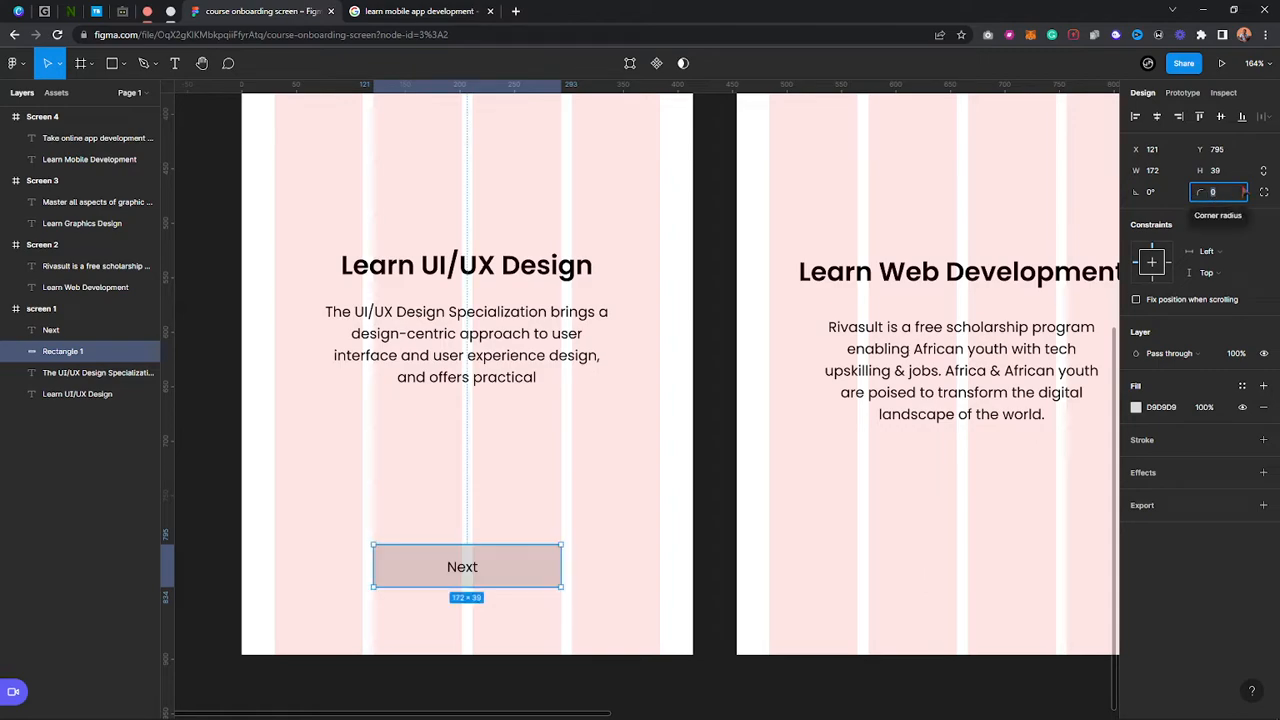
{"action": "type", "text": "5"}
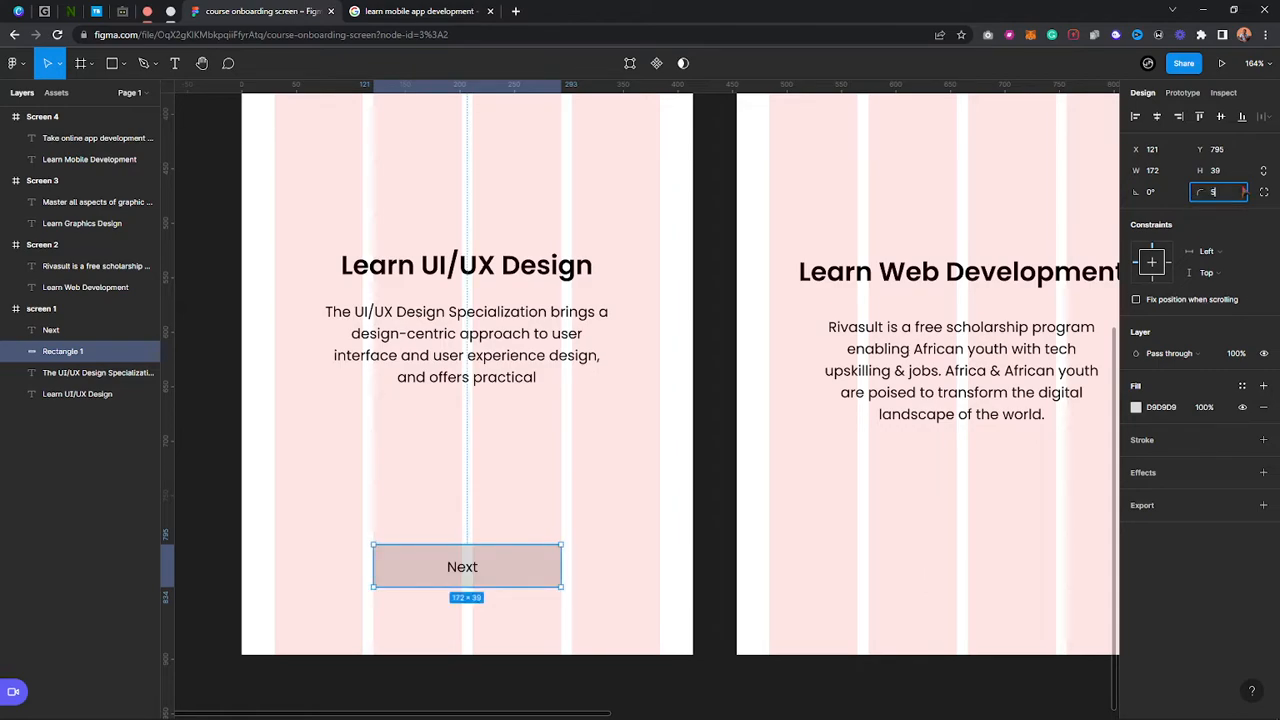
{"action": "left_click", "coordinate": [508, 496]}
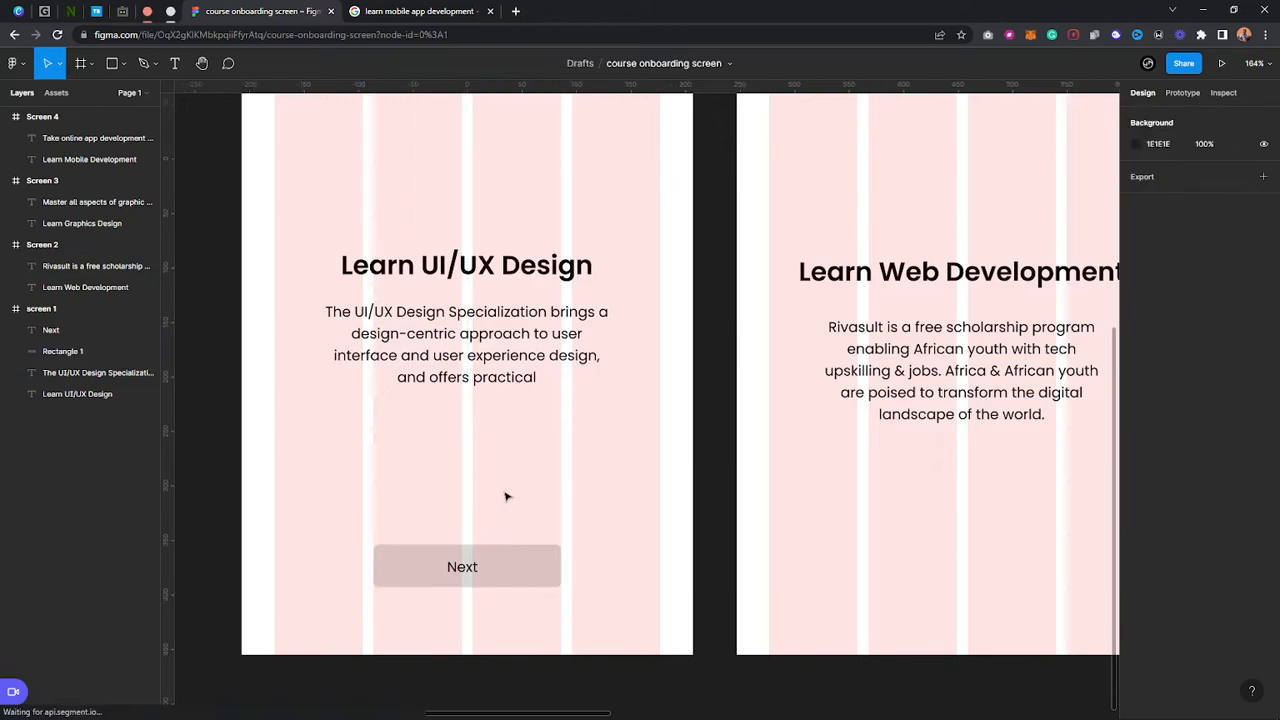
{"action": "left_click", "coordinate": [482, 566]}
{"action": "left_click", "coordinate": [484, 483]}
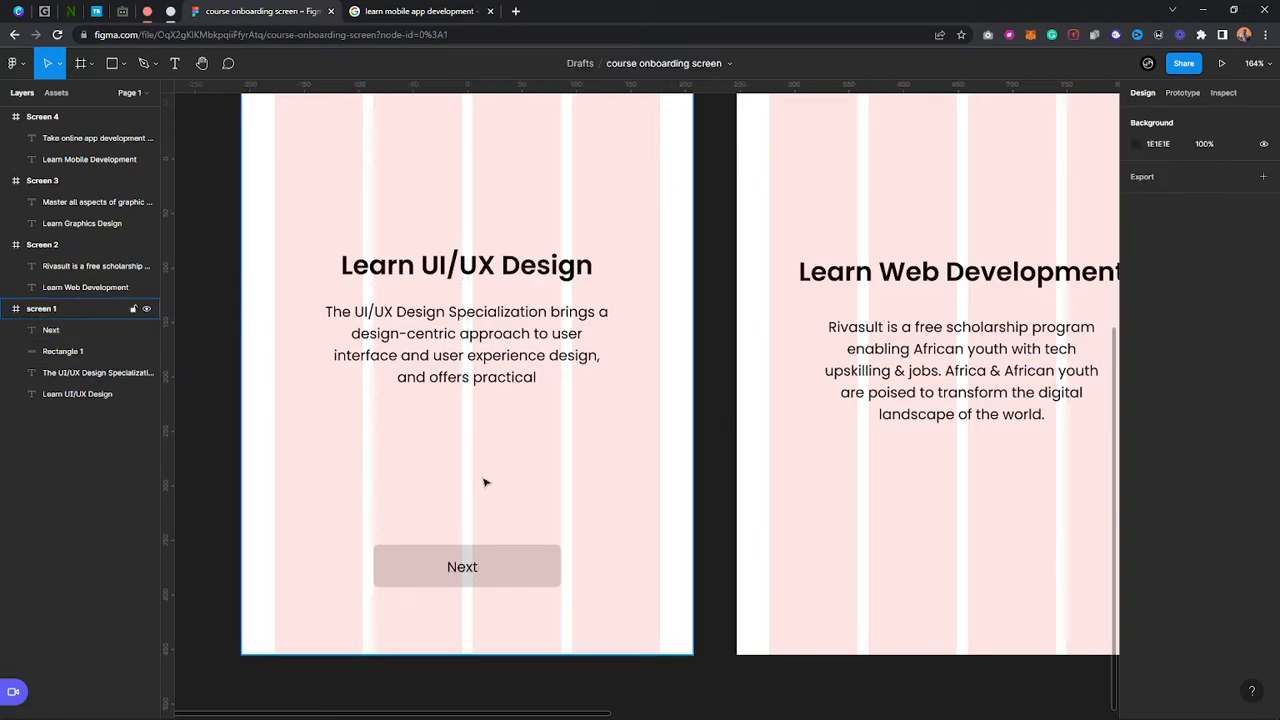
Duplicate the "Next" label to screen 1's top-right corner, at about X 356, Y 31, and change its text to "Skip"
{"action": "scroll", "coordinate": [486, 481], "scroll_direction": "down", "scroll_amount": 3}
{"action": "scroll", "coordinate": [470, 560], "scroll_direction": "up", "scroll_amount": 1}
{"action": "left_click", "coordinate": [466, 596]}
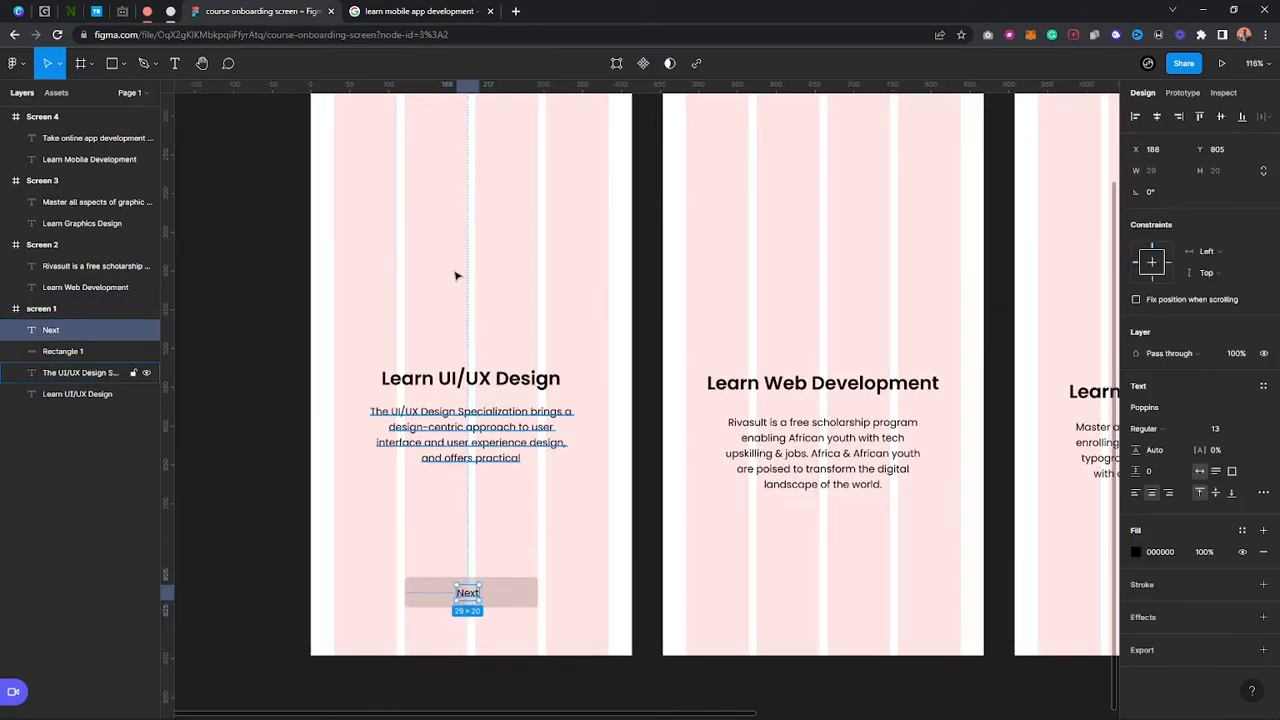
{"action": "key", "text": "ctrl+d"}
{"action": "left_click_drag", "start_coordinate": [466, 594], "coordinate": [594, 225]}
{"action": "scroll", "coordinate": [523, 286], "scroll_direction": "up", "scroll_amount": 5}
{"action": "scroll", "coordinate": [571, 280], "scroll_direction": "down", "scroll_amount": 6}
{"action": "scroll", "coordinate": [343, 500], "scroll_direction": "up", "scroll_amount": 5}
{"action": "double_click", "coordinate": [598, 222]}
{"action": "type", "text": "Skip"}
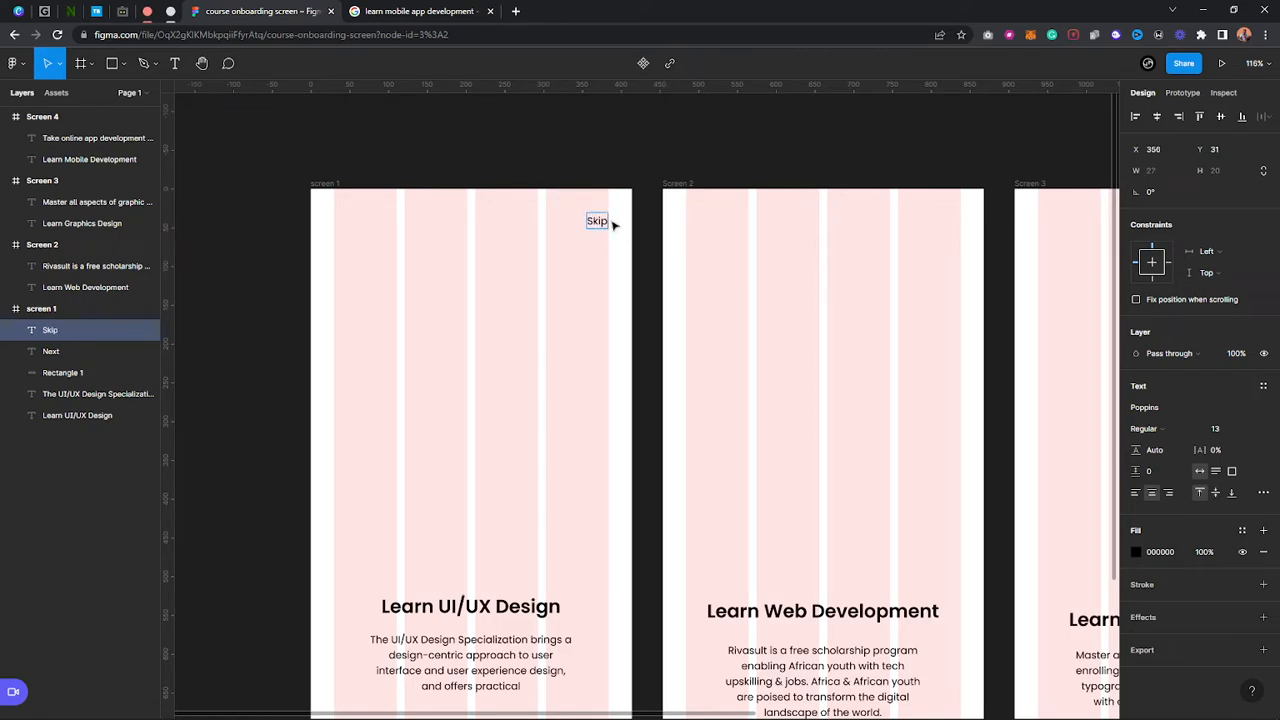
{"action": "key", "text": "Escape"}
{"action": "left_click", "coordinate": [556, 297]}
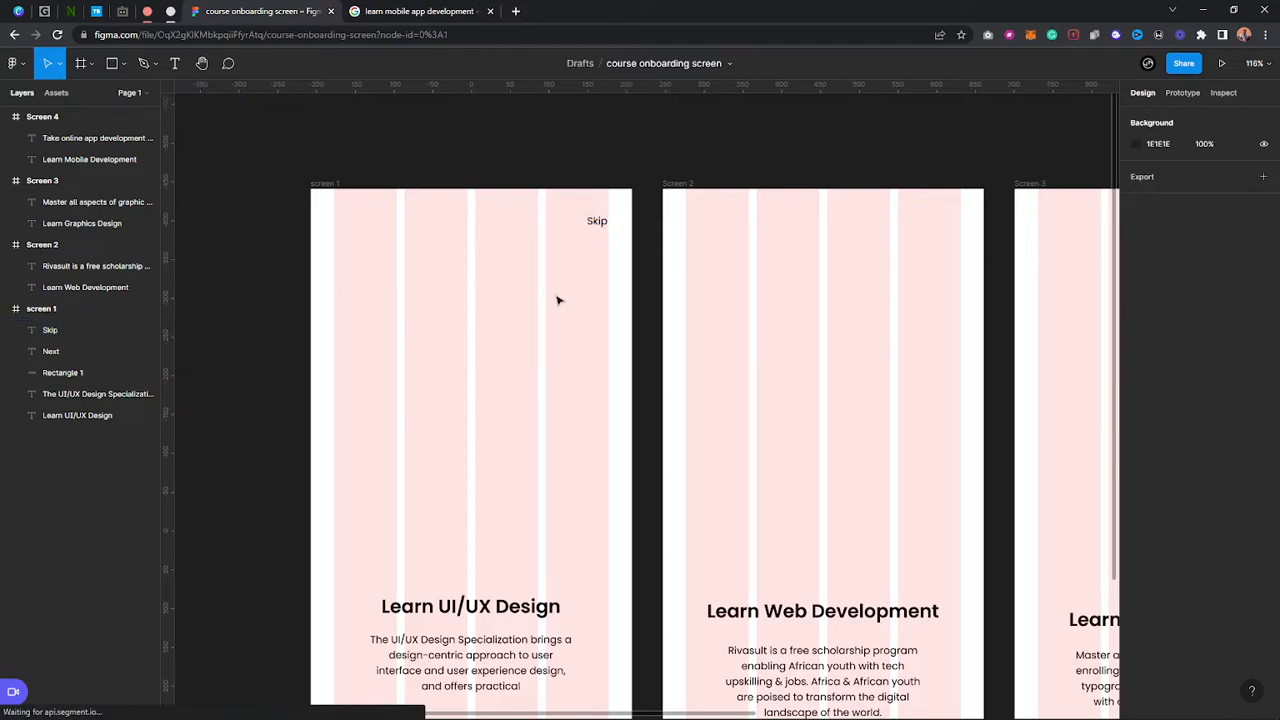
Move screen 1's description down to Y 580 and add a horizontal ruler guide level with its first line
{"action": "scroll", "coordinate": [554, 295], "scroll_direction": "down", "scroll_amount": 3}
{"action": "scroll", "coordinate": [554, 295], "scroll_direction": "down", "scroll_amount": 2}
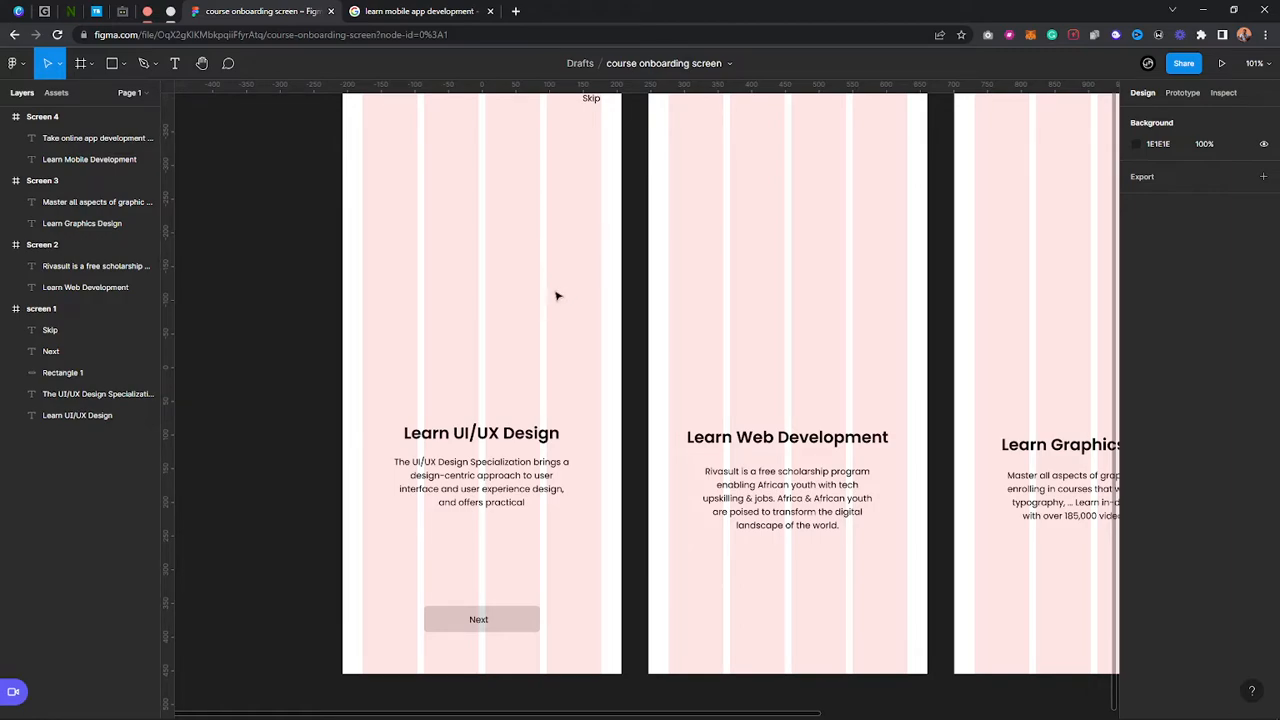
{"action": "scroll", "coordinate": [557, 296], "scroll_direction": "down", "scroll_amount": 2}
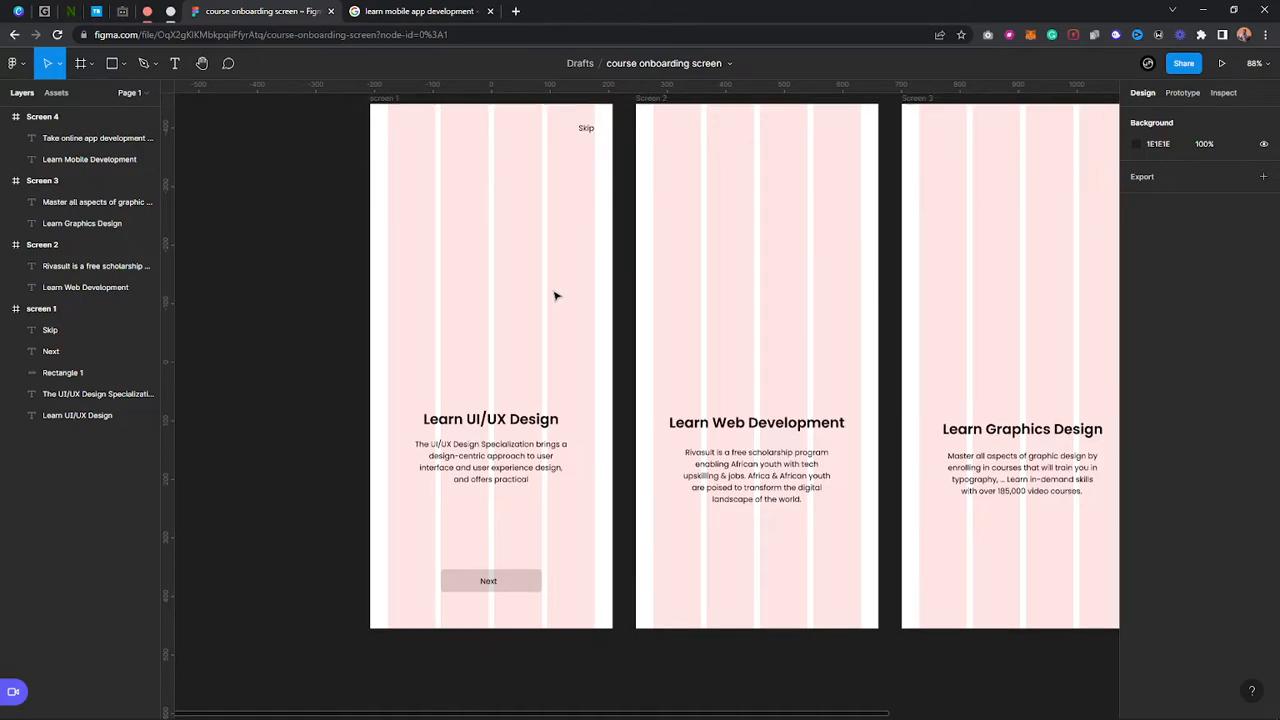
{"action": "scroll", "coordinate": [556, 283], "scroll_direction": "up", "scroll_amount": 1}
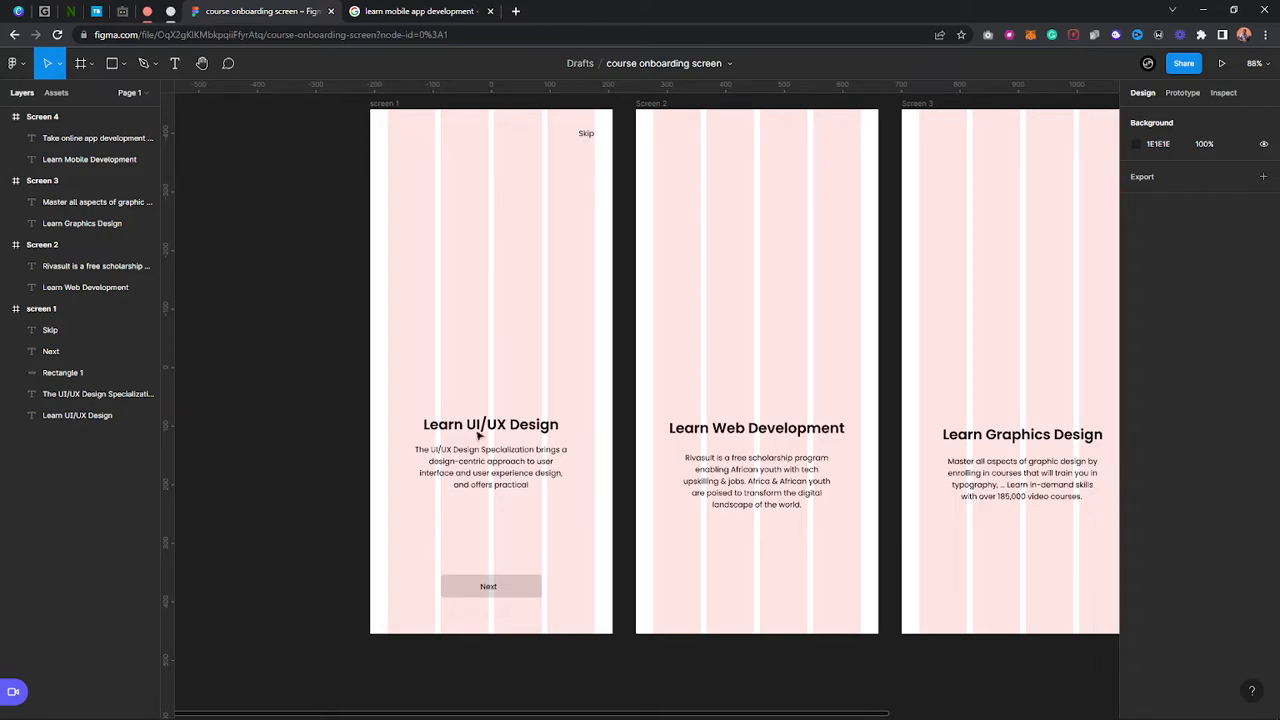
{"action": "left_click_drag", "start_coordinate": [494, 456], "coordinate": [494, 467]}
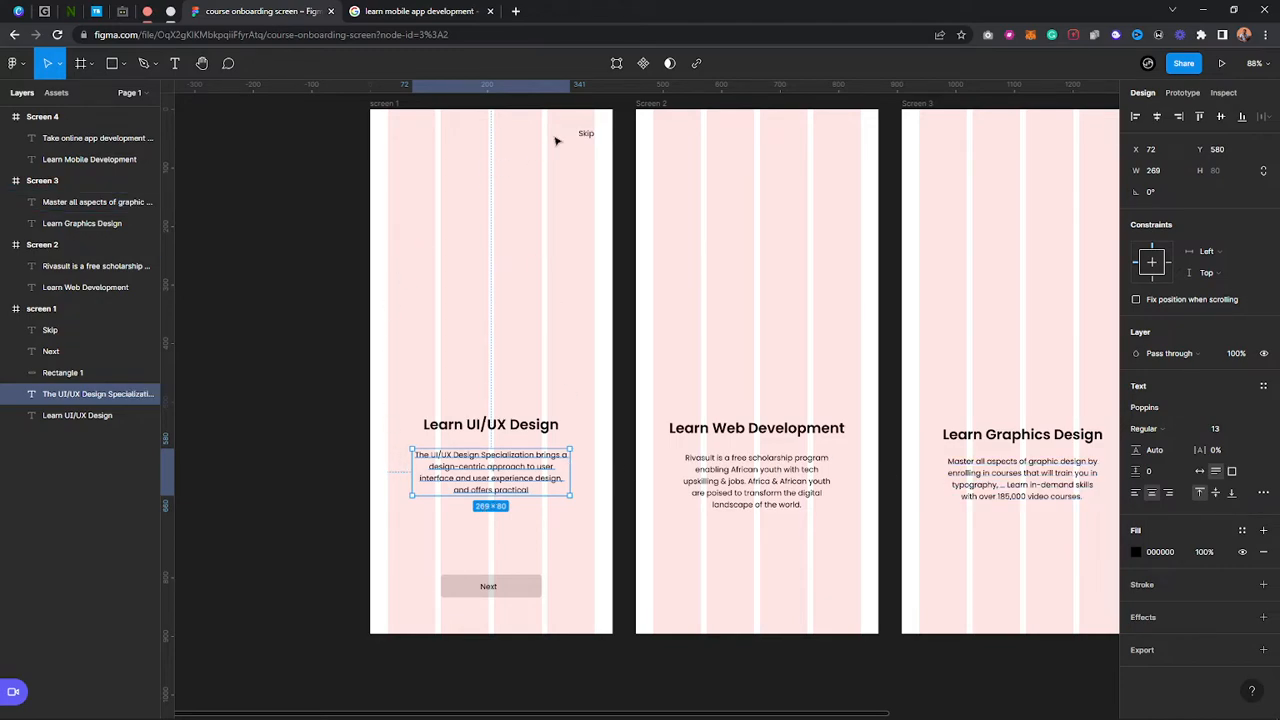
{"action": "left_click_drag", "start_coordinate": [624, 86], "coordinate": [653, 453]}
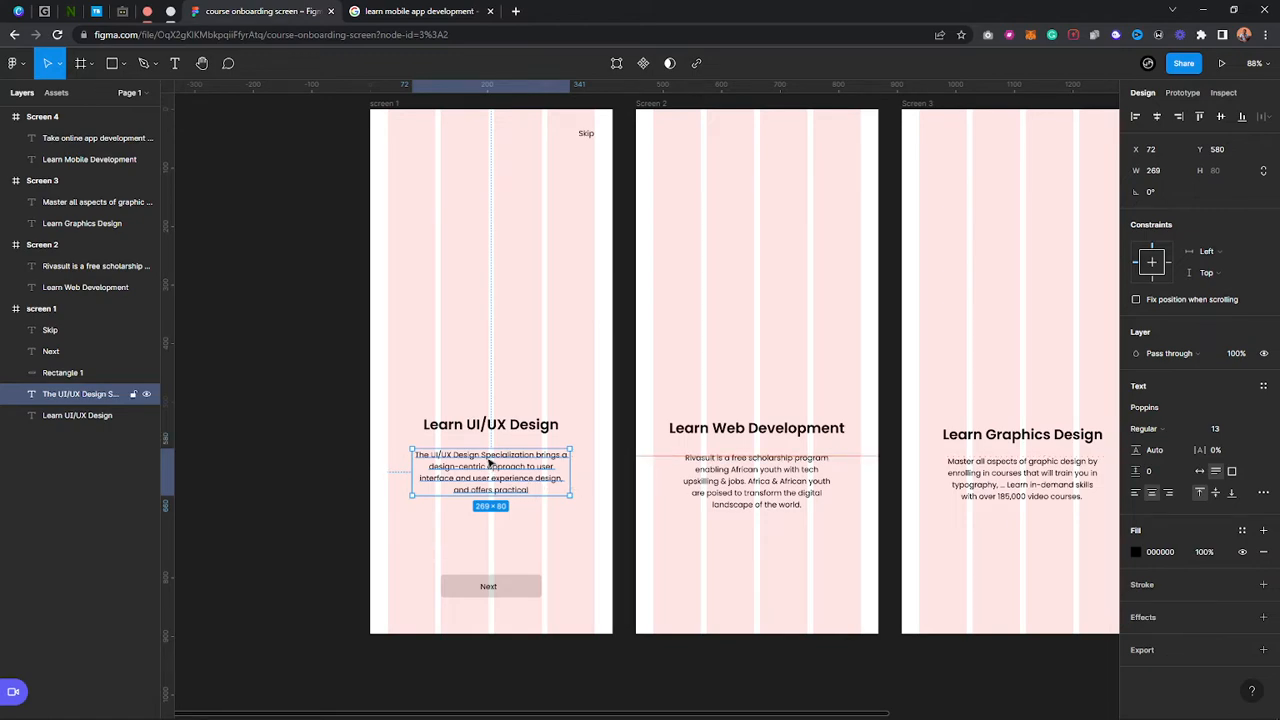
Move screen 1's course description down to Y 589
{"action": "key", "text": "Down"}
{"action": "key", "text": "Down"}
{"action": "key", "text": "Down"}
{"action": "key", "text": "Down"}
{"action": "key", "text": "Down"}
{"action": "key", "text": "Down"}
{"action": "key", "text": "Down"}
{"action": "key", "text": "Down"}
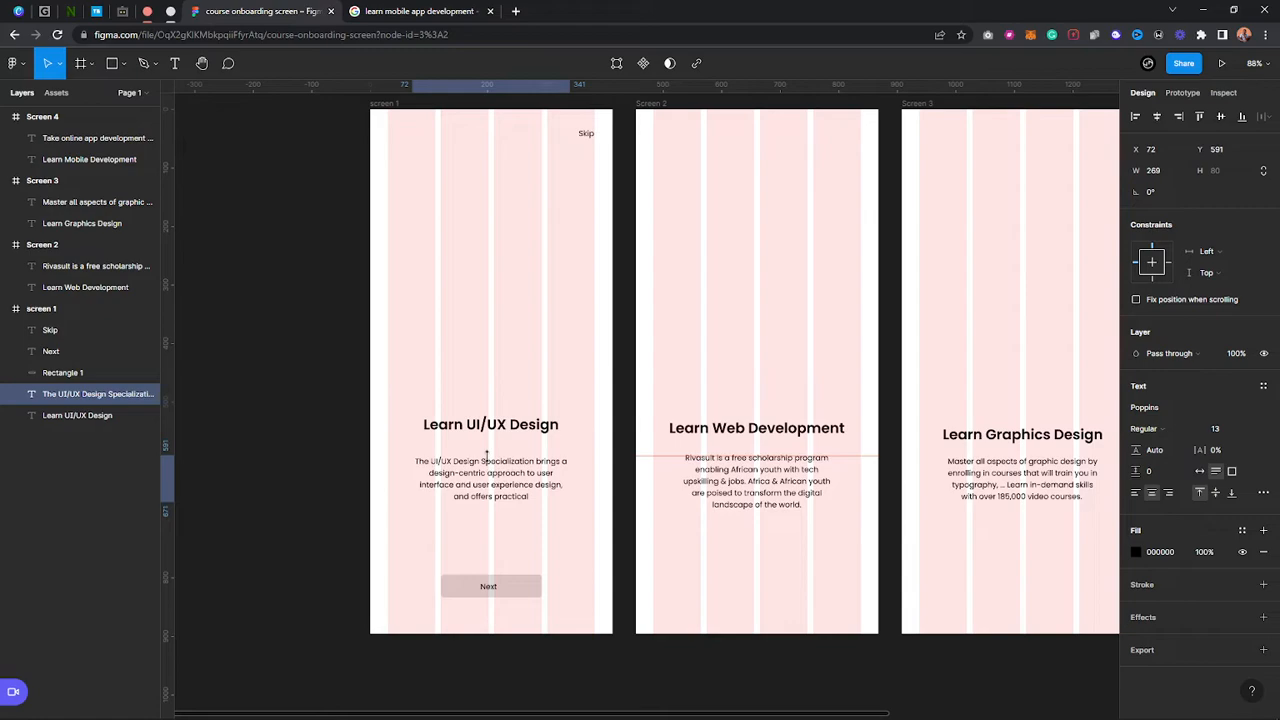
{"action": "key", "text": "Down"}
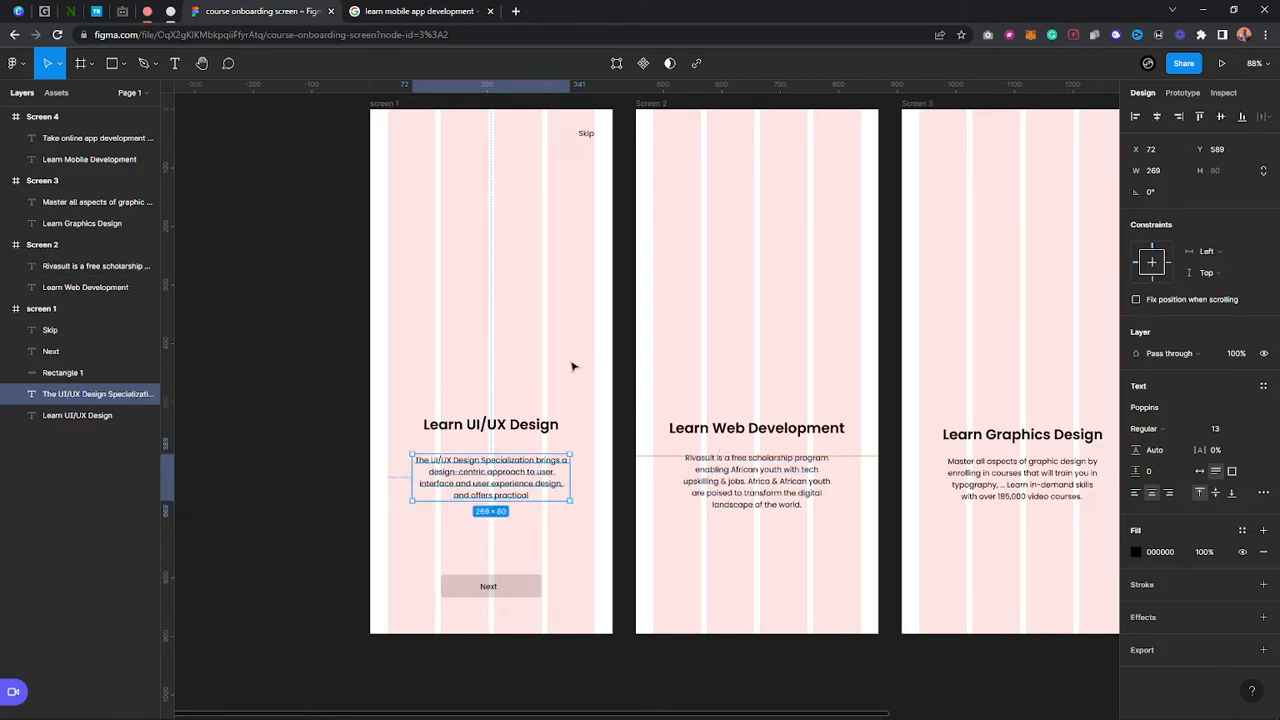
Remove the horizontal ruler guide that crosses screen 2 at its description
{"action": "left_click", "coordinate": [538, 392]}
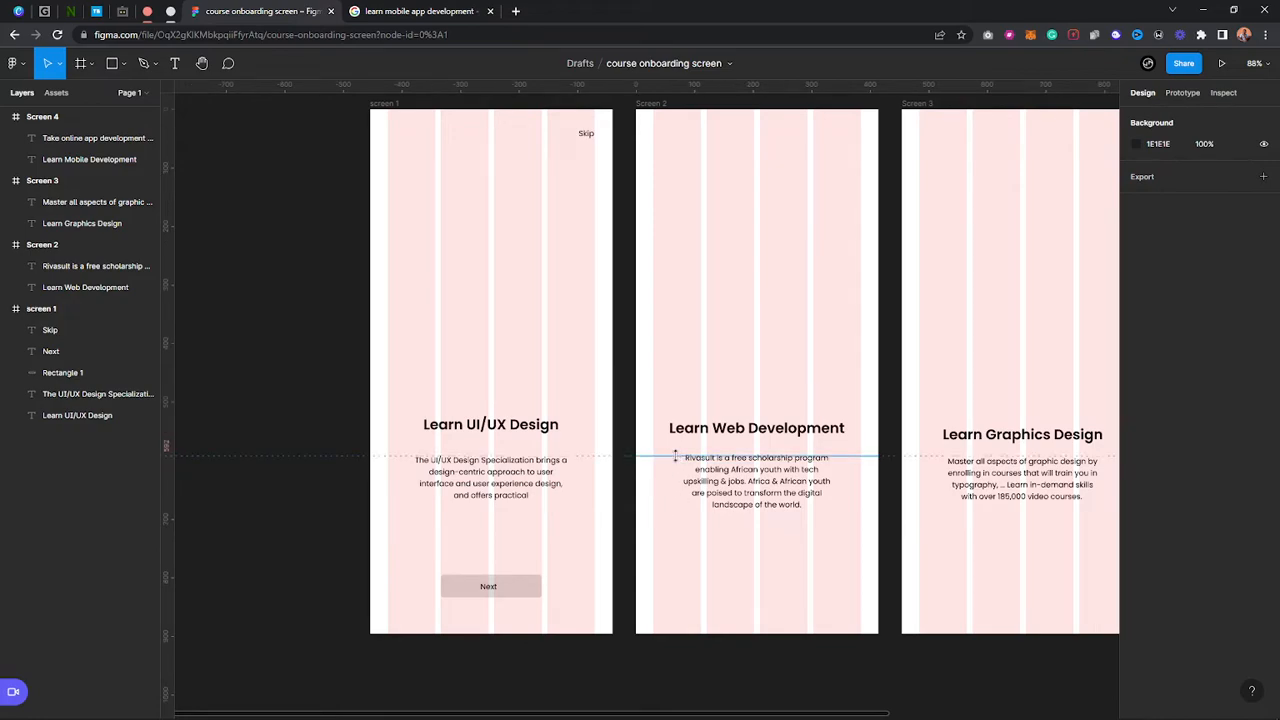
{"action": "left_click", "coordinate": [675, 456]}
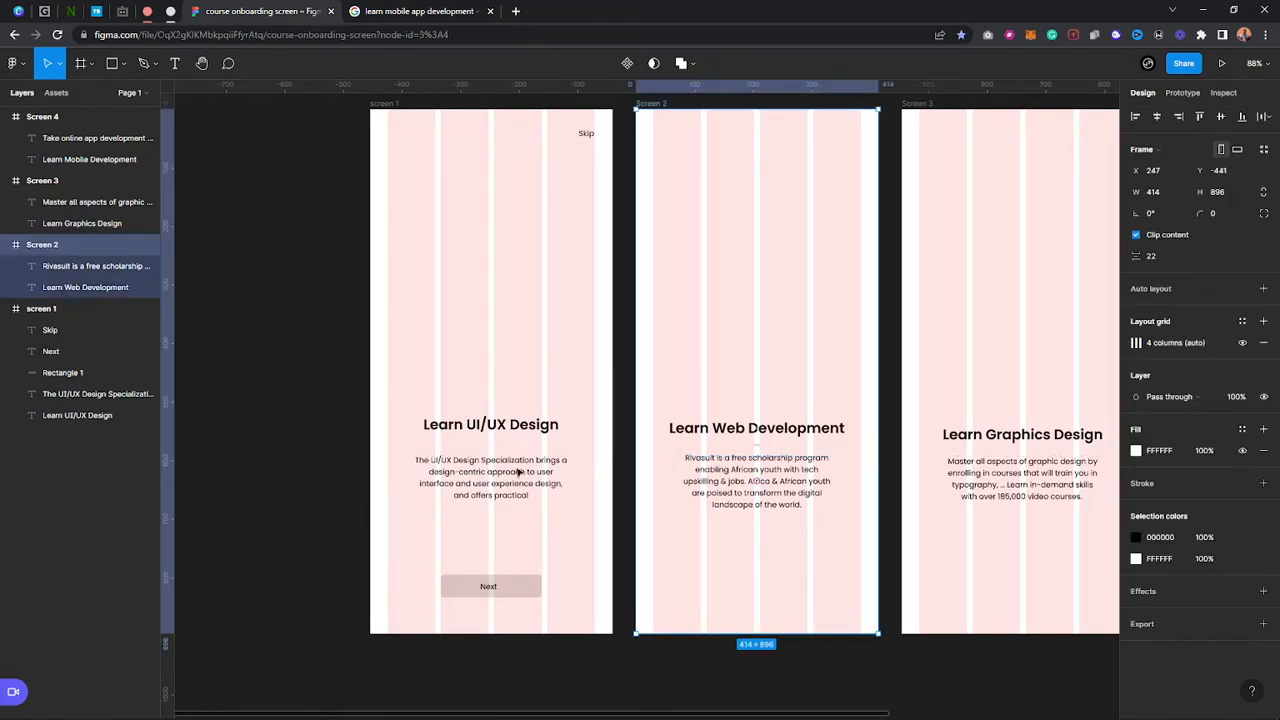
{"action": "left_click", "coordinate": [472, 252]}
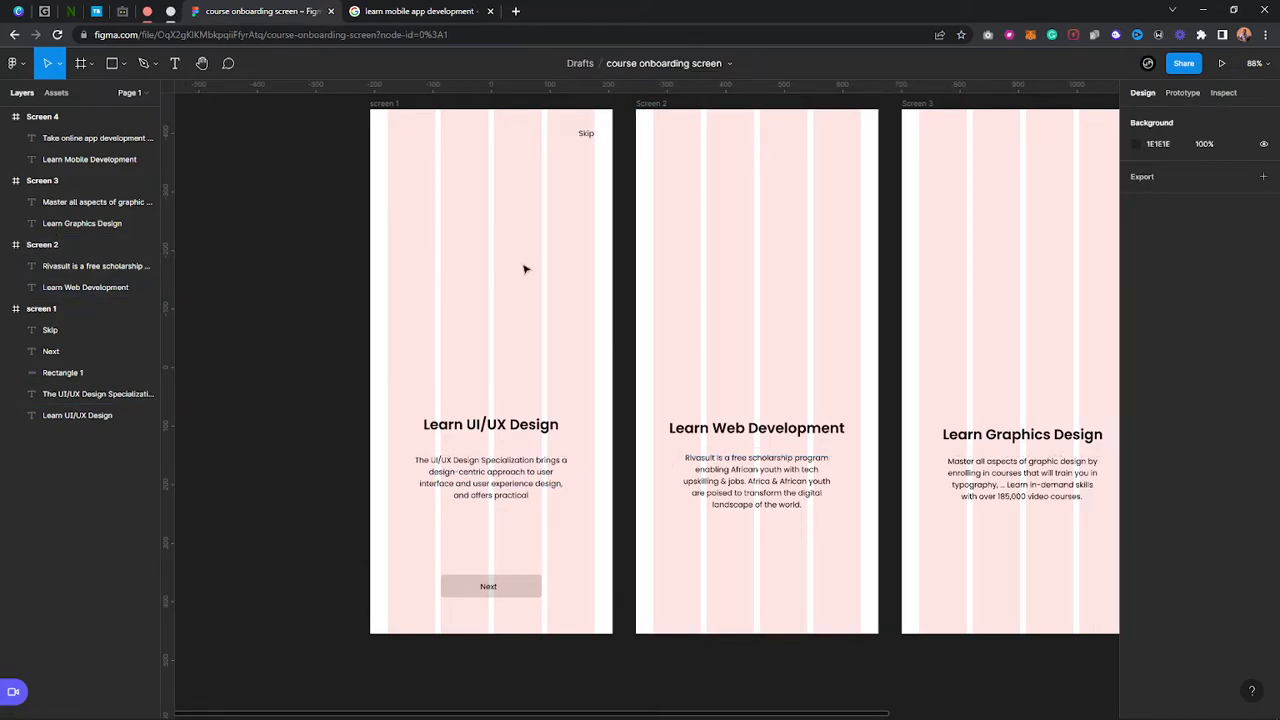
Move the Next button, rectangle and label together, over screen 1's last two grid columns at X 212, Y 794
{"action": "scroll", "coordinate": [434, 555], "scroll_direction": "down", "scroll_amount": 1}
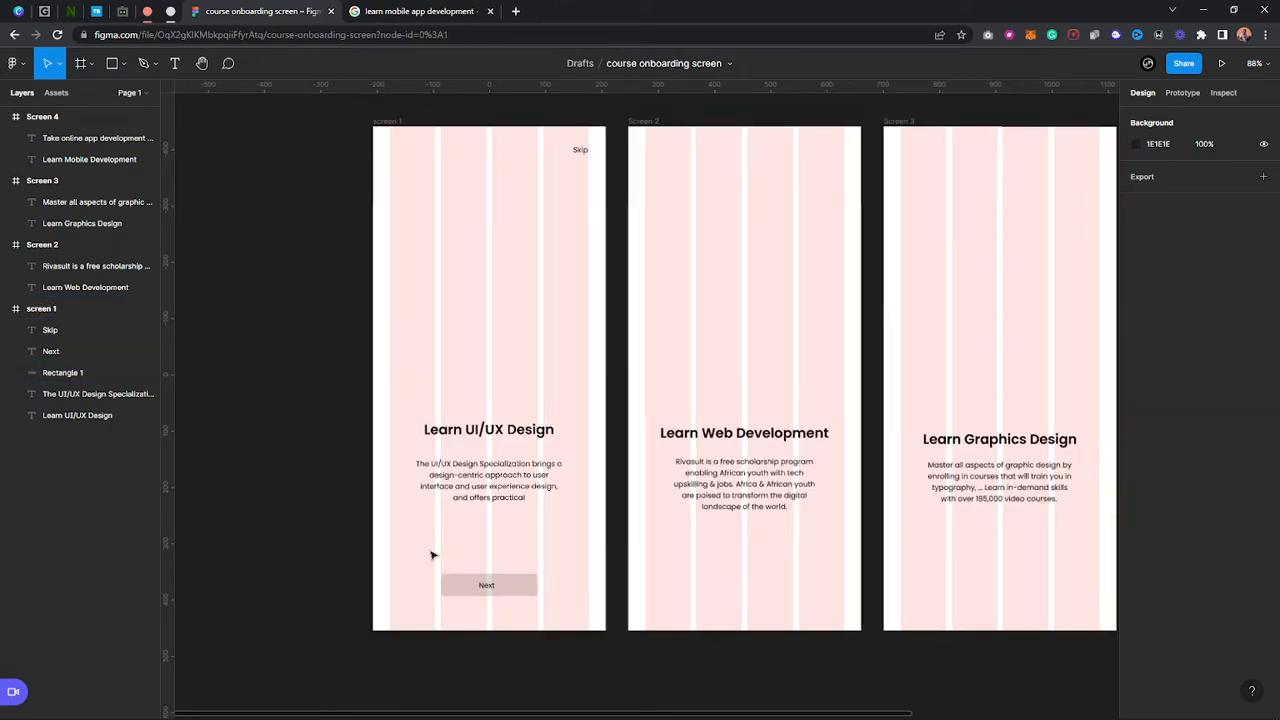
{"action": "scroll", "coordinate": [413, 605], "scroll_direction": "up", "scroll_amount": 3}
{"action": "left_click_drag", "start_coordinate": [432, 556], "coordinate": [572, 582]}
{"action": "left_click", "coordinate": [510, 581]}
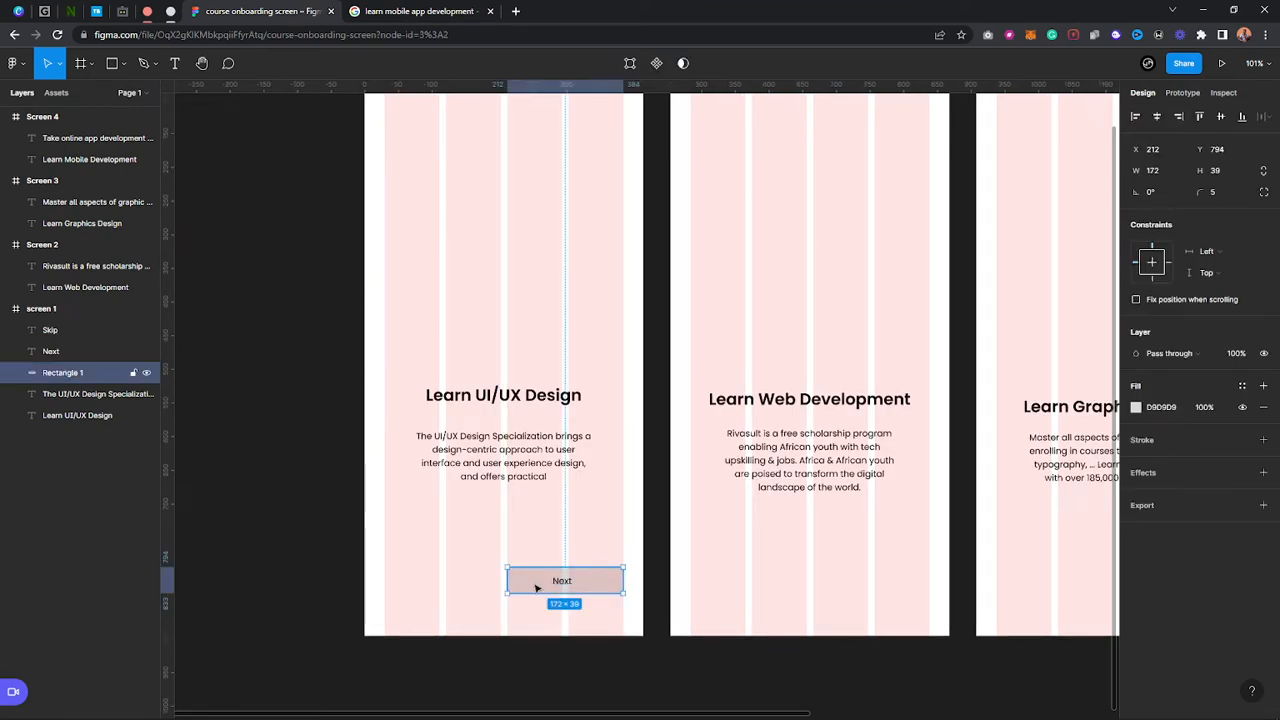
Duplicate the Next button onto screen 1's first two grid columns and change the copy's label to "Back"
{"action": "left_click", "coordinate": [557, 584]}
{"action": "left_click", "coordinate": [520, 582]}
{"action": "left_click_drag", "start_coordinate": [486, 553], "coordinate": [448, 581]}
{"action": "key", "text": "ctrl+d"}
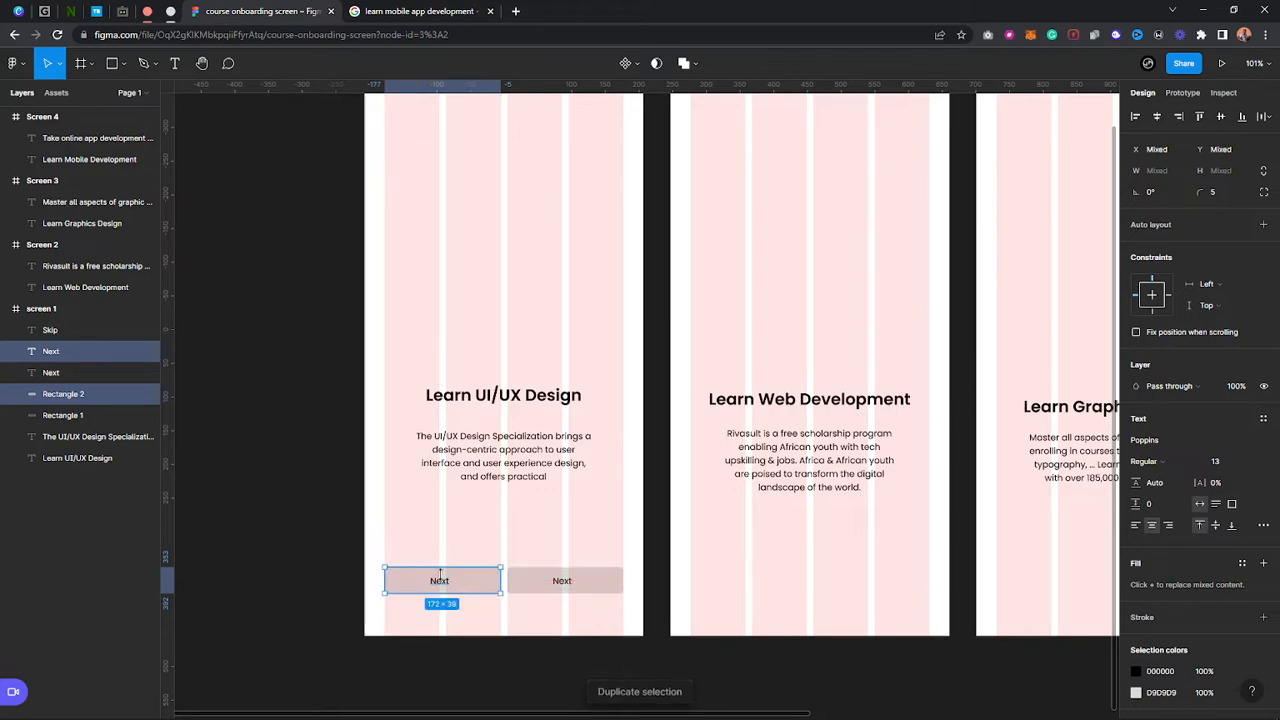
{"action": "left_click", "coordinate": [441, 583]}
{"action": "double_click", "coordinate": [440, 581]}
{"action": "type", "text": "Back"}
{"action": "key", "text": "Escape"}
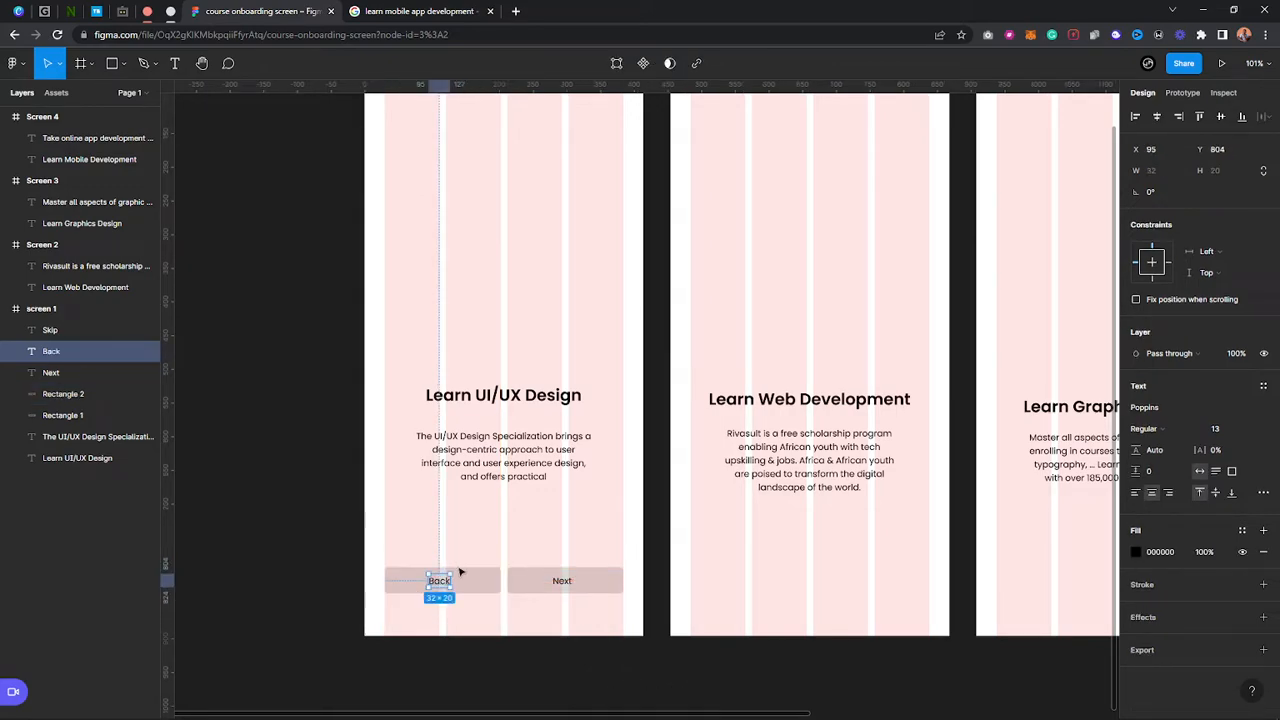
{"action": "left_click", "coordinate": [477, 565]}
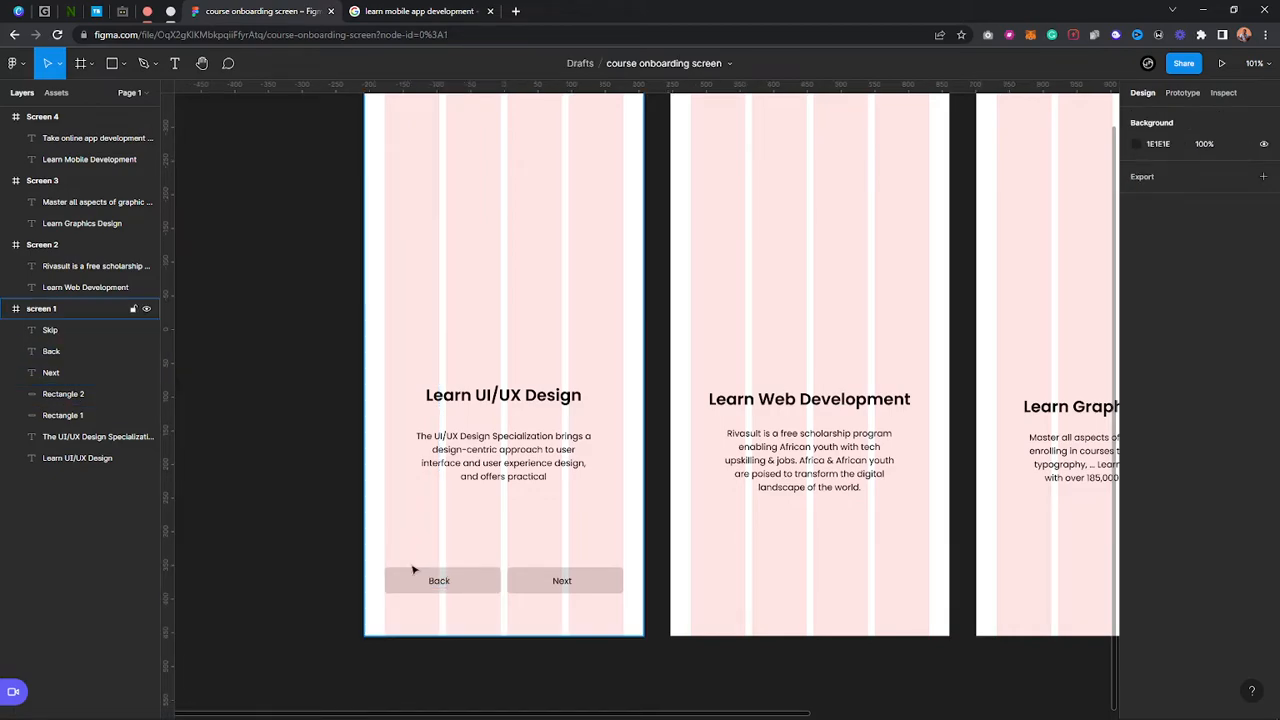
Examine screen 1's Back and Next buttons and compare the layout with the other three screens
{"action": "scroll", "coordinate": [406, 551], "scroll_direction": "down", "scroll_amount": 1}
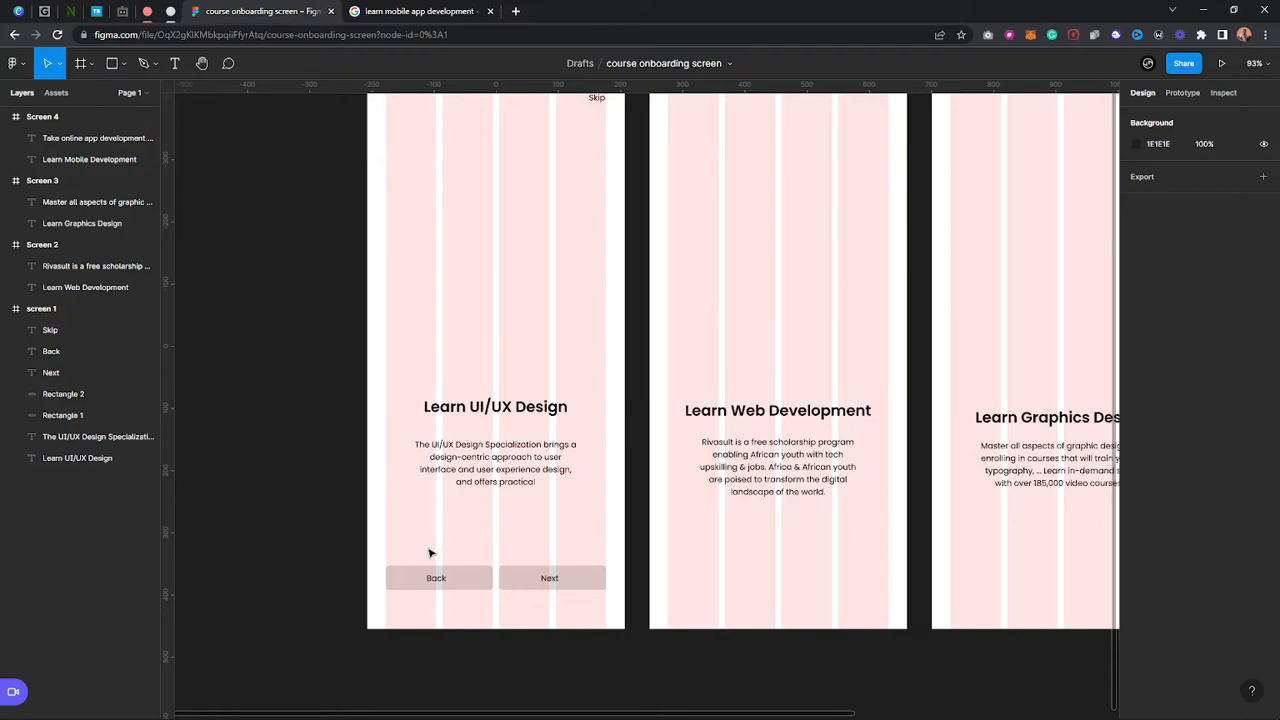
{"action": "scroll", "coordinate": [431, 553], "scroll_direction": "down", "scroll_amount": 1}
{"action": "left_click_drag", "start_coordinate": [437, 534], "coordinate": [515, 562]}
{"action": "scroll", "coordinate": [540, 587], "scroll_direction": "up", "scroll_amount": 1}
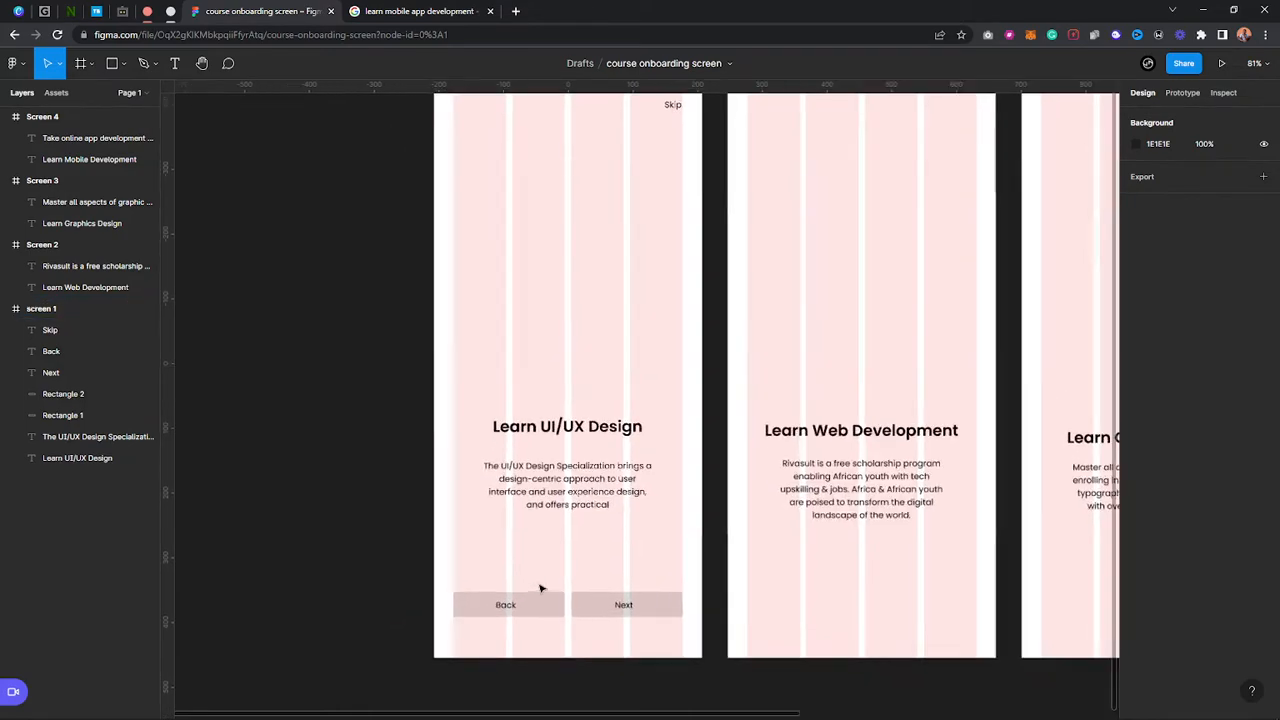
{"action": "scroll", "coordinate": [540, 587], "scroll_direction": "up", "scroll_amount": 3}
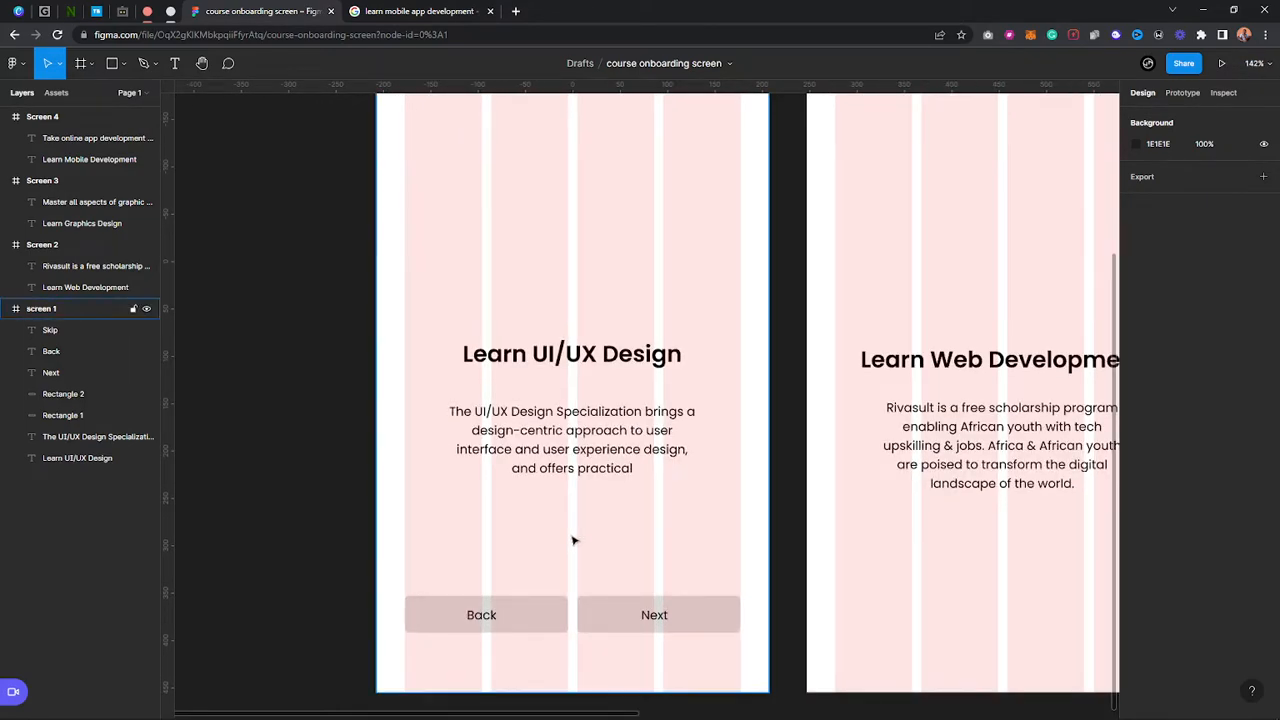
{"action": "scroll", "coordinate": [572, 540], "scroll_direction": "down", "scroll_amount": 5}
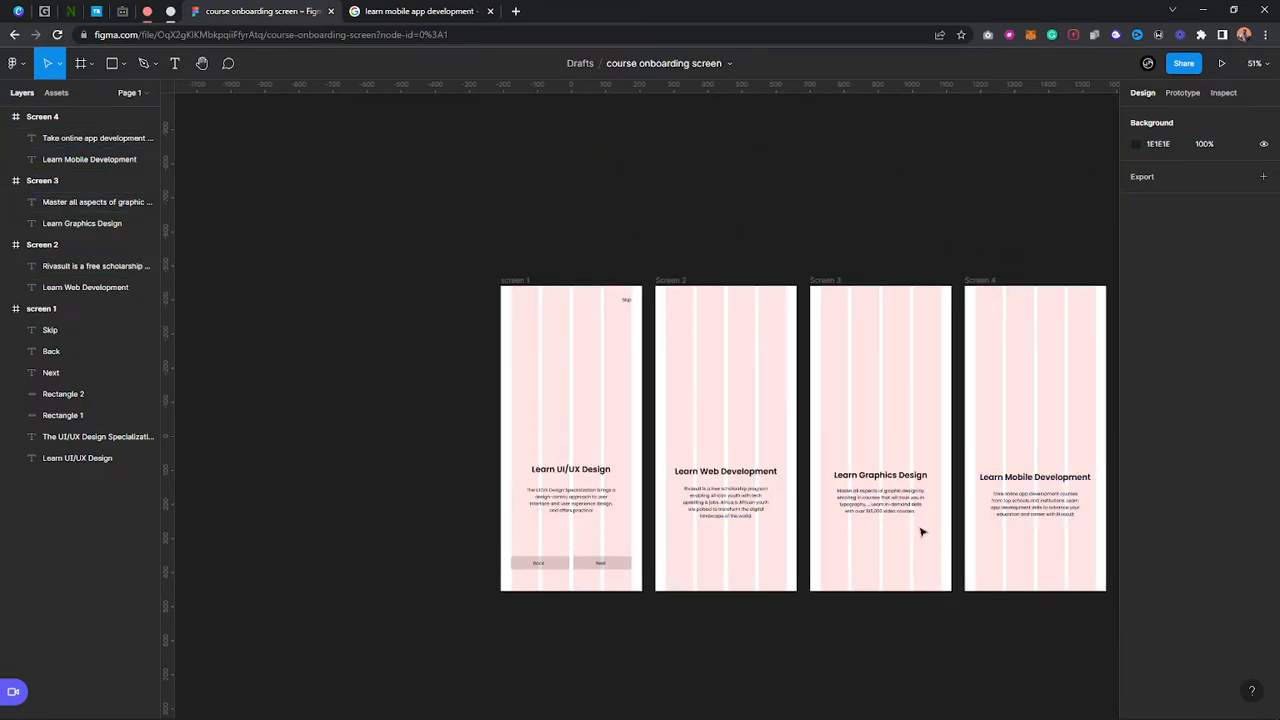
{"action": "scroll", "coordinate": [571, 549], "scroll_direction": "up", "scroll_amount": 4}
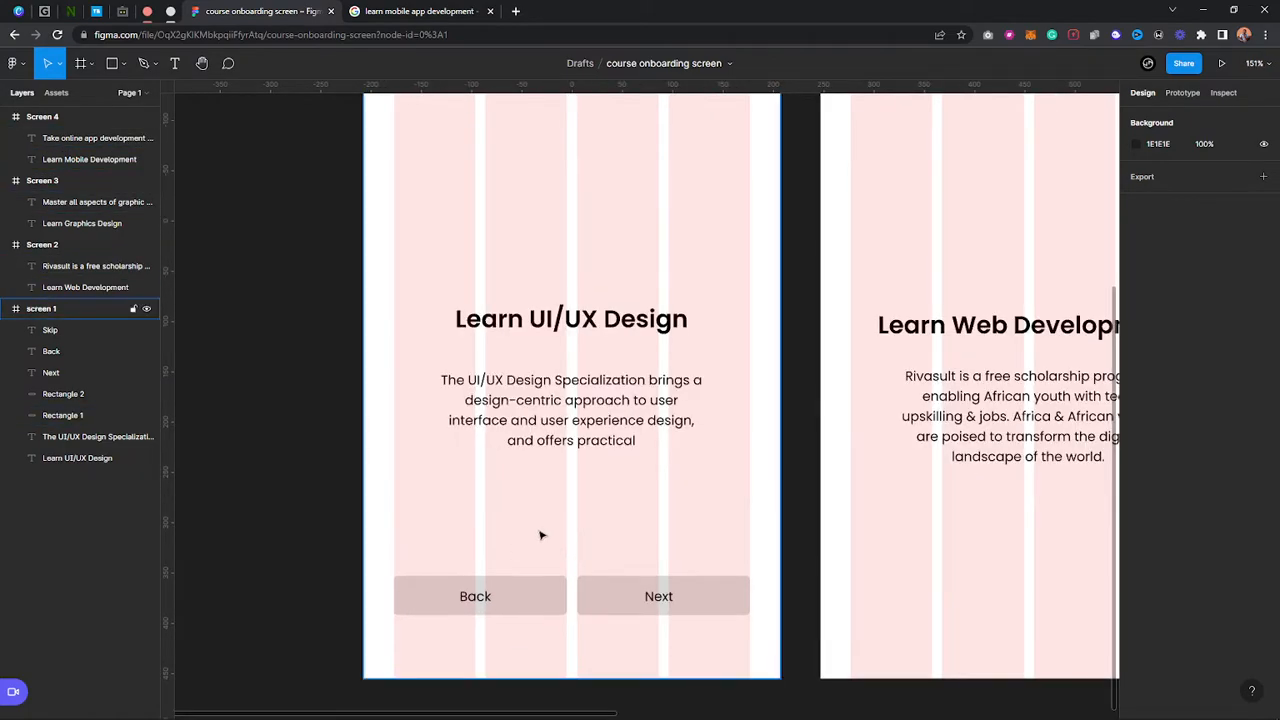
{"action": "scroll", "coordinate": [540, 535], "scroll_direction": "up", "scroll_amount": 2}
{"action": "scroll", "coordinate": [528, 551], "scroll_direction": "up", "scroll_amount": 1}
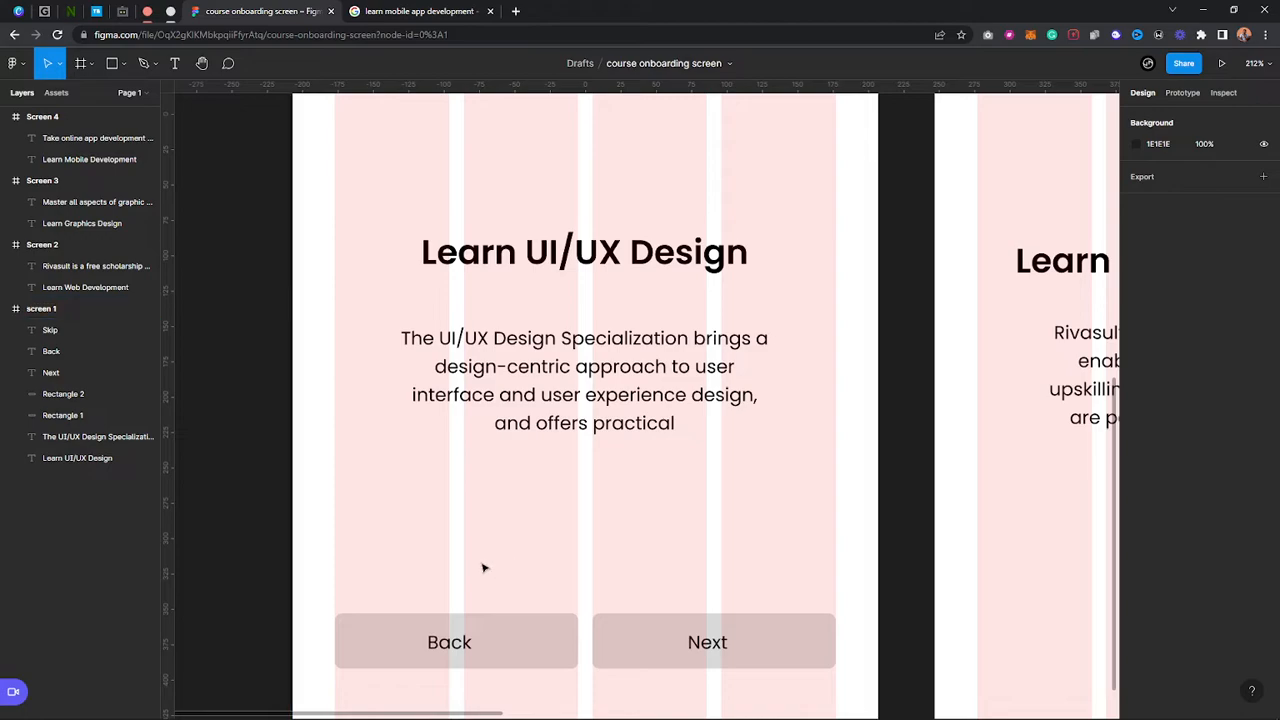
Draw a thin bar about 59 × 7 between screen 1's description and buttons, and delete the trial circle drawn beside it
{"action": "scroll", "coordinate": [486, 568], "scroll_direction": "up", "scroll_amount": 2}
{"action": "scroll", "coordinate": [520, 569], "scroll_direction": "up", "scroll_amount": 1}
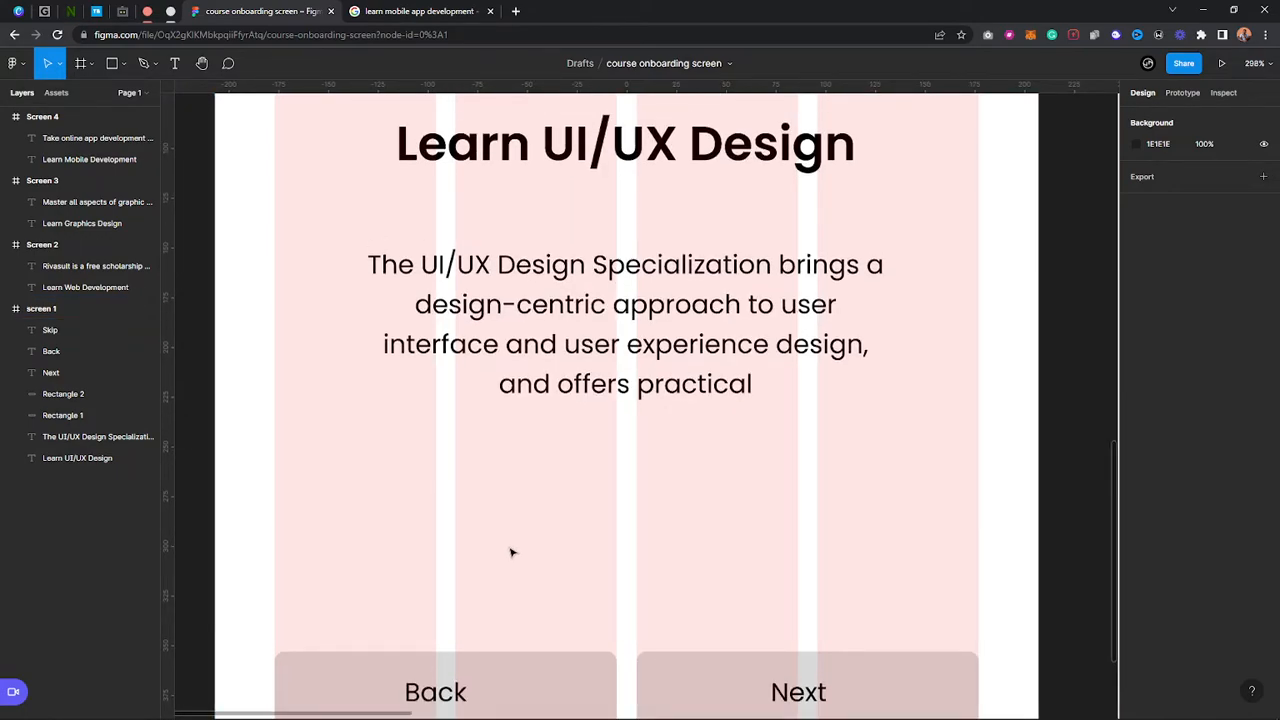
{"action": "key", "text": "o"}
{"action": "mouse_move", "coordinate": [513, 518]}
{"action": "left_mouse_down"}
{"action": "mouse_move", "coordinate": [557, 560]}
{"action": "mouse_move", "coordinate": [545, 548]}
{"action": "mouse_move", "coordinate": [722, 566]}
{"action": "mouse_move", "coordinate": [654, 554]}
{"action": "mouse_move", "coordinate": [634, 569]}
{"action": "left_mouse_up"}
{"action": "key", "text": "r"}
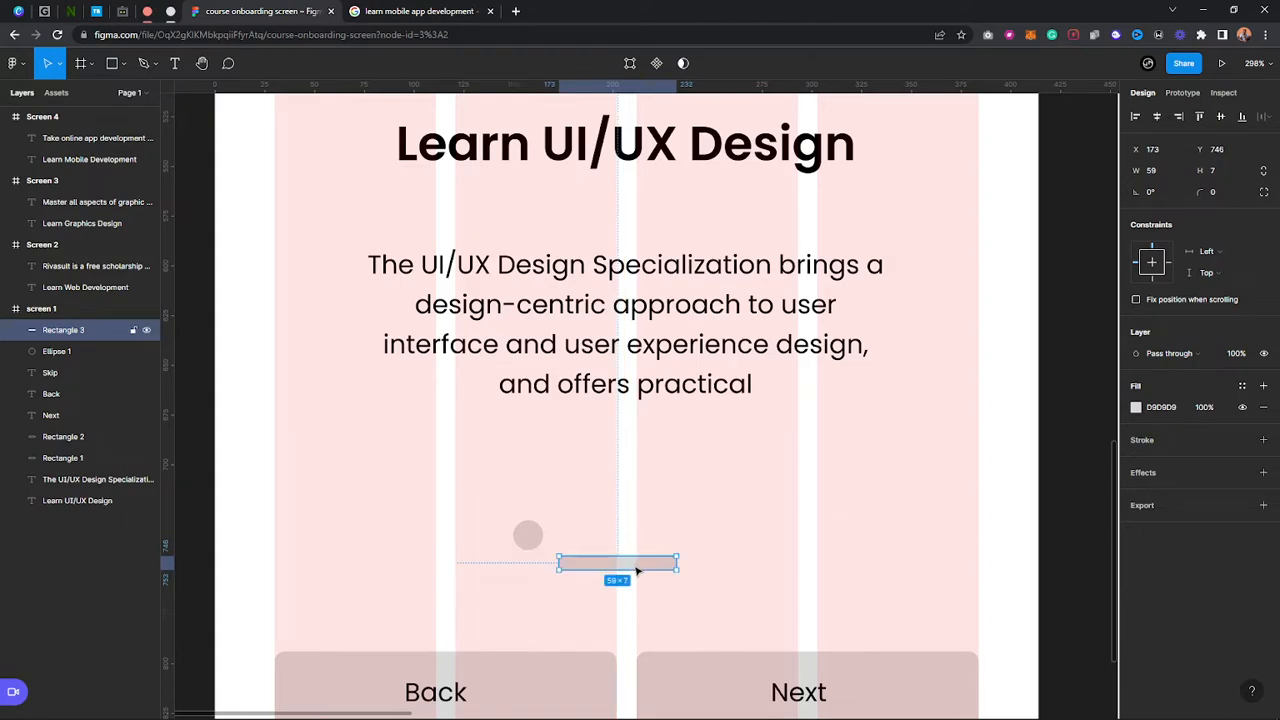
{"action": "left_click", "coordinate": [526, 534]}
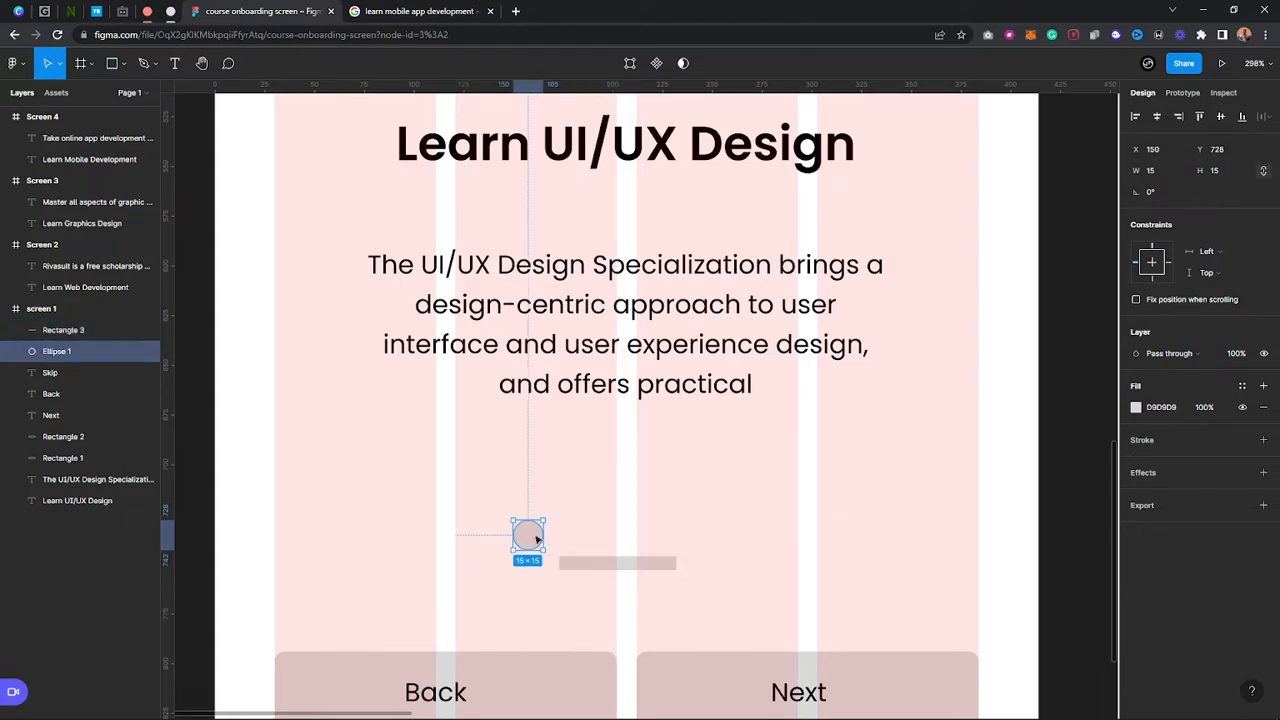
{"action": "key", "text": "Delete"}
Set the thin bar's corner radius to 10 and adjust it to height 6 at about X 143, Y 723
{"action": "left_click", "coordinate": [611, 567]}
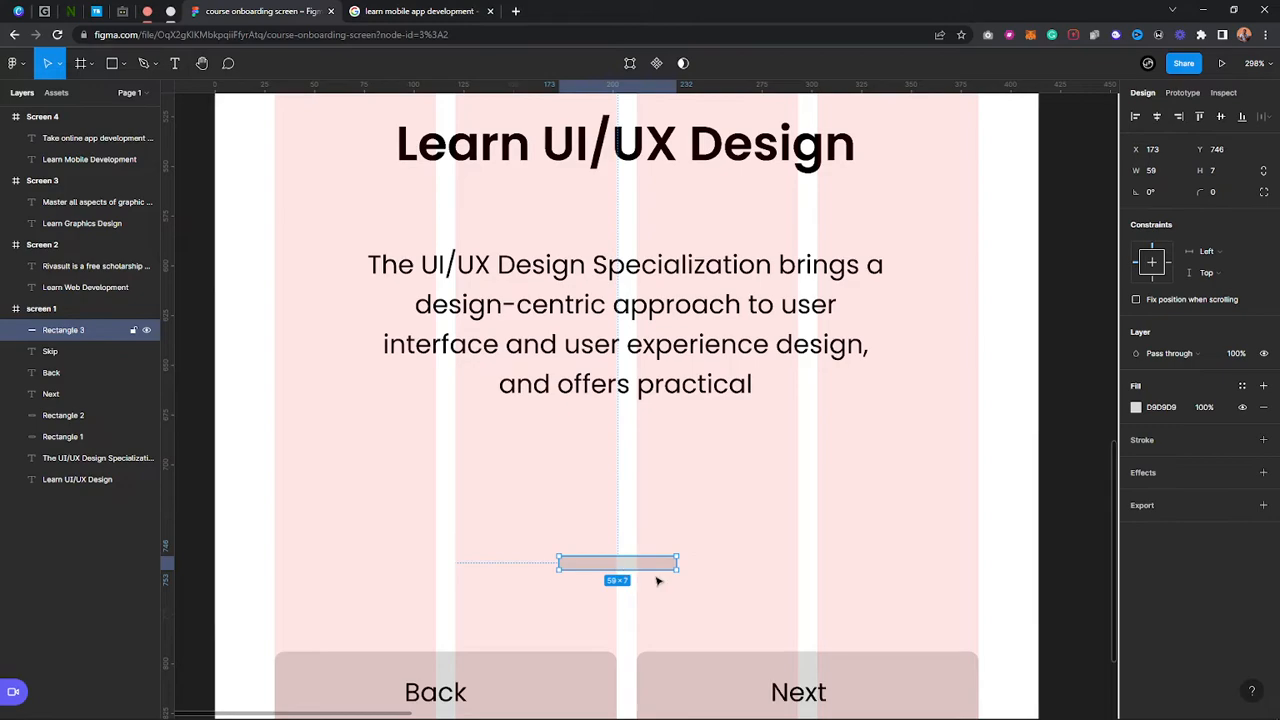
{"action": "left_click", "coordinate": [1225, 193]}
{"action": "key", "text": "Return"}
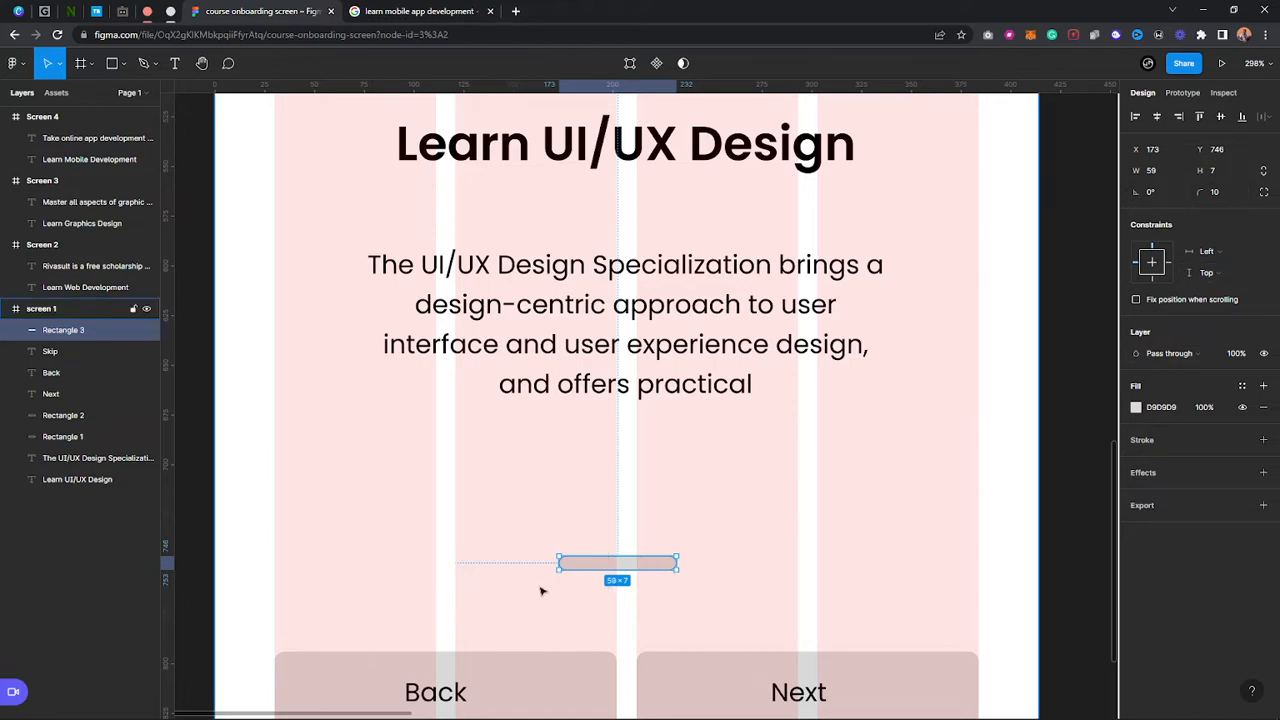
{"action": "scroll", "coordinate": [540, 590], "scroll_direction": "up", "scroll_amount": 5}
{"action": "left_click_drag", "start_coordinate": [729, 544], "coordinate": [550, 452]}
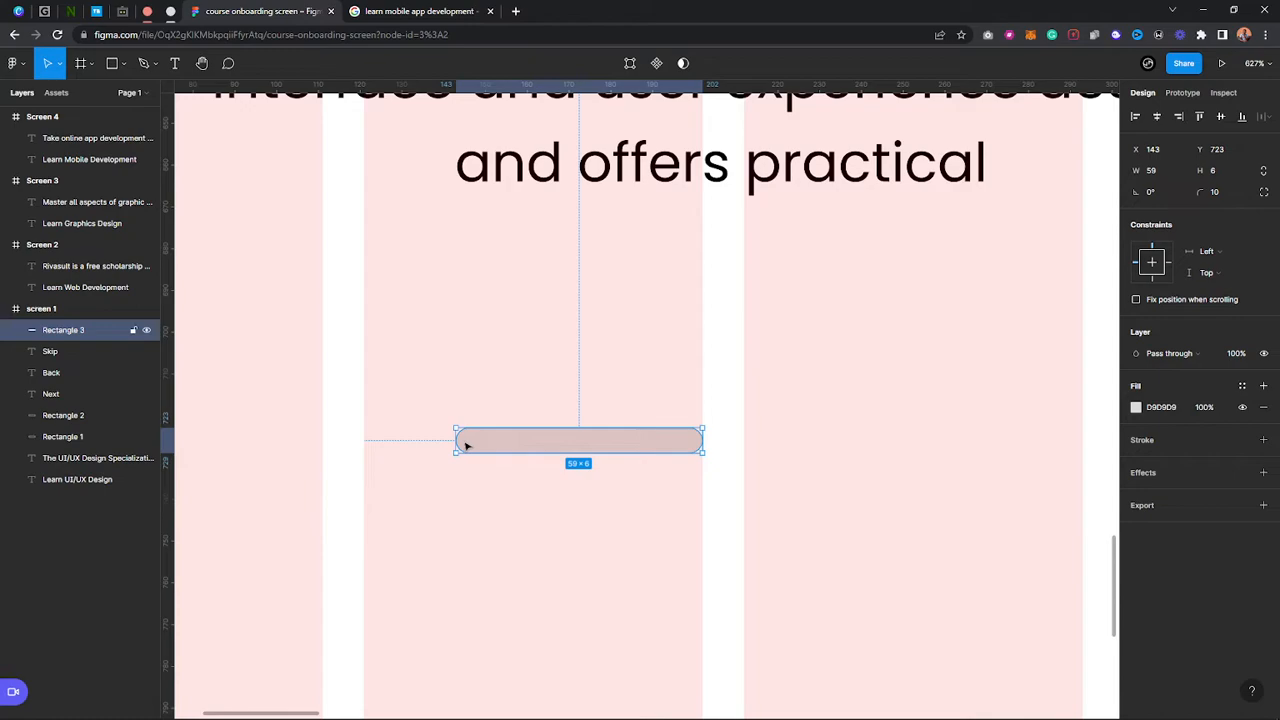
Shorten the bar and duplicate it within the second grid column, with the copy about 39 wide at X 163, Y 721
{"action": "left_click_drag", "start_coordinate": [456, 441], "coordinate": [632, 440]}
{"action": "key", "text": "ctrl+d"}
{"action": "left_click", "coordinate": [503, 442]}
{"action": "mouse_move", "coordinate": [536, 430]}
{"action": "left_mouse_down"}
{"action": "mouse_move", "coordinate": [520, 432]}
{"action": "mouse_move", "coordinate": [538, 432]}
{"action": "left_mouse_up"}
{"action": "left_click", "coordinate": [540, 434]}
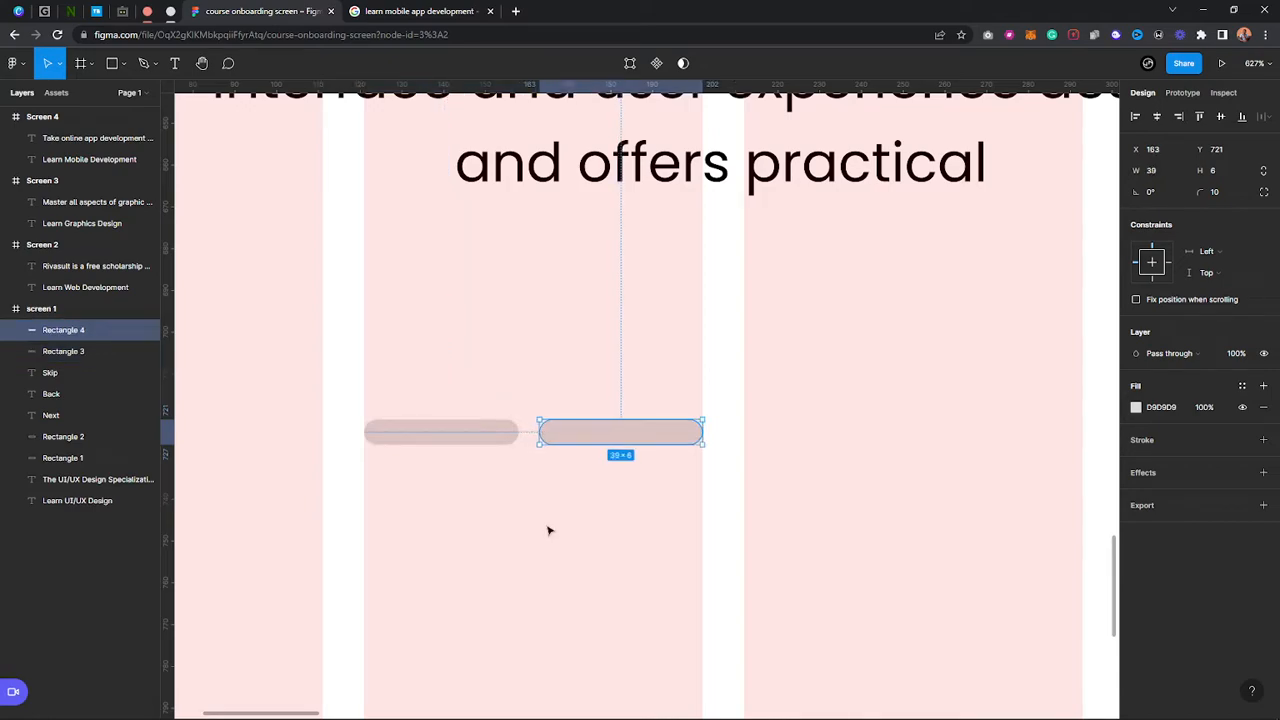
Shorten the first bar in the second grid column to a width of 35
{"action": "scroll", "coordinate": [554, 543], "scroll_direction": "down", "scroll_amount": 3}
{"action": "scroll", "coordinate": [560, 544], "scroll_direction": "down", "scroll_amount": 1}
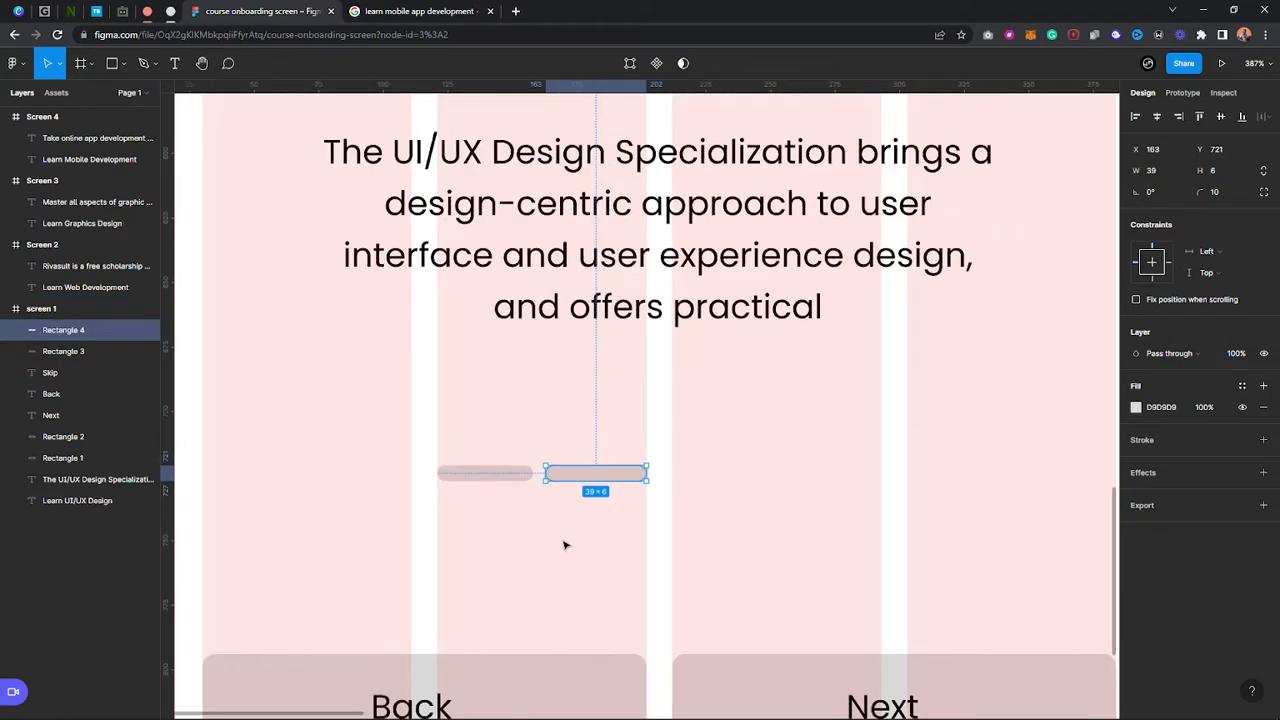
{"action": "left_click", "coordinate": [517, 476]}
{"action": "key", "text": "ctrl+z"}
{"action": "left_click_drag", "start_coordinate": [535, 473], "coordinate": [528, 473]}
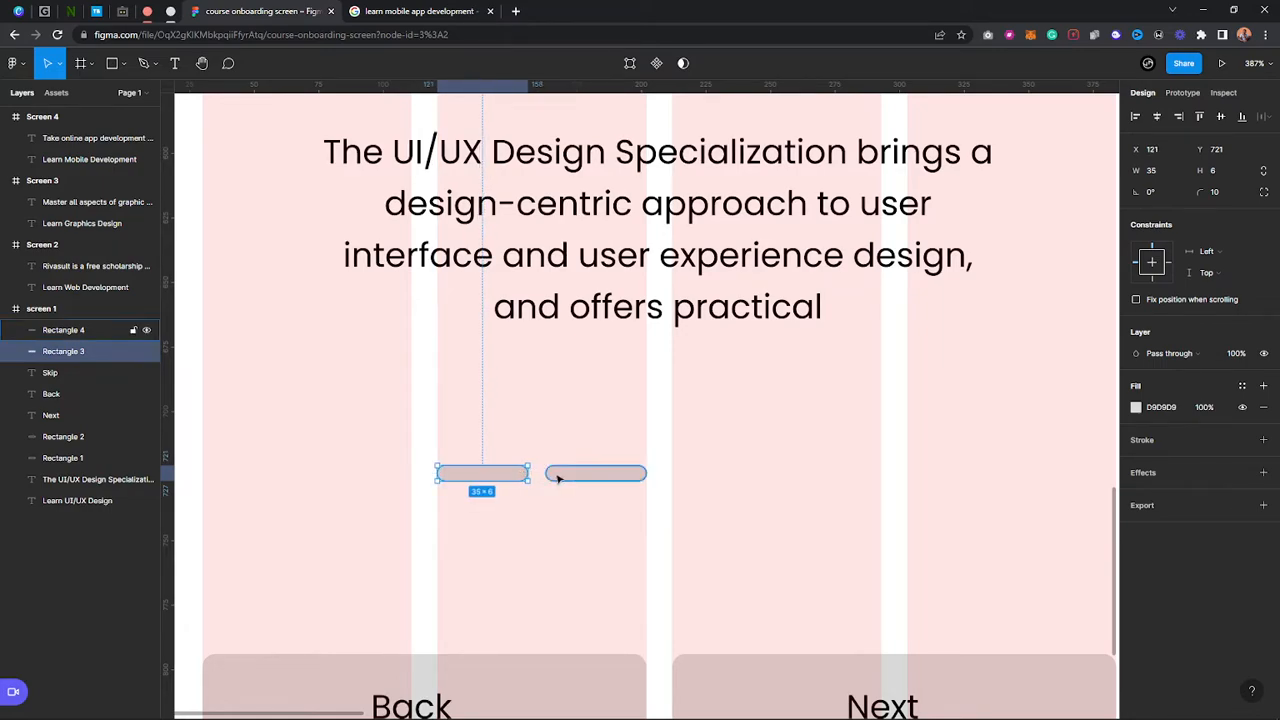
Replace the 39-wide bar with a duplicate of the first bar, placed at X 167, Y 721 against the column's right edge
{"action": "left_click", "coordinate": [556, 477]}
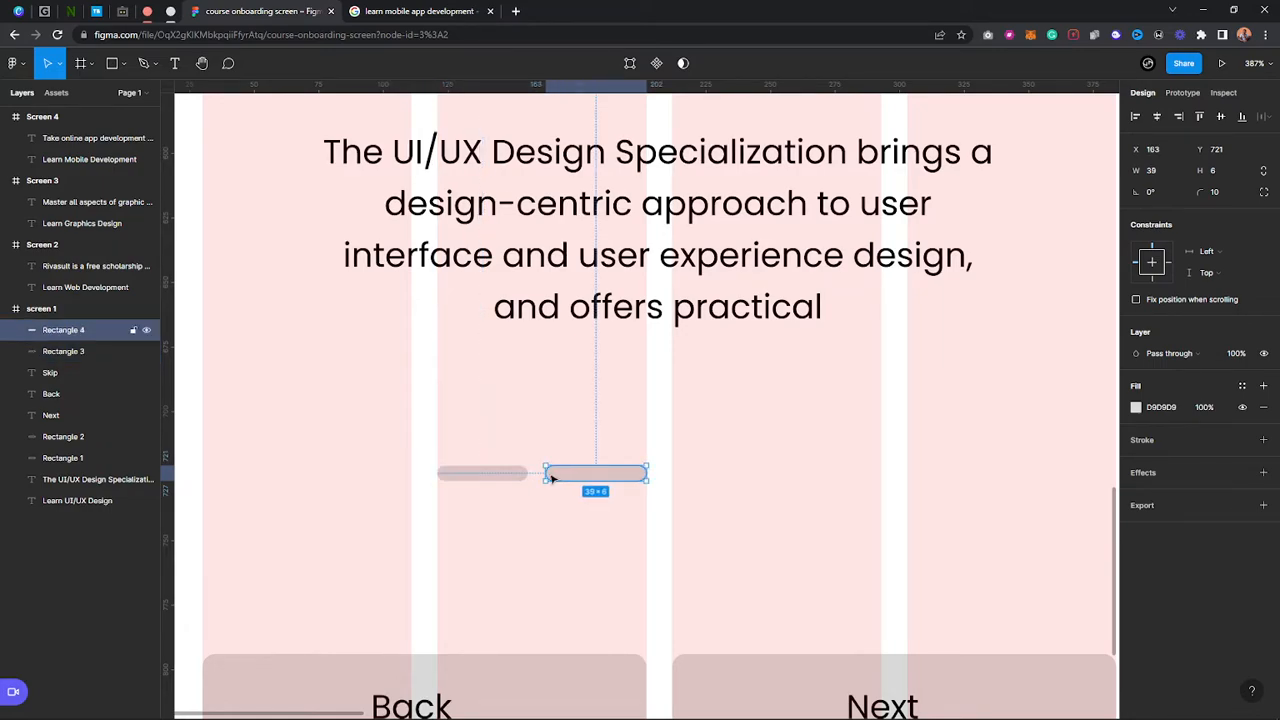
{"action": "key", "text": "Delete"}
{"action": "left_click", "coordinate": [483, 475]}
{"action": "key", "text": "ctrl+d"}
{"action": "left_click_drag", "start_coordinate": [482, 475], "coordinate": [598, 479]}
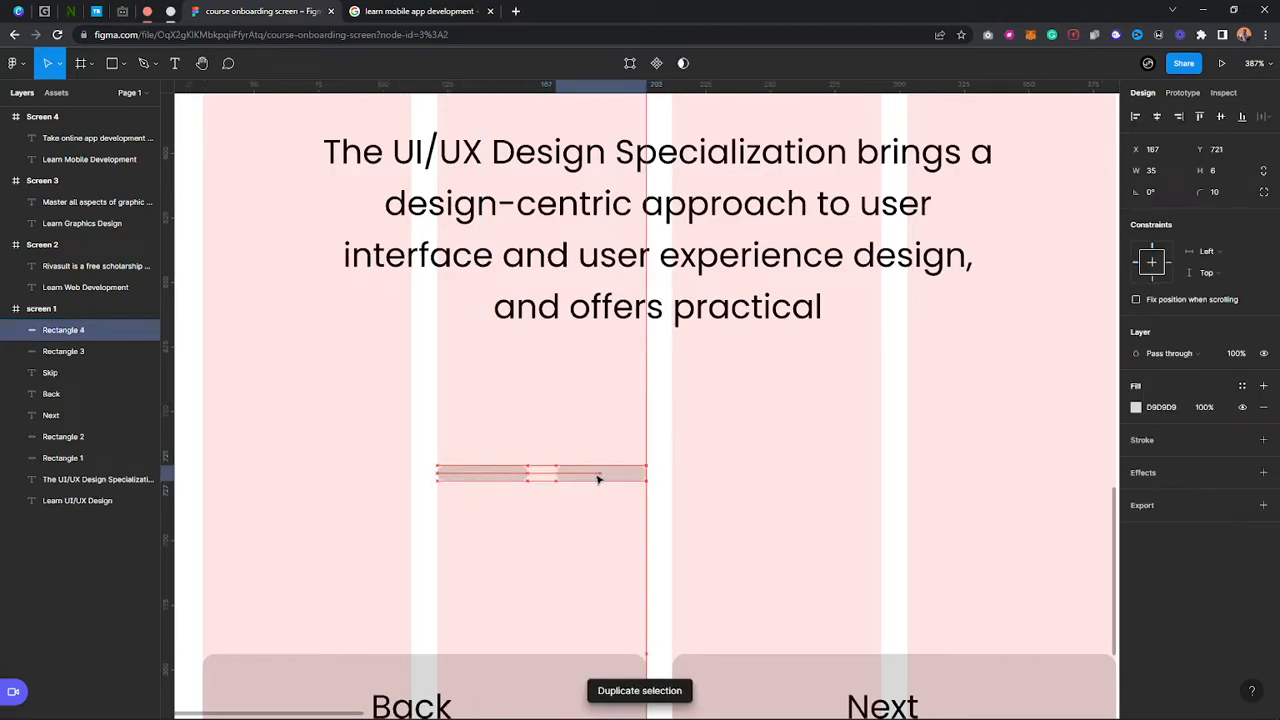
Duplicate the pair of bars into the third grid column to make a row of four indicators
{"action": "left_click_drag", "start_coordinate": [660, 530], "coordinate": [463, 446]}
{"action": "key", "text": "ctrl+d"}
{"action": "left_click_drag", "start_coordinate": [503, 485], "coordinate": [730, 481]}
{"action": "left_click", "coordinate": [651, 491]}
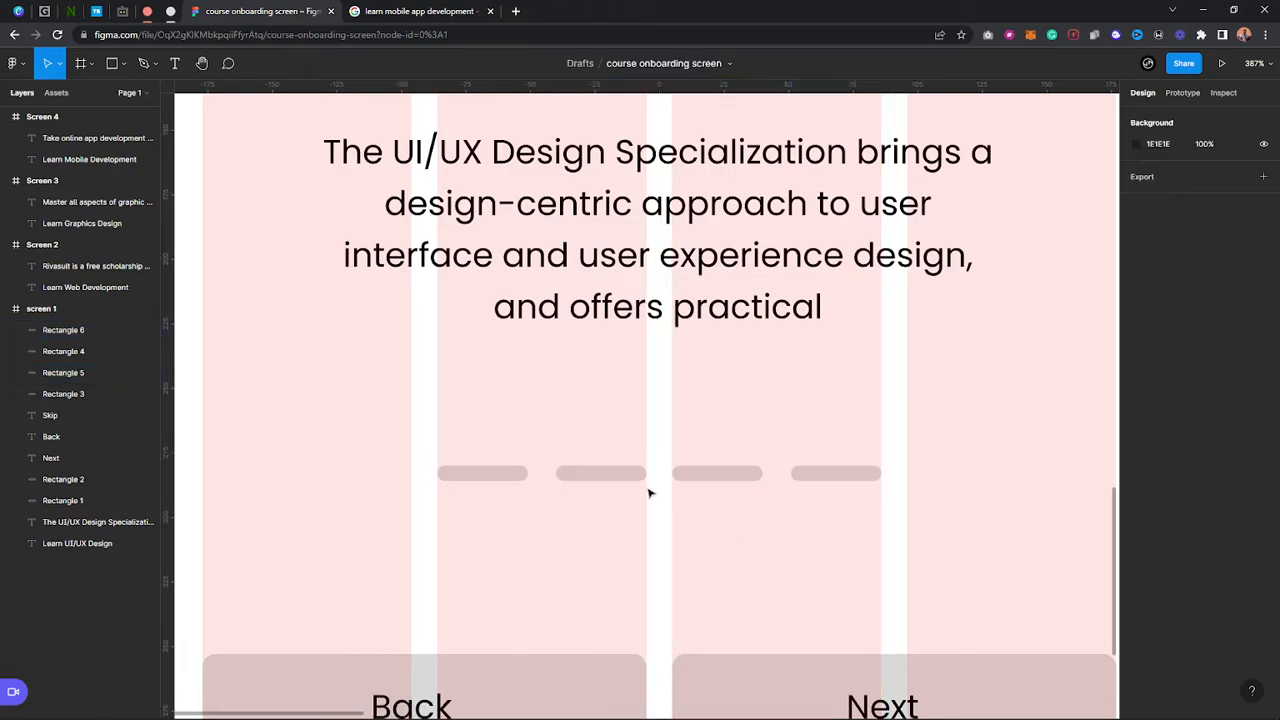
Copy the four indicator bars, Back and Next buttons and Skip label from screen 1 into Screen 2
{"action": "scroll", "coordinate": [666, 546], "scroll_direction": "down", "scroll_amount": 3}
{"action": "scroll", "coordinate": [689, 563], "scroll_direction": "down", "scroll_amount": 5}
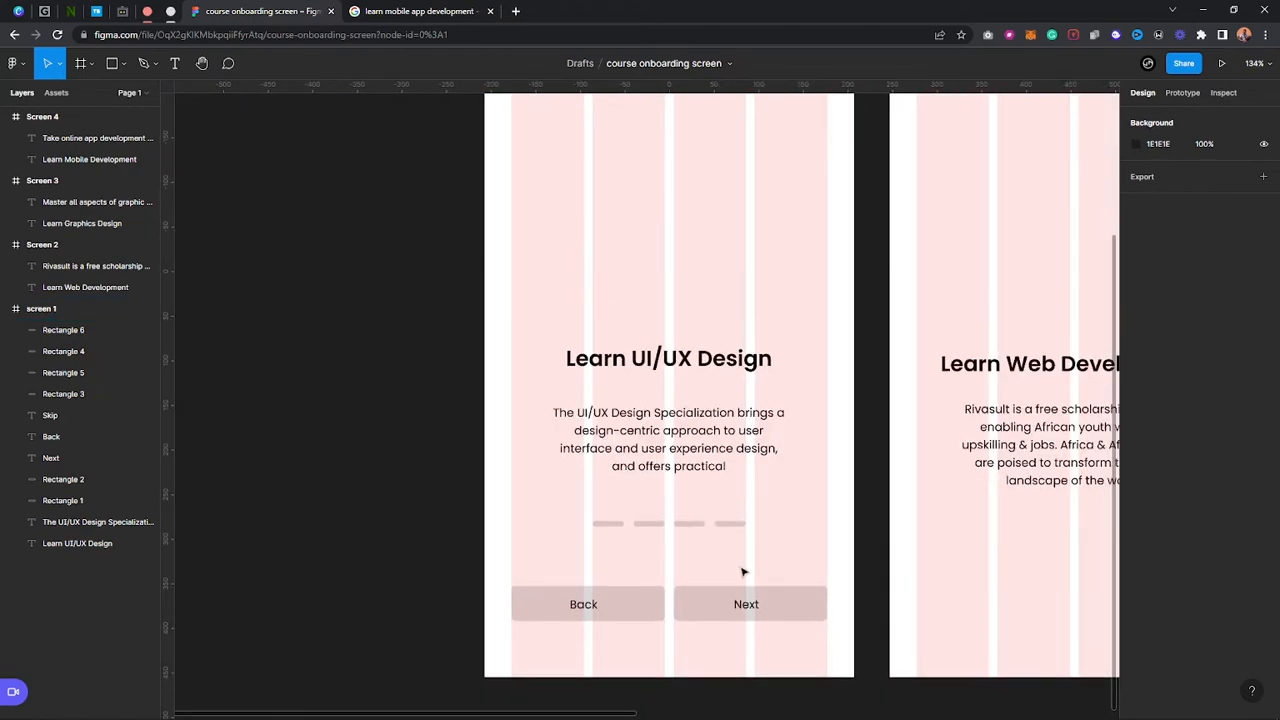
{"action": "scroll", "coordinate": [757, 571], "scroll_direction": "down", "scroll_amount": 2}
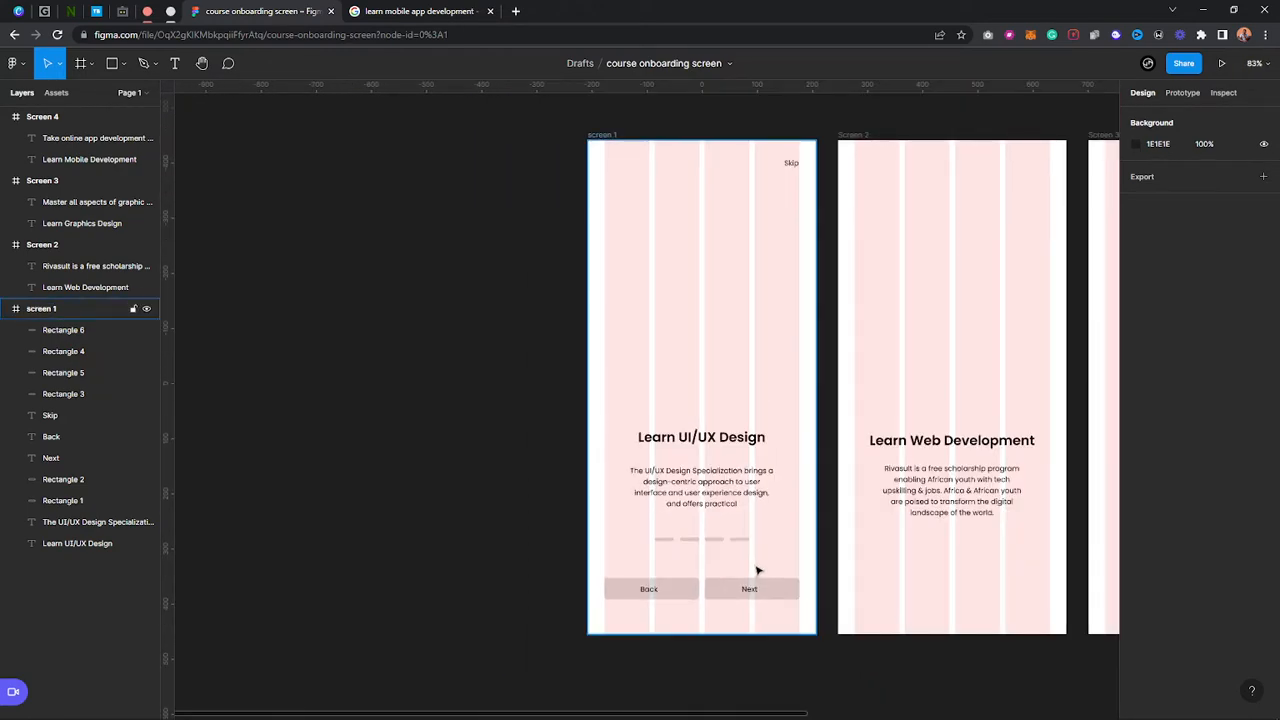
{"action": "left_click", "coordinate": [736, 566]}
{"action": "scroll", "coordinate": [735, 570], "scroll_direction": "down", "scroll_amount": 1}
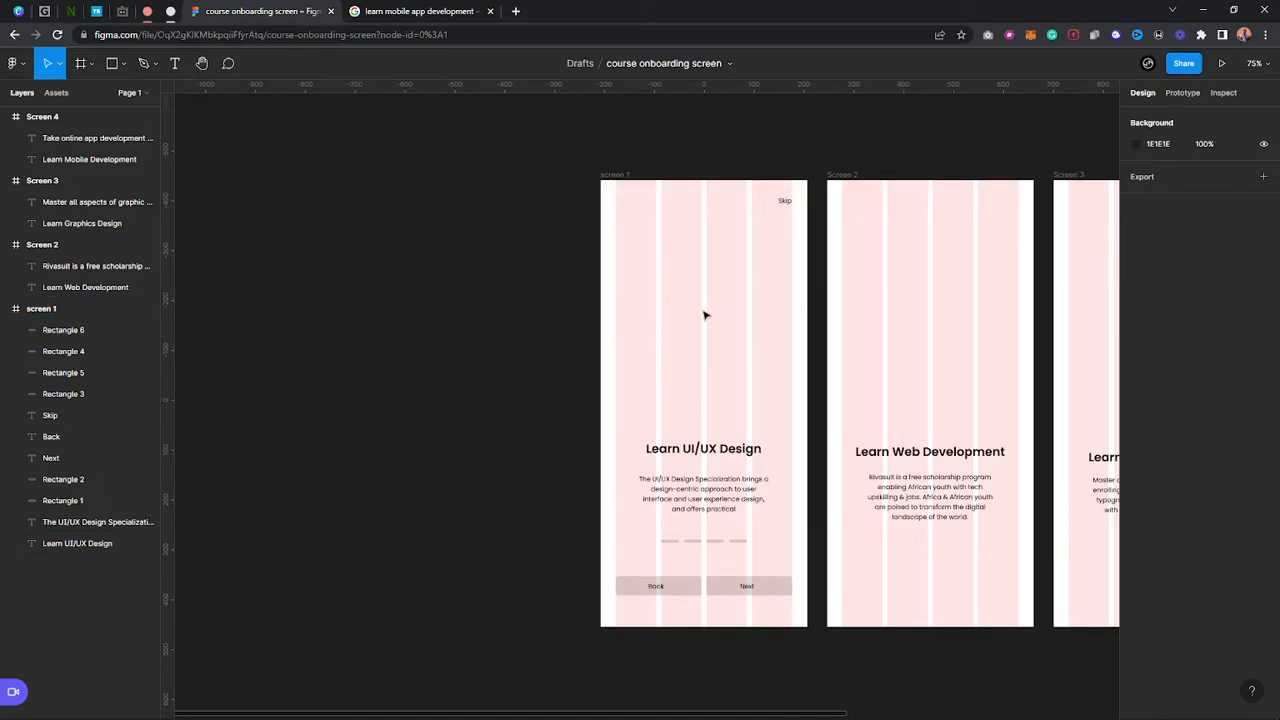
{"action": "scroll", "coordinate": [723, 306], "scroll_direction": "right", "scroll_amount": 3}
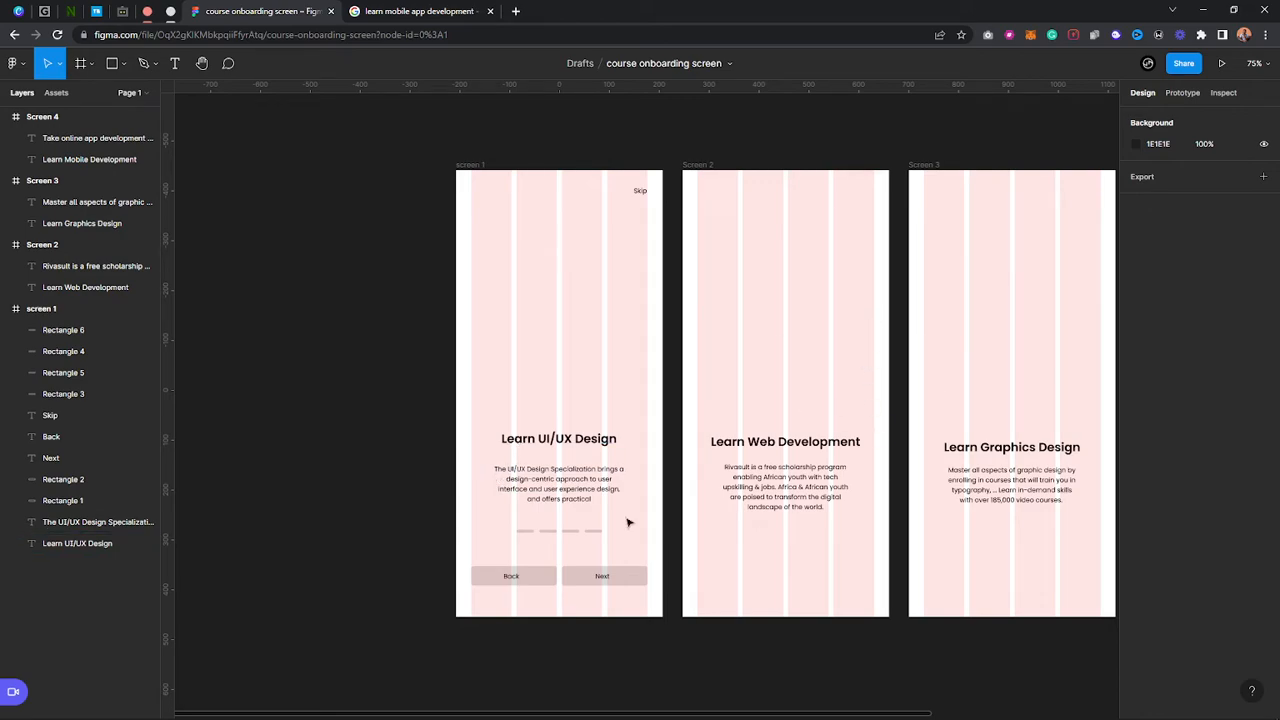
{"action": "left_click_drag", "start_coordinate": [455, 513], "coordinate": [669, 609]}
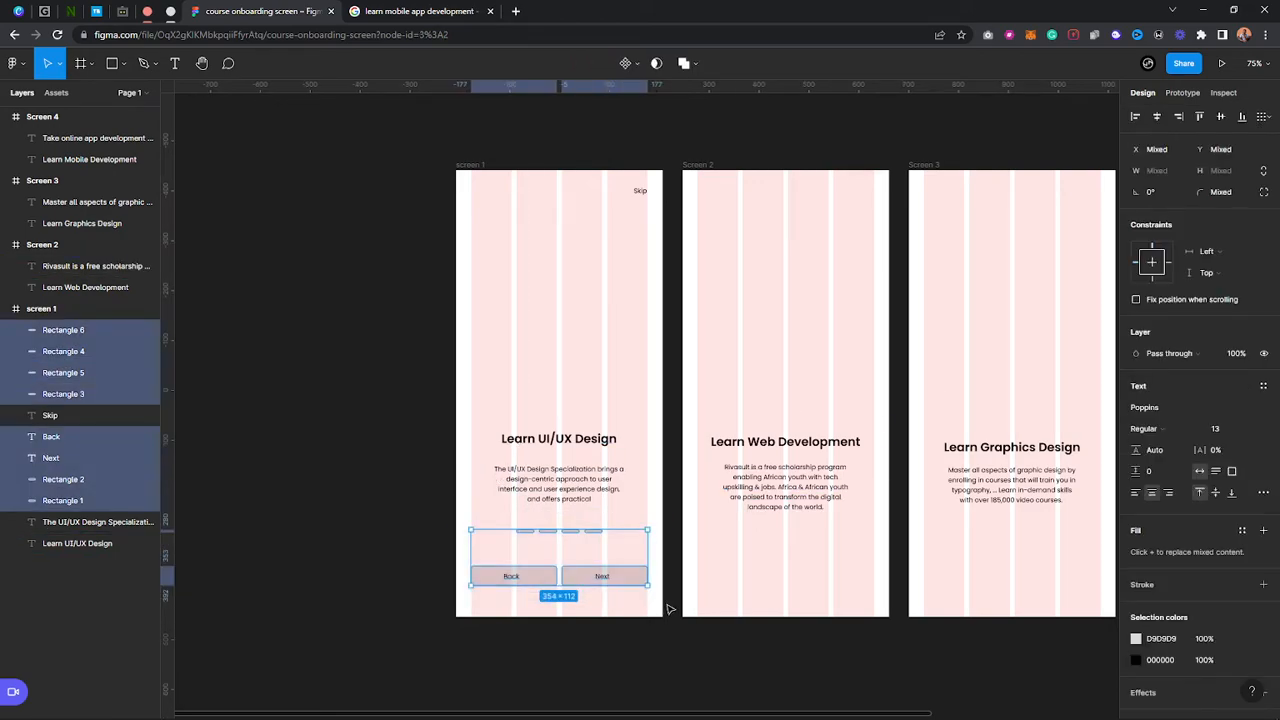
{"action": "left_click", "coordinate": [641, 193], "text": "shift"}
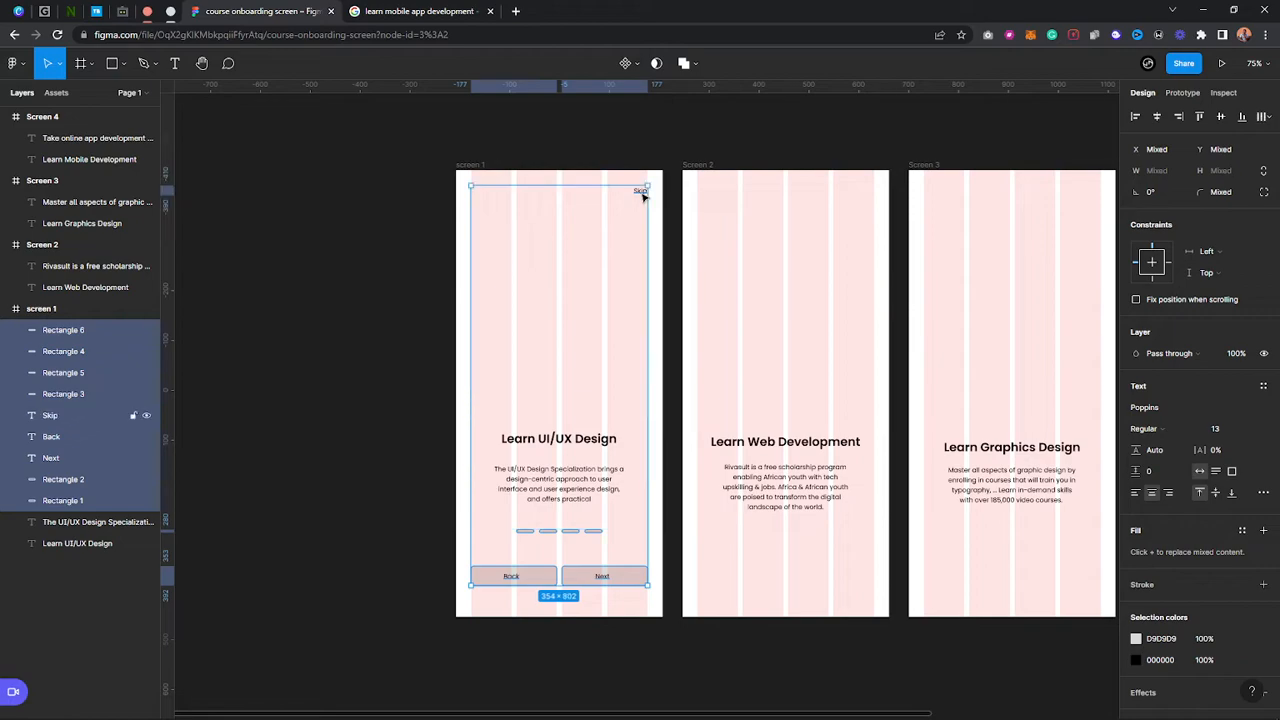
{"action": "scroll", "coordinate": [777, 246], "scroll_direction": "down", "scroll_amount": 2}
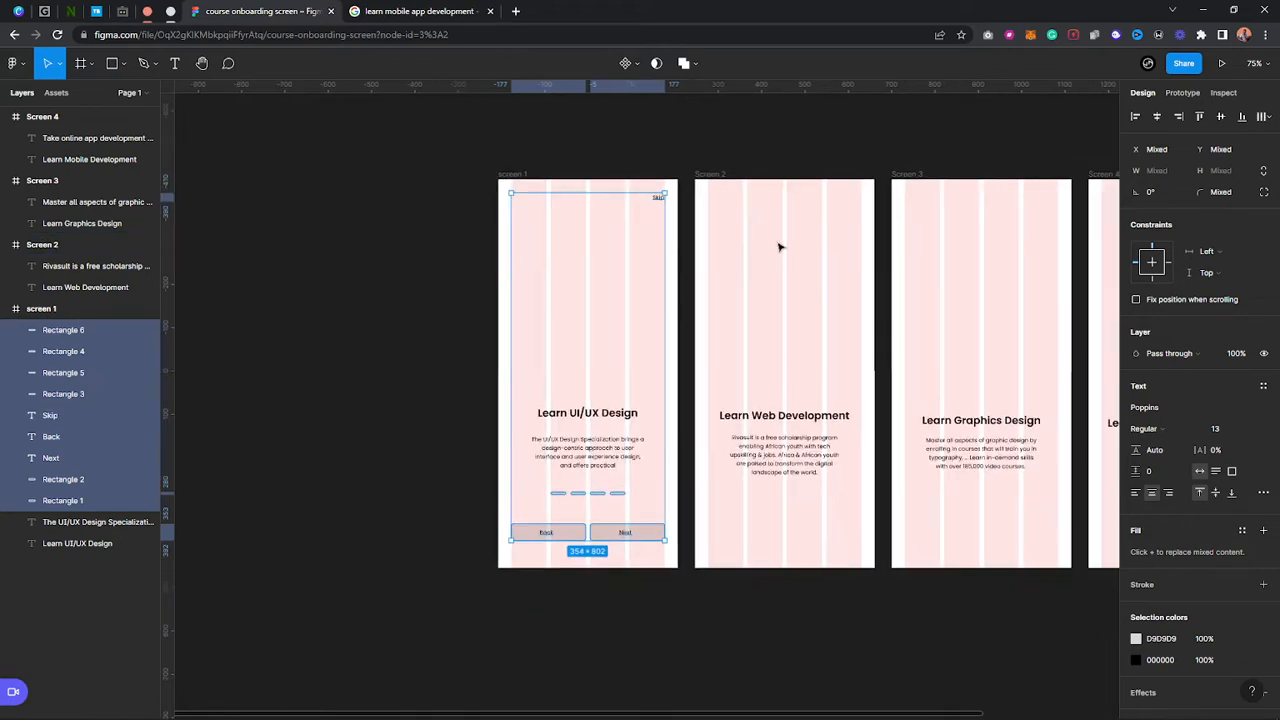
{"action": "scroll", "coordinate": [697, 377], "scroll_direction": "right", "scroll_amount": 5}
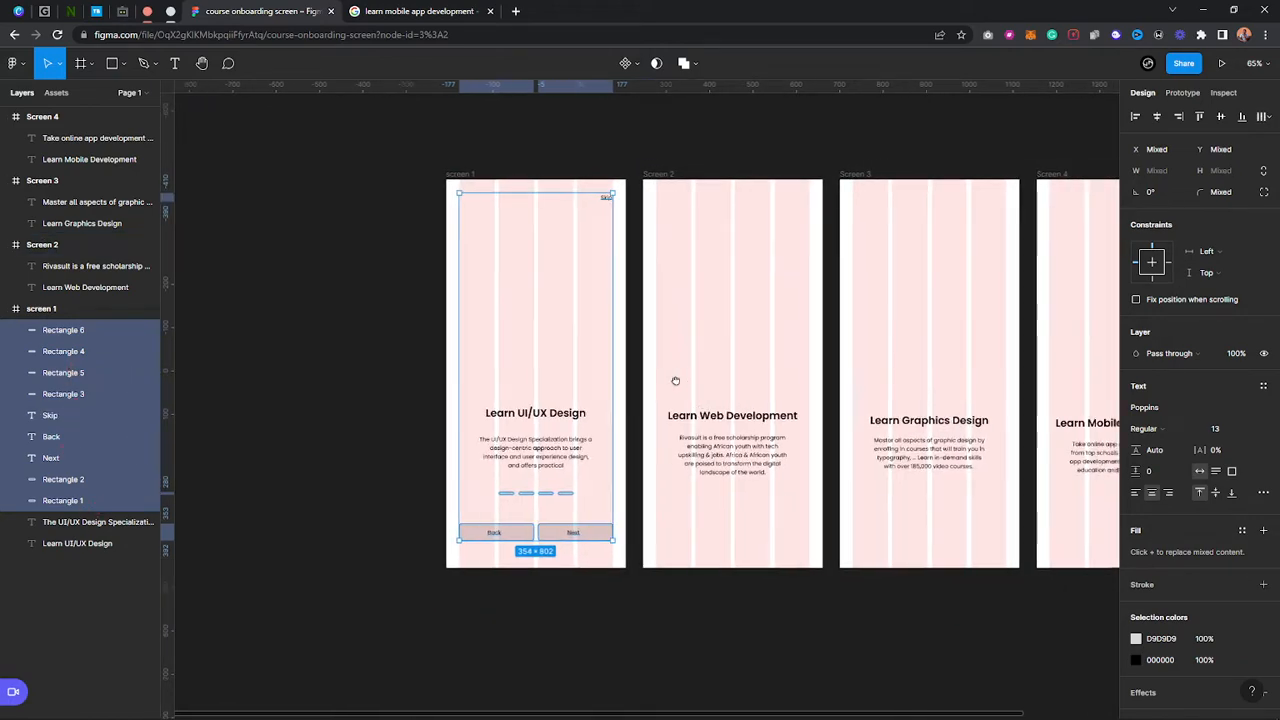
{"action": "left_click", "coordinate": [477, 180]}
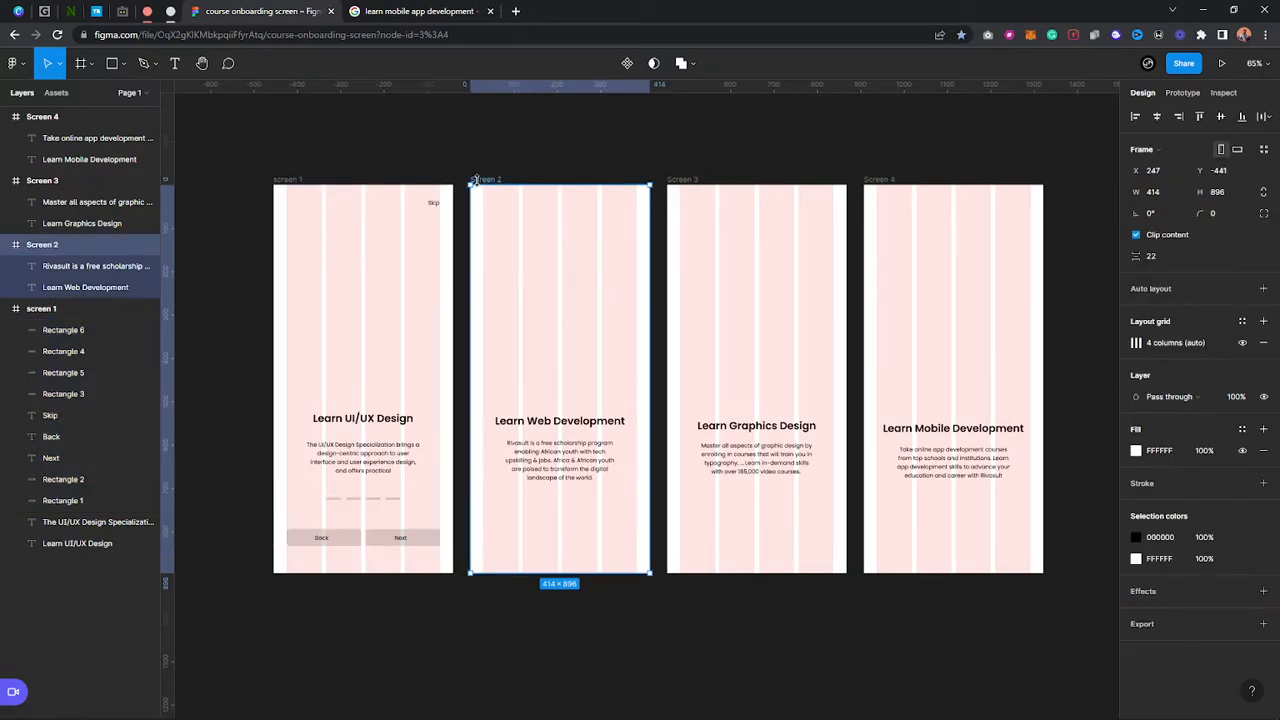
{"action": "key", "text": "ctrl+v"}
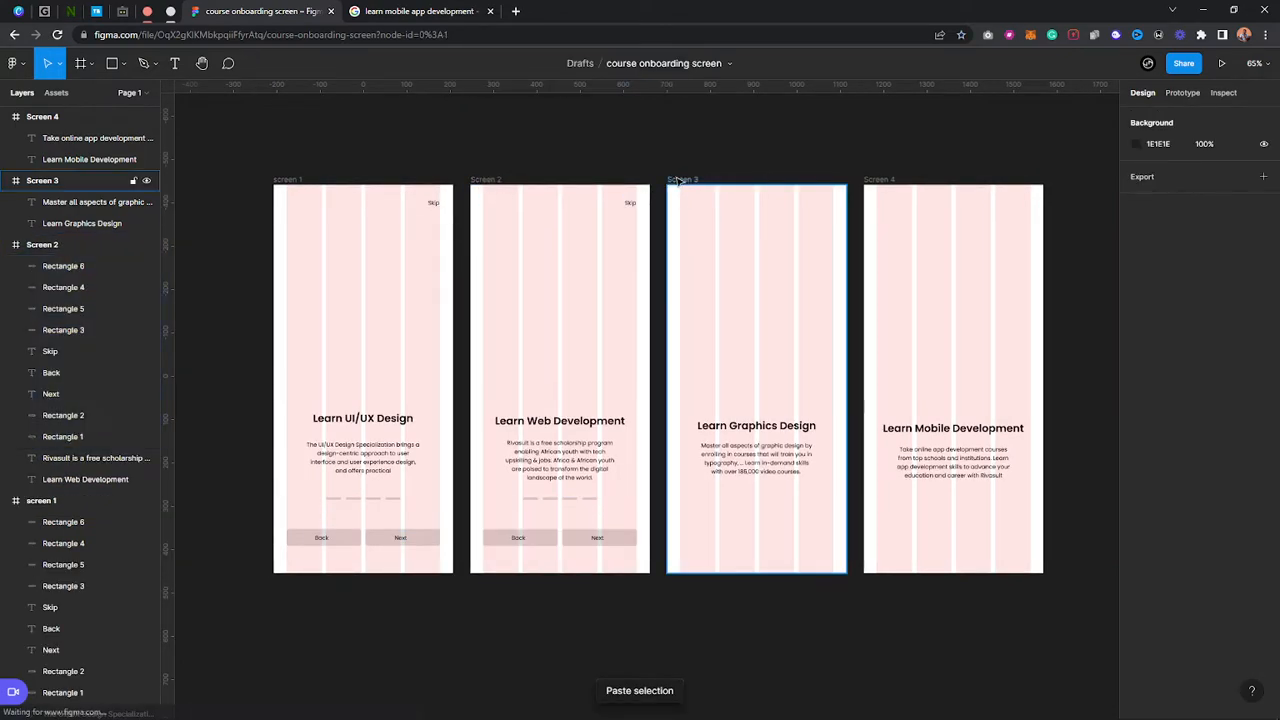
Paste the copied indicator bars, Back and Next buttons and Skip label into Screen 3 and Screen 4
{"action": "left_click", "coordinate": [677, 181]}
{"action": "key", "text": "ctrl+v"}
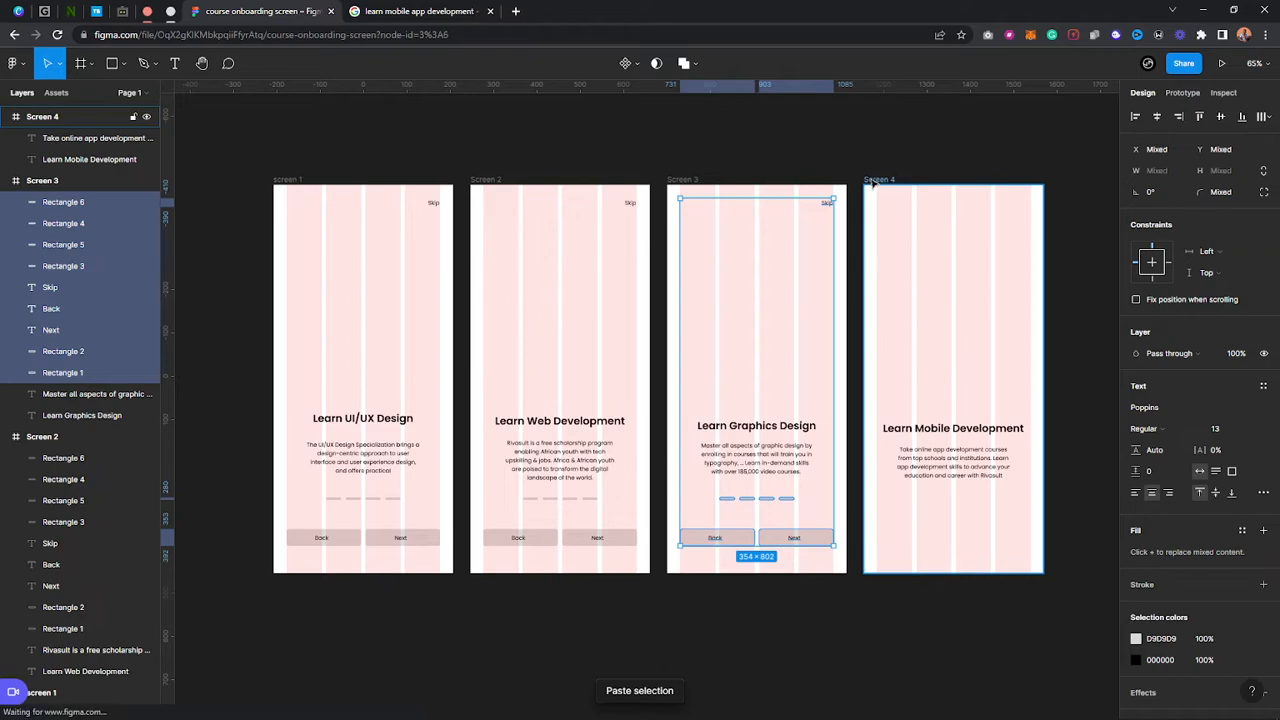
{"action": "left_click", "coordinate": [870, 181]}
{"action": "key", "text": "ctrl+v"}
{"action": "left_click", "coordinate": [790, 266]}
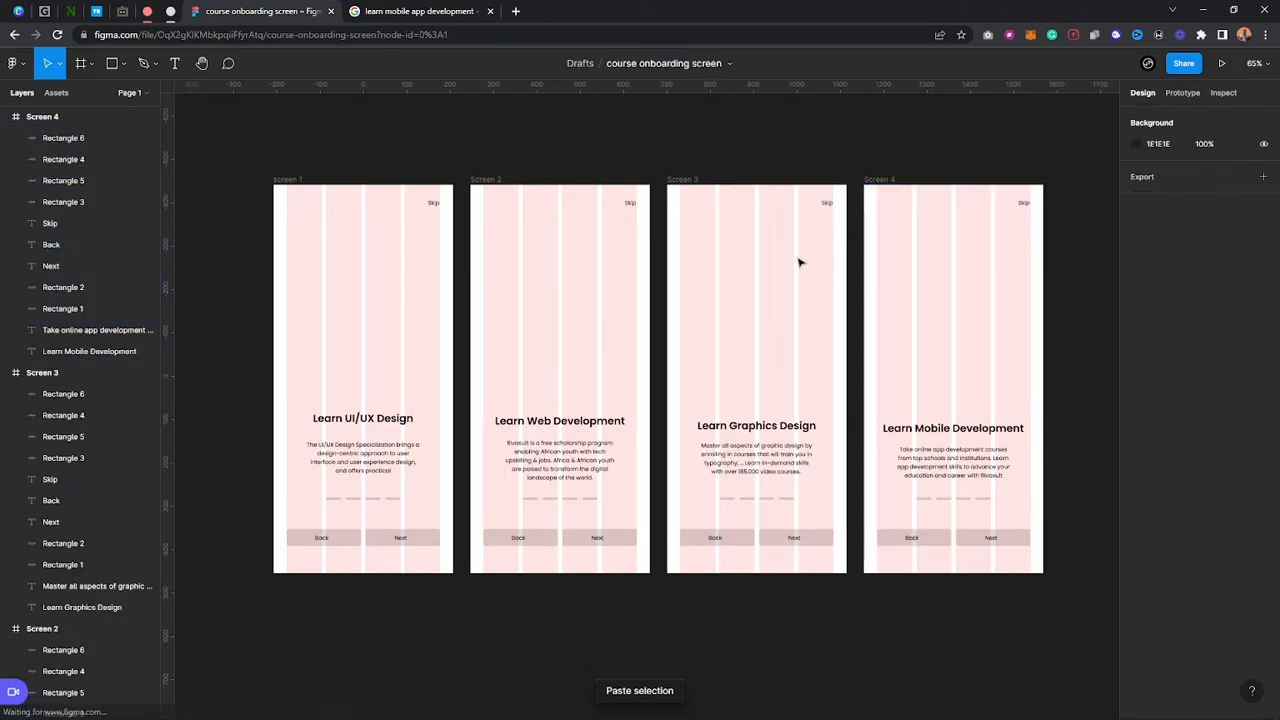
{"action": "left_click_drag", "start_coordinate": [526, 331], "coordinate": [691, 320]}
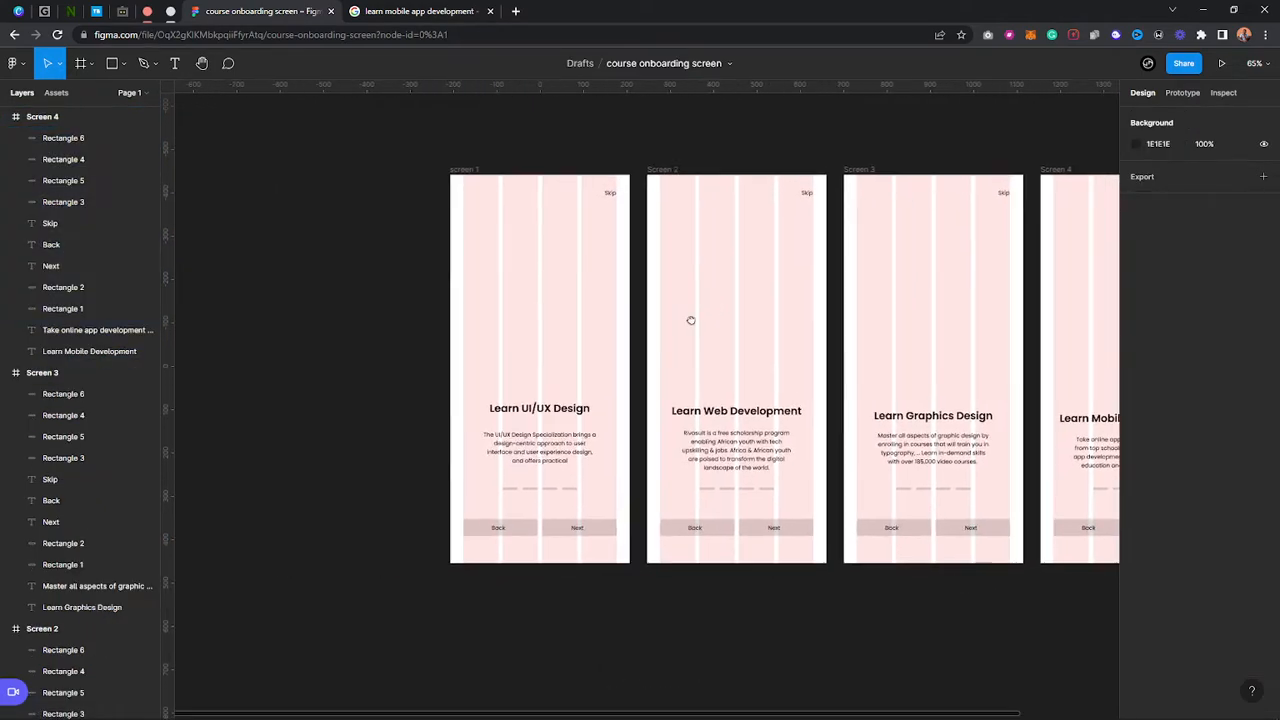
{"action": "scroll", "coordinate": [553, 321], "scroll_direction": "up", "scroll_amount": 3}
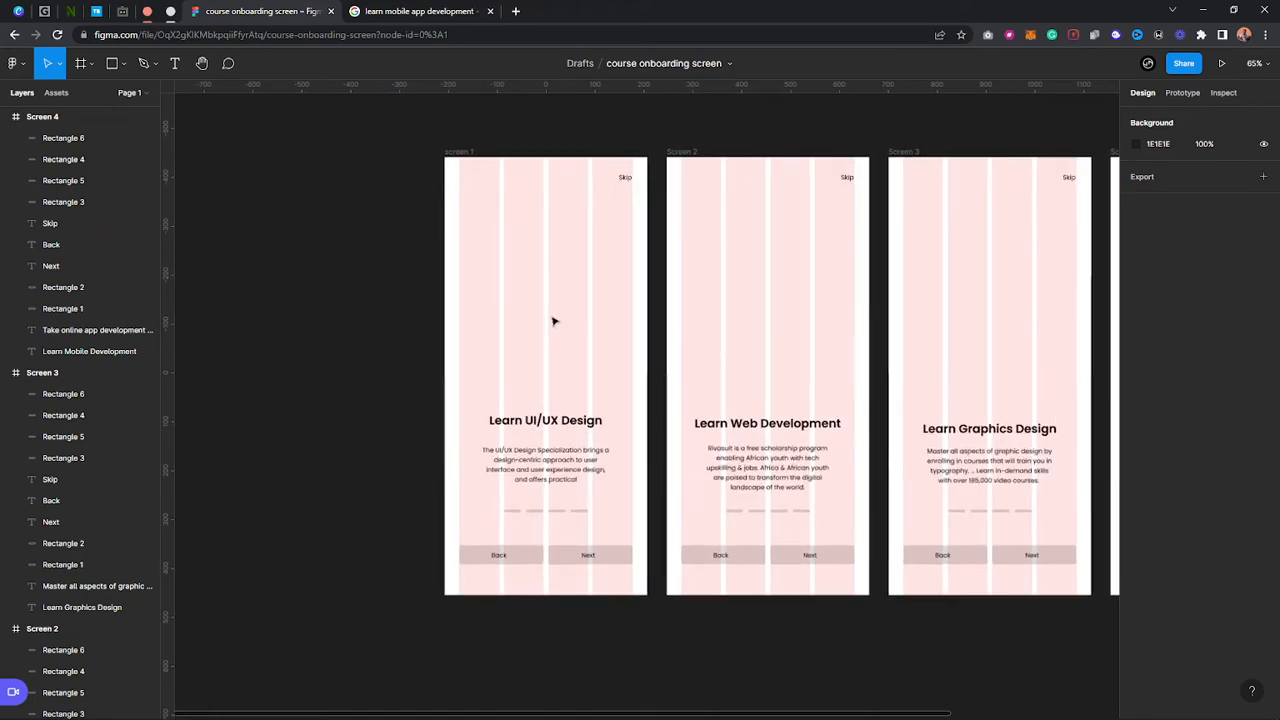
{"action": "scroll", "coordinate": [553, 321], "scroll_direction": "up", "scroll_amount": 2}
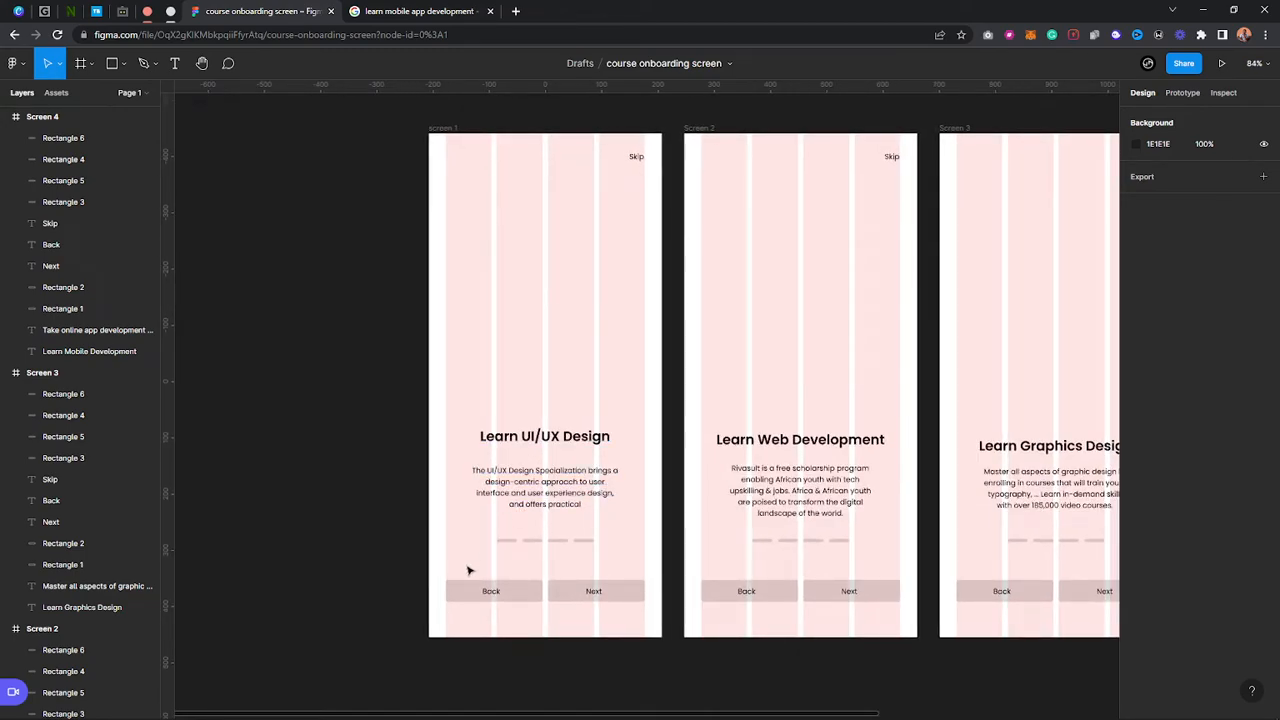
{"action": "left_click_drag", "start_coordinate": [481, 531], "coordinate": [604, 555]}
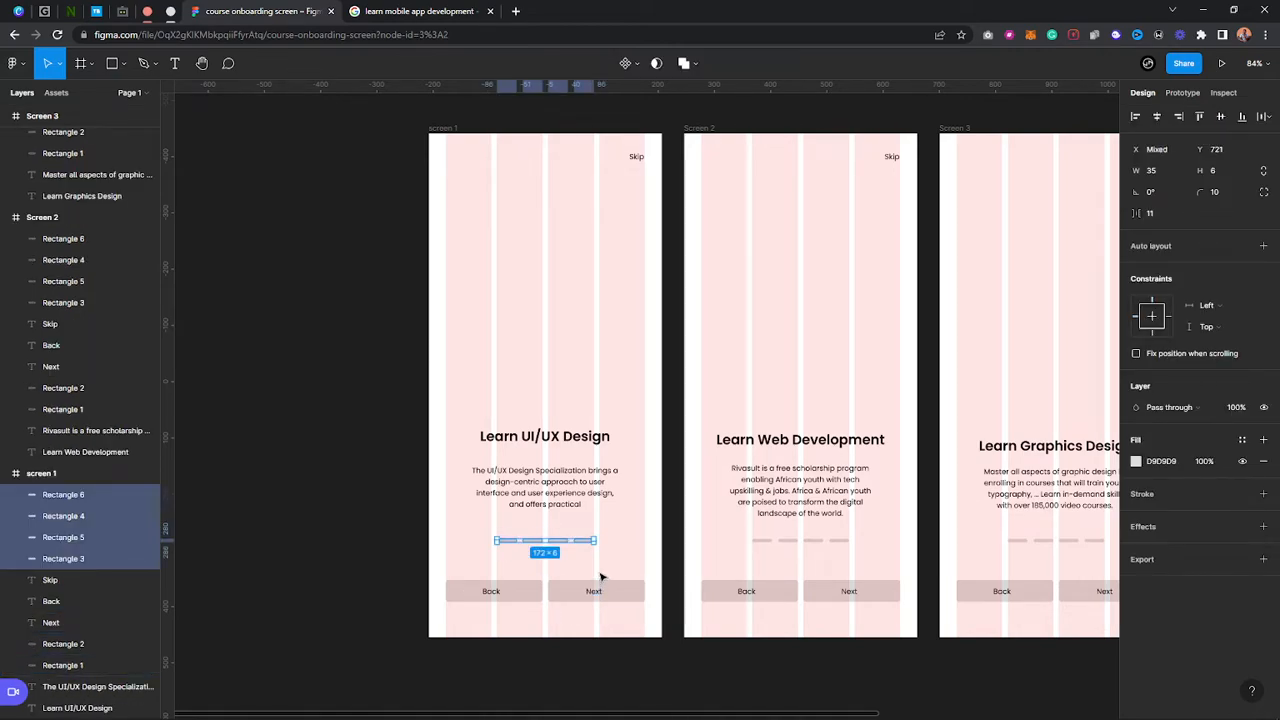
{"action": "left_click", "coordinate": [596, 572]}
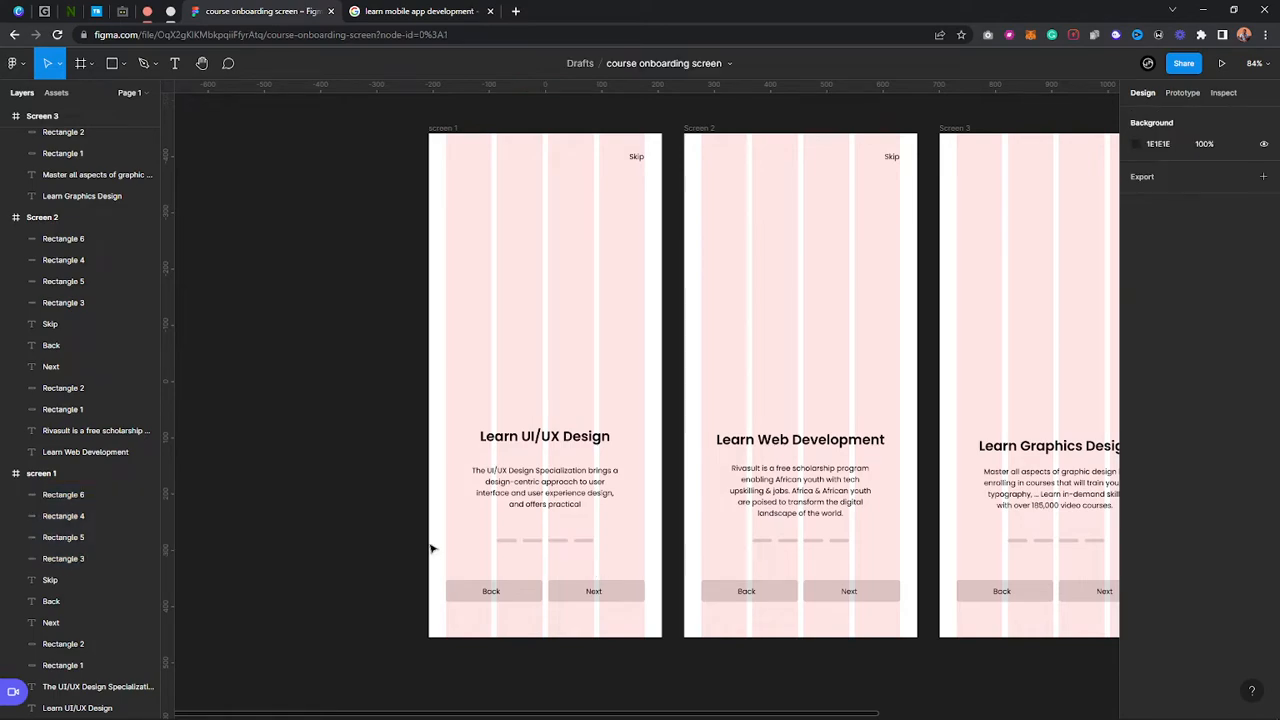
{"action": "left_click_drag", "start_coordinate": [454, 520], "coordinate": [612, 563]}
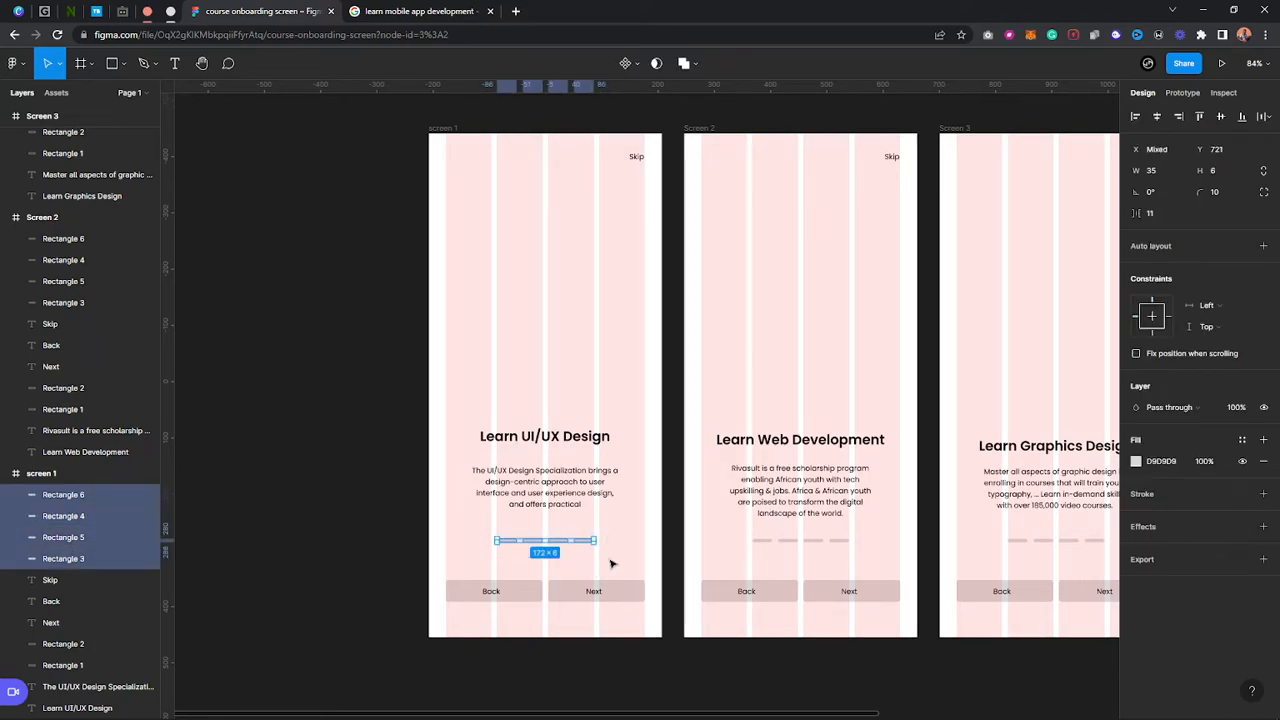
{"action": "left_click", "coordinate": [610, 360]}
{"action": "scroll", "coordinate": [610, 358], "scroll_direction": "down", "scroll_amount": 3}
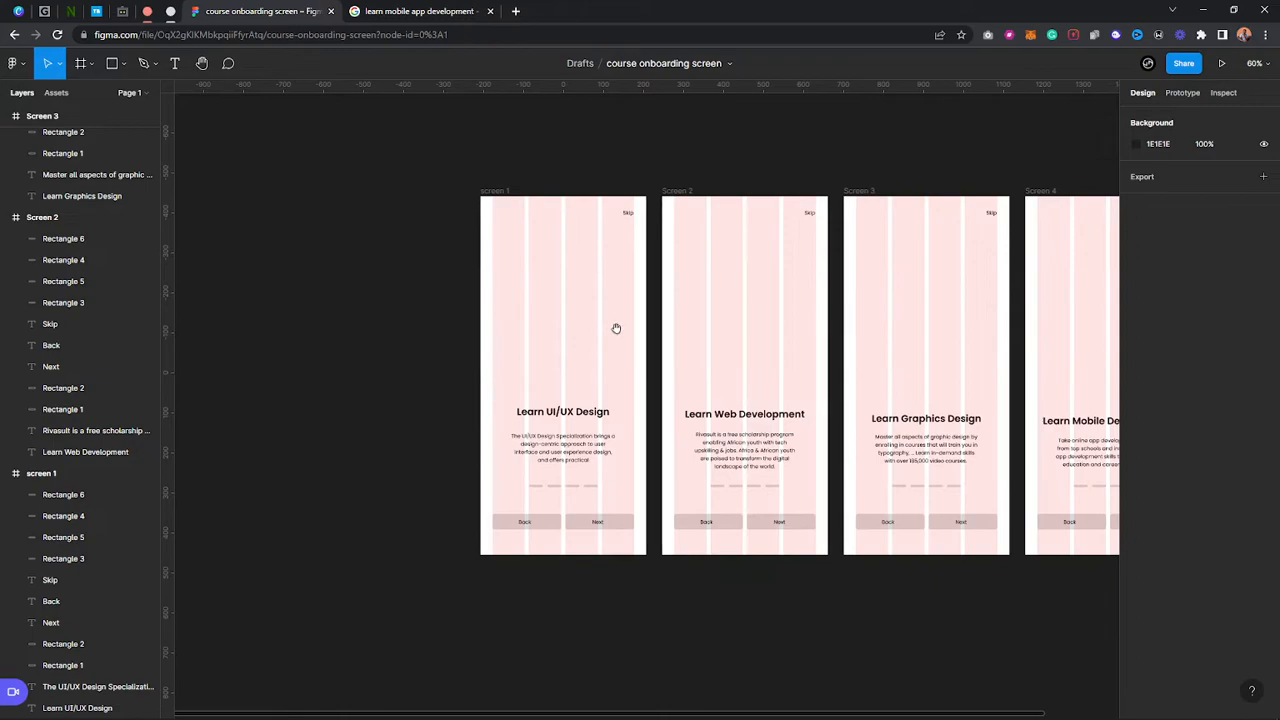
{"action": "scroll", "coordinate": [520, 340], "scroll_direction": "right", "scroll_amount": 2}
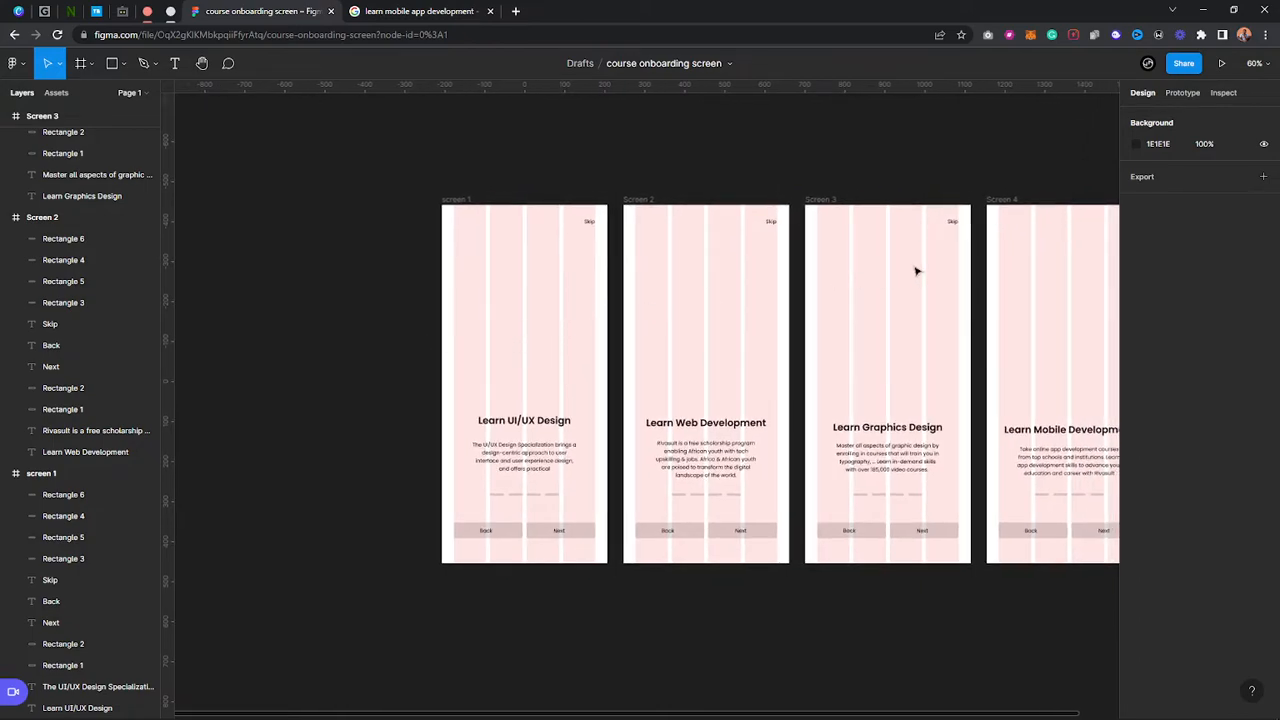
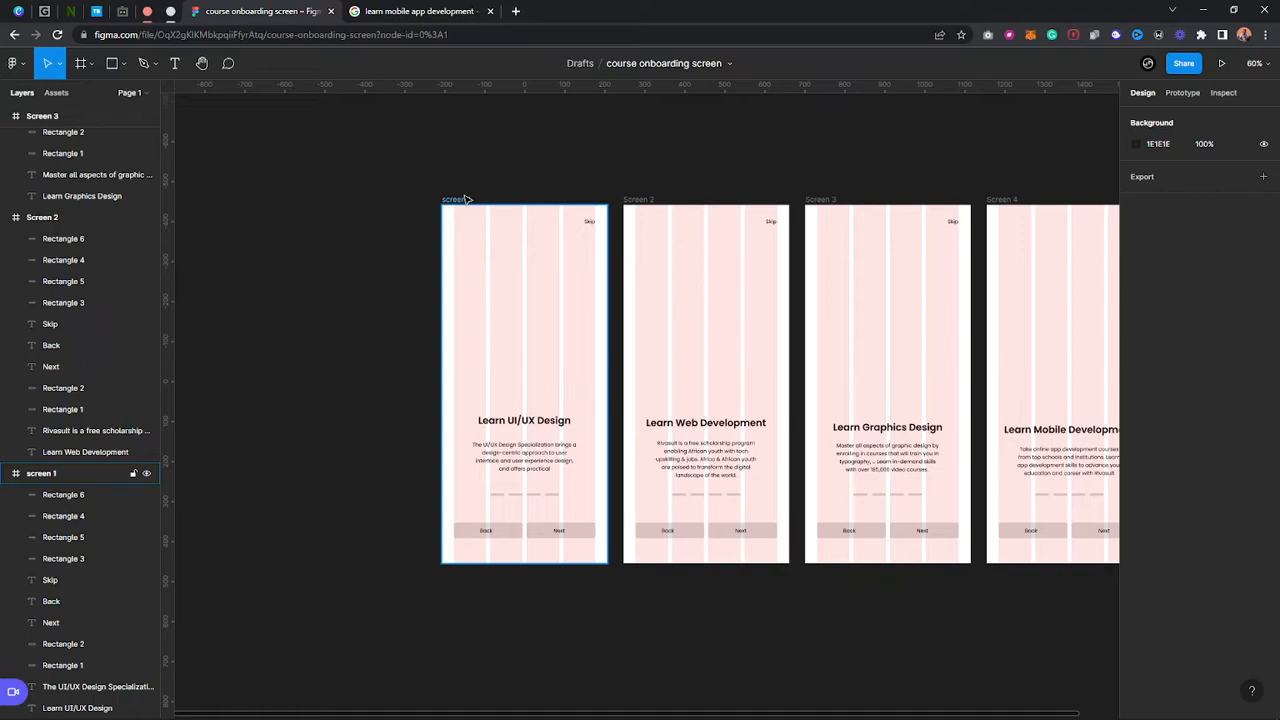
Switch the layout grids off and on again for all screens, and do the same for screen 1 alone
{"action": "key", "text": "ctrl+g"}
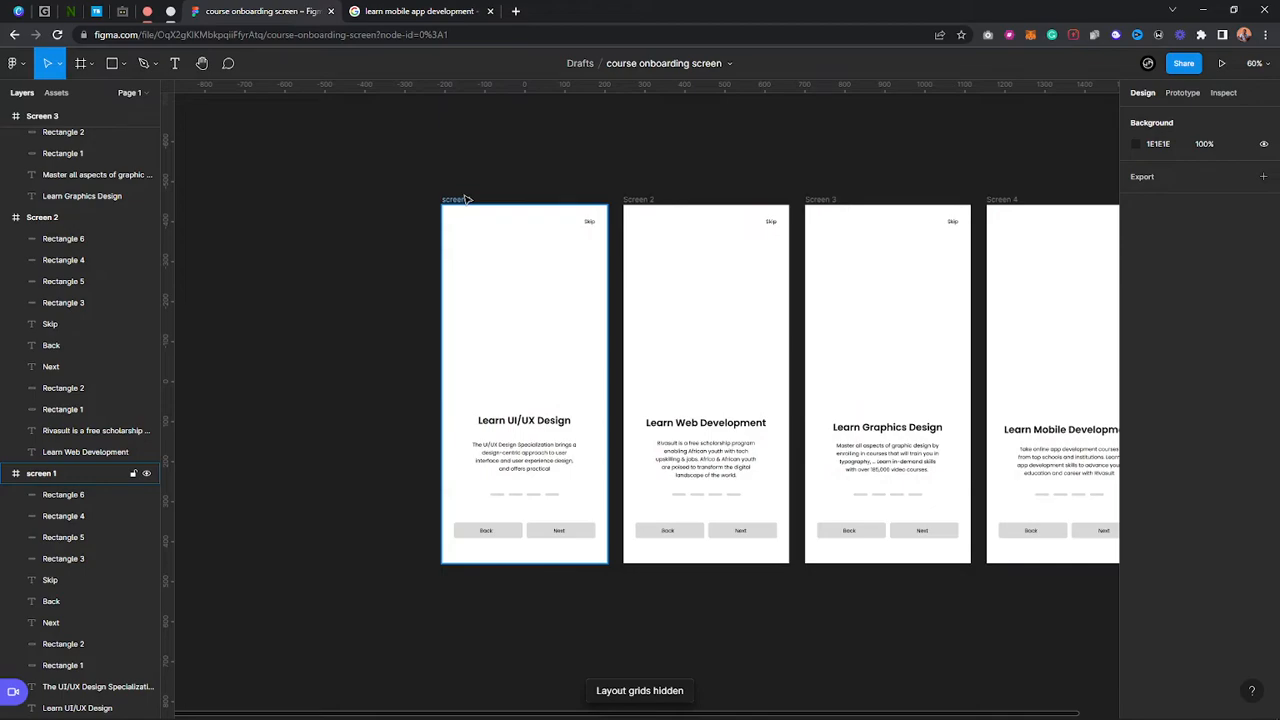
{"action": "key", "text": "ctrl+shift+4"}
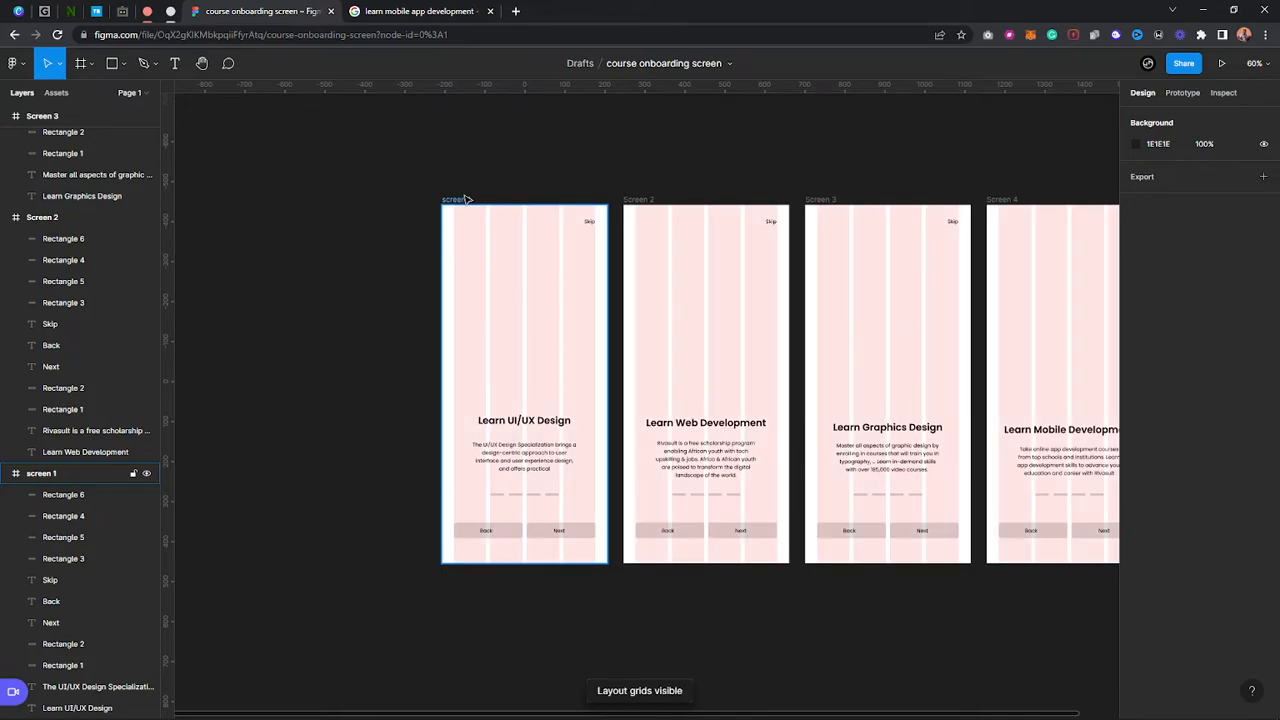
{"action": "left_click", "coordinate": [452, 203]}
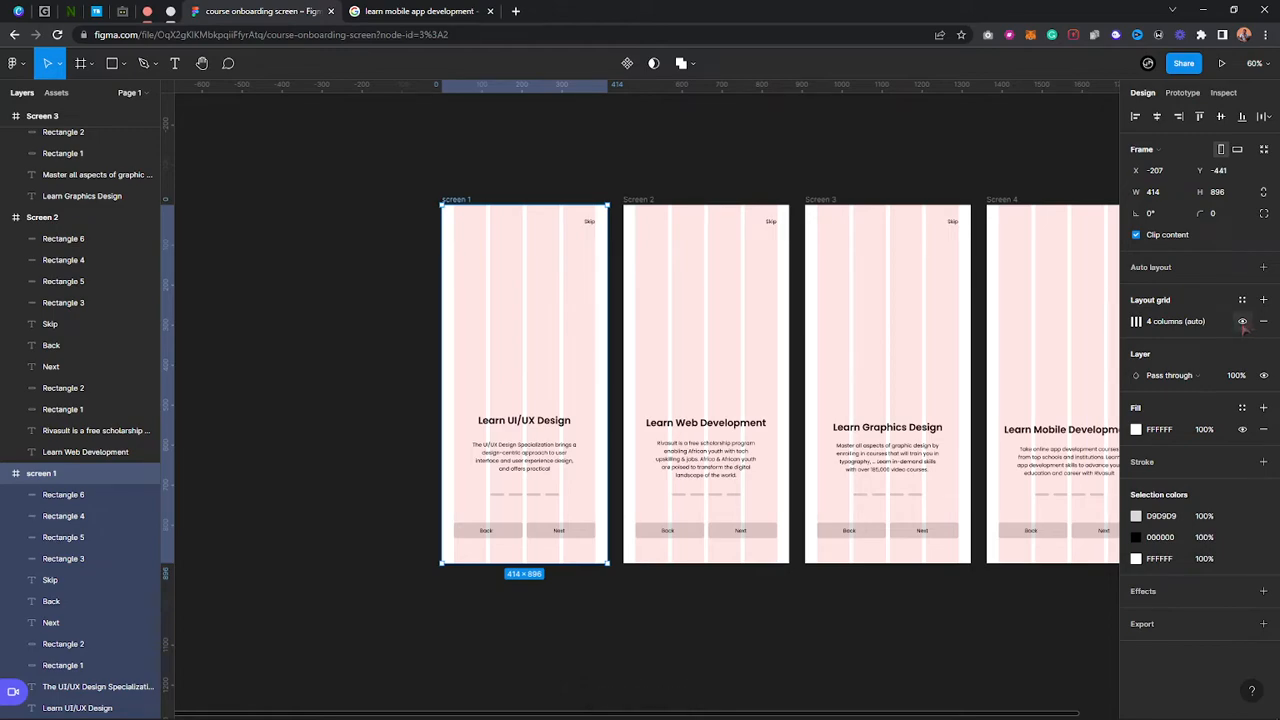
{"action": "key", "text": "Escape"}
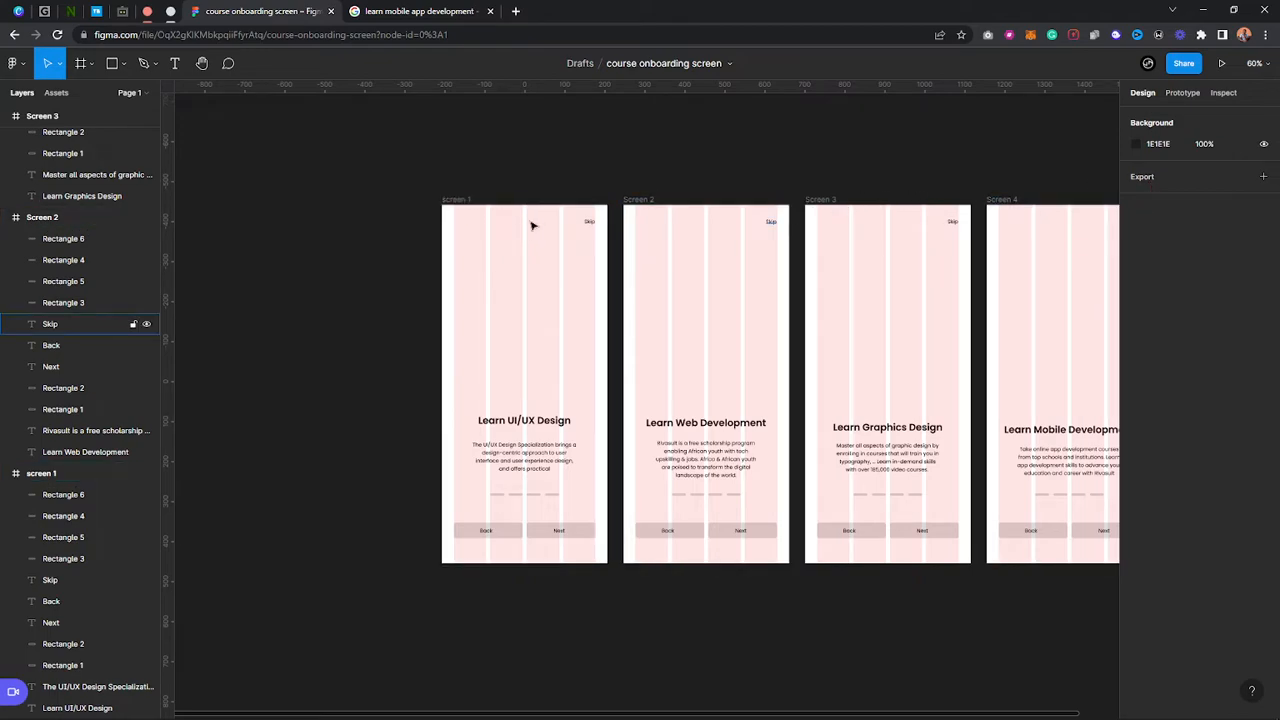
{"action": "left_click", "coordinate": [464, 203]}
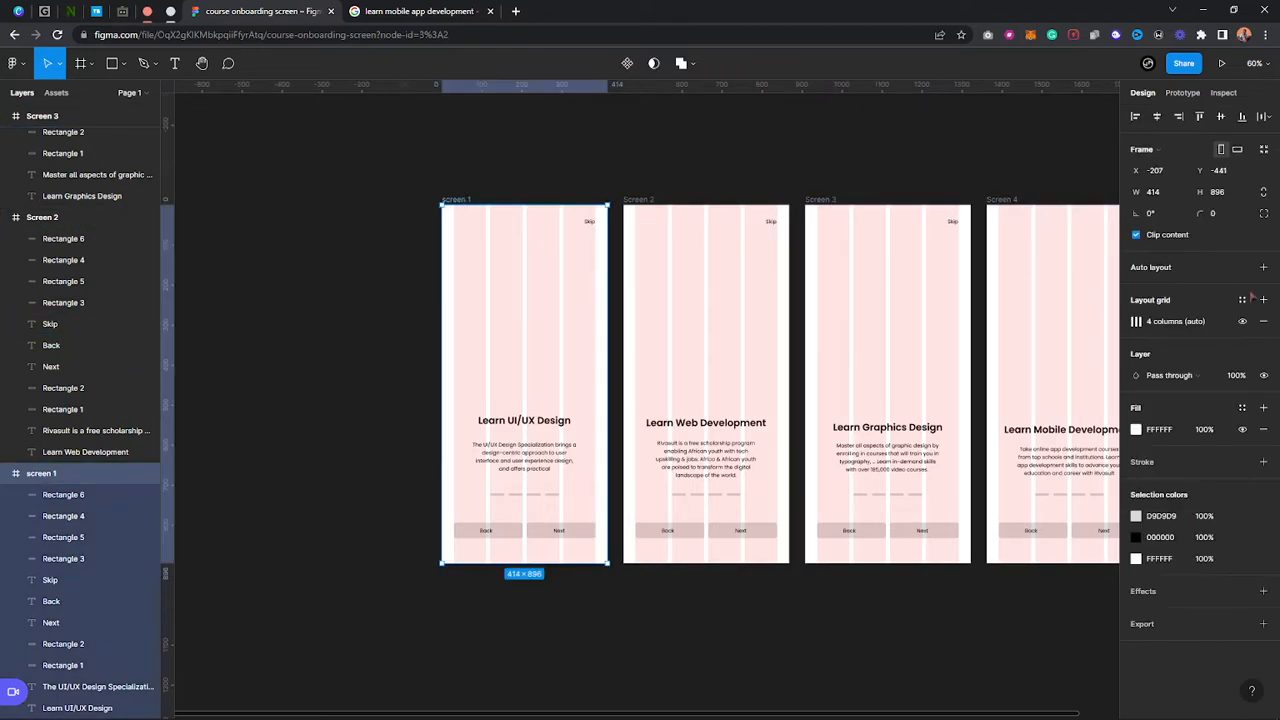
{"action": "left_click", "coordinate": [1243, 321]}
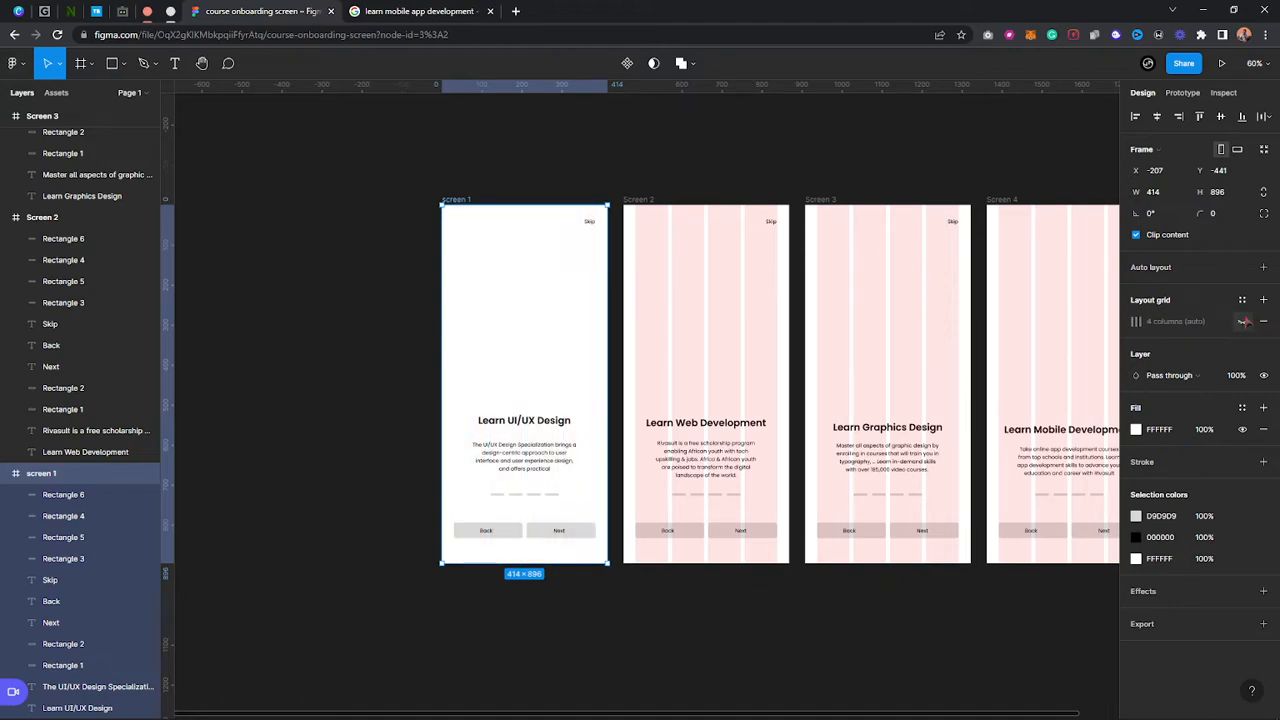
{"action": "left_click", "coordinate": [1243, 321]}
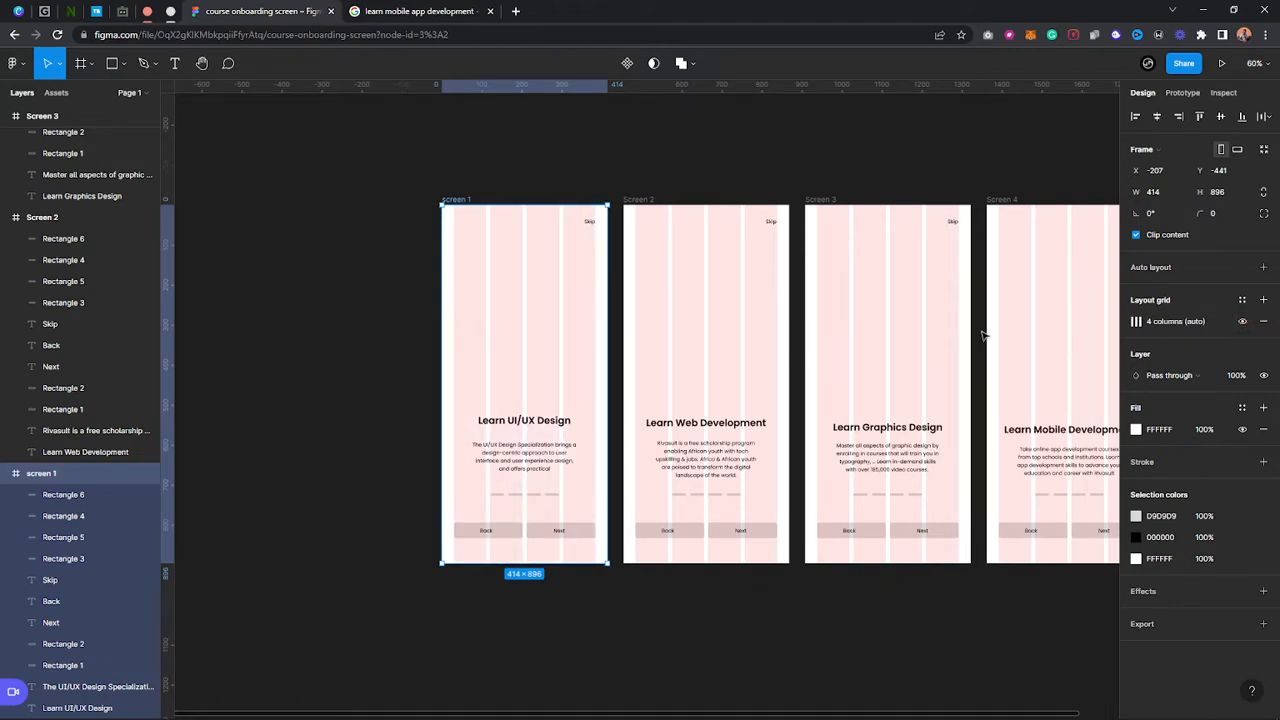
Hide the layout grids on all four onboarding screens at once
{"action": "left_click", "coordinate": [614, 179]}
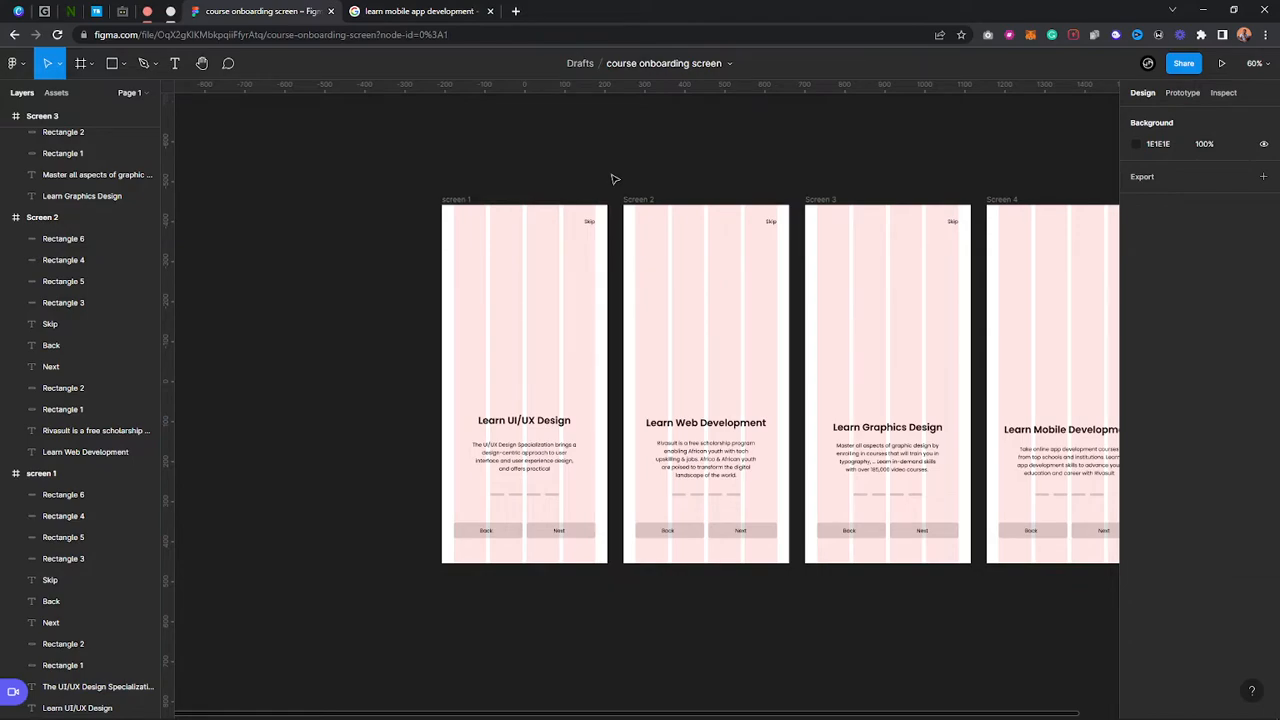
{"action": "key", "text": "ctrl+shift+4"}
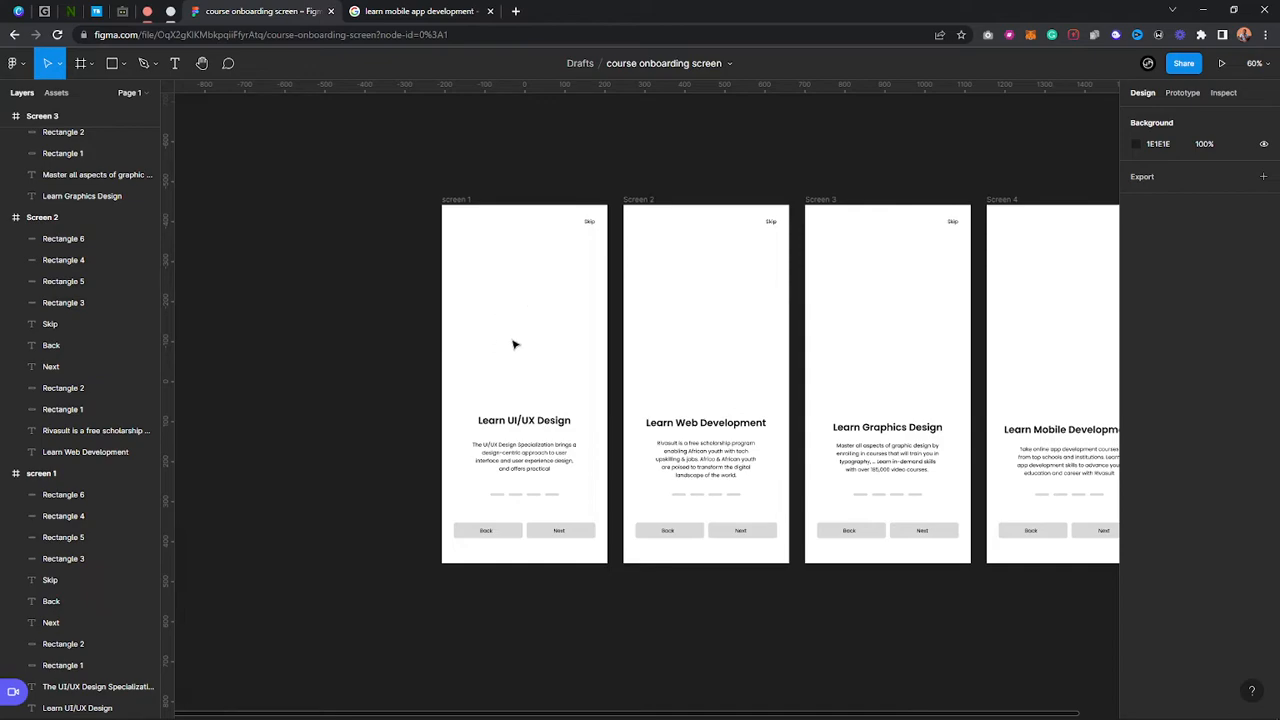
Run the Storyset by Freepik plugin and move its window clear of the onboarding screens
{"action": "right_click", "coordinate": [530, 308]}
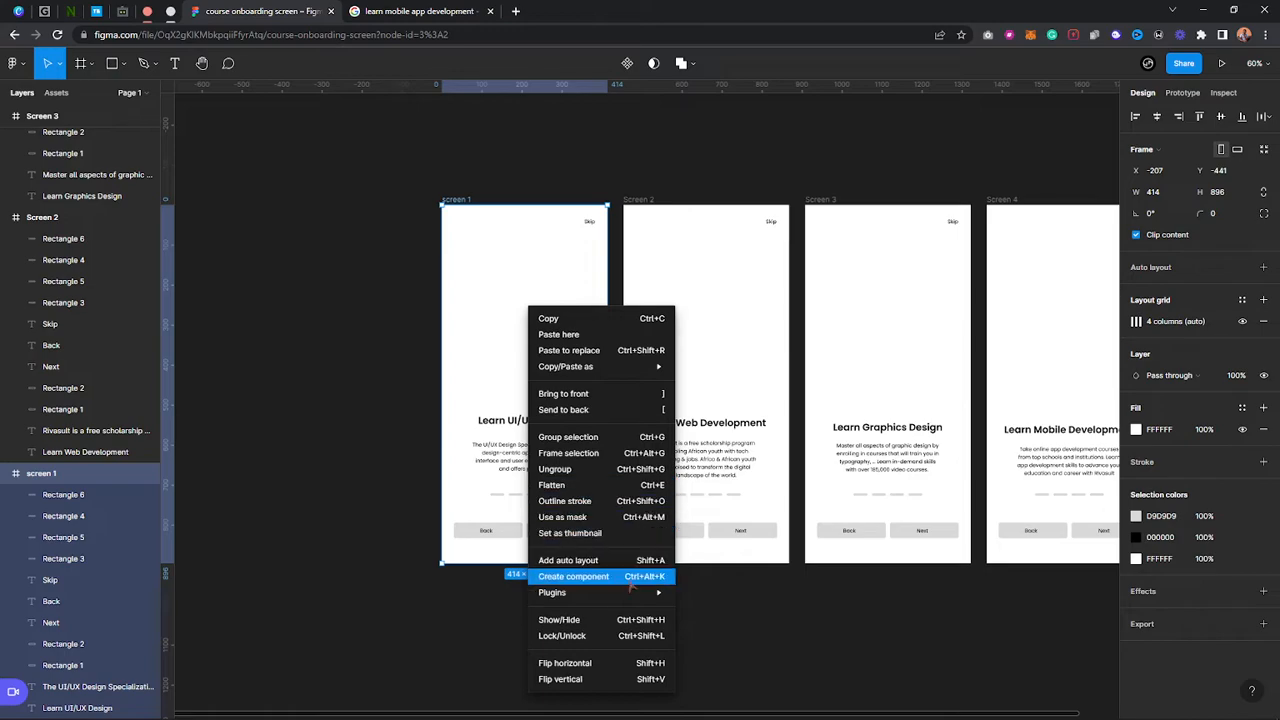
{"action": "mouse_move", "coordinate": [634, 592]}
{"action": "scroll", "coordinate": [780, 470], "scroll_direction": "down", "scroll_amount": 3}
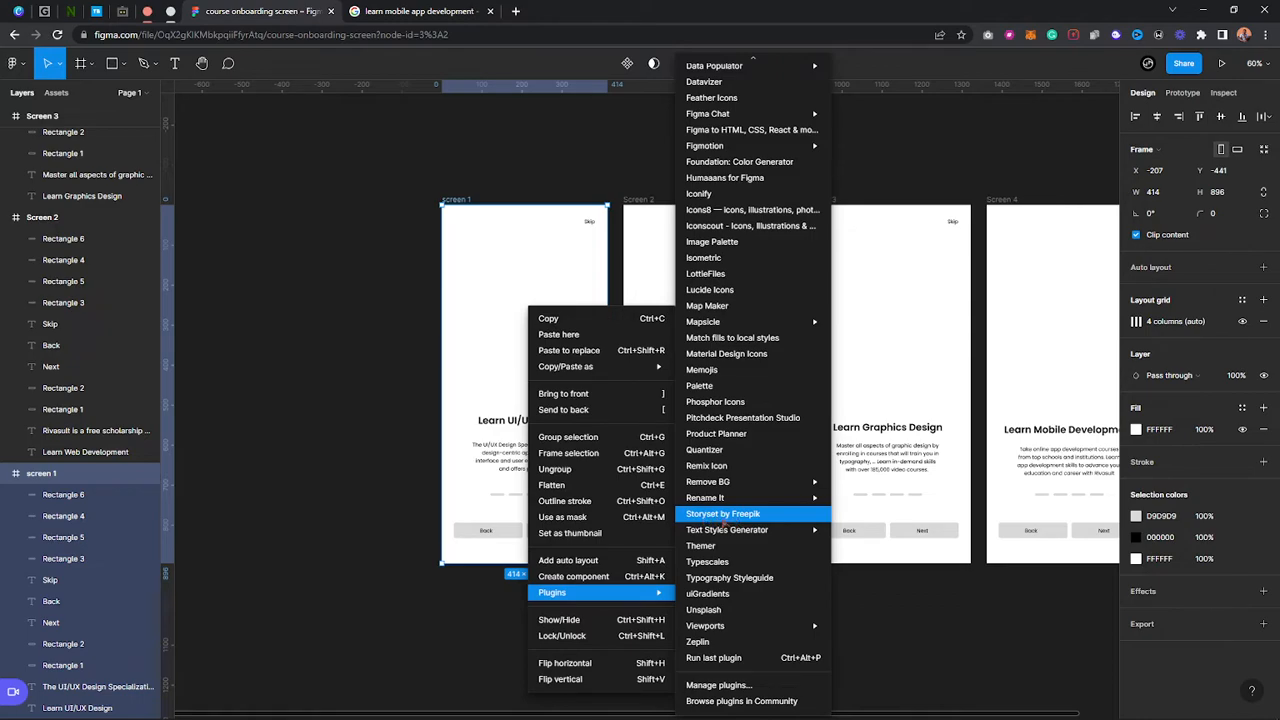
{"action": "left_click", "coordinate": [724, 520]}
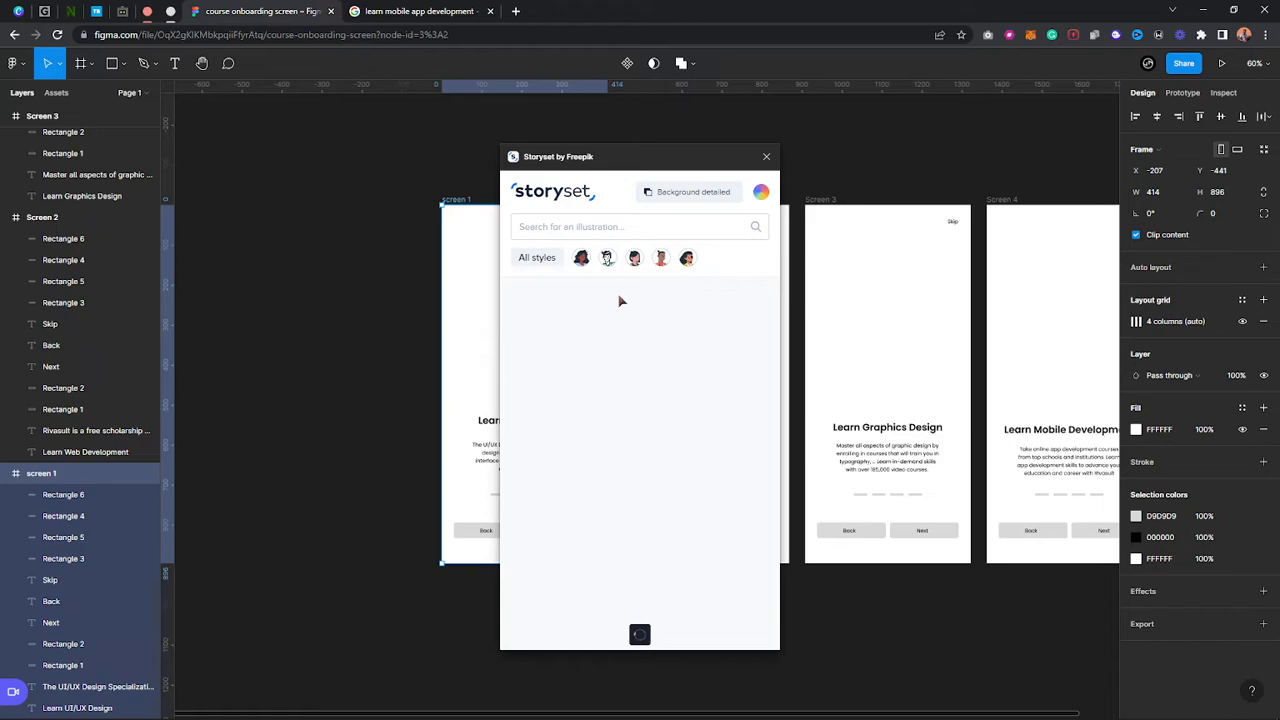
{"action": "left_click_drag", "start_coordinate": [590, 161], "coordinate": [233, 164]}
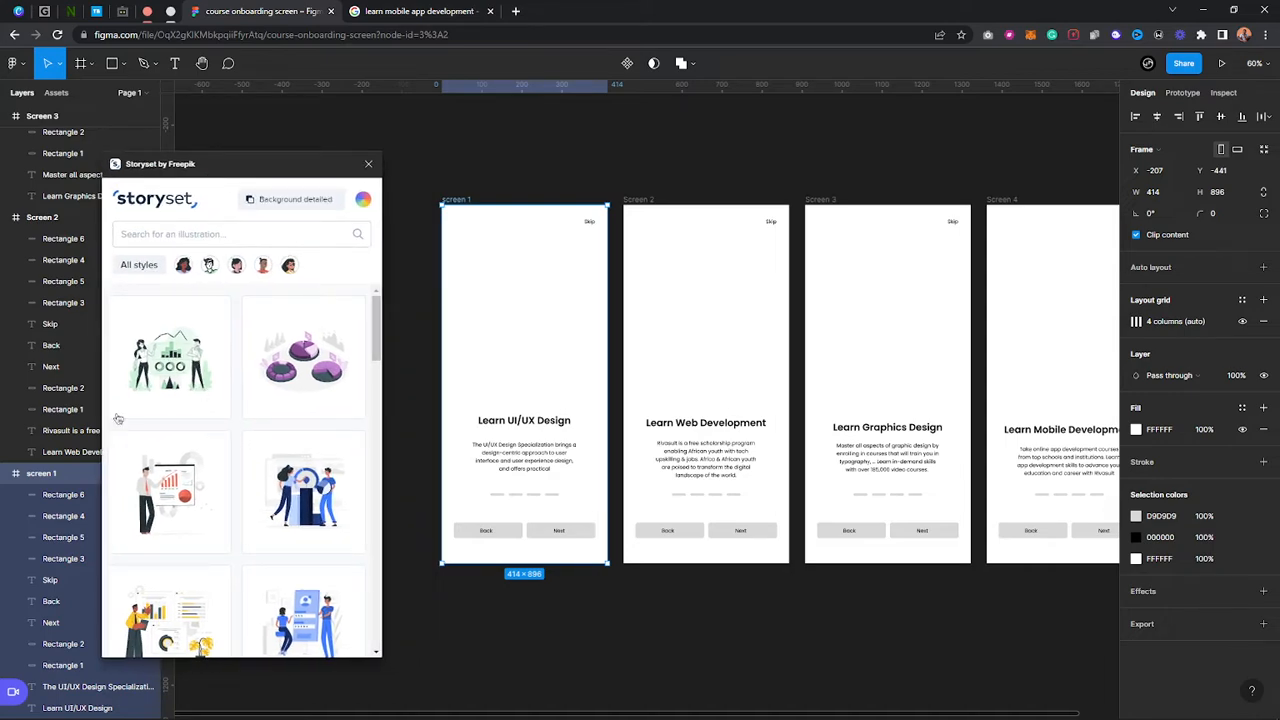
{"action": "left_click", "coordinate": [493, 163]}
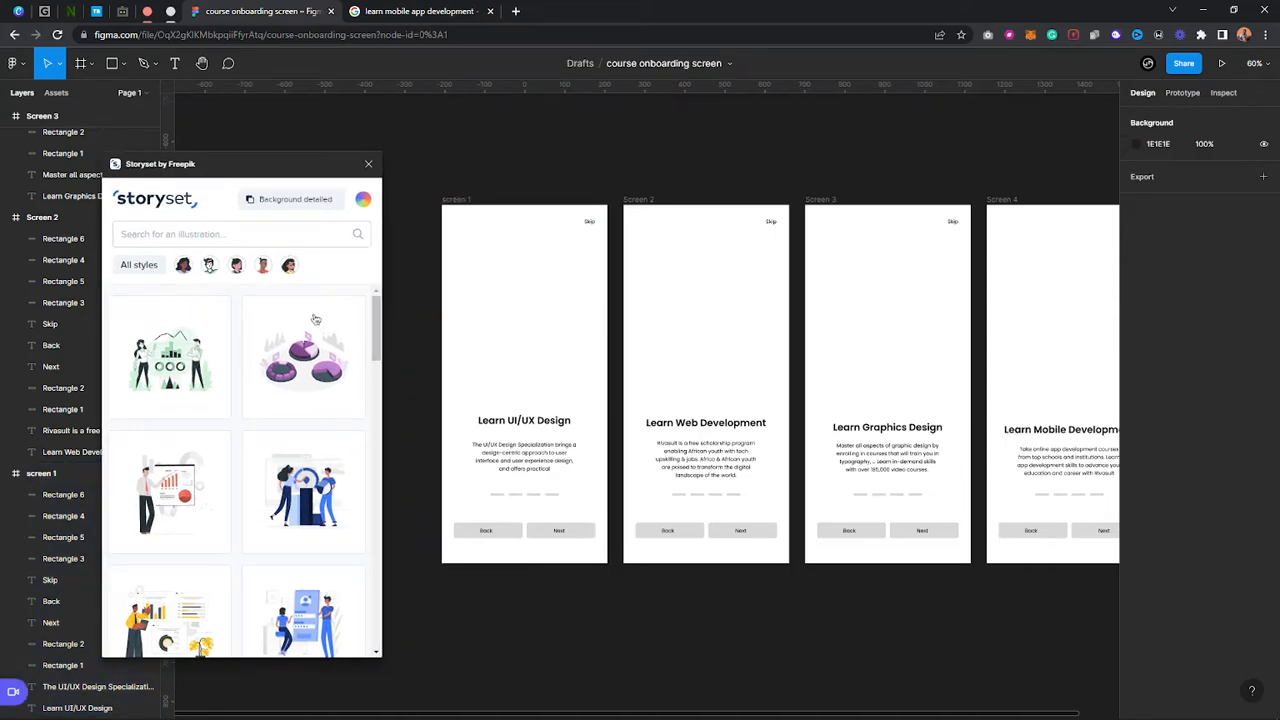
Search Storyset for "ui", insert the blue software code testing illustration, and move it to the empty canvas above and left of screen 1
{"action": "scroll", "coordinate": [557, 166], "scroll_direction": "up", "scroll_amount": 5}
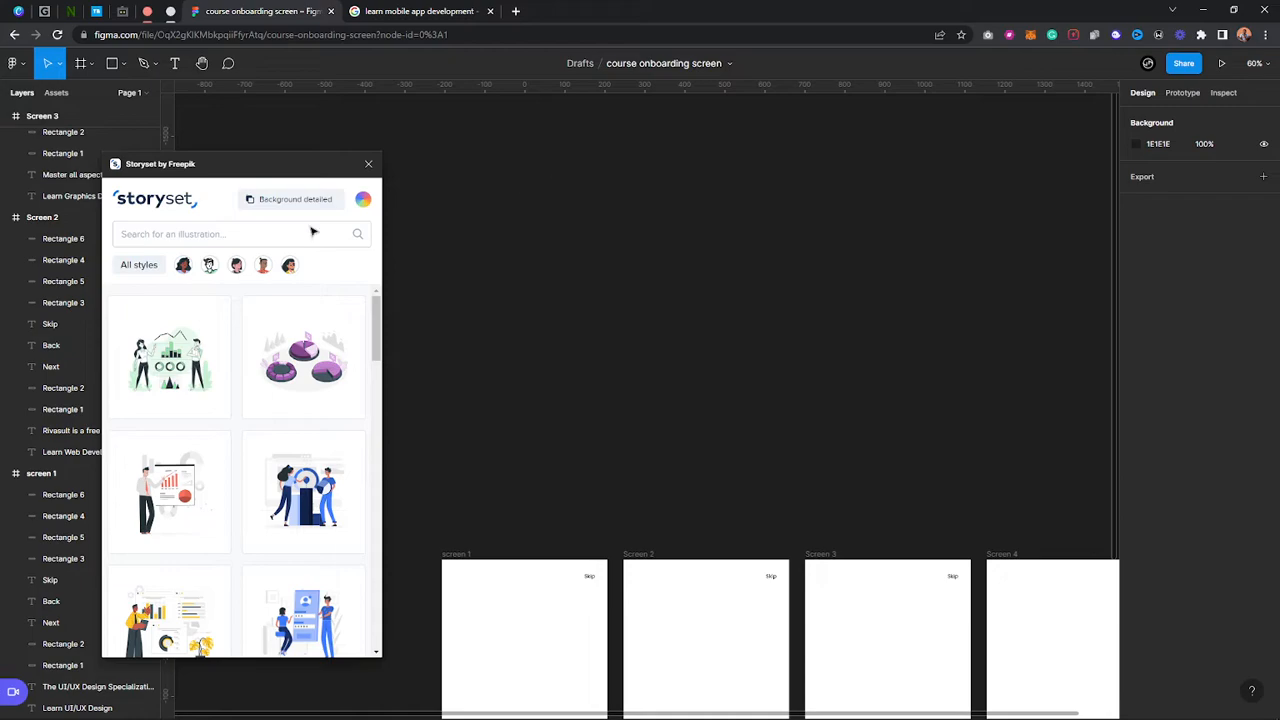
{"action": "left_click", "coordinate": [140, 236]}
{"action": "type", "text": "UI"}
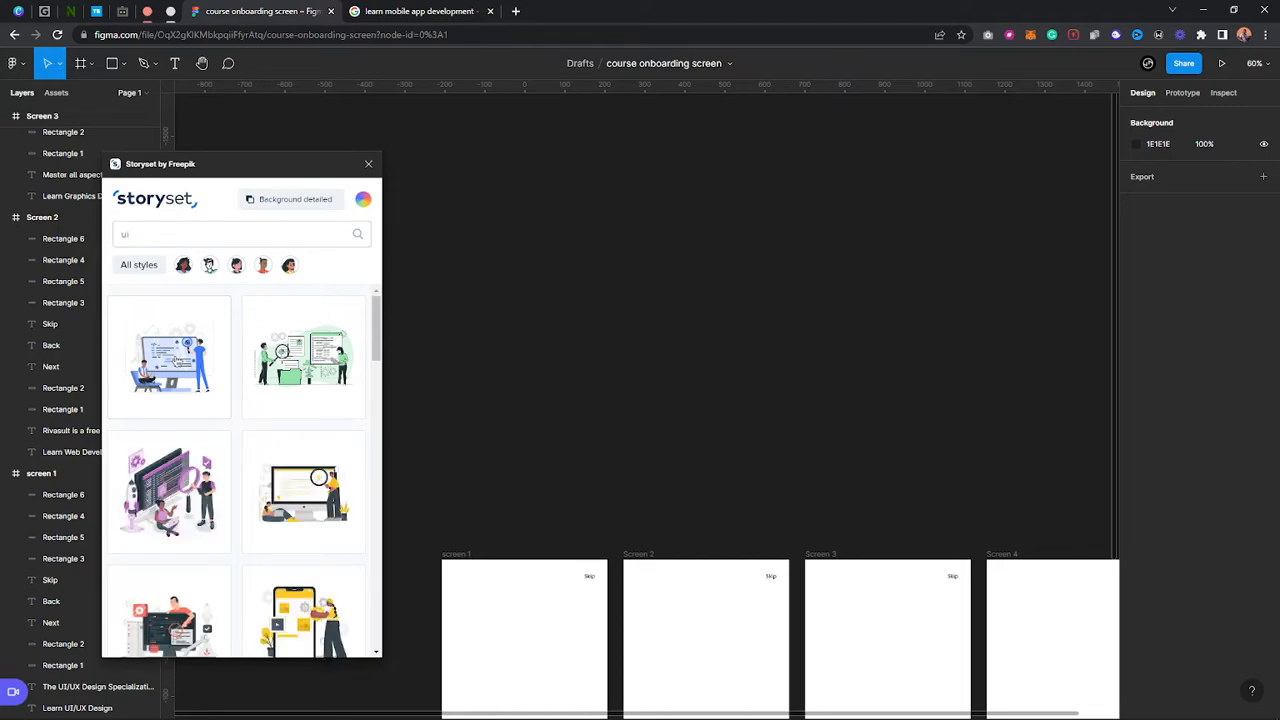
{"action": "left_click", "coordinate": [170, 358]}
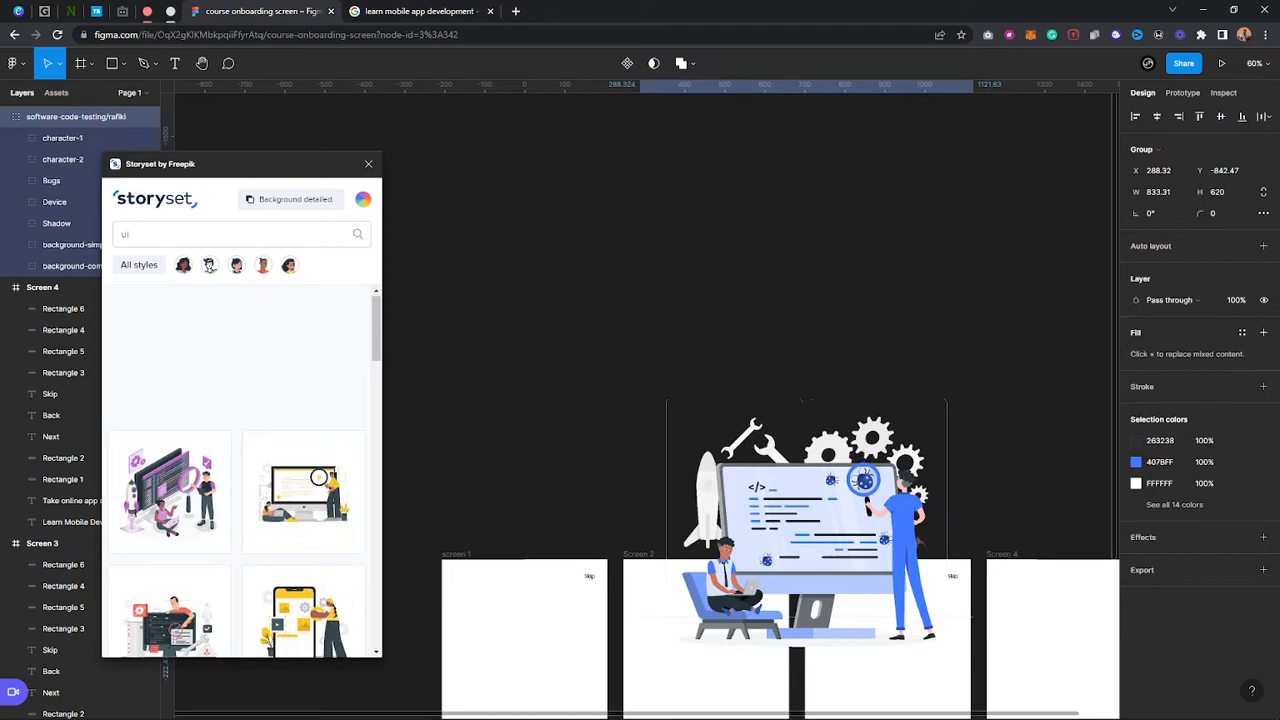
{"action": "left_click_drag", "start_coordinate": [870, 515], "coordinate": [350, 181]}
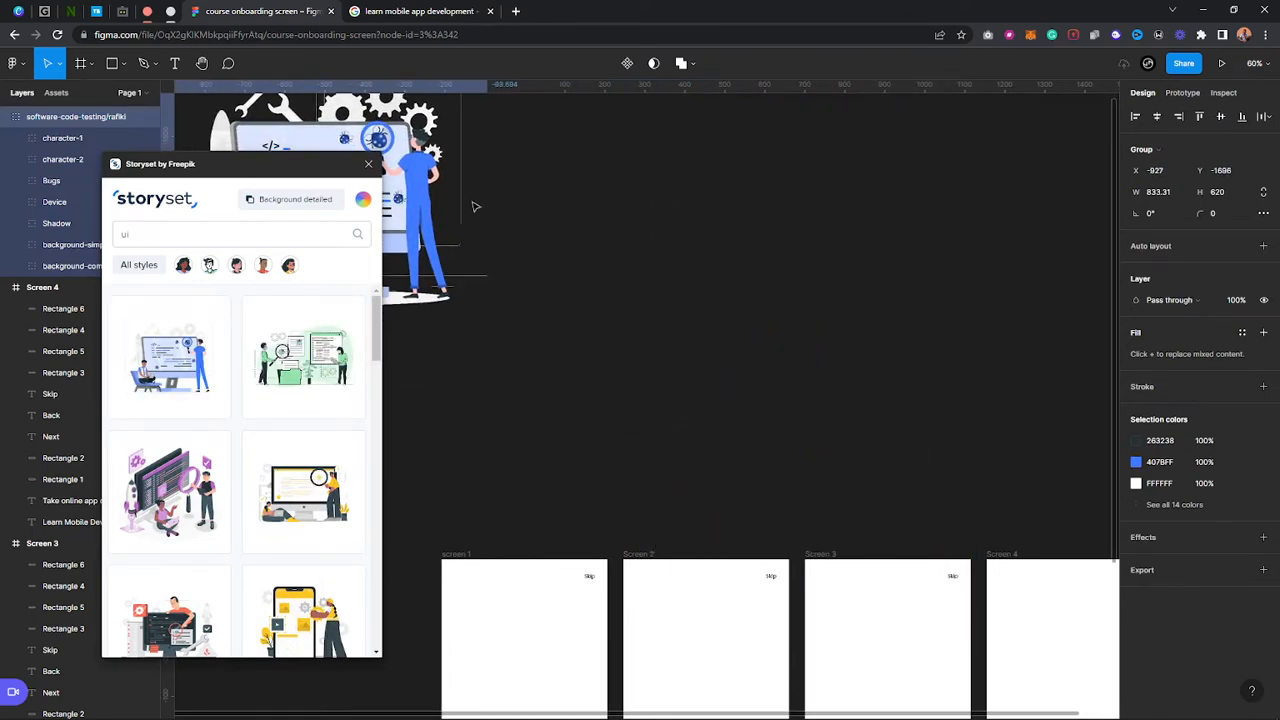
{"action": "left_click", "coordinate": [598, 234]}
Search Storyset for "web", insert the blue mobile login illustration, and place it on the empty canvas beside the code testing one
{"action": "left_click", "coordinate": [175, 238]}
{"action": "type", "text": "u"}
{"action": "key", "text": "BackSpace"}
{"action": "type", "text": "web"}
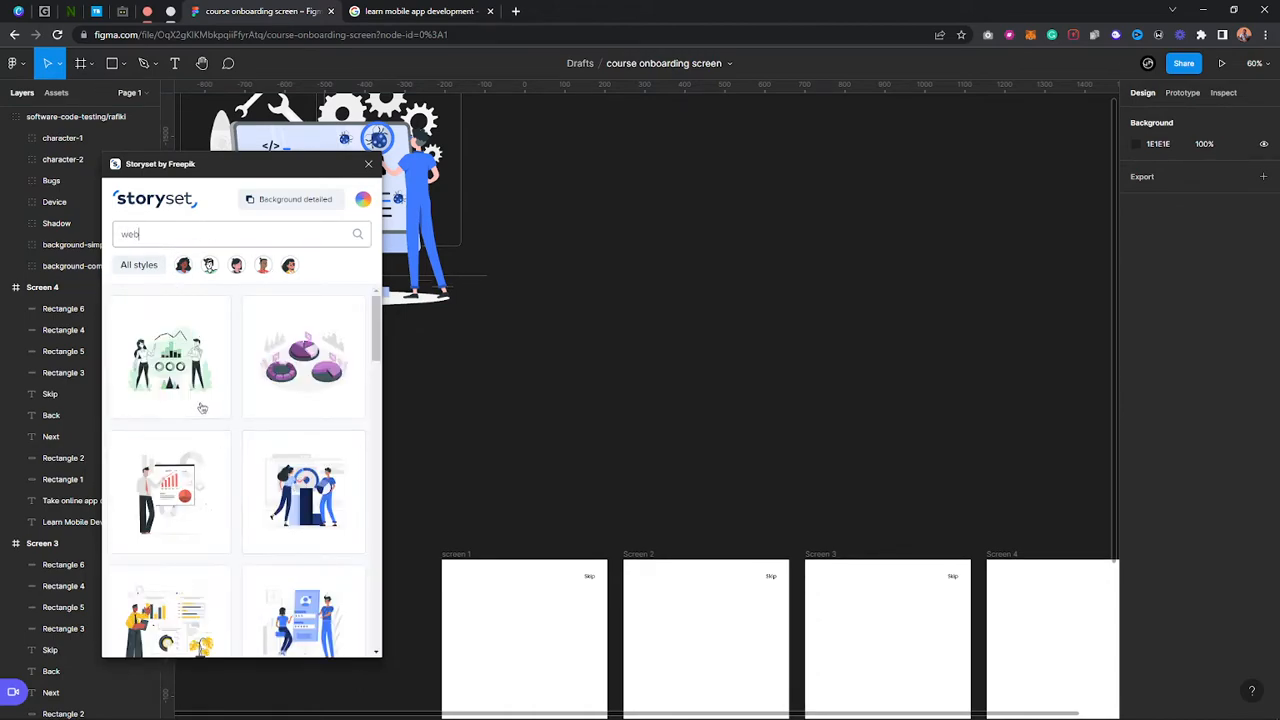
{"action": "scroll", "coordinate": [303, 495], "scroll_direction": "down", "scroll_amount": 2}
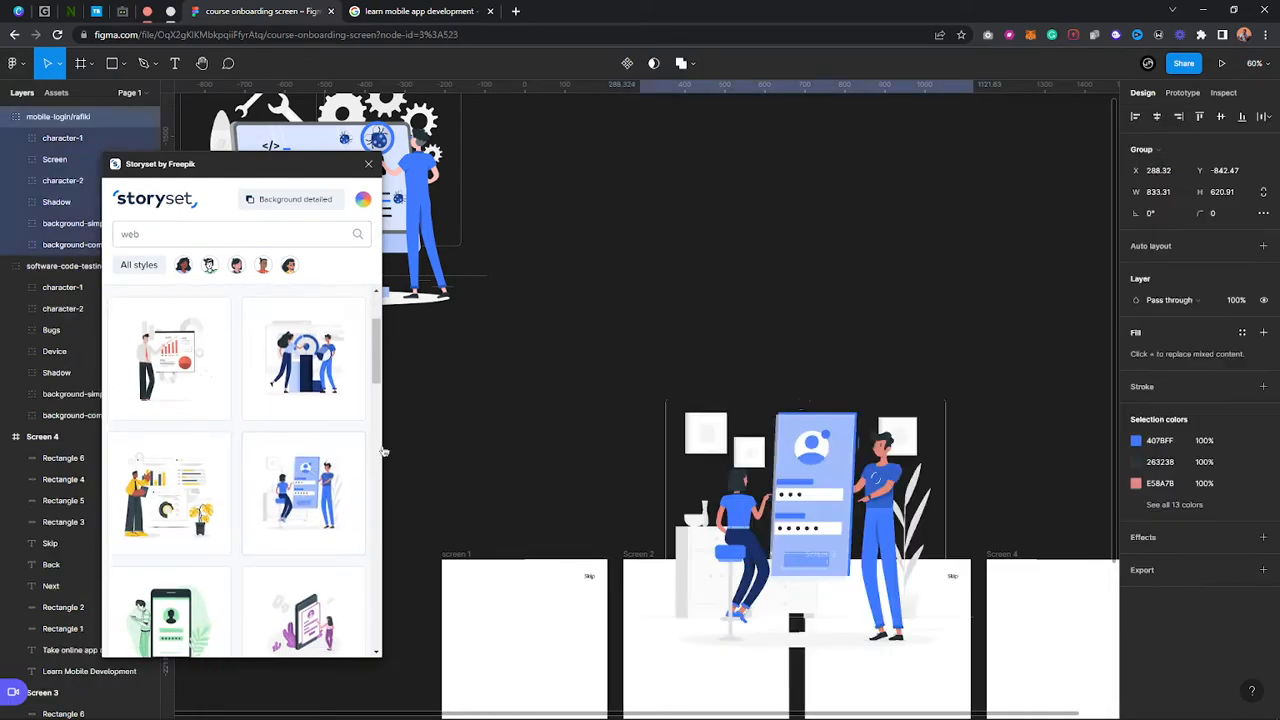
{"action": "left_click_drag", "start_coordinate": [822, 521], "coordinate": [679, 116]}
{"action": "left_click", "coordinate": [694, 383]}
Search Storyset for "graphics" and place the blue illustration of a man directing an arrow upward beside the mobile login one
{"action": "left_click", "coordinate": [134, 233]}
{"action": "type", "text": "graph"}
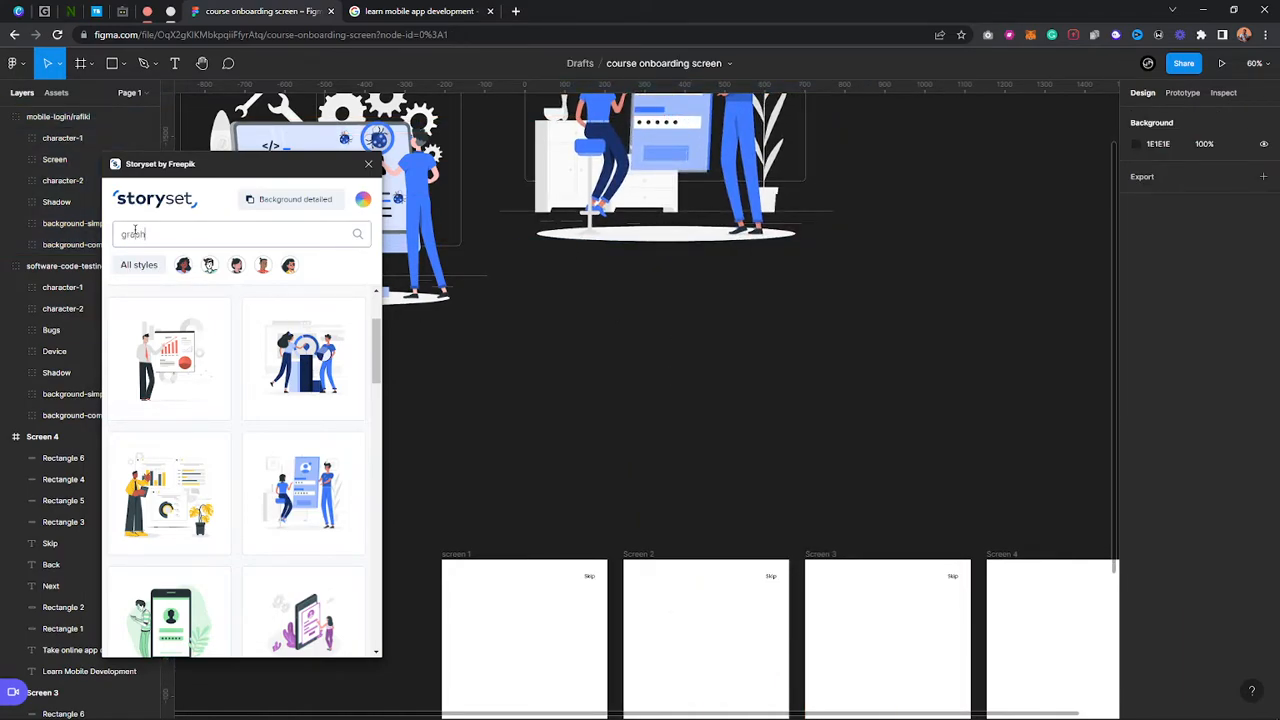
{"action": "type", "text": "ics"}
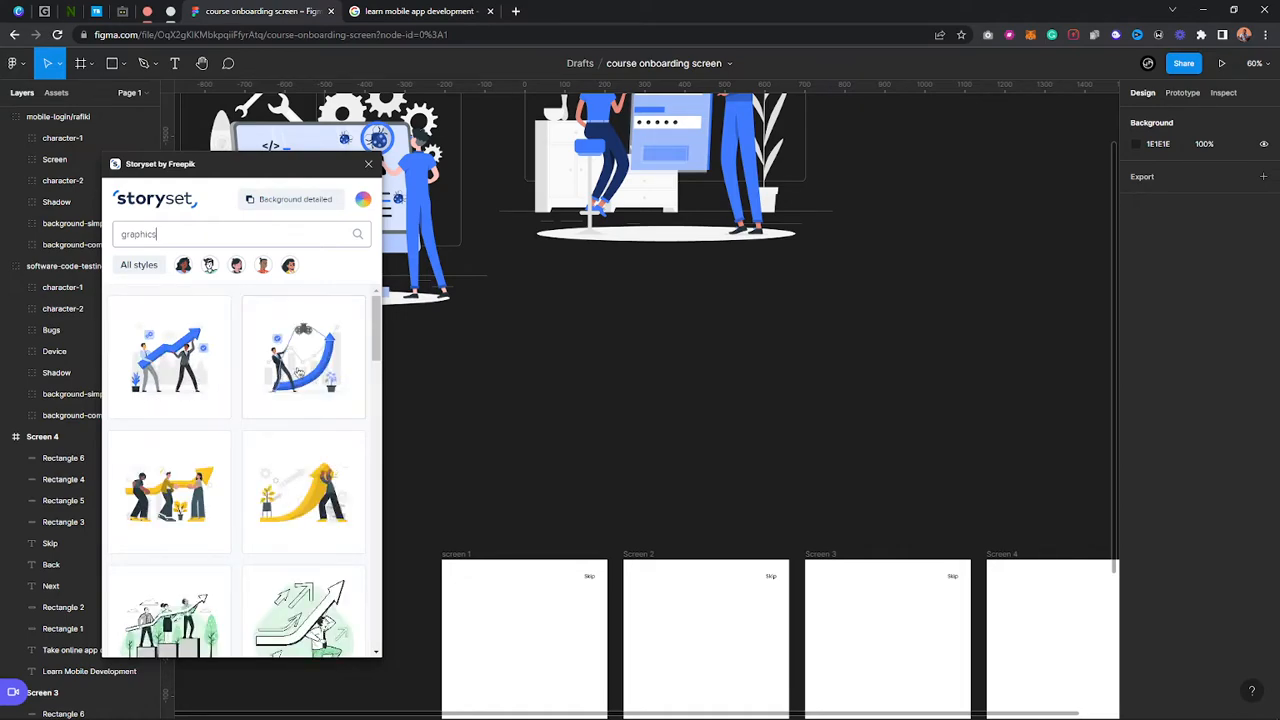
{"action": "scroll", "coordinate": [298, 372], "scroll_direction": "down", "scroll_amount": 3}
{"action": "scroll", "coordinate": [297, 372], "scroll_direction": "up", "scroll_amount": 3}
{"action": "left_click_drag", "start_coordinate": [302, 365], "coordinate": [1016, 172]}
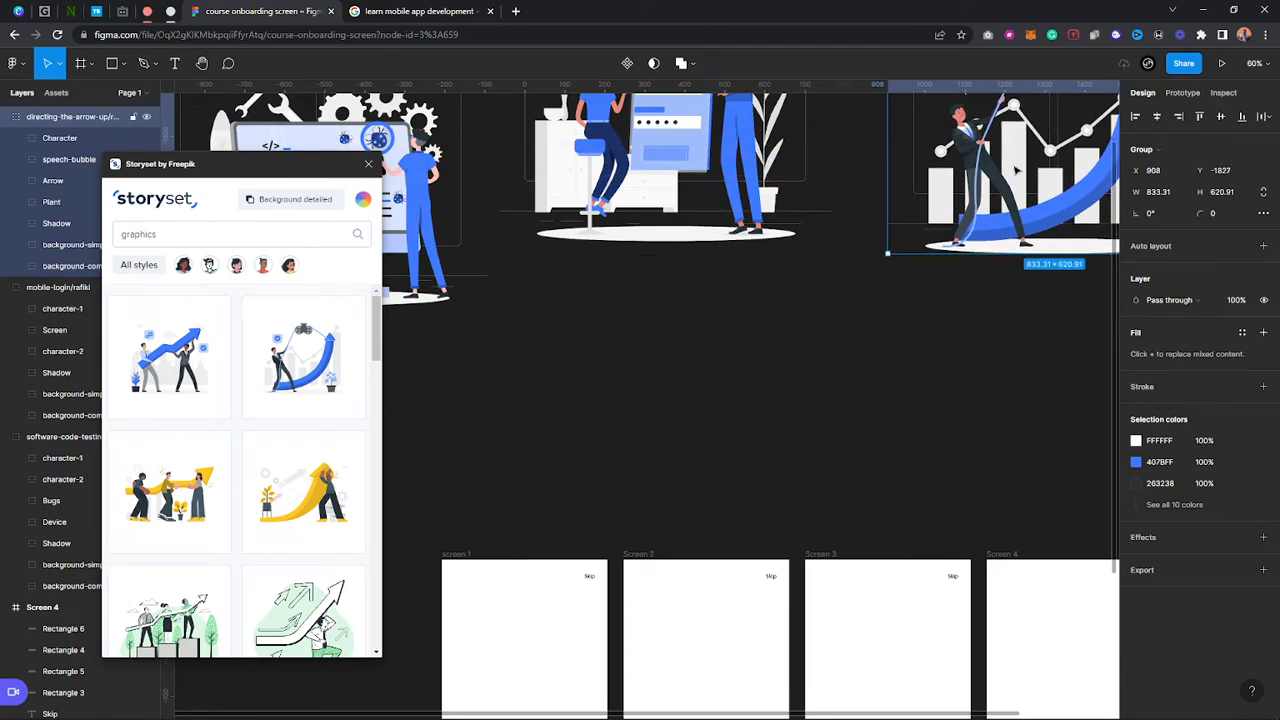
{"action": "left_click", "coordinate": [192, 228]}
{"action": "key", "text": "ctrl+a"}
{"action": "type", "text": "web"}
{"action": "key", "text": "Return"}
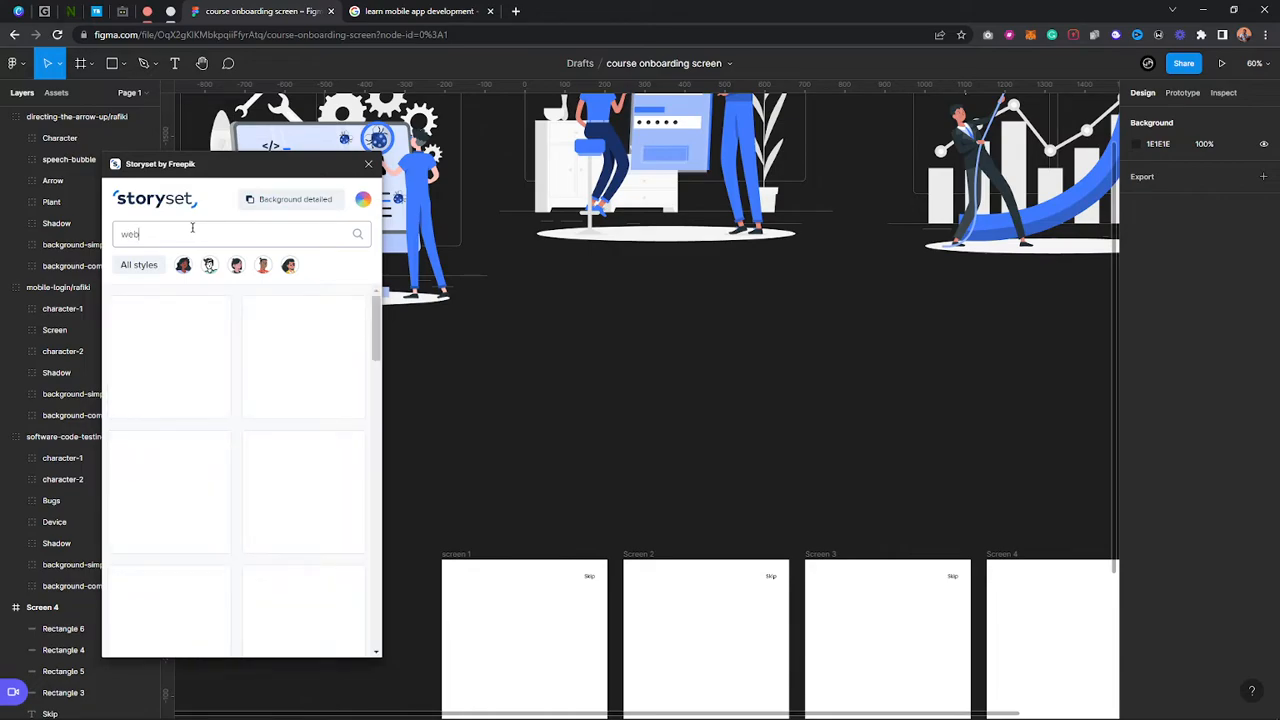
Search Storyset for "mobile" and look through the results for a mobile development illustration
{"action": "key", "text": "ctrl+a"}
{"action": "type", "text": "m"}
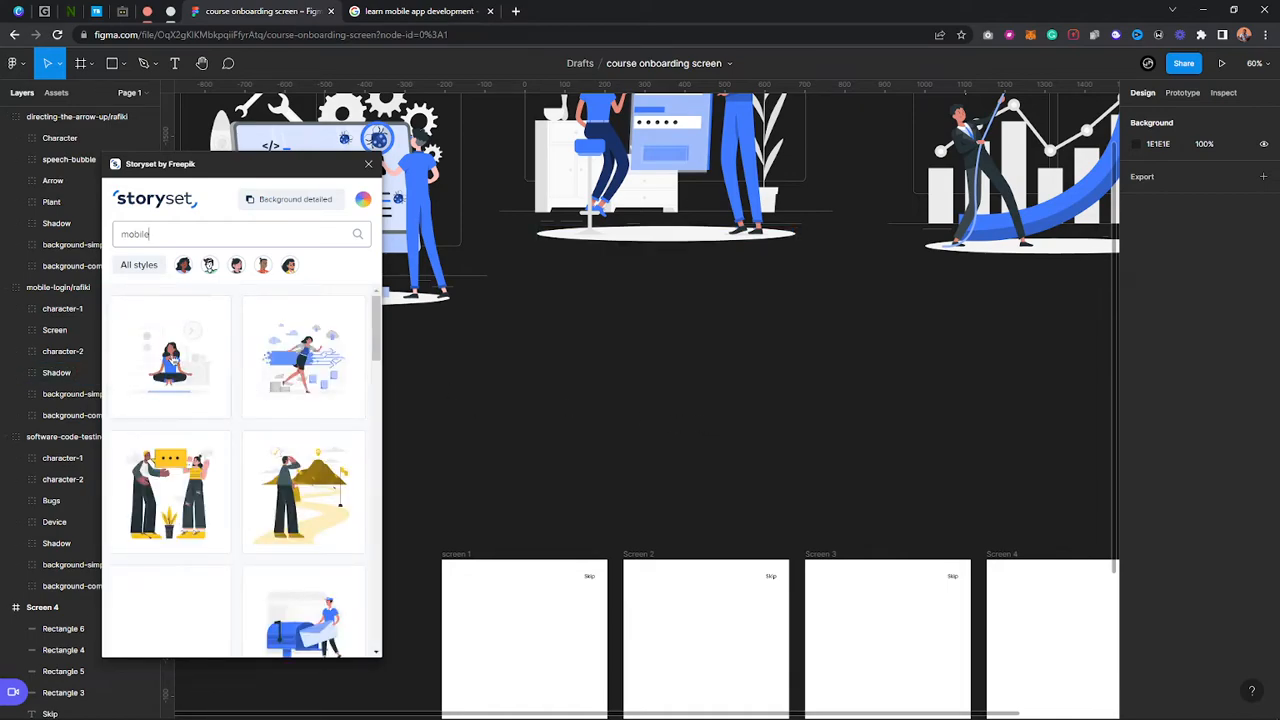
{"action": "scroll", "coordinate": [269, 495], "scroll_direction": "down", "scroll_amount": 1}
{"action": "scroll", "coordinate": [269, 495], "scroll_direction": "down", "scroll_amount": 3}
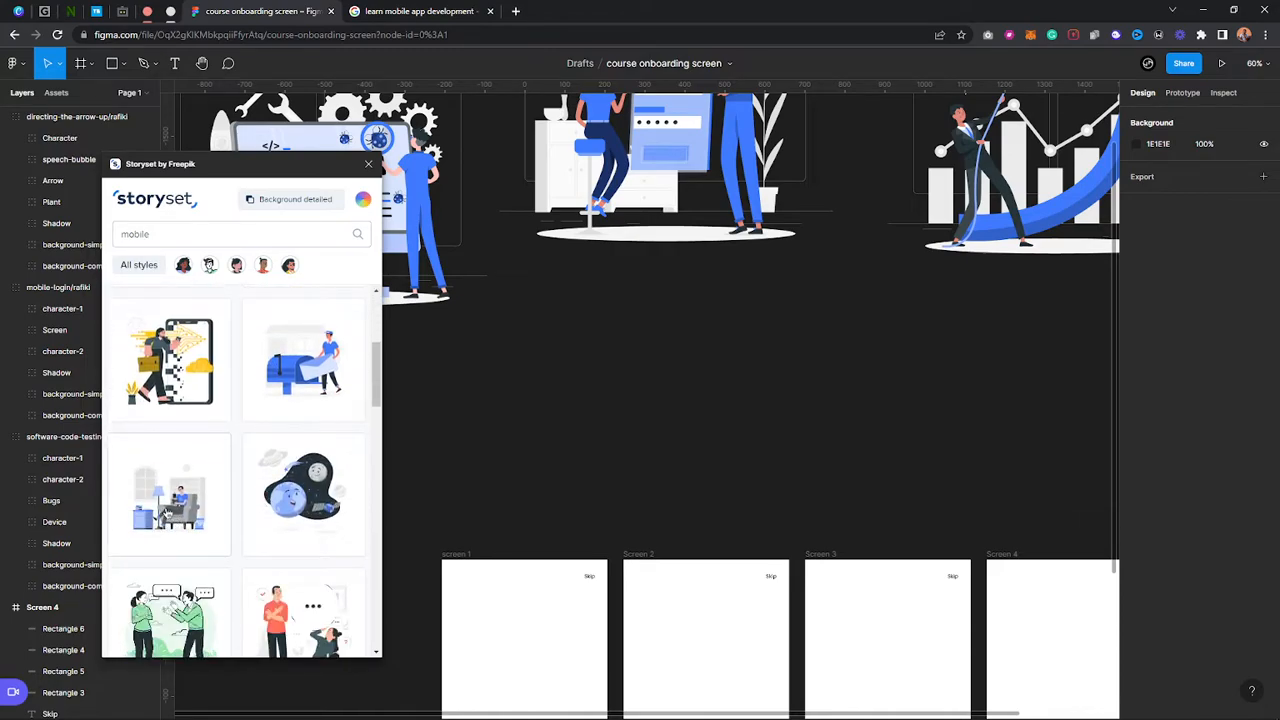
Position the man-reading illustration in the empty space above the four screens, at about X 292, Y -1136, and close the Storyset plugin
{"action": "left_click_drag", "start_coordinate": [795, 531], "coordinate": [800, 416]}
{"action": "left_click", "coordinate": [369, 164]}
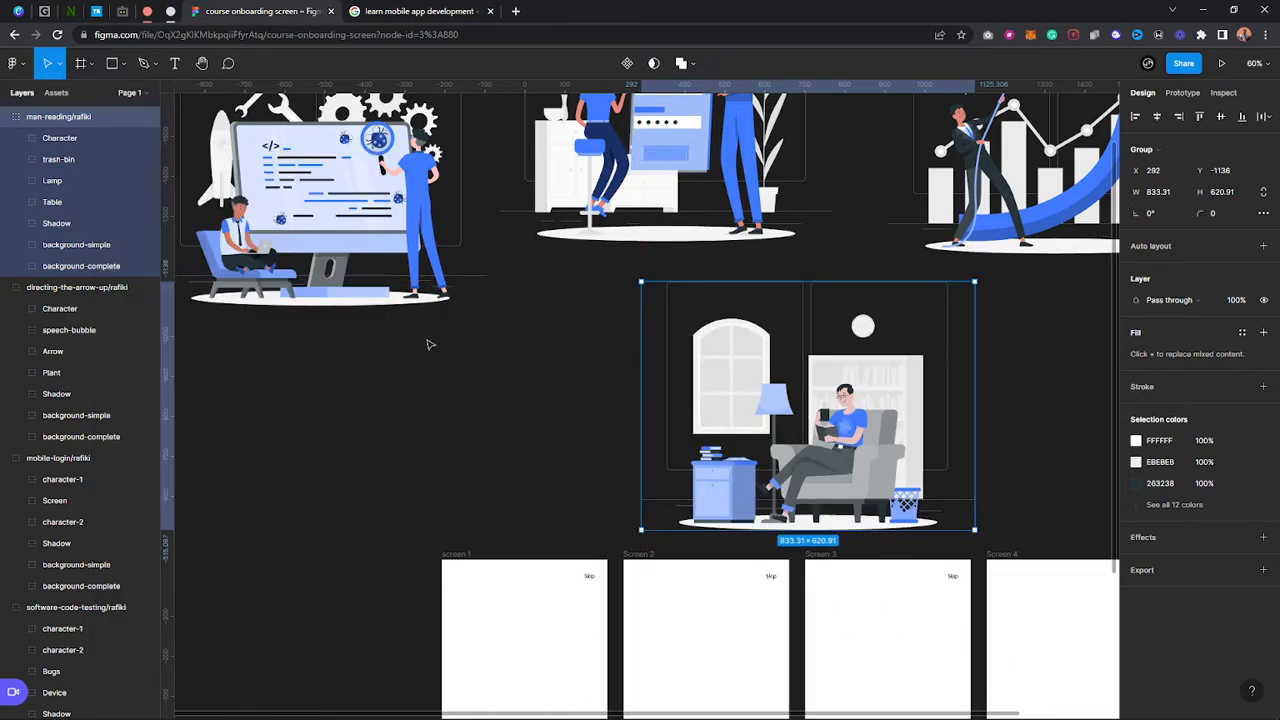
Select all four illustrations and scale them down together proportionally to about 213 wide each
{"action": "scroll", "coordinate": [428, 343], "scroll_direction": "down", "scroll_amount": 6}
{"action": "left_click", "coordinate": [388, 270]}
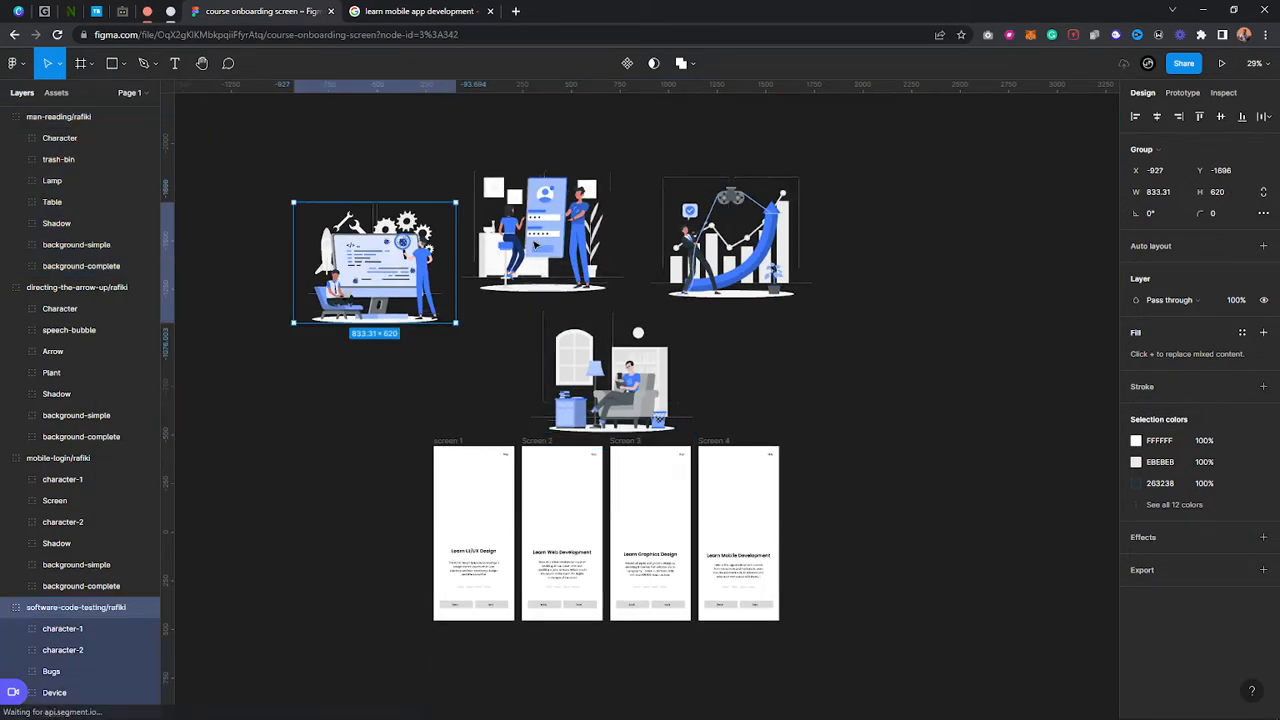
{"action": "left_click", "coordinate": [542, 235], "text": "shift"}
{"action": "left_click", "coordinate": [730, 240], "text": "shift"}
{"action": "left_click", "coordinate": [611, 375], "text": "shift"}
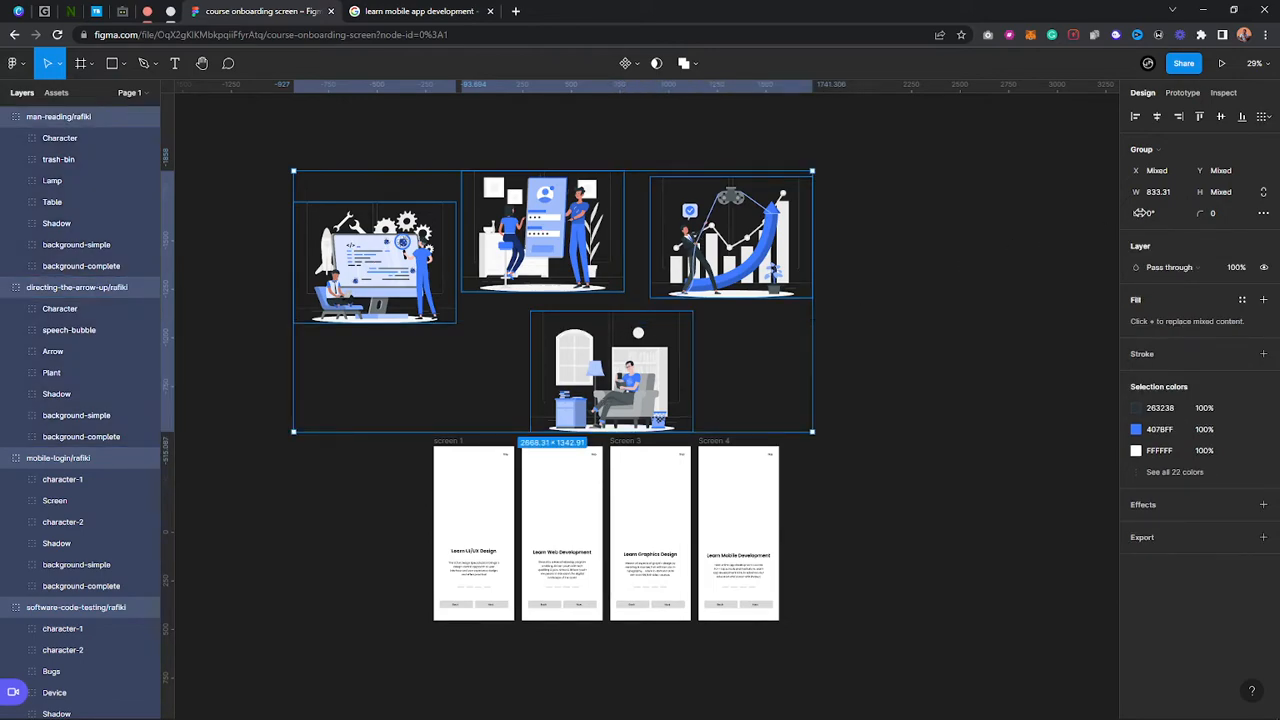
{"action": "left_click_drag", "start_coordinate": [1139, 194], "coordinate": [760, 427]}
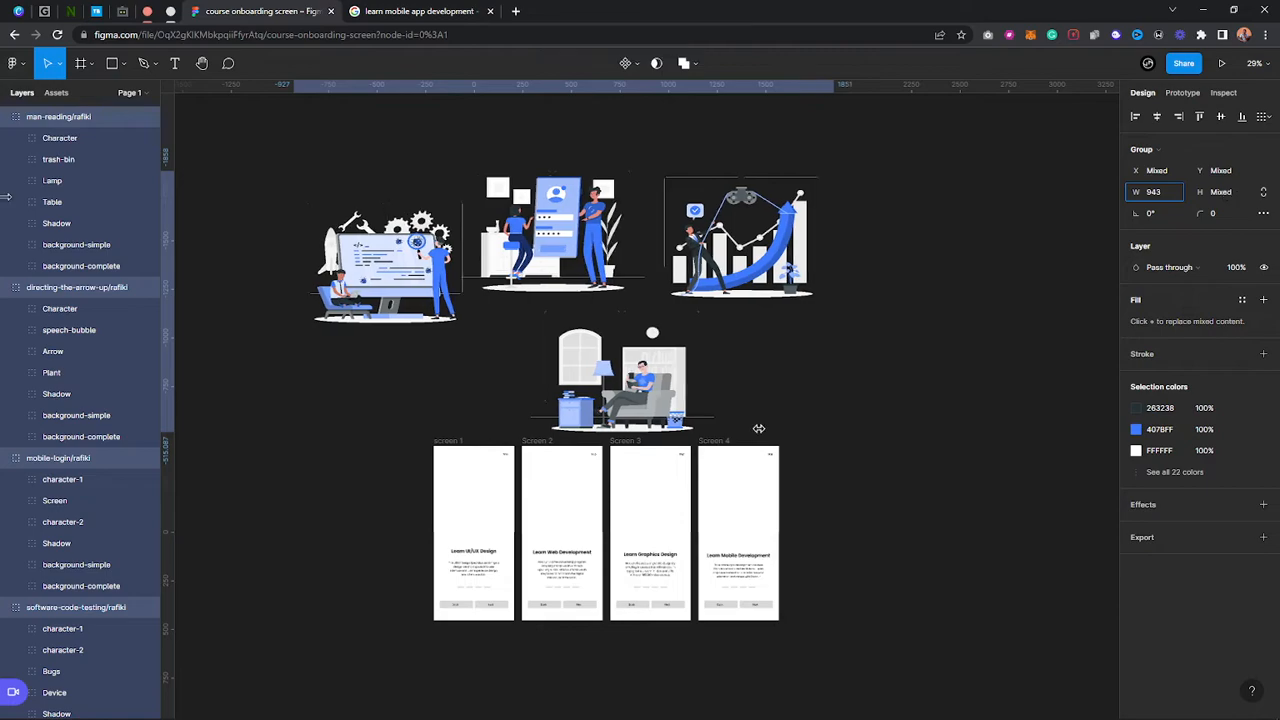
{"action": "key", "text": "ctrl+z"}
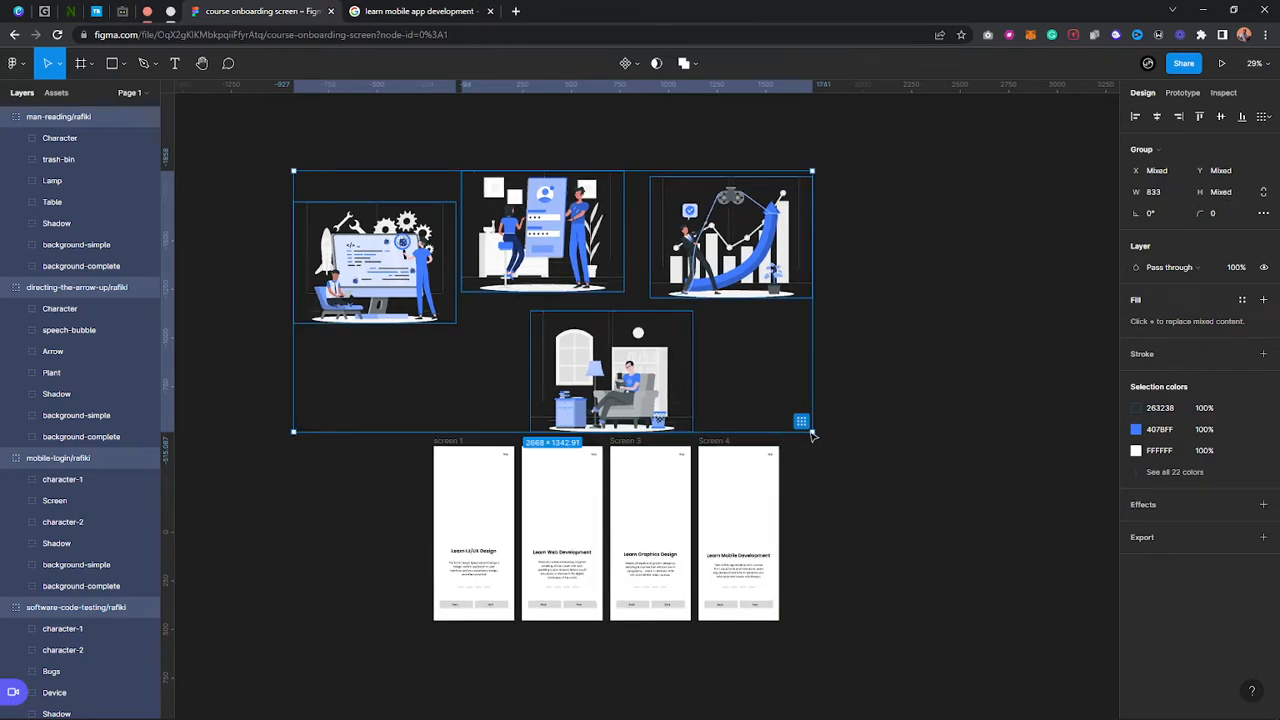
{"action": "left_click_drag", "start_coordinate": [811, 431], "coordinate": [620, 333]}
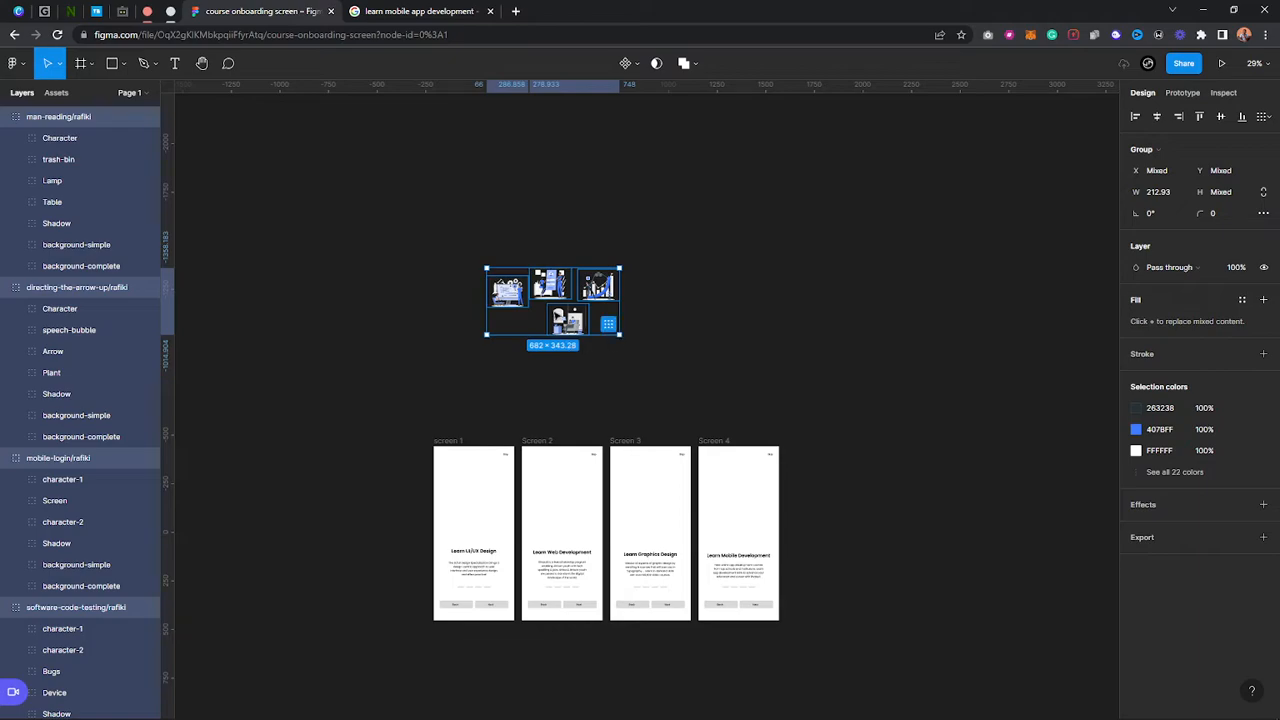
{"action": "left_click", "coordinate": [507, 338]}
Move the man-reading illustration into Screen 4 above its heading, at about X 81, Y 171
{"action": "scroll", "coordinate": [465, 389], "scroll_direction": "up", "scroll_amount": 2}
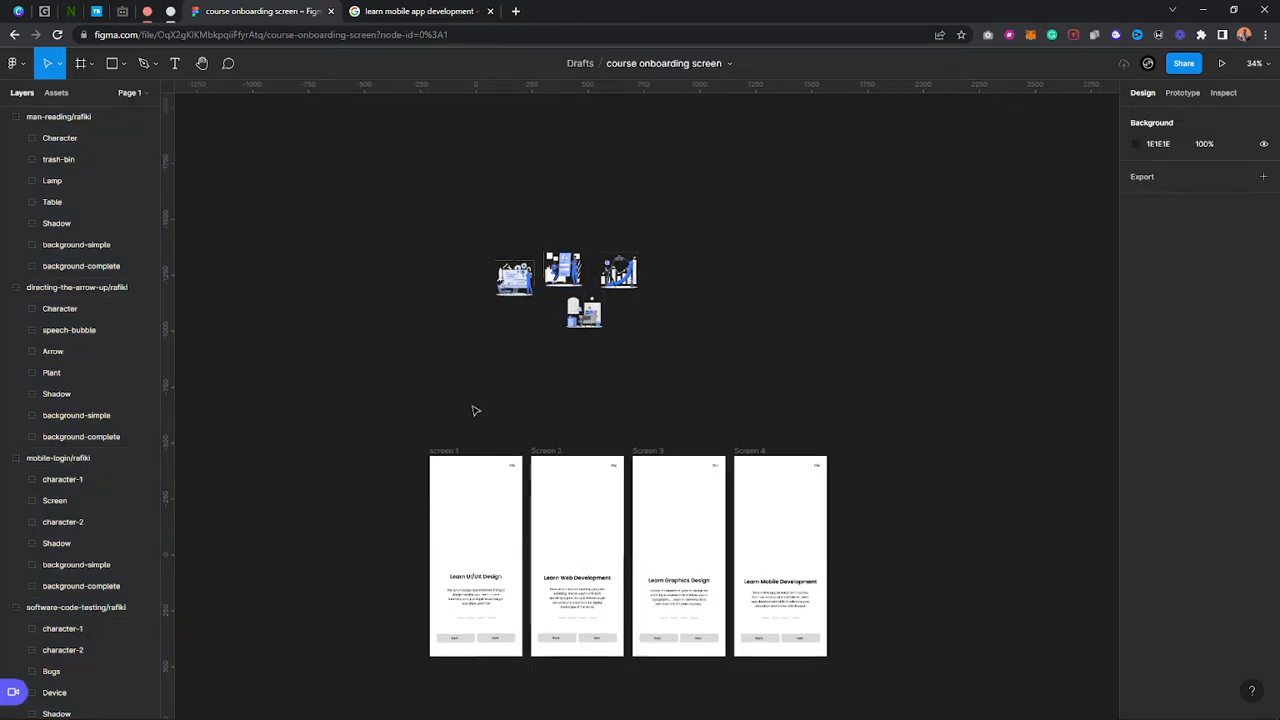
{"action": "scroll", "coordinate": [423, 234], "scroll_direction": "down", "scroll_amount": 1}
{"action": "left_click_drag", "start_coordinate": [417, 199], "coordinate": [675, 364]}
{"action": "left_click_drag", "start_coordinate": [601, 306], "coordinate": [778, 506]}
{"action": "left_click", "coordinate": [787, 349]}
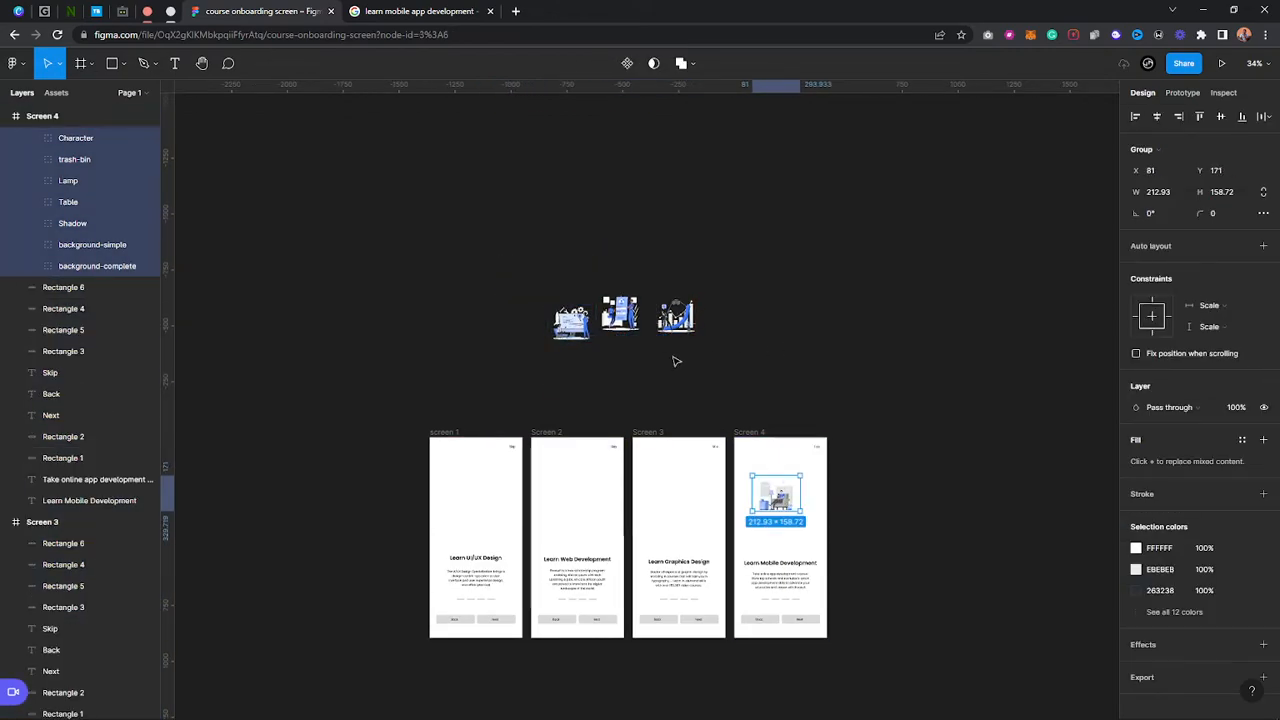
Move the rising-arrow illustration into Screen 3, the mobile-login one into Screen 2 and the code-testing one into screen 1
{"action": "left_click", "coordinate": [677, 313]}
{"action": "left_click_drag", "start_coordinate": [677, 313], "coordinate": [681, 502]}
{"action": "left_click_drag", "start_coordinate": [621, 313], "coordinate": [584, 511]}
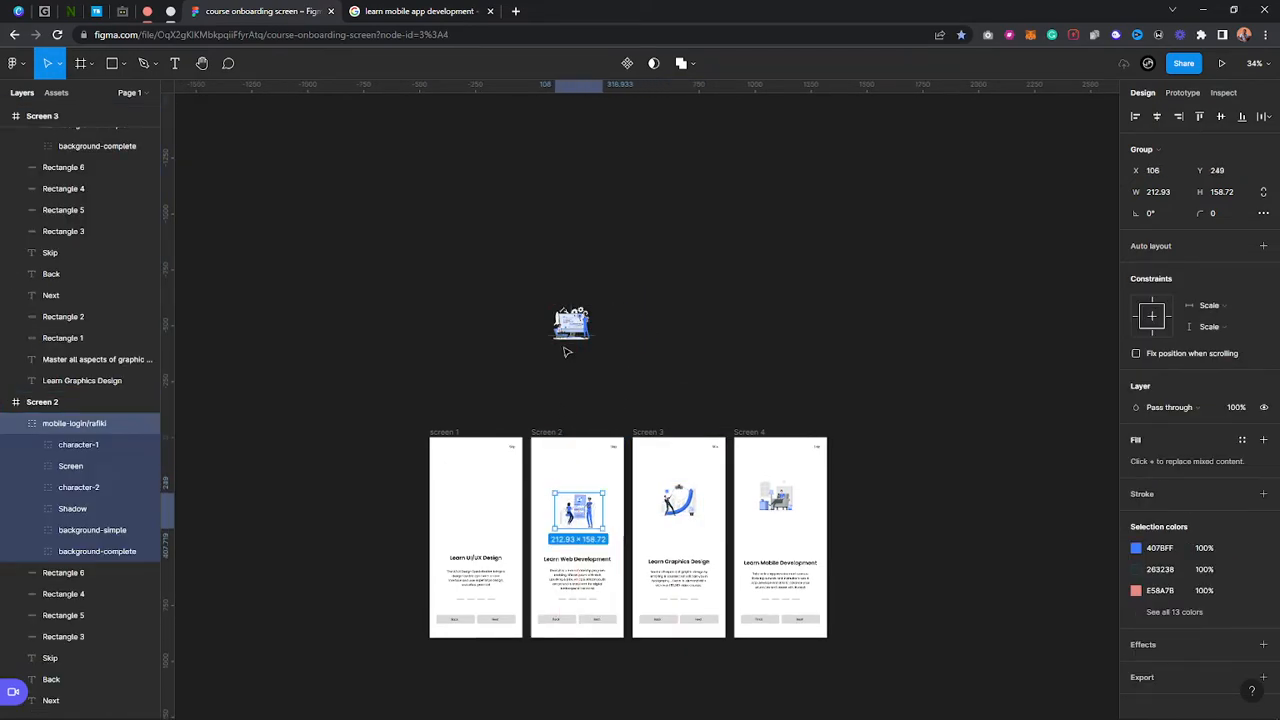
{"action": "left_click", "coordinate": [571, 328]}
{"action": "left_click_drag", "start_coordinate": [571, 328], "coordinate": [469, 513]}
Select the illustrations on all four screens and enlarge them together to about 318 wide each
{"action": "scroll", "coordinate": [466, 636], "scroll_direction": "down", "scroll_amount": 1}
{"action": "scroll", "coordinate": [518, 670], "scroll_direction": "up", "scroll_amount": 1}
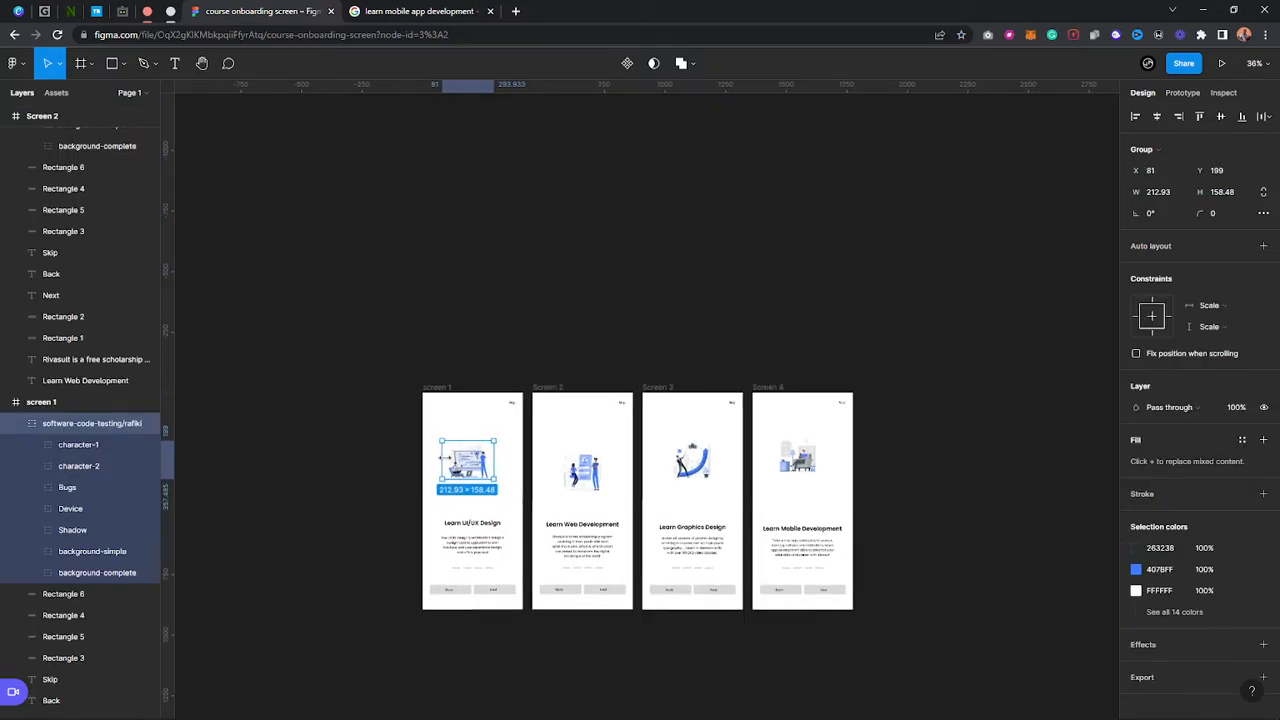
{"action": "left_click", "coordinate": [585, 465], "text": "shift"}
{"action": "left_click", "coordinate": [692, 460], "text": "shift"}
{"action": "left_click", "coordinate": [797, 458], "text": "shift"}
{"action": "left_click_drag", "start_coordinate": [824, 491], "coordinate": [858, 506]}
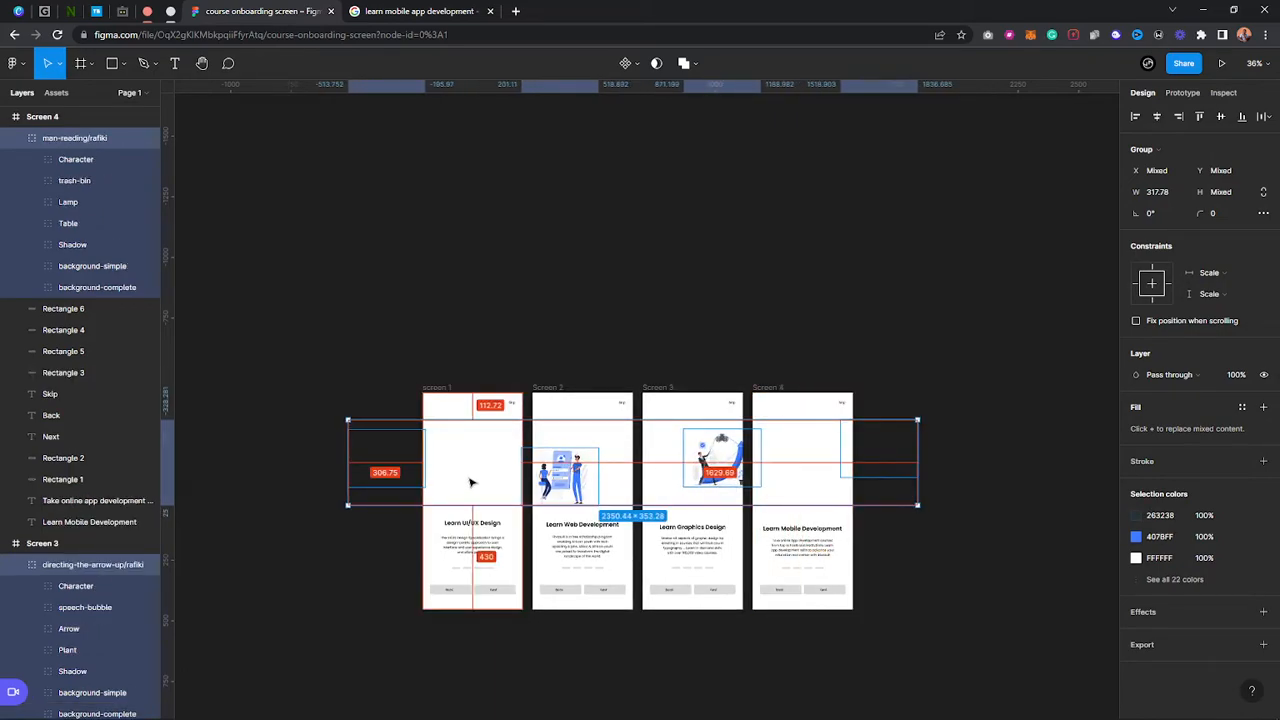
{"action": "left_click", "coordinate": [430, 464]}
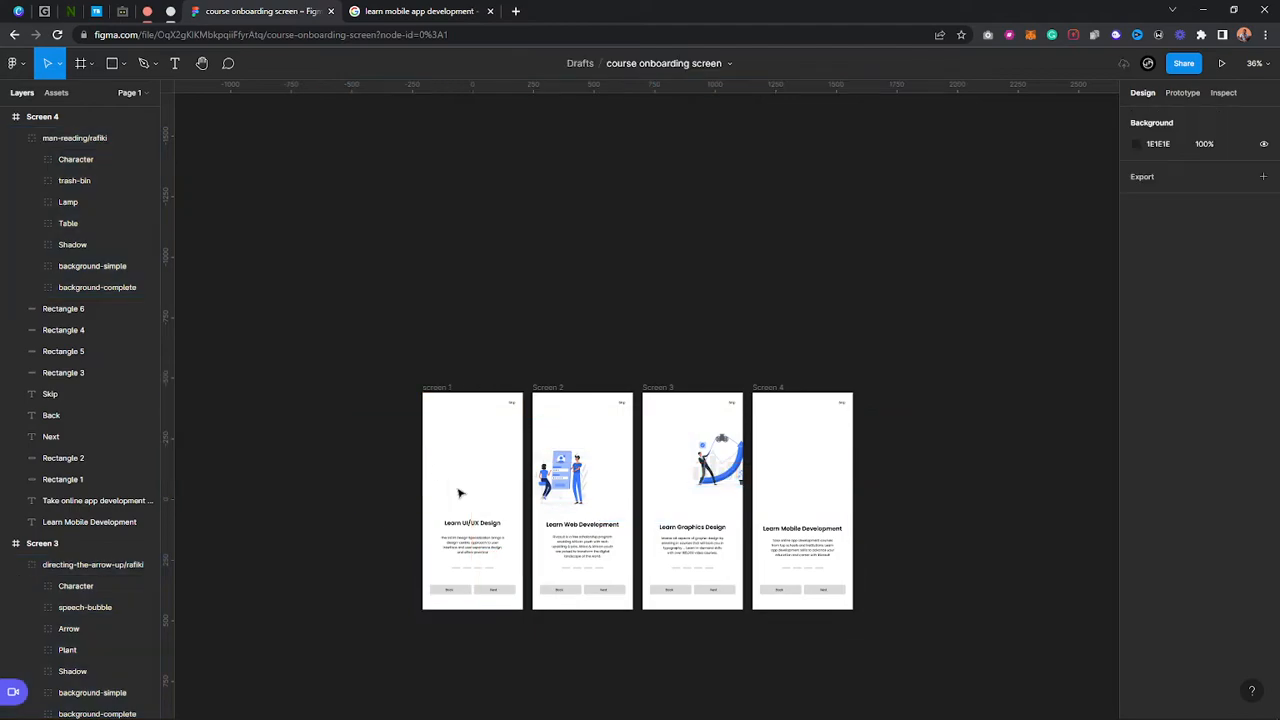
Move the code-testing illustration back onto screen 1 and the mobile-login illustration nearer the middle of Screen 2
{"action": "left_click", "coordinate": [387, 465]}
{"action": "left_click_drag", "start_coordinate": [389, 465], "coordinate": [470, 467]}
{"action": "left_click", "coordinate": [565, 481]}
{"action": "left_click_drag", "start_coordinate": [565, 481], "coordinate": [585, 467]}
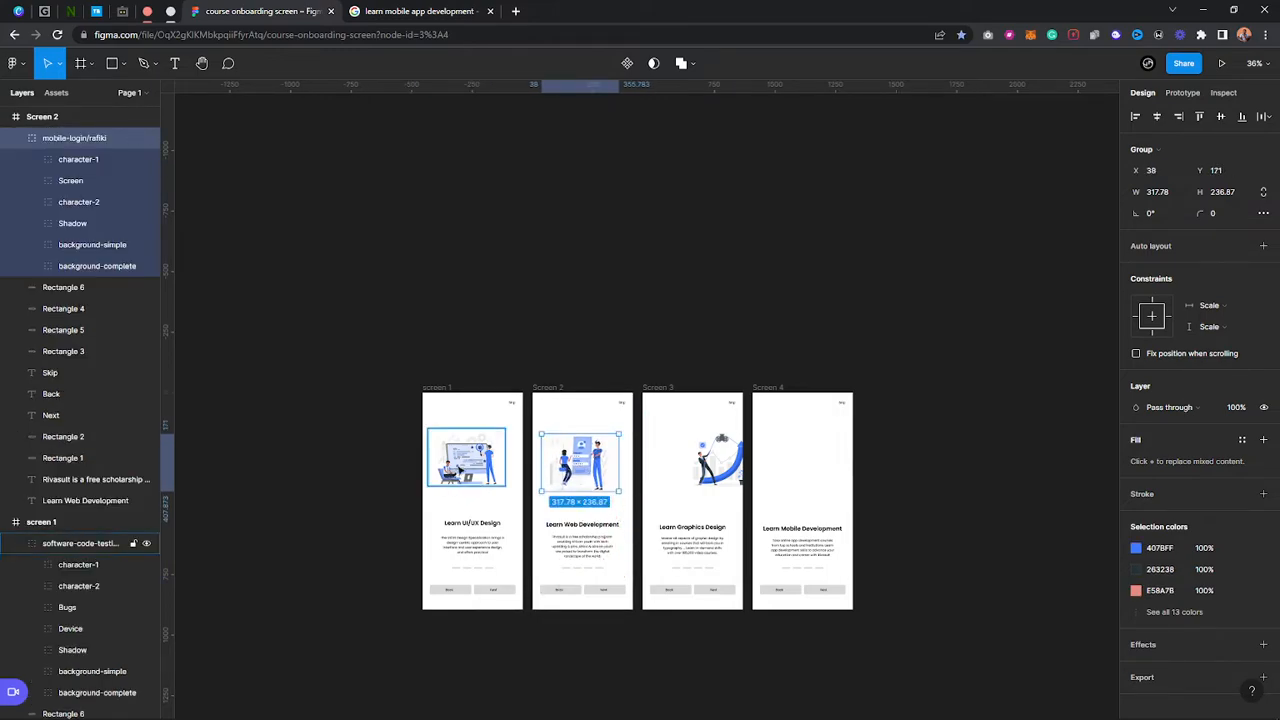
{"action": "left_click", "coordinate": [452, 480]}
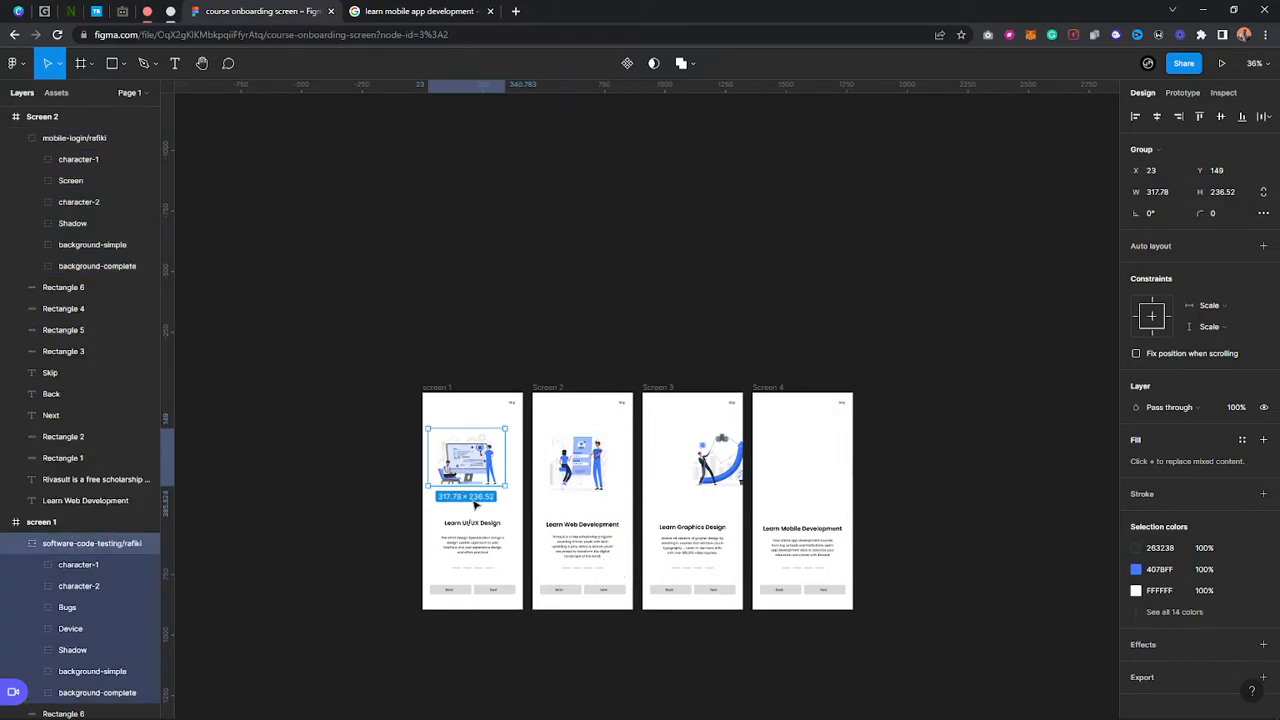
{"action": "scroll", "coordinate": [513, 505], "scroll_direction": "down", "scroll_amount": 1}
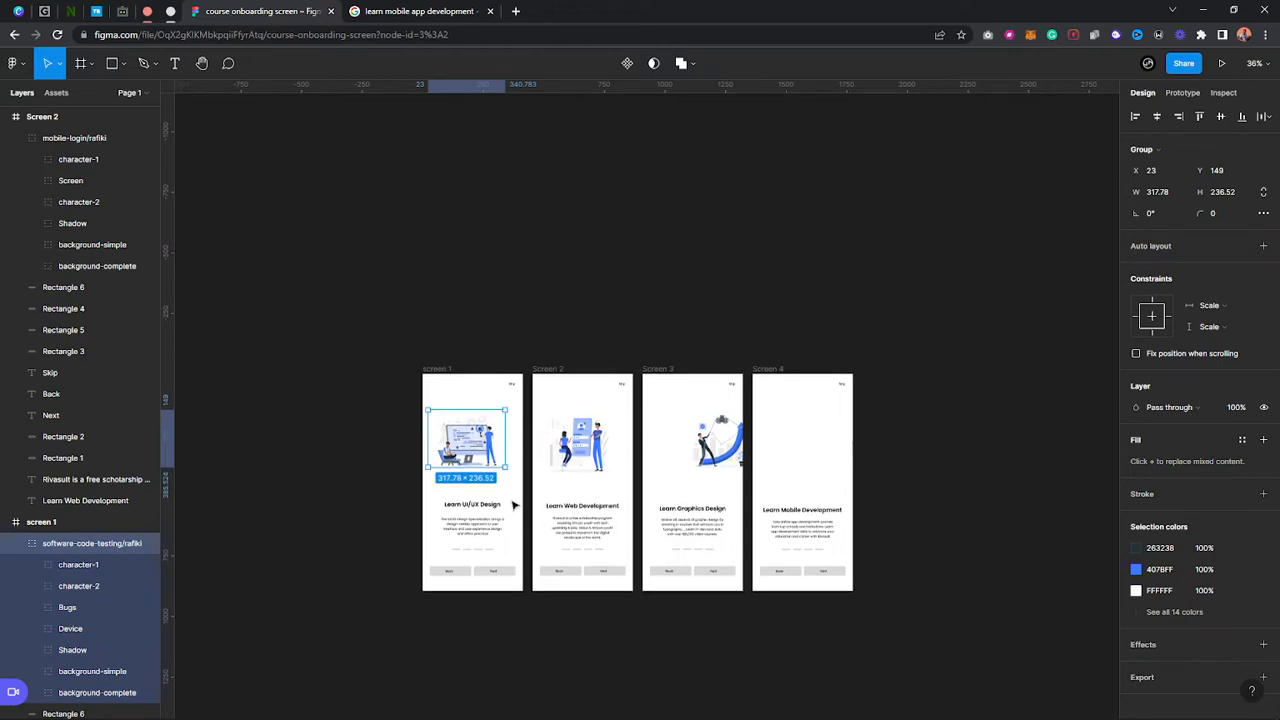
Bring the man-reading illustration back onto Screen 4, and centre it and Screen 3's rising-arrow illustration horizontally on their screens
{"action": "left_click_drag", "start_coordinate": [812, 411], "coordinate": [813, 443]}
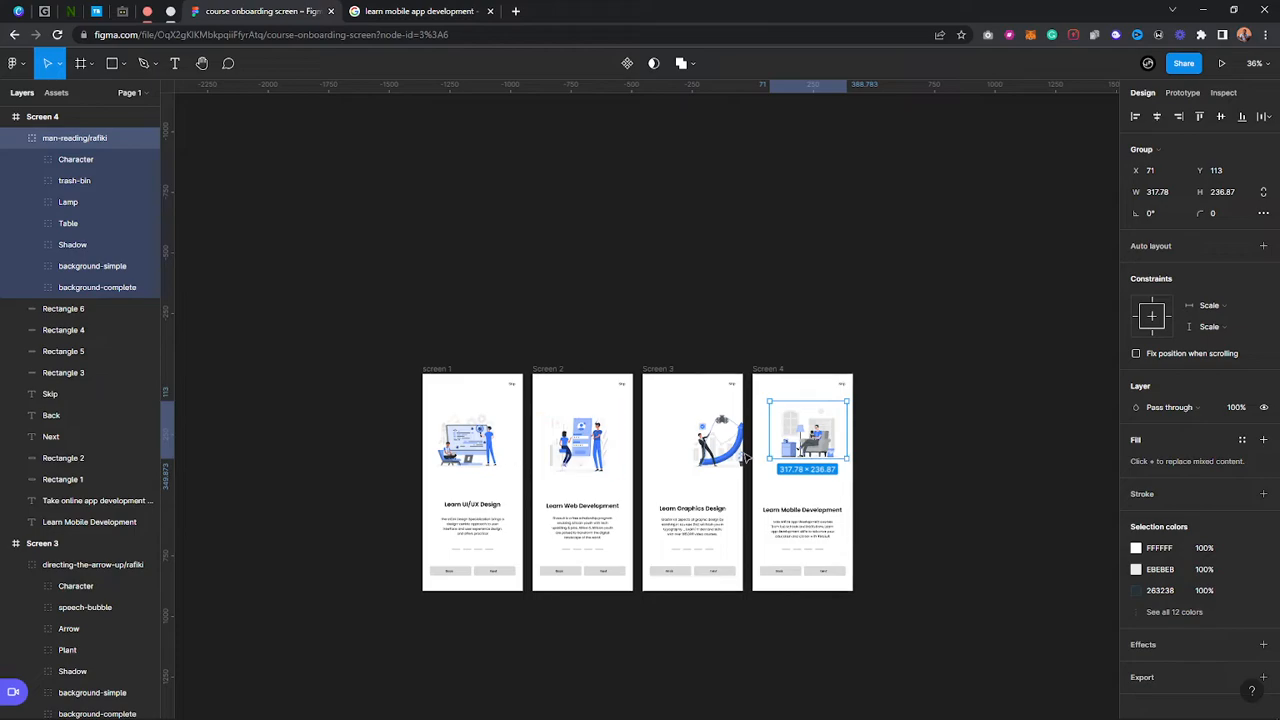
{"action": "left_click", "coordinate": [1157, 116]}
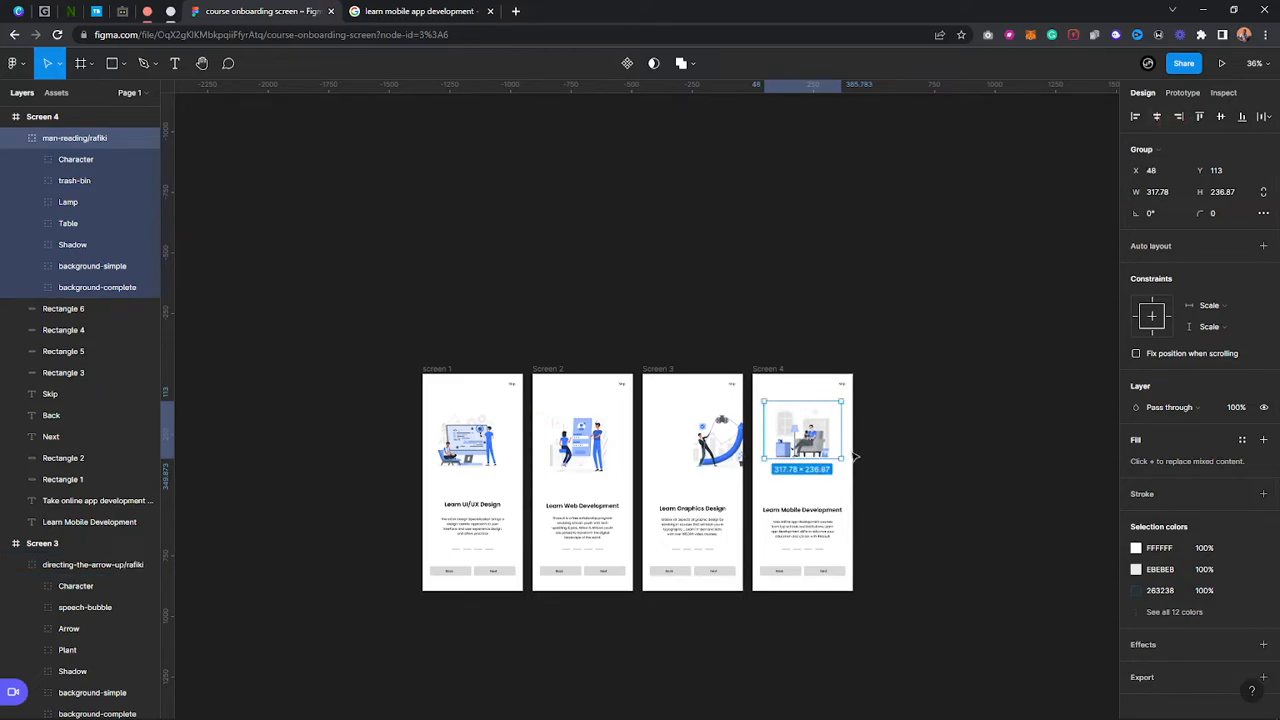
{"action": "left_click", "coordinate": [743, 456]}
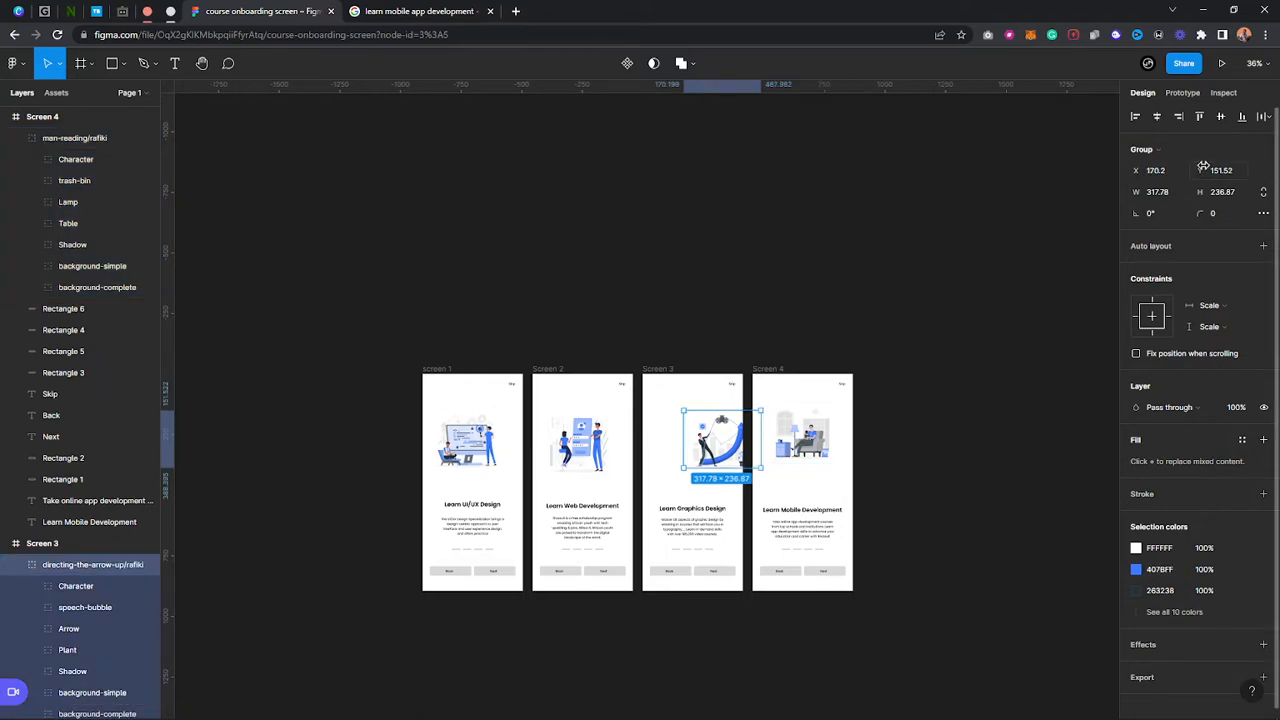
{"action": "left_click", "coordinate": [1157, 116]}
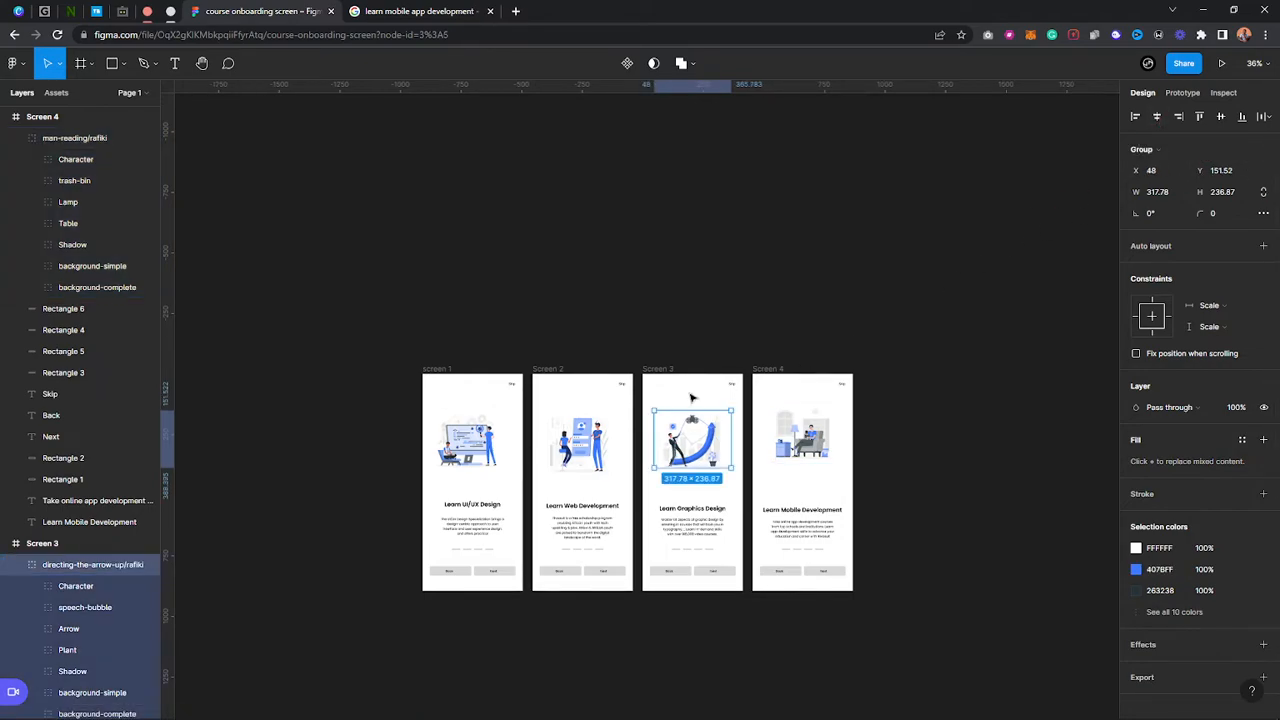
Centre the mobile-login illustration horizontally on Screen 2 and the code-testing illustration on screen 1
{"action": "left_click", "coordinate": [585, 437]}
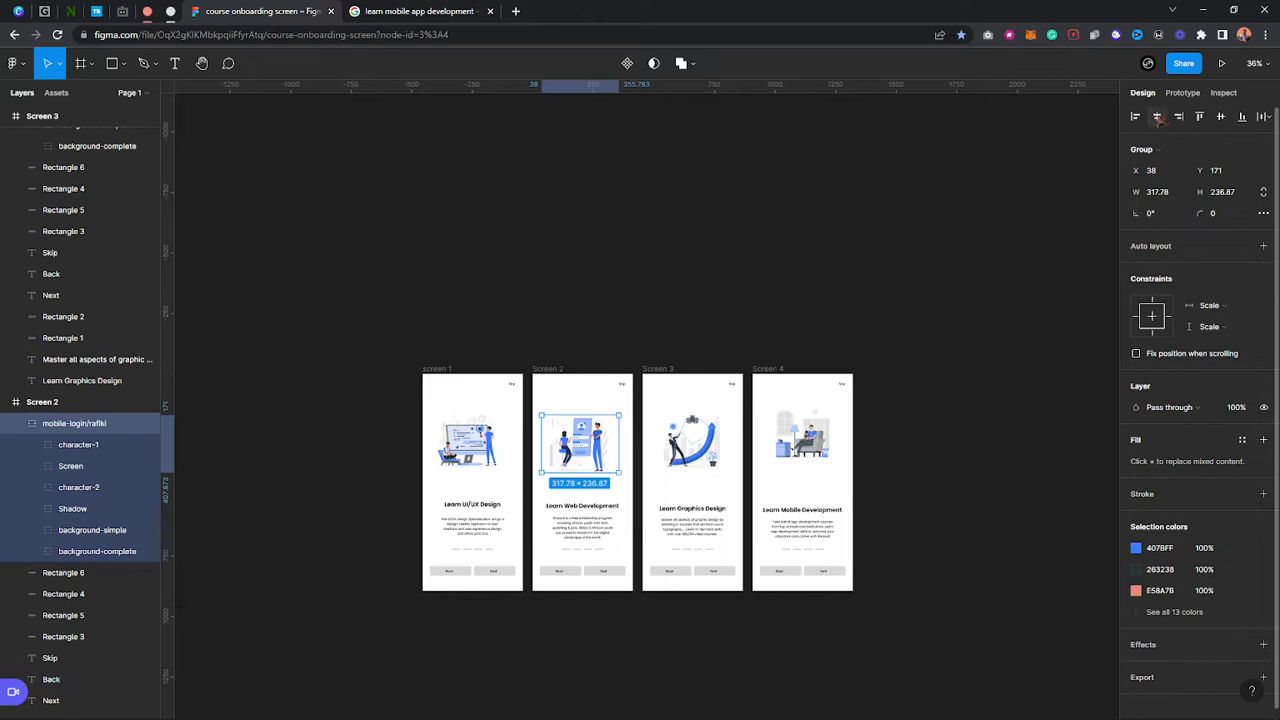
{"action": "left_click", "coordinate": [1157, 116]}
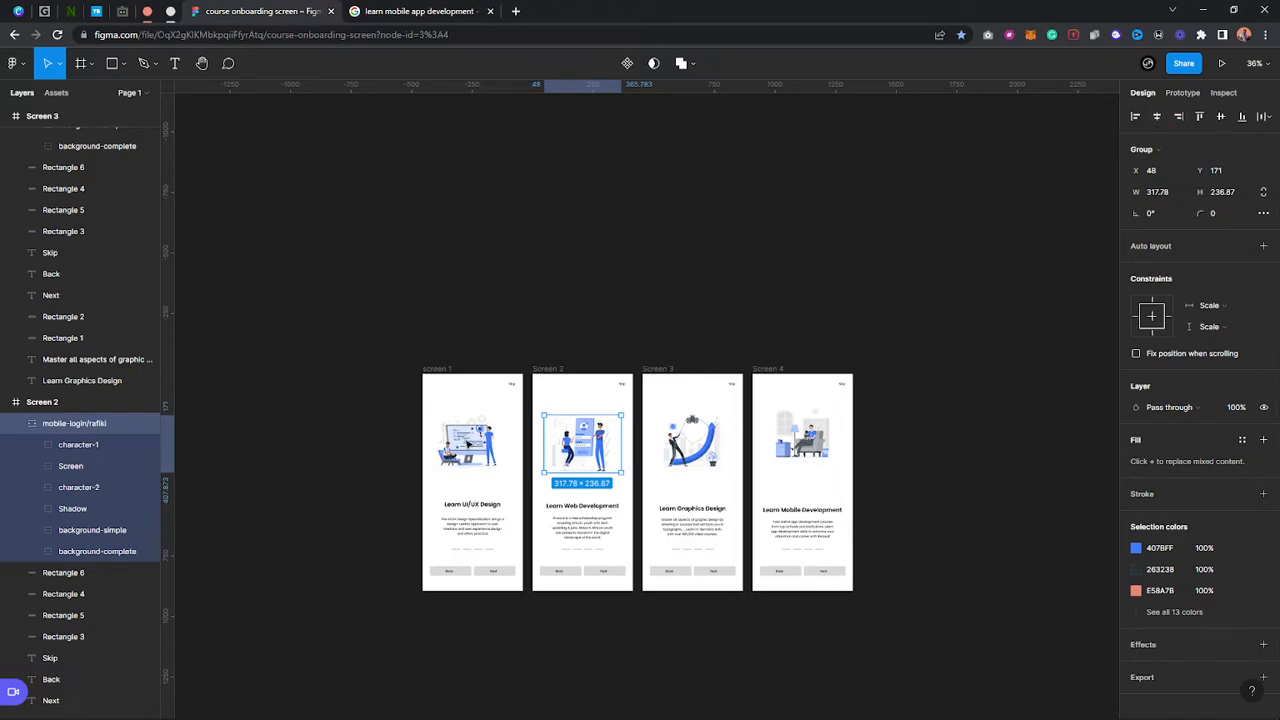
{"action": "left_click", "coordinate": [472, 440]}
{"action": "scroll", "coordinate": [428, 538], "scroll_direction": "down", "scroll_amount": 1}
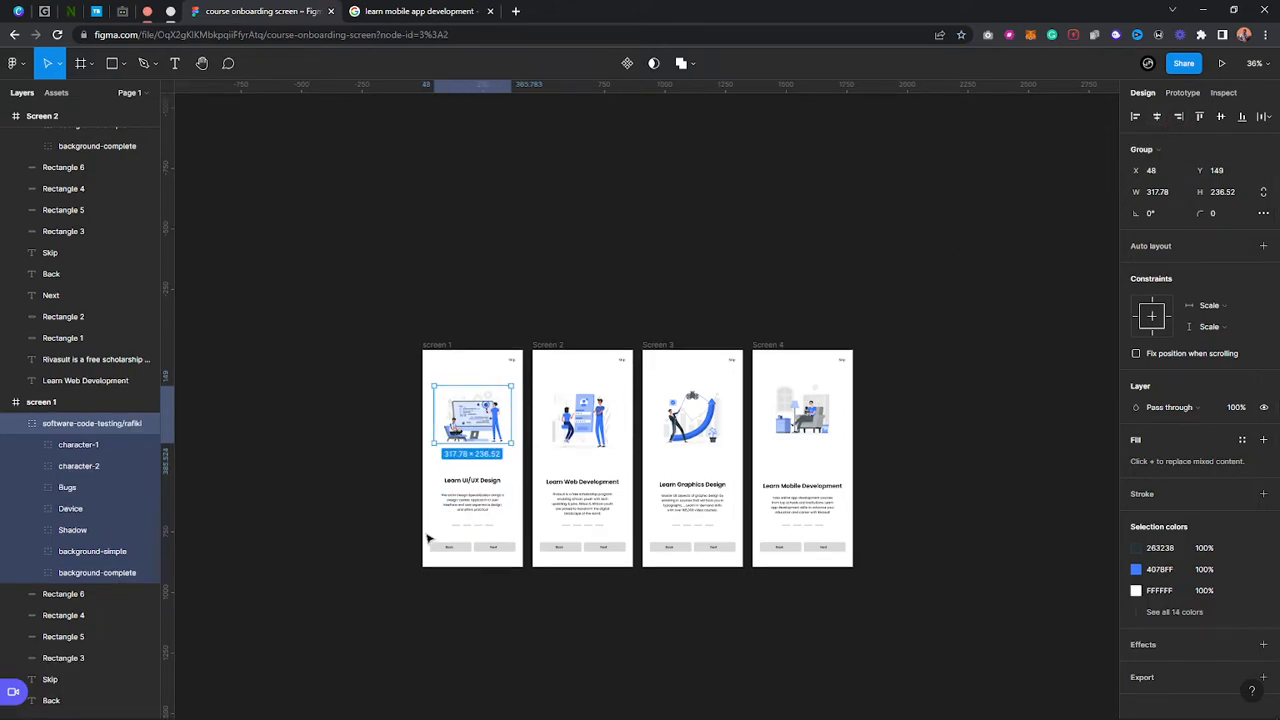
Fill the Next button rectangles on all four screens with the blue document colour 407BFF
{"action": "scroll", "coordinate": [537, 610], "scroll_direction": "up", "scroll_amount": 3}
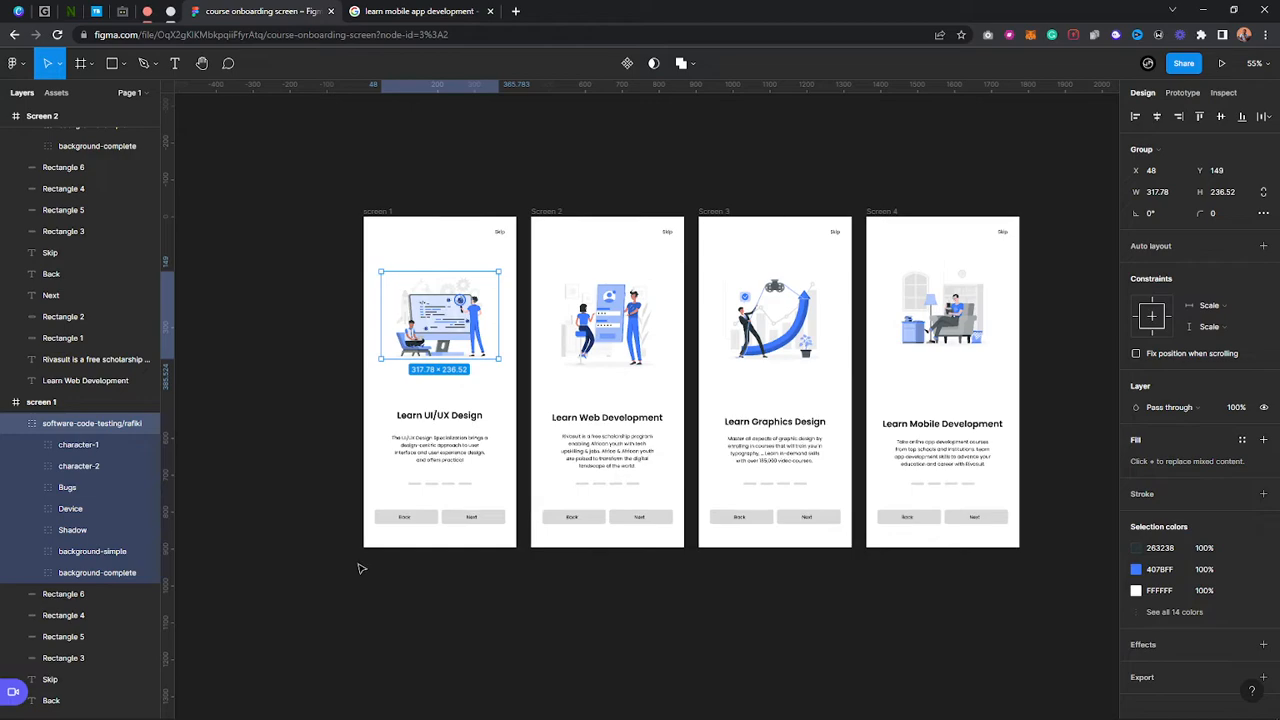
{"action": "scroll", "coordinate": [361, 568], "scroll_direction": "up", "scroll_amount": 2}
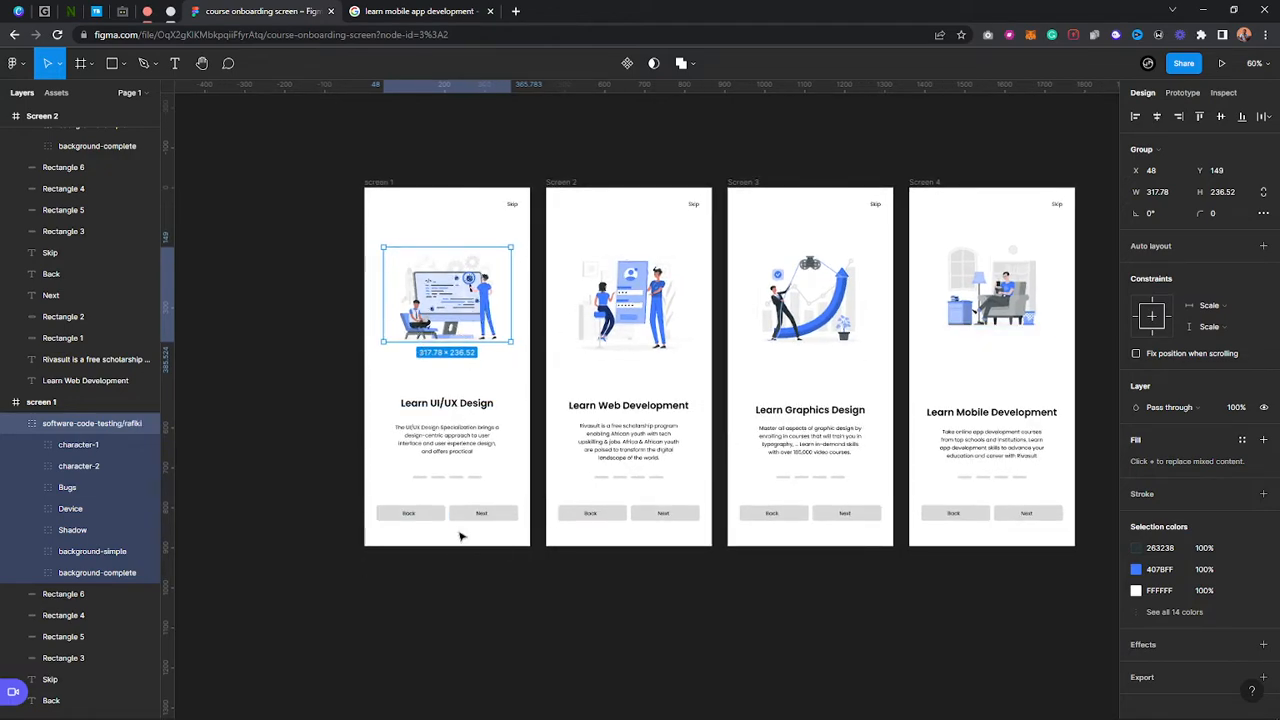
{"action": "left_click", "coordinate": [476, 506]}
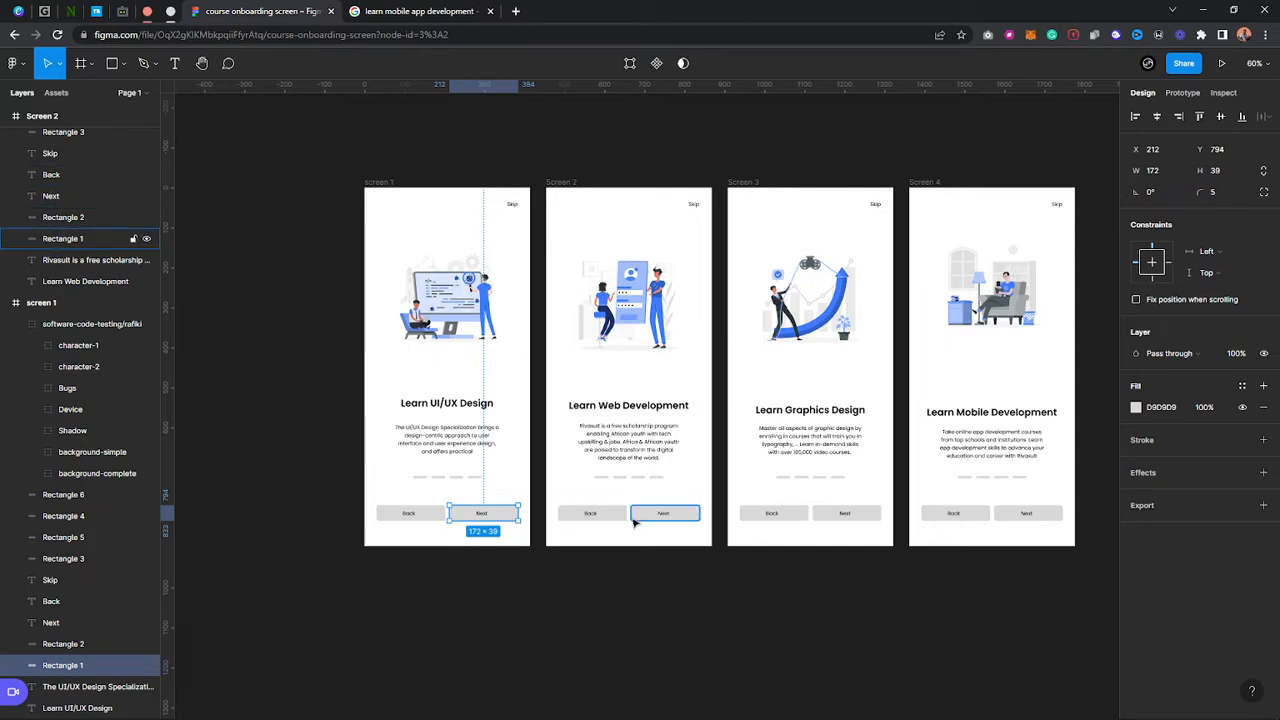
{"action": "left_click", "coordinate": [662, 515], "text": "shift"}
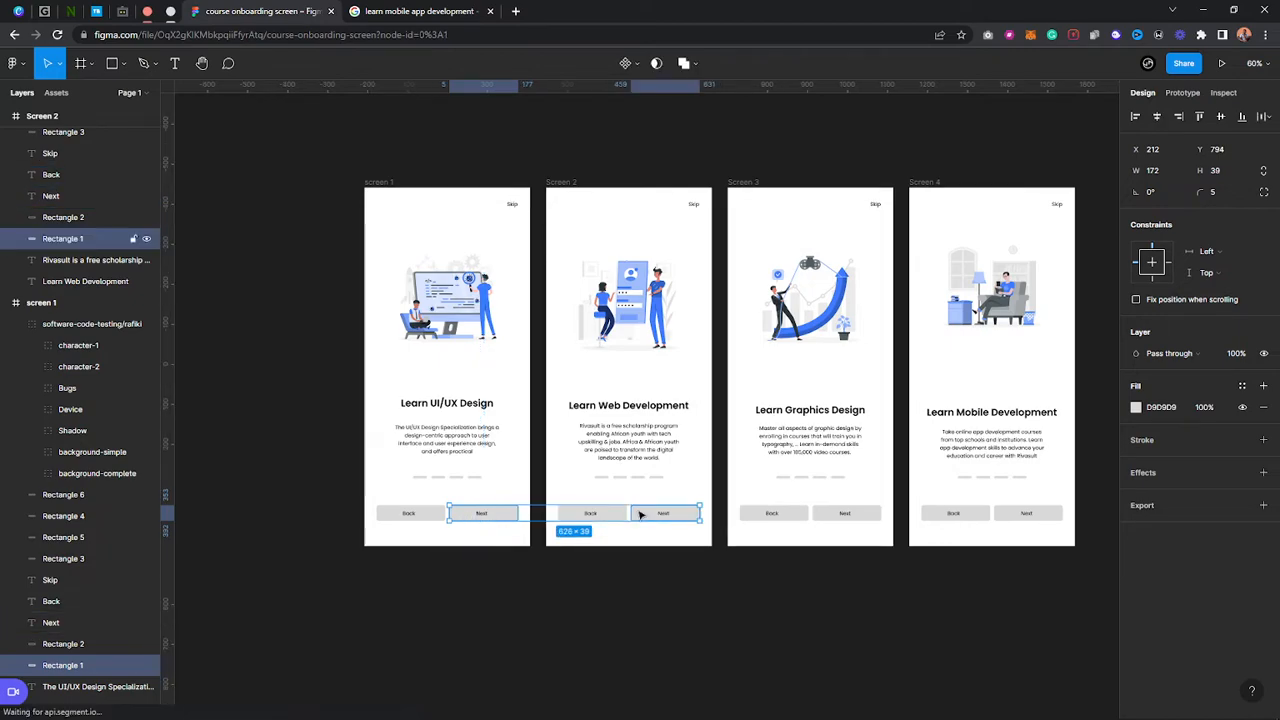
{"action": "left_click", "coordinate": [846, 516], "text": "shift"}
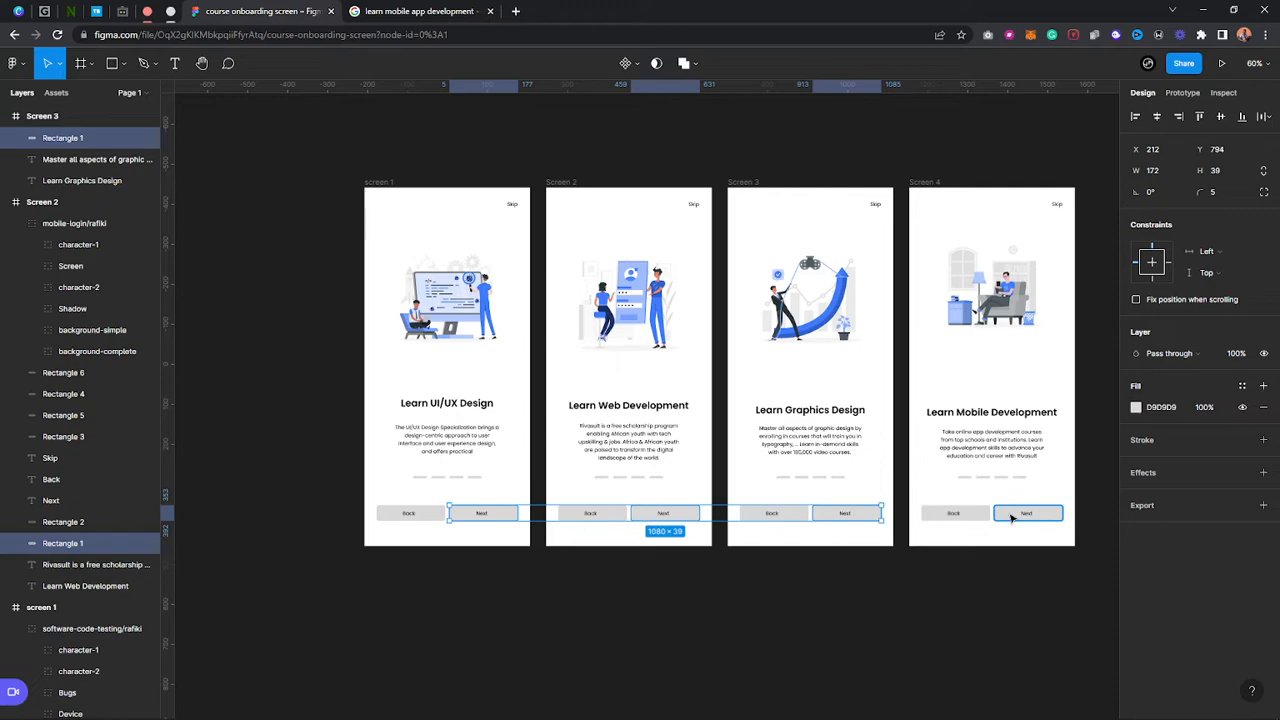
{"action": "left_click", "coordinate": [1010, 519], "text": "shift"}
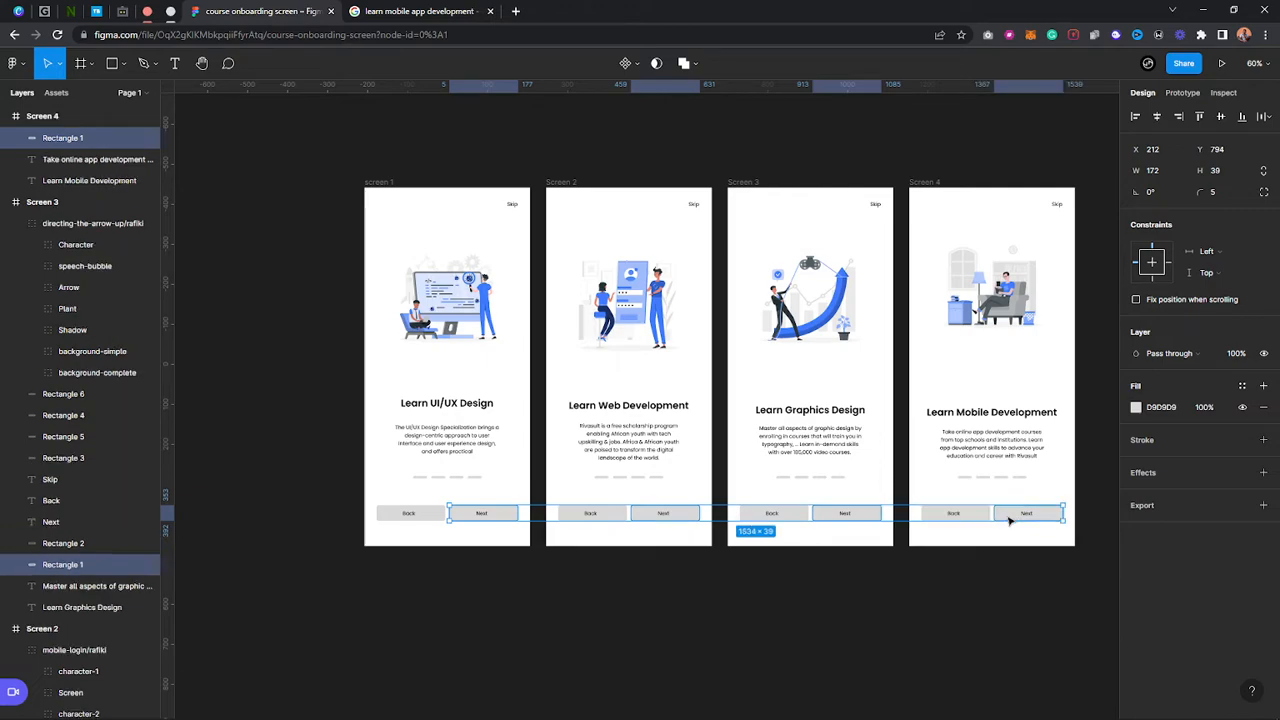
{"action": "left_click", "coordinate": [1139, 409]}
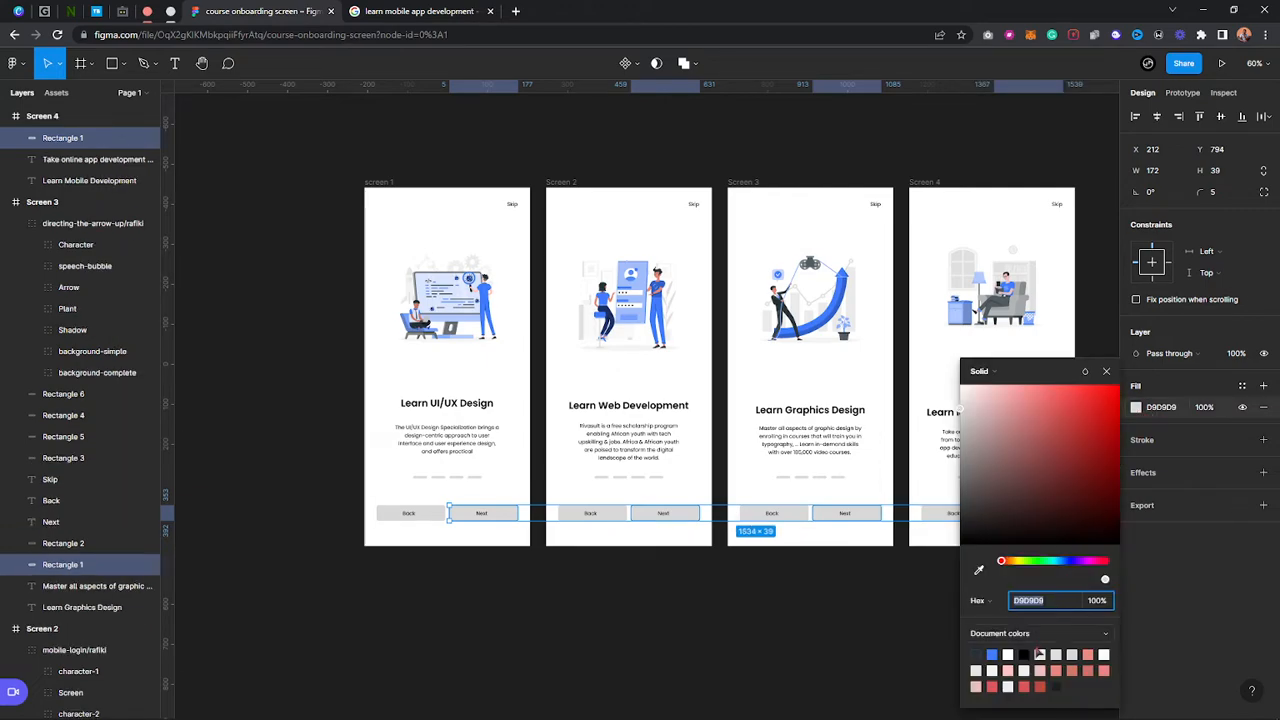
{"action": "left_click", "coordinate": [993, 654]}
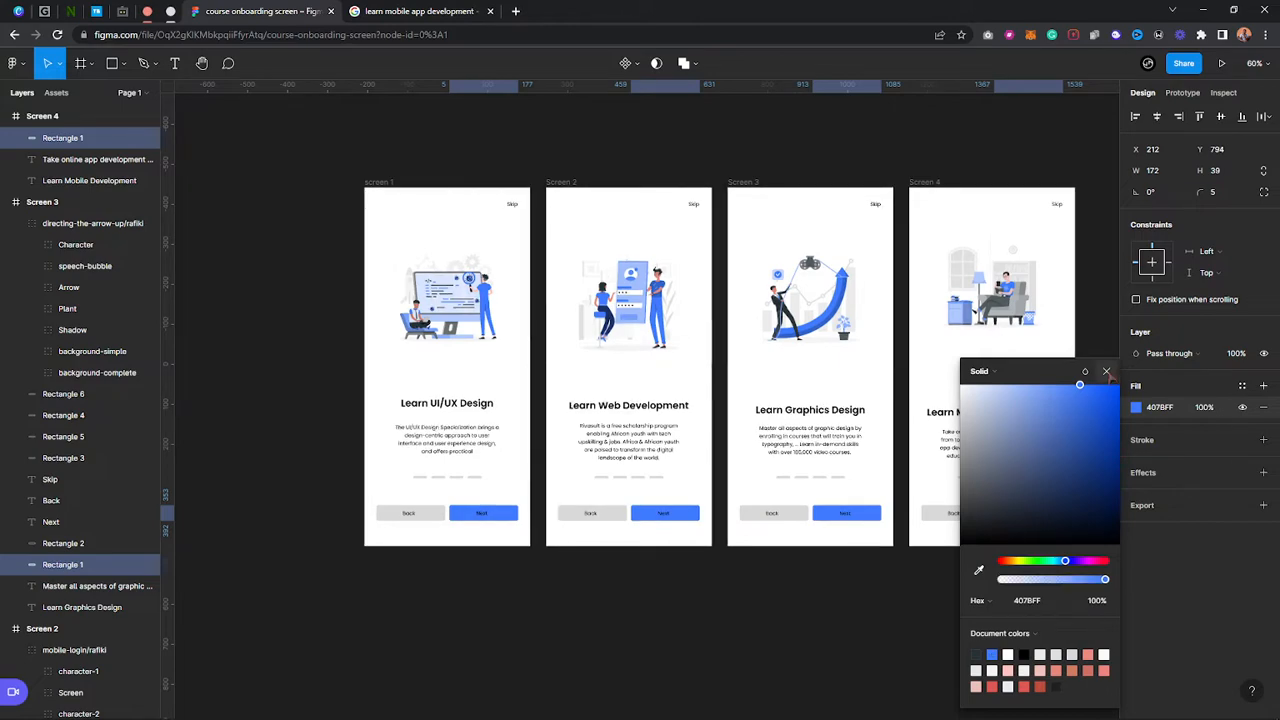
{"action": "key", "text": "Escape"}
{"action": "key", "text": "Escape"}
On Screen 4, change the Next button label to Register and the Back button label to Login
{"action": "left_click", "coordinate": [1026, 516]}
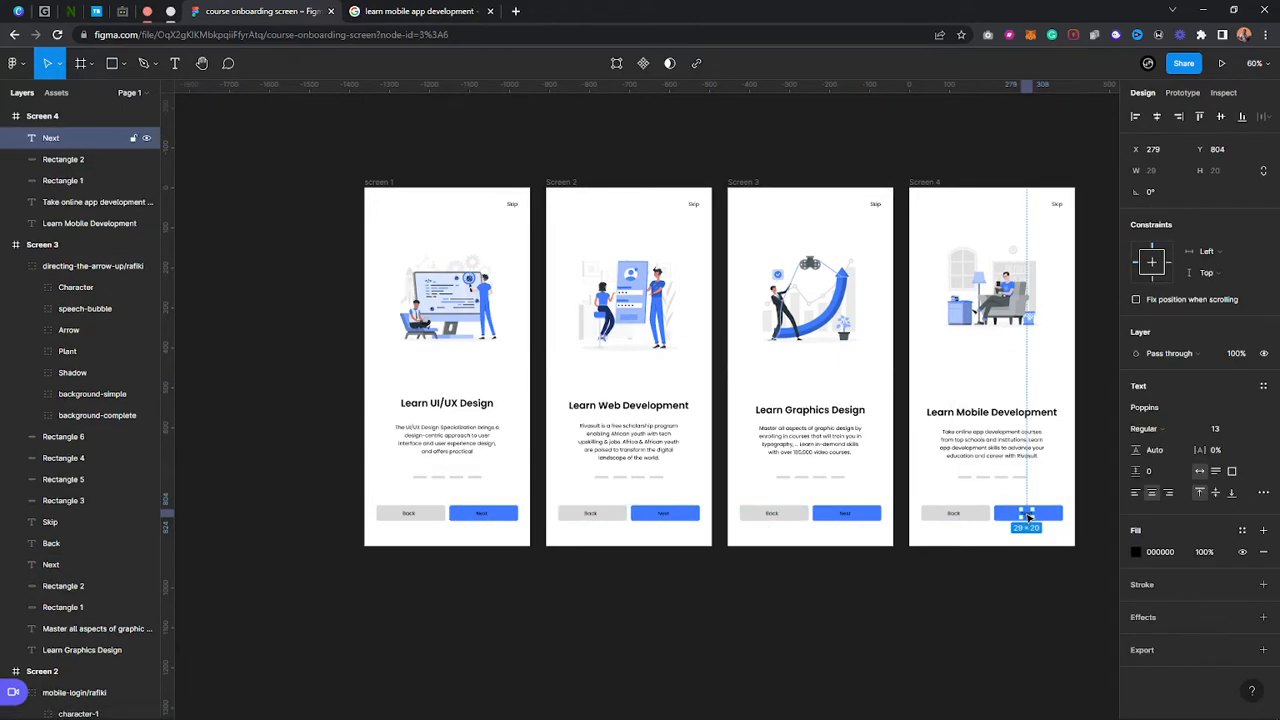
{"action": "double_click", "coordinate": [1026, 514]}
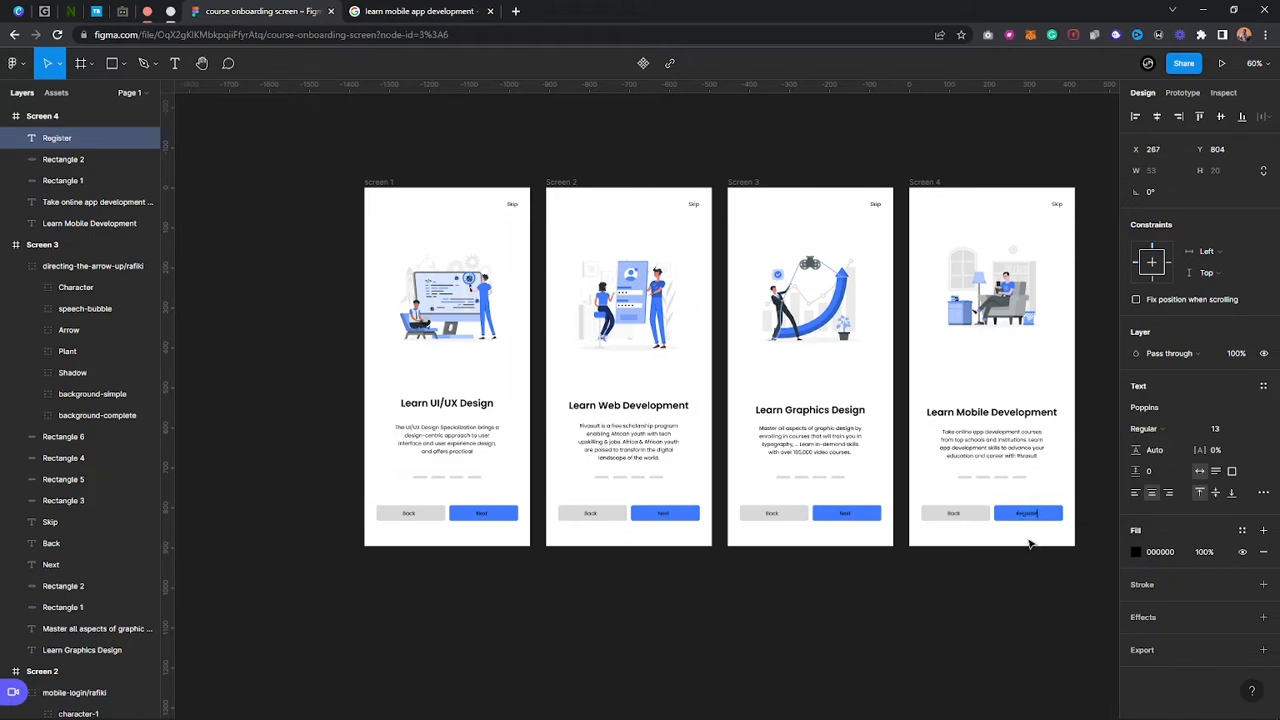
{"action": "left_click", "coordinate": [1013, 540]}
{"action": "double_click", "coordinate": [957, 513]}
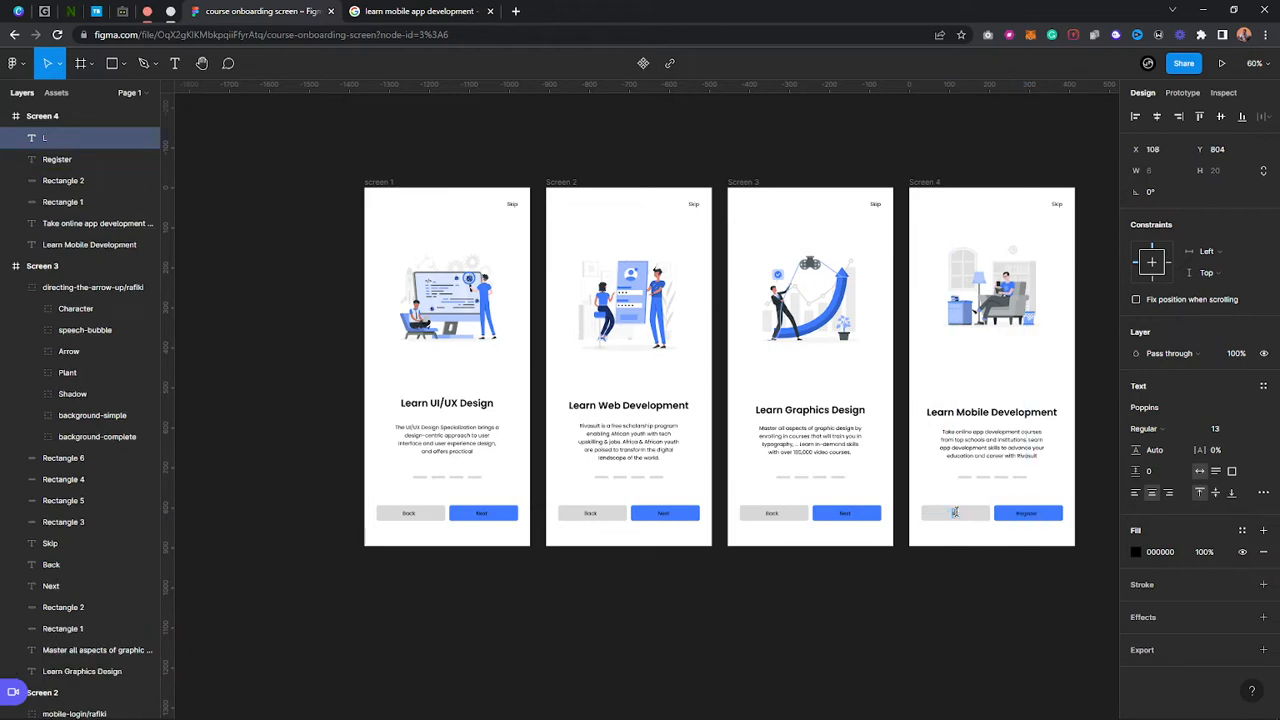
{"action": "left_click", "coordinate": [1000, 550]}
Change the Register label on Screen 4 and the Next labels on the other three screens to white FFFFFF
{"action": "scroll", "coordinate": [960, 540], "scroll_direction": "up", "scroll_amount": 3, "text": "ctrl"}
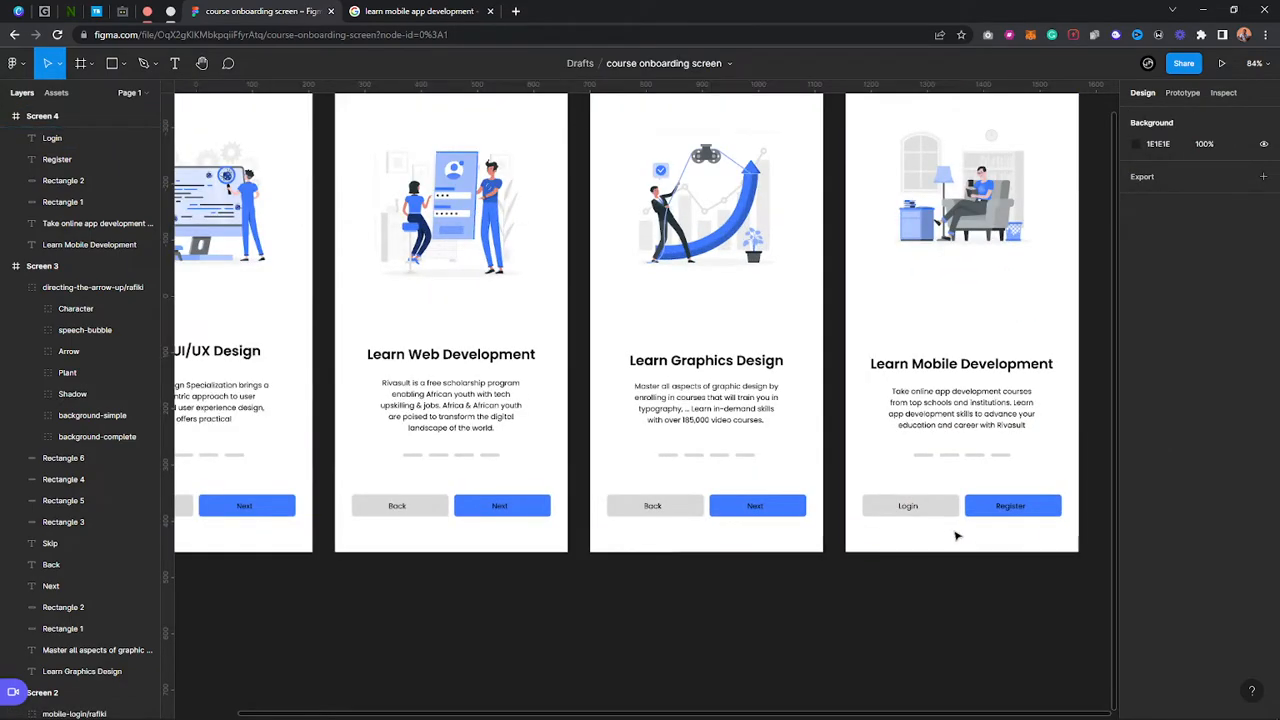
{"action": "left_click", "coordinate": [1010, 506]}
{"action": "scroll", "coordinate": [822, 532], "scroll_direction": "down", "scroll_amount": 2}
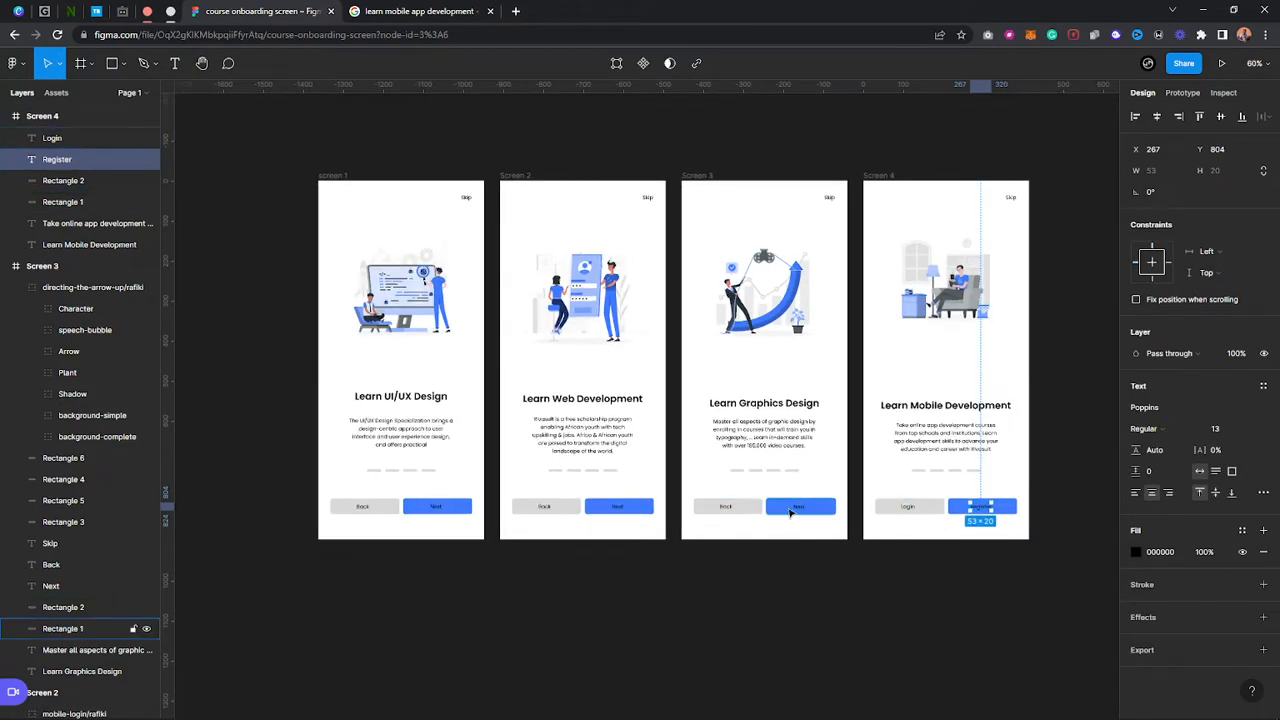
{"action": "left_click", "coordinate": [798, 506], "text": "shift"}
{"action": "left_click", "coordinate": [619, 507], "text": "shift"}
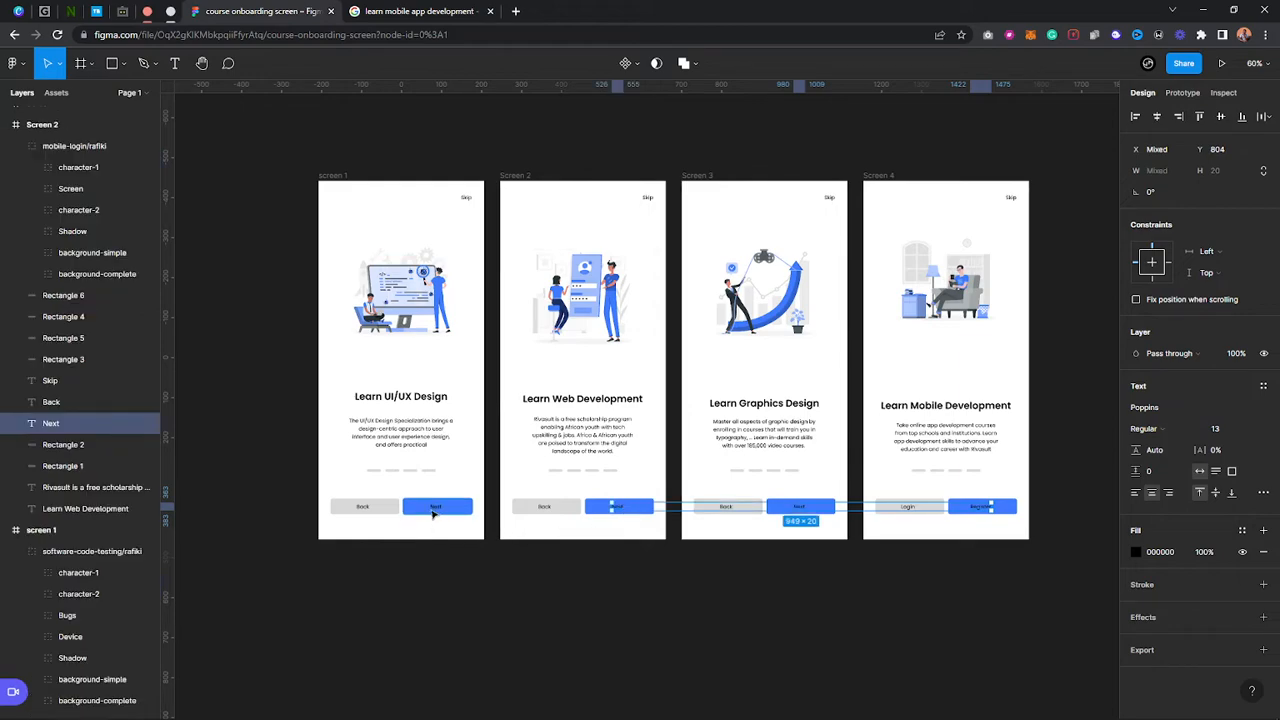
{"action": "left_click", "coordinate": [436, 507], "text": "shift"}
{"action": "left_click", "coordinate": [1136, 553]}
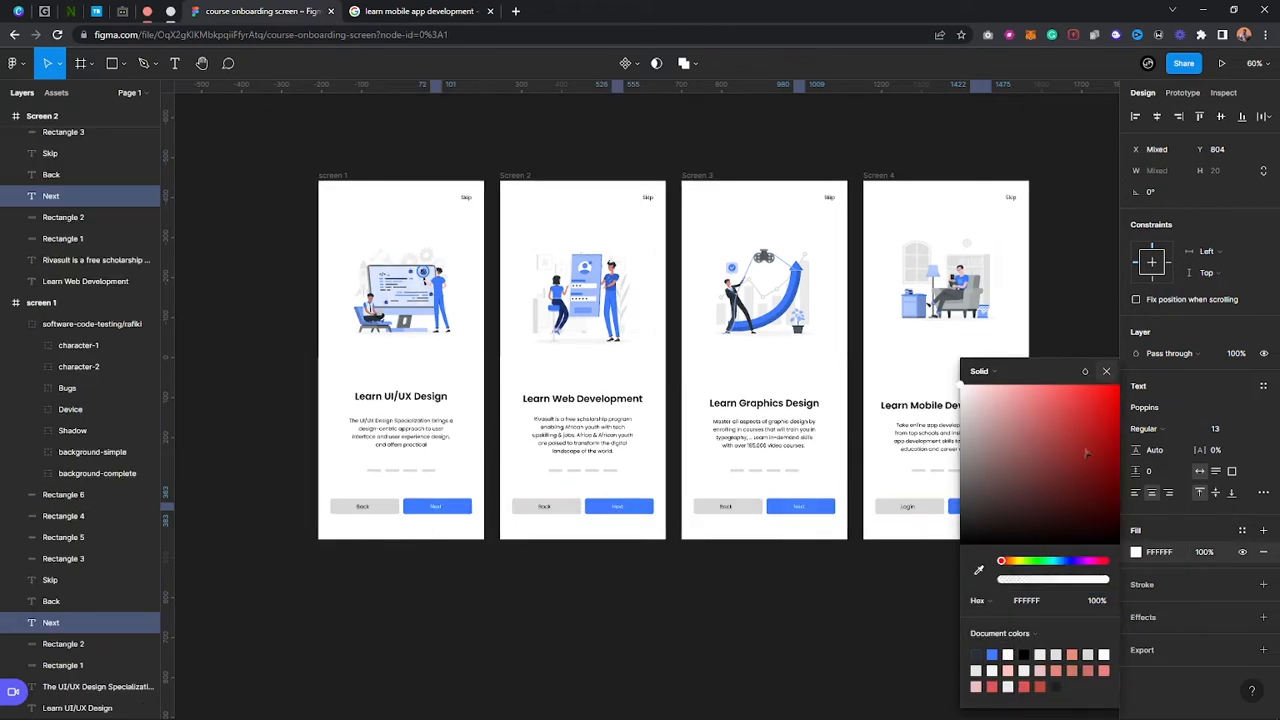
{"action": "left_click", "coordinate": [1106, 371]}
{"action": "left_click", "coordinate": [955, 548]}
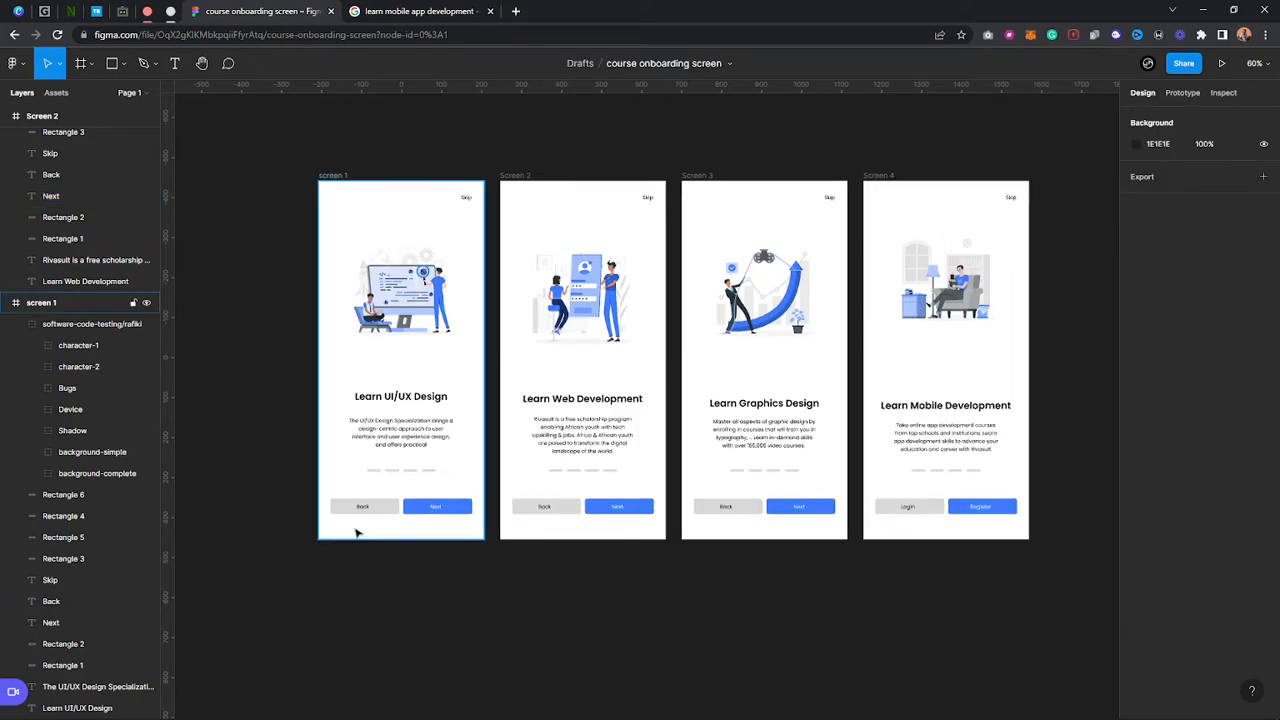
Draw a rectangle about 355 × 256 on the empty canvas beside screen 1 and place a duplicate directly below it
{"action": "scroll", "coordinate": [355, 533], "scroll_direction": "up", "scroll_amount": 5}
{"action": "scroll", "coordinate": [837, 549], "scroll_direction": "down", "scroll_amount": 3}
{"action": "left_click_drag", "start_coordinate": [844, 552], "coordinate": [731, 613]}
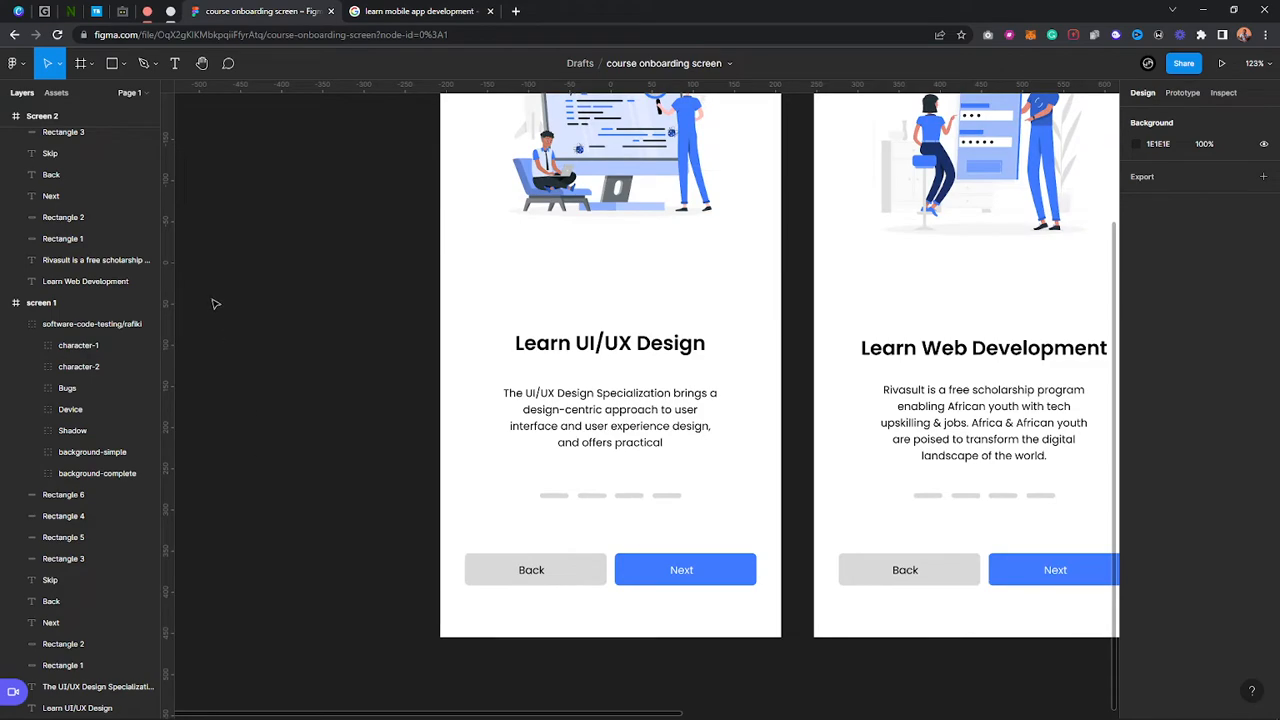
{"action": "scroll", "coordinate": [217, 300], "scroll_direction": "down", "scroll_amount": 5}
{"action": "scroll", "coordinate": [511, 403], "scroll_direction": "up", "scroll_amount": 3}
{"action": "key", "text": "r"}
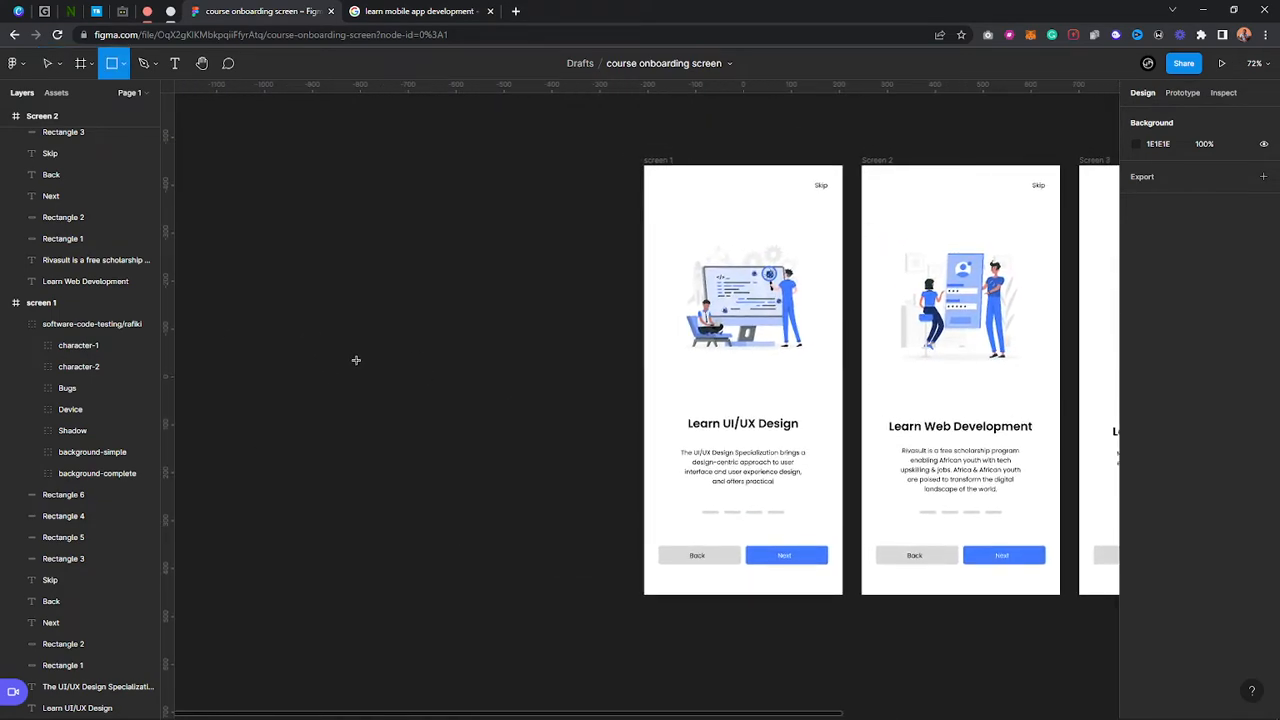
{"action": "left_click_drag", "start_coordinate": [307, 334], "coordinate": [478, 456]}
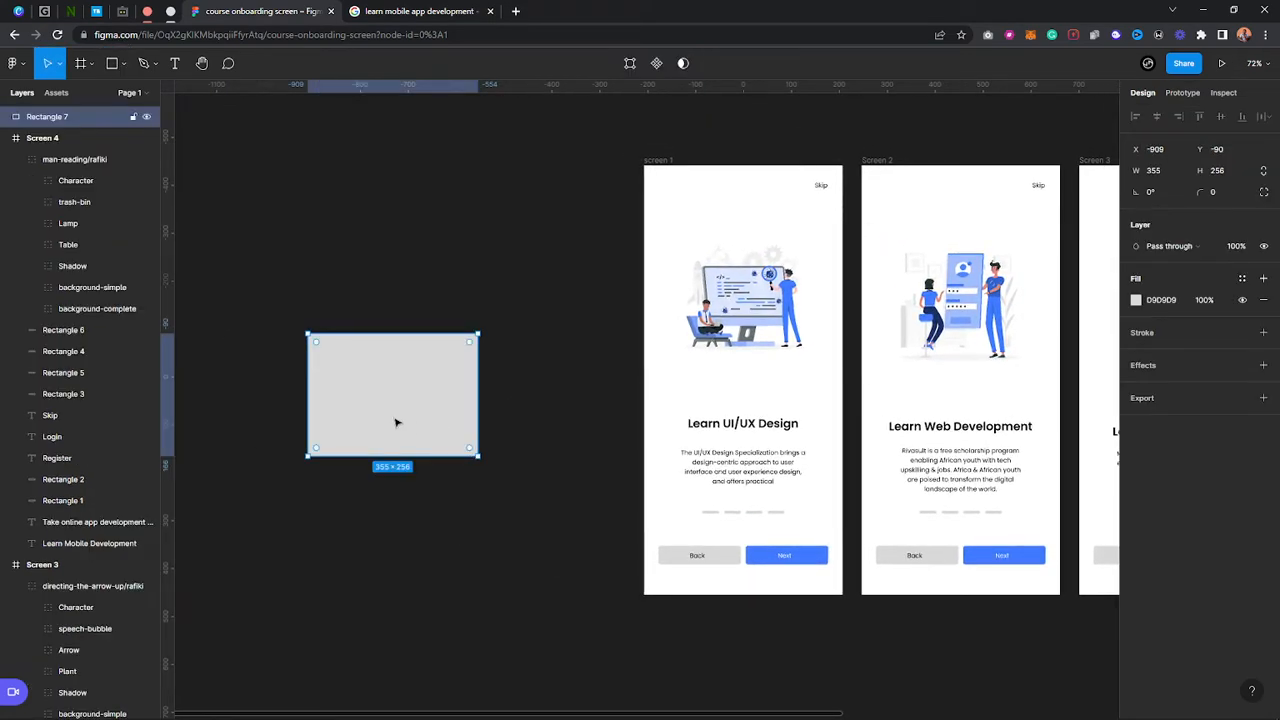
{"action": "key", "text": "ctrl+d"}
{"action": "left_click_drag", "start_coordinate": [414, 417], "coordinate": [406, 566]}
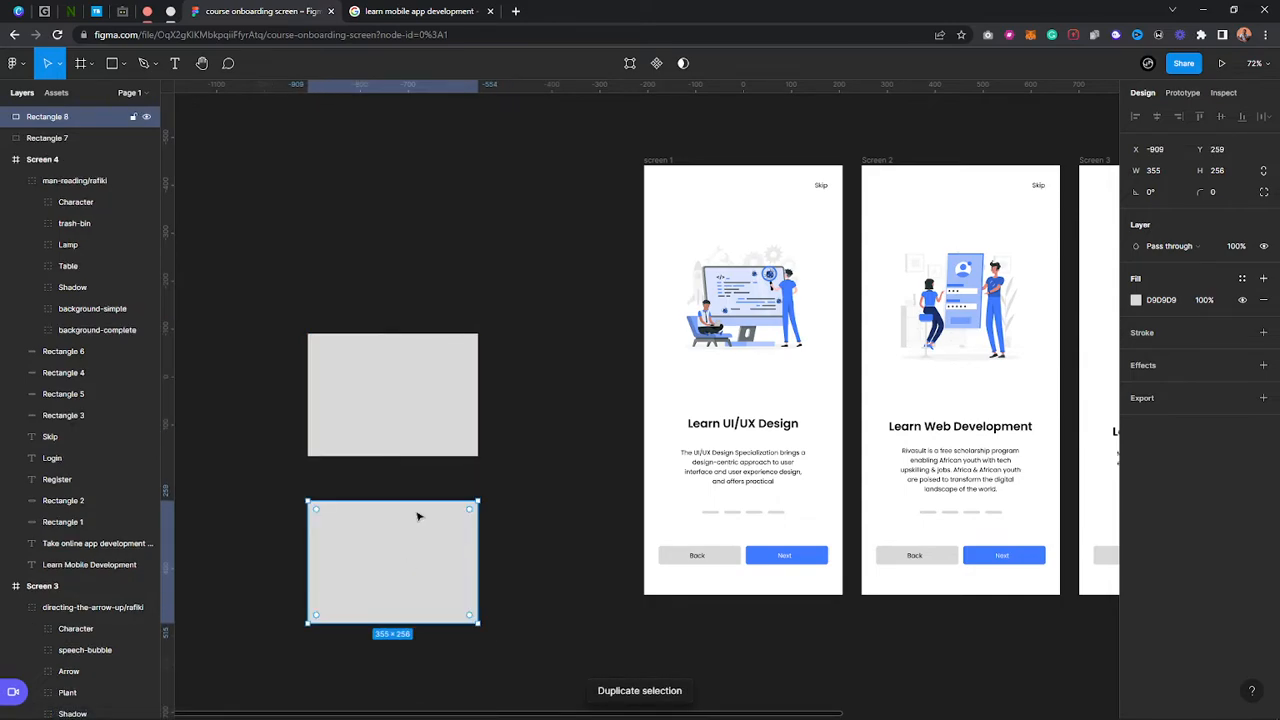
Fill the upper sample rectangle with the blue document colour and darken it to navy 0F3282
{"action": "left_click", "coordinate": [424, 420]}
{"action": "left_click", "coordinate": [1136, 300]}
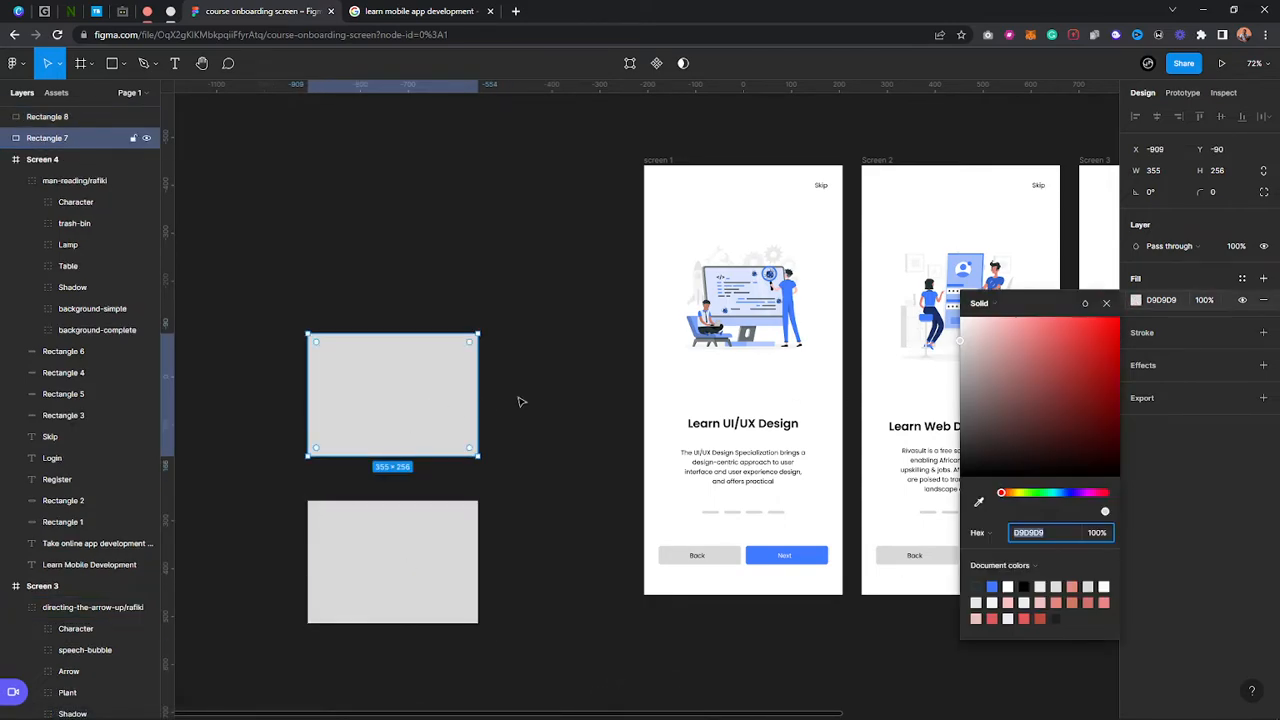
{"action": "left_click", "coordinate": [1059, 370]}
{"action": "left_click_drag", "start_coordinate": [1081, 378], "coordinate": [1086, 411]}
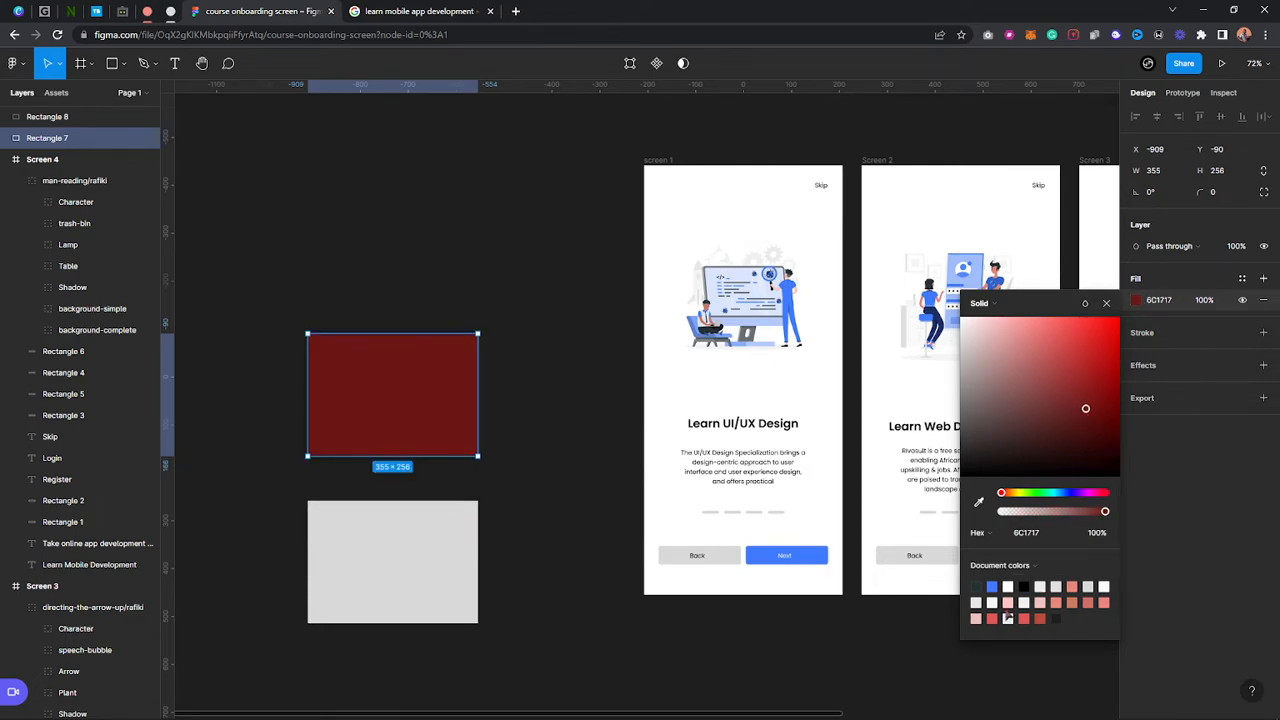
{"action": "left_click", "coordinate": [992, 587]}
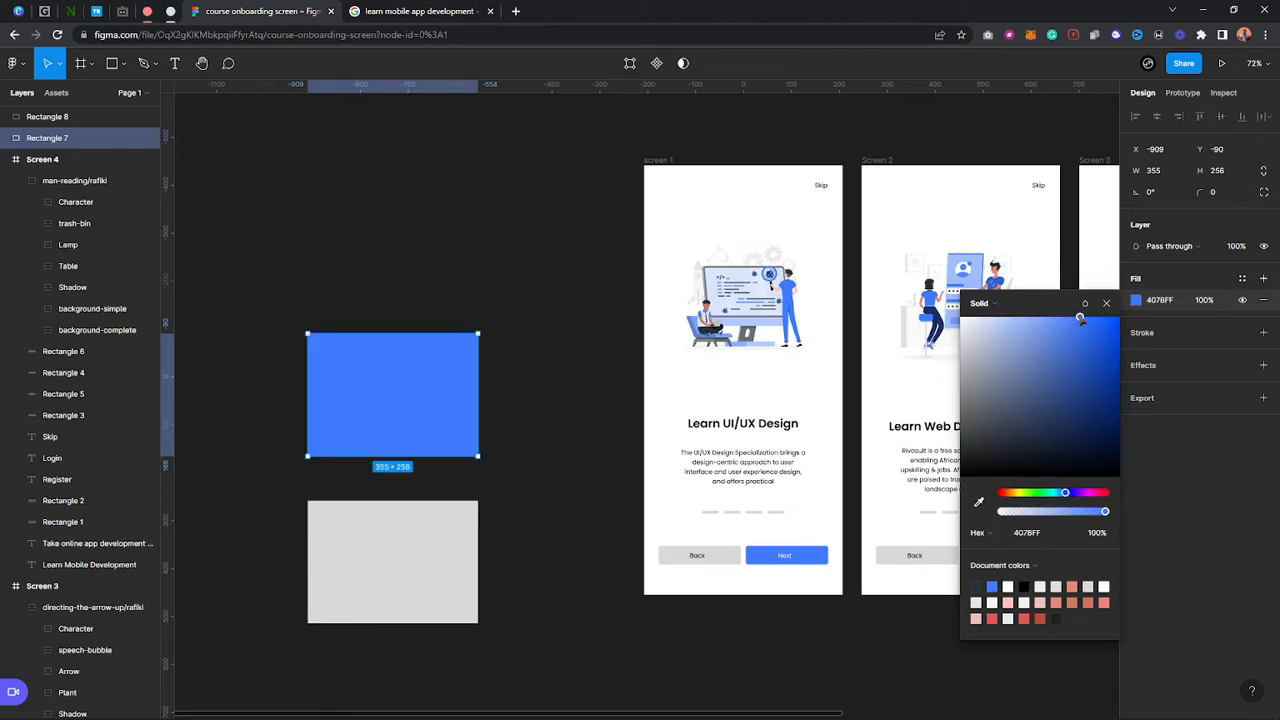
{"action": "left_click_drag", "start_coordinate": [1091, 362], "coordinate": [1102, 398]}
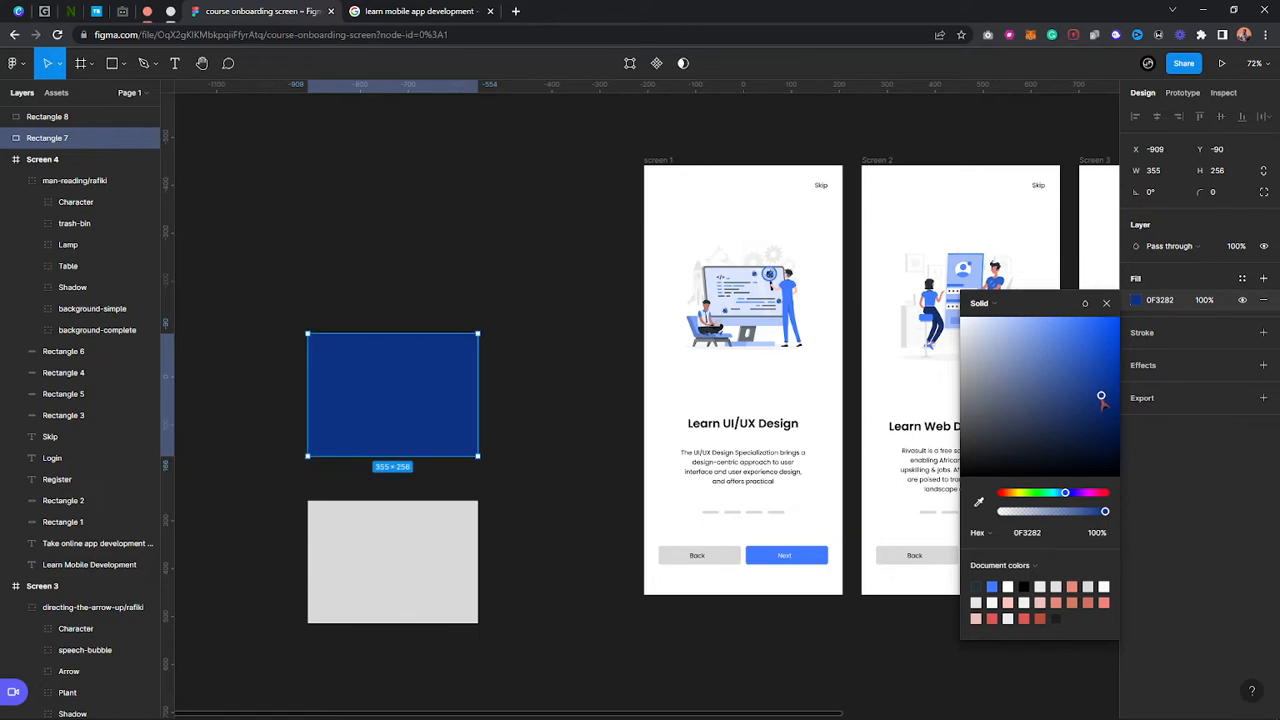
Fill the lower sample rectangle with light pink FFE1E1
{"action": "left_click", "coordinate": [450, 575]}
{"action": "left_click", "coordinate": [1136, 300]}
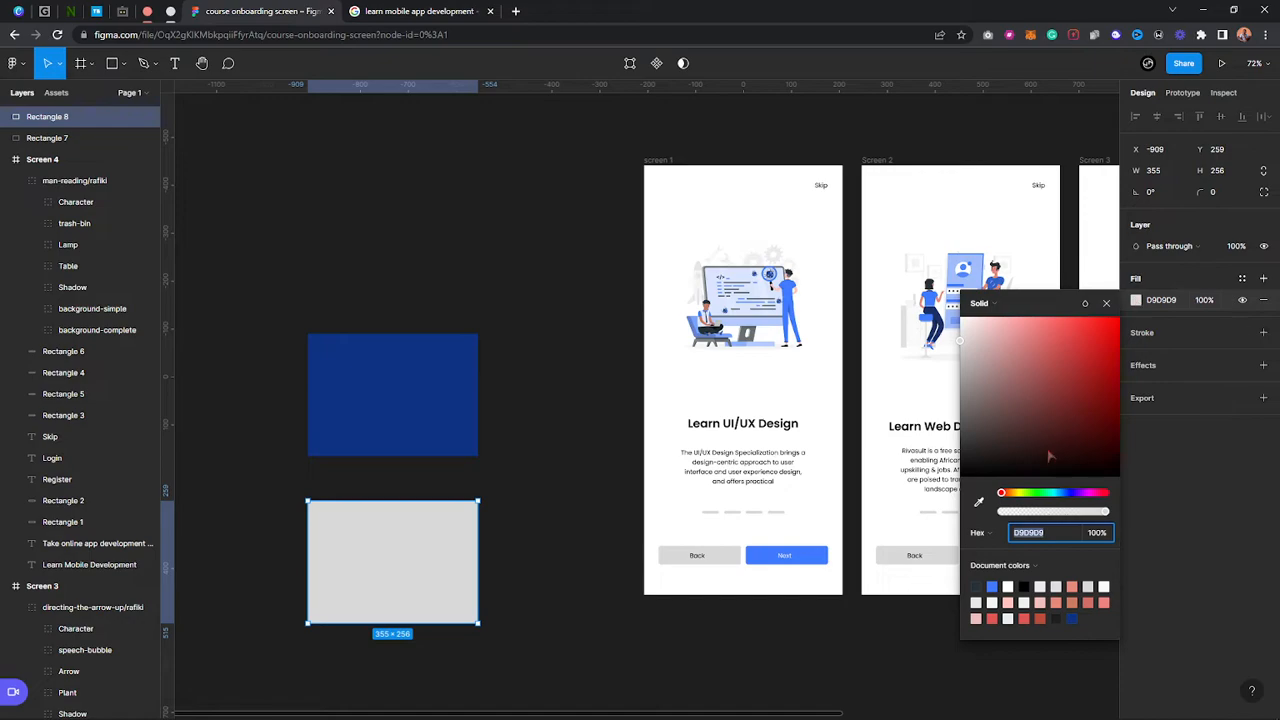
{"action": "left_click_drag", "start_coordinate": [1018, 368], "coordinate": [980, 320]}
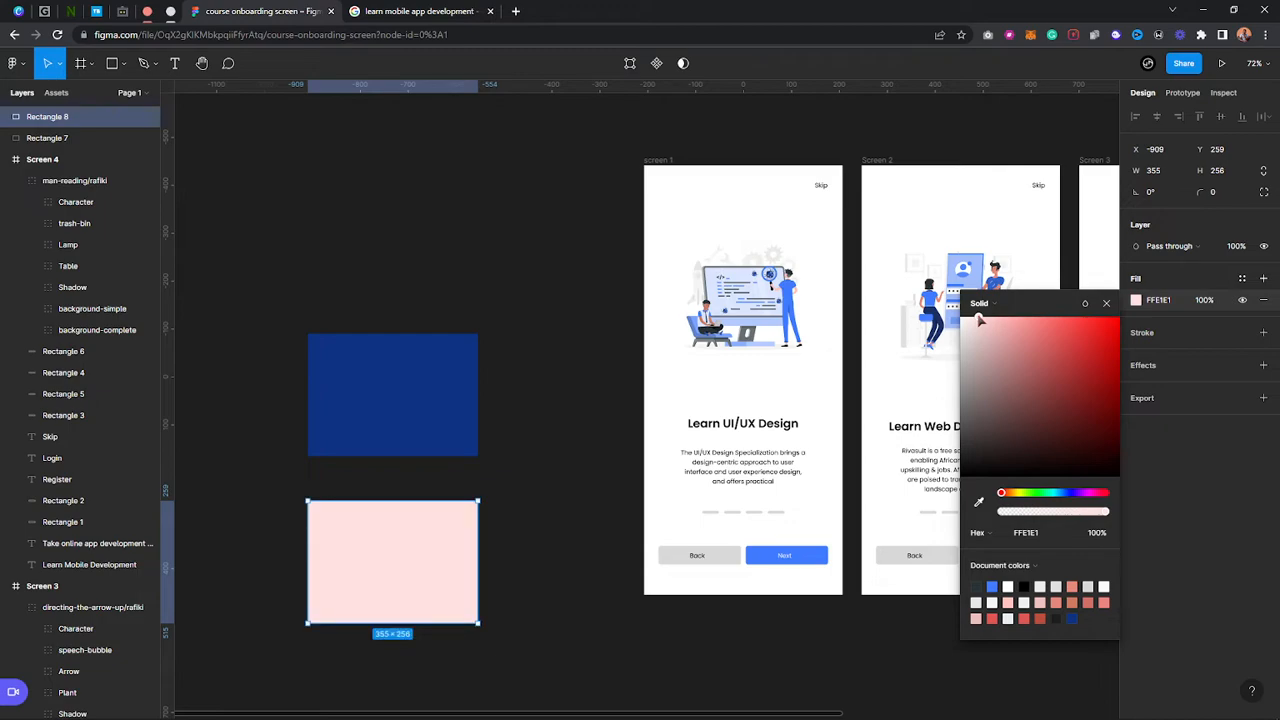
{"action": "left_click", "coordinate": [1107, 303]}
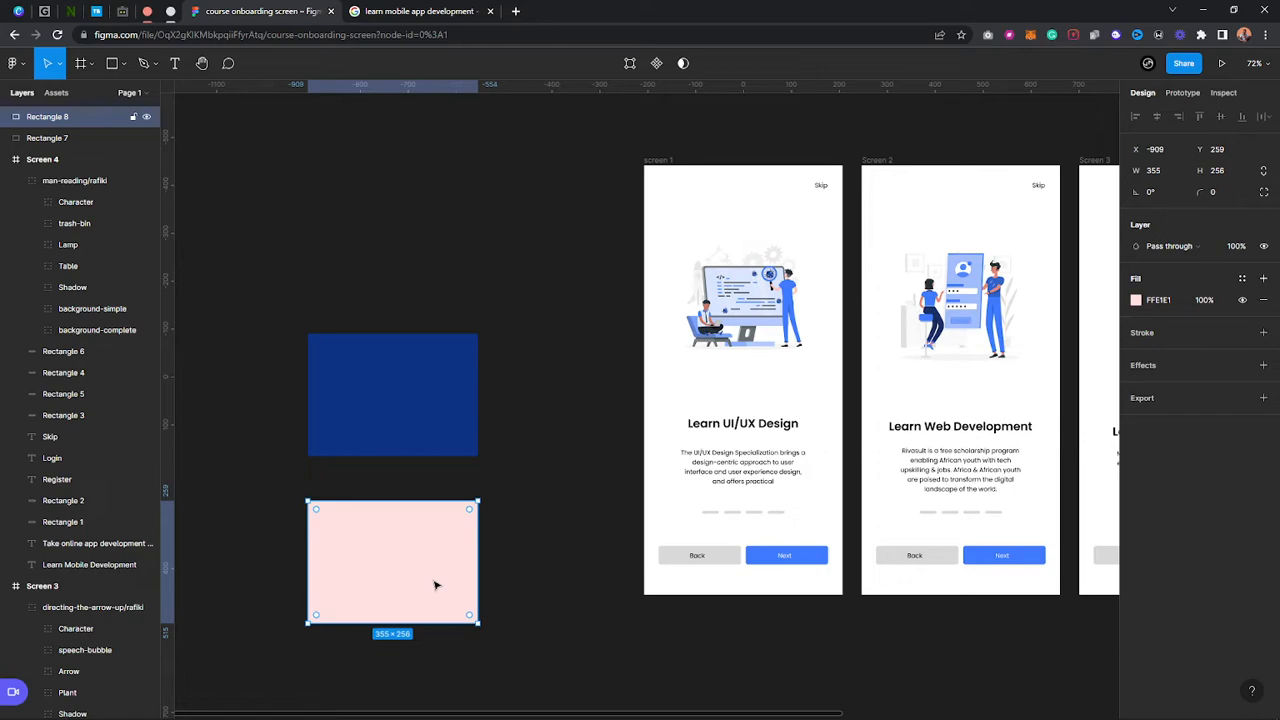
Delete both sample rectangles beside screen 1
{"action": "left_click_drag", "start_coordinate": [234, 350], "coordinate": [422, 577]}
{"action": "key", "text": "Delete"}
{"action": "scroll", "coordinate": [383, 560], "scroll_direction": "right", "scroll_amount": 4}
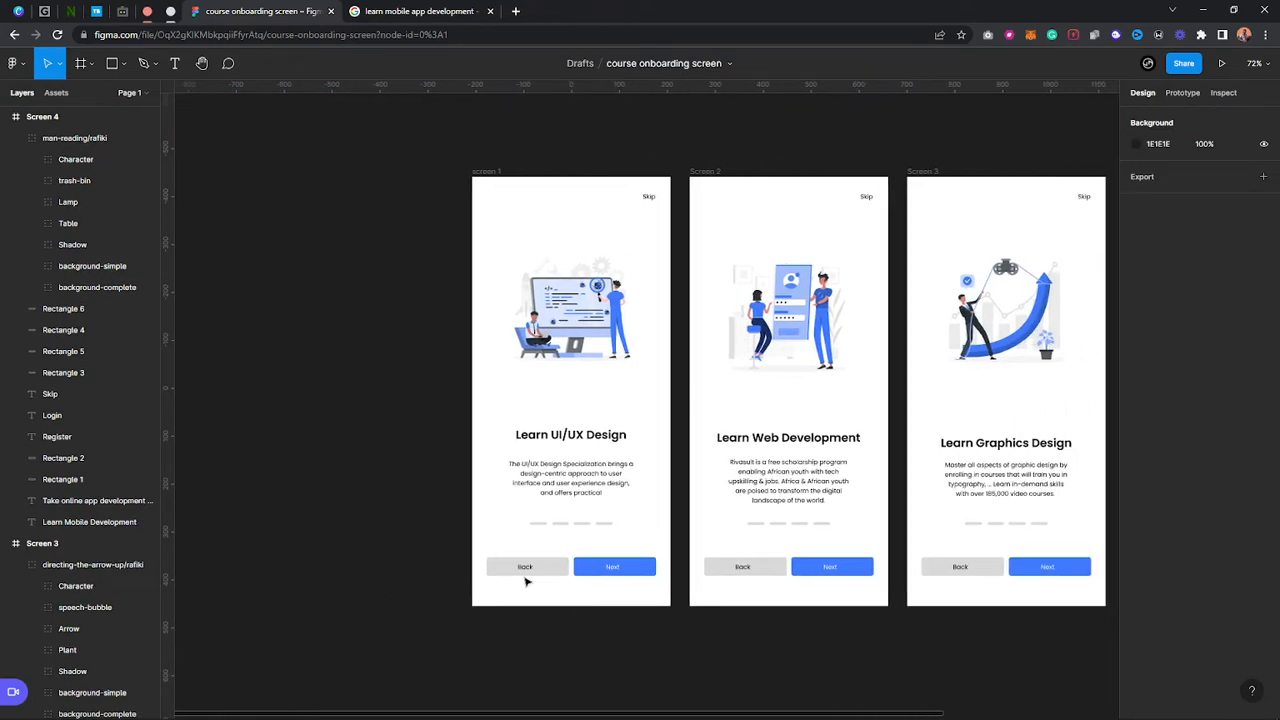
Fill the first progress indicator bar on screen 1 with the blue document colour 407BFF
{"action": "scroll", "coordinate": [668, 617], "scroll_direction": "up", "scroll_amount": 1}
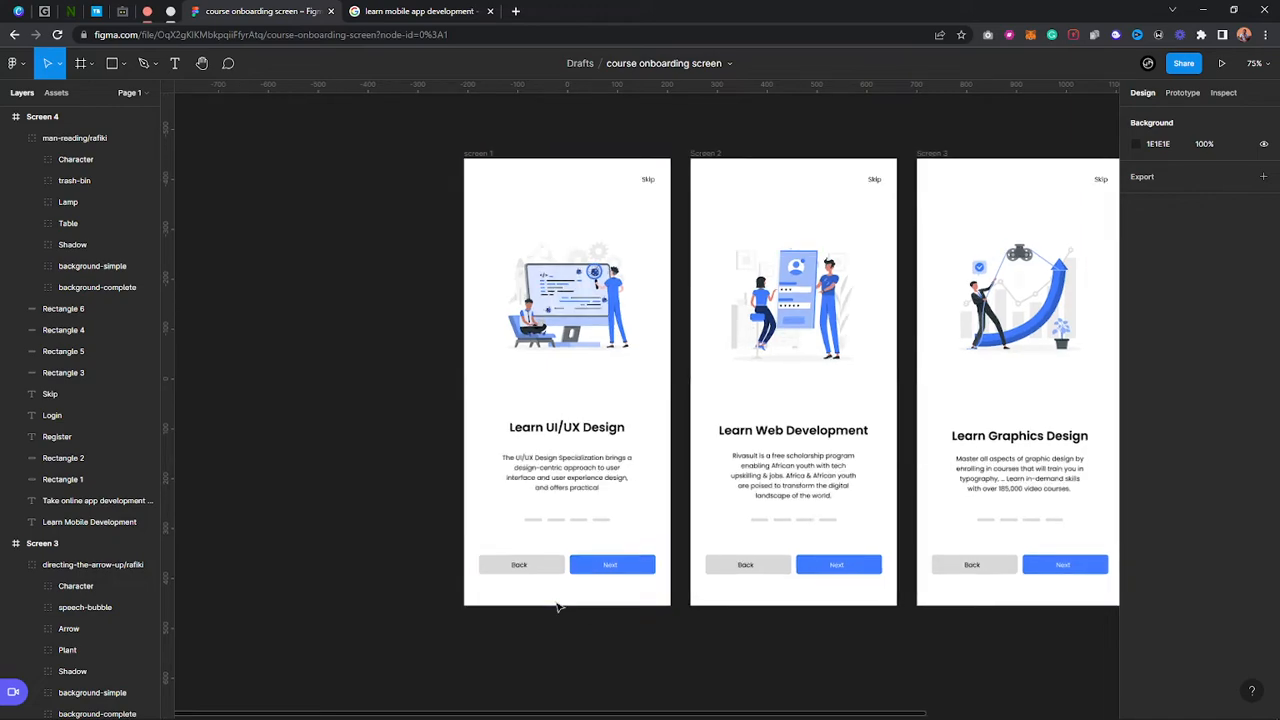
{"action": "scroll", "coordinate": [550, 570], "scroll_direction": "up", "scroll_amount": 5}
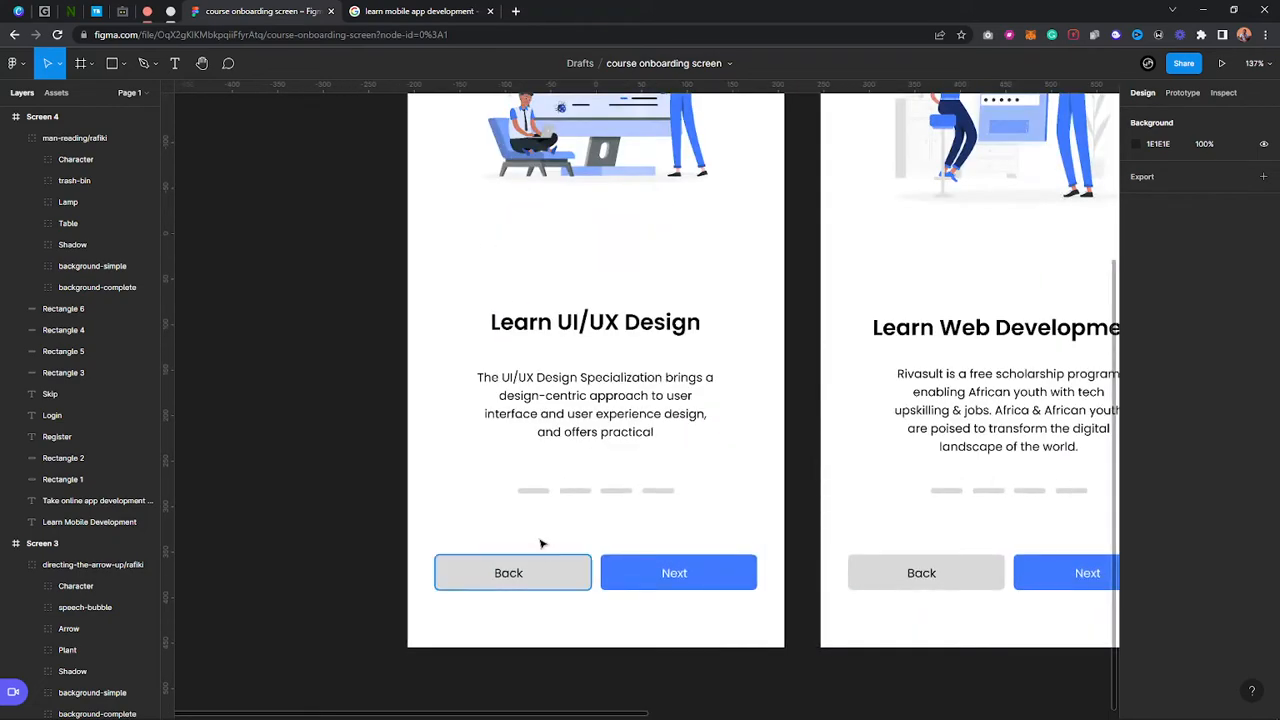
{"action": "left_click", "coordinate": [533, 491]}
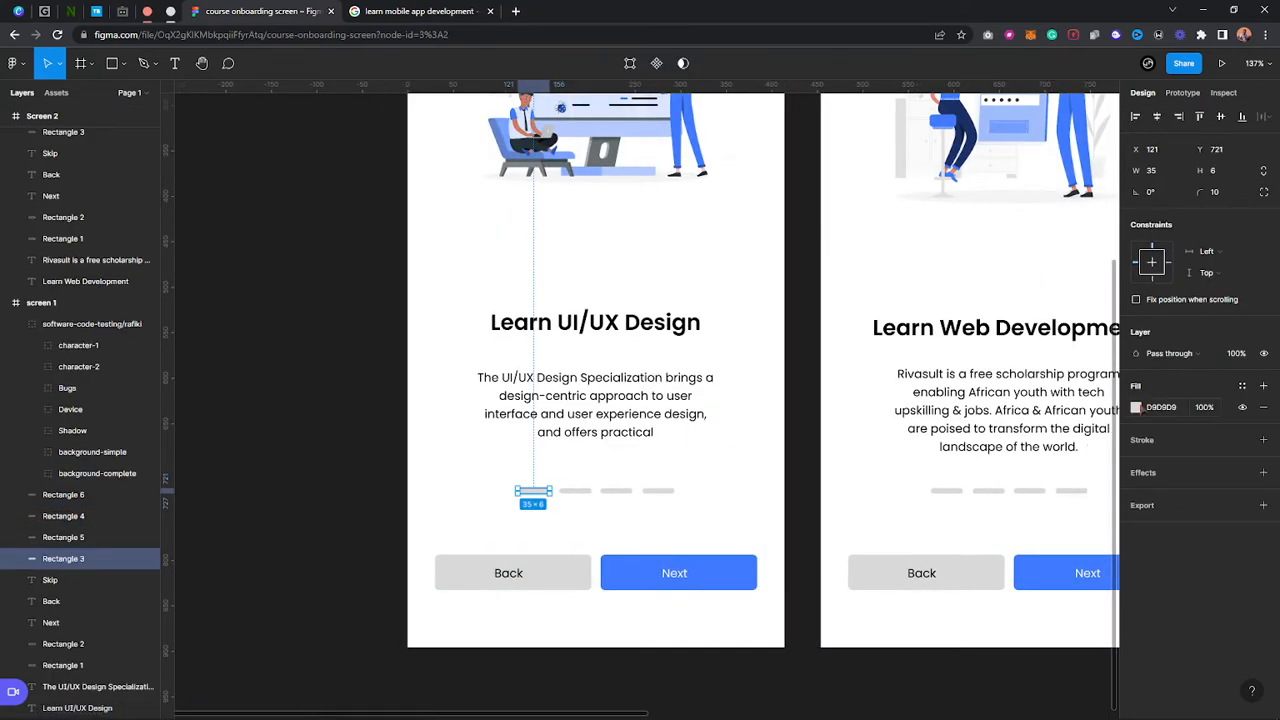
{"action": "left_click", "coordinate": [1136, 407]}
{"action": "left_click", "coordinate": [1072, 600]}
{"action": "left_click", "coordinate": [993, 652]}
Fill the other three indicator bars on screen 1 with light grey F3F3F3 and copy that hex value
{"action": "left_click_drag", "start_coordinate": [686, 511], "coordinate": [560, 471]}
{"action": "left_click", "coordinate": [1162, 461]}
{"action": "left_click", "coordinate": [1136, 461]}
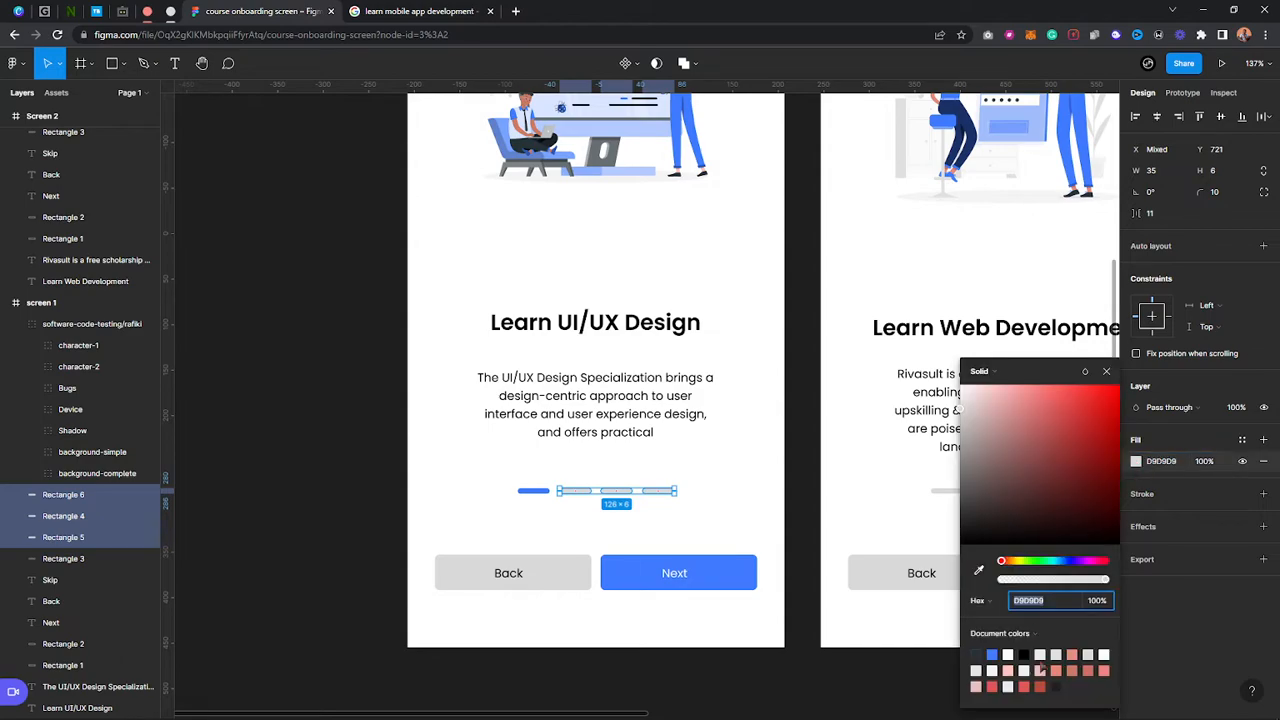
{"action": "left_click", "coordinate": [1057, 654]}
{"action": "left_click", "coordinate": [1041, 654]}
{"action": "left_click_drag", "start_coordinate": [962, 403], "coordinate": [954, 396]}
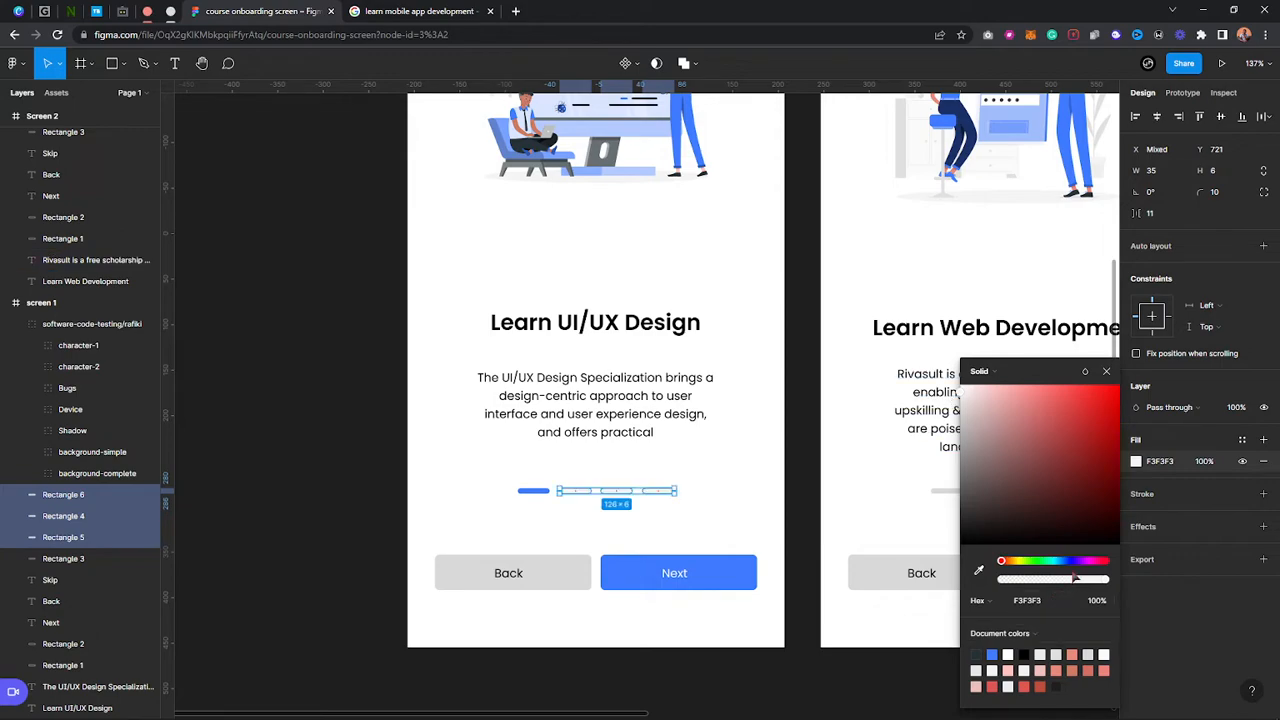
{"action": "left_click", "coordinate": [1060, 601]}
{"action": "key", "text": "ctrl+c"}
{"action": "left_click", "coordinate": [1106, 371]}
{"action": "left_click", "coordinate": [666, 531]}
Apply the copied light grey F3F3F3 fill to all four indicator bars on Screen 2
{"action": "scroll", "coordinate": [667, 532], "scroll_direction": "down", "scroll_amount": 3}
{"action": "scroll", "coordinate": [666, 531], "scroll_direction": "down", "scroll_amount": 3}
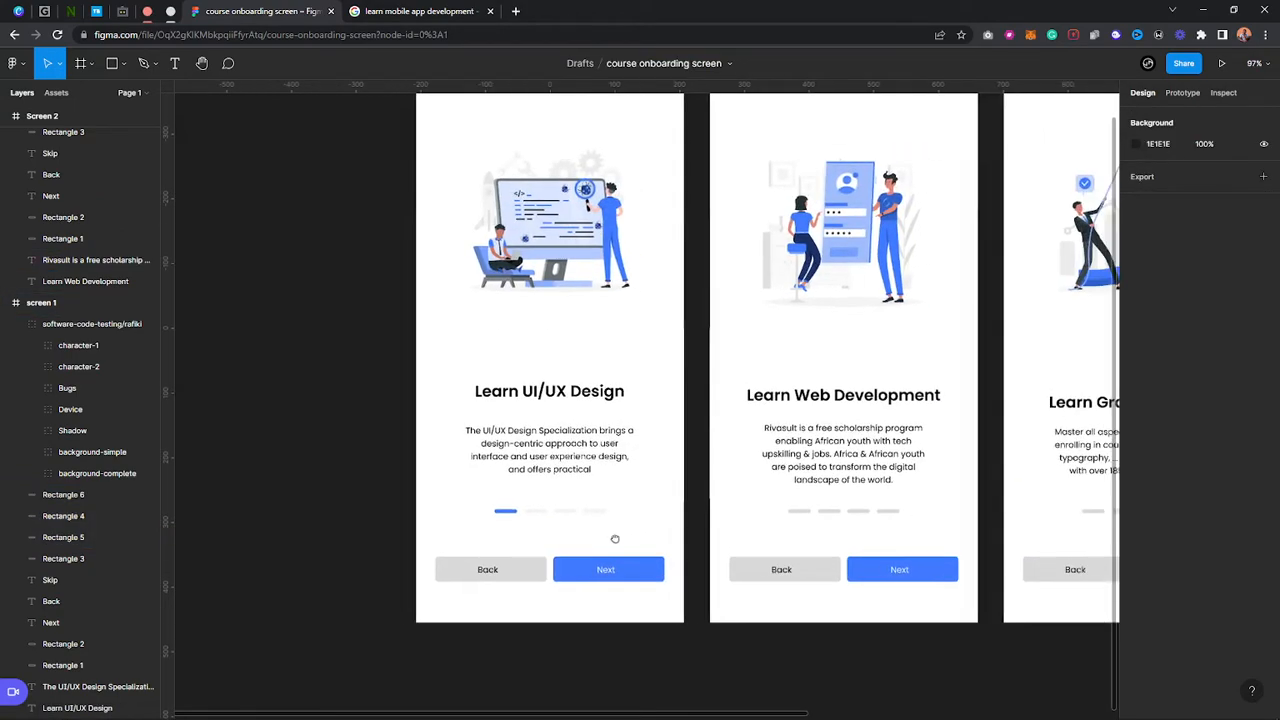
{"action": "left_click_drag", "start_coordinate": [841, 537], "coordinate": [698, 510]}
{"action": "left_click", "coordinate": [1160, 462]}
{"action": "key", "text": "ctrl+v"}
{"action": "key", "text": "Return"}
Apply the copied F3F3F3 fill to Screen 3's four indicator bars
{"action": "left_click", "coordinate": [966, 528]}
{"action": "left_click_drag", "start_coordinate": [960, 525], "coordinate": [694, 482]}
{"action": "left_click_drag", "start_coordinate": [825, 489], "coordinate": [657, 464]}
{"action": "left_click", "coordinate": [1160, 462]}
{"action": "key", "text": "ctrl+v"}
{"action": "key", "text": "Return"}
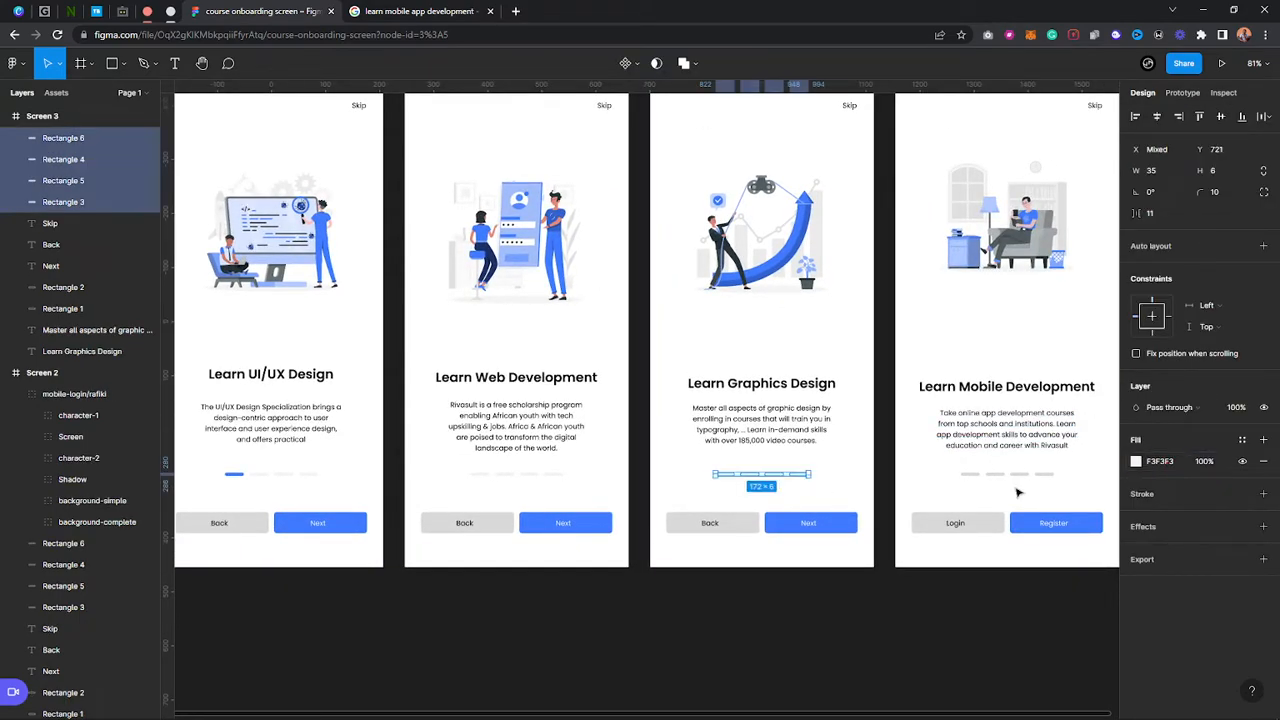
Set the fill of the four indicator bars on Screen 4 to F3F3F3
{"action": "left_click_drag", "start_coordinate": [1078, 494], "coordinate": [956, 470]}
{"action": "left_click", "coordinate": [1180, 461]}
{"action": "key", "text": "ctrl+v"}
{"action": "key", "text": "Return"}
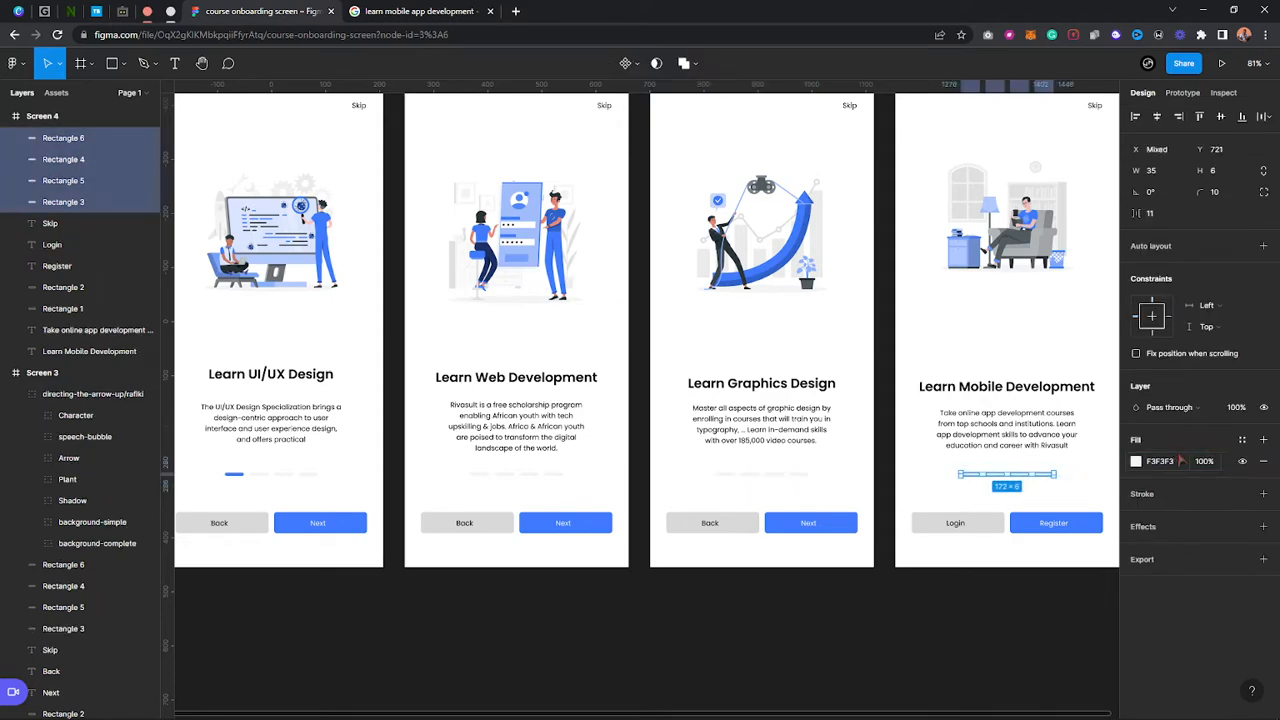
{"action": "key", "text": "Escape"}
Change the fill of the Back button rectangle on screen 1 to F3F3F3
{"action": "scroll", "coordinate": [743, 483], "scroll_direction": "left", "scroll_amount": 3}
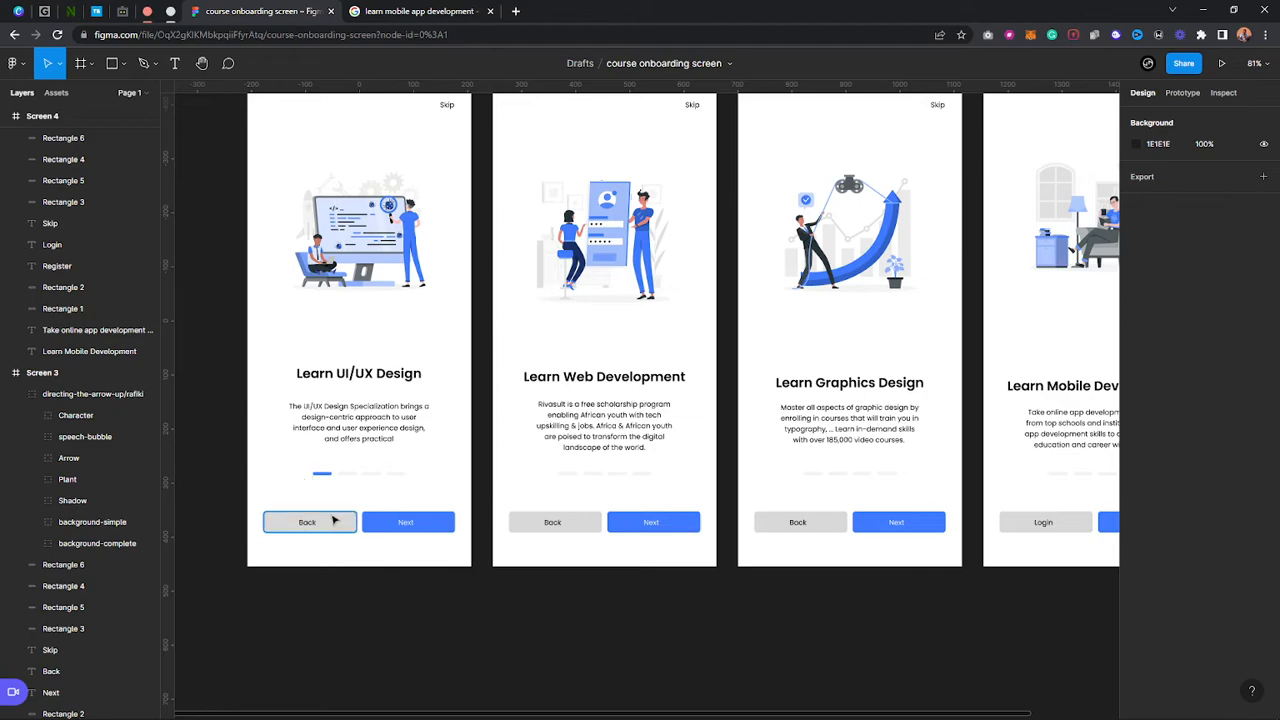
{"action": "left_click", "coordinate": [333, 518]}
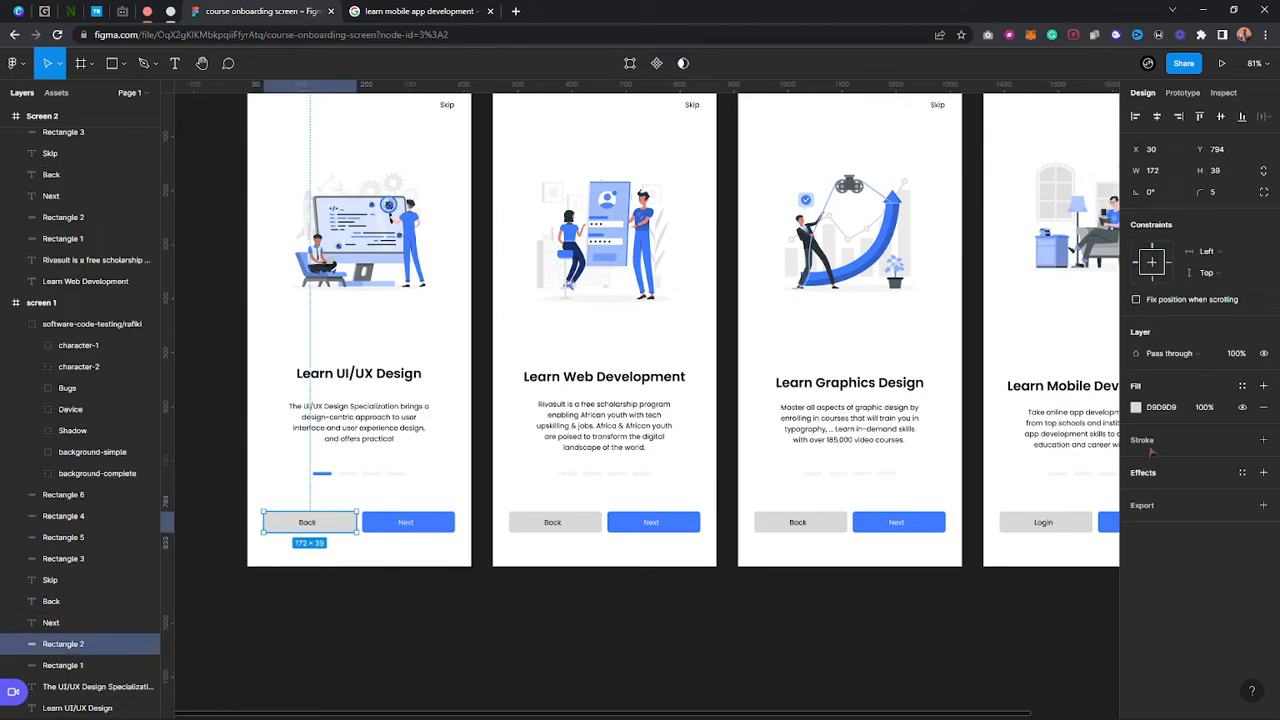
{"action": "type", "text": "F3F3F3"}
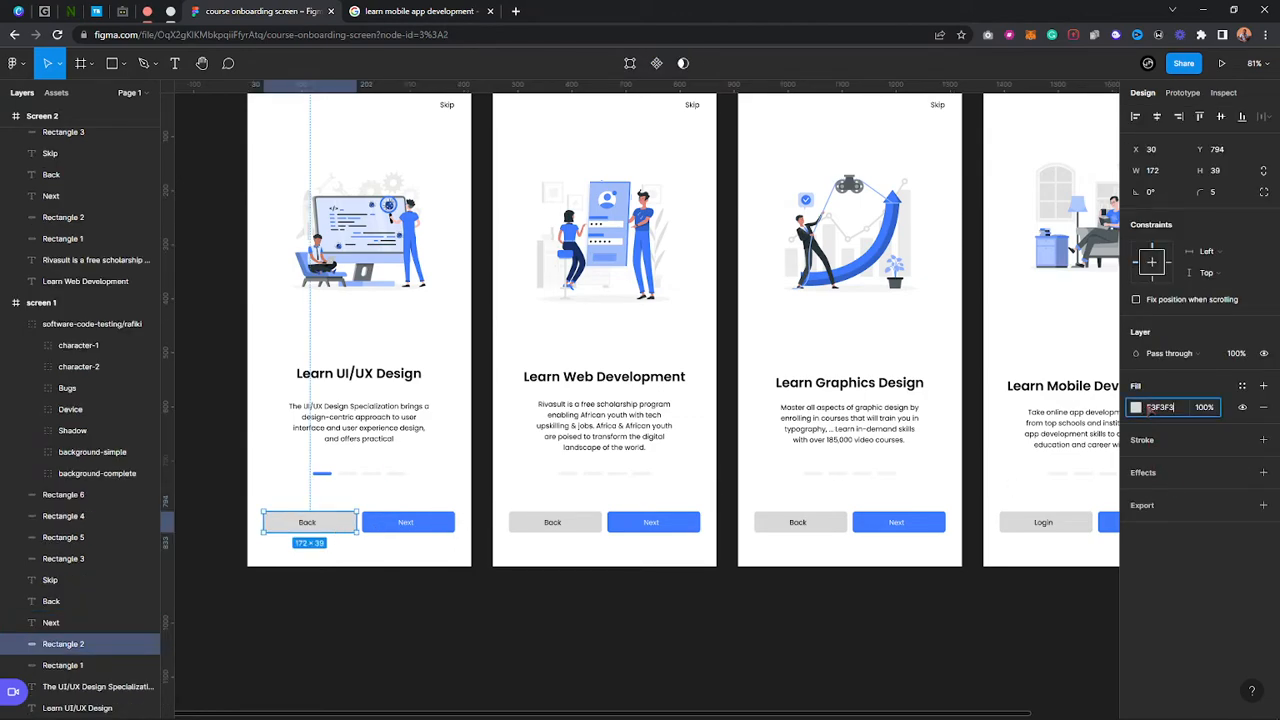
{"action": "key", "text": "Return"}
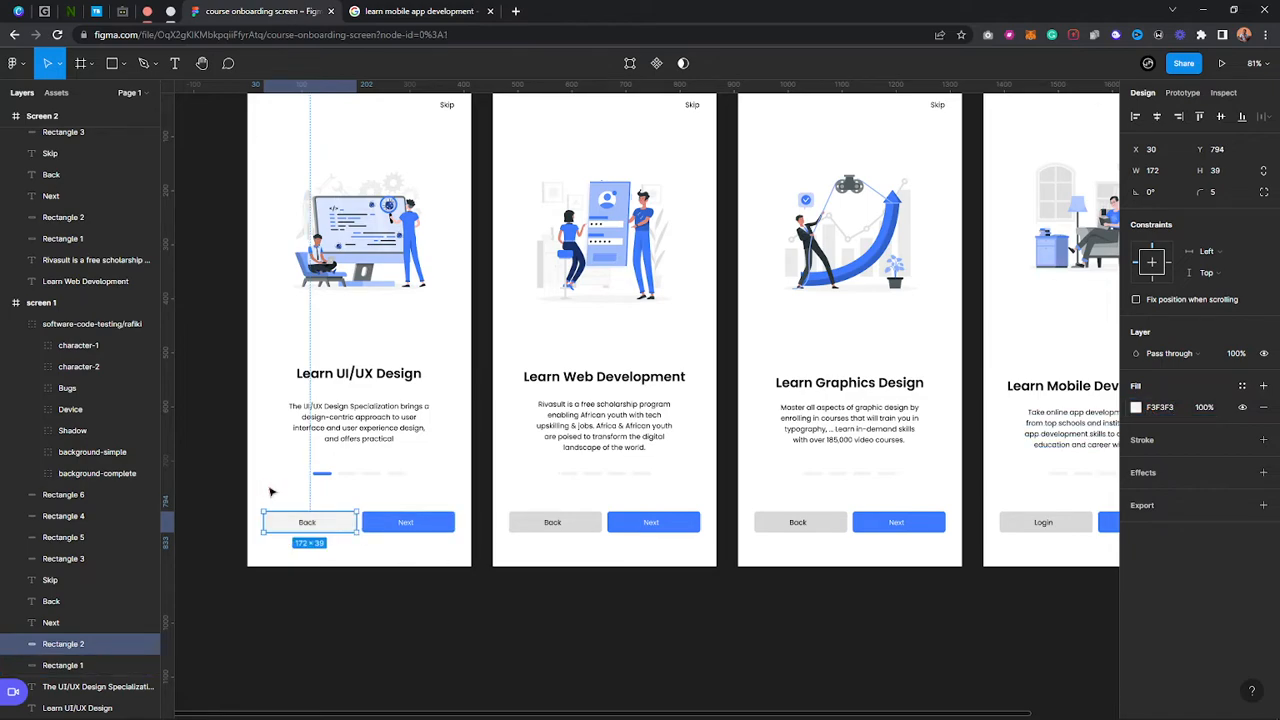
Change the Back label's text colour on screen 1 to light grey D7D7D7
{"action": "left_click", "coordinate": [307, 522]}
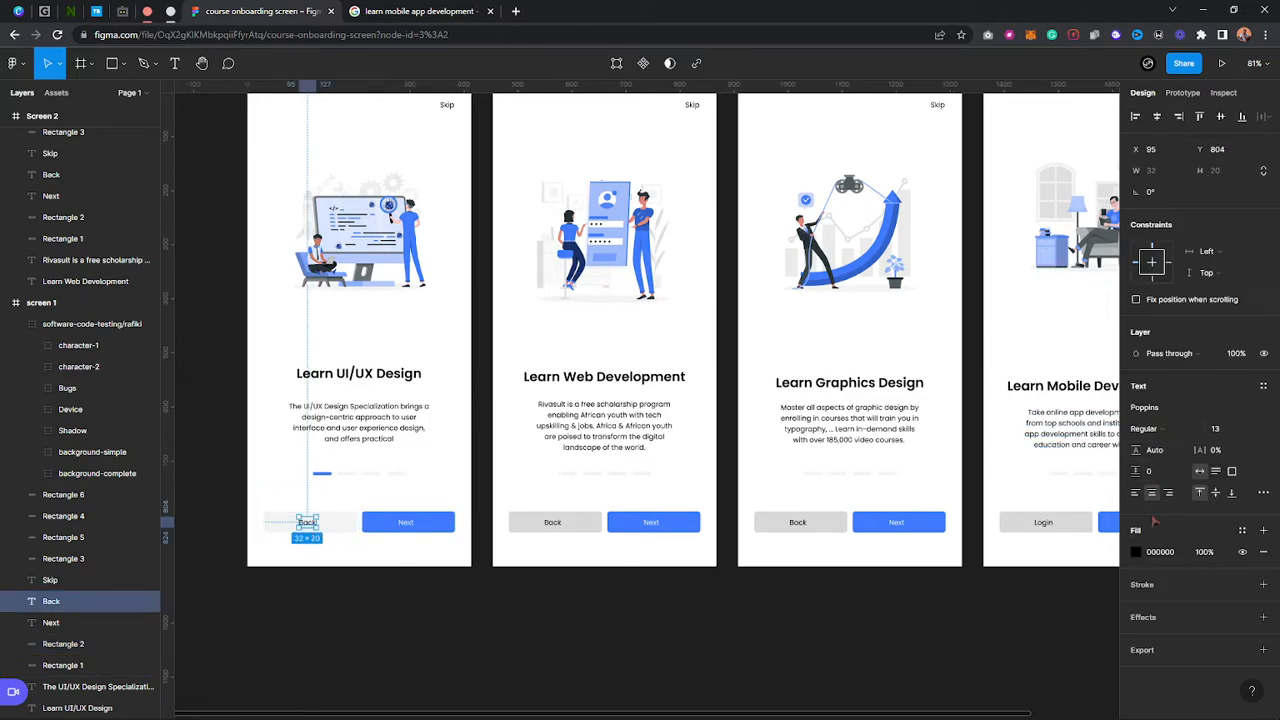
{"action": "left_click", "coordinate": [1137, 552]}
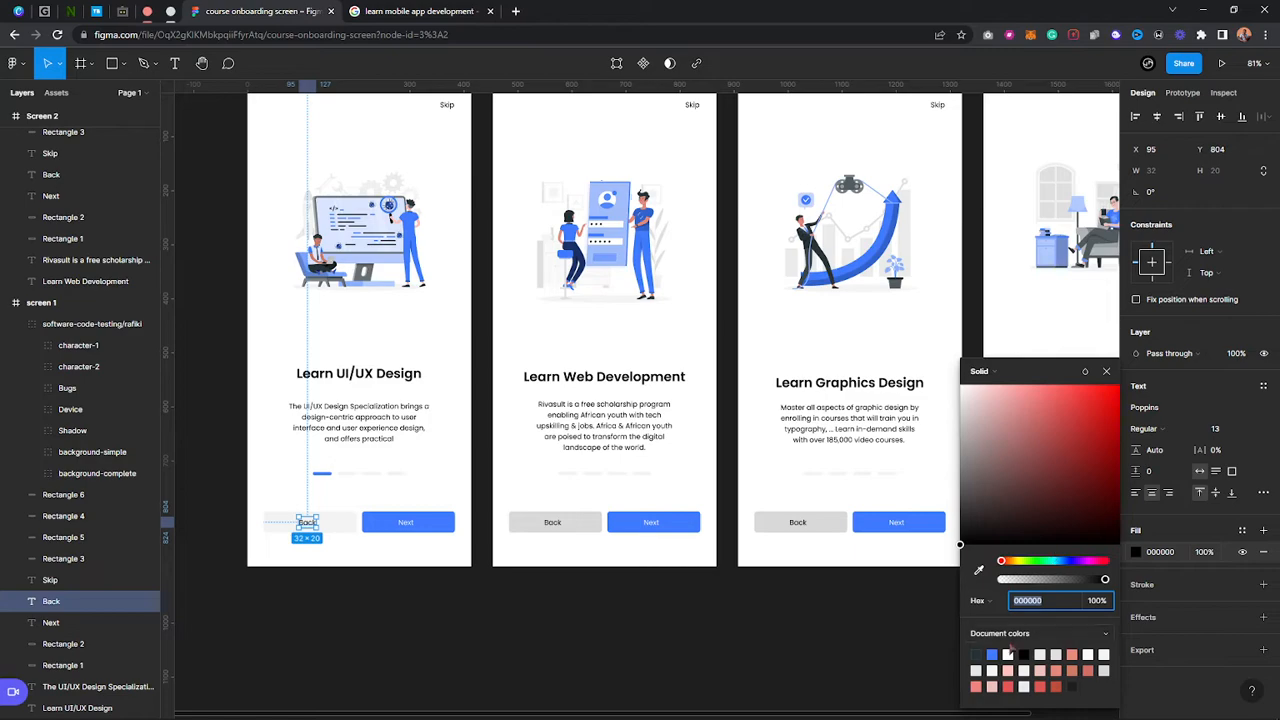
{"action": "left_click_drag", "start_coordinate": [975, 420], "coordinate": [955, 418]}
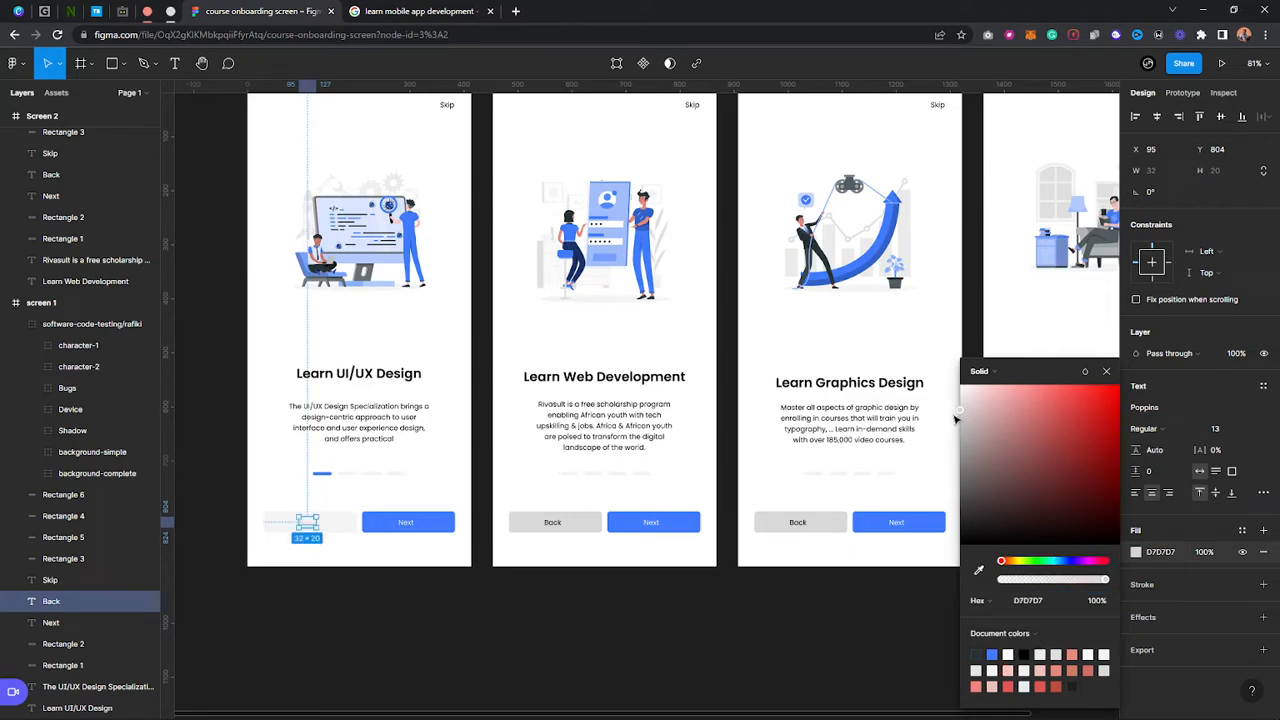
{"action": "left_click", "coordinate": [365, 567]}
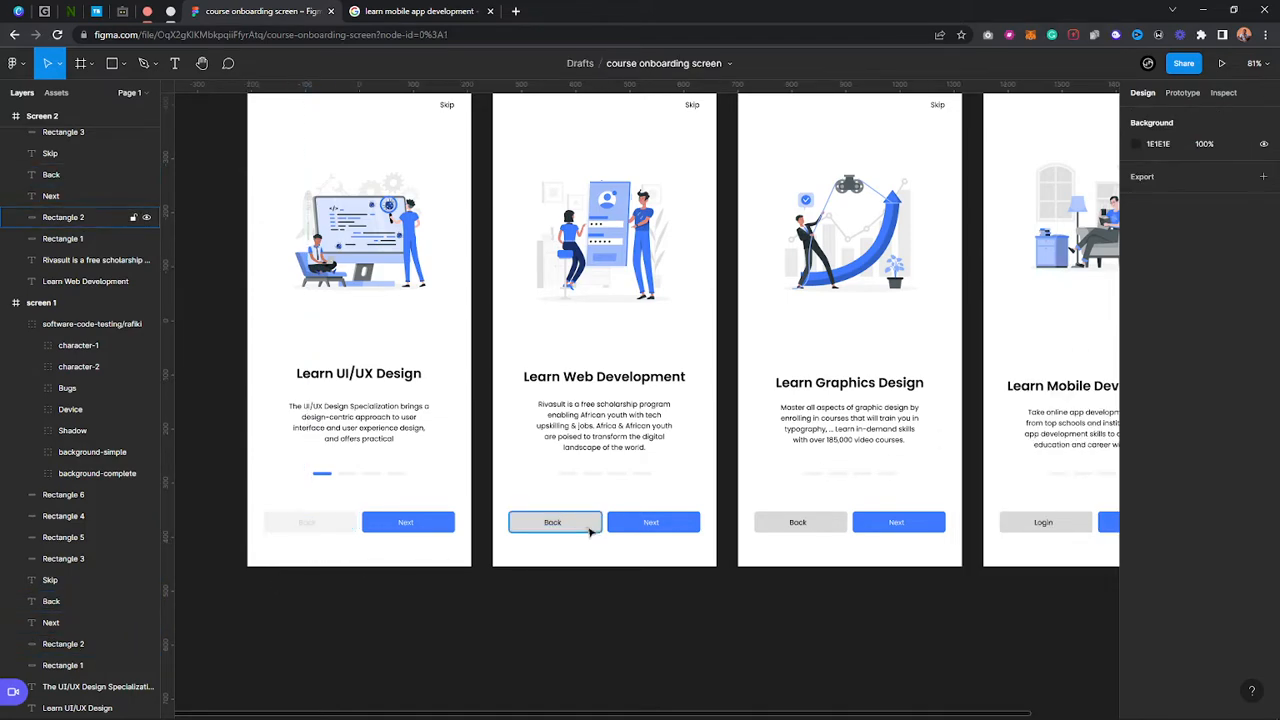
Change the fill of the Back button rectangle on Screen 2 to the pale blue EDF3FF
{"action": "left_click", "coordinate": [590, 533]}
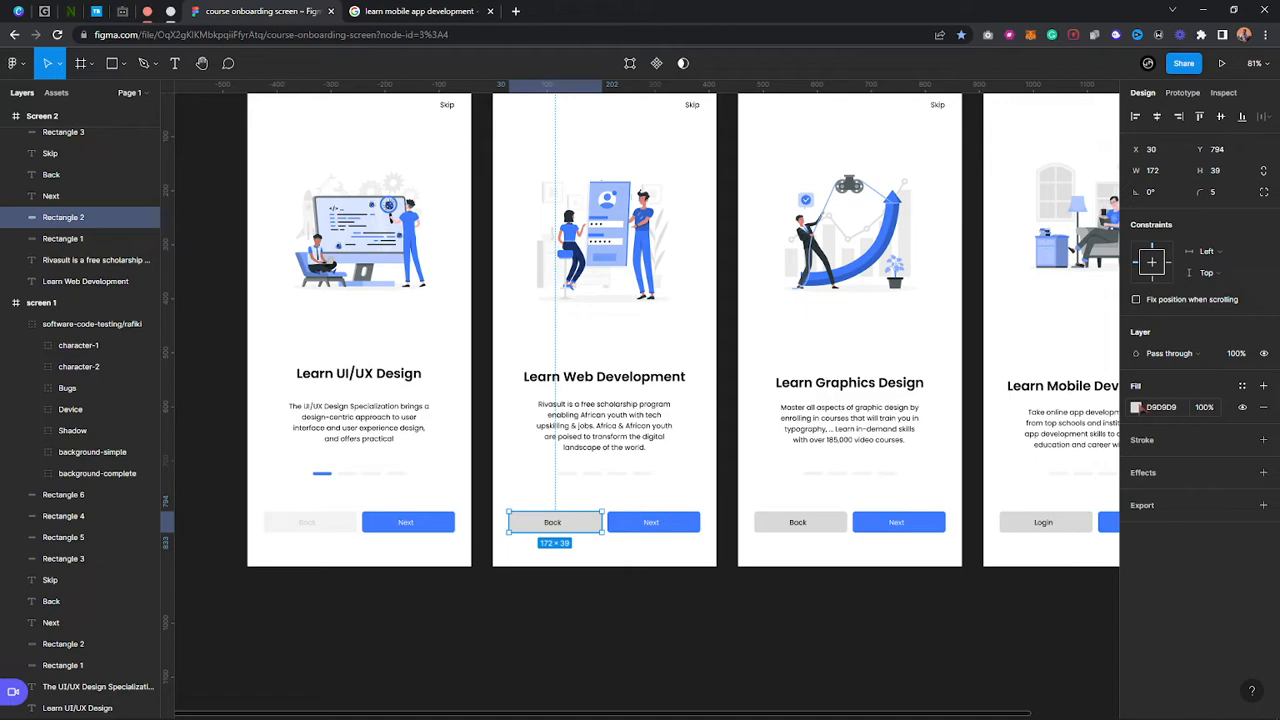
{"action": "left_click", "coordinate": [1137, 407]}
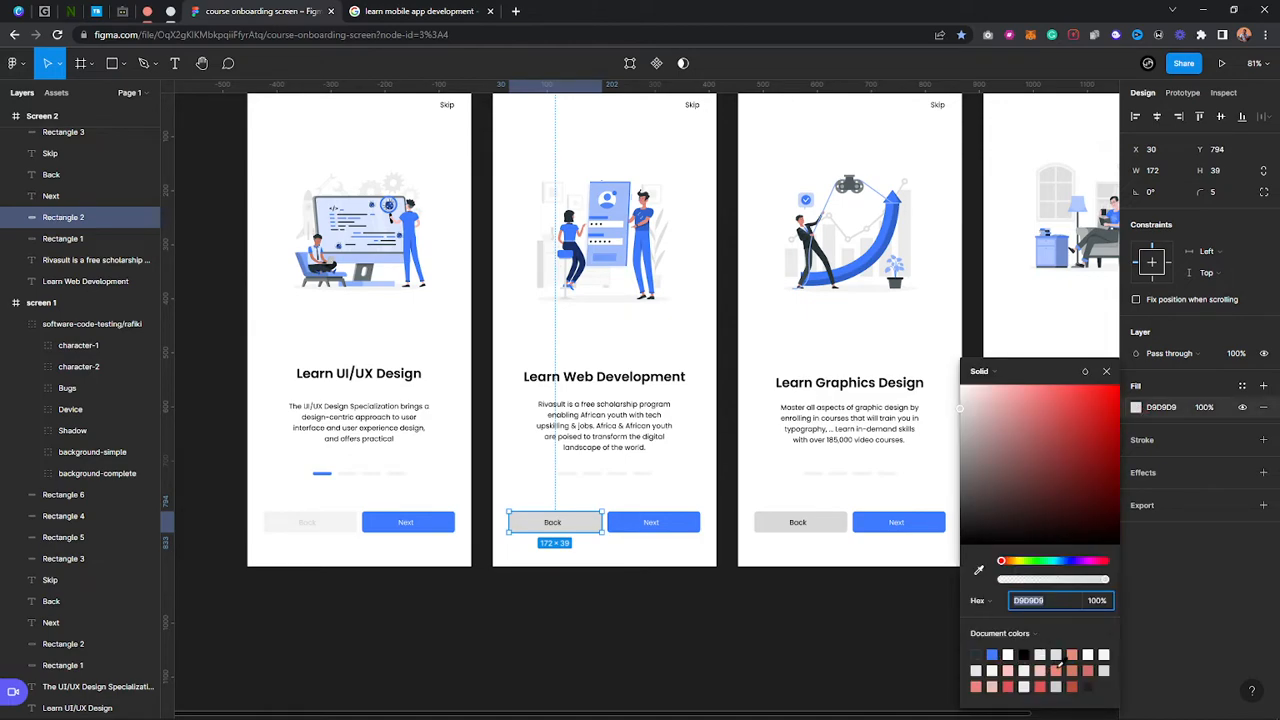
{"action": "left_click", "coordinate": [1074, 652]}
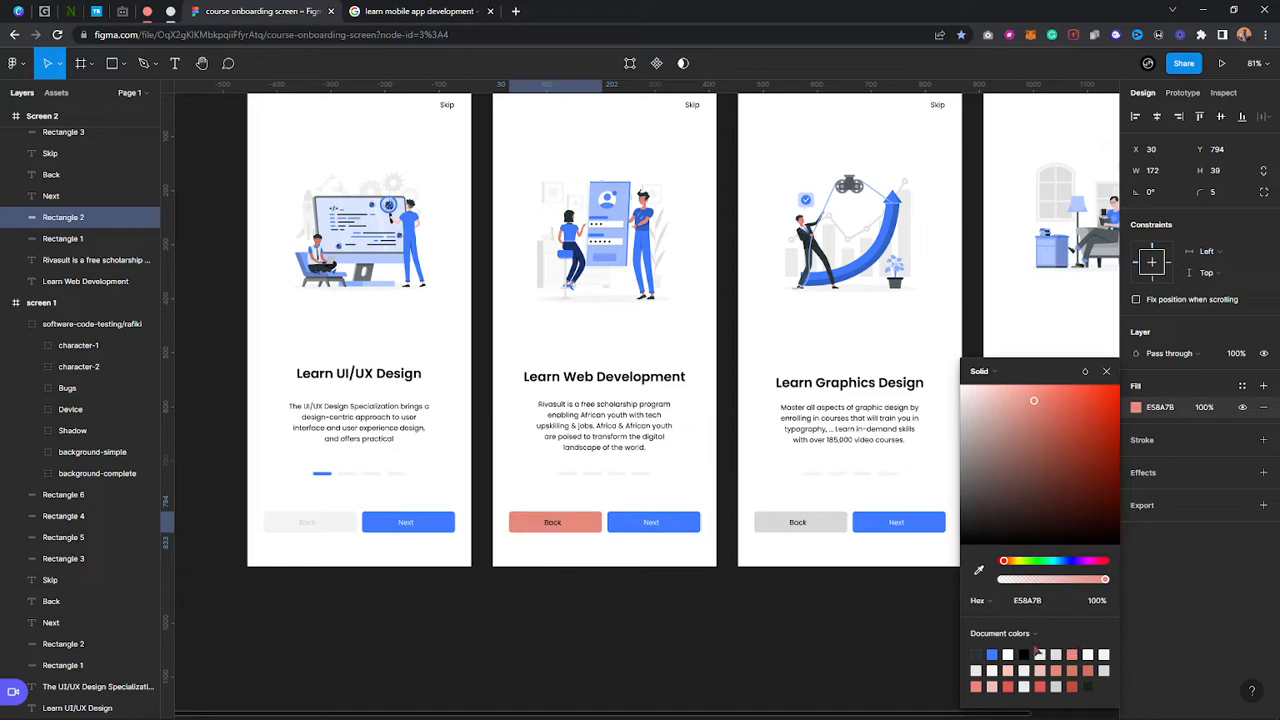
{"action": "left_click", "coordinate": [995, 655]}
{"action": "left_click_drag", "start_coordinate": [1023, 432], "coordinate": [970, 382]}
{"action": "left_click", "coordinate": [1106, 371]}
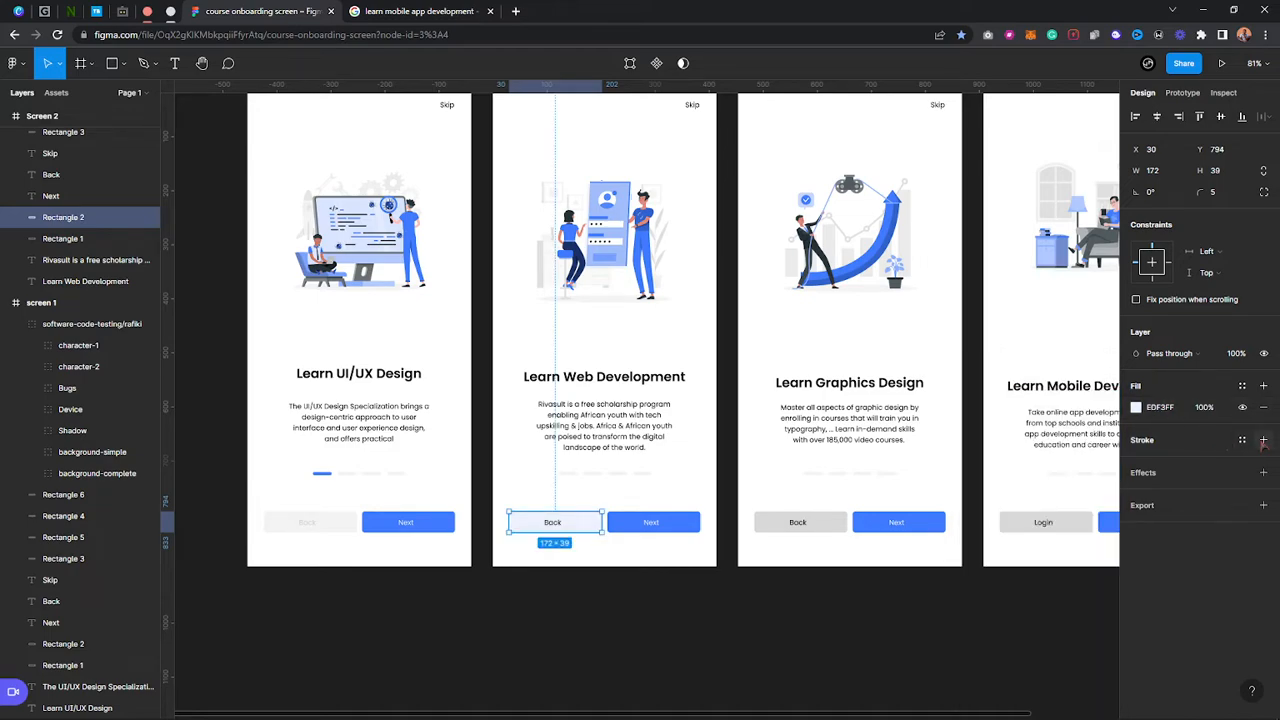
Add a 407BFF blue stroke to the Back button rectangle on Screen 2
{"action": "left_click", "coordinate": [1263, 440]}
{"action": "left_click", "coordinate": [1136, 461]}
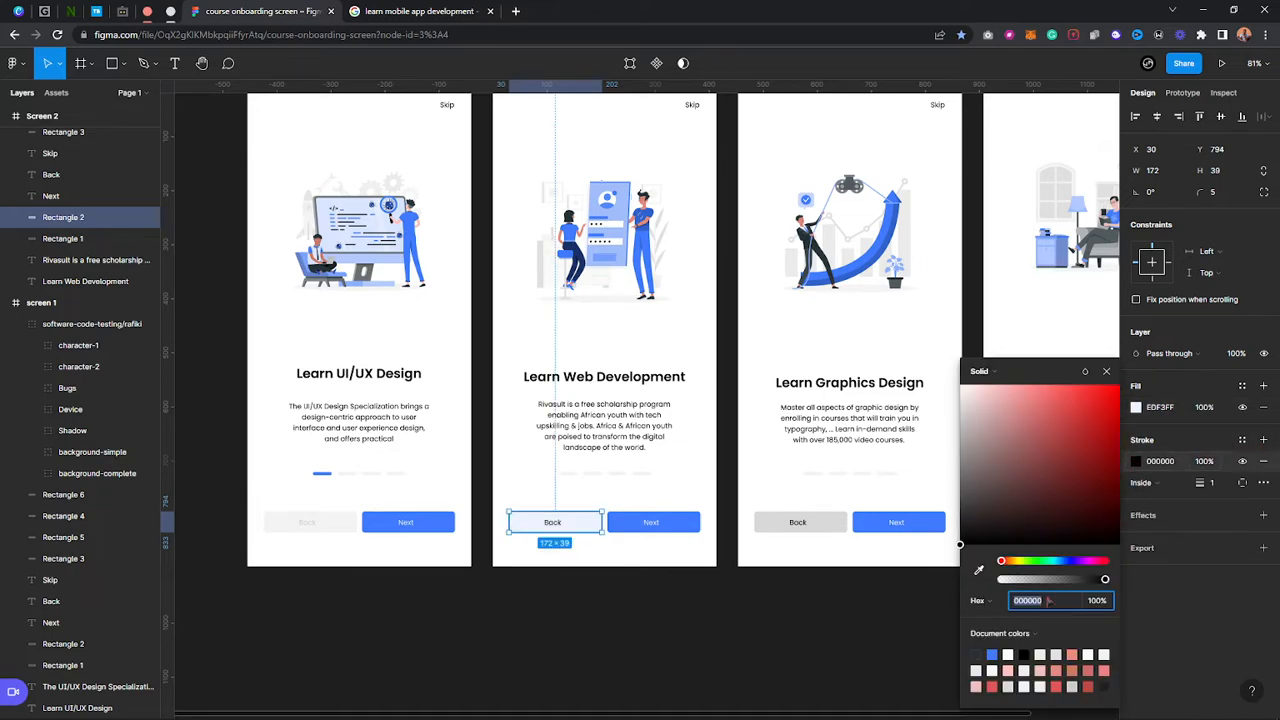
{"action": "left_click", "coordinate": [992, 654]}
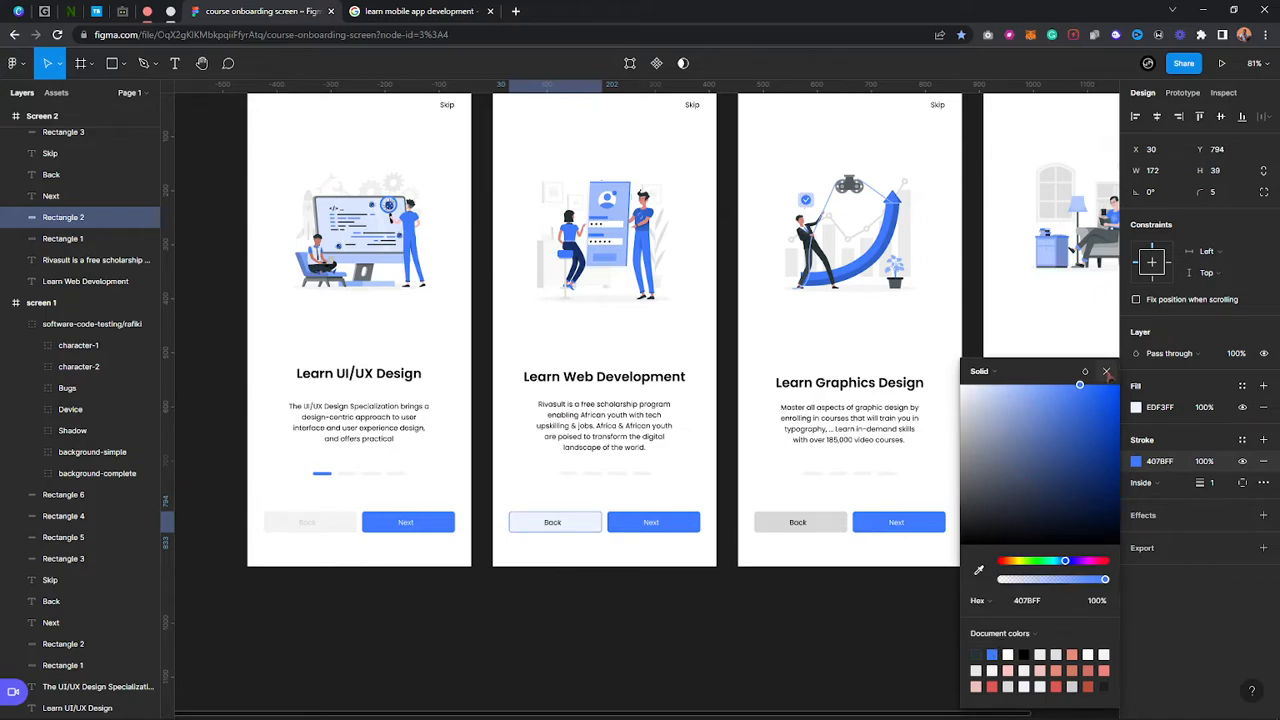
{"action": "left_click", "coordinate": [1106, 371]}
Set the text colour of the Back label on Screen 2 to blue 407BFF
{"action": "left_click", "coordinate": [555, 525]}
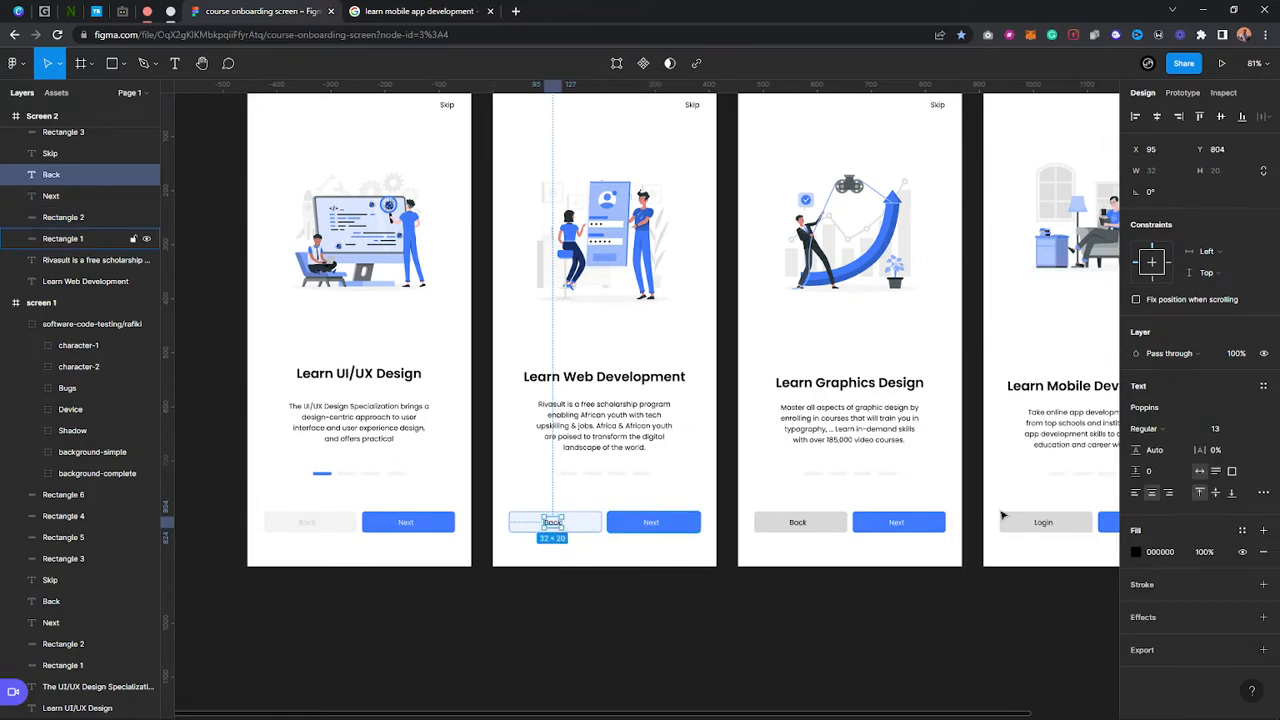
{"action": "left_click", "coordinate": [1140, 553]}
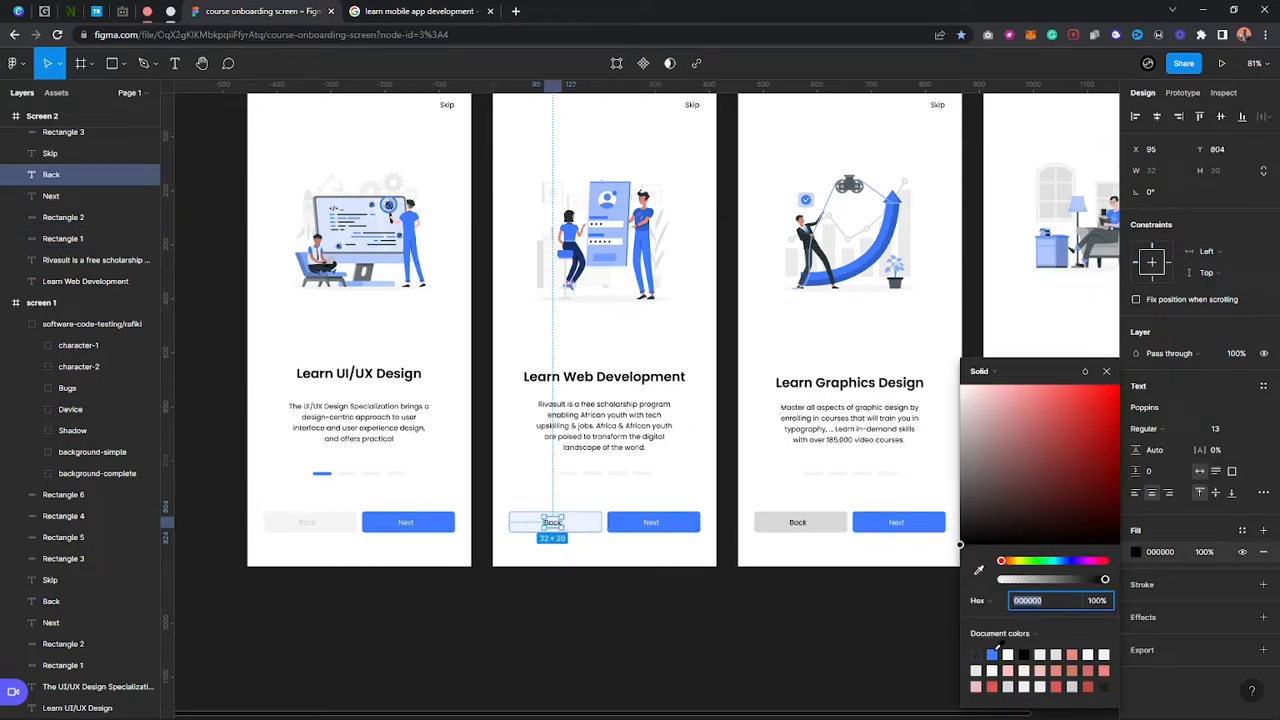
{"action": "left_click", "coordinate": [620, 580]}
{"action": "scroll", "coordinate": [620, 580], "scroll_direction": "up", "scroll_amount": 5}
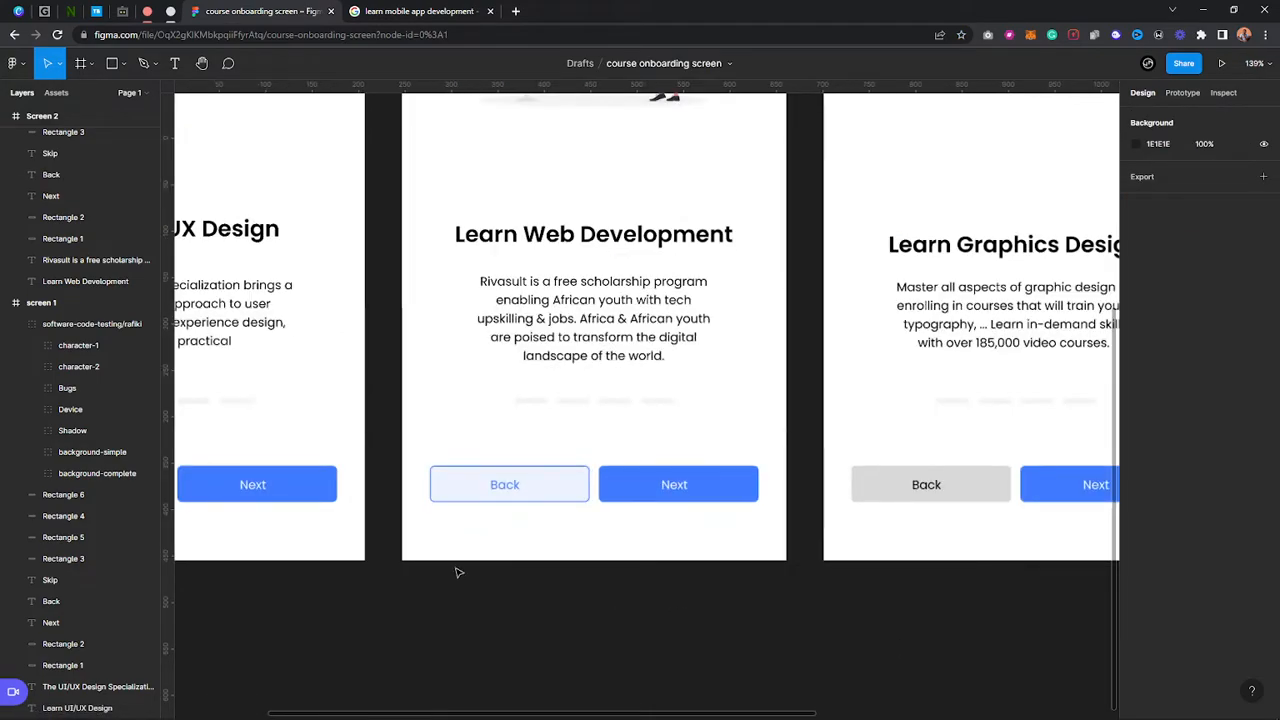
Change the Back label's text colour on Screen 2 to dark grey 393939
{"action": "left_click", "coordinate": [515, 488]}
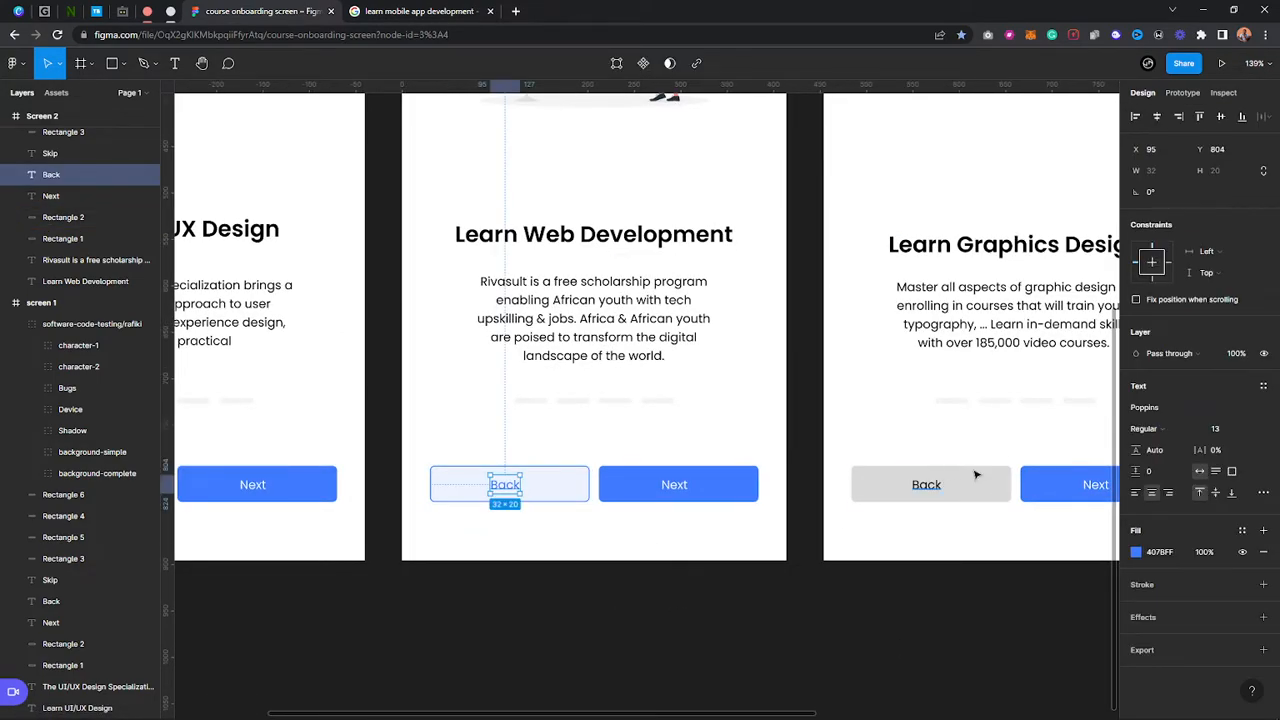
{"action": "left_click", "coordinate": [1136, 553]}
{"action": "left_click_drag", "start_coordinate": [988, 477], "coordinate": [754, 551]}
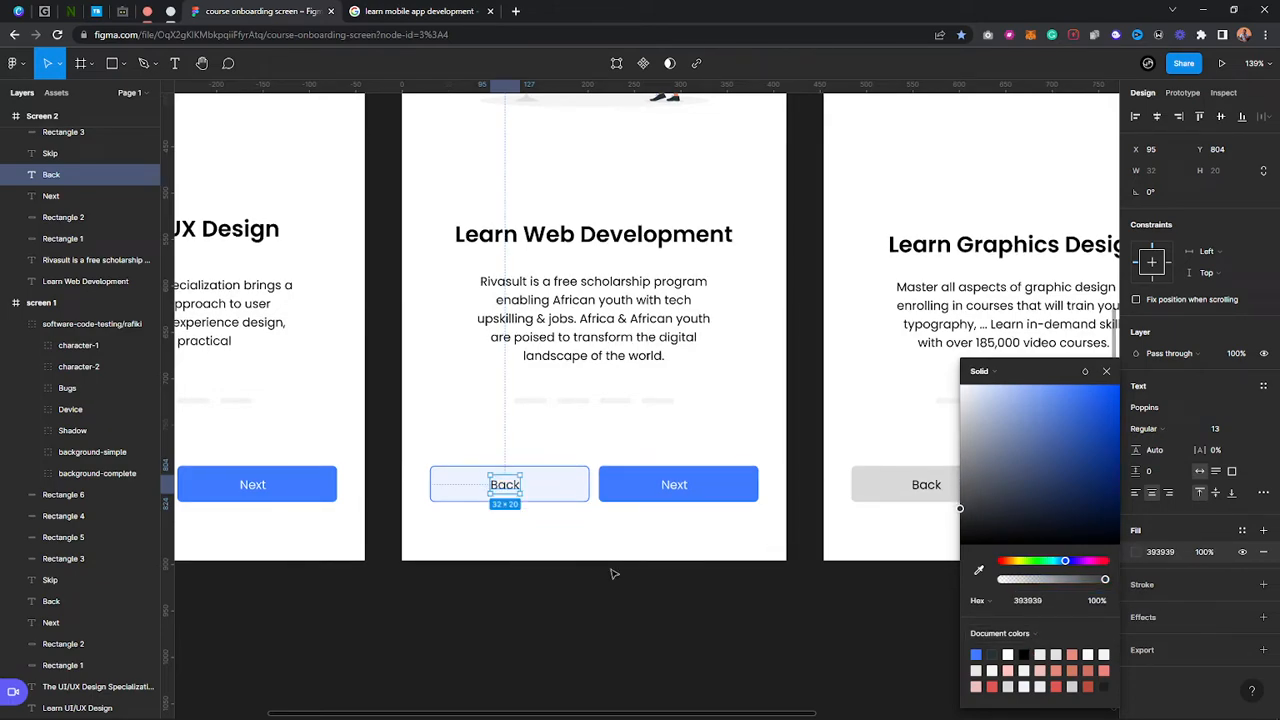
Remove the fill from the Back button rectangle on Screen 2, leaving only its outline
{"action": "left_click", "coordinate": [577, 497]}
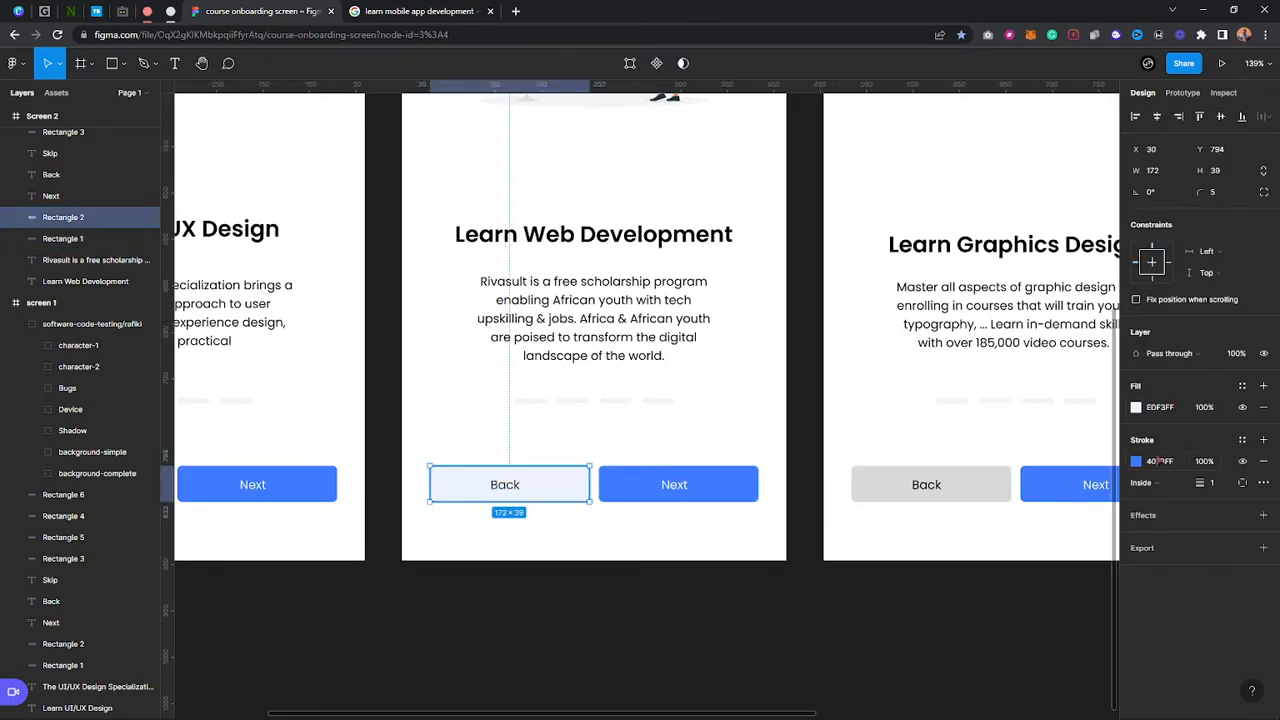
{"action": "left_click", "coordinate": [1264, 408]}
{"action": "left_click", "coordinate": [600, 524]}
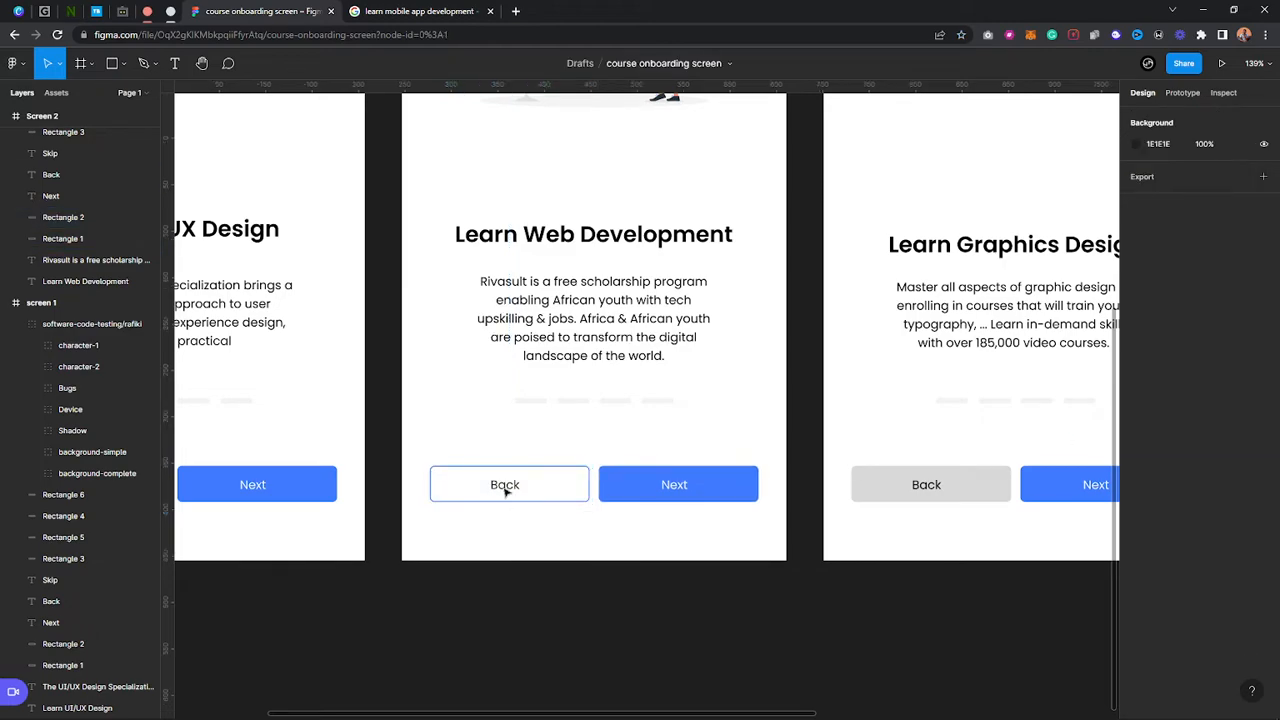
{"action": "left_click_drag", "start_coordinate": [507, 488], "coordinate": [506, 486]}
{"action": "left_click", "coordinate": [497, 534]}
Remove the Back button rectangle's fill on Screen 3 and give it a 407BFF blue stroke
{"action": "scroll", "coordinate": [577, 534], "scroll_direction": "down", "scroll_amount": 5}
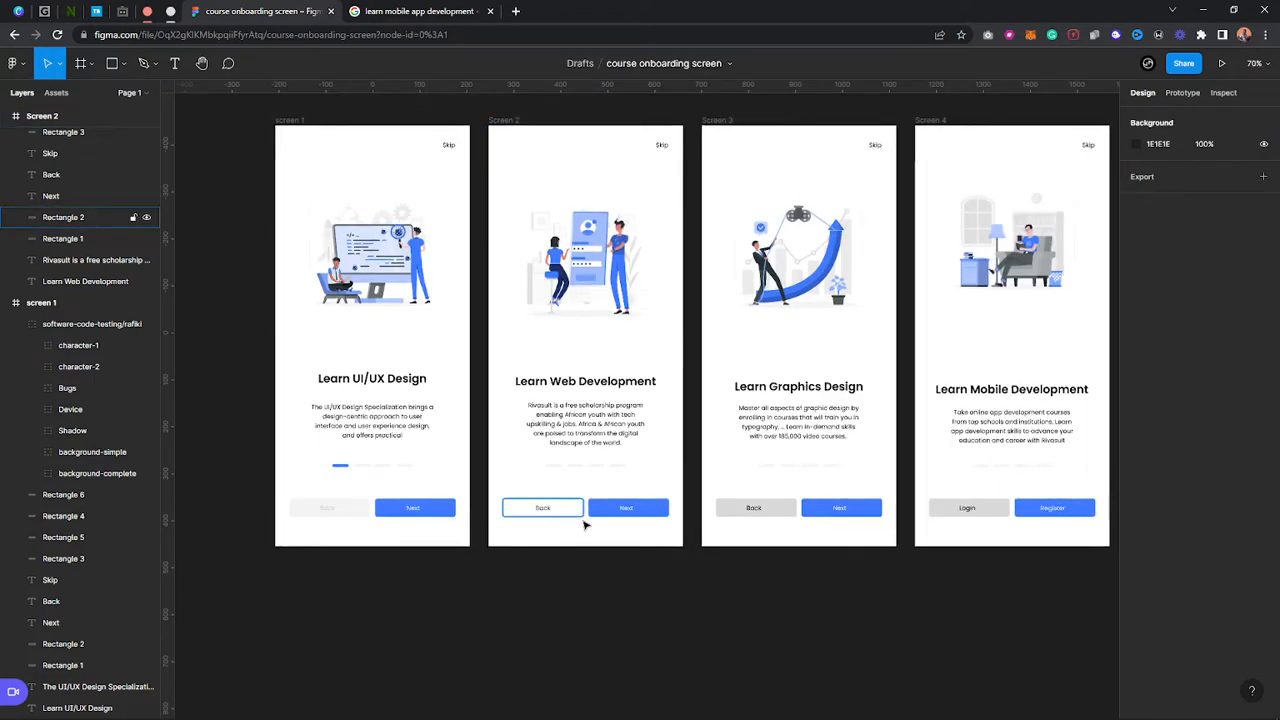
{"action": "left_click", "coordinate": [770, 512]}
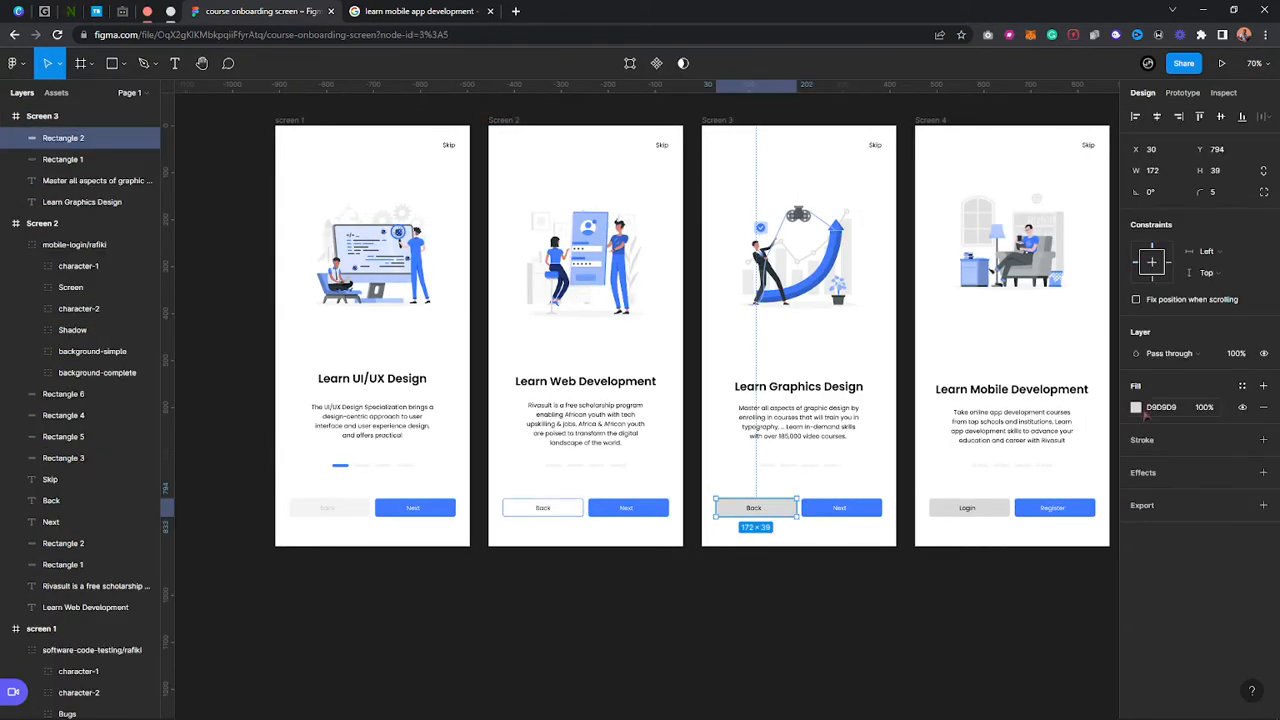
{"action": "left_click", "coordinate": [1136, 407]}
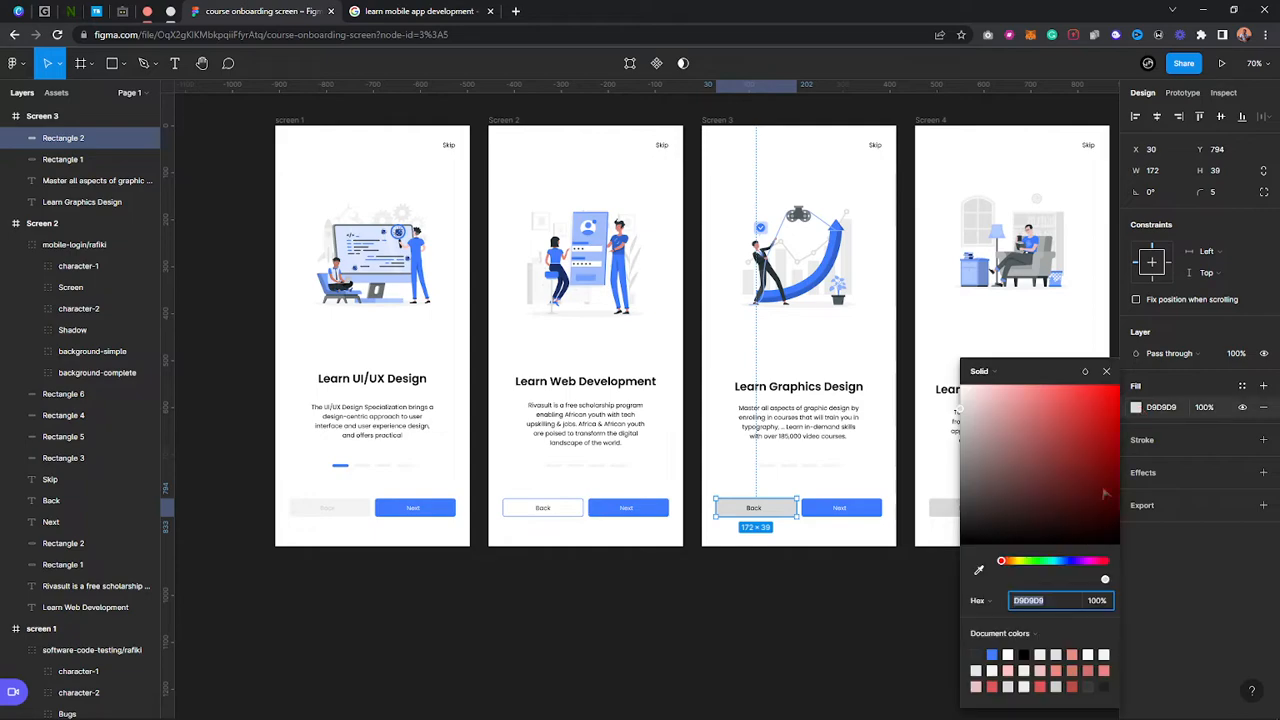
{"action": "left_click", "coordinate": [1263, 407]}
{"action": "left_click", "coordinate": [1263, 418]}
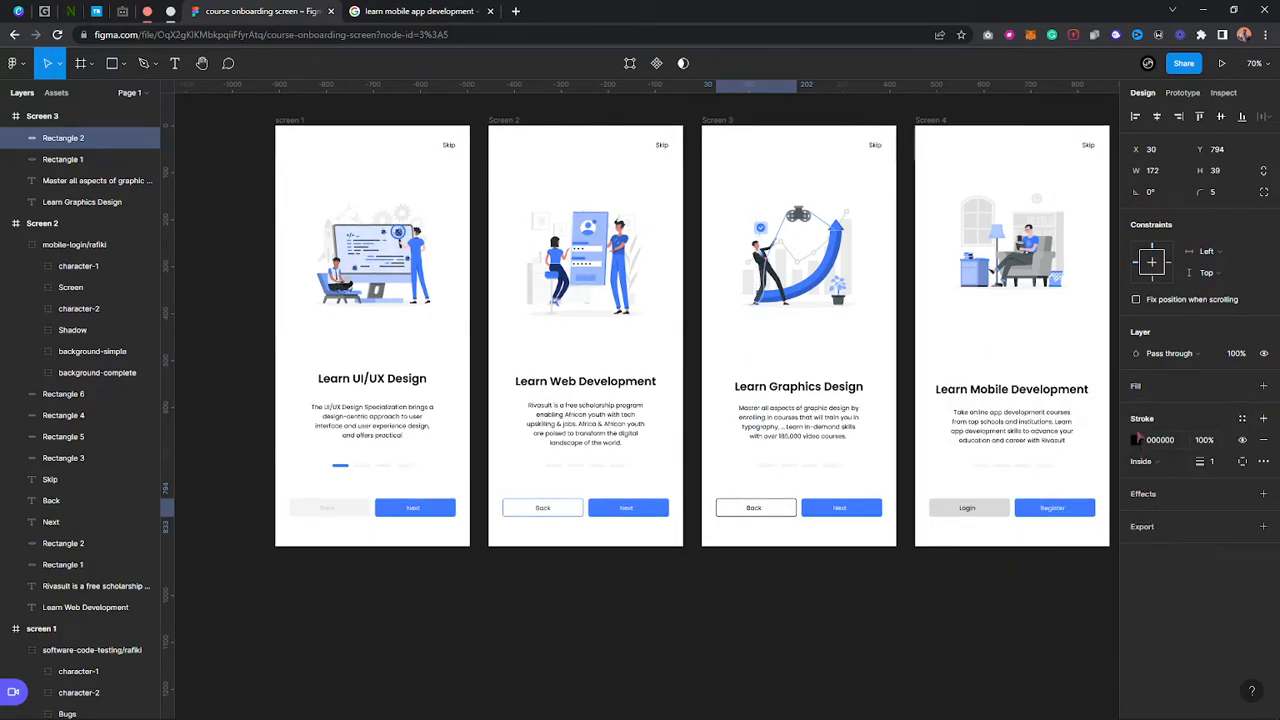
{"action": "left_click", "coordinate": [1137, 440]}
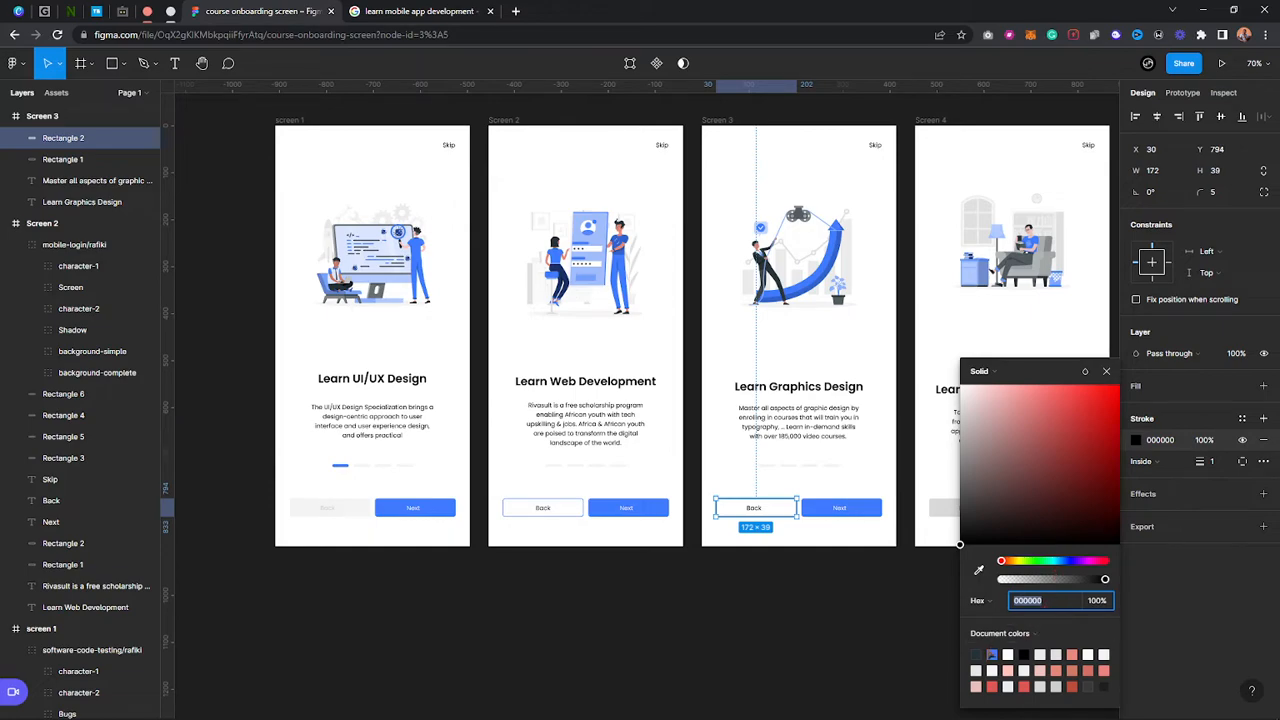
{"action": "left_click", "coordinate": [993, 654]}
{"action": "left_click", "coordinate": [812, 556]}
Remove the Login button rectangle's fill on Screen 4 and give it a 407BFF blue stroke
{"action": "left_click_drag", "start_coordinate": [943, 570], "coordinate": [856, 575]}
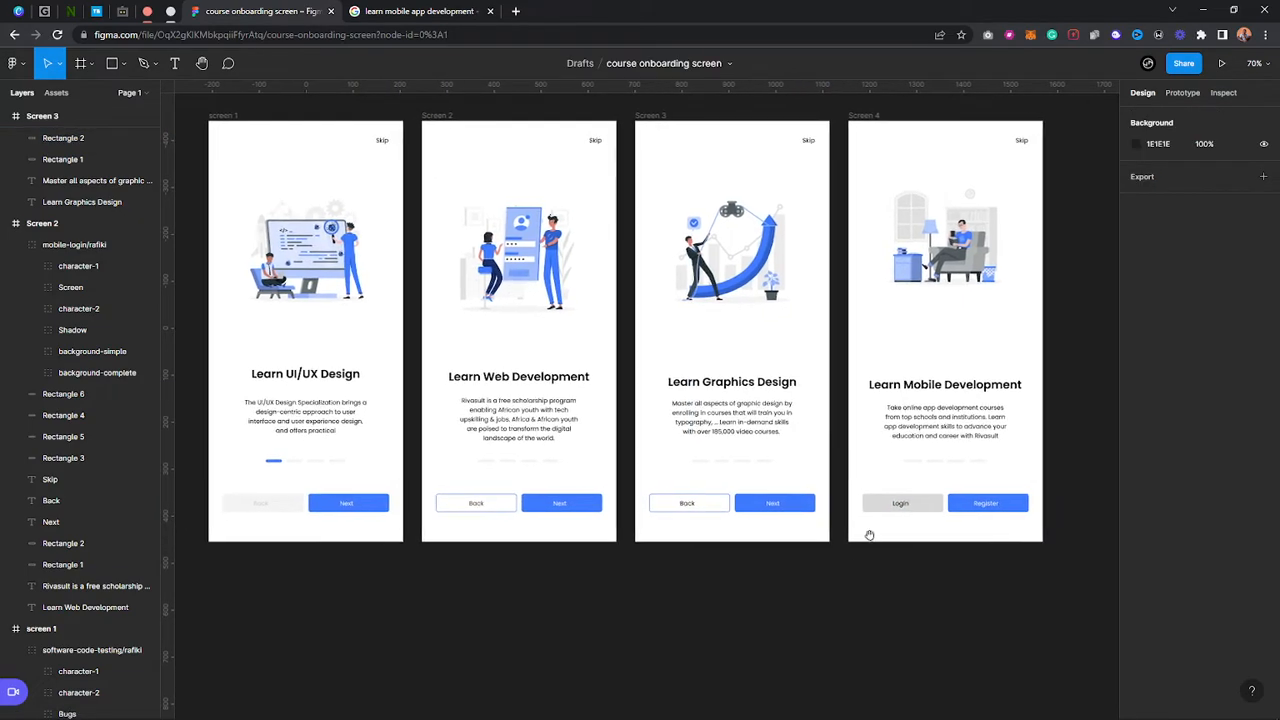
{"action": "left_click", "coordinate": [882, 503]}
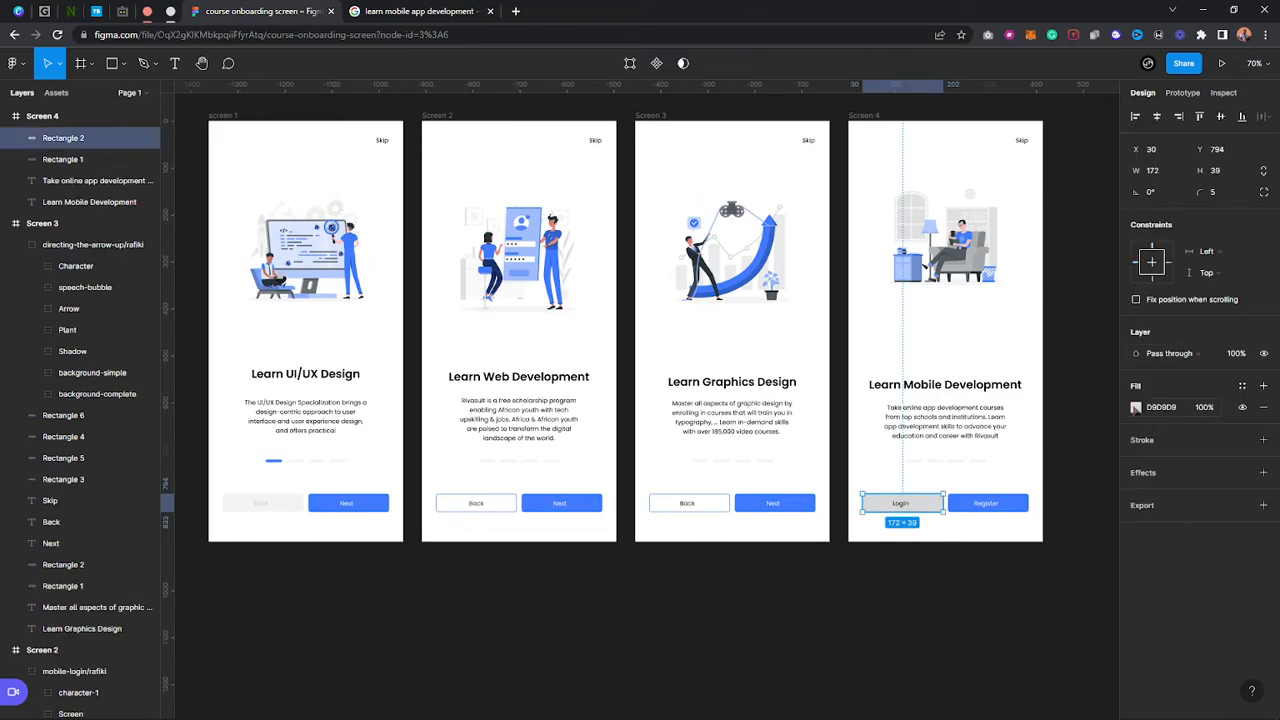
{"action": "left_click", "coordinate": [1137, 408]}
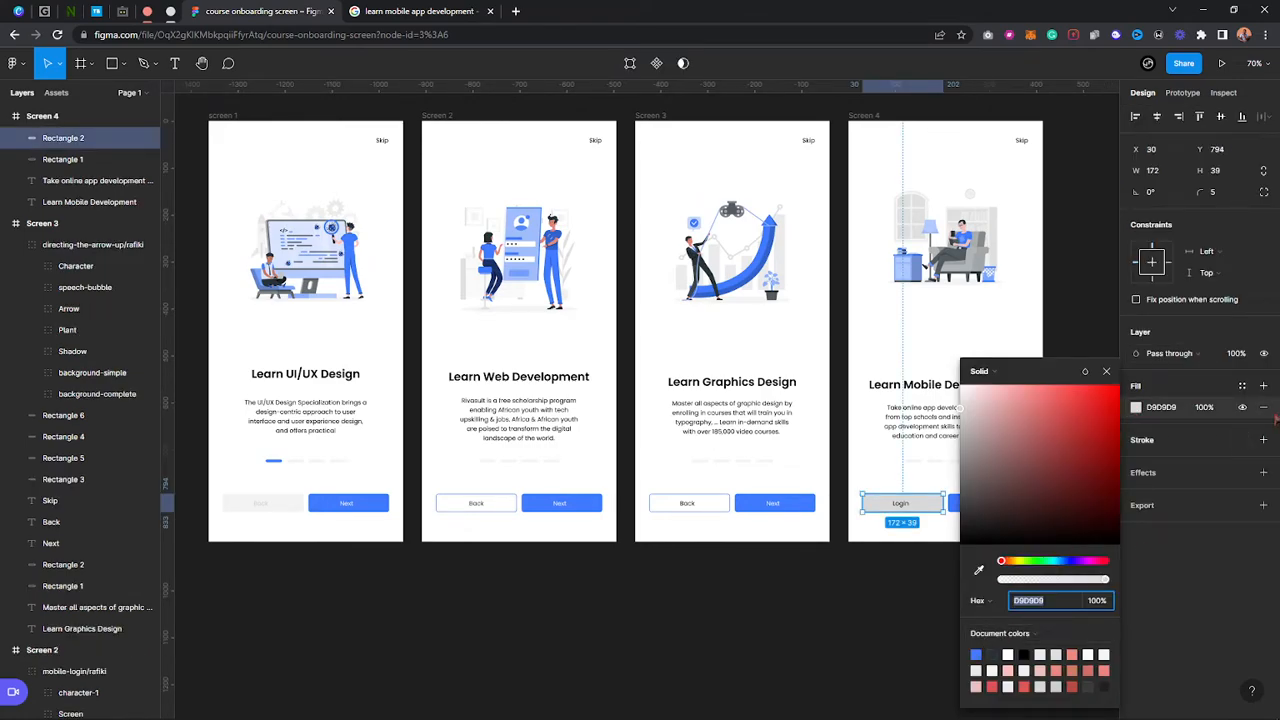
{"action": "left_click", "coordinate": [1263, 407]}
{"action": "left_click", "coordinate": [1263, 418]}
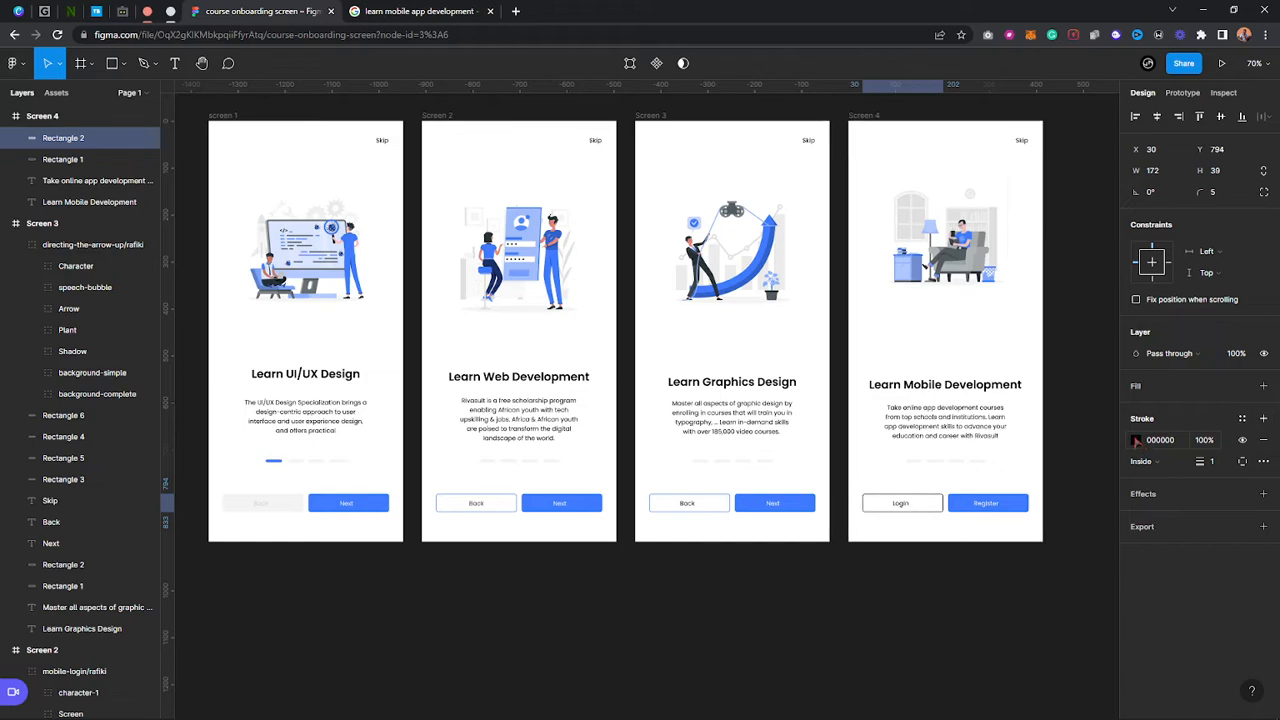
{"action": "left_click", "coordinate": [1137, 441]}
{"action": "left_click", "coordinate": [976, 654]}
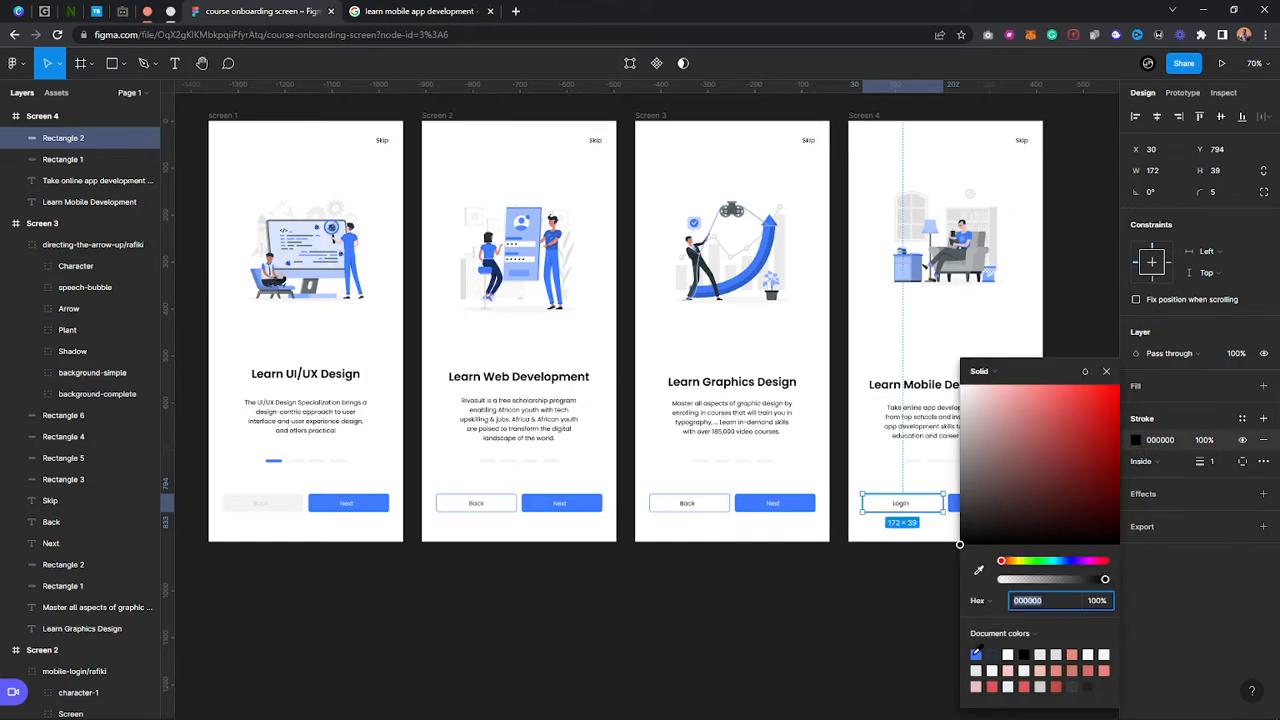
{"action": "left_click", "coordinate": [1107, 371]}
{"action": "left_click", "coordinate": [932, 540]}
Set the fill of the second progress indicator bar on Screen 2 to the primary blue 407BFF
{"action": "left_click_drag", "start_coordinate": [751, 550], "coordinate": [783, 621]}
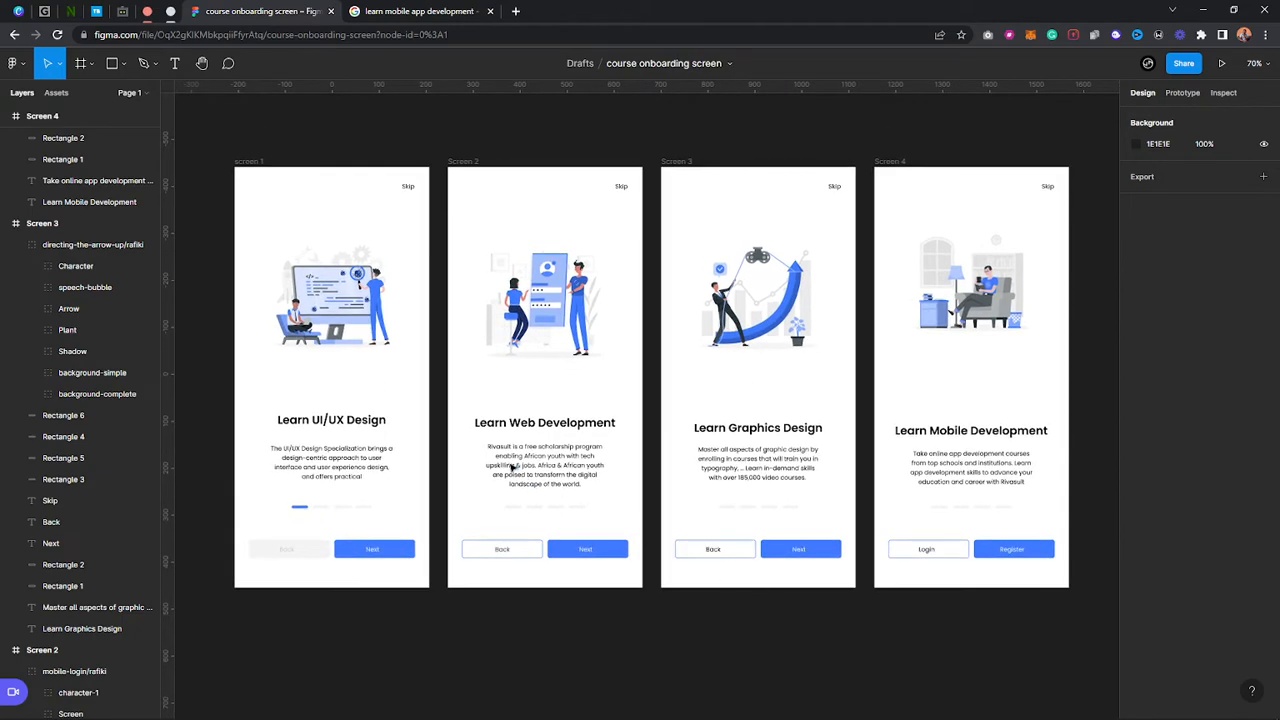
{"action": "left_click_drag", "start_coordinate": [482, 380], "coordinate": [501, 389]}
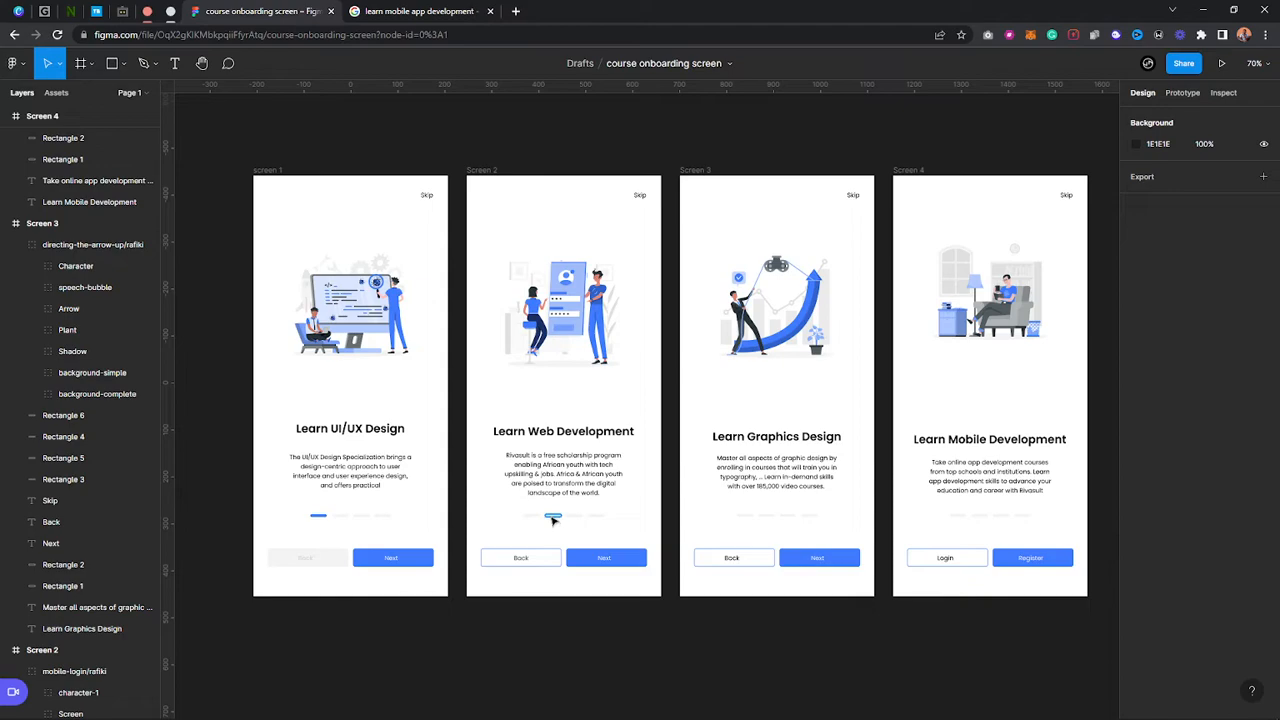
{"action": "left_click", "coordinate": [555, 518]}
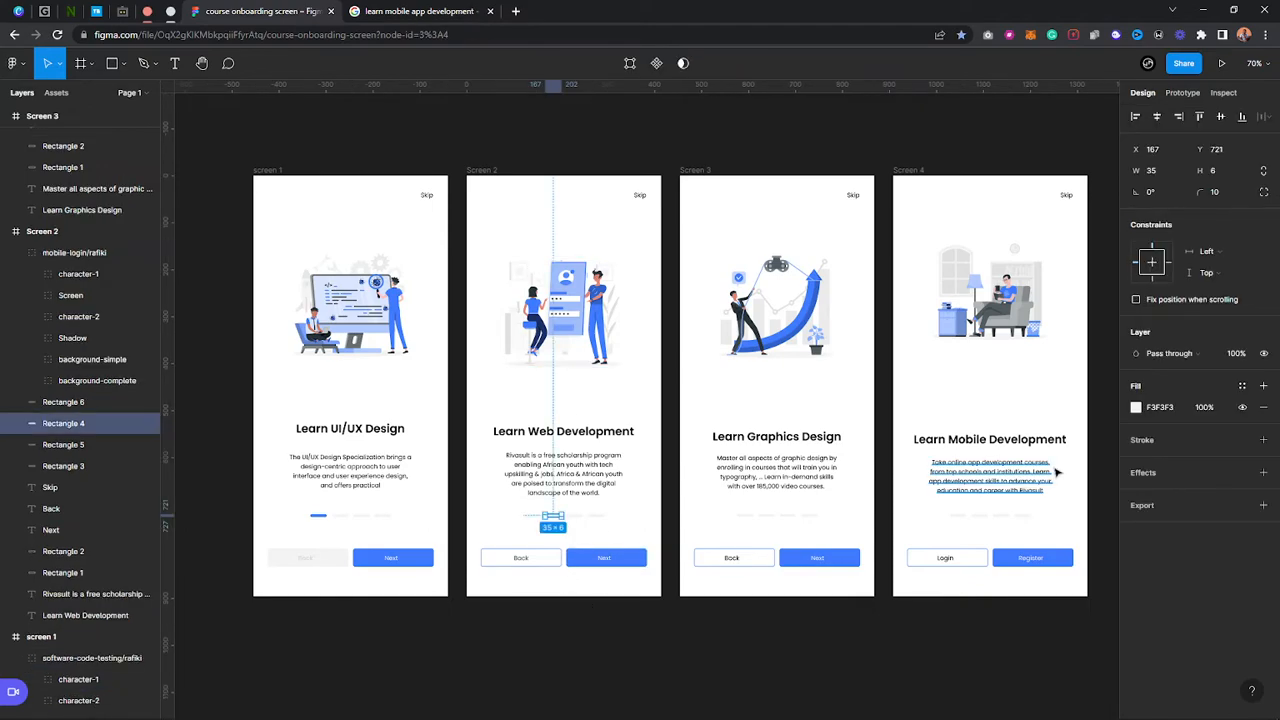
{"action": "left_click", "coordinate": [1136, 407]}
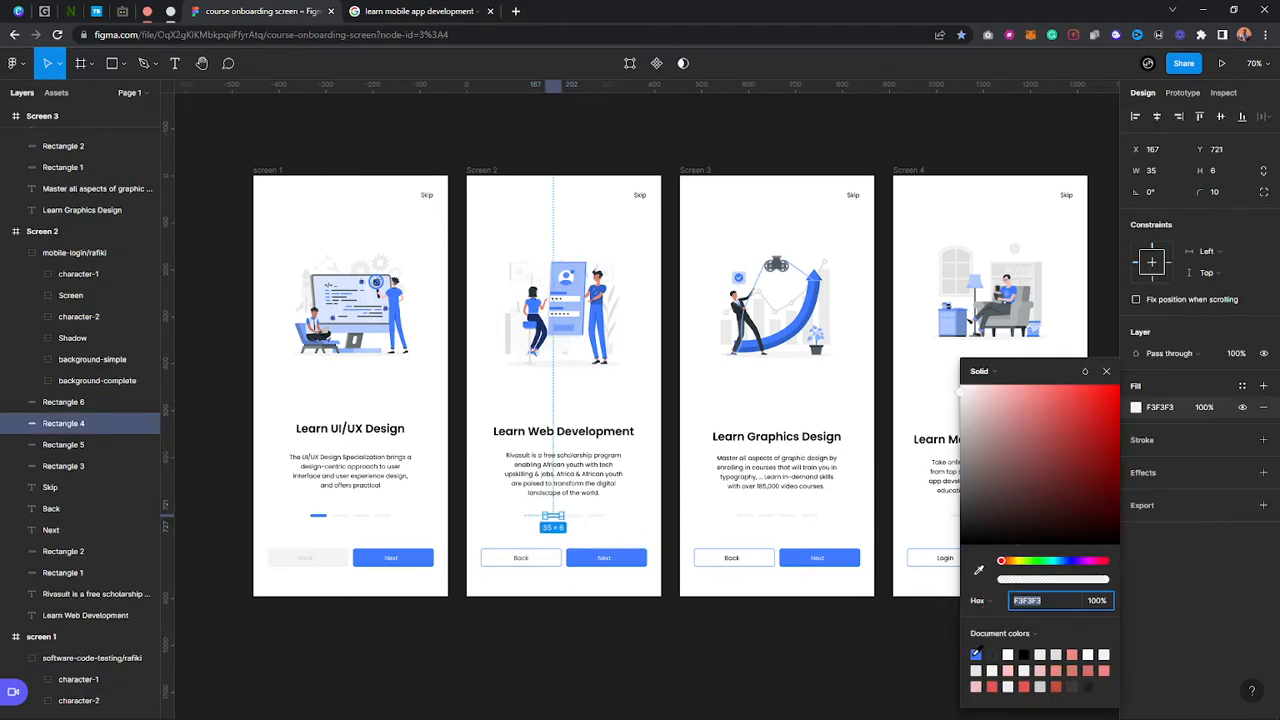
Set the fill of the third progress indicator bar on Screen 3 to 407BFF
{"action": "left_click", "coordinate": [787, 516]}
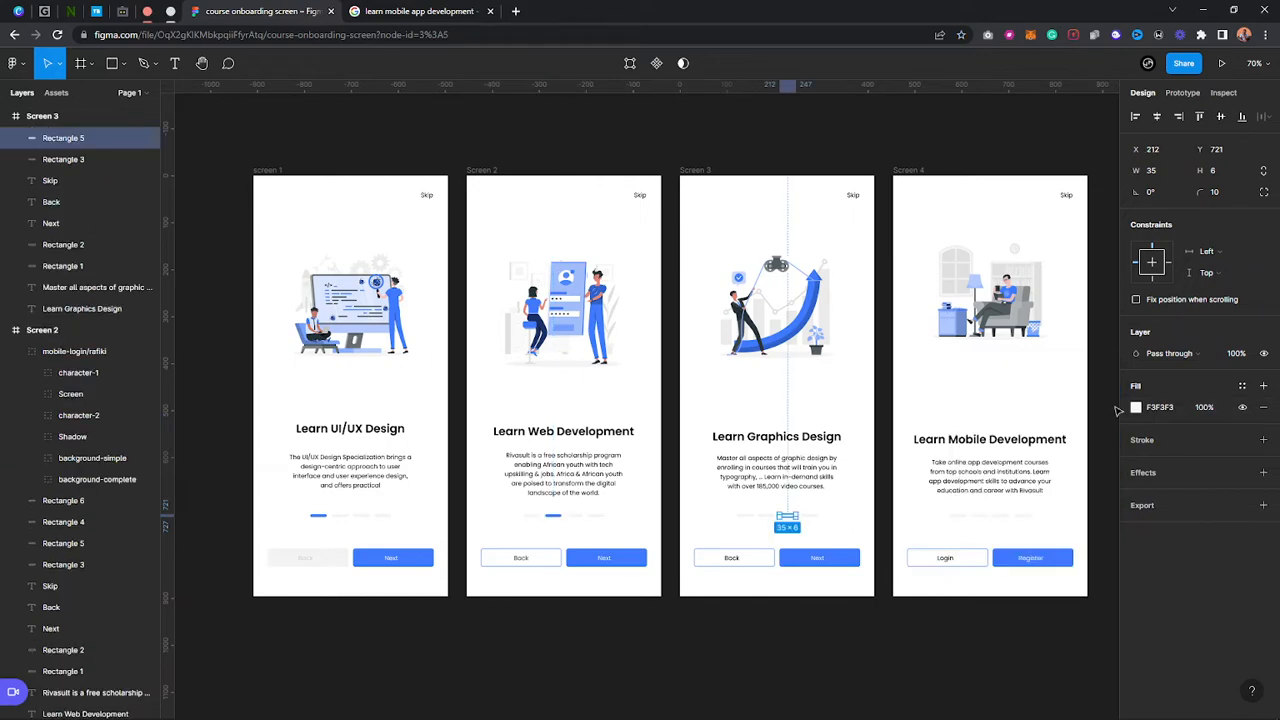
{"action": "left_click", "coordinate": [1137, 407]}
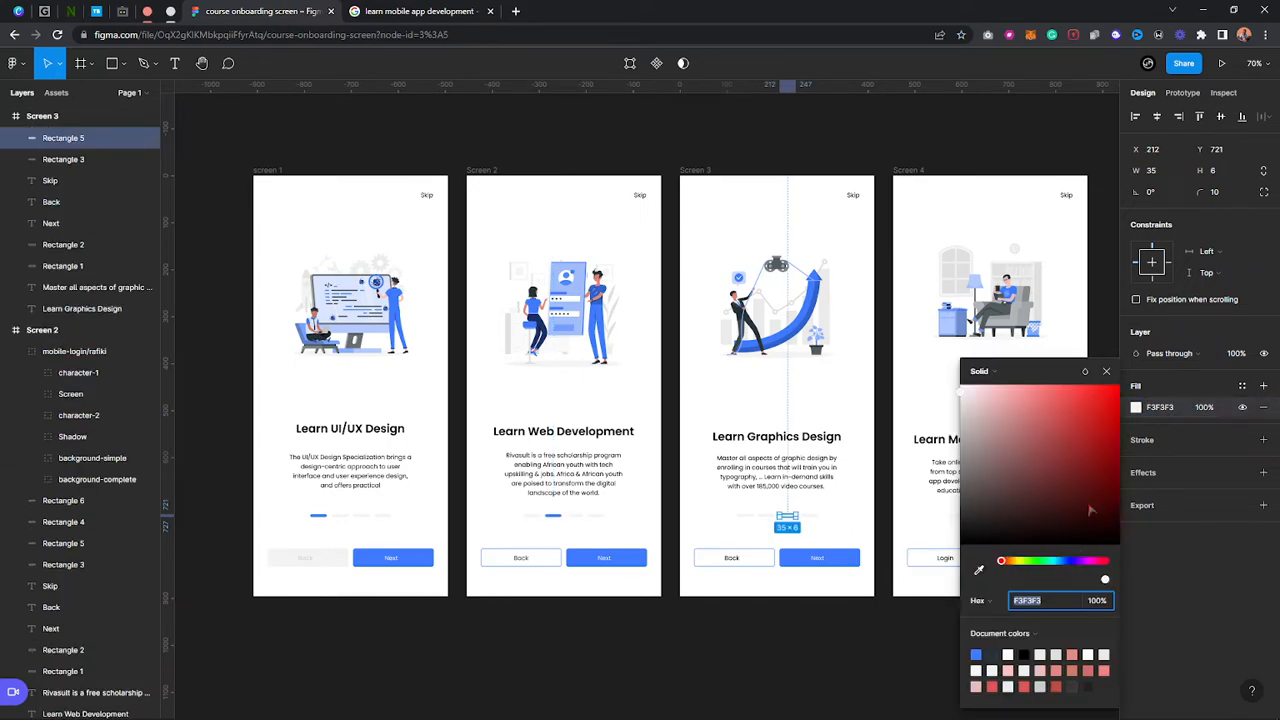
{"action": "left_click", "coordinate": [974, 650]}
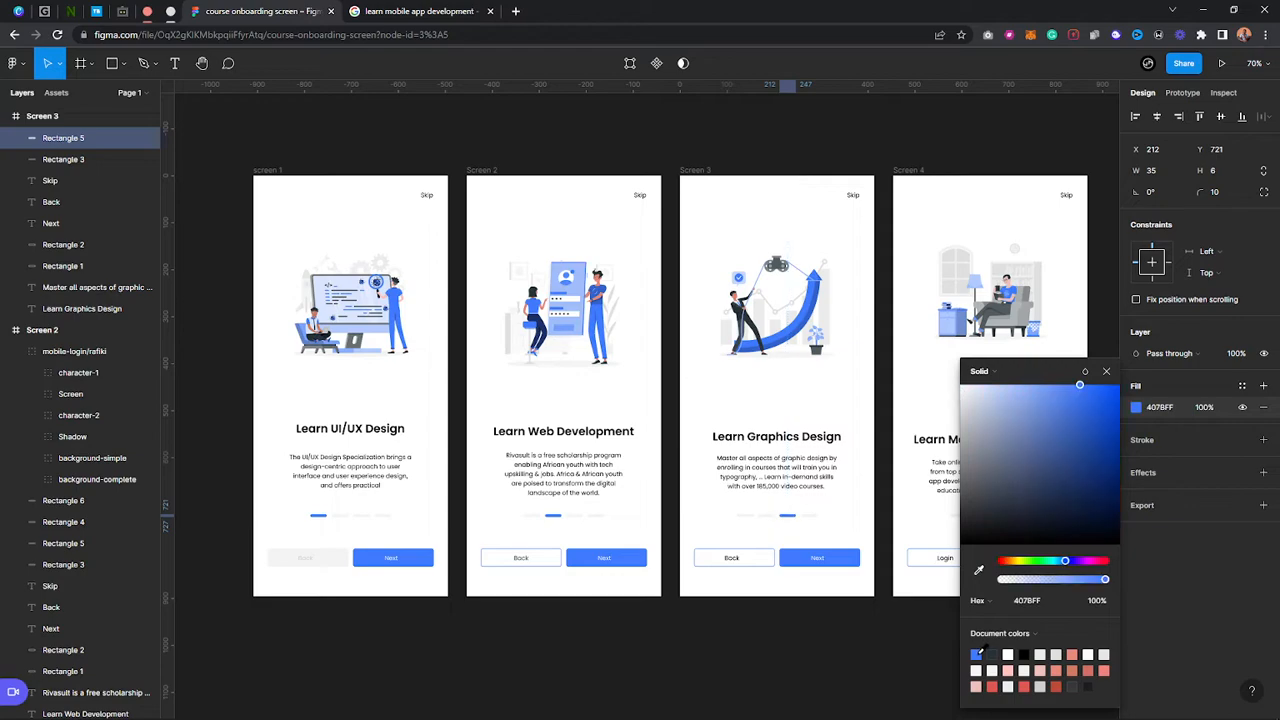
{"action": "left_click", "coordinate": [999, 519]}
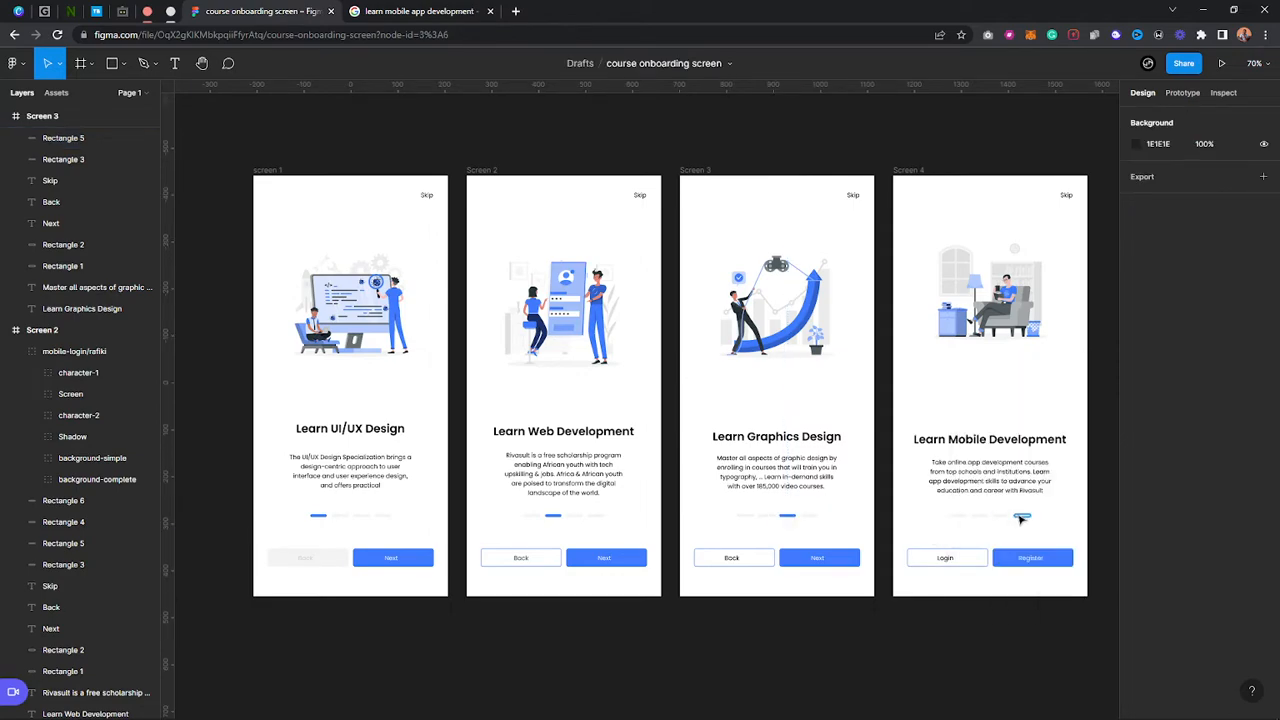
Set the fill of the fourth progress indicator bar on Screen 4 to blue 407BFF
{"action": "left_click", "coordinate": [1022, 515]}
{"action": "left_click", "coordinate": [1136, 407]}
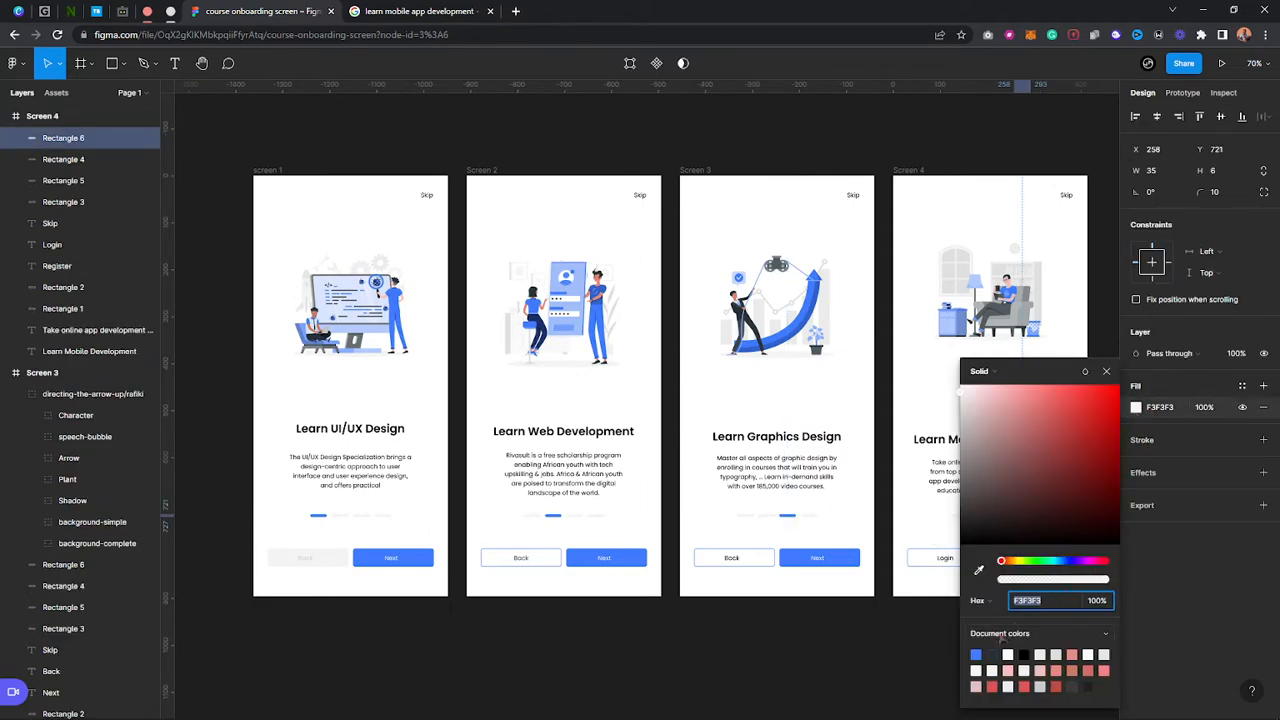
{"action": "left_click", "coordinate": [924, 528]}
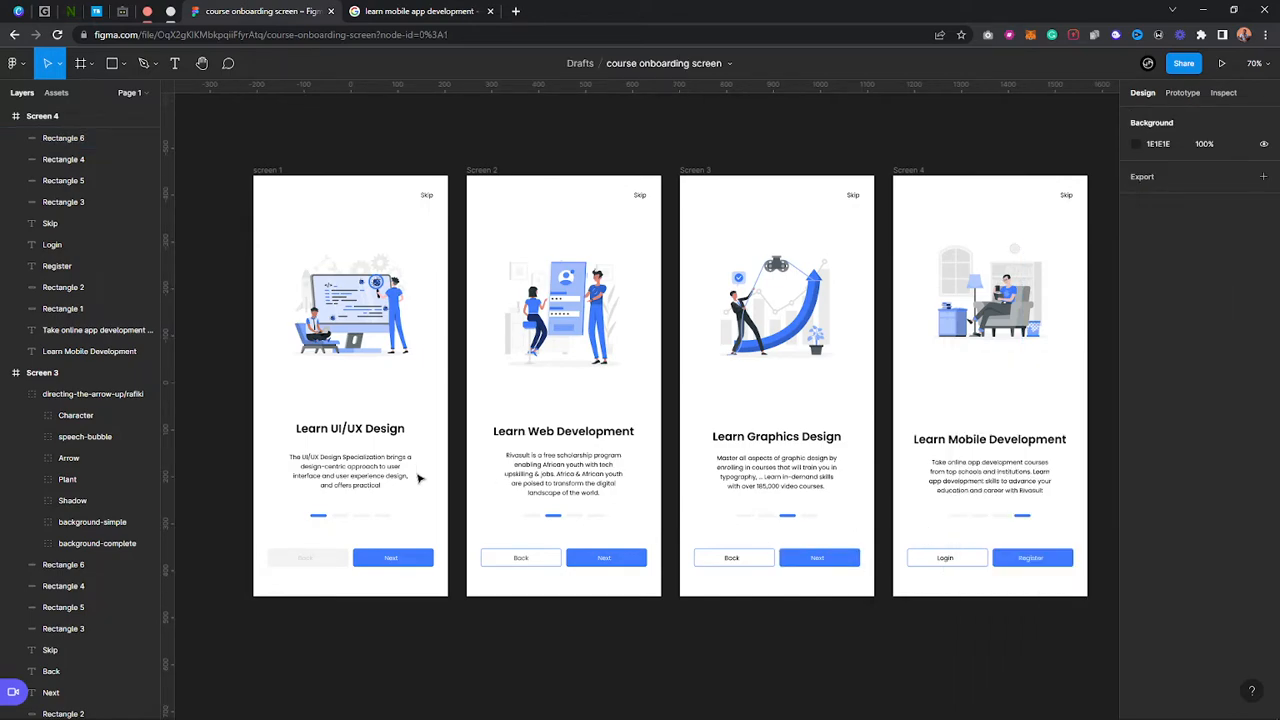
Recolour the description paragraphs on all four screens to grey 9C9C9C
{"action": "left_click", "coordinate": [365, 428]}
{"action": "left_click", "coordinate": [566, 432], "text": "shift"}
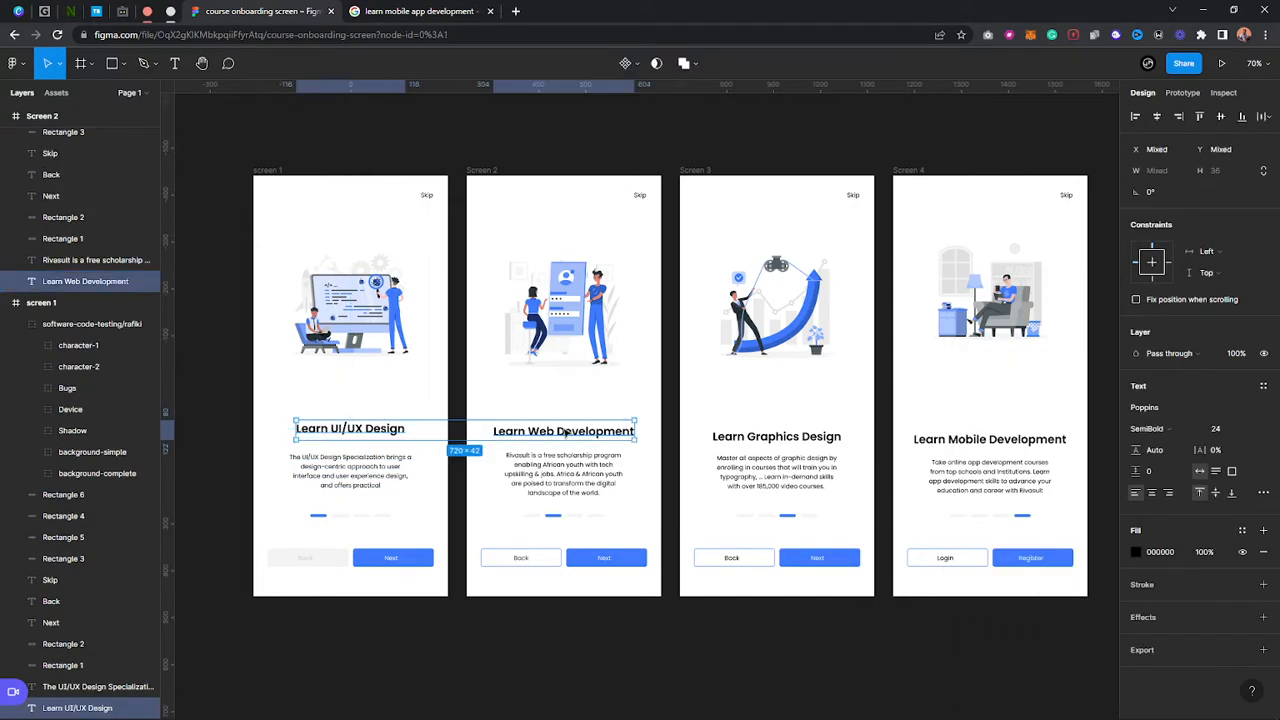
{"action": "left_click", "coordinate": [328, 467]}
{"action": "left_click", "coordinate": [580, 481], "text": "shift"}
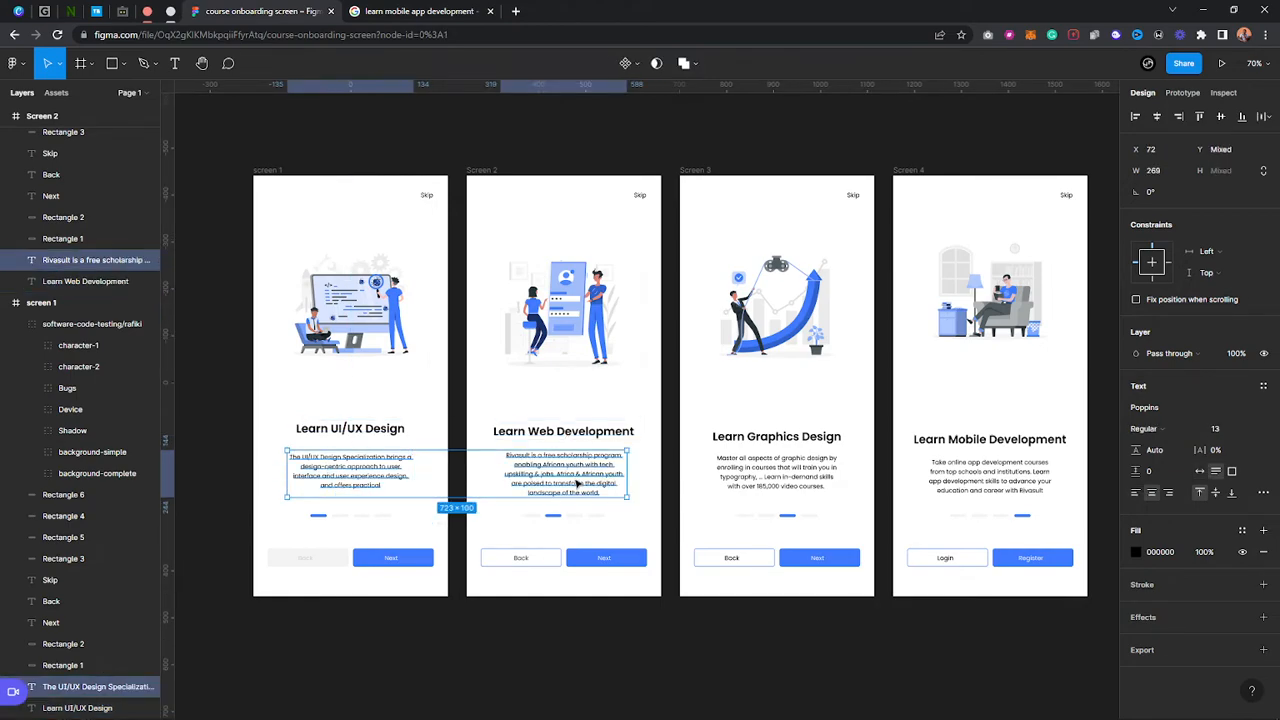
{"action": "left_click", "coordinate": [748, 481], "text": "shift"}
{"action": "left_click", "coordinate": [945, 473], "text": "shift"}
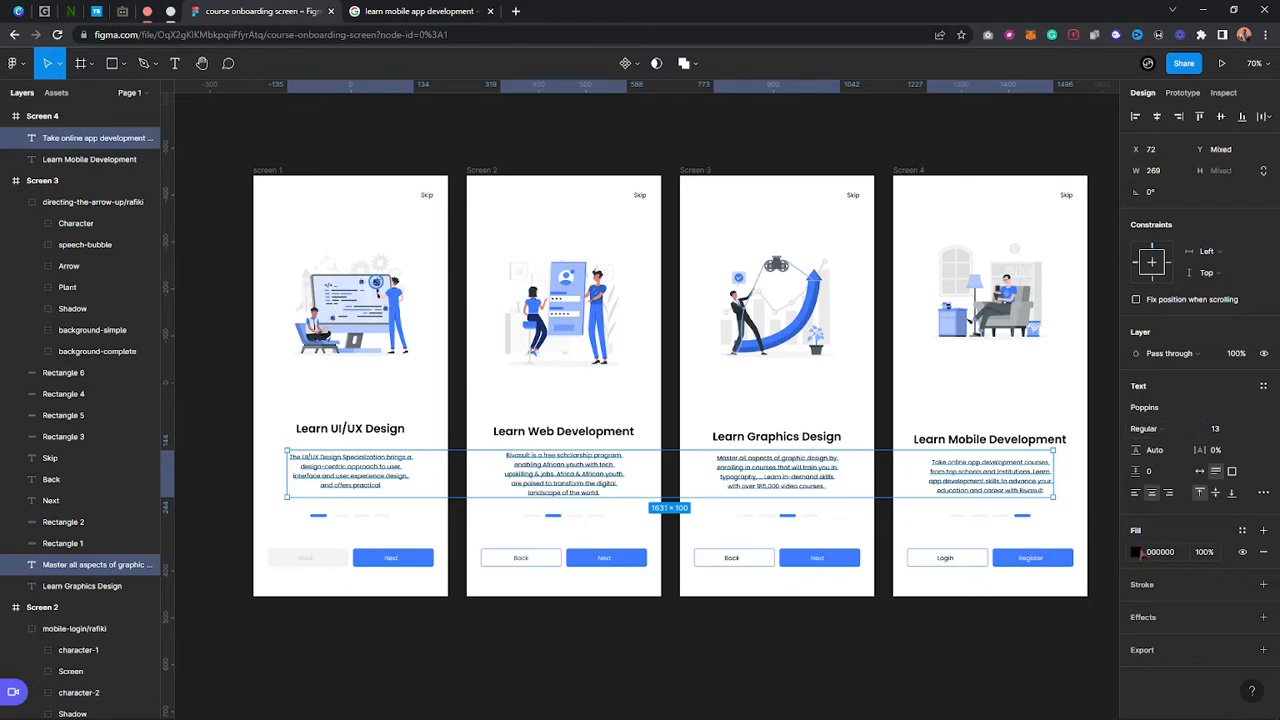
{"action": "left_click", "coordinate": [1137, 552]}
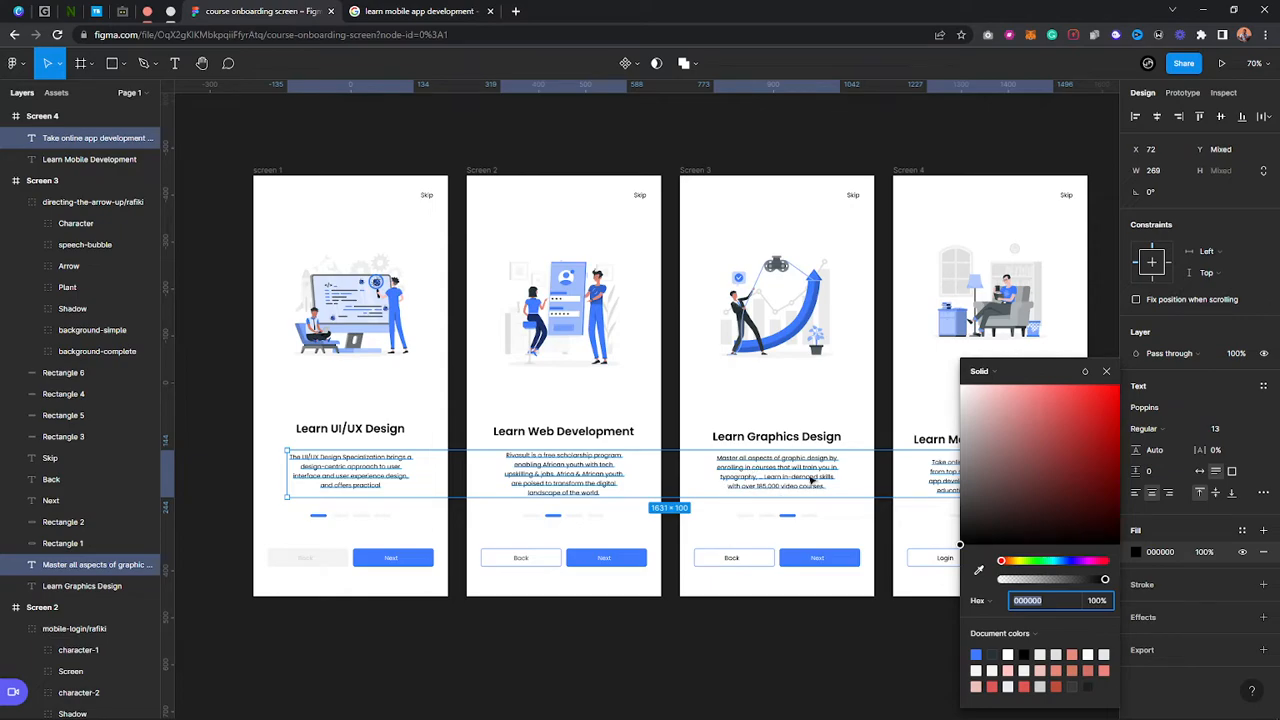
{"action": "left_click_drag", "start_coordinate": [1022, 485], "coordinate": [951, 450]}
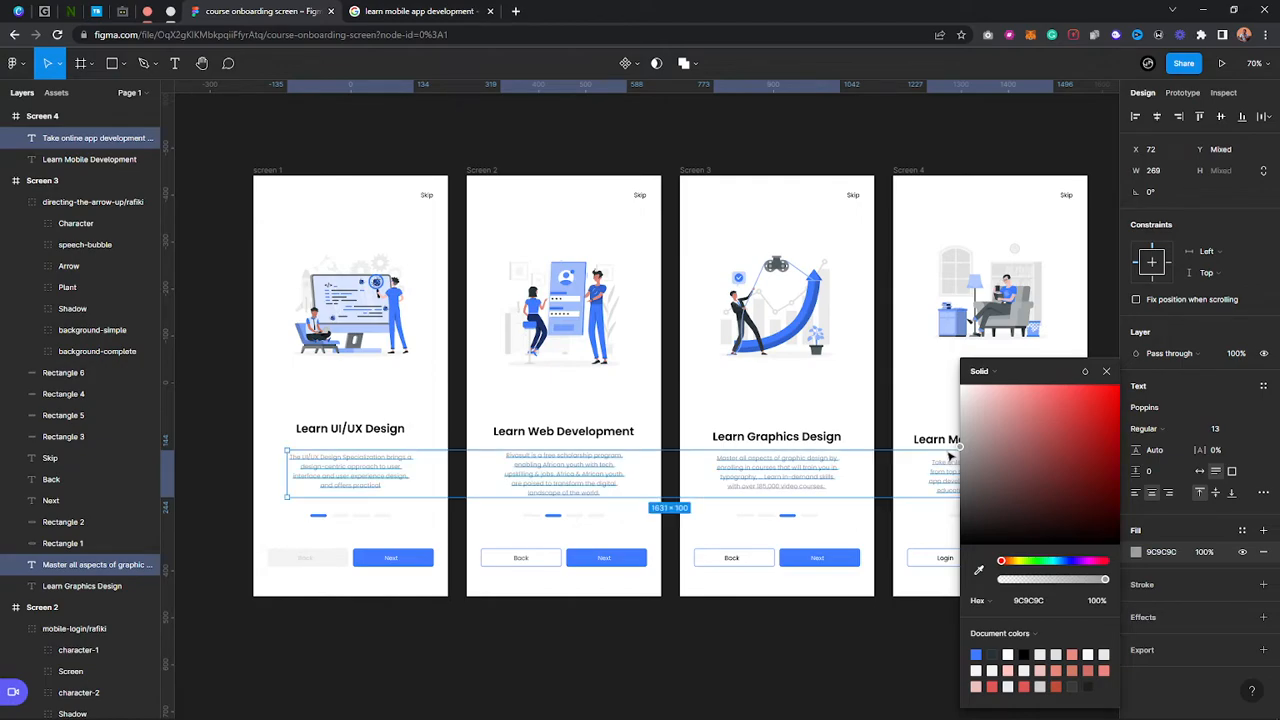
{"action": "left_click", "coordinate": [786, 420]}
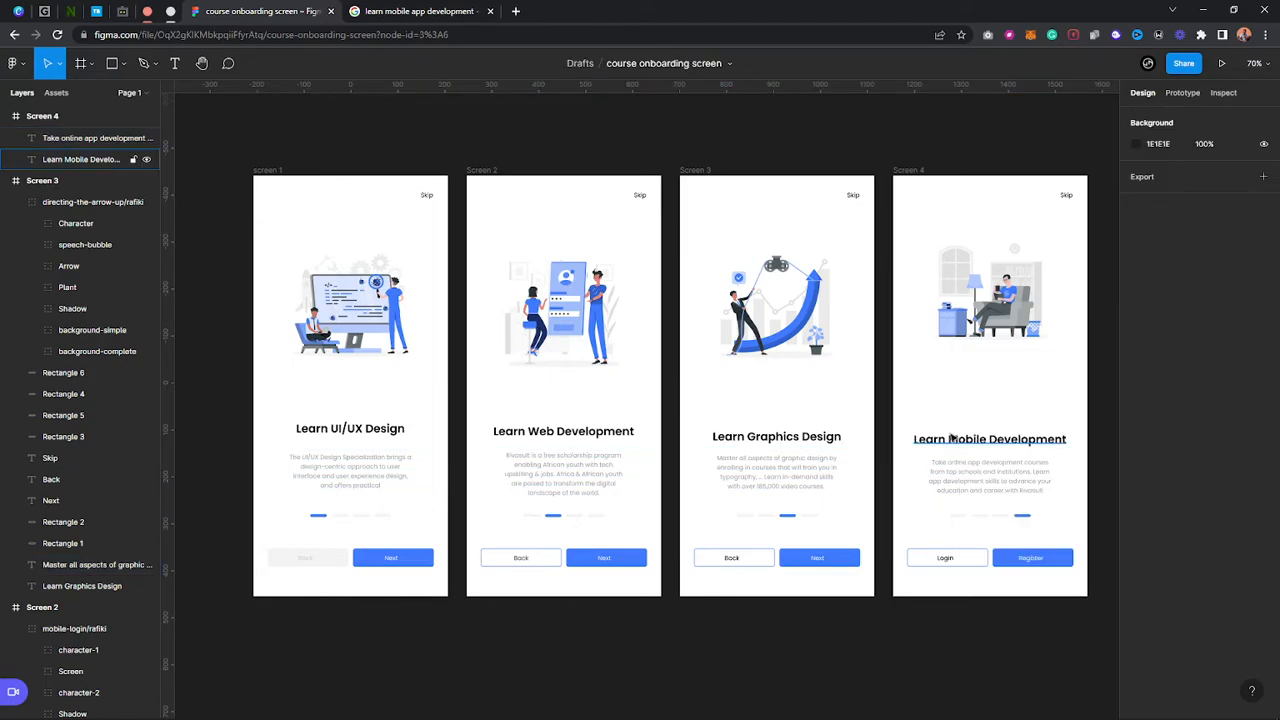
Set the fill of the course headings on all four screens to 1E1E1E
{"action": "left_click", "coordinate": [955, 439]}
{"action": "left_click", "coordinate": [776, 440], "text": "shift"}
{"action": "left_click", "coordinate": [602, 434], "text": "shift"}
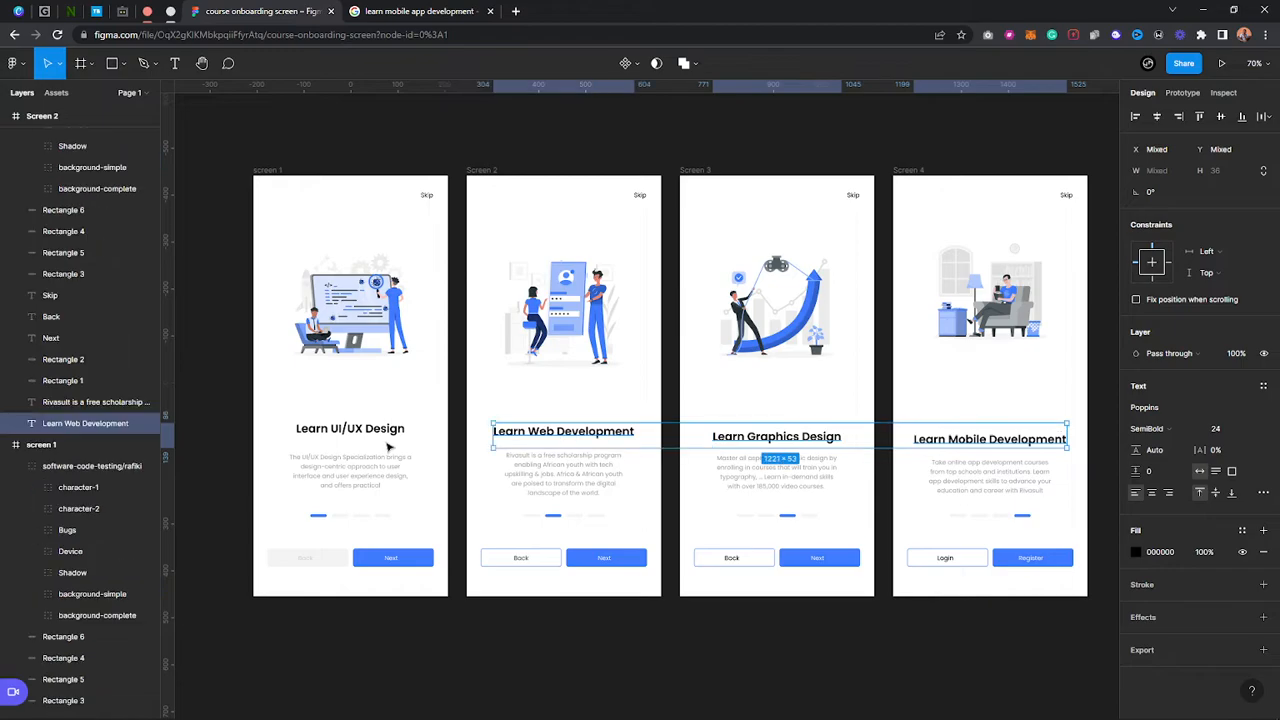
{"action": "left_click", "coordinate": [365, 432], "text": "shift"}
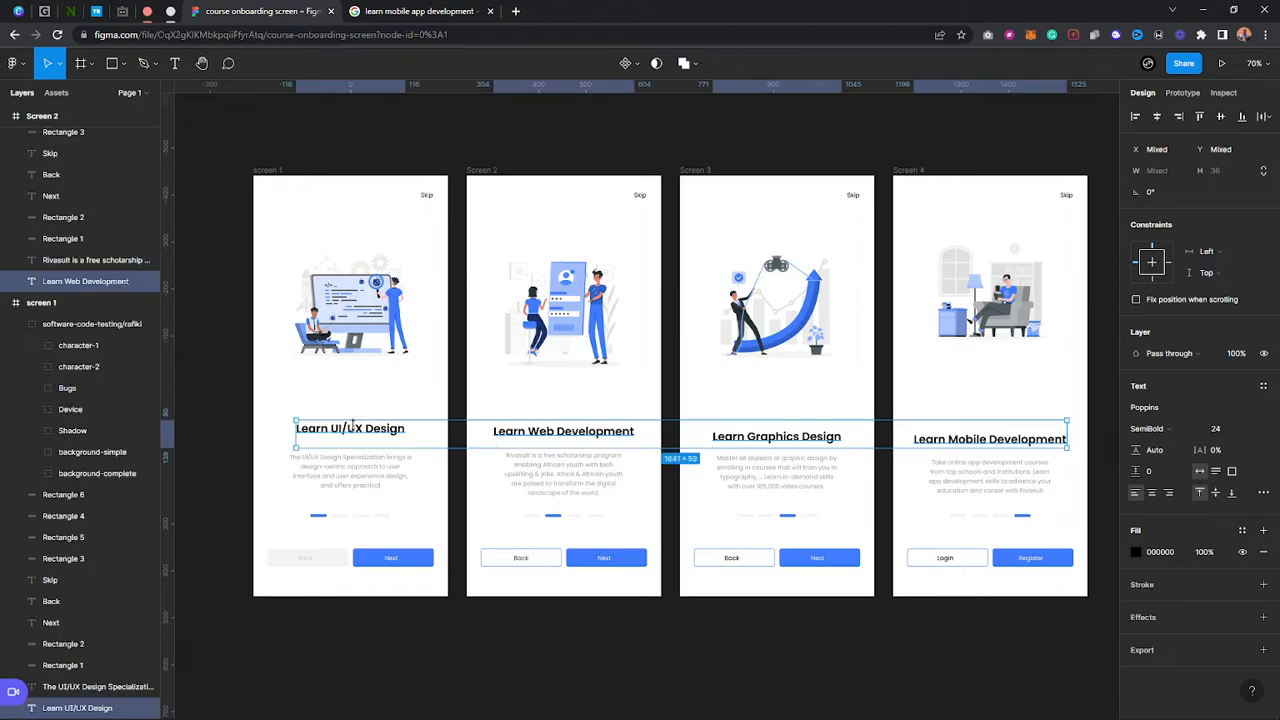
{"action": "left_click", "coordinate": [1157, 117]}
{"action": "key", "text": "ctrl+z"}
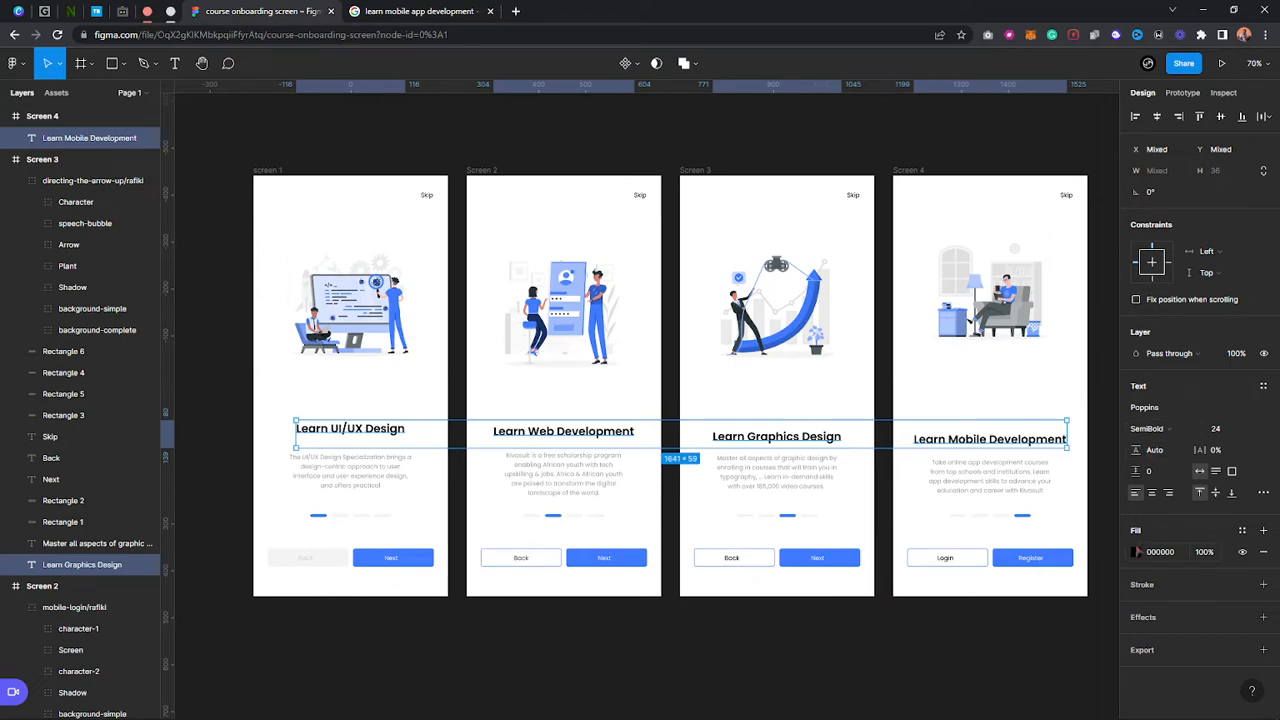
{"action": "left_click", "coordinate": [1137, 552]}
{"action": "left_click", "coordinate": [1104, 686]}
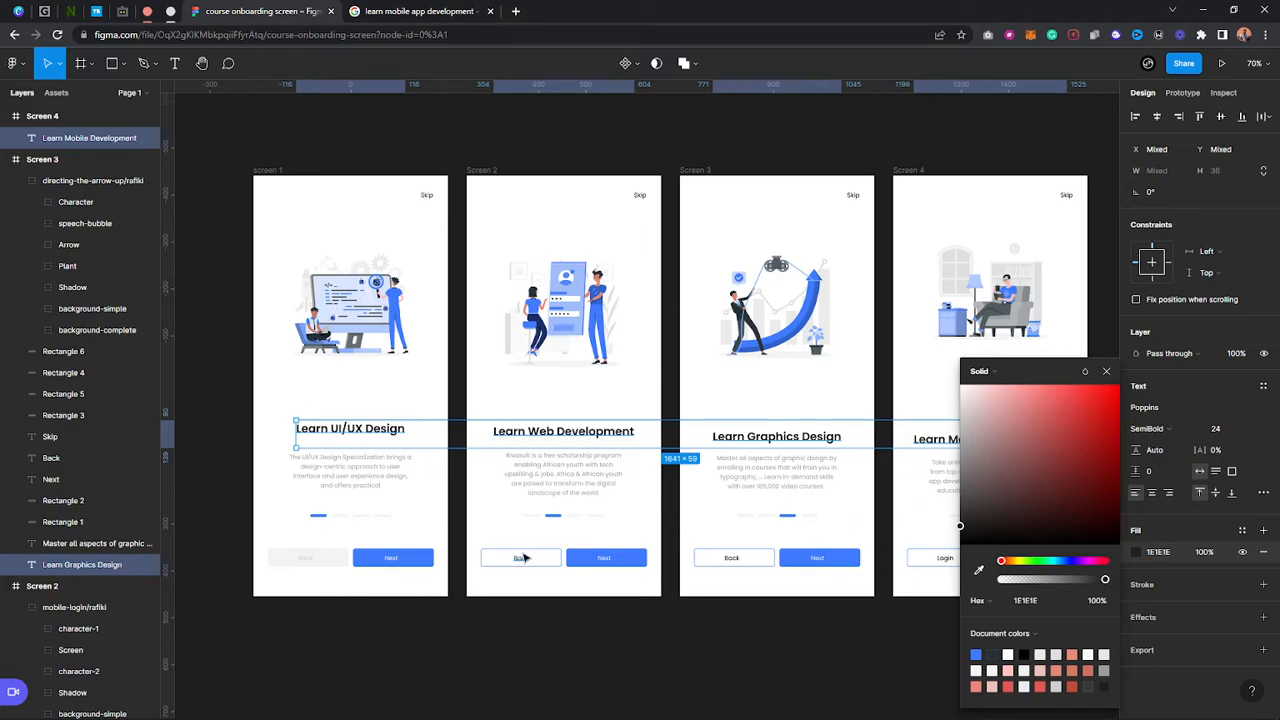
{"action": "left_click", "coordinate": [465, 388]}
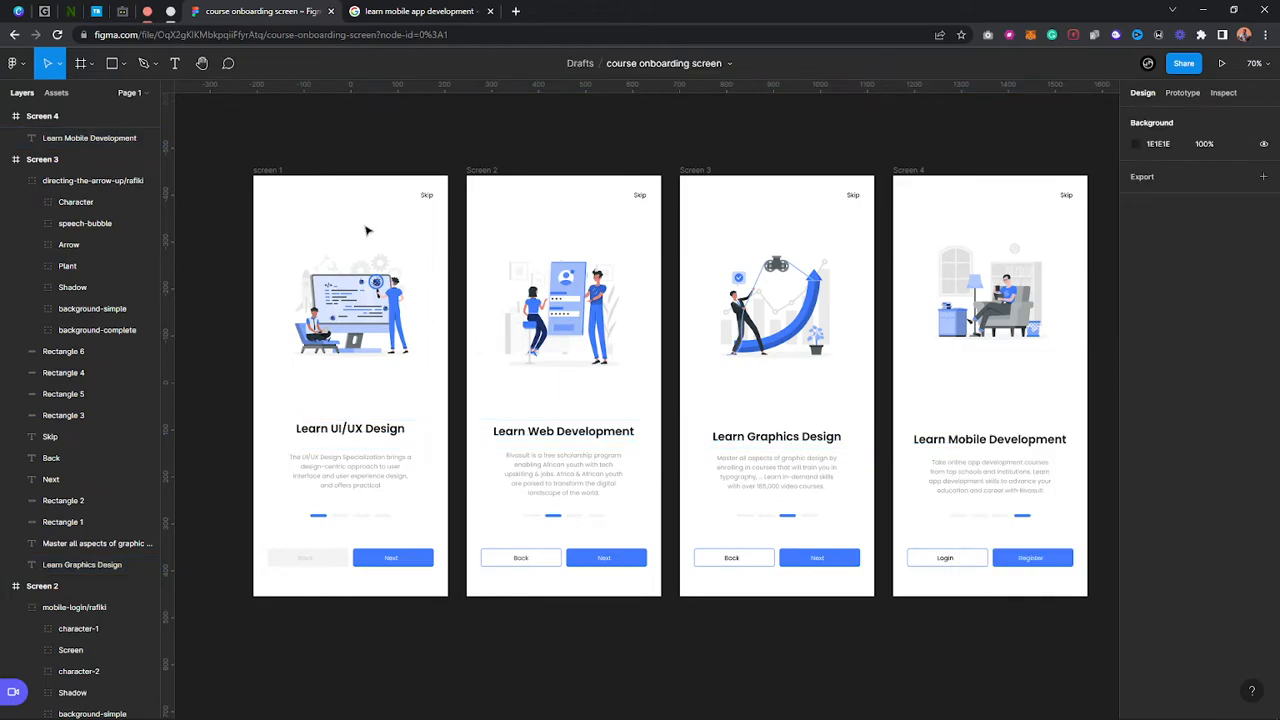
Set the fill of the Skip labels on all four screens to 1E1E1E
{"action": "left_click", "coordinate": [426, 198]}
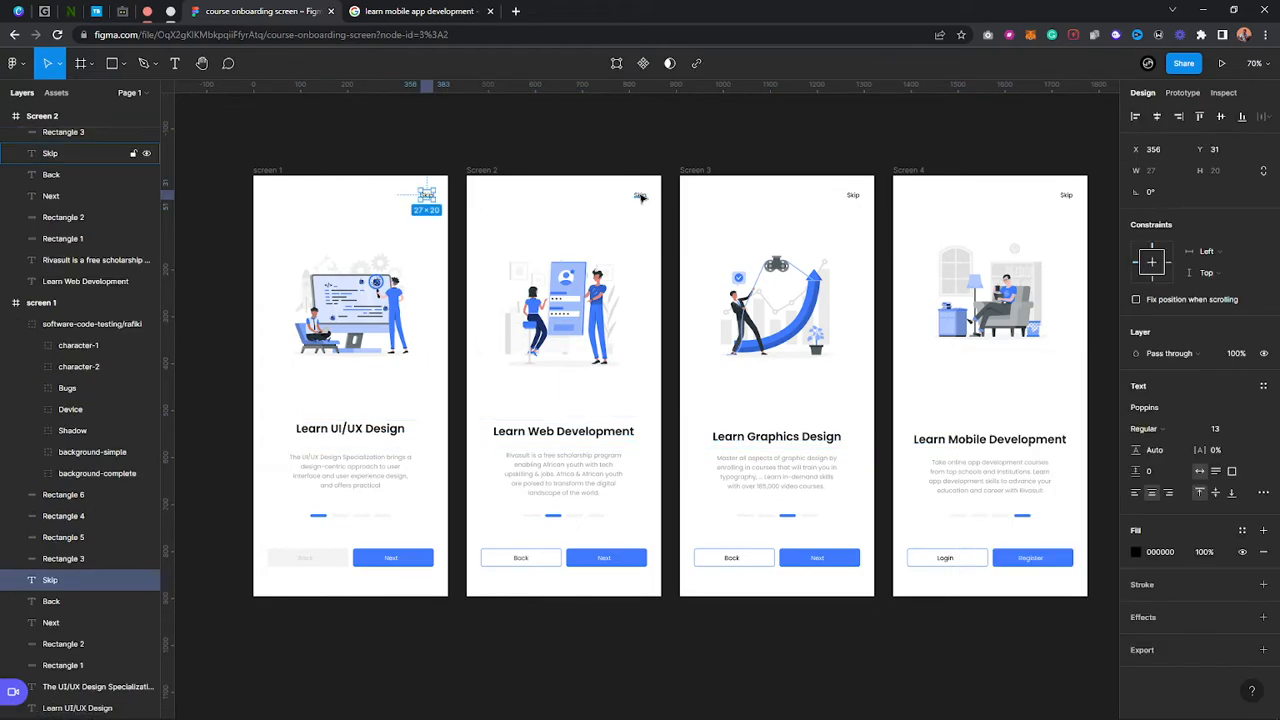
{"action": "left_click", "coordinate": [640, 197], "text": "shift"}
{"action": "left_click", "coordinate": [852, 197], "text": "shift"}
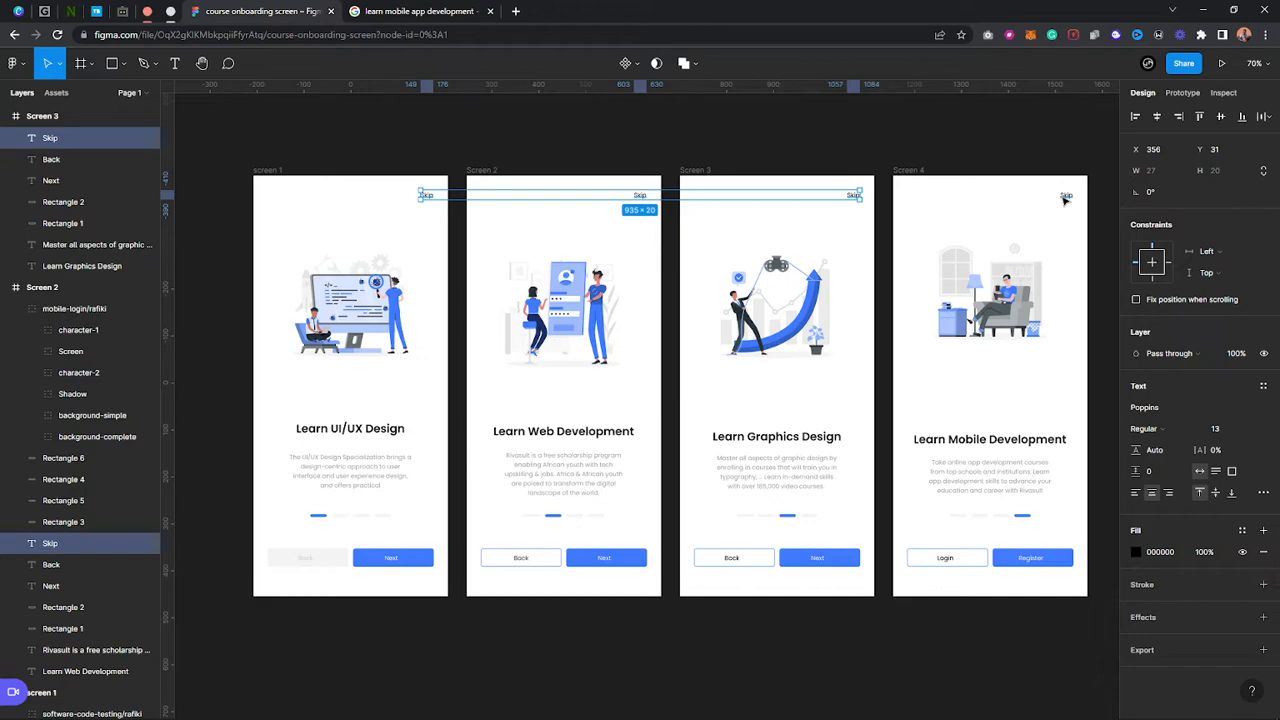
{"action": "left_click", "coordinate": [1064, 196], "text": "shift"}
{"action": "left_click", "coordinate": [1139, 562]}
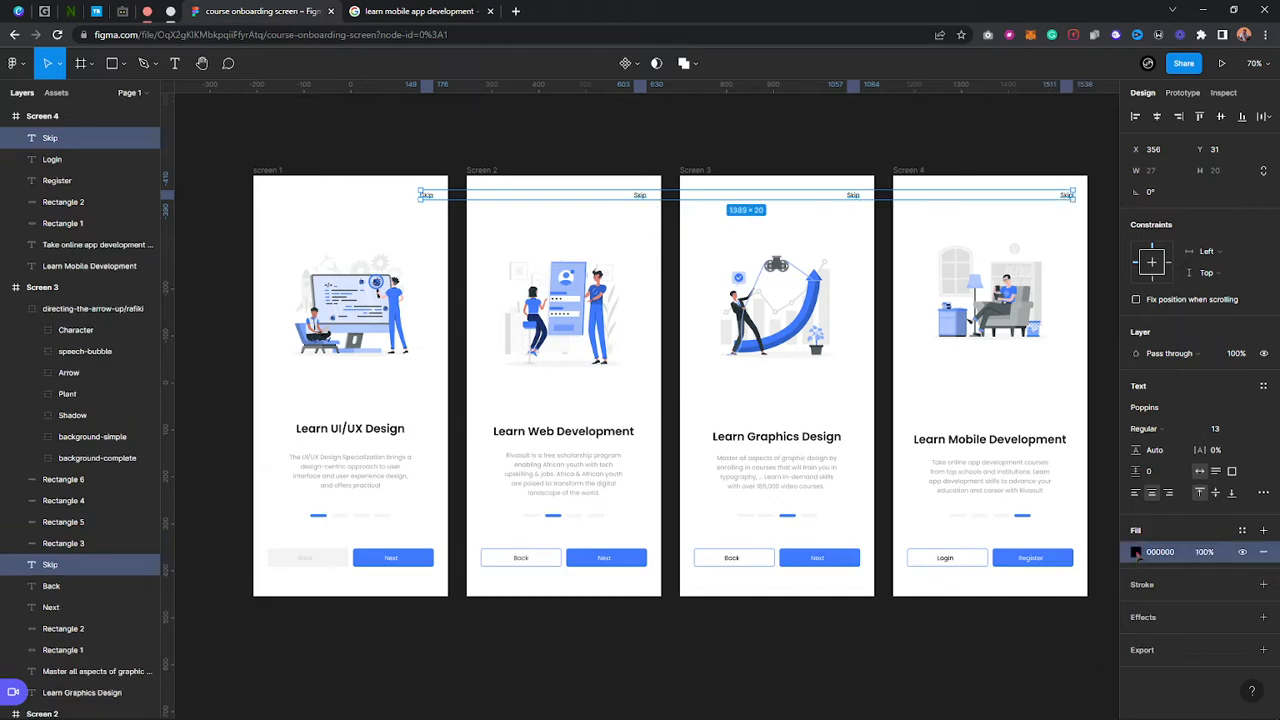
{"action": "left_click", "coordinate": [1137, 553]}
{"action": "left_click", "coordinate": [1106, 673]}
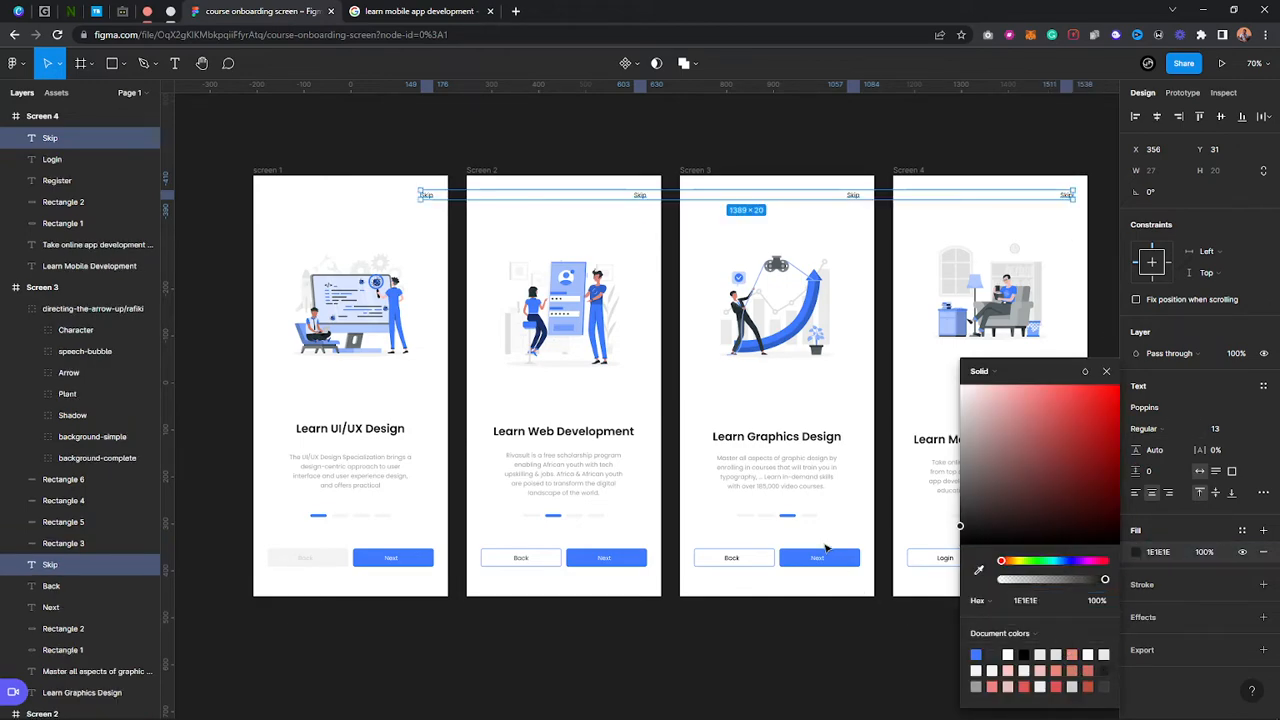
{"action": "left_click", "coordinate": [840, 536]}
Draw a circle about 178 × 178 over Screen 1's upper-left corner and fill it with the primary blue 407BFF
{"action": "scroll", "coordinate": [197, 460], "scroll_direction": "up", "scroll_amount": 3}
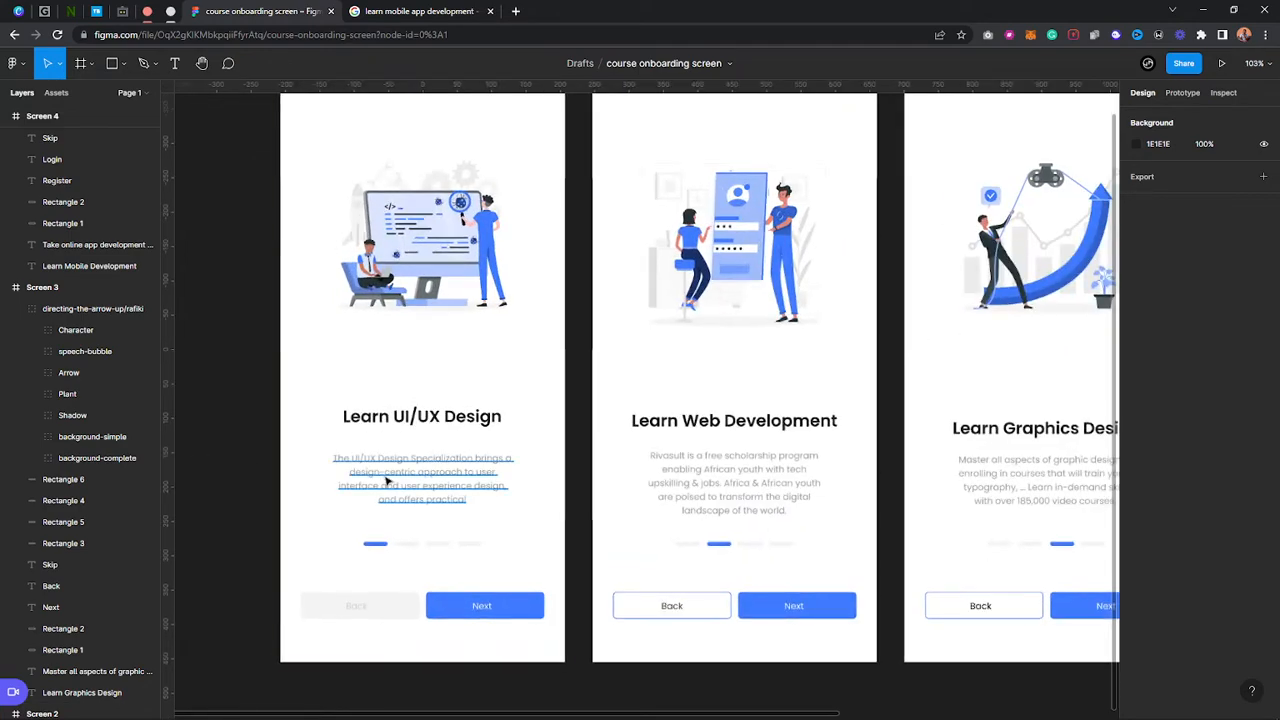
{"action": "scroll", "coordinate": [311, 581], "scroll_direction": "down", "scroll_amount": 3}
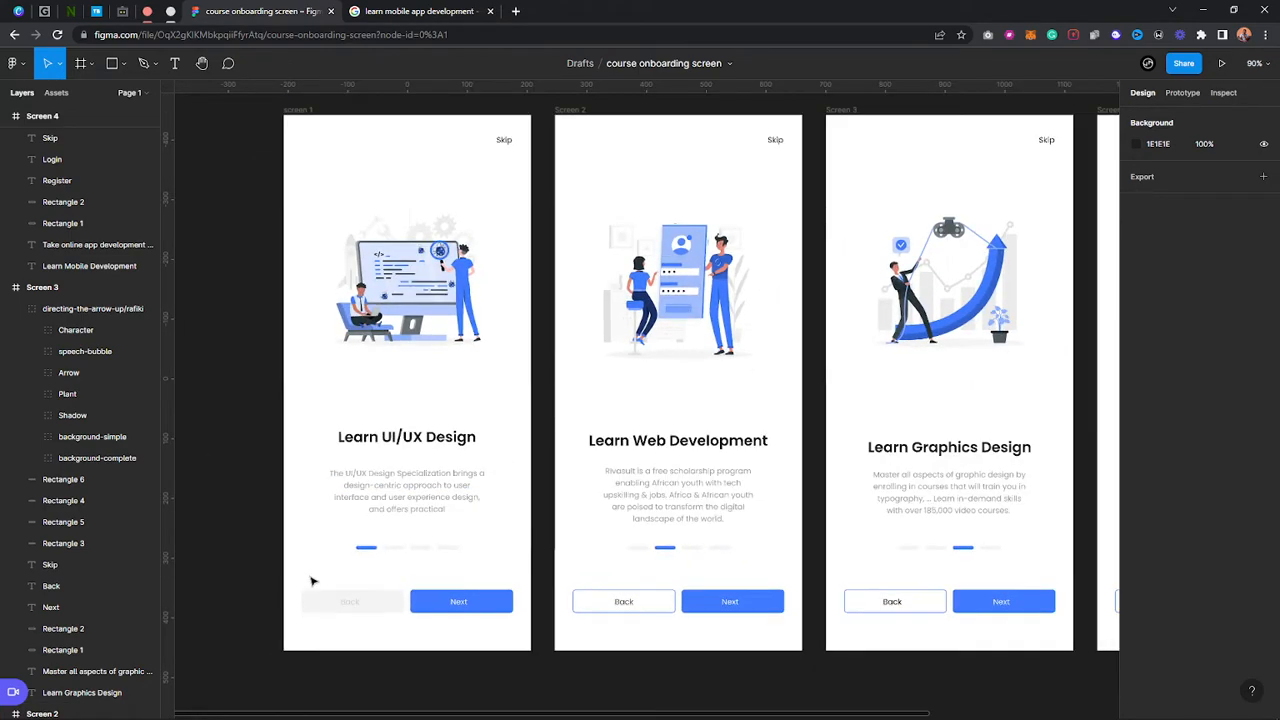
{"action": "scroll", "coordinate": [311, 581], "scroll_direction": "down", "scroll_amount": 2}
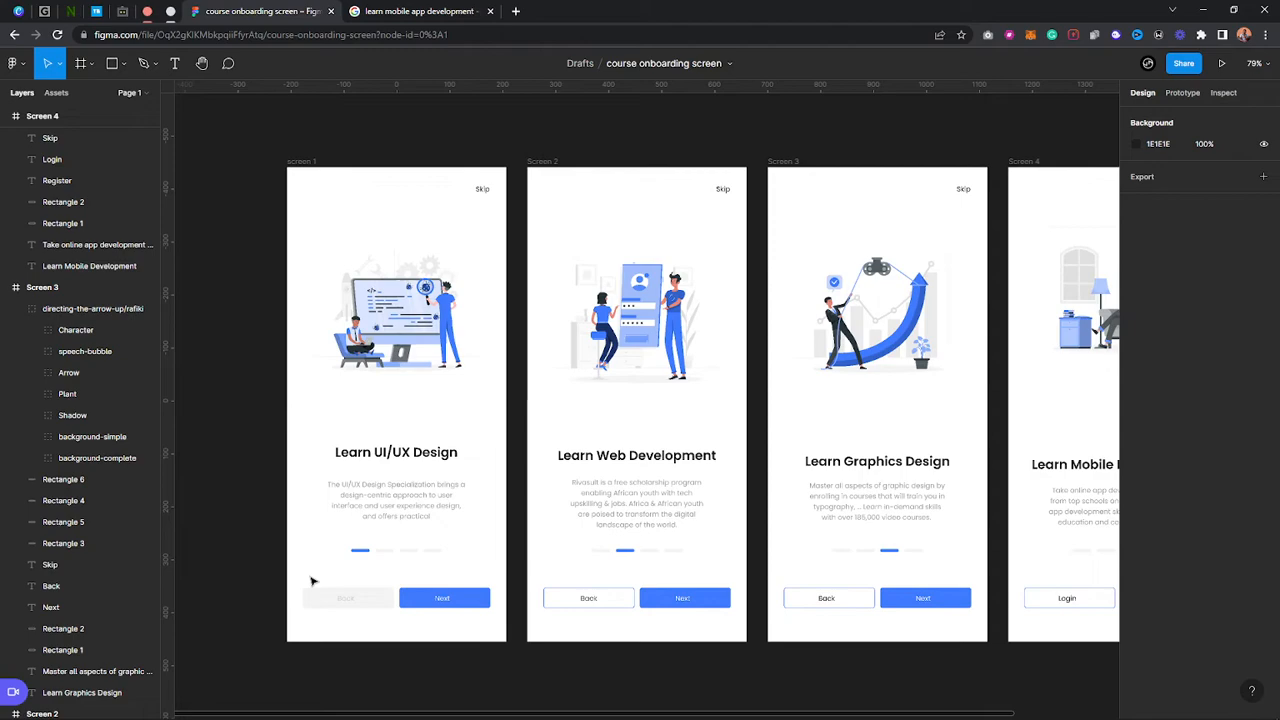
{"action": "scroll", "coordinate": [311, 581], "scroll_direction": "down", "scroll_amount": 1}
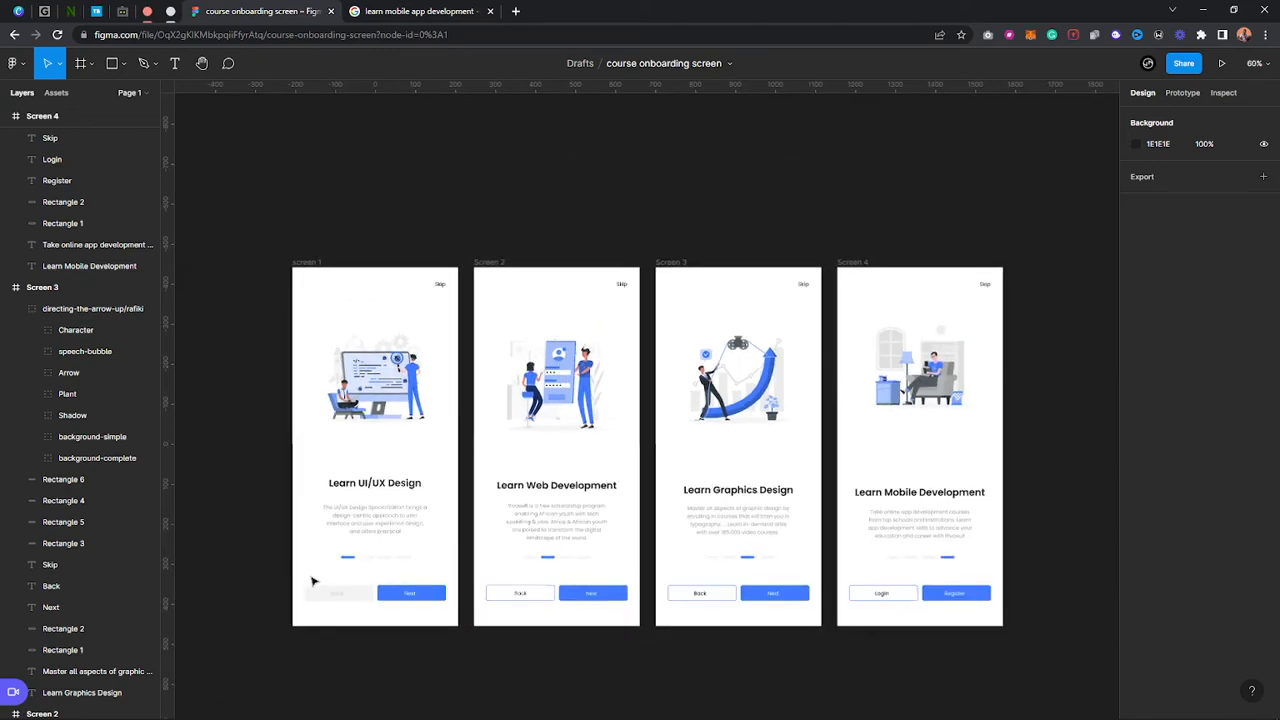
{"action": "scroll", "coordinate": [316, 434], "scroll_direction": "up", "scroll_amount": 3}
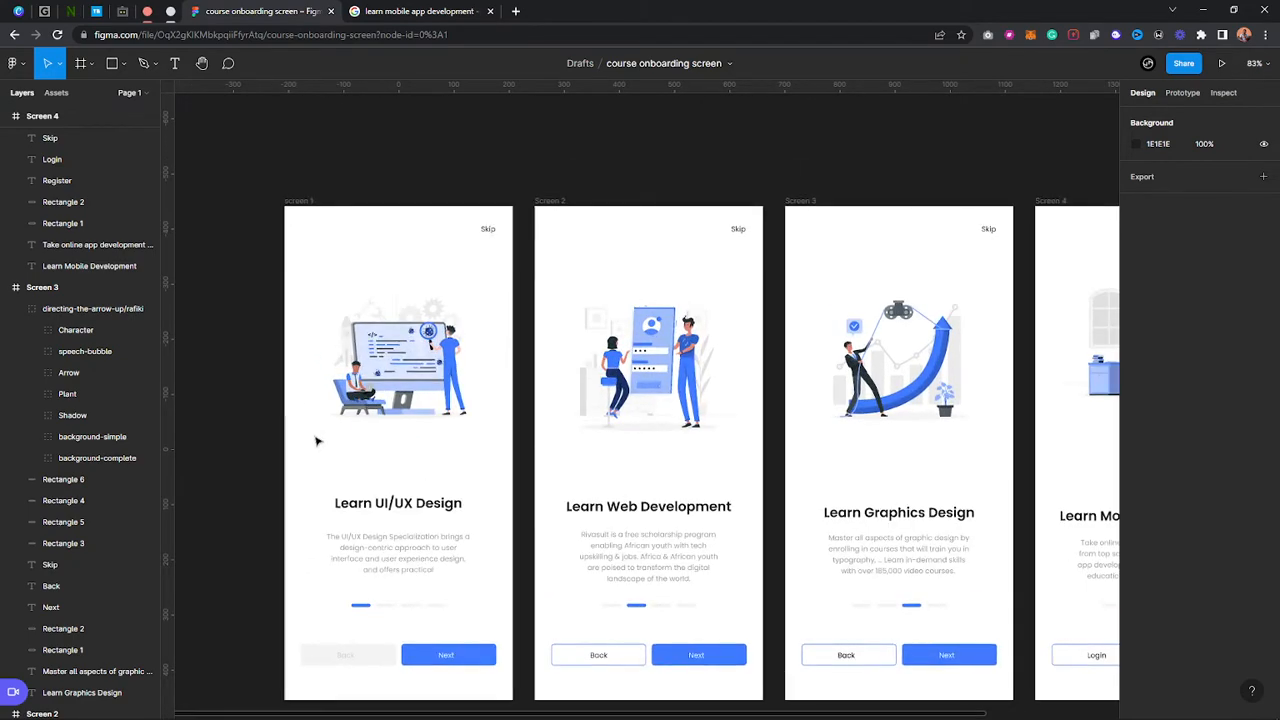
{"action": "key", "text": "o"}
{"action": "mouse_move", "coordinate": [295, 444]}
{"action": "left_mouse_down"}
{"action": "mouse_move", "coordinate": [359, 481]}
{"action": "mouse_move", "coordinate": [354, 463]}
{"action": "mouse_move", "coordinate": [278, 528]}
{"action": "mouse_move", "coordinate": [306, 309]}
{"action": "mouse_move", "coordinate": [299, 261]}
{"action": "mouse_move", "coordinate": [318, 252]}
{"action": "left_mouse_up"}
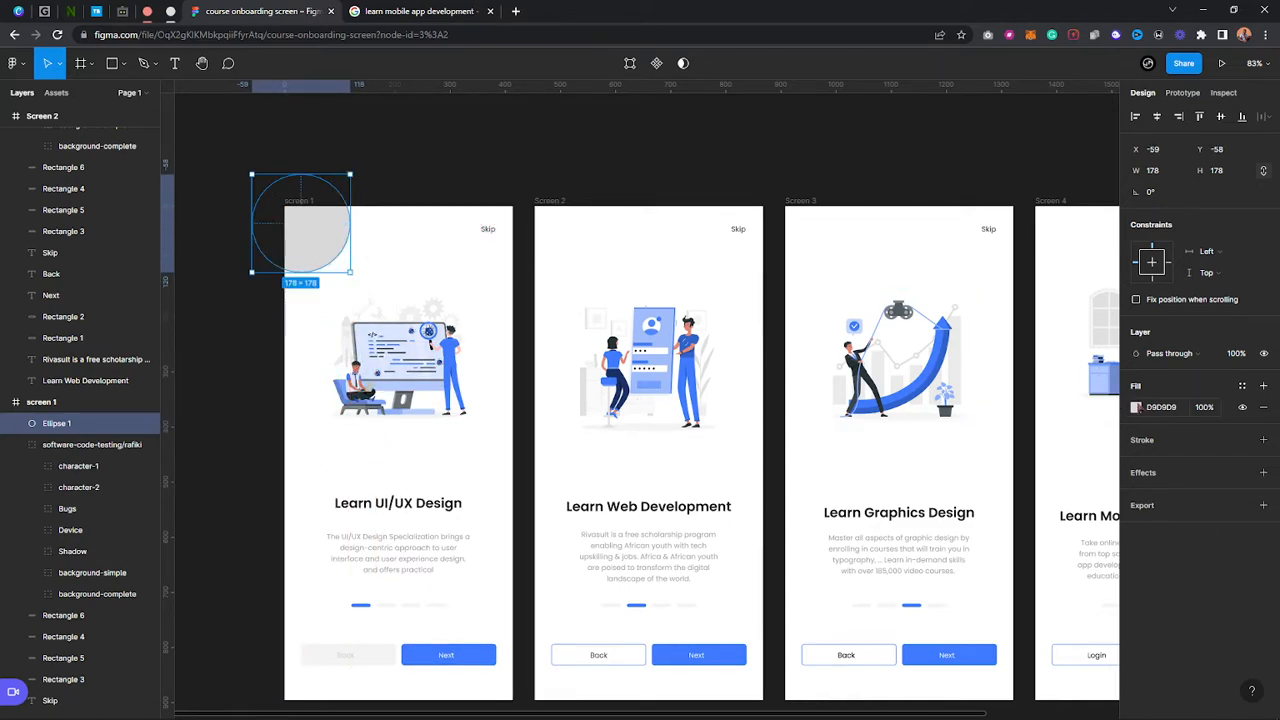
{"action": "left_click", "coordinate": [1136, 407]}
{"action": "left_click", "coordinate": [976, 654]}
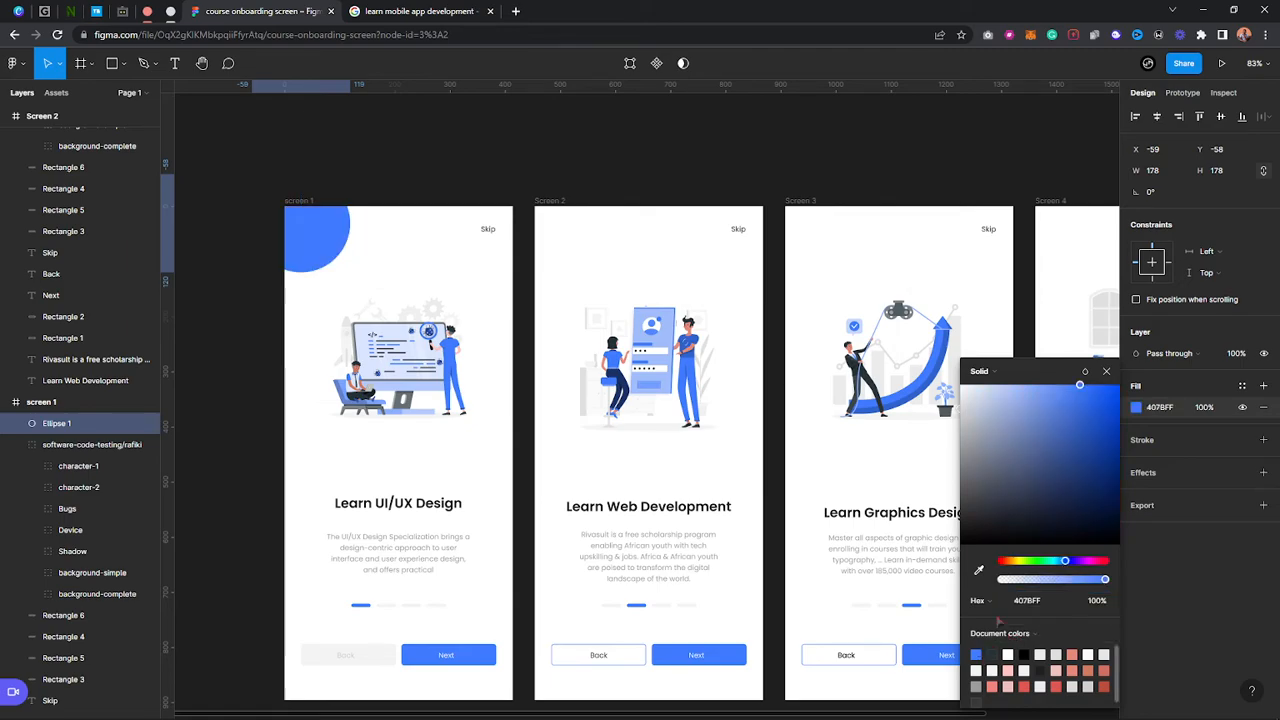
{"action": "left_click", "coordinate": [1106, 373]}
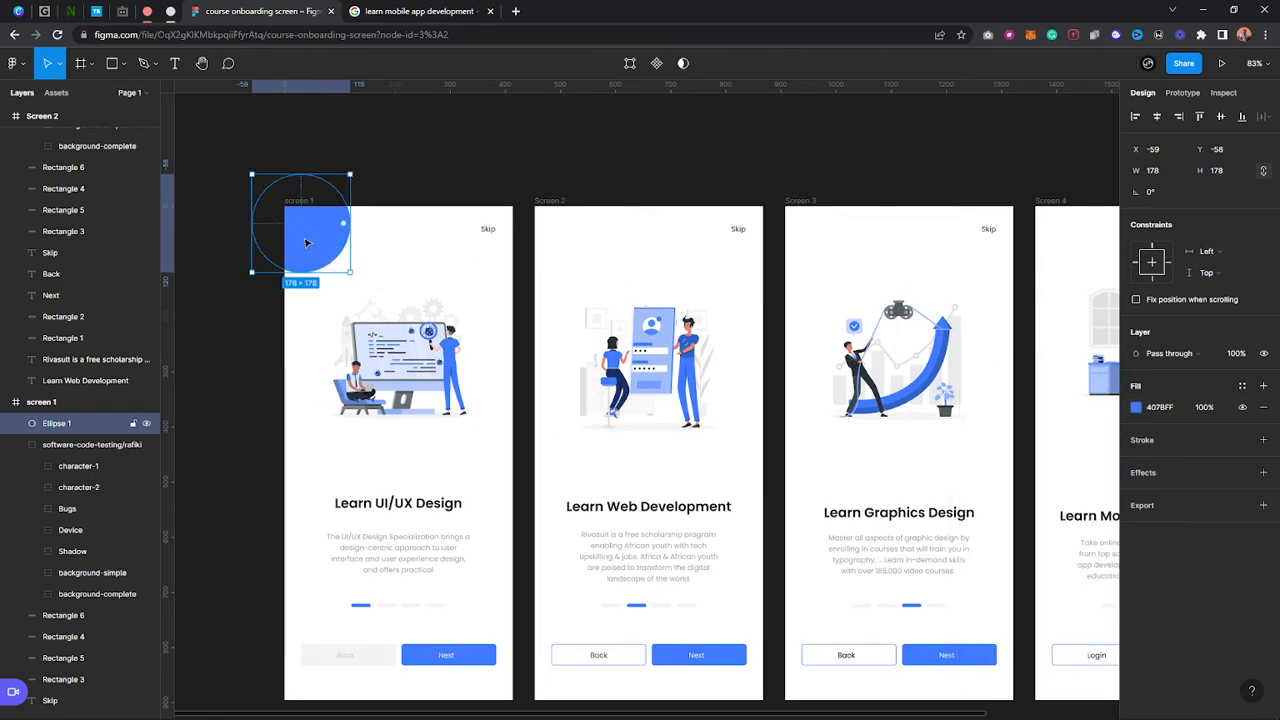
Move the corner circle to about X -73, Y -68 and place a 63 × 63 duplicate beside it at about X 128, Y 21
{"action": "mouse_move", "coordinate": [306, 241]}
{"action": "left_mouse_down"}
{"action": "mouse_move", "coordinate": [389, 274]}
{"action": "mouse_move", "coordinate": [334, 274]}
{"action": "mouse_move", "coordinate": [305, 239]}
{"action": "left_mouse_up"}
{"action": "key", "text": "ctrl+d"}
{"action": "left_click_drag", "start_coordinate": [364, 269], "coordinate": [372, 242]}
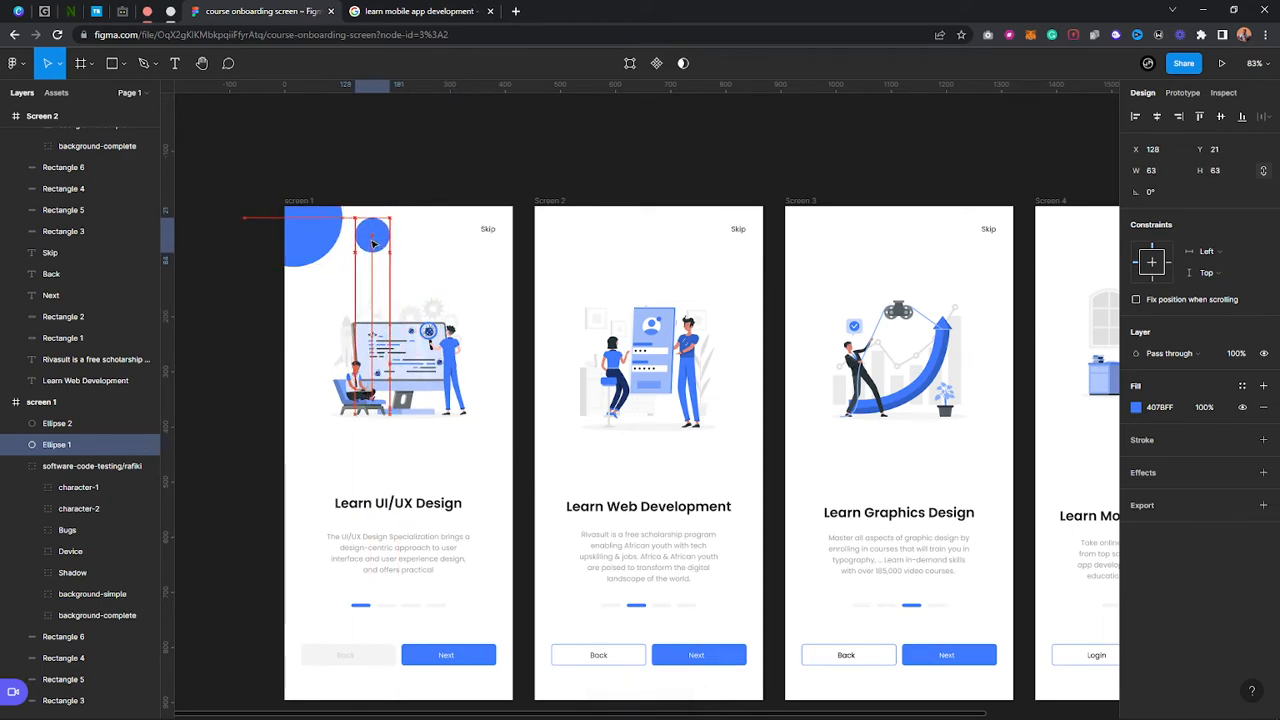
{"action": "left_click", "coordinate": [308, 305]}
{"action": "scroll", "coordinate": [308, 305], "scroll_direction": "down", "scroll_amount": 1}
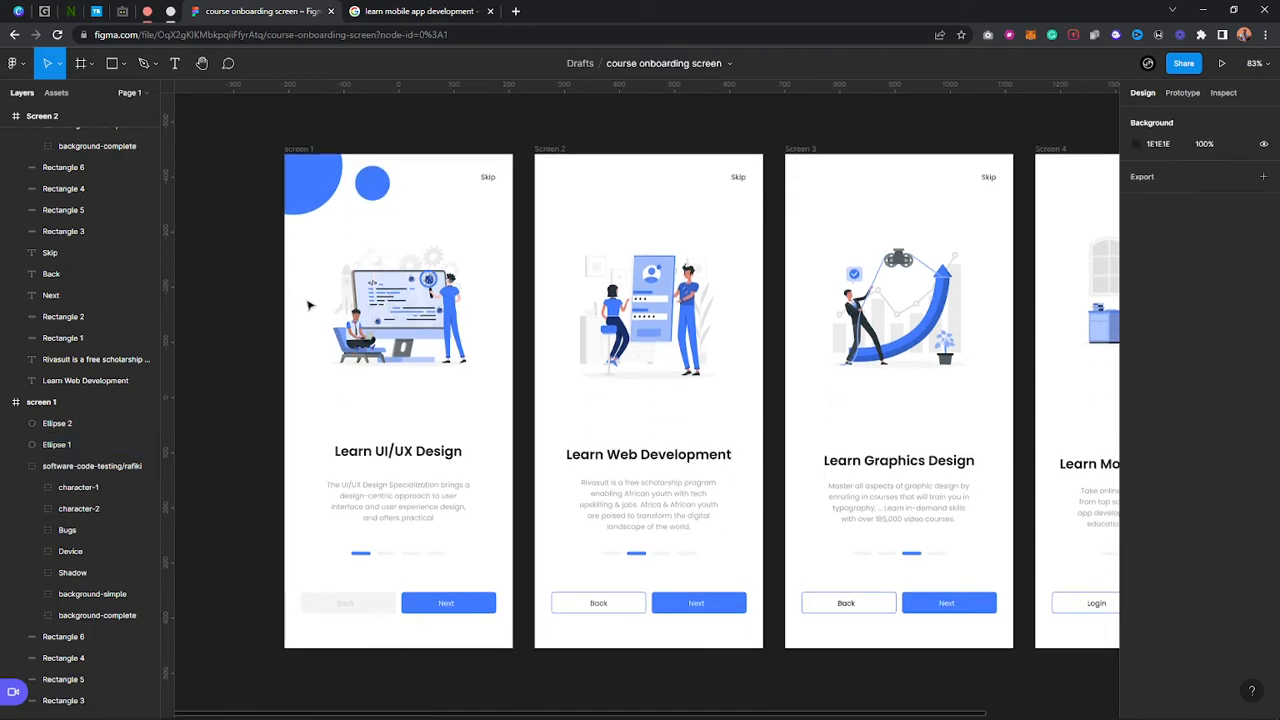
{"action": "scroll", "coordinate": [308, 305], "scroll_direction": "up", "scroll_amount": 1}
{"action": "scroll", "coordinate": [311, 306], "scroll_direction": "down", "scroll_amount": 2}
{"action": "scroll", "coordinate": [316, 305], "scroll_direction": "up", "scroll_amount": 1}
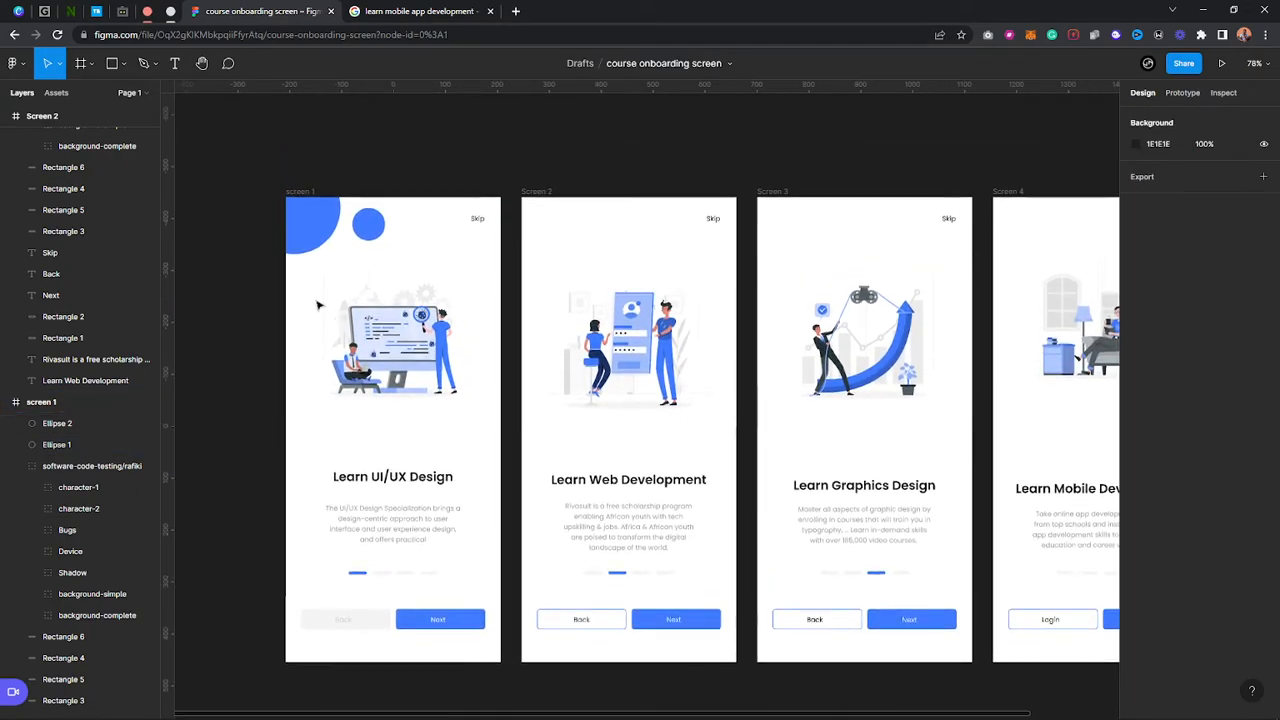
Move the small circle on Screen 1 against the large circle's edge, at about X 96, Y 19
{"action": "left_click", "coordinate": [325, 250]}
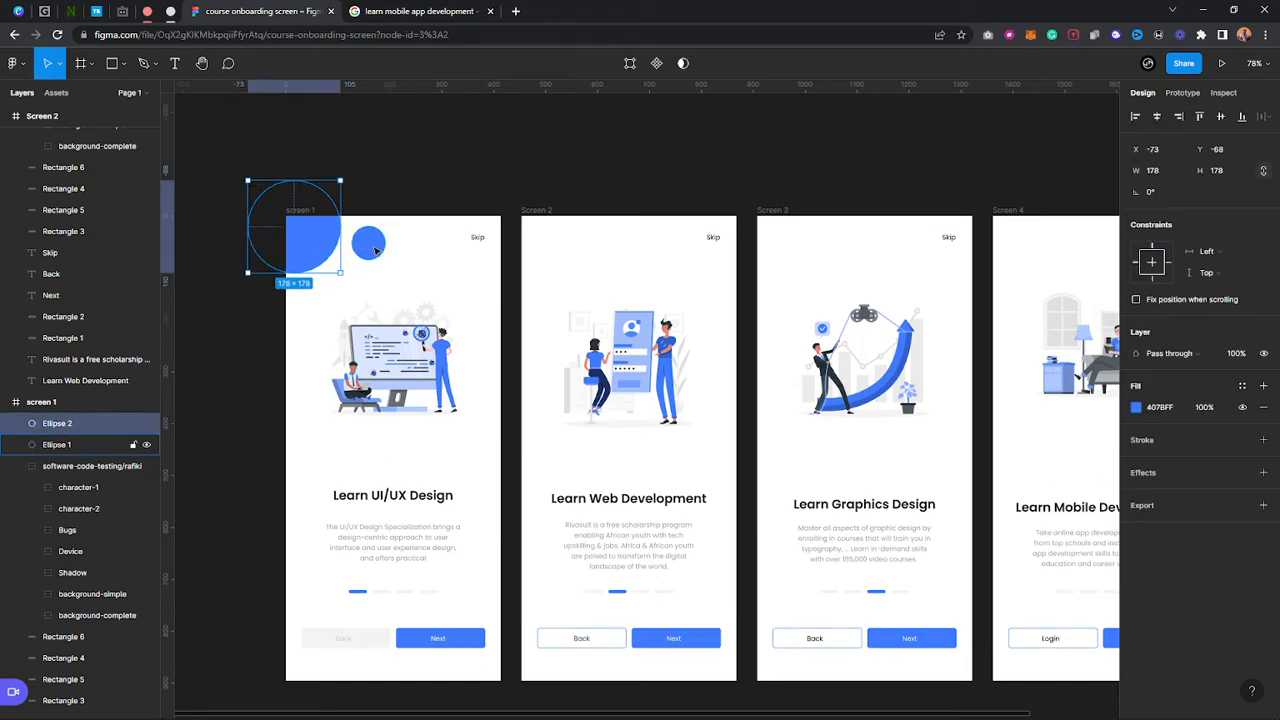
{"action": "left_click", "coordinate": [374, 251]}
{"action": "left_click_drag", "start_coordinate": [374, 252], "coordinate": [351, 255]}
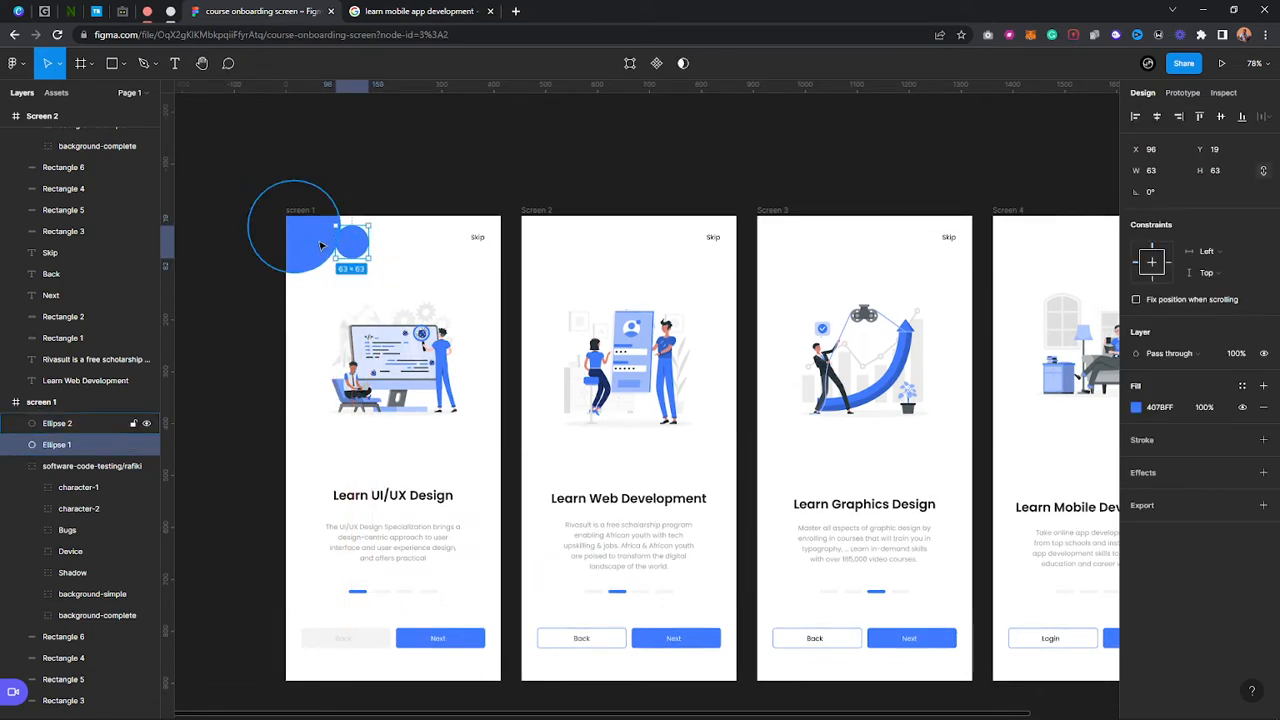
Copy both circles from Screen 1 into Screen 2 and move the small one away from the large one, leaving a gap of about 42
{"action": "left_click", "coordinate": [362, 254], "text": "shift"}
{"action": "key", "text": "ctrl+c"}
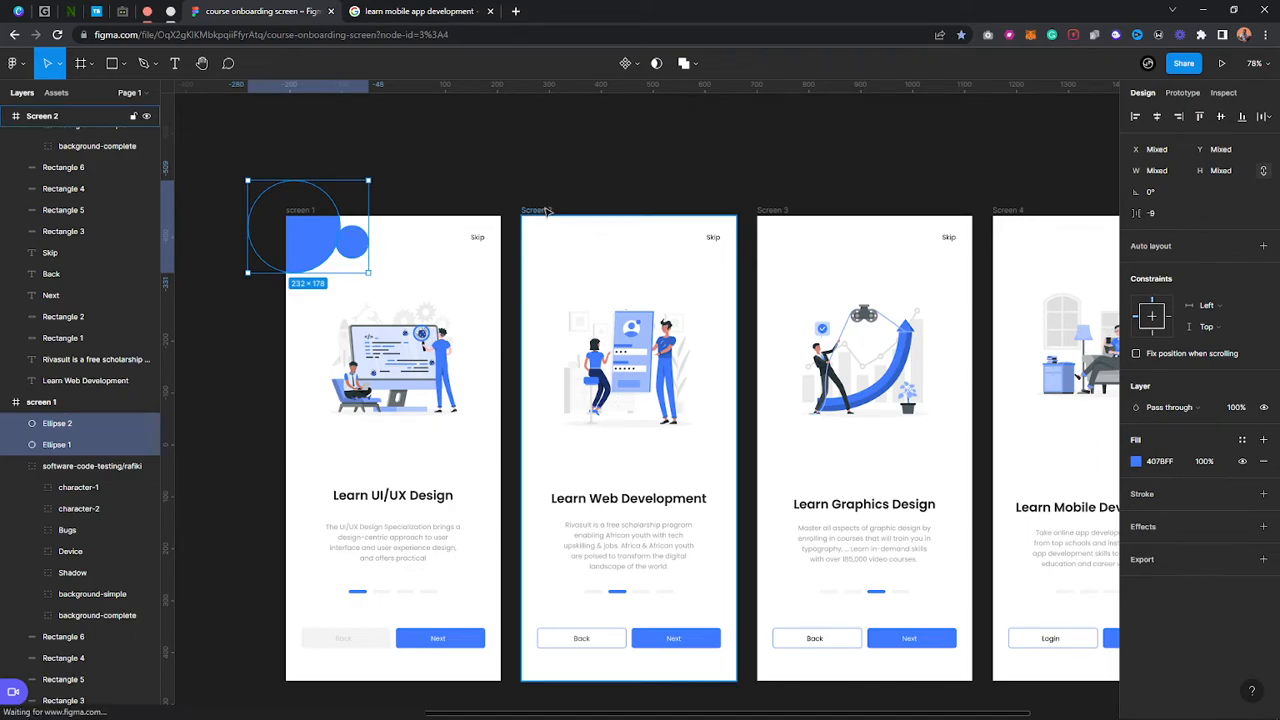
{"action": "left_click", "coordinate": [604, 265]}
{"action": "key", "text": "ctrl+v"}
{"action": "left_click", "coordinate": [602, 258]}
{"action": "left_click_drag", "start_coordinate": [593, 249], "coordinate": [533, 231]}
{"action": "left_click", "coordinate": [653, 276]}
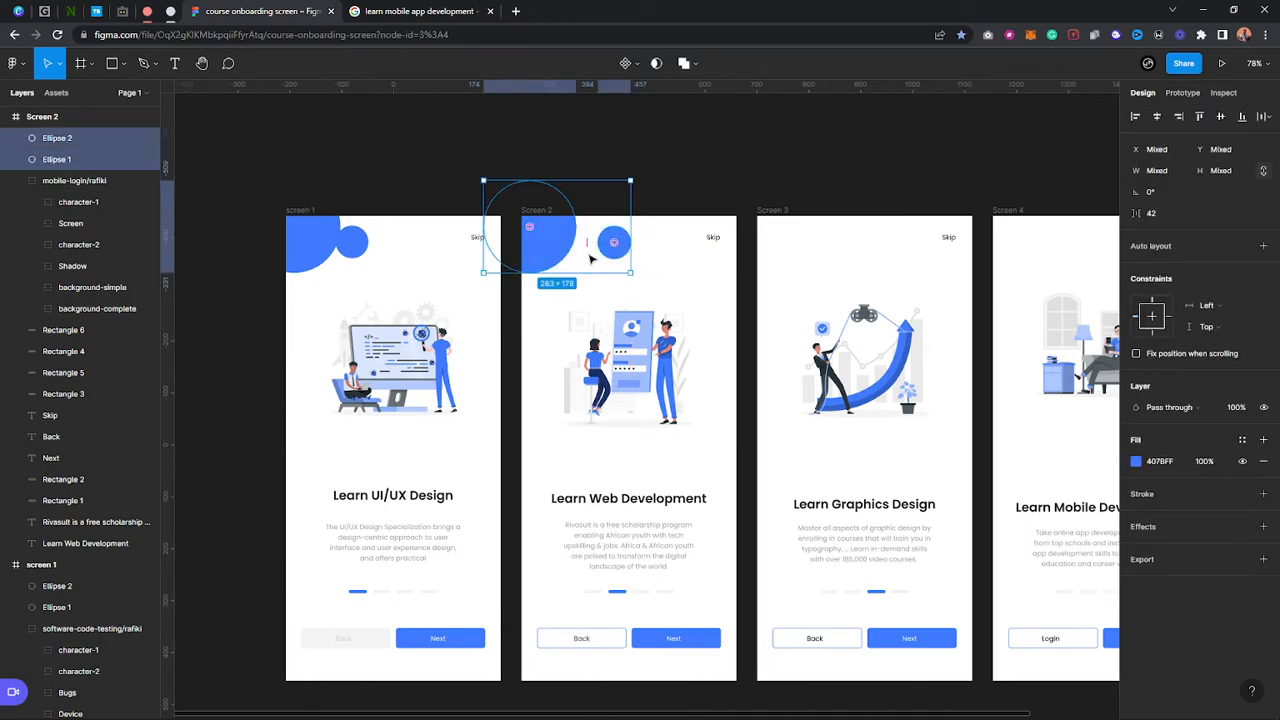
{"action": "left_click", "coordinate": [672, 285]}
Paste both circles into Screen 3 and move the small circle across to just before the Skip label
{"action": "left_click_drag", "start_coordinate": [626, 288], "coordinate": [430, 262]}
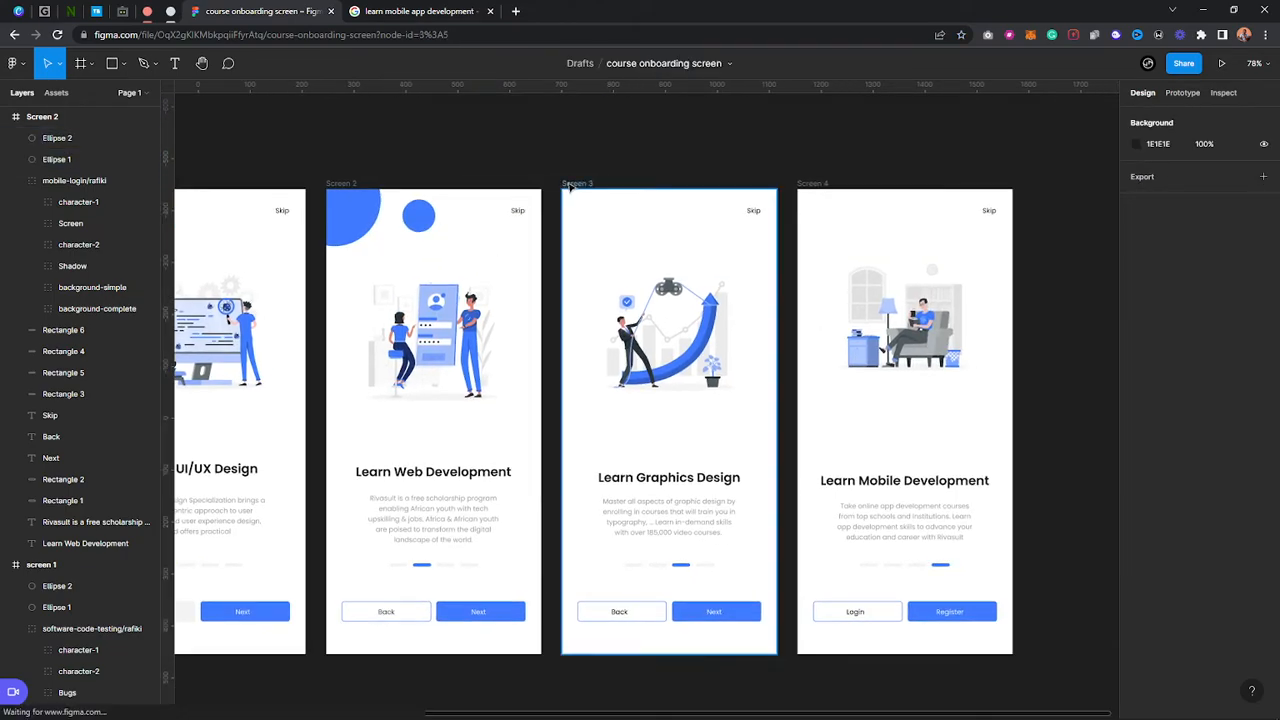
{"action": "left_click", "coordinate": [655, 230]}
{"action": "key", "text": "ctrl+v"}
{"action": "left_click", "coordinate": [692, 228]}
{"action": "double_click", "coordinate": [667, 218]}
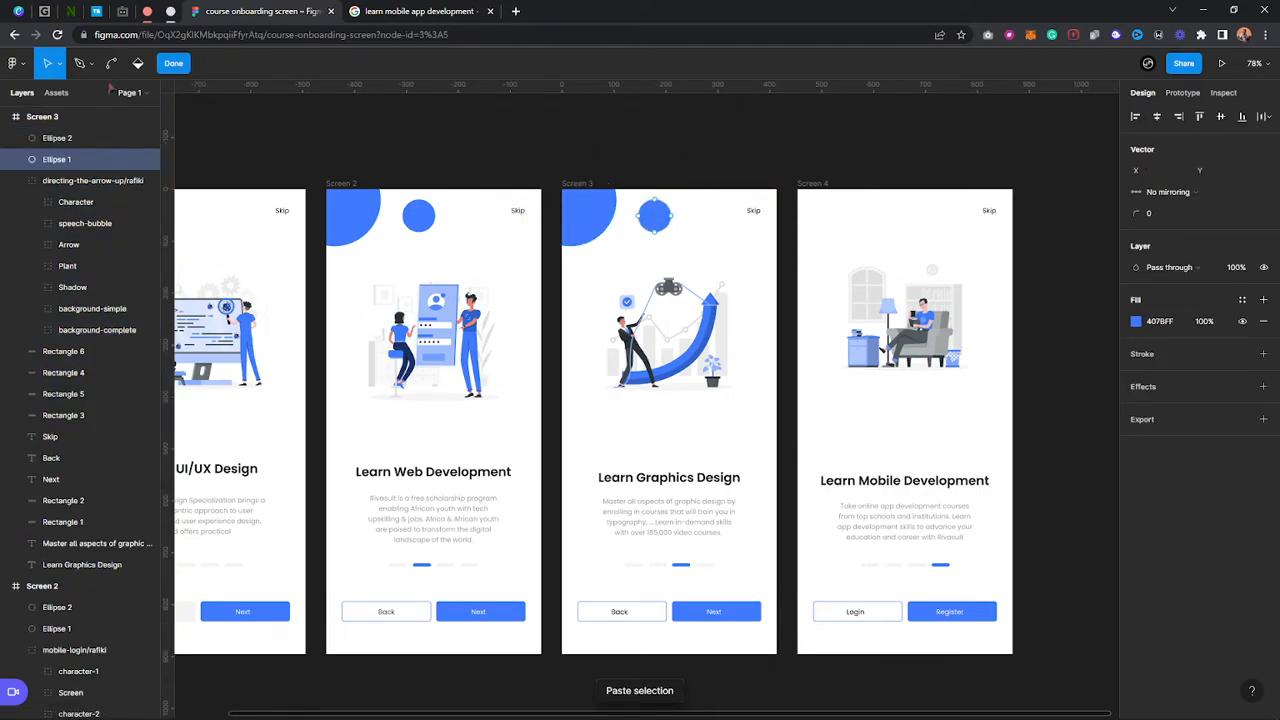
{"action": "left_click", "coordinate": [173, 63]}
{"action": "left_click_drag", "start_coordinate": [655, 220], "coordinate": [575, 203]}
{"action": "left_click", "coordinate": [735, 250]}
{"action": "left_click", "coordinate": [757, 262]}
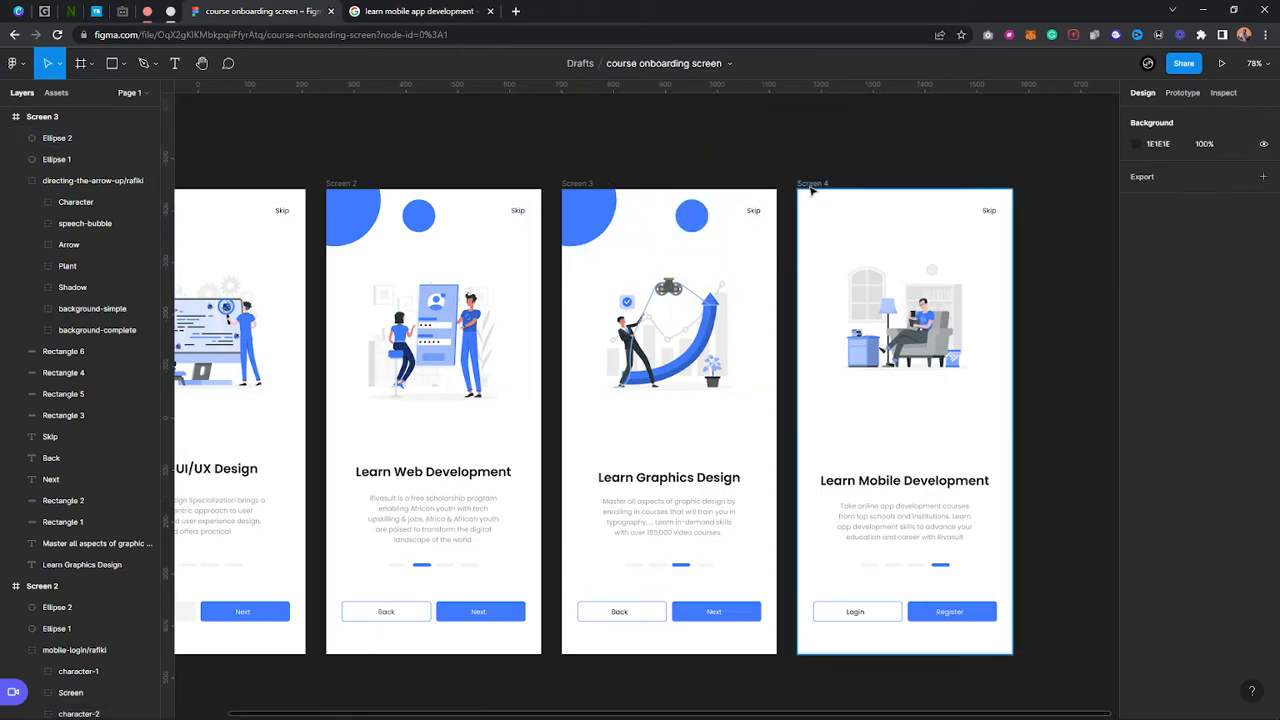
Paste both circles into Screen 4 and move the small circle over the Skip label, at about X 356, Y 20
{"action": "left_click", "coordinate": [813, 184]}
{"action": "key", "text": "ctrl+v"}
{"action": "left_click", "coordinate": [980, 251]}
{"action": "left_click", "coordinate": [932, 222]}
{"action": "left_click_drag", "start_coordinate": [932, 222], "coordinate": [1002, 222]}
Send the small circle on Screen 4 to the back, behind the Skip label
{"action": "right_click", "coordinate": [1000, 218]}
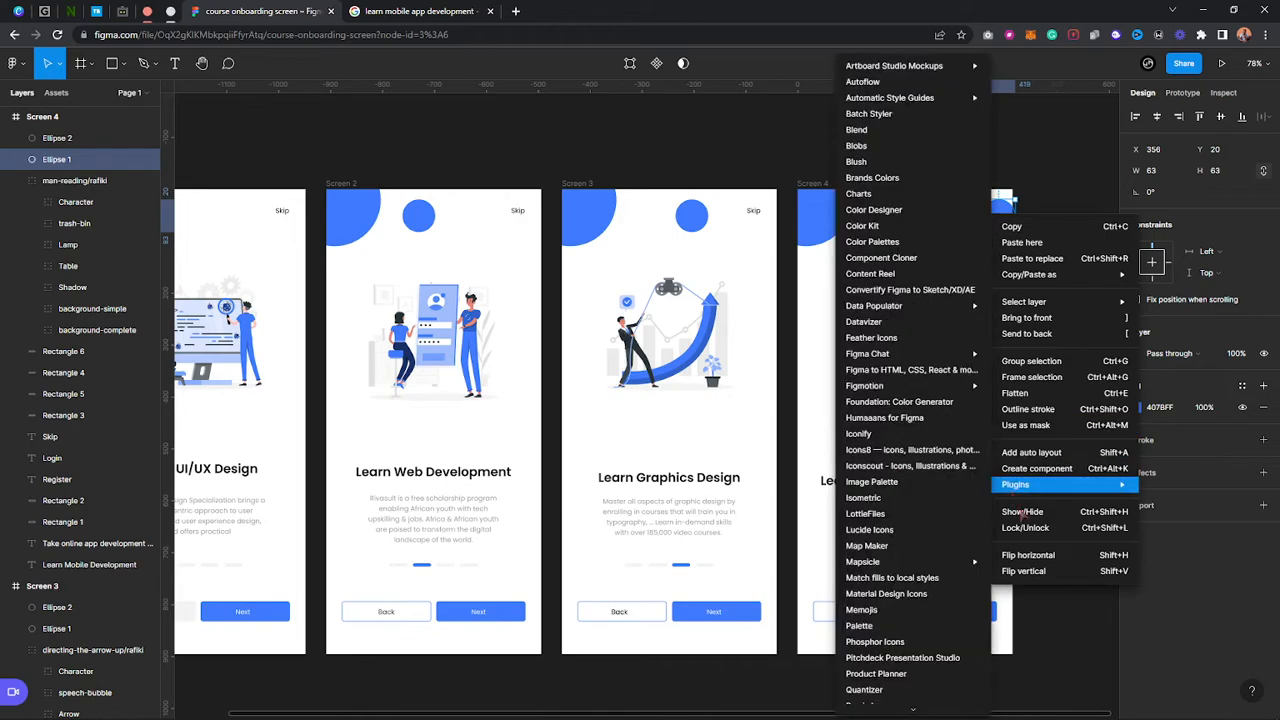
{"action": "mouse_move", "coordinate": [1040, 486]}
{"action": "left_click", "coordinate": [1047, 334]}
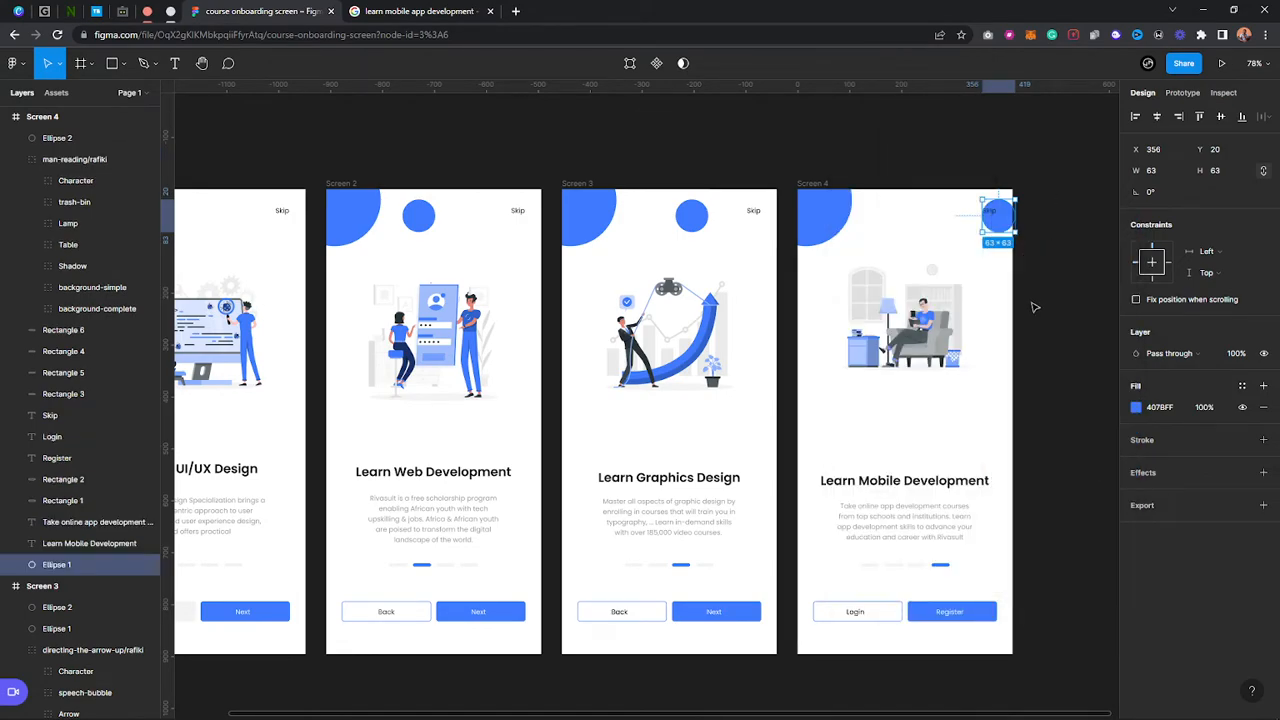
Move the small circle on Screen 4 clear of the Skip label so it is cut off by the frame's outer edge
{"action": "key", "text": "Escape"}
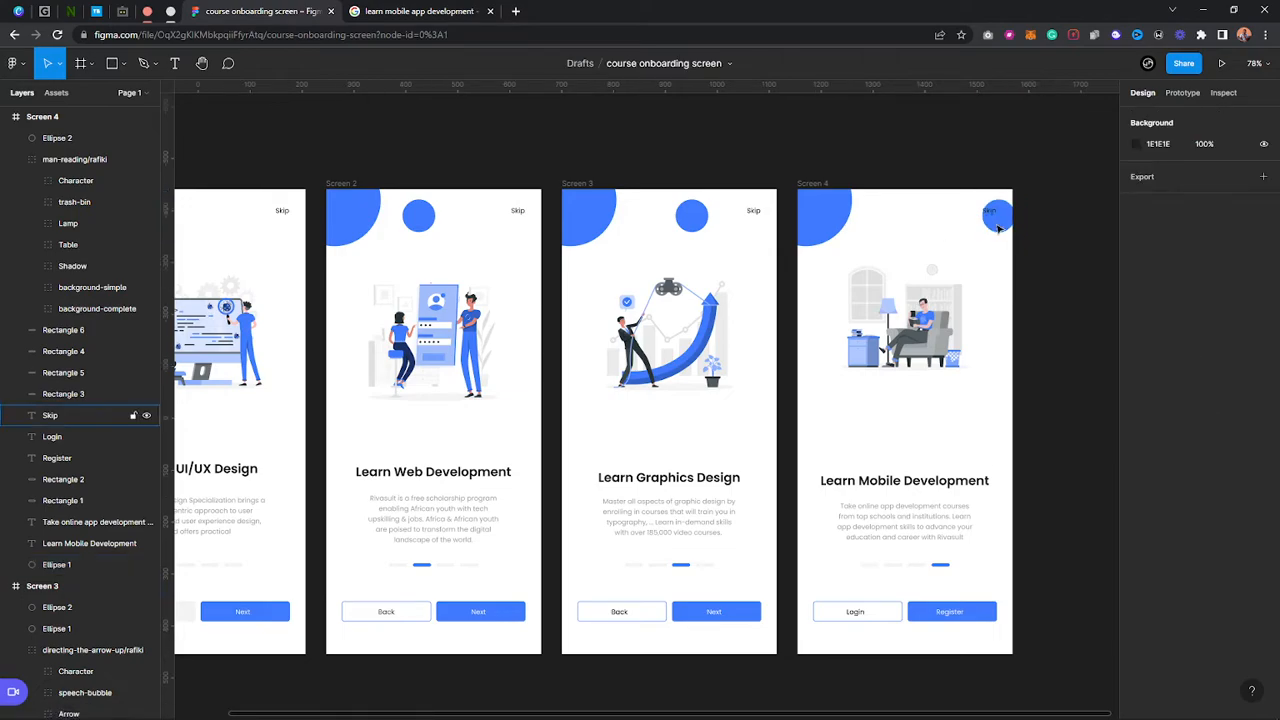
{"action": "left_click", "coordinate": [995, 224]}
{"action": "left_click_drag", "start_coordinate": [991, 226], "coordinate": [1013, 224]}
Nudge the small circles on Screen 3 and Screen 2 slightly closer to their Skip labels
{"action": "left_click", "coordinate": [697, 220]}
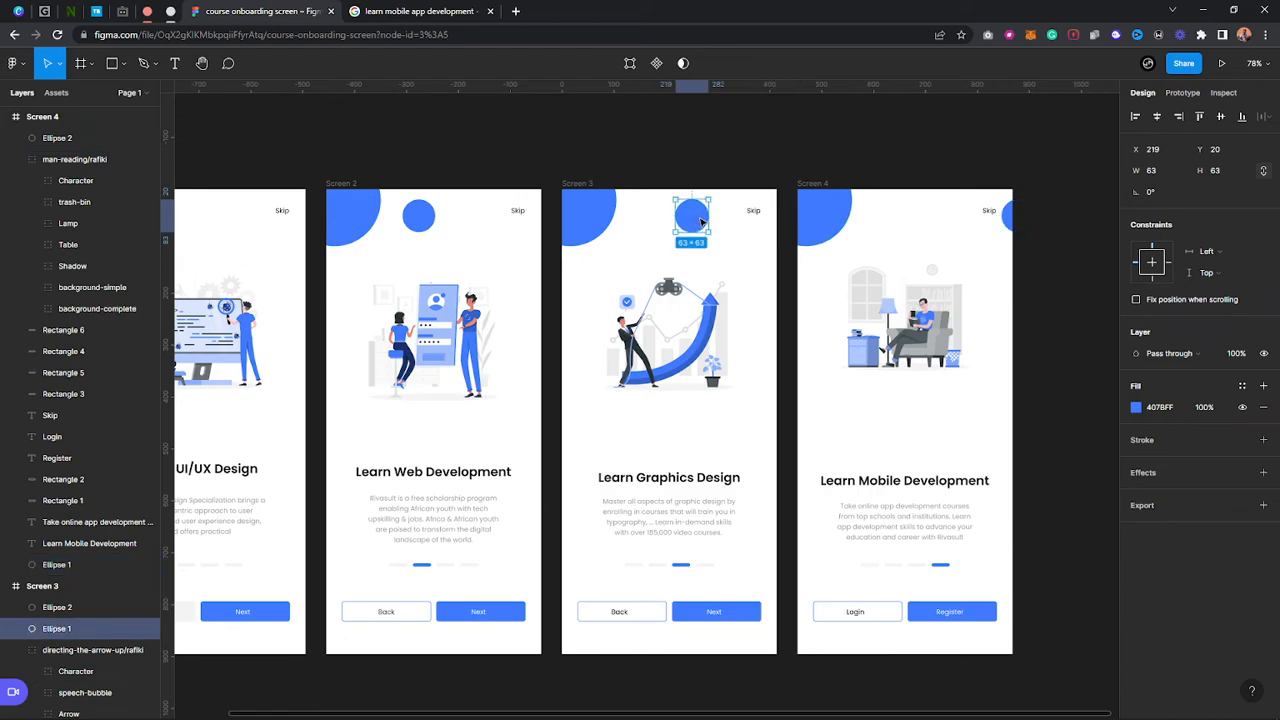
{"action": "left_click_drag", "start_coordinate": [700, 222], "coordinate": [711, 222]}
{"action": "mouse_move", "coordinate": [418, 222]}
{"action": "left_mouse_down"}
{"action": "mouse_move", "coordinate": [435, 219]}
{"action": "mouse_move", "coordinate": [424, 219]}
{"action": "left_mouse_up"}
{"action": "mouse_move", "coordinate": [709, 223]}
{"action": "left_mouse_down"}
{"action": "mouse_move", "coordinate": [722, 236]}
{"action": "mouse_move", "coordinate": [713, 227]}
{"action": "left_mouse_up"}
{"action": "left_click", "coordinate": [737, 246]}
{"action": "left_click", "coordinate": [713, 224]}
{"action": "left_click", "coordinate": [741, 246]}
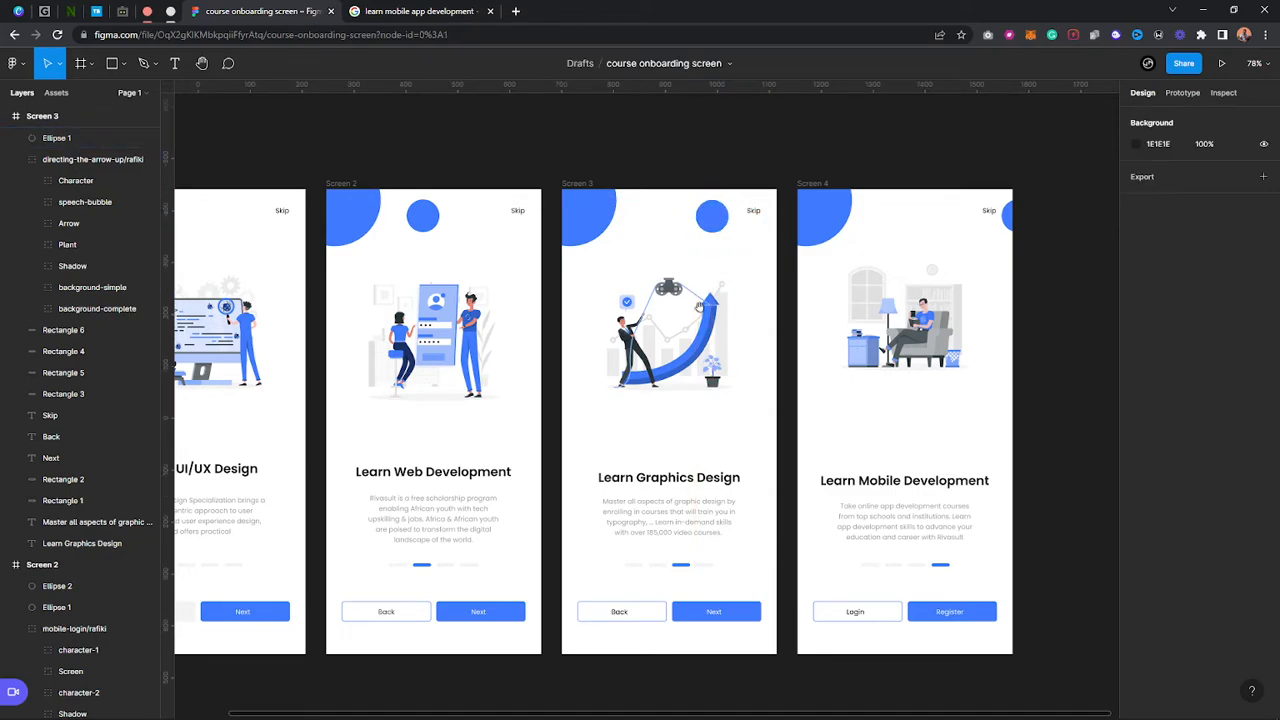
{"action": "scroll", "coordinate": [649, 320], "scroll_direction": "down", "scroll_amount": 5}
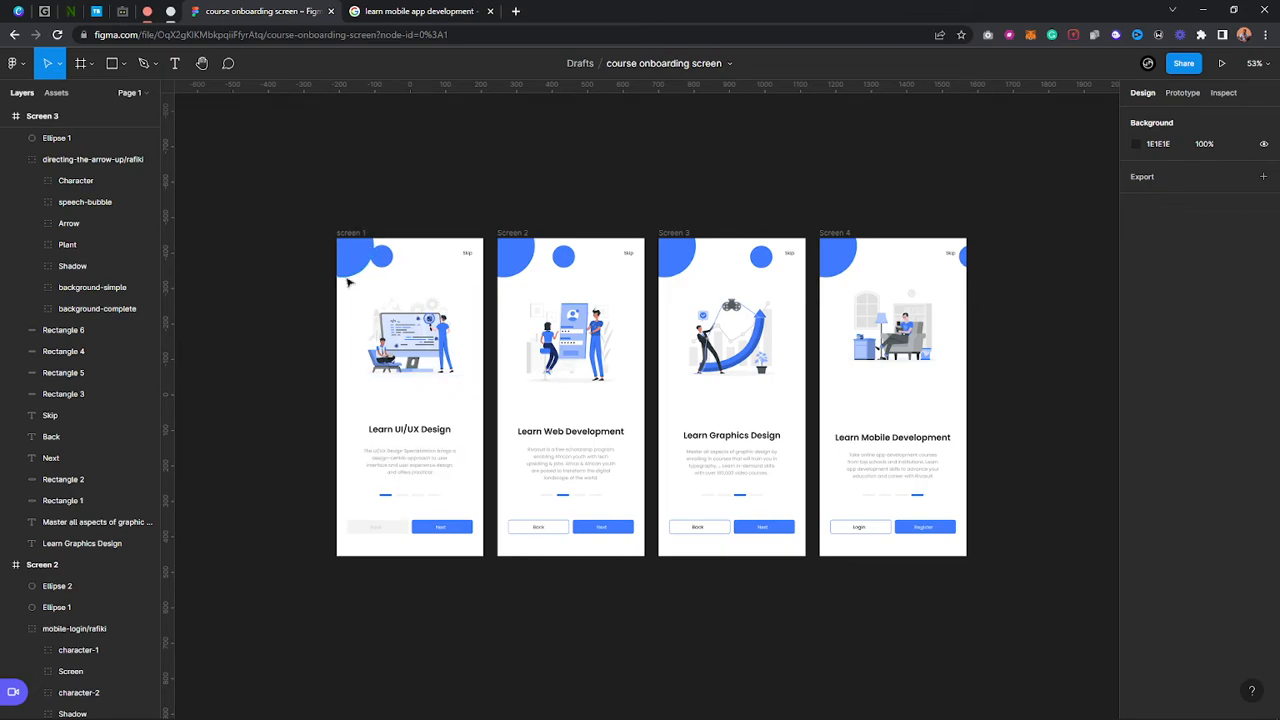
{"action": "scroll", "coordinate": [376, 534], "scroll_direction": "up", "scroll_amount": 3, "text": "ctrl"}
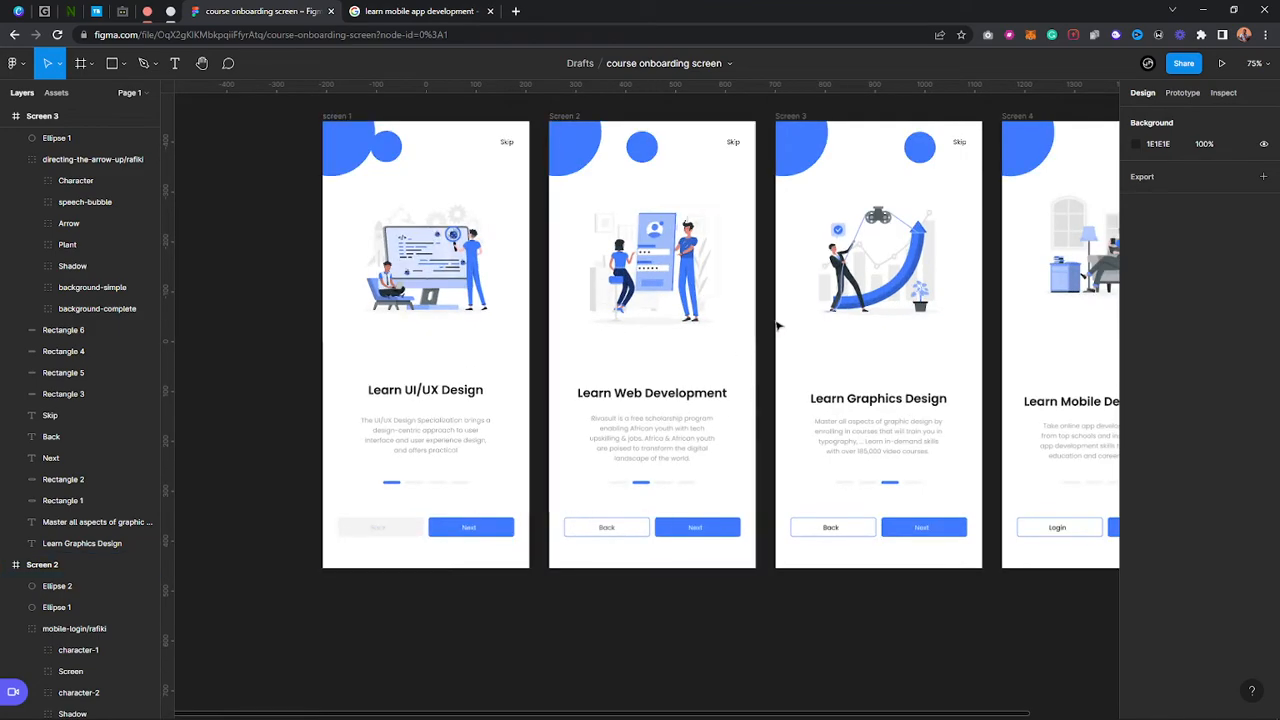
{"action": "scroll", "coordinate": [770, 325], "scroll_direction": "up", "scroll_amount": 1}
{"action": "left_click", "coordinate": [337, 131]}
{"action": "mouse_move", "coordinate": [1148, 63]}
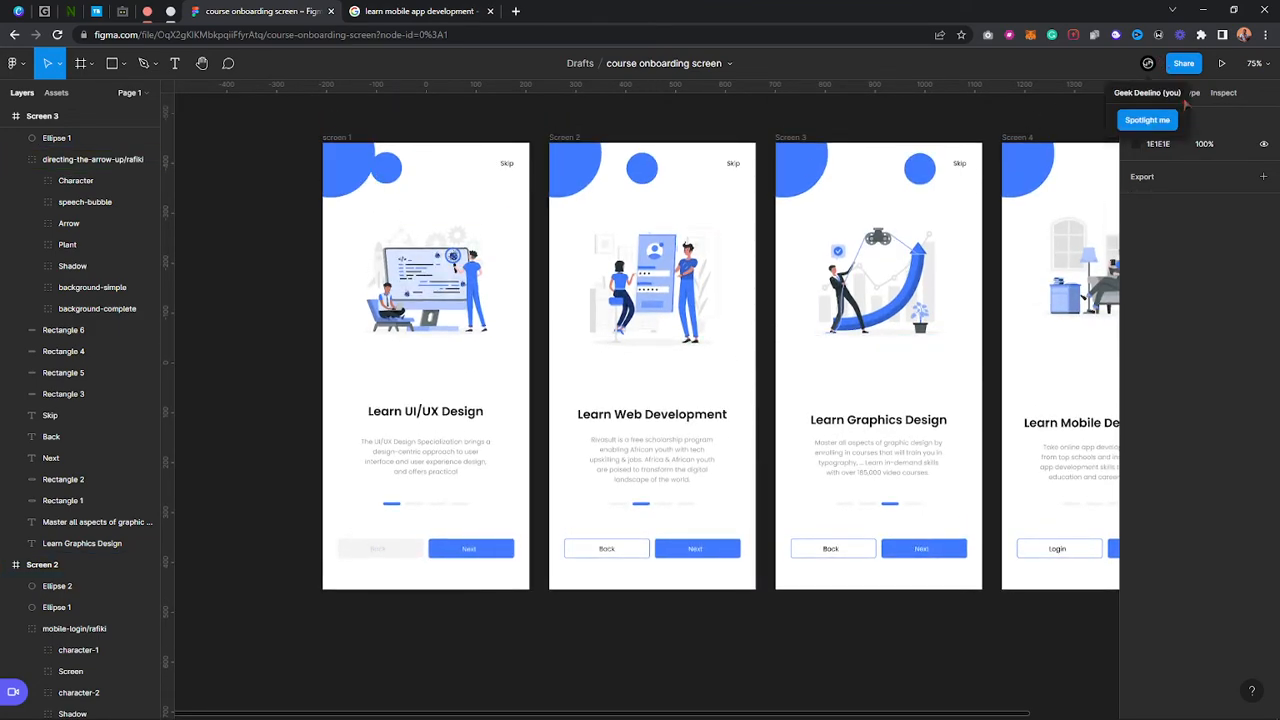
{"action": "left_click", "coordinate": [1185, 93]}
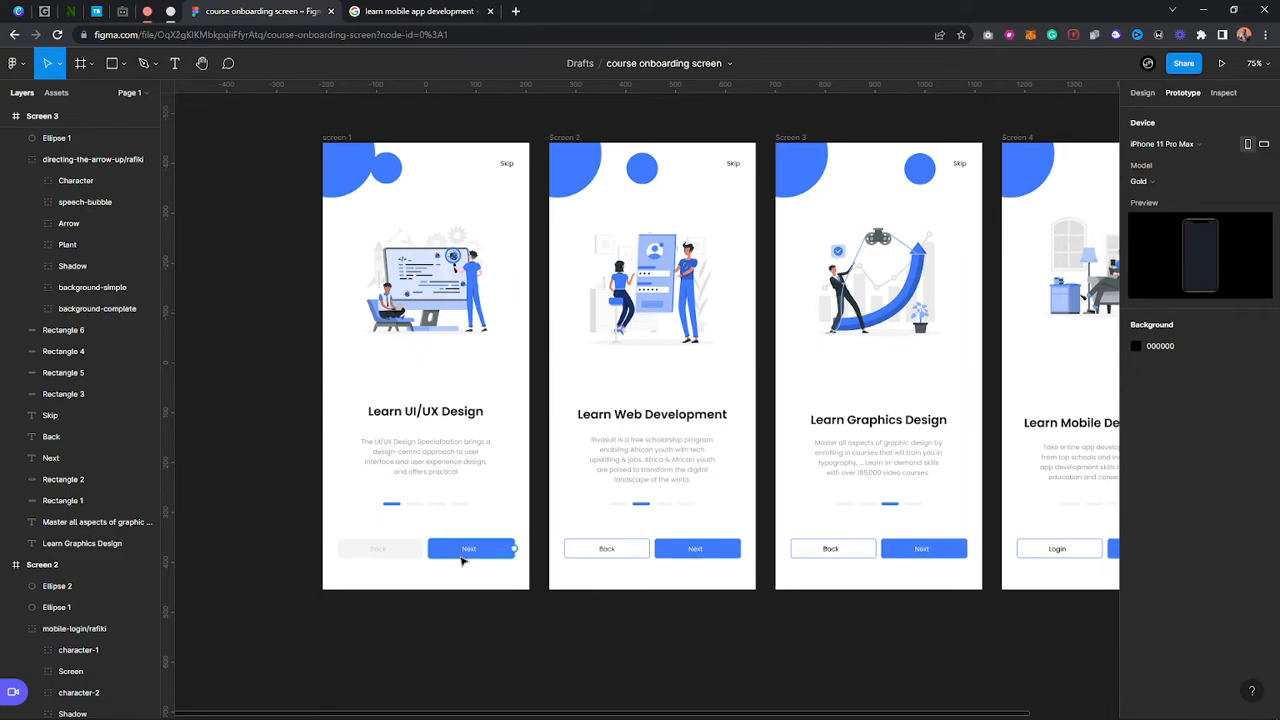
{"action": "left_click", "coordinate": [1147, 94]}
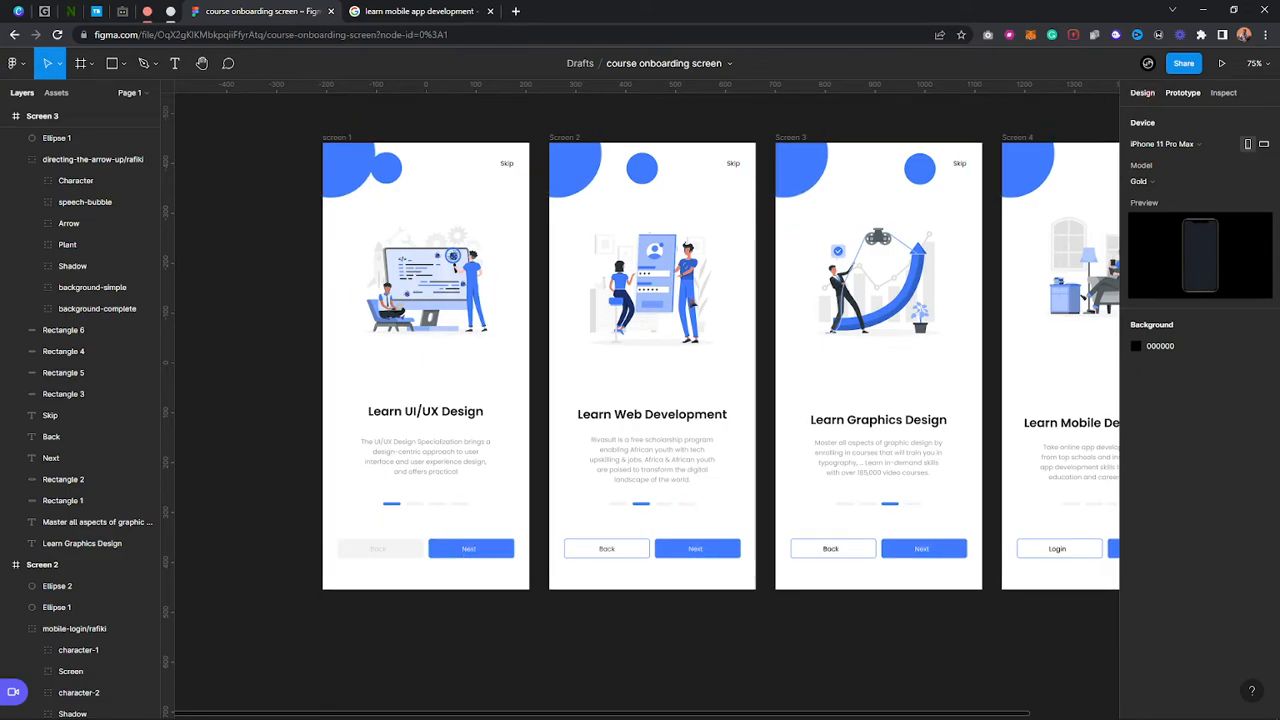
Group the Next label with its blue button rectangle on Screen 1 and on Screen 2
{"action": "left_click_drag", "start_coordinate": [430, 517], "coordinate": [503, 579]}
{"action": "left_click_drag", "start_coordinate": [502, 578], "coordinate": [502, 578]}
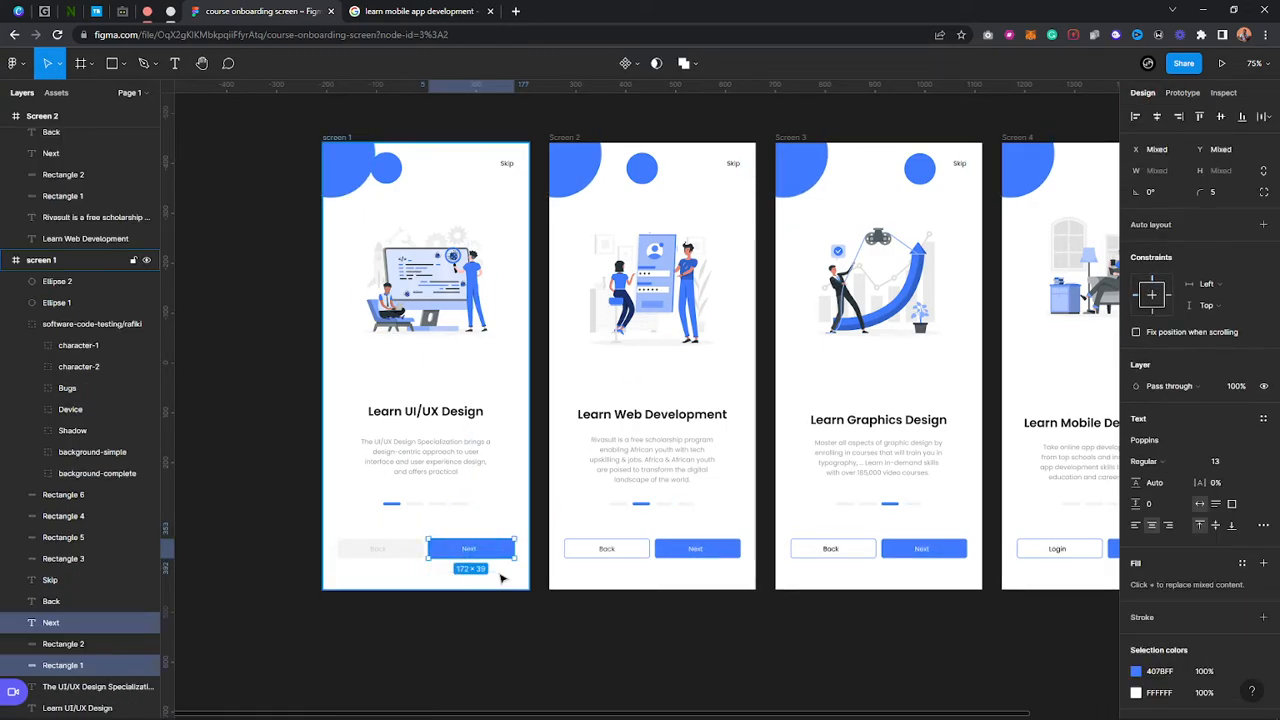
{"action": "left_click_drag", "start_coordinate": [657, 534], "coordinate": [725, 571]}
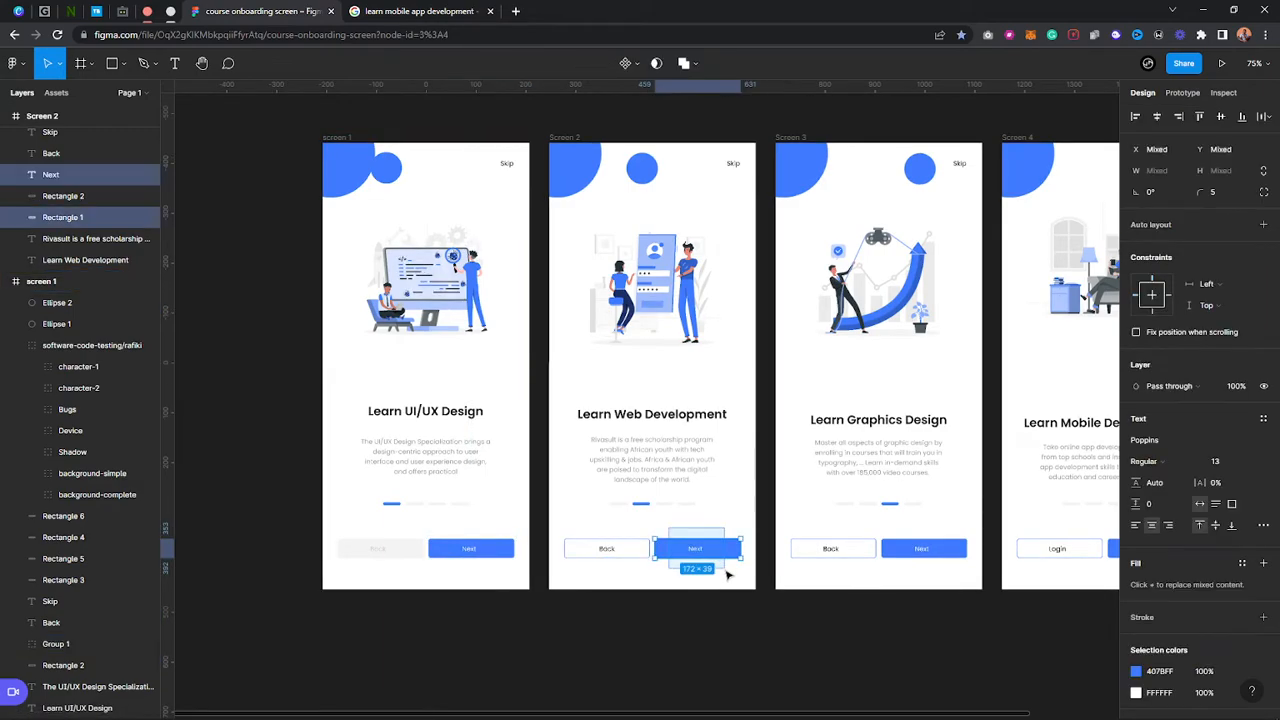
{"action": "key", "text": "ctrl+g"}
Group the Next label and its blue button rectangle on Screen 3
{"action": "left_click_drag", "start_coordinate": [901, 529], "coordinate": [940, 577]}
{"action": "key", "text": "ctrl+f"}
{"action": "scroll", "coordinate": [940, 578], "scroll_direction": "down", "scroll_amount": 2, "text": "ctrl"}
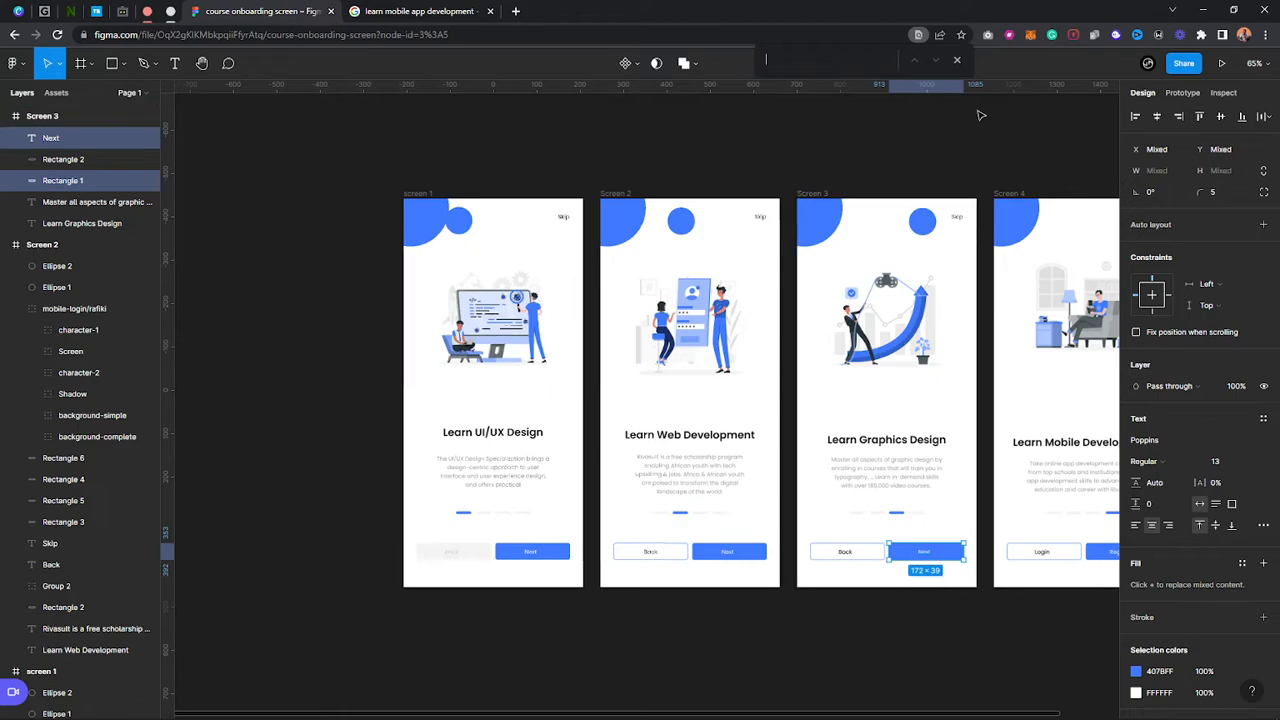
{"action": "key", "text": "Escape"}
{"action": "left_click", "coordinate": [947, 574]}
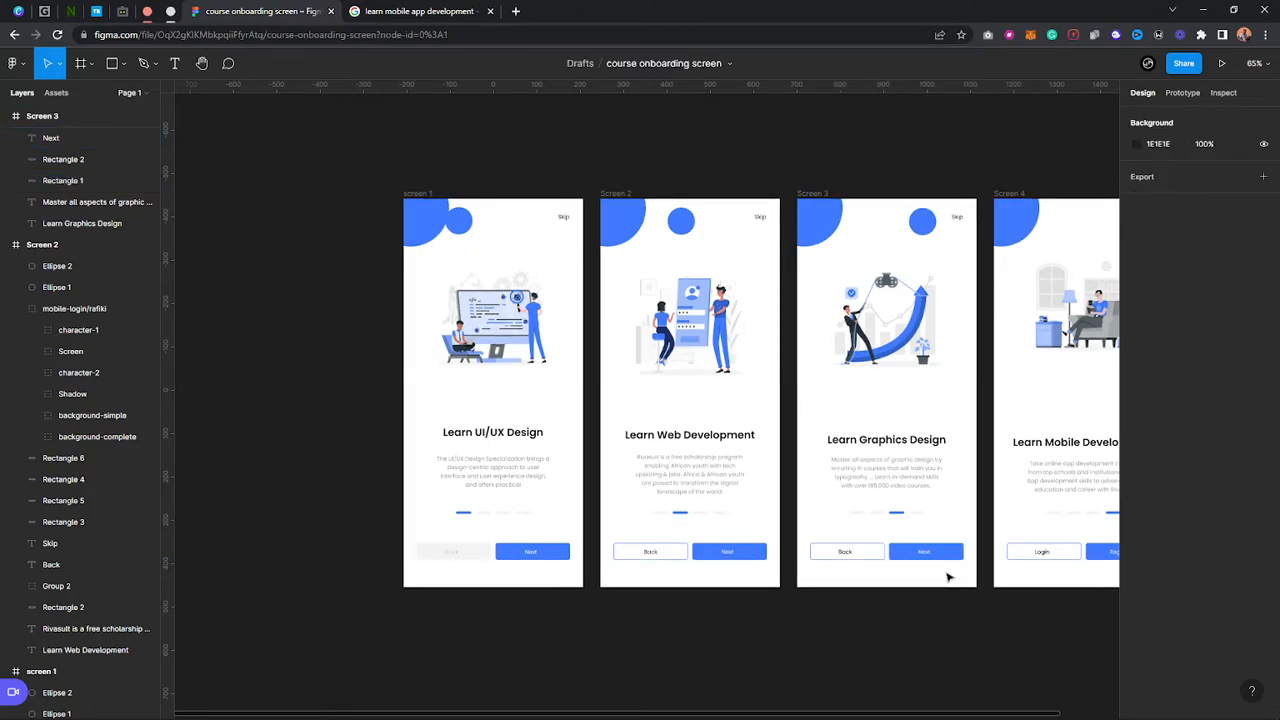
{"action": "left_click_drag", "start_coordinate": [952, 573], "coordinate": [747, 563]}
{"action": "key", "text": "ctrl+g"}
Group the Register label with its button on Screen 4, and the Login label with its outlined button
{"action": "left_click", "coordinate": [953, 583]}
{"action": "left_click_drag", "start_coordinate": [992, 557], "coordinate": [930, 521]}
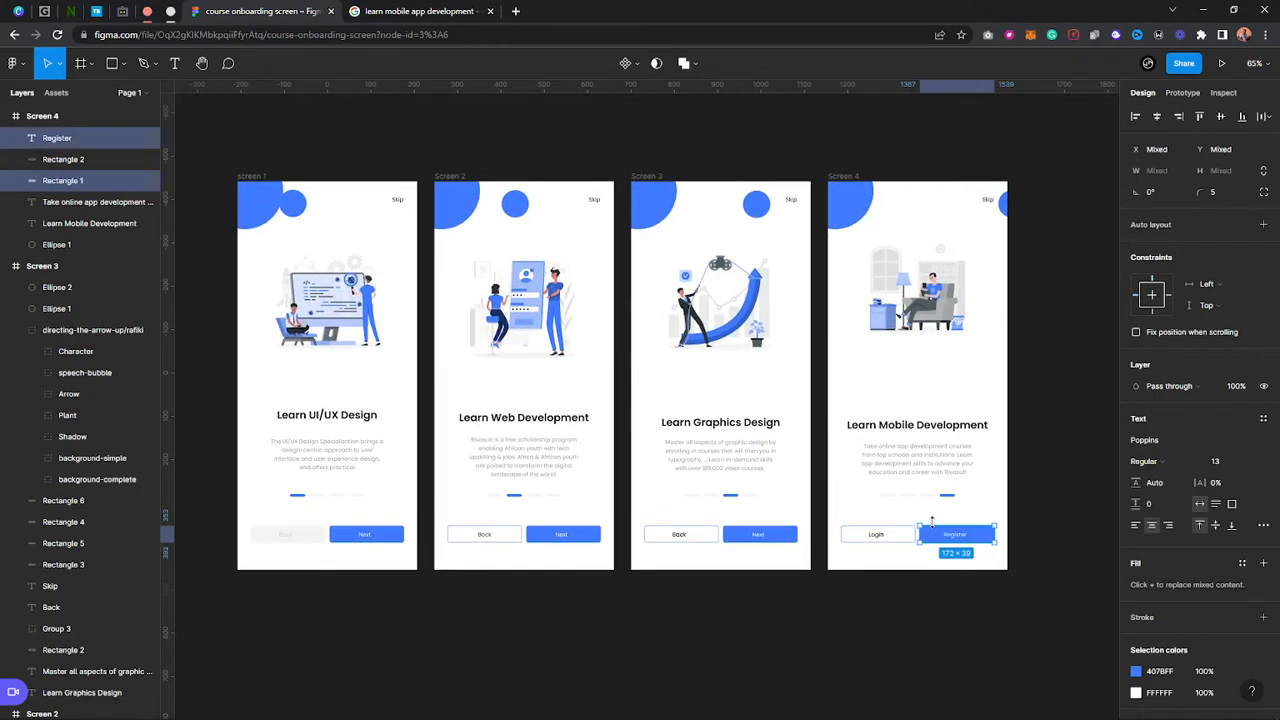
{"action": "key", "text": "ctrl+g"}
{"action": "left_click_drag", "start_coordinate": [894, 560], "coordinate": [858, 521]}
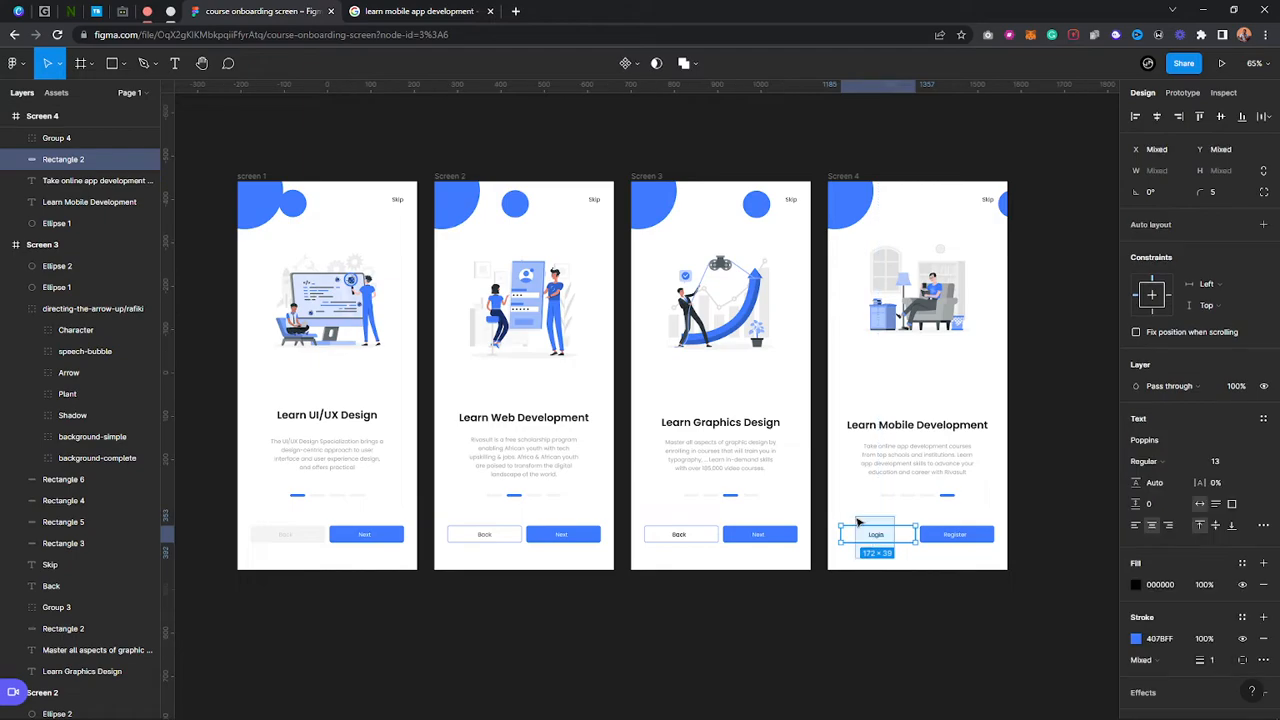
{"action": "key", "text": "ctrl+g"}
Group each Back label with its button rectangle on Screens 3, 2 and 1
{"action": "left_click_drag", "start_coordinate": [704, 563], "coordinate": [658, 516]}
{"action": "key", "text": "ctrl+g"}
{"action": "left_click_drag", "start_coordinate": [489, 553], "coordinate": [453, 526]}
{"action": "key", "text": "ctrl+g"}
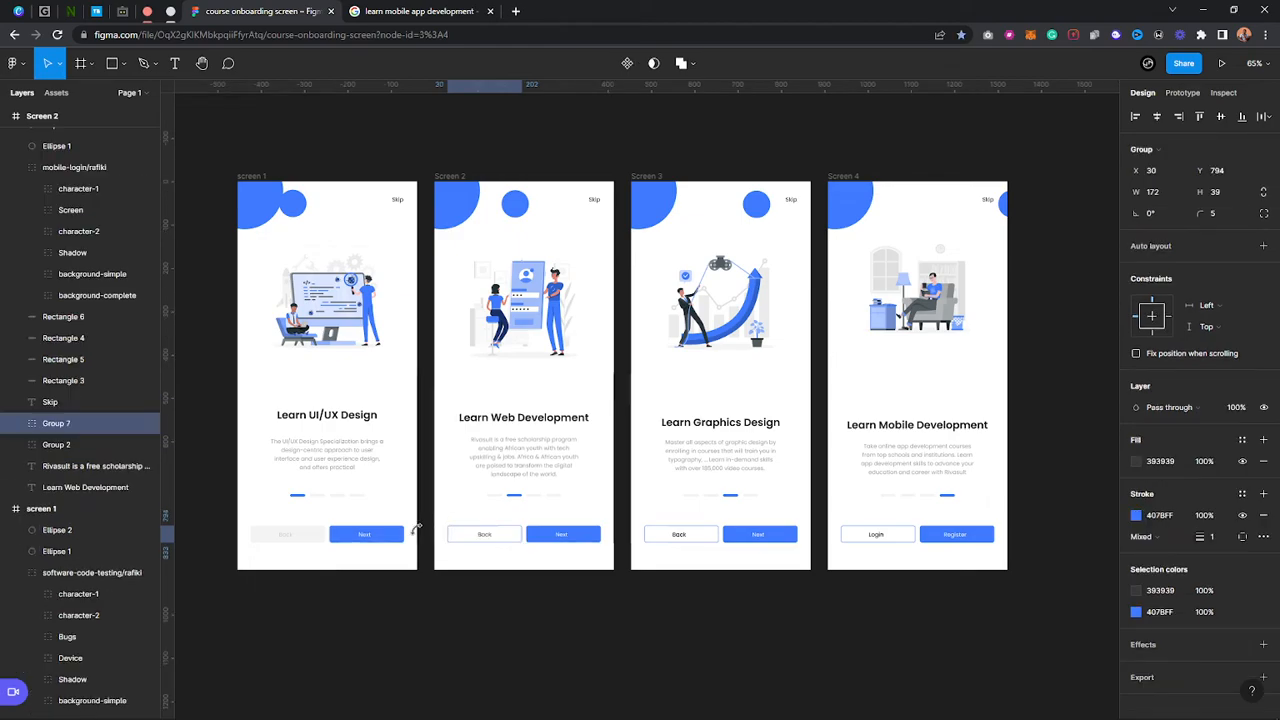
{"action": "left_click_drag", "start_coordinate": [289, 540], "coordinate": [258, 521]}
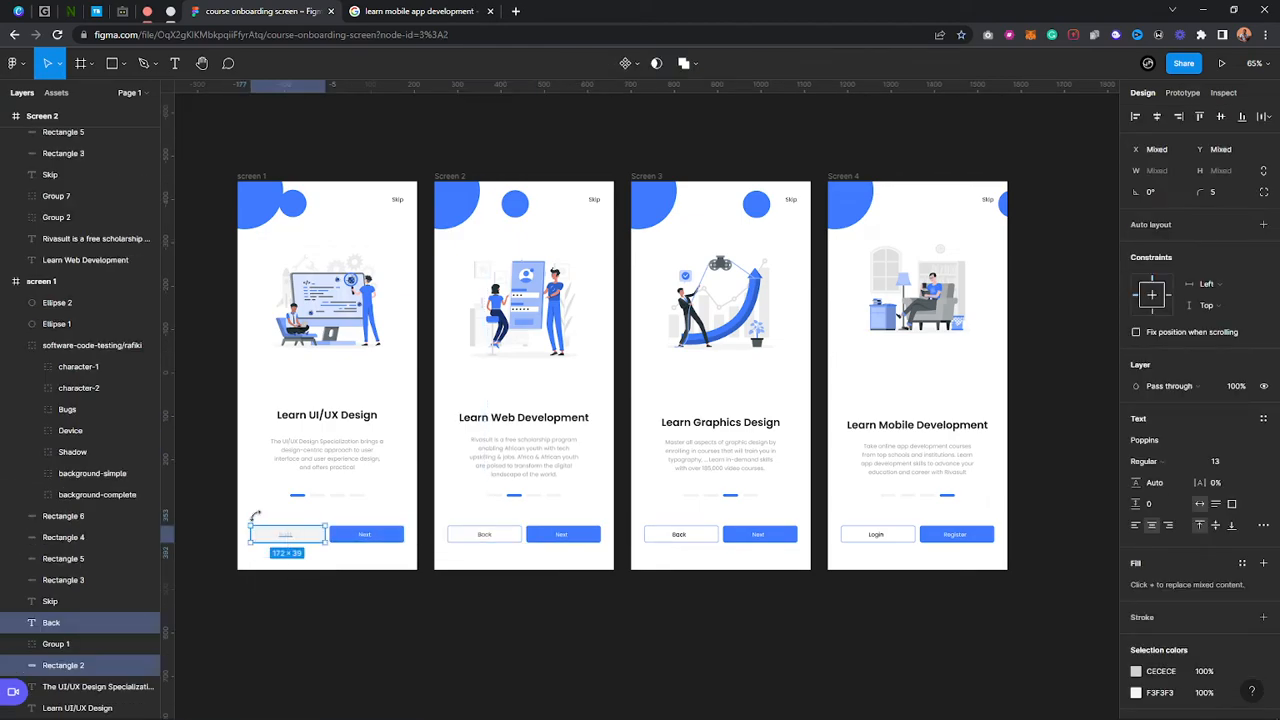
{"action": "key", "text": "ctrl+g"}
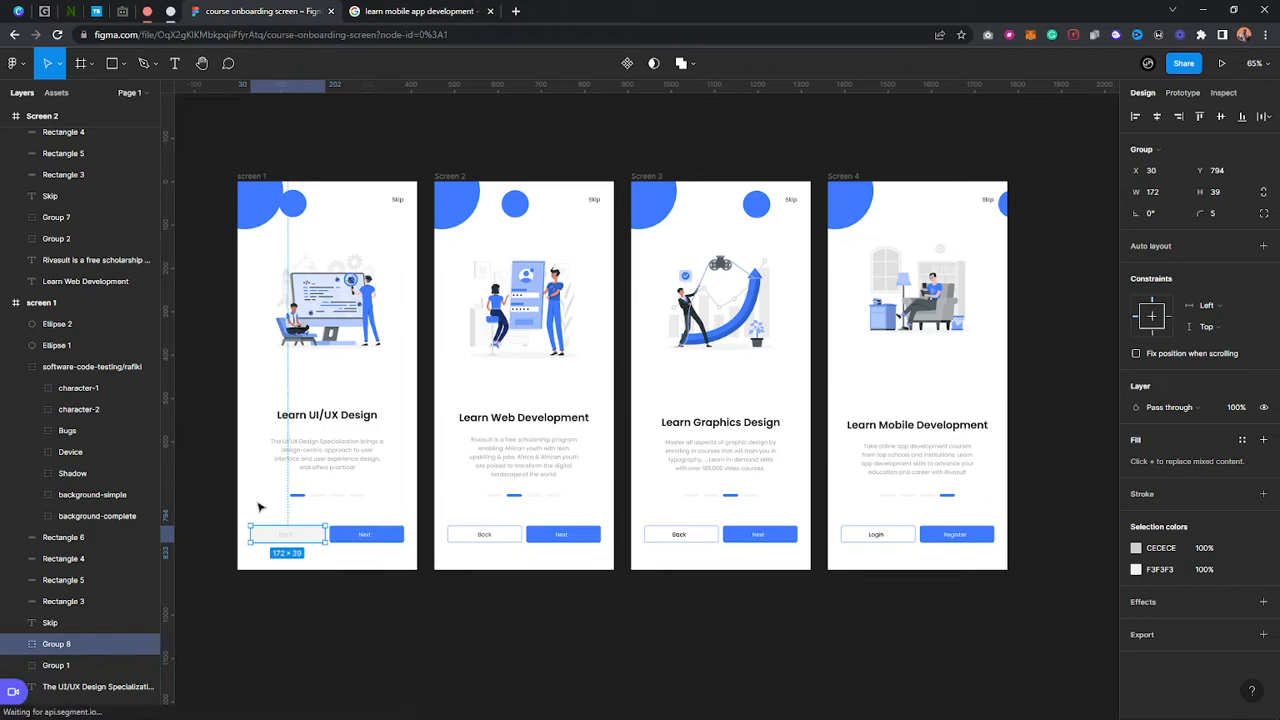
{"action": "left_click", "coordinate": [260, 500]}
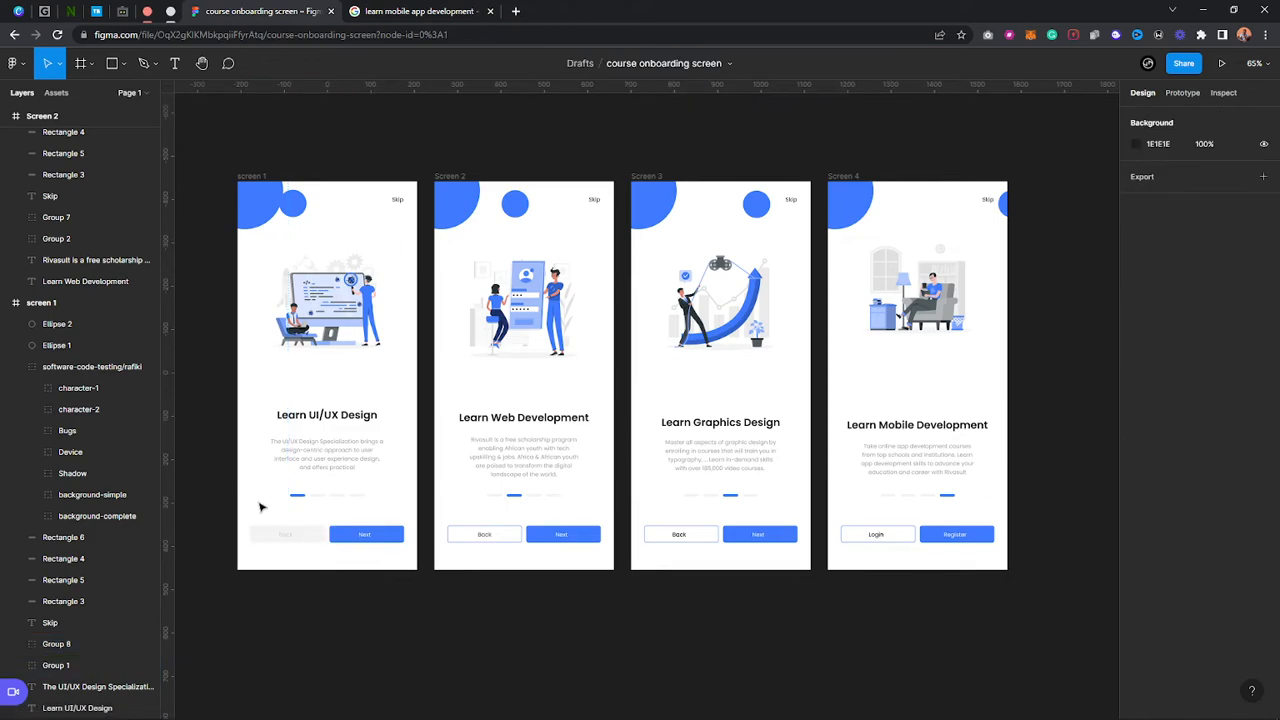
Prototype the Next button on Screen 1 to navigate to Screen 2 on tap with a Dissolve animation
{"action": "scroll", "coordinate": [262, 505], "scroll_direction": "up", "scroll_amount": 1}
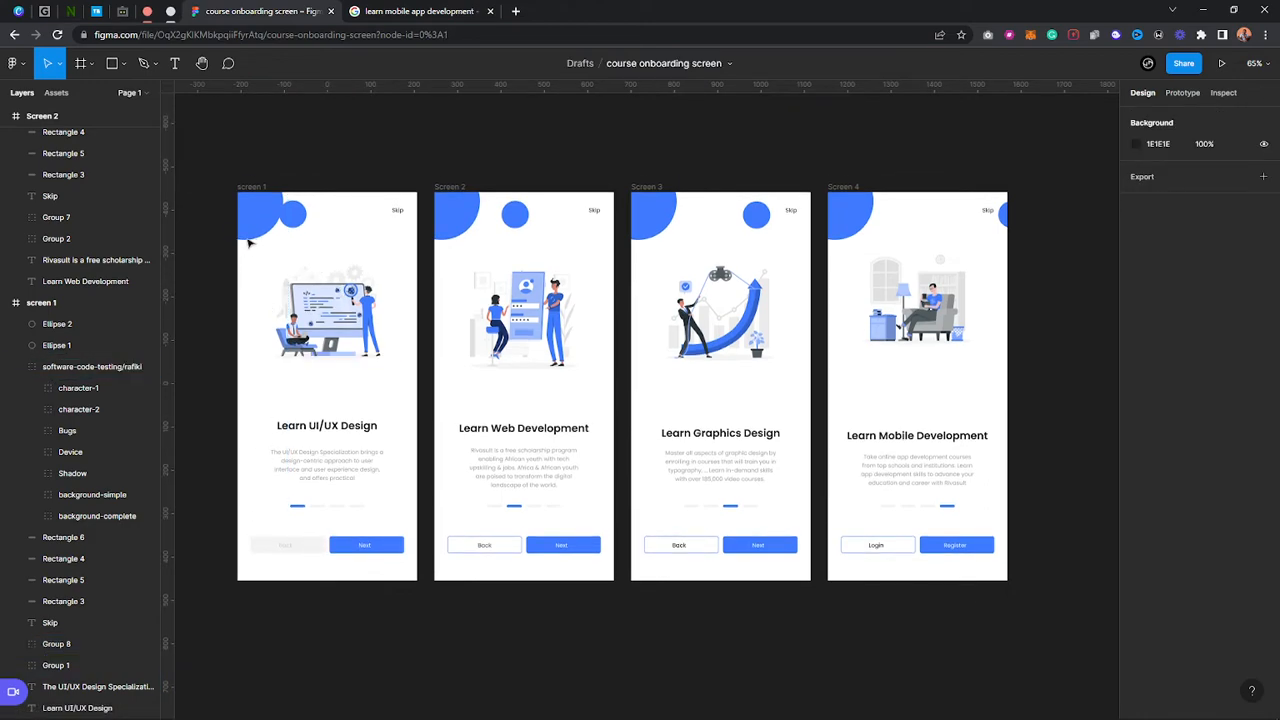
{"action": "left_click", "coordinate": [250, 187]}
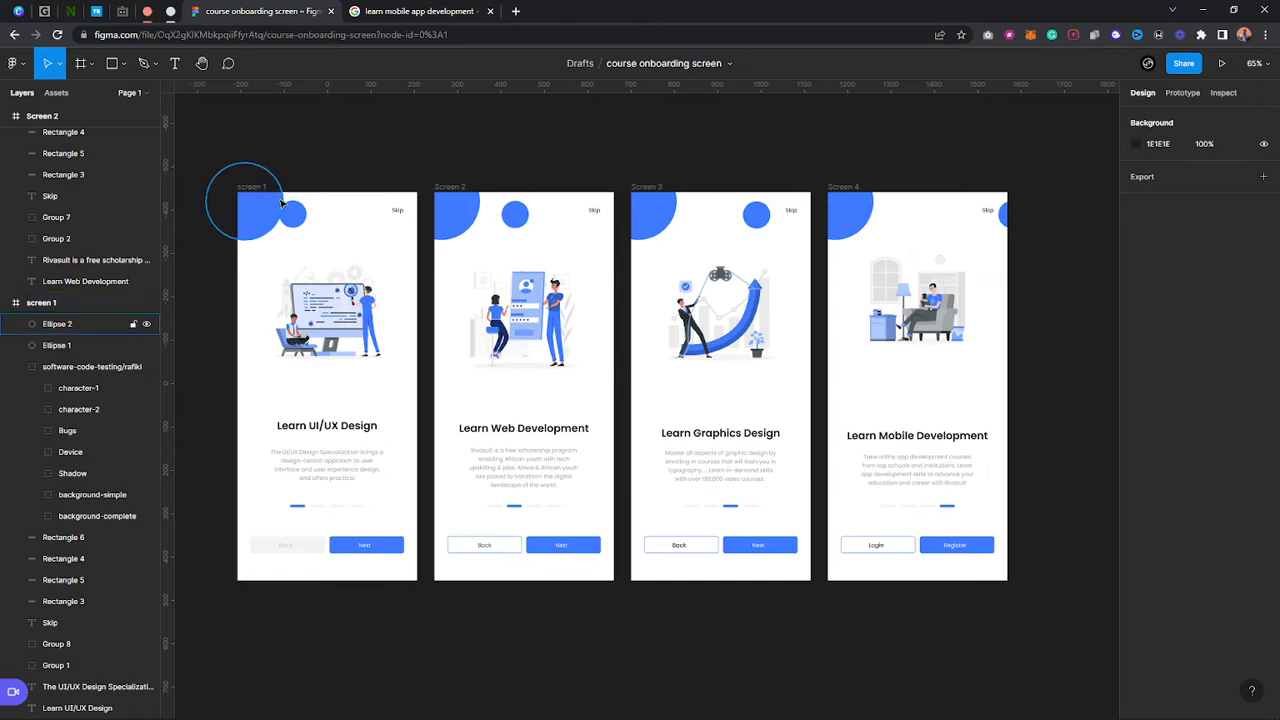
{"action": "left_click", "coordinate": [1183, 92]}
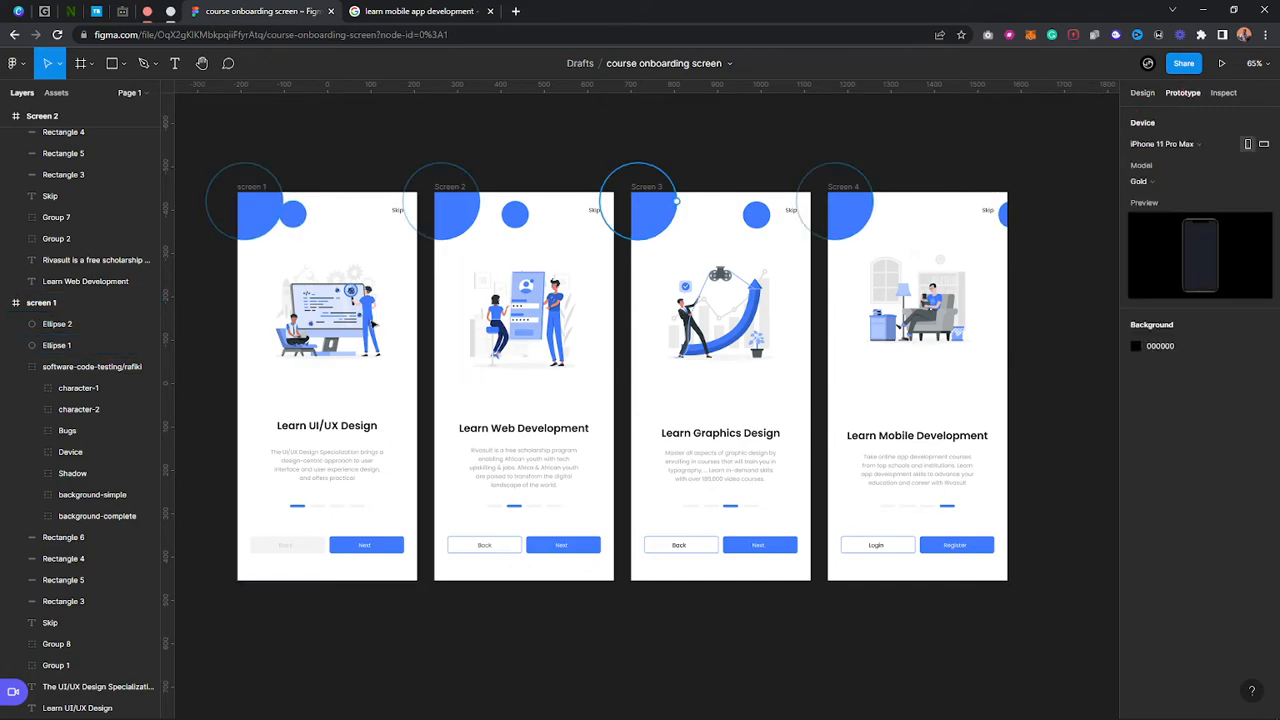
{"action": "scroll", "coordinate": [213, 420], "scroll_direction": "up", "scroll_amount": 2}
{"action": "left_click", "coordinate": [378, 574]}
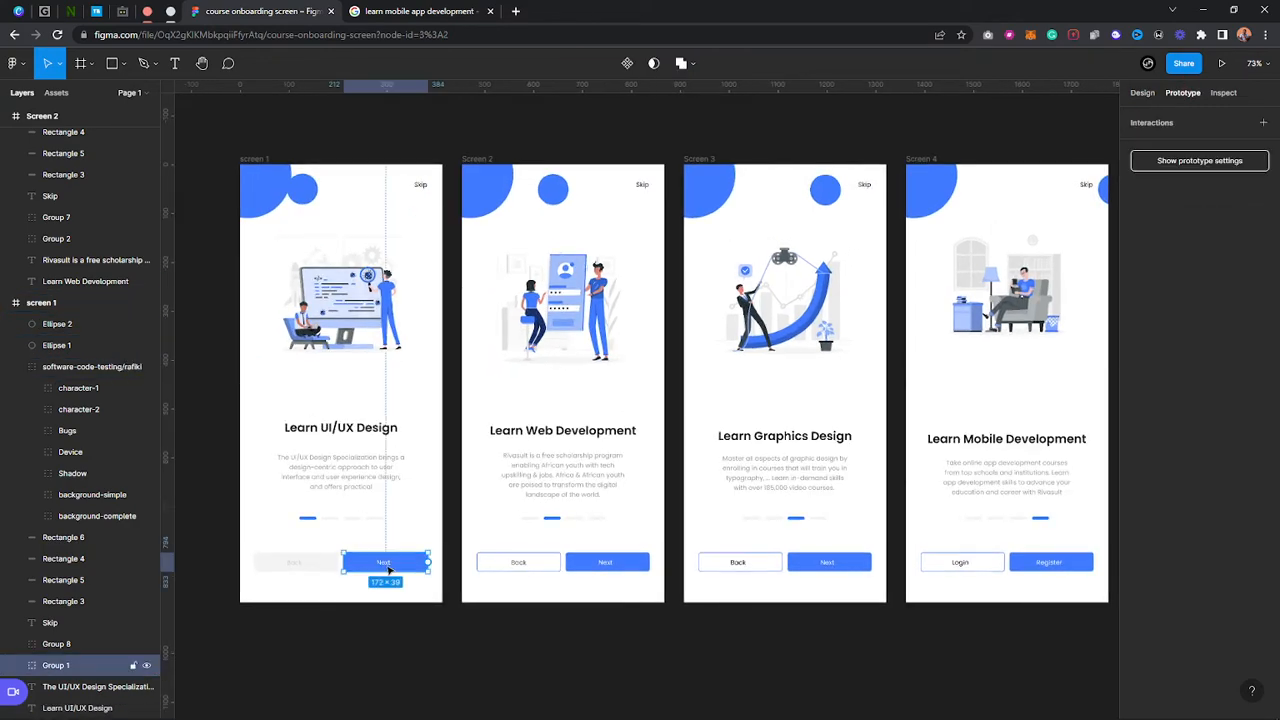
{"action": "left_click_drag", "start_coordinate": [428, 562], "coordinate": [508, 546]}
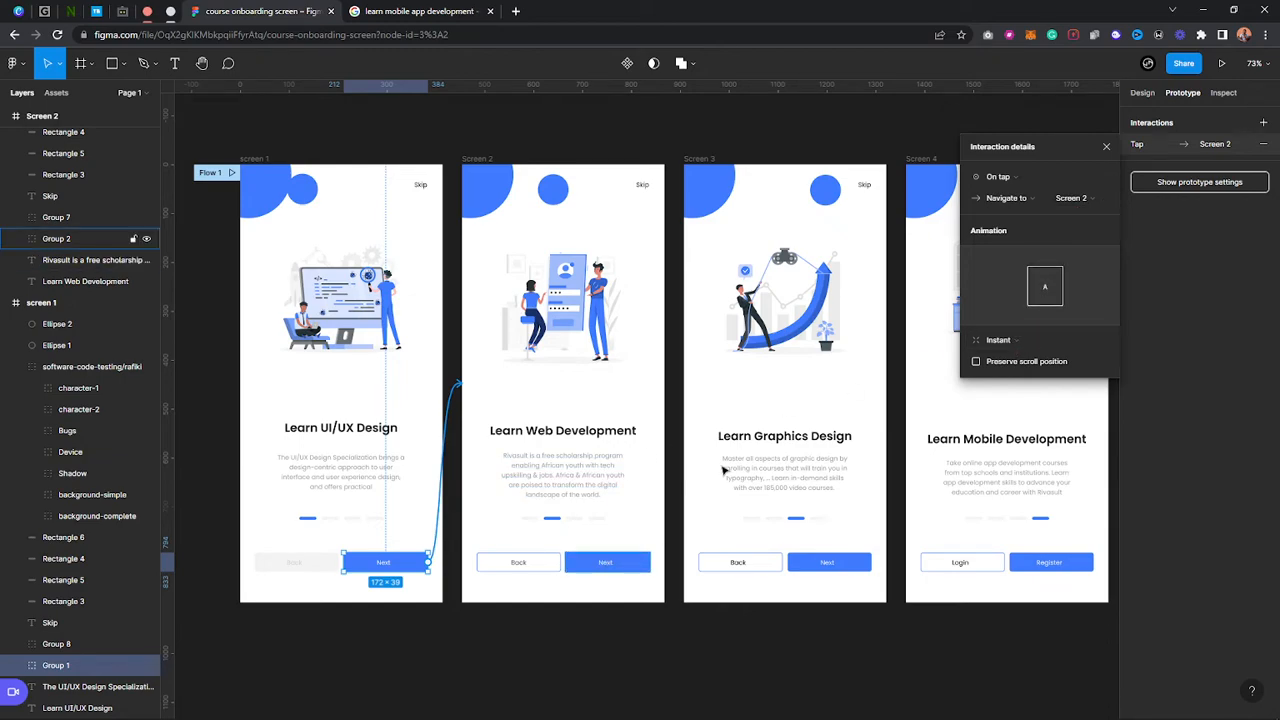
{"action": "left_click", "coordinate": [1022, 341]}
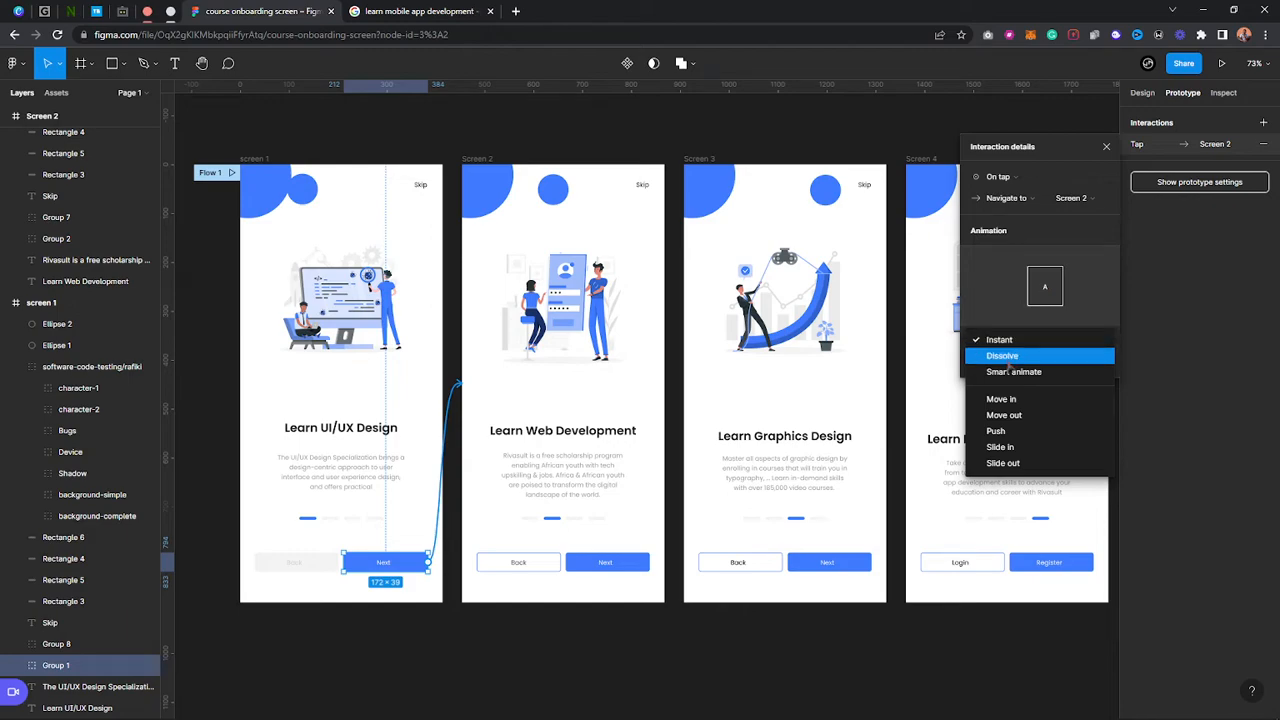
{"action": "left_click", "coordinate": [1009, 362]}
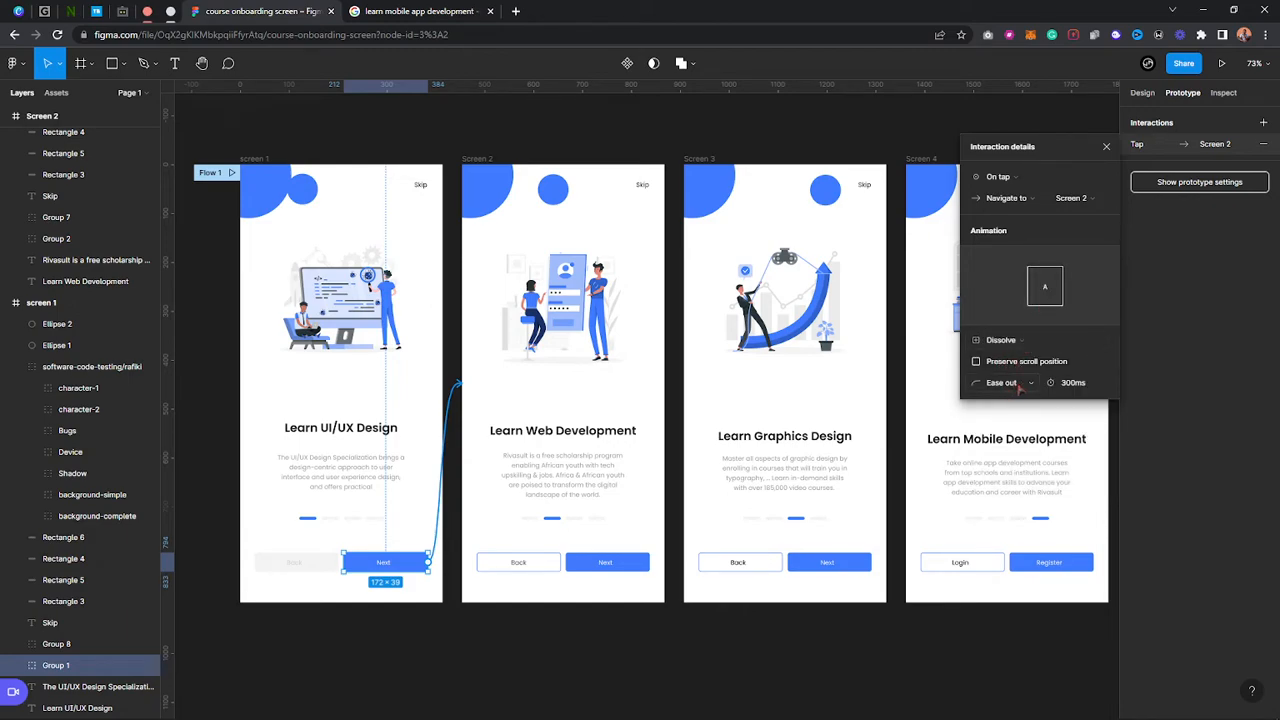
Link the Next button on Screen 2 to Screen 3 and the one on Screen 3 to Screen 4
{"action": "left_click", "coordinate": [605, 560]}
{"action": "left_click_drag", "start_coordinate": [651, 562], "coordinate": [770, 480]}
{"action": "left_click", "coordinate": [828, 562]}
{"action": "left_click_drag", "start_coordinate": [875, 553], "coordinate": [940, 416]}
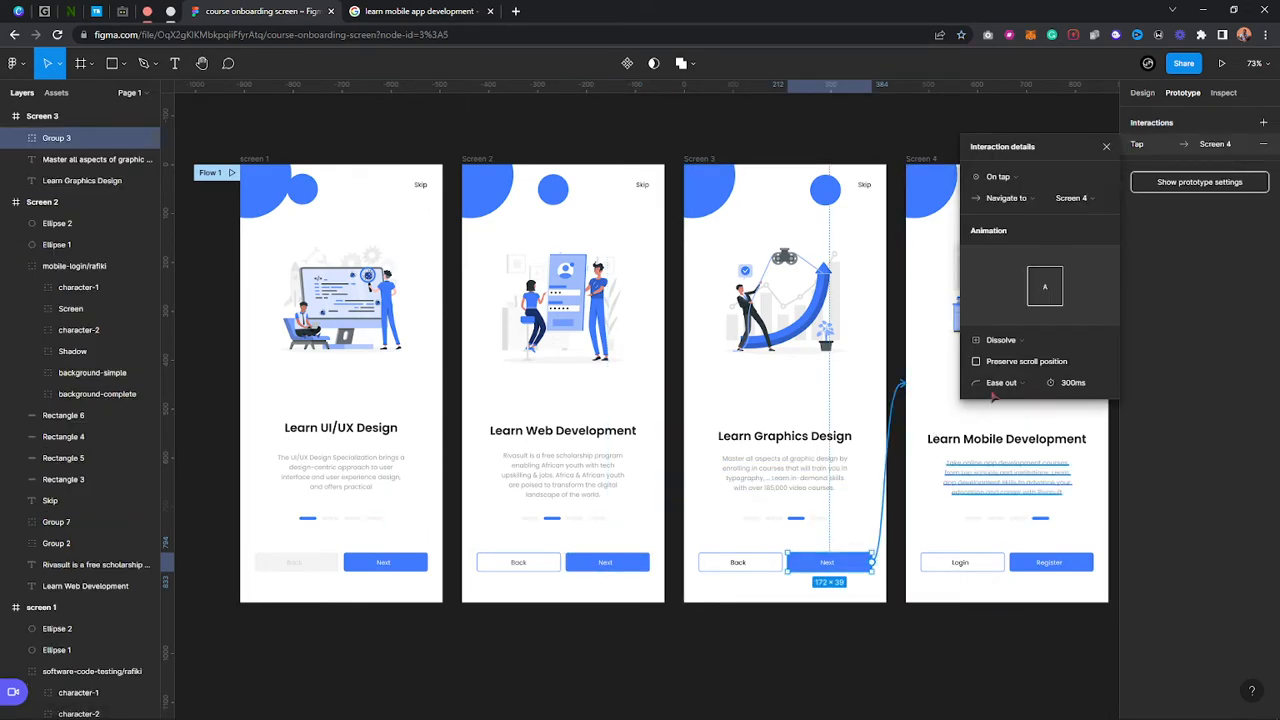
{"action": "left_click", "coordinate": [648, 565]}
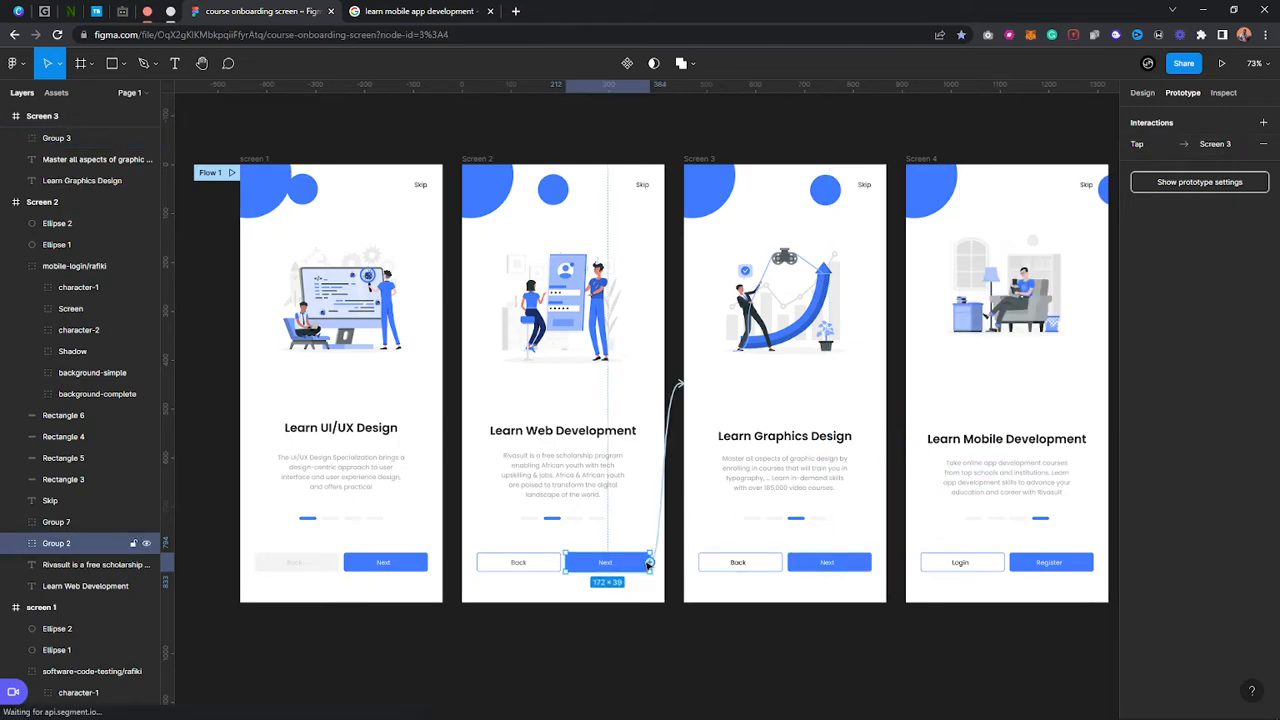
Change the Login label on Screen 4 to "Back" and the Register label to "Next"
{"action": "left_click", "coordinate": [960, 563]}
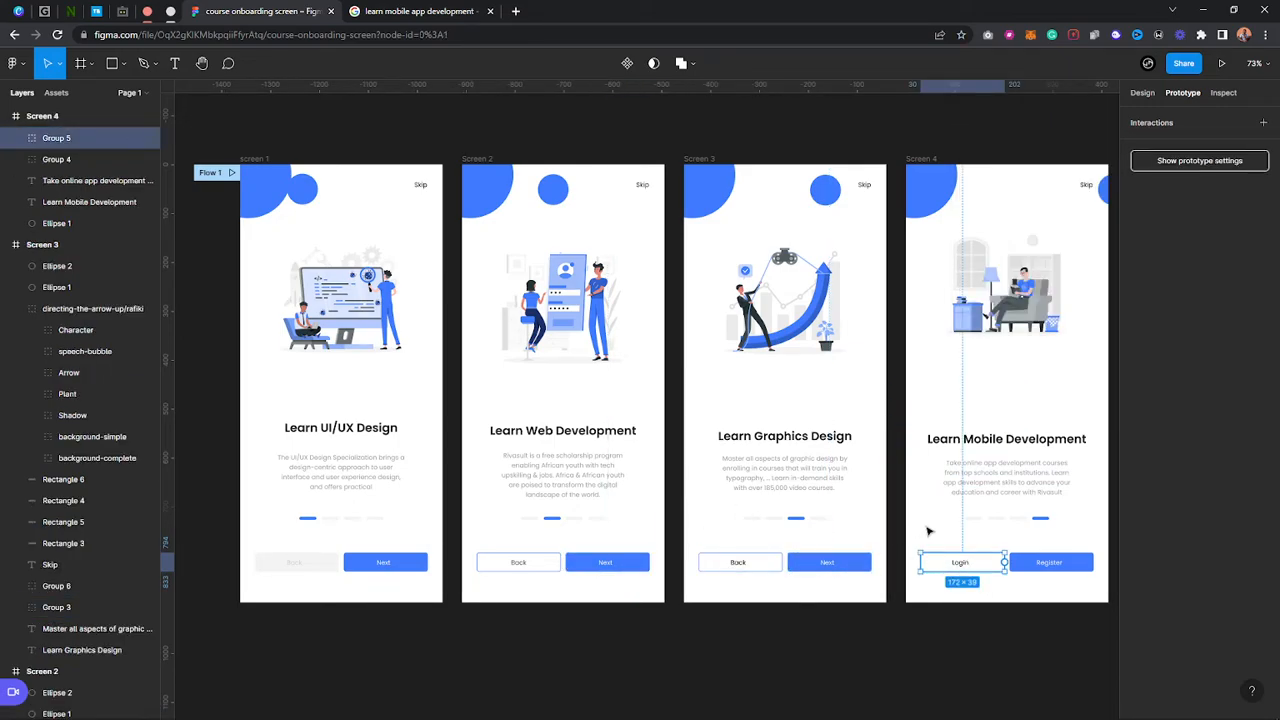
{"action": "key", "text": "Escape"}
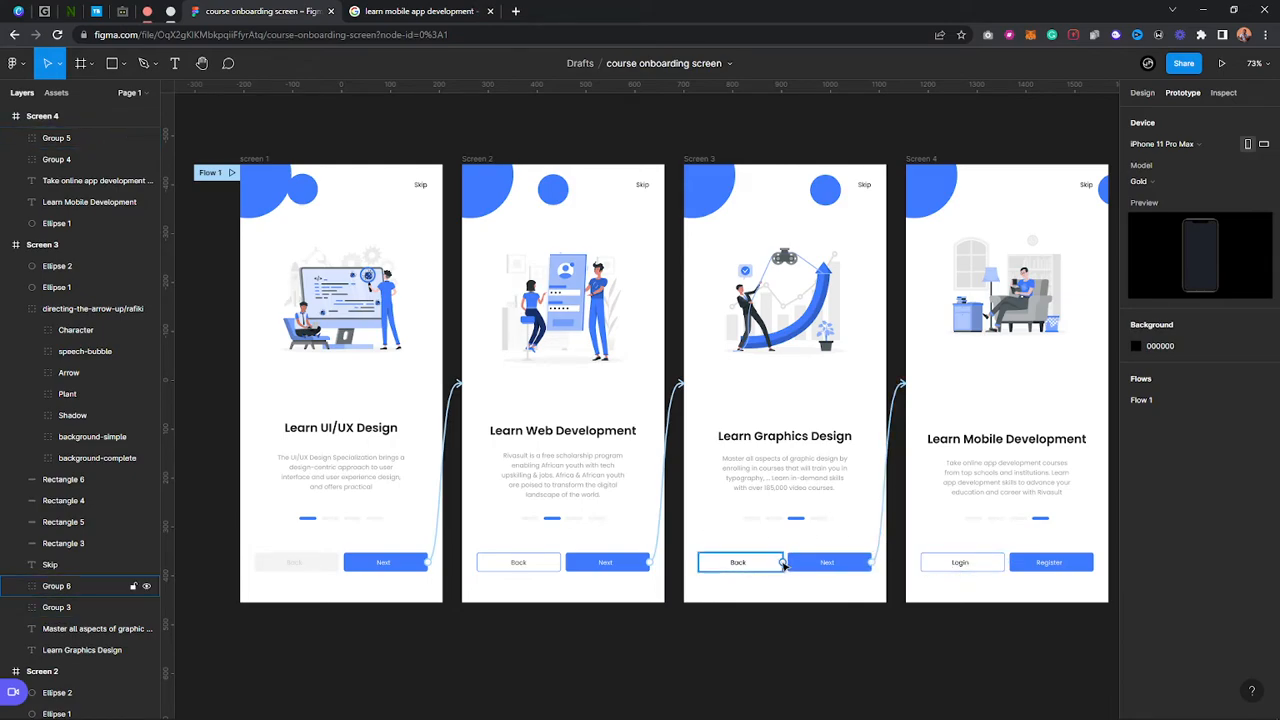
{"action": "left_click", "coordinate": [960, 565]}
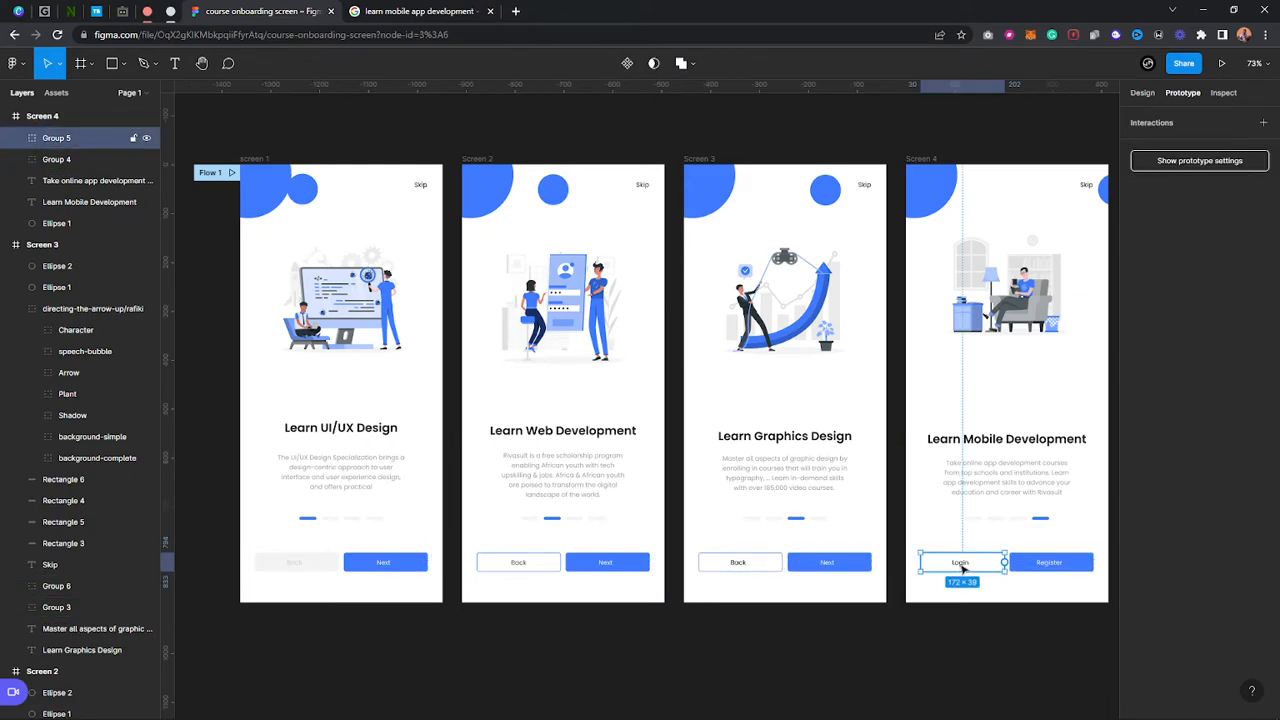
{"action": "key", "text": "t"}
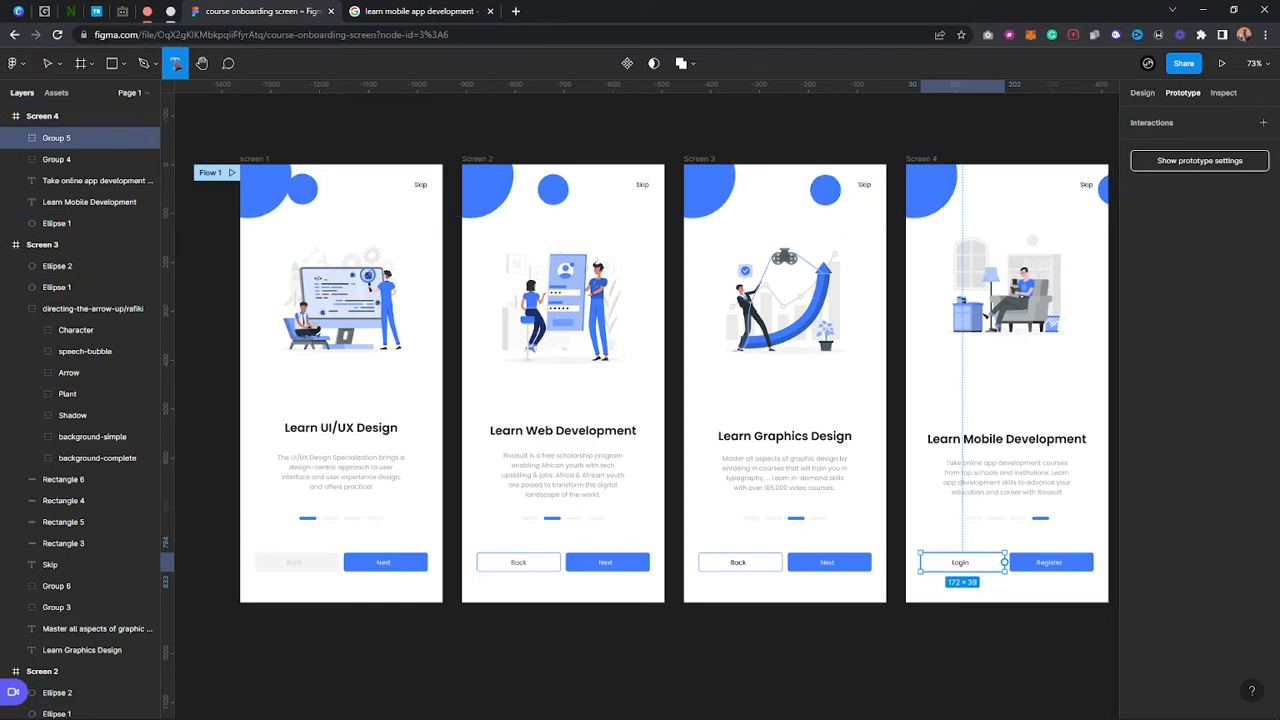
{"action": "left_click", "coordinate": [962, 563]}
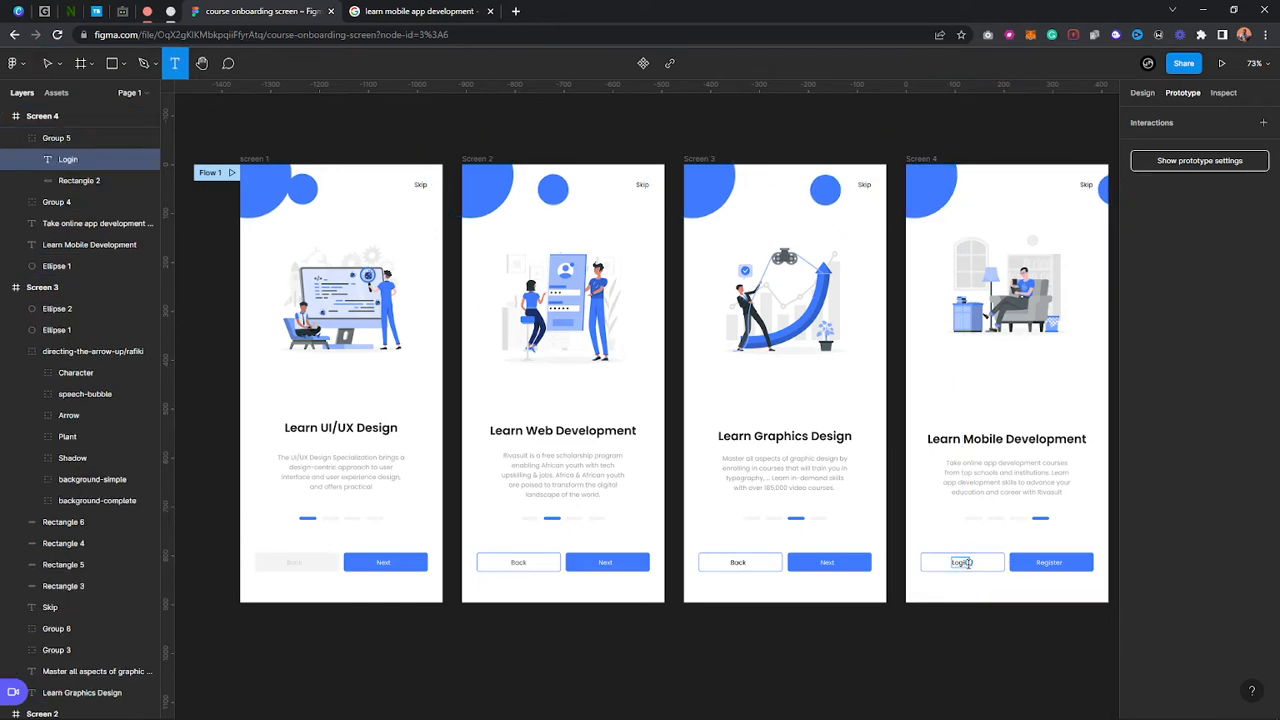
{"action": "type", "text": "Back"}
{"action": "left_click", "coordinate": [1050, 563]}
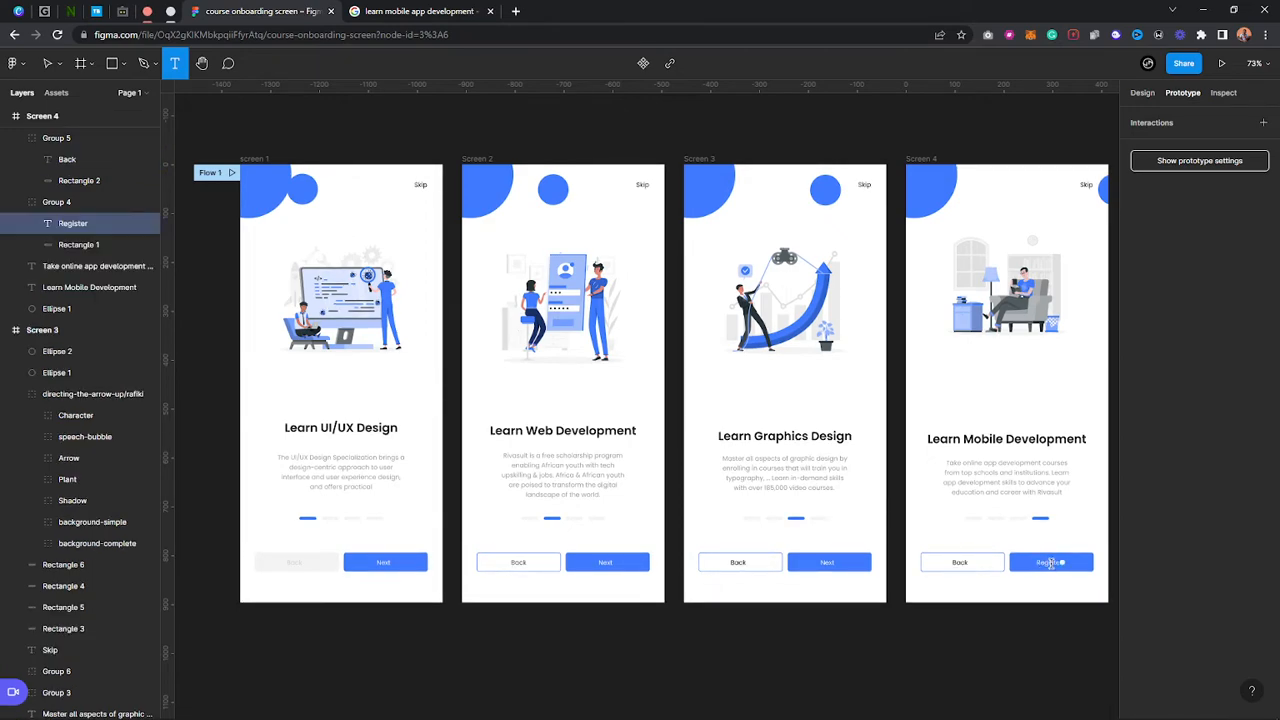
{"action": "type", "text": "Next"}
{"action": "key", "text": "Escape"}
{"action": "key", "text": "Escape"}
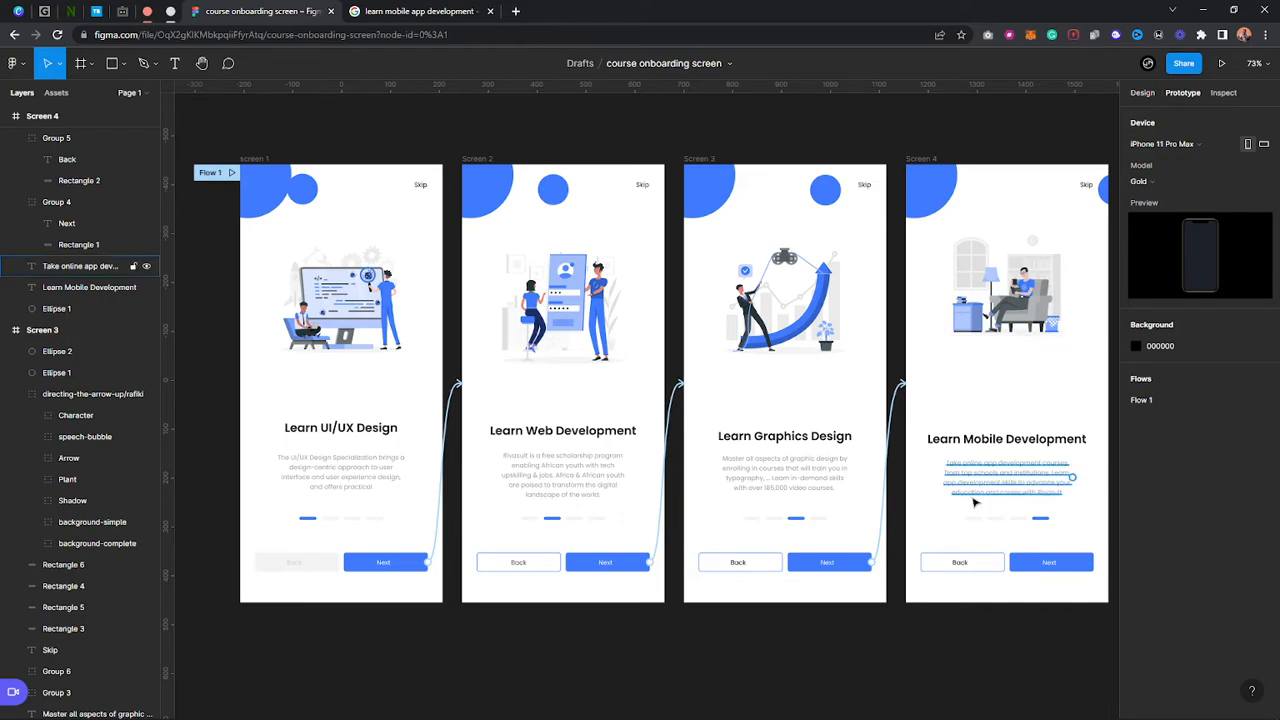
Link the Back button on Screen 4 to Screen 3 as an on-tap navigation
{"action": "left_click", "coordinate": [976, 556]}
{"action": "mouse_move", "coordinate": [1005, 562]}
{"action": "left_mouse_down"}
{"action": "mouse_move", "coordinate": [835, 528]}
{"action": "mouse_move", "coordinate": [845, 505]}
{"action": "left_mouse_up"}
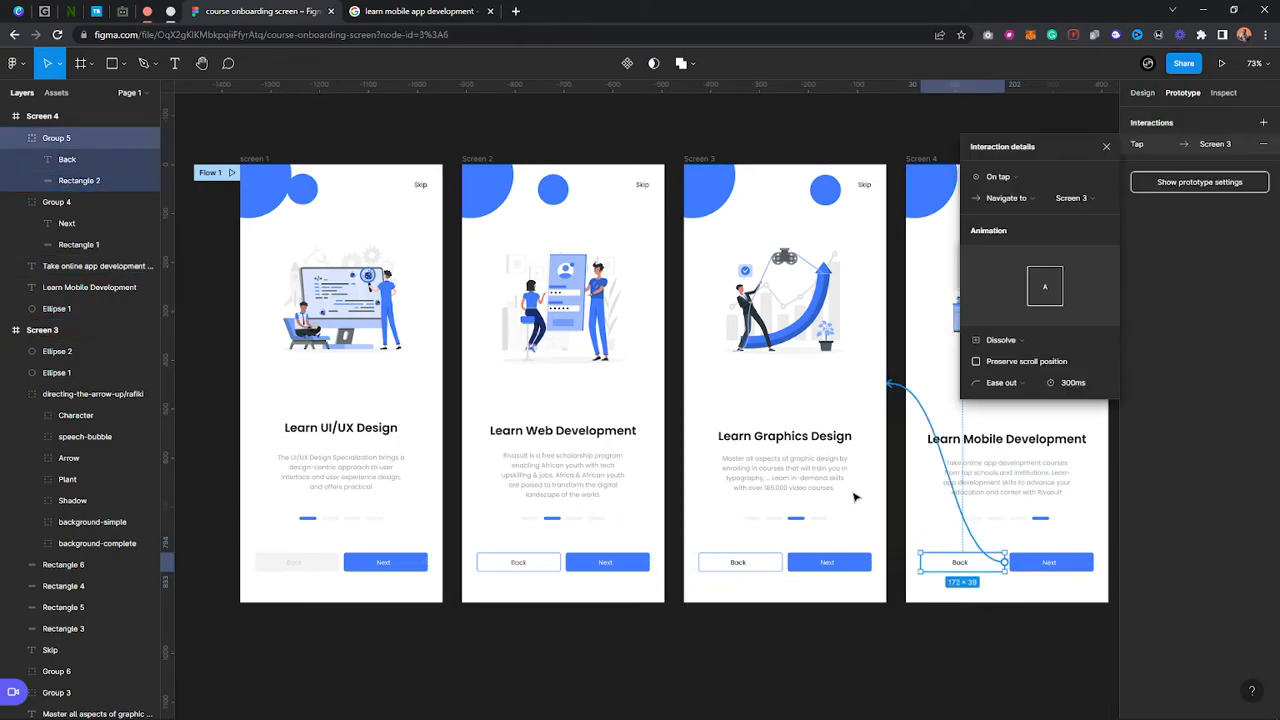
Link the Back button on Screen 3 to Screen 2 and the one on Screen 2 to Screen 1, on tap with Dissolve
{"action": "left_click", "coordinate": [714, 562]}
{"action": "left_click_drag", "start_coordinate": [783, 562], "coordinate": [643, 501]}
{"action": "left_click", "coordinate": [493, 562]}
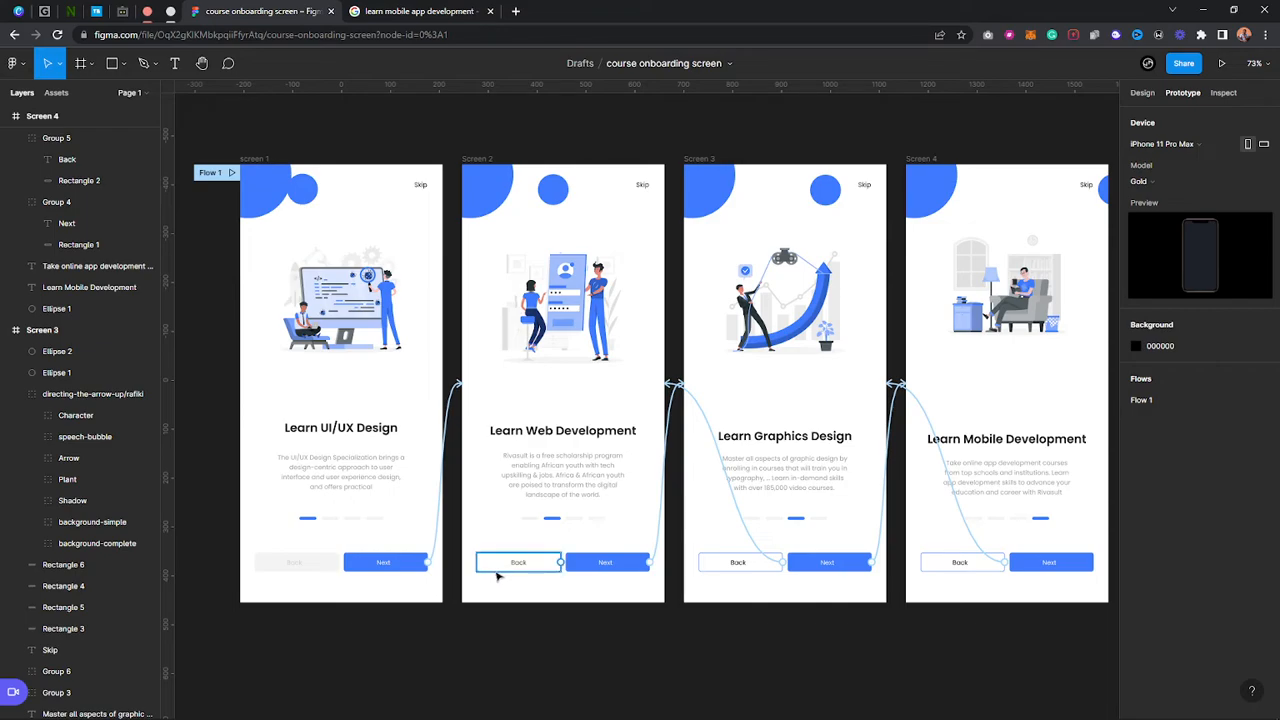
{"action": "left_click_drag", "start_coordinate": [560, 563], "coordinate": [410, 485]}
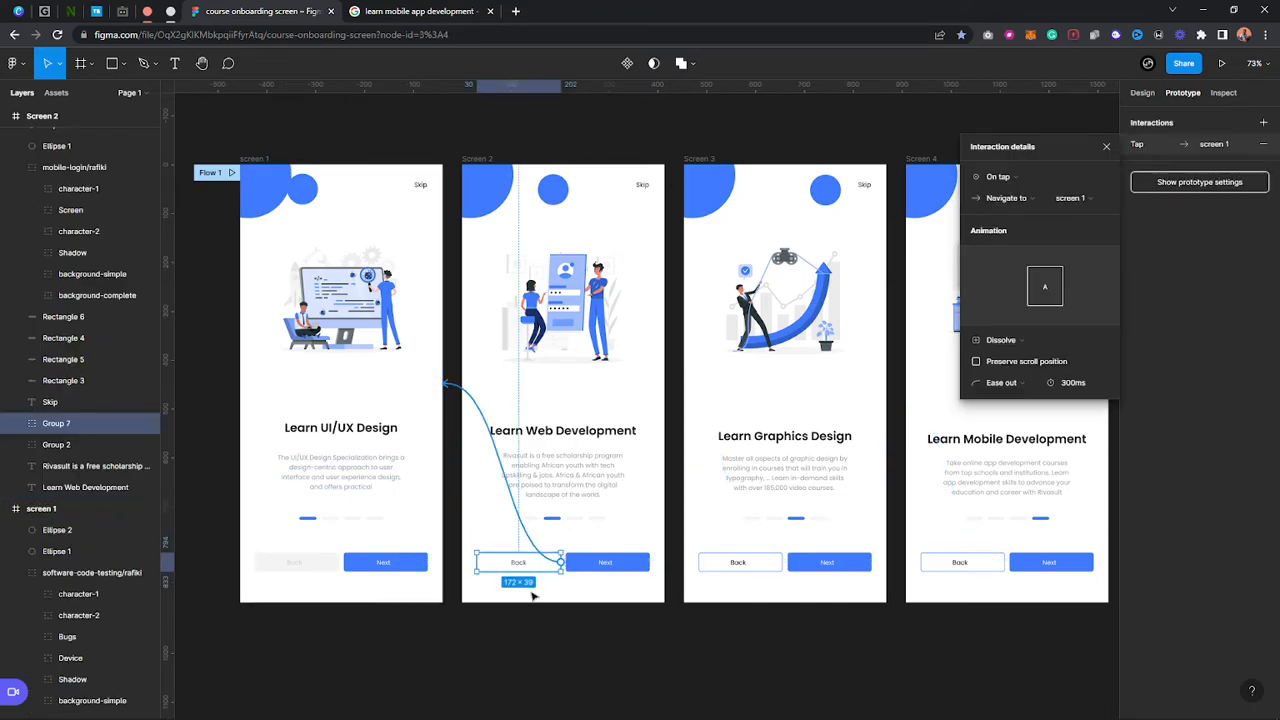
Group the Back button on Screen 2, Screen 3 and Screen 4, each in its own group
{"action": "left_click", "coordinate": [1142, 93]}
{"action": "left_click", "coordinate": [549, 606]}
{"action": "left_click", "coordinate": [492, 556]}
{"action": "key", "text": "ctrl+g"}
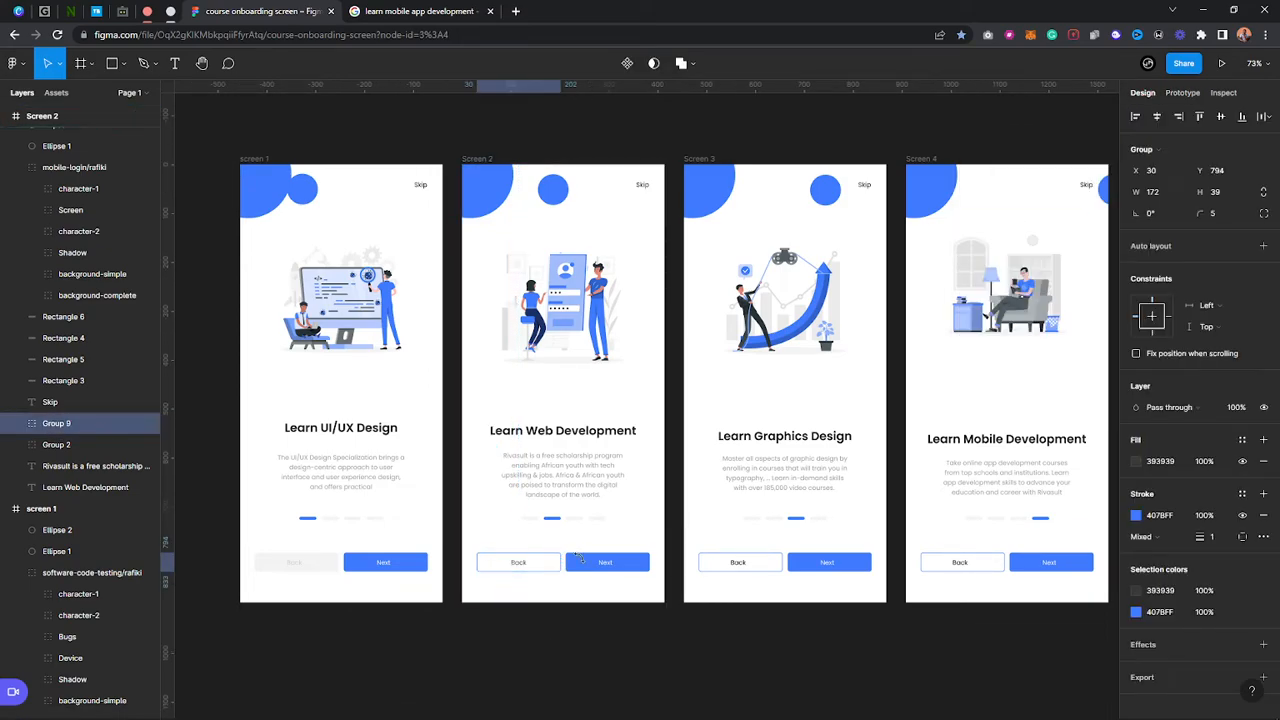
{"action": "left_click", "coordinate": [798, 591]}
{"action": "left_click", "coordinate": [727, 555]}
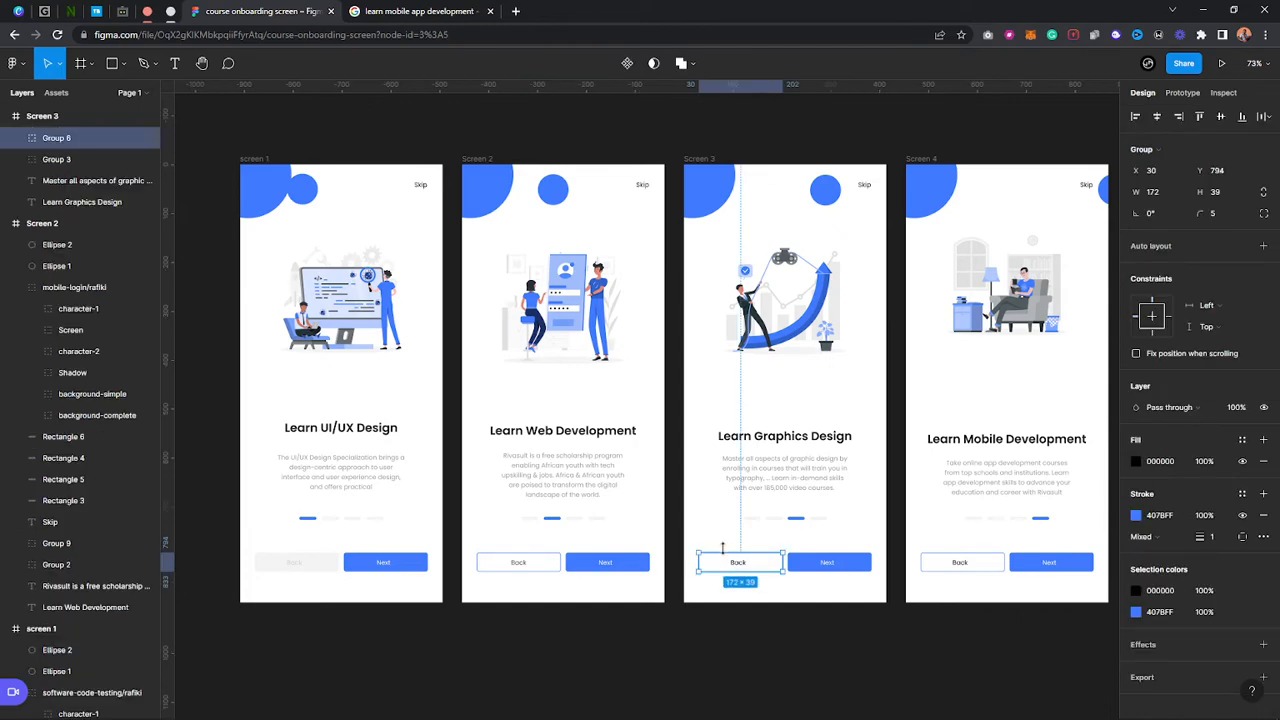
{"action": "left_click", "coordinate": [931, 551]}
{"action": "left_click", "coordinate": [946, 560]}
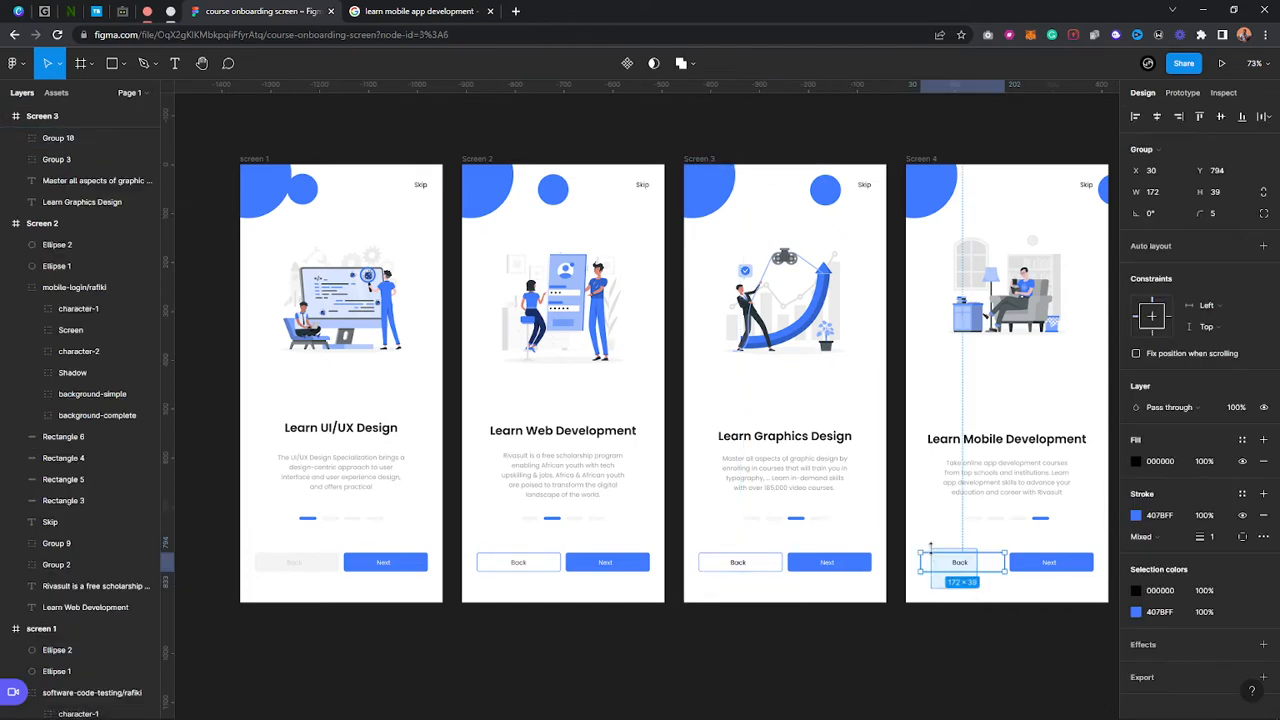
Check the prototype navigation links of the Back buttons on Screens 4, 2 and 3
{"action": "left_click", "coordinate": [1182, 92]}
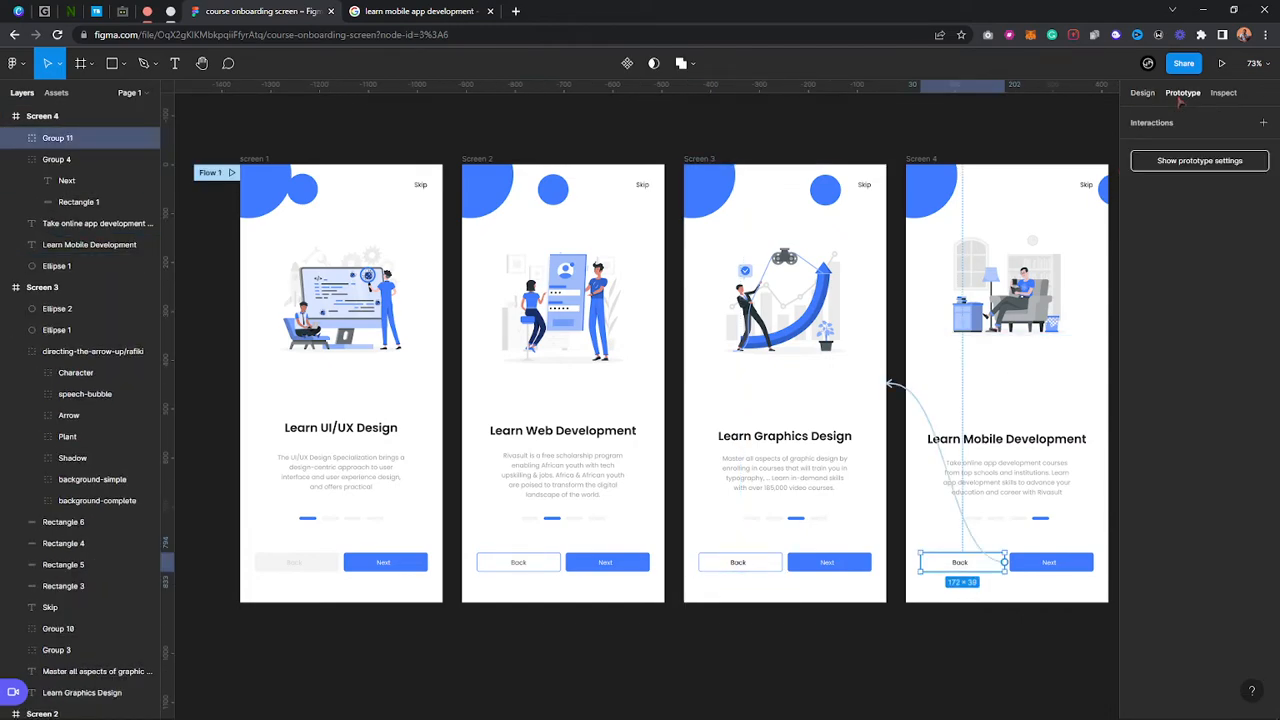
{"action": "left_click", "coordinate": [726, 566]}
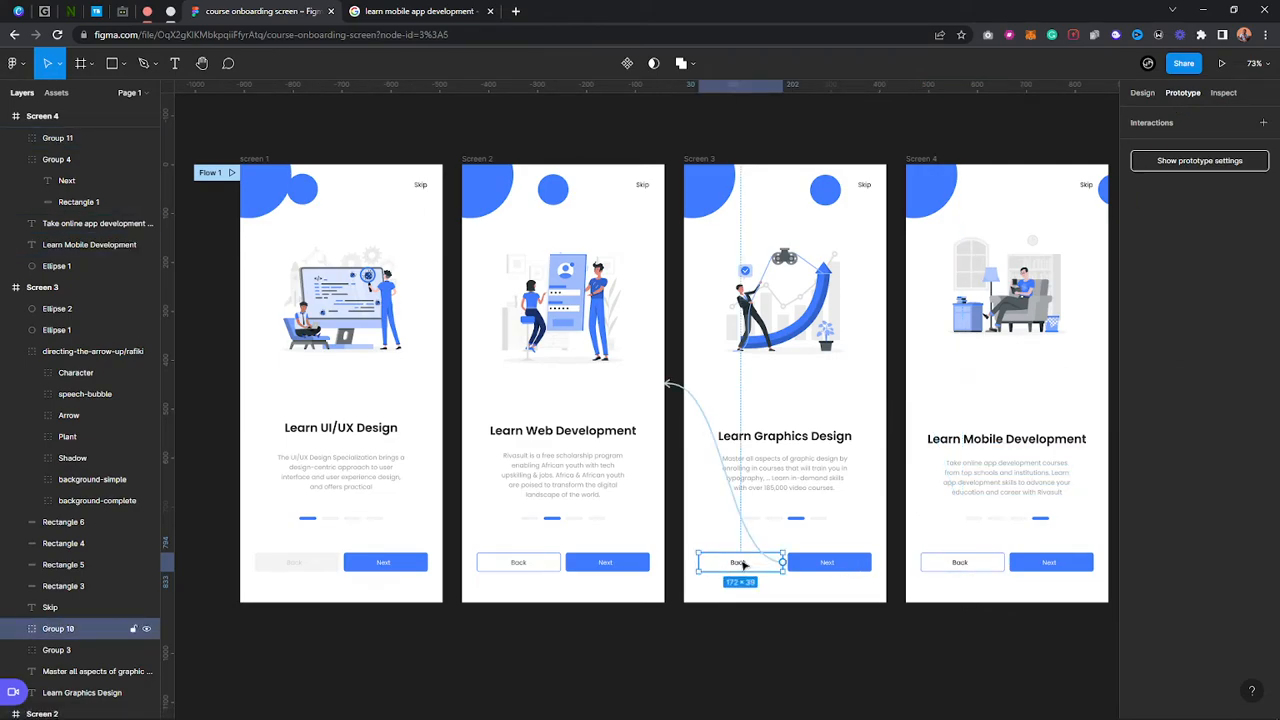
{"action": "left_click", "coordinate": [522, 566]}
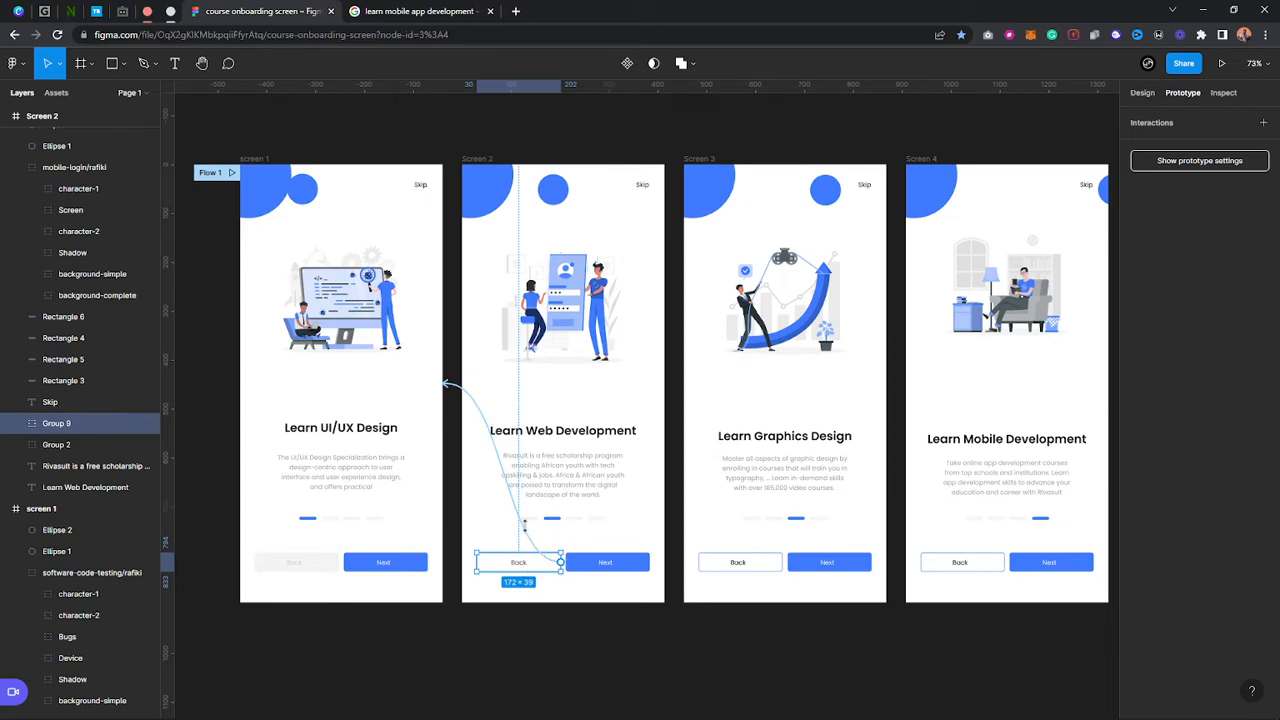
{"action": "left_click_drag", "start_coordinate": [523, 531], "coordinate": [414, 489]}
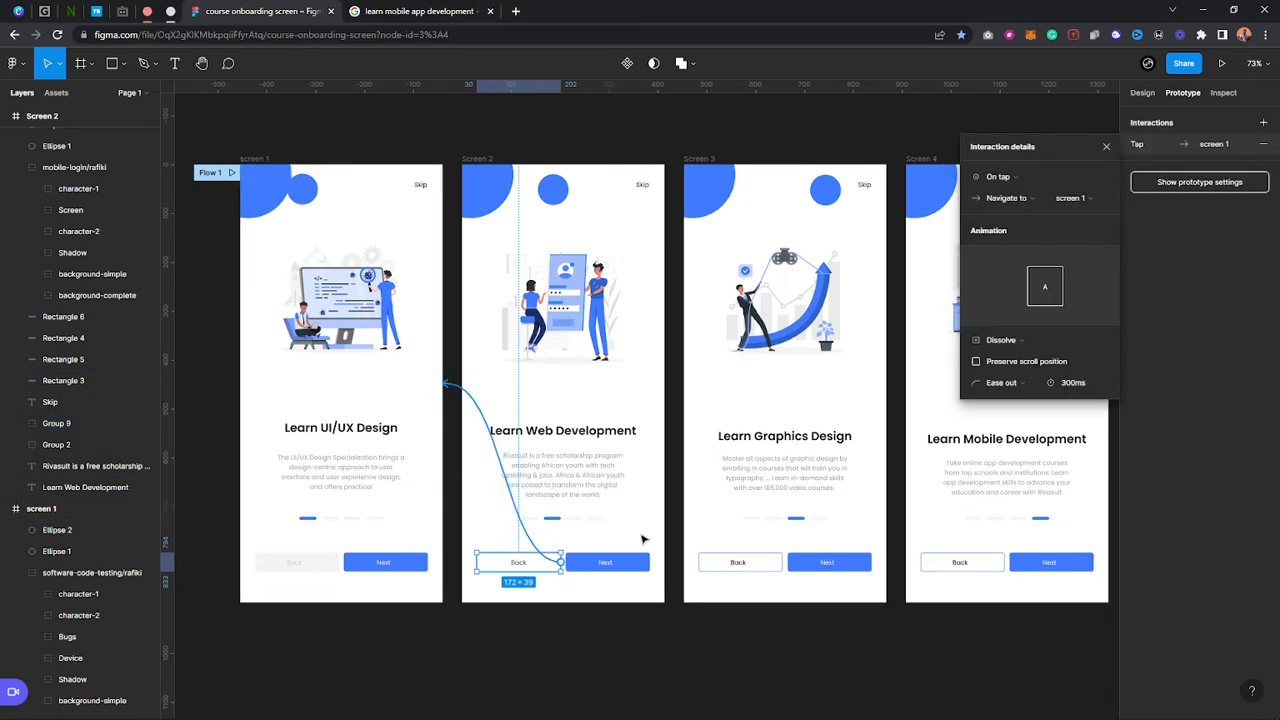
{"action": "left_click", "coordinate": [762, 566]}
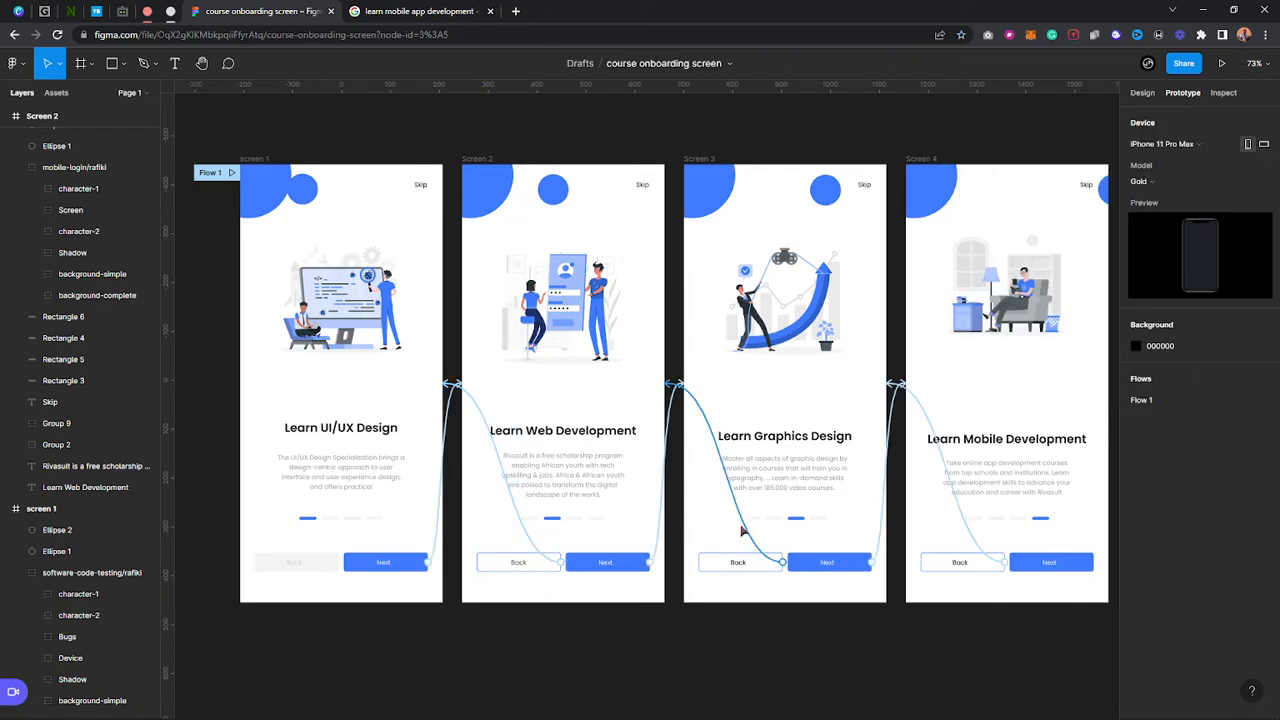
{"action": "left_click", "coordinate": [744, 553]}
{"action": "left_click_drag", "start_coordinate": [783, 565], "coordinate": [618, 463]}
Set the trigger of the link from Screen 4's Back button to Screen 3 to On tap
{"action": "left_click", "coordinate": [985, 567]}
{"action": "left_click_drag", "start_coordinate": [997, 564], "coordinate": [806, 477]}
{"action": "left_click", "coordinate": [1263, 165]}
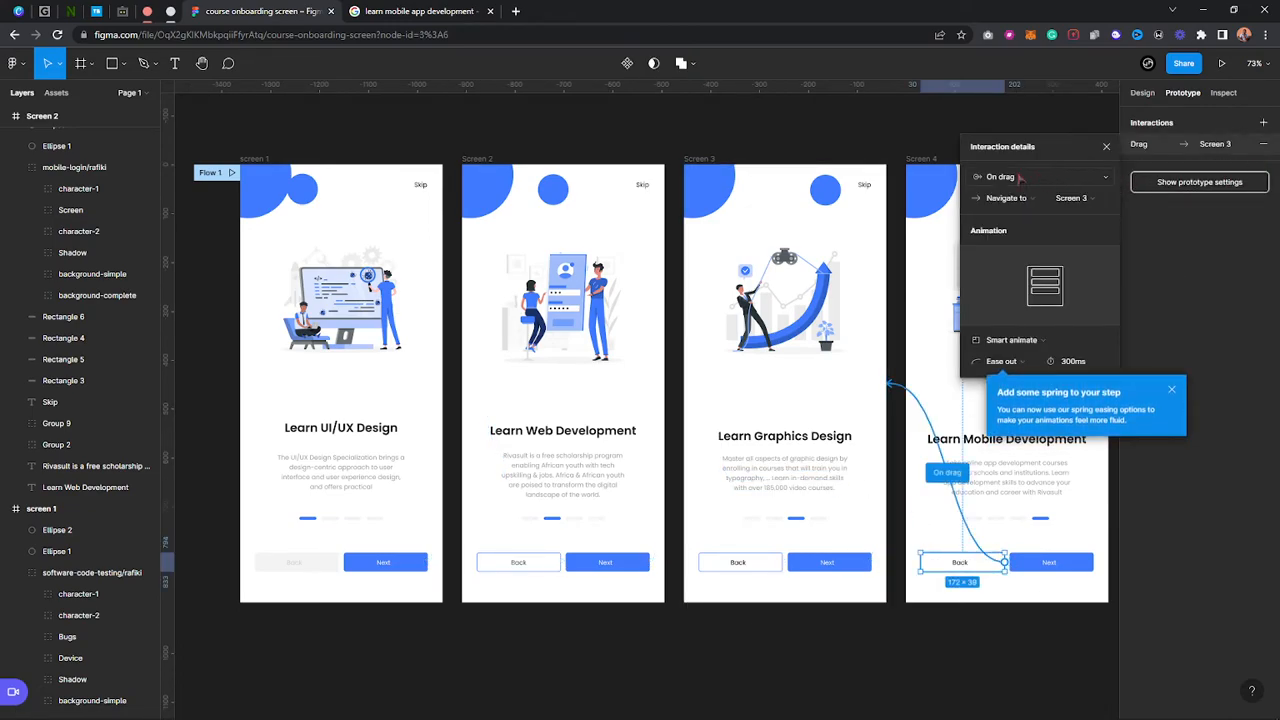
{"action": "left_click", "coordinate": [1005, 176]}
{"action": "left_click", "coordinate": [1005, 157]}
{"action": "left_click", "coordinate": [1106, 147]}
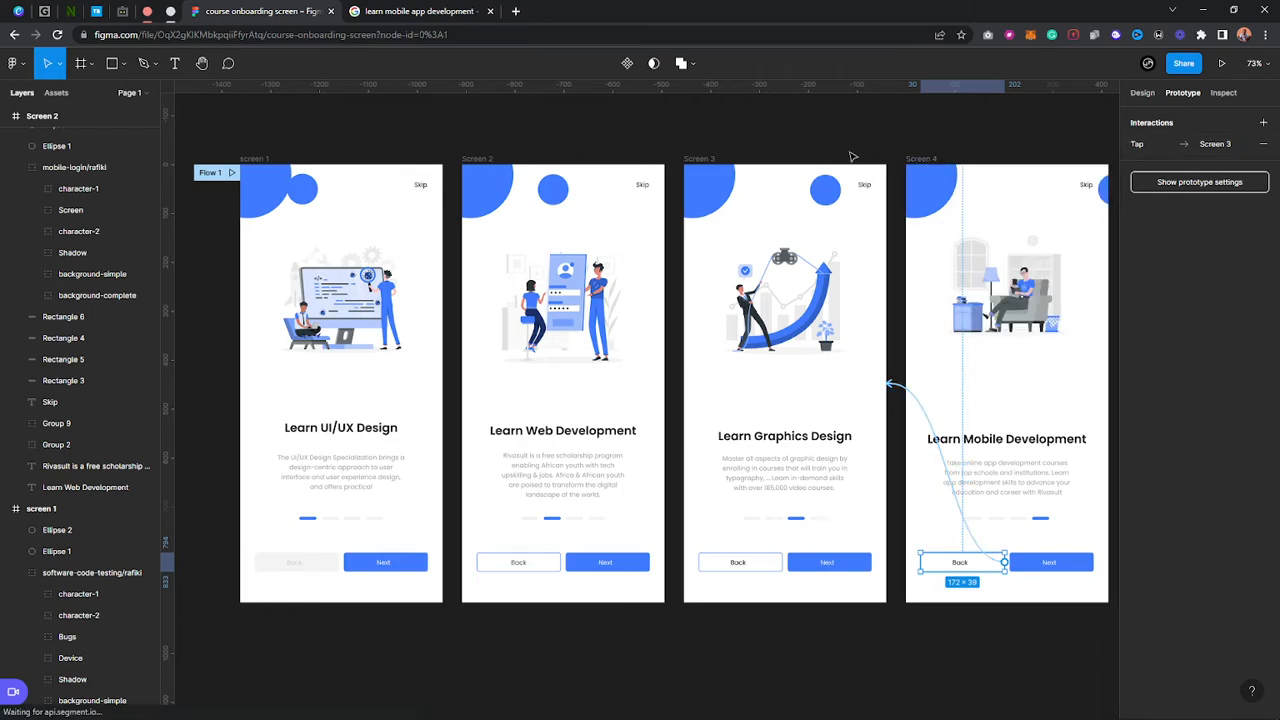
{"action": "key", "text": "Escape"}
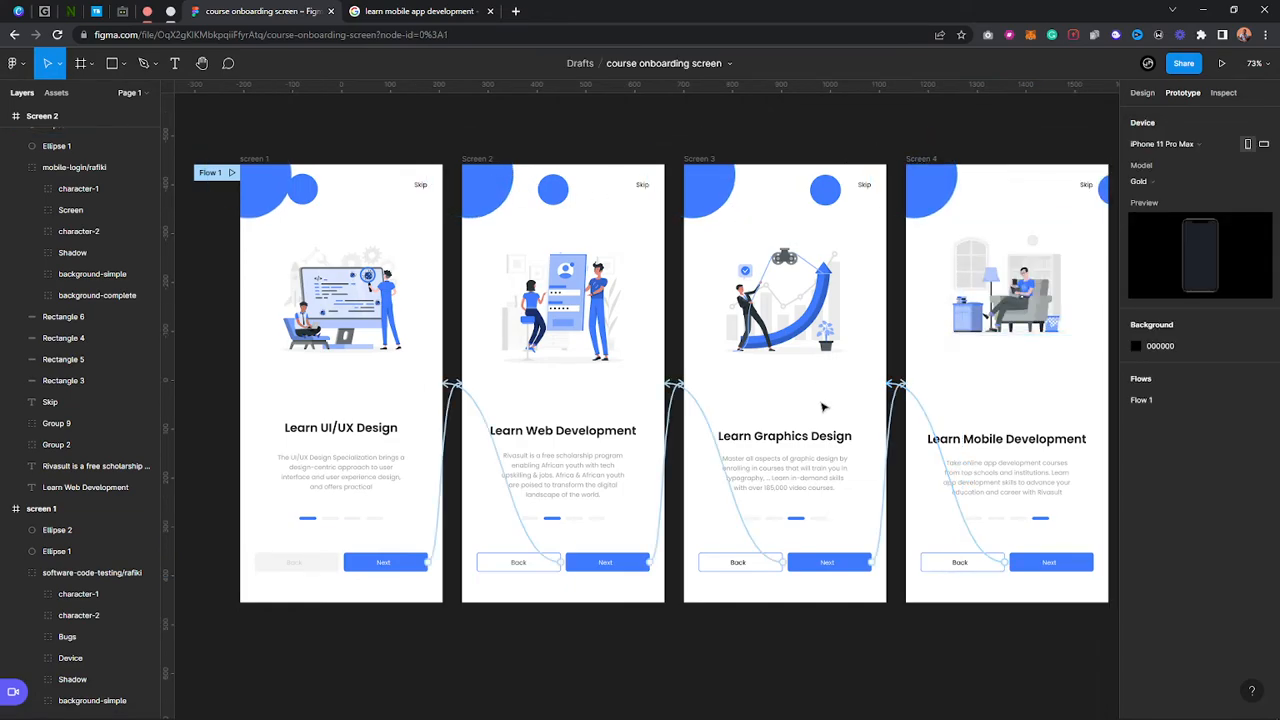
Examine the decorative circles on Screen 1 and the small circle on Screen 2
{"action": "left_click", "coordinate": [298, 200]}
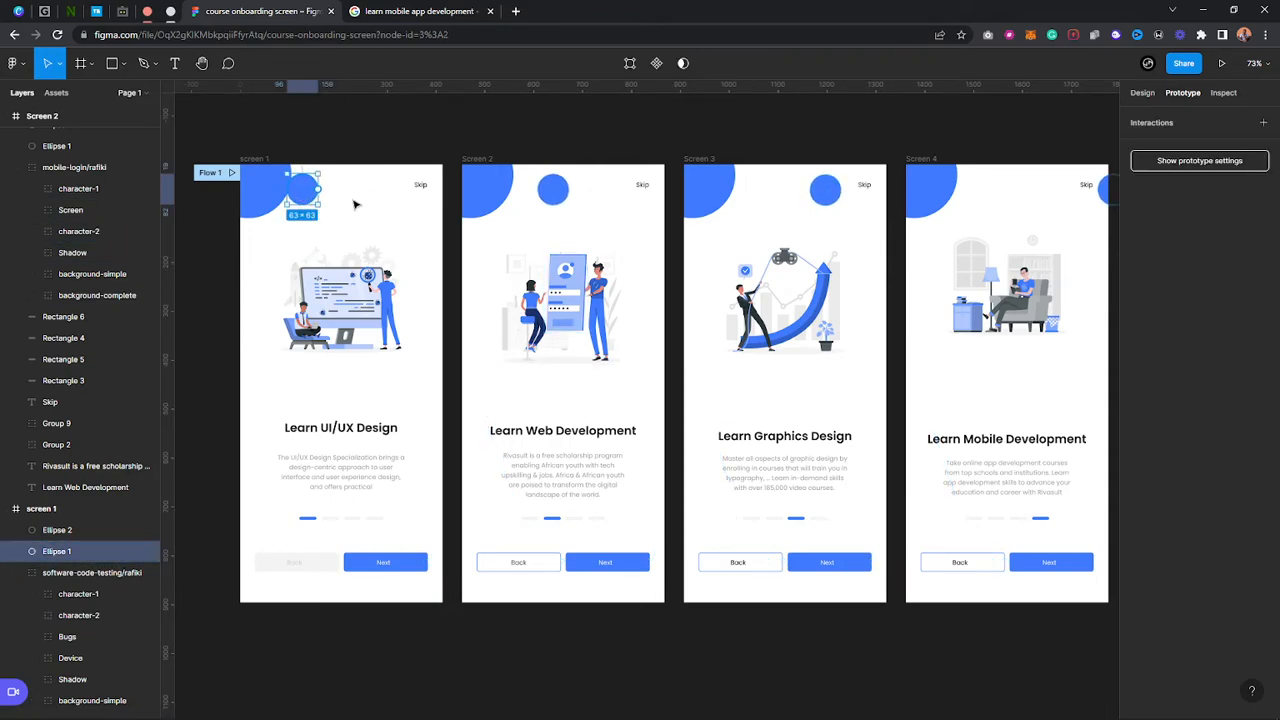
{"action": "left_click", "coordinate": [338, 216]}
{"action": "left_click", "coordinate": [300, 192]}
{"action": "left_click", "coordinate": [257, 180], "text": "shift"}
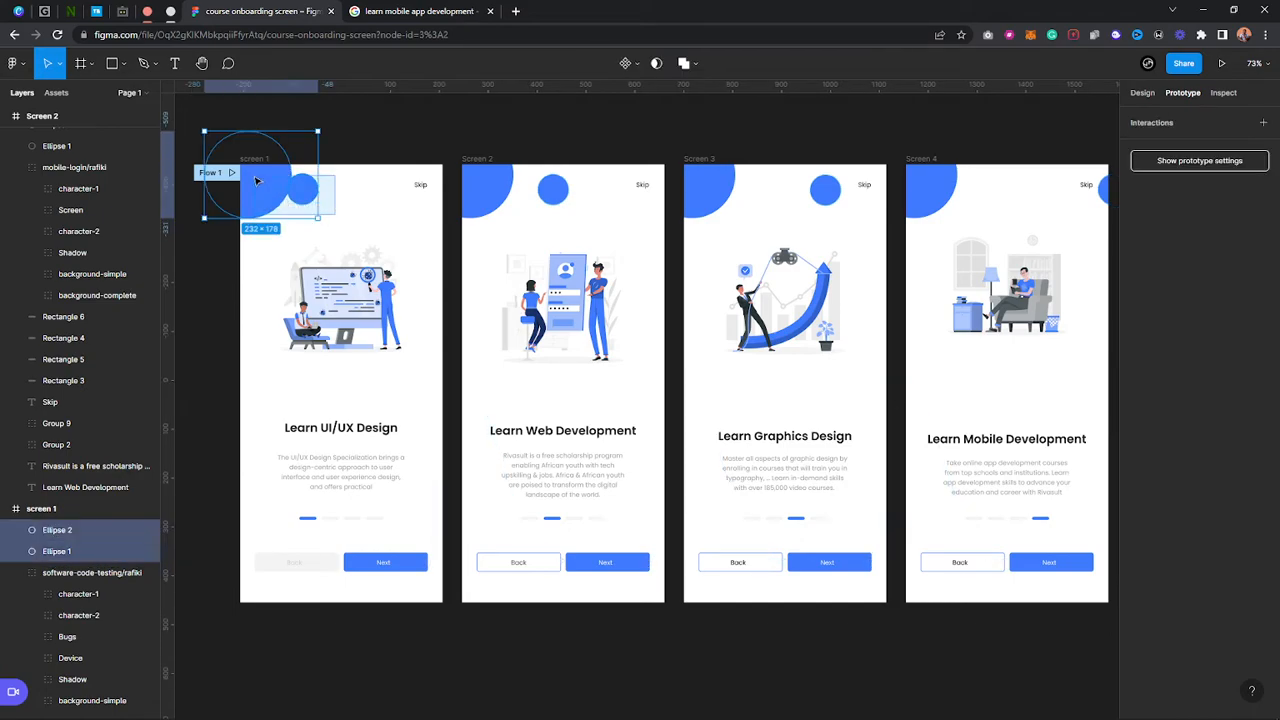
{"action": "left_click", "coordinate": [349, 195]}
{"action": "left_click", "coordinate": [308, 196]}
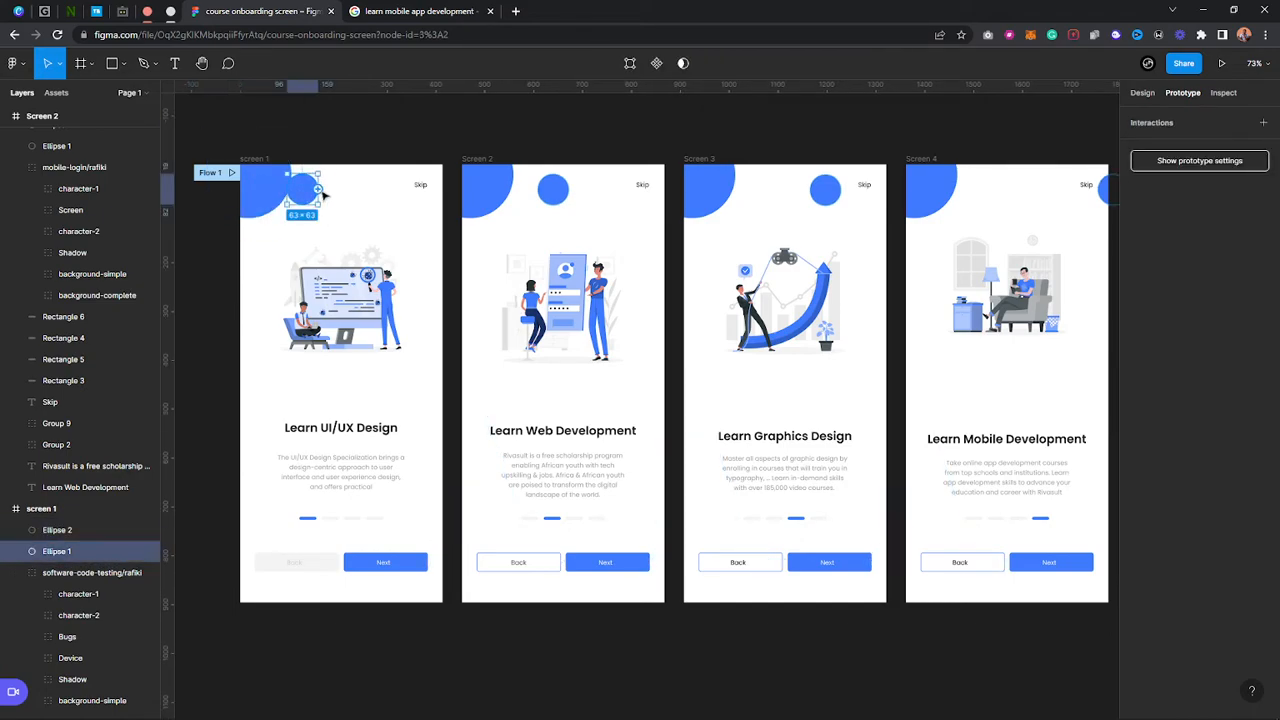
{"action": "mouse_move", "coordinate": [318, 189]}
{"action": "left_mouse_down"}
{"action": "mouse_move", "coordinate": [531, 194]}
{"action": "mouse_move", "coordinate": [307, 199]}
{"action": "left_mouse_up"}
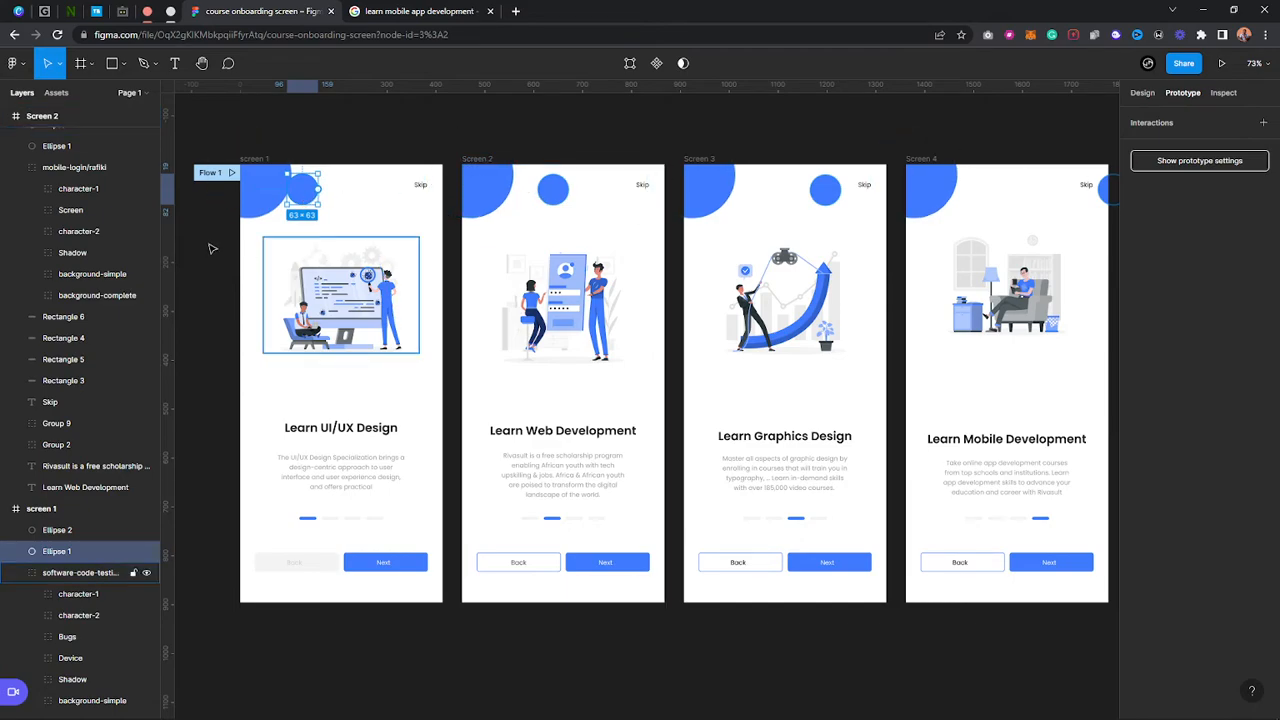
{"action": "left_click", "coordinate": [551, 192]}
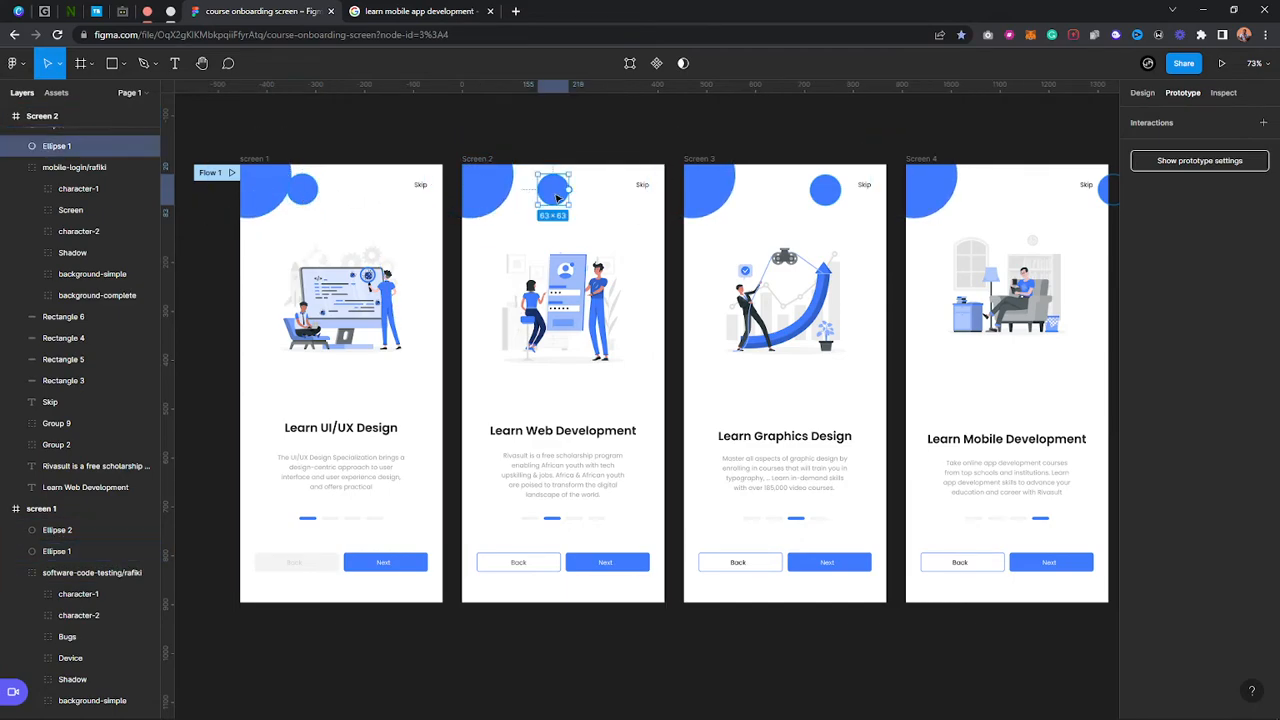
{"action": "left_click", "coordinate": [516, 152]}
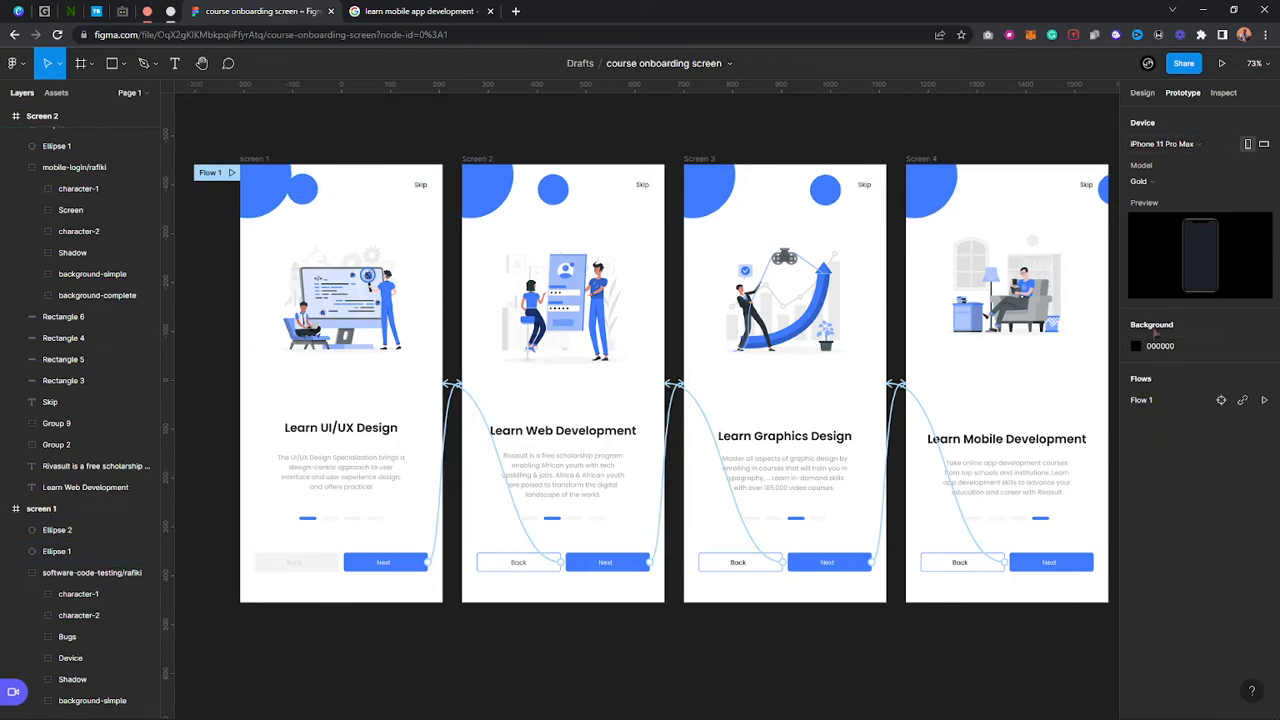
Launch the prototype presentation of the onboarding flow in its own browser tab
{"action": "left_click", "coordinate": [1221, 64]}
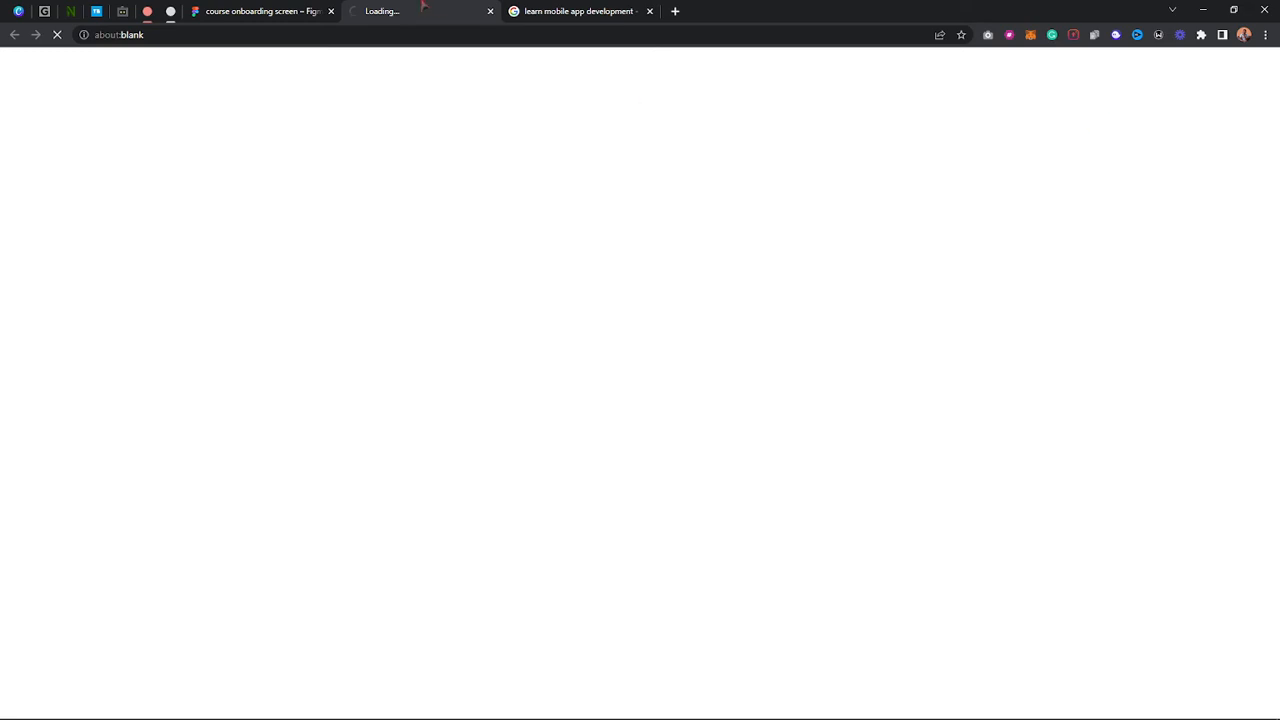
{"action": "left_click", "coordinate": [308, 8]}
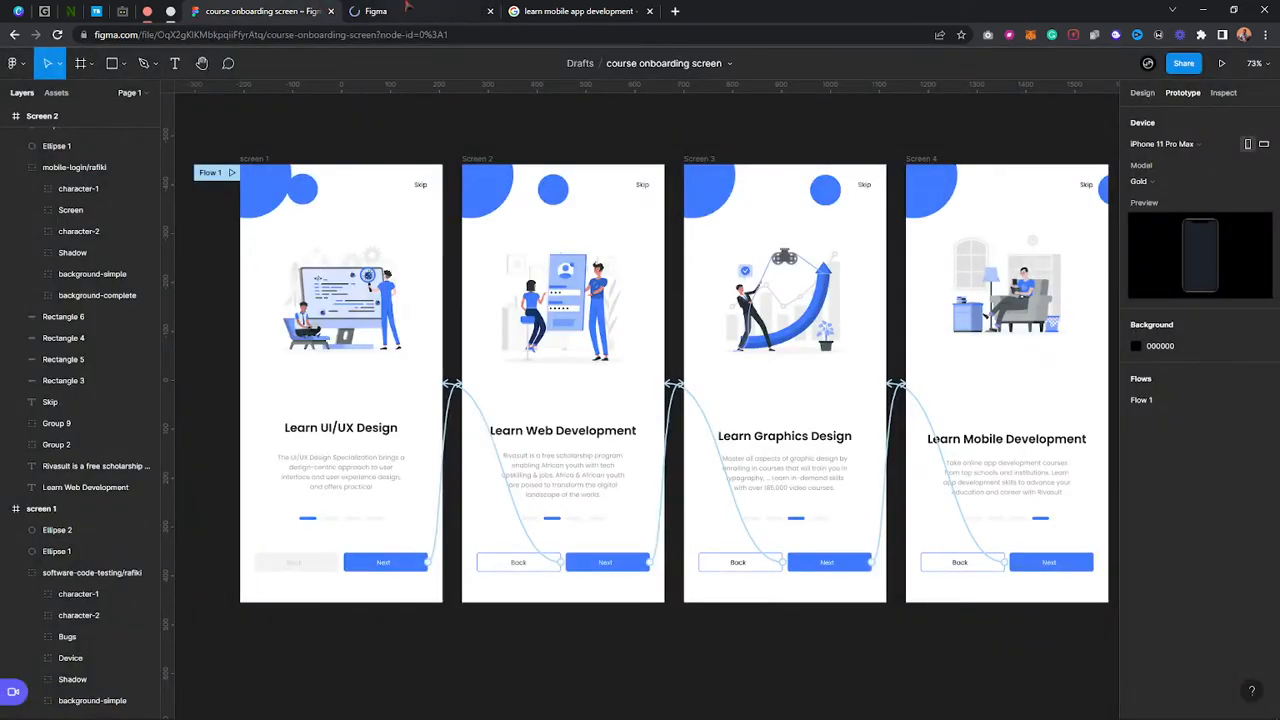
{"action": "left_click", "coordinate": [406, 8]}
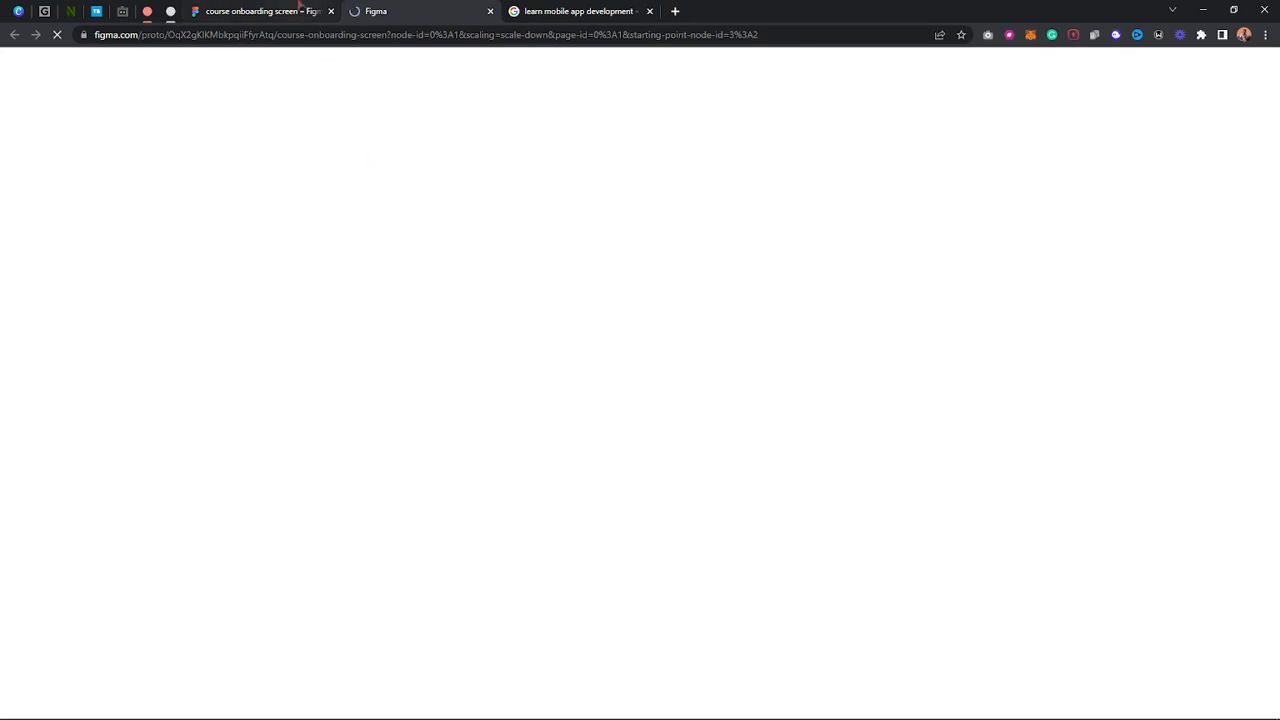
{"action": "left_click", "coordinate": [300, 10]}
{"action": "left_click", "coordinate": [408, 8]}
{"action": "key", "text": "ctrl+shift+Tab"}
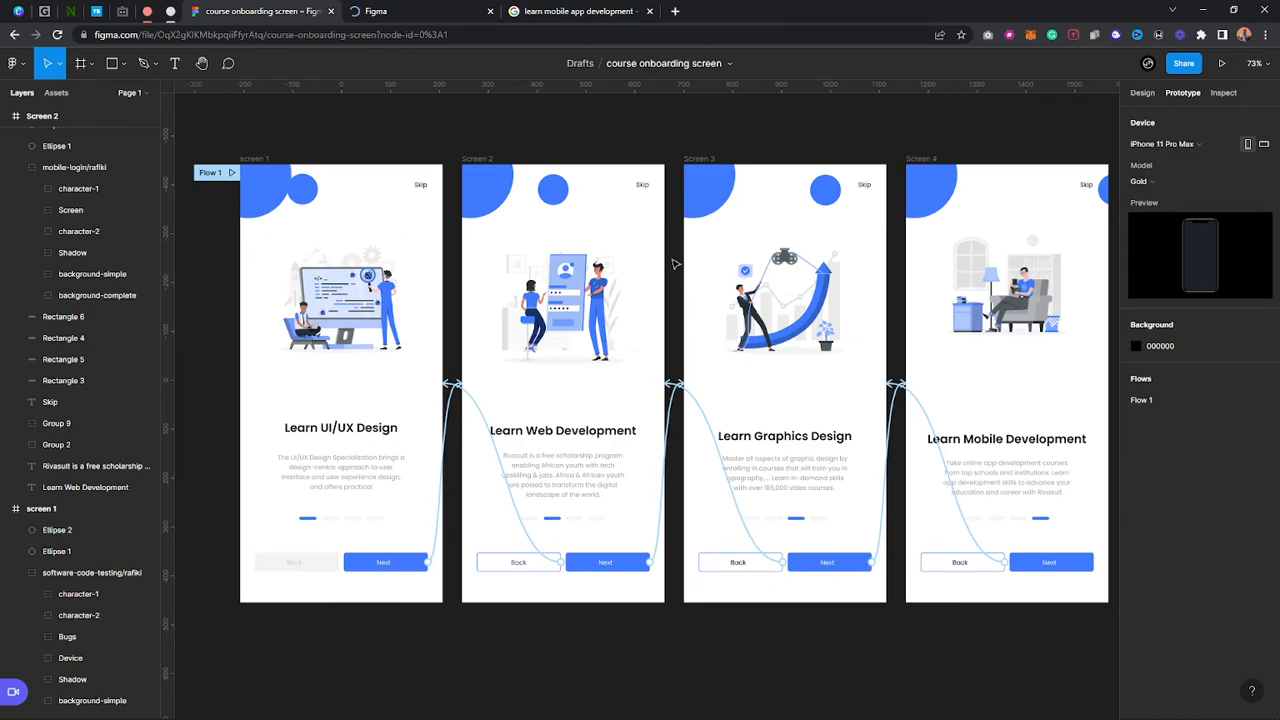
{"action": "left_click", "coordinate": [455, 10]}
{"action": "left_click", "coordinate": [249, 8]}
{"action": "left_click", "coordinate": [1140, 95]}
{"action": "left_click", "coordinate": [440, 12]}
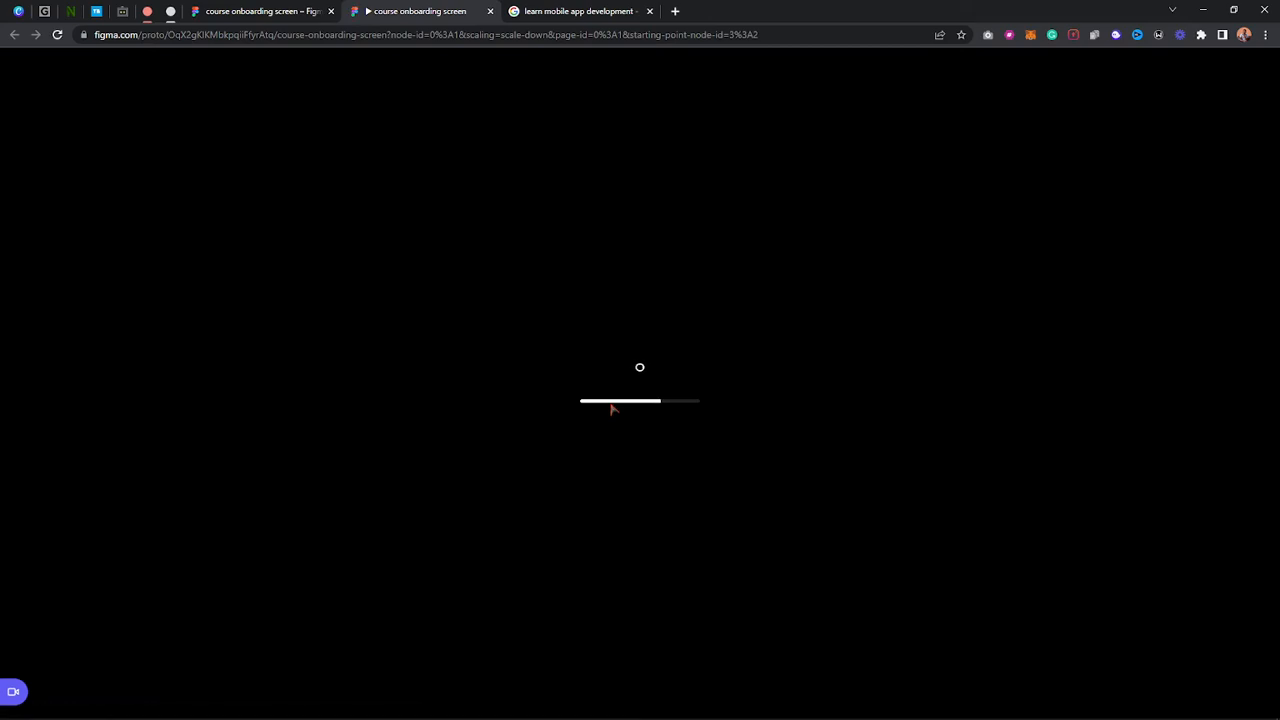
{"action": "left_click", "coordinate": [293, 8]}
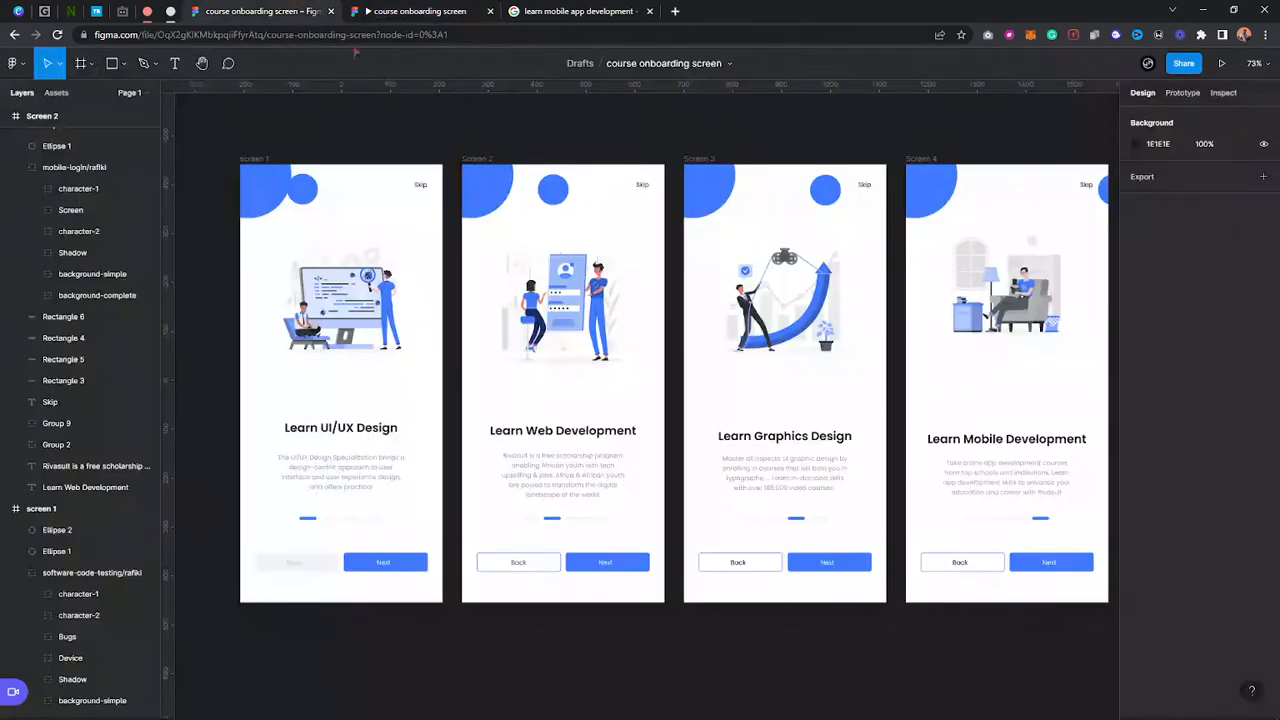
{"action": "left_click", "coordinate": [310, 195]}
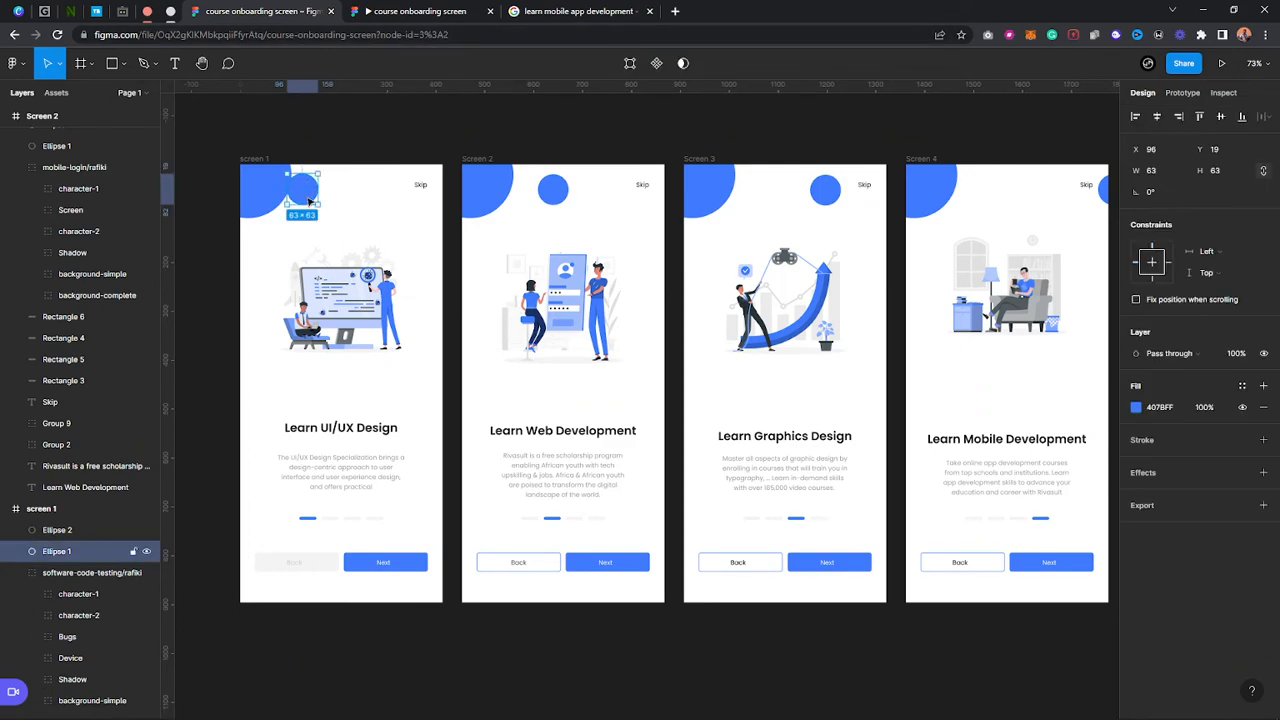
{"action": "left_click", "coordinate": [405, 11]}
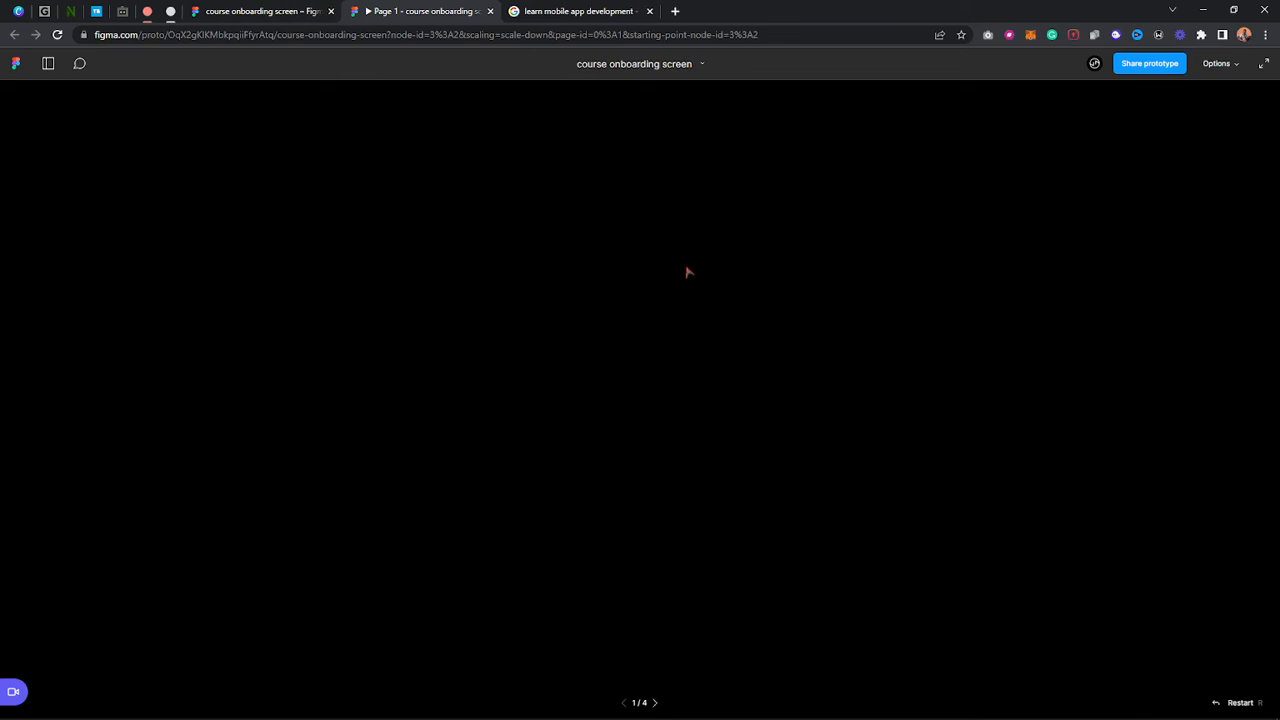
{"action": "left_click", "coordinate": [285, 21]}
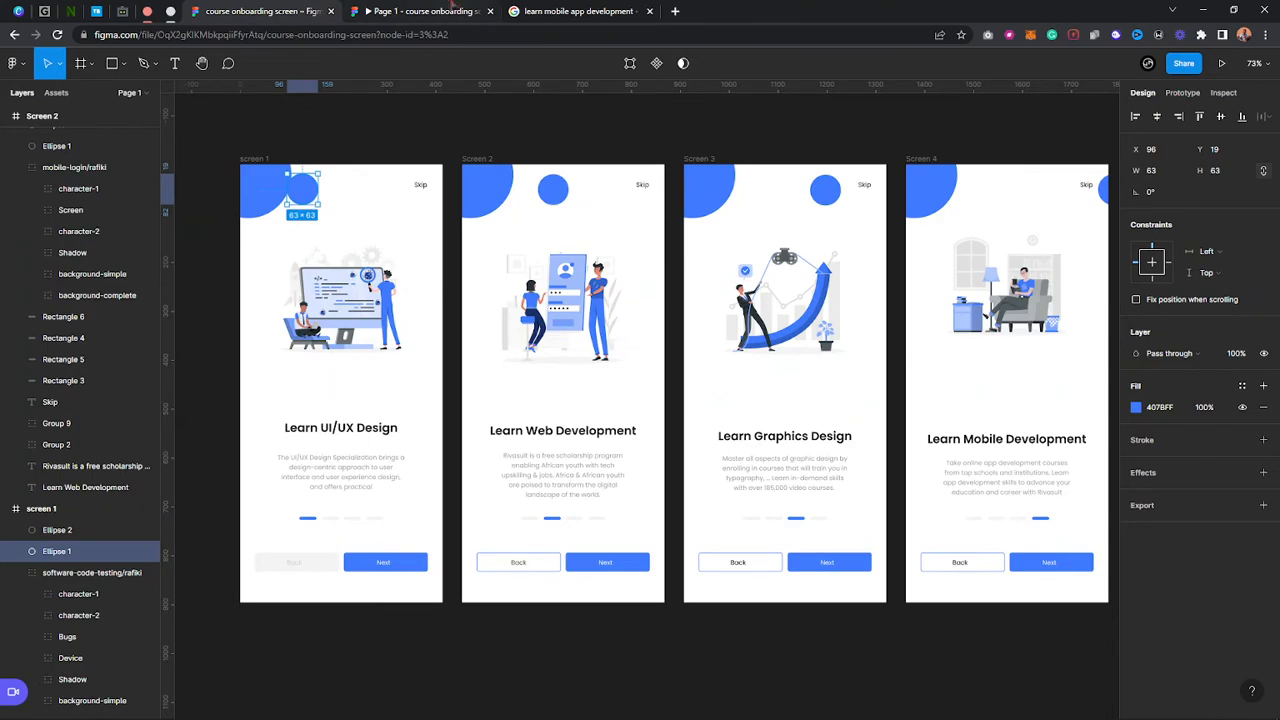
{"action": "left_click", "coordinate": [450, 8]}
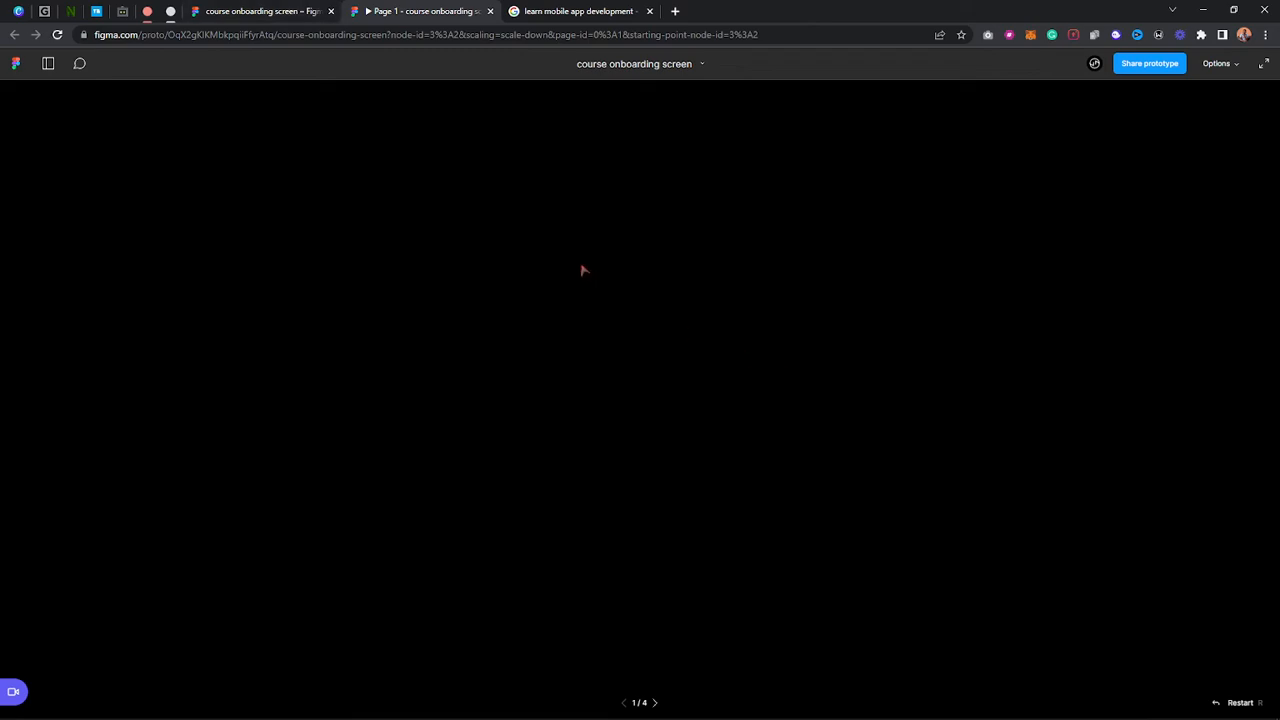
{"action": "left_click", "coordinate": [240, 12]}
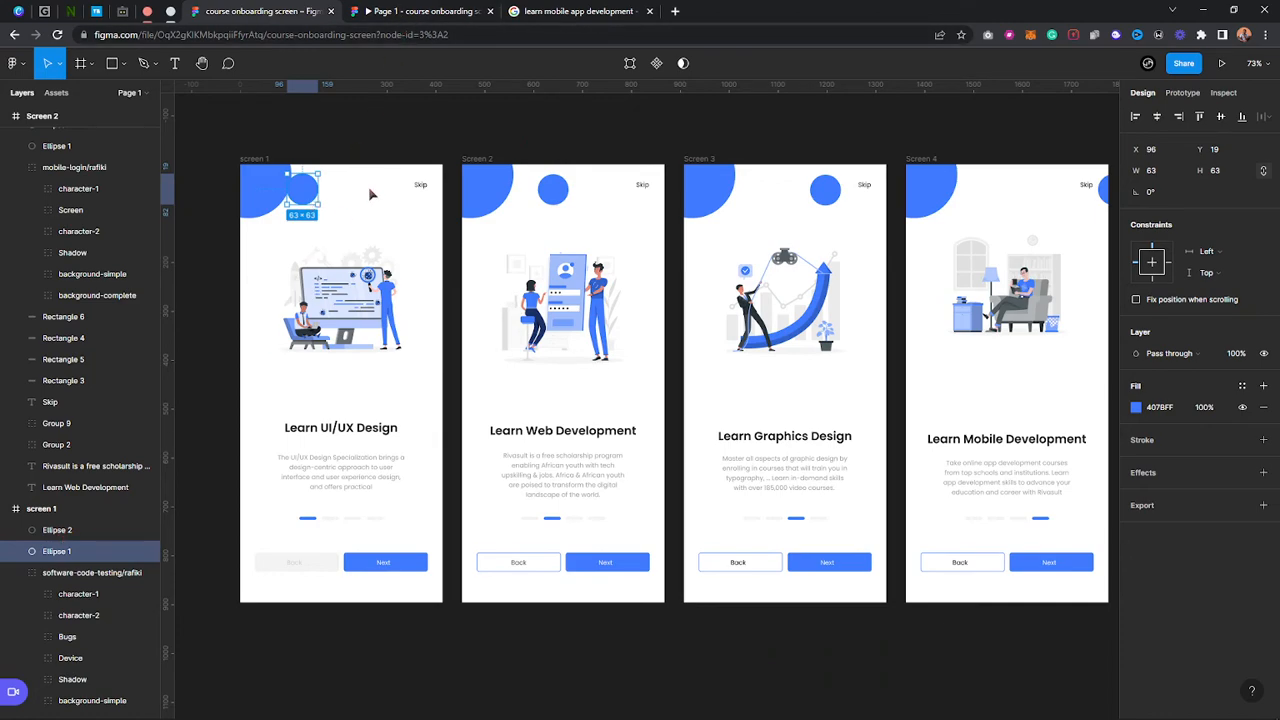
Play the prototype from Screen 1 through Screen 4 using the Next buttons, and return to the design file
{"action": "left_click", "coordinate": [450, 8]}
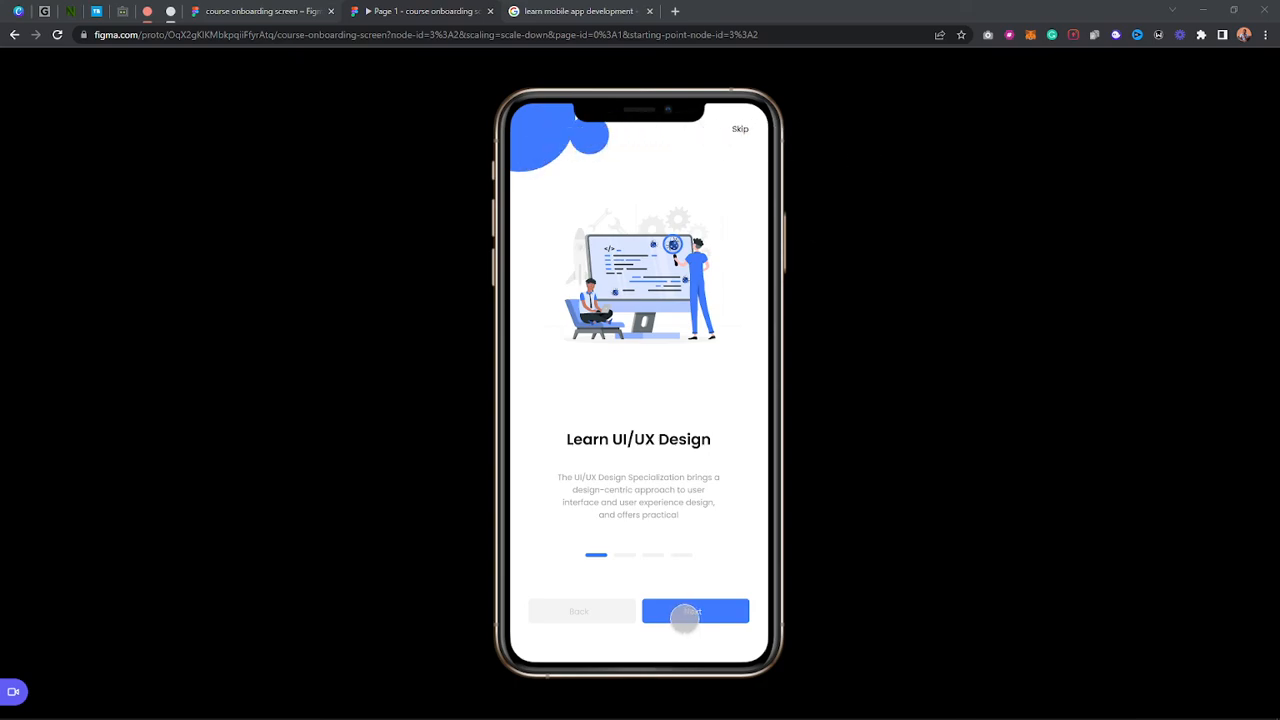
{"action": "left_click", "coordinate": [686, 611]}
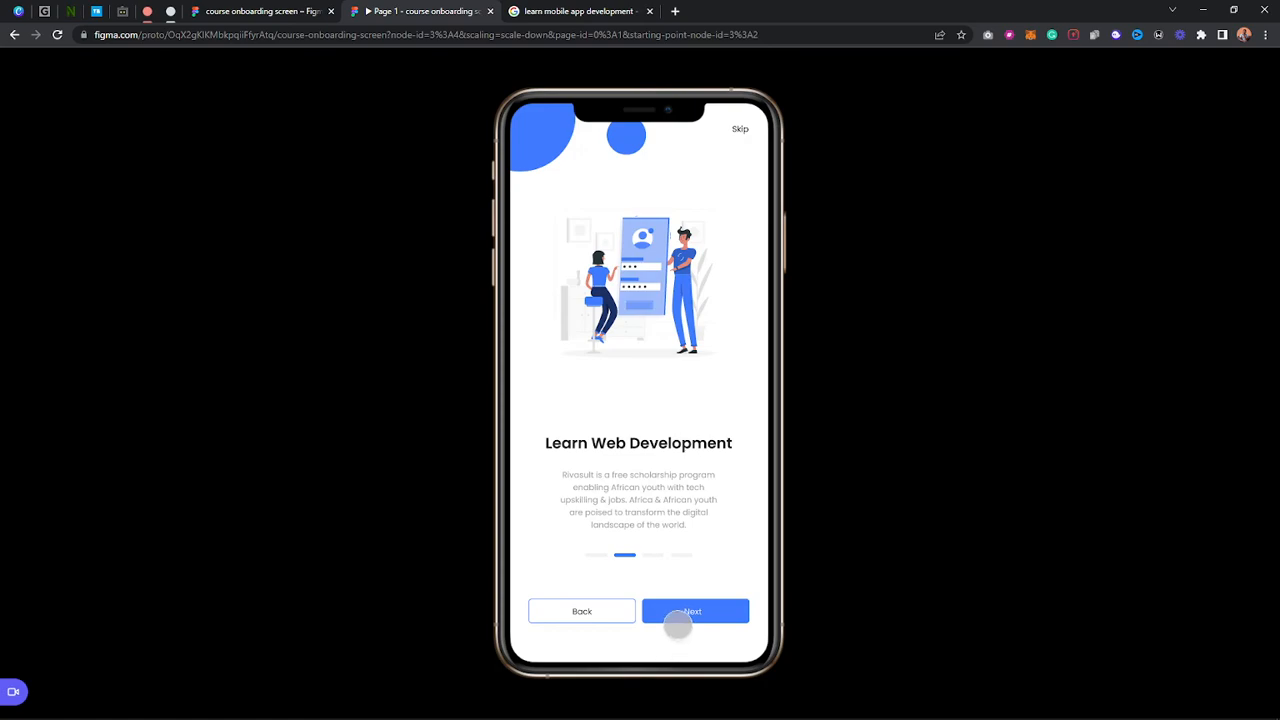
{"action": "left_click", "coordinate": [692, 613]}
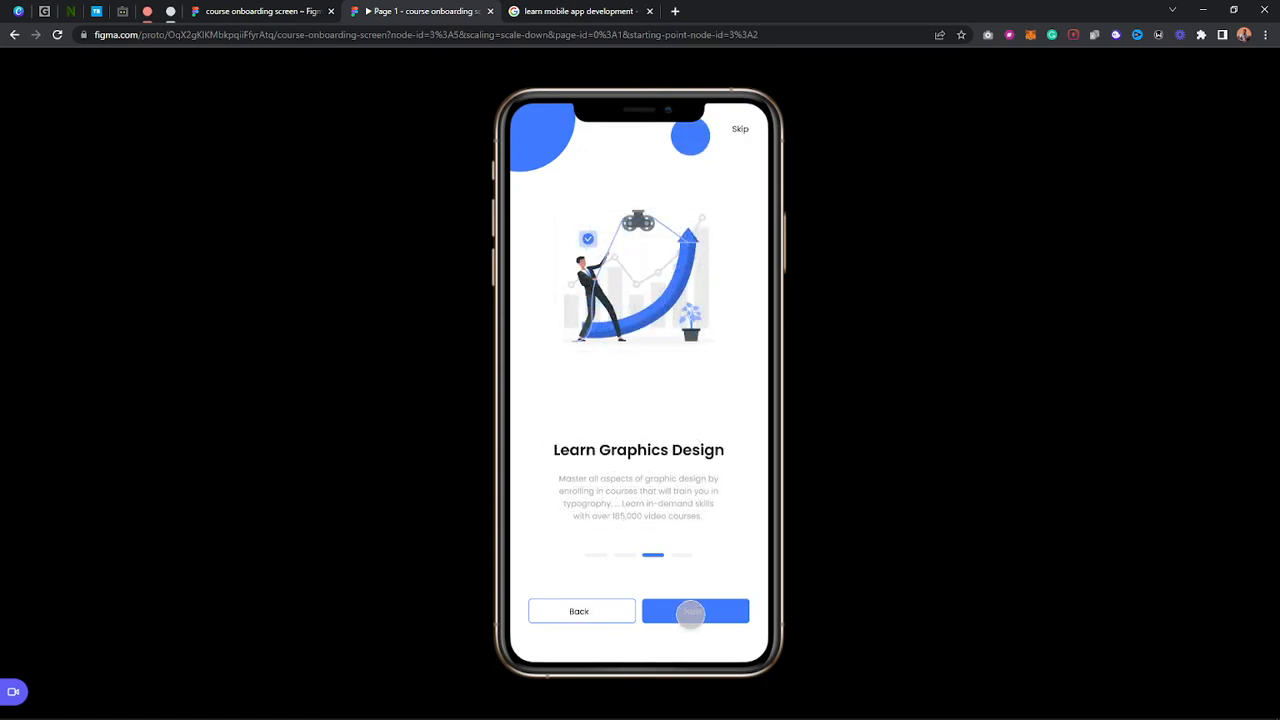
{"action": "left_click", "coordinate": [690, 613]}
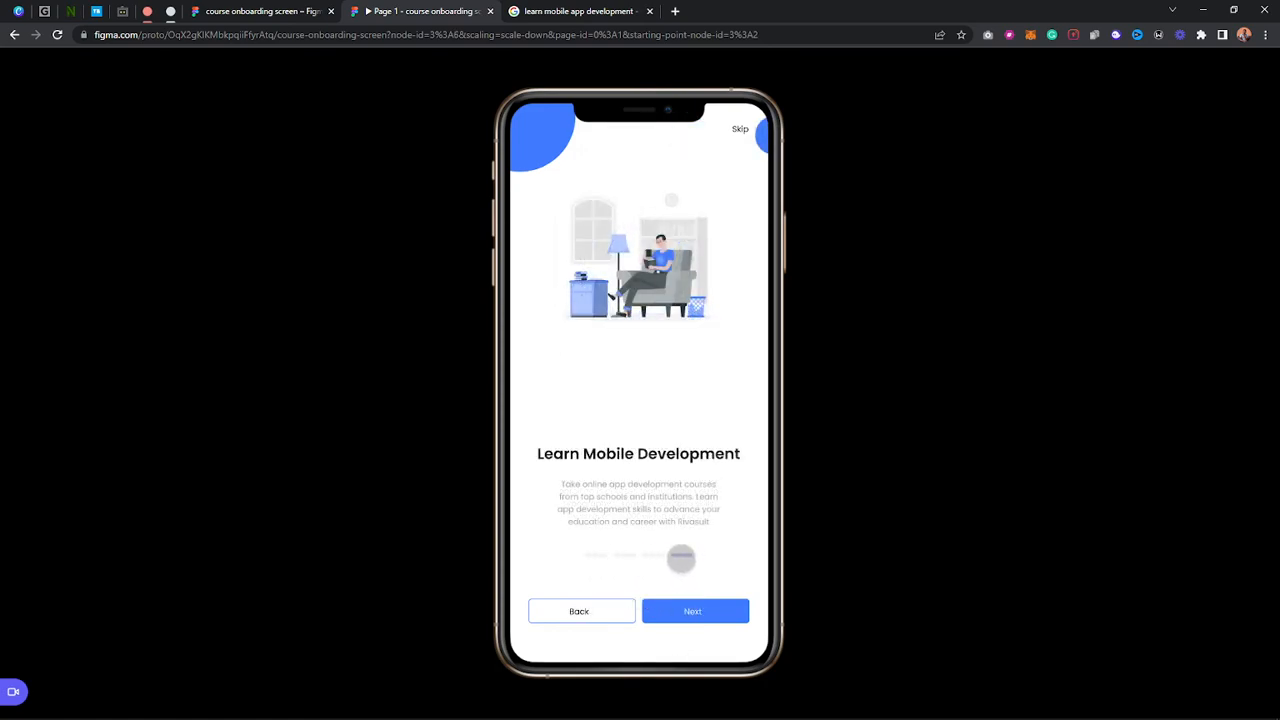
{"action": "left_click", "coordinate": [258, 11]}
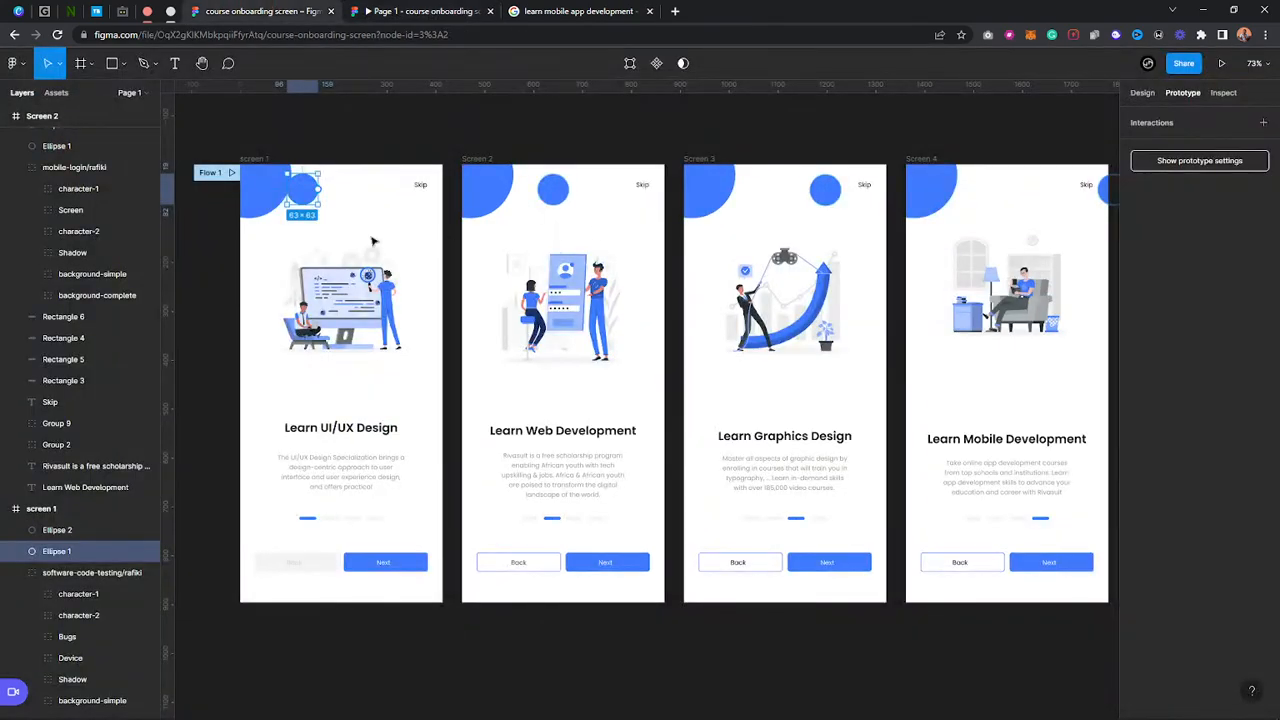
Set the animation duration of the link from Screen 1's Next button to Screen 2 to 150 ms
{"action": "left_click", "coordinate": [260, 160]}
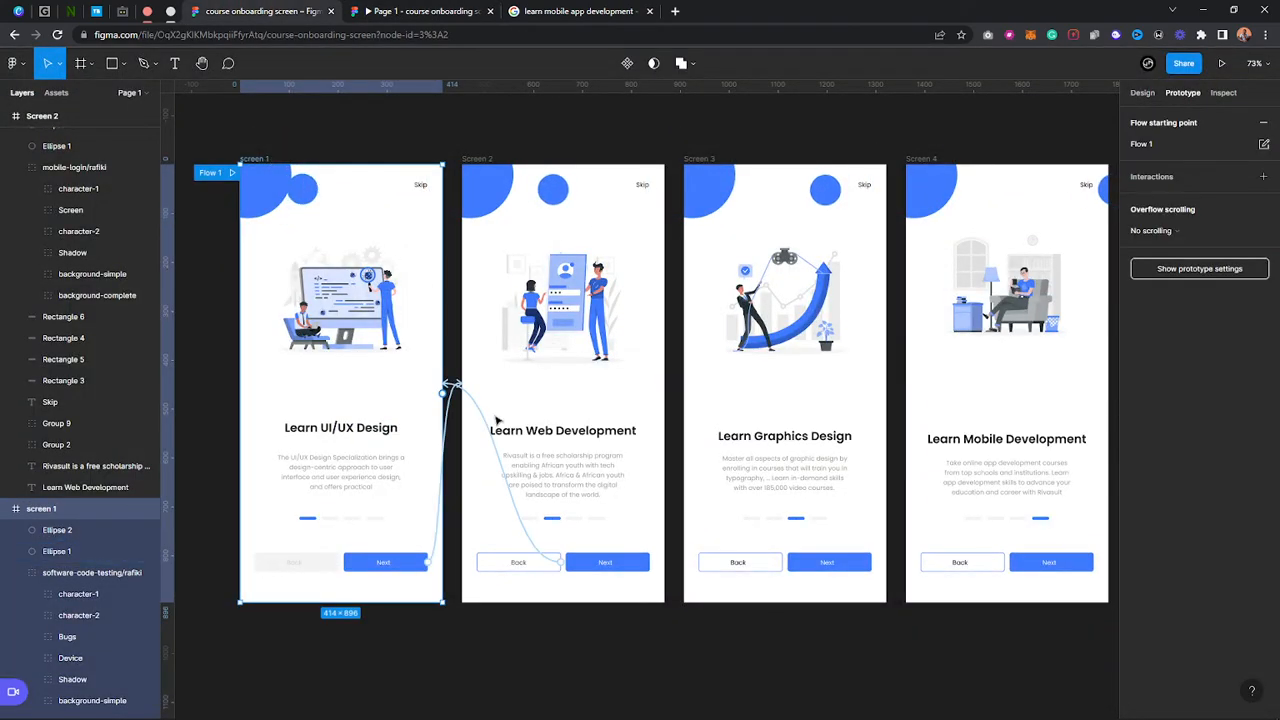
{"action": "left_click", "coordinate": [451, 402]}
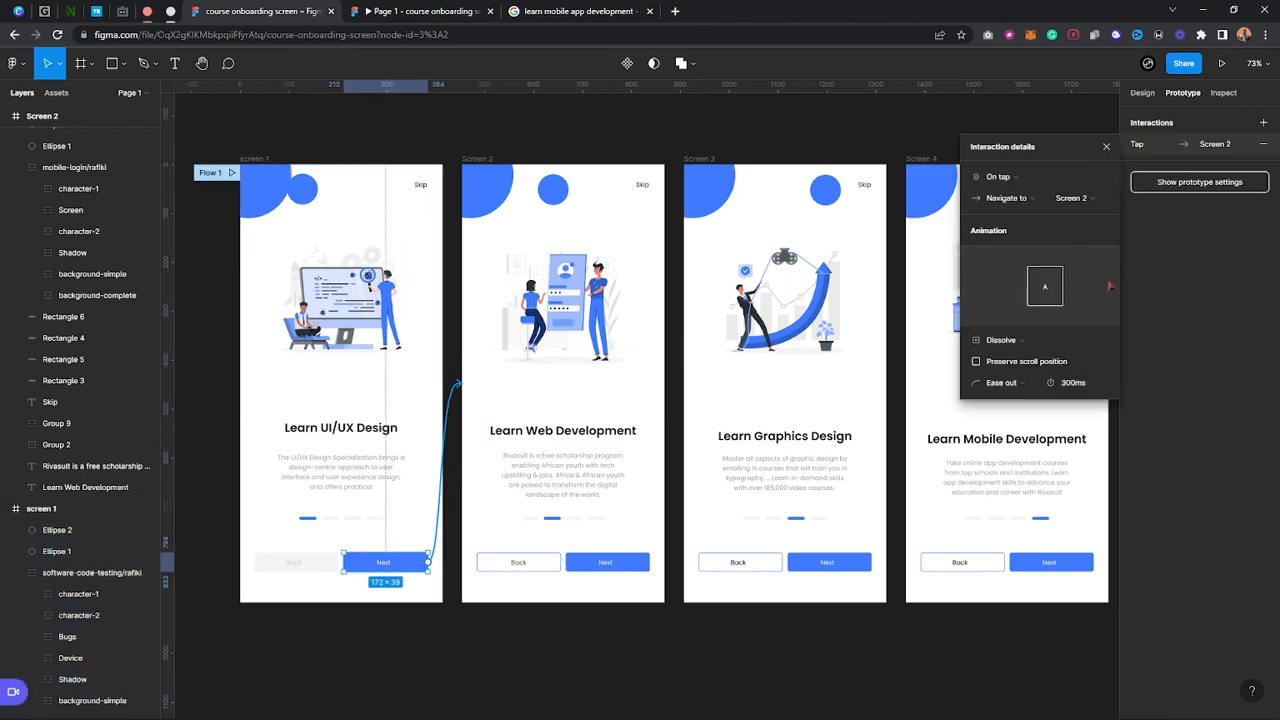
{"action": "left_click", "coordinate": [1074, 384]}
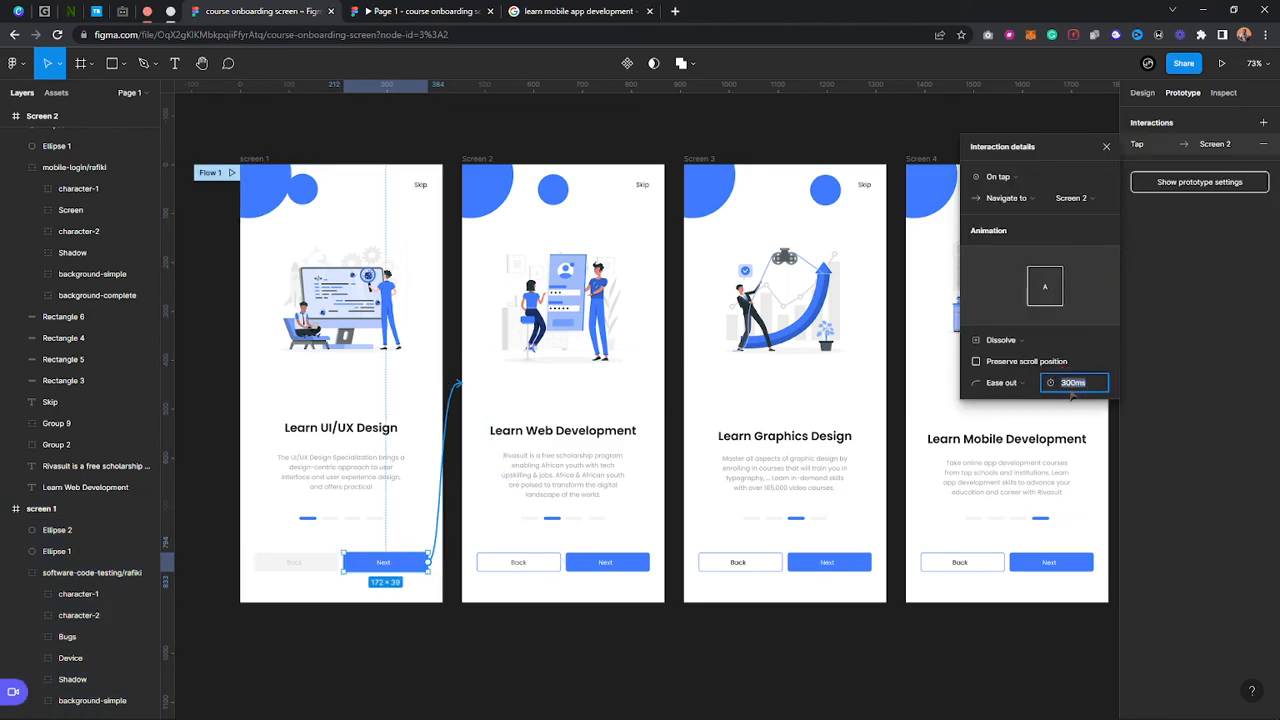
{"action": "type", "text": "150"}
{"action": "key", "text": "Return"}
Play the prototype back from Screen 4 to Screen 1 and test the Next and Back navigation between Screens 1 and 2
{"action": "left_click", "coordinate": [420, 11]}
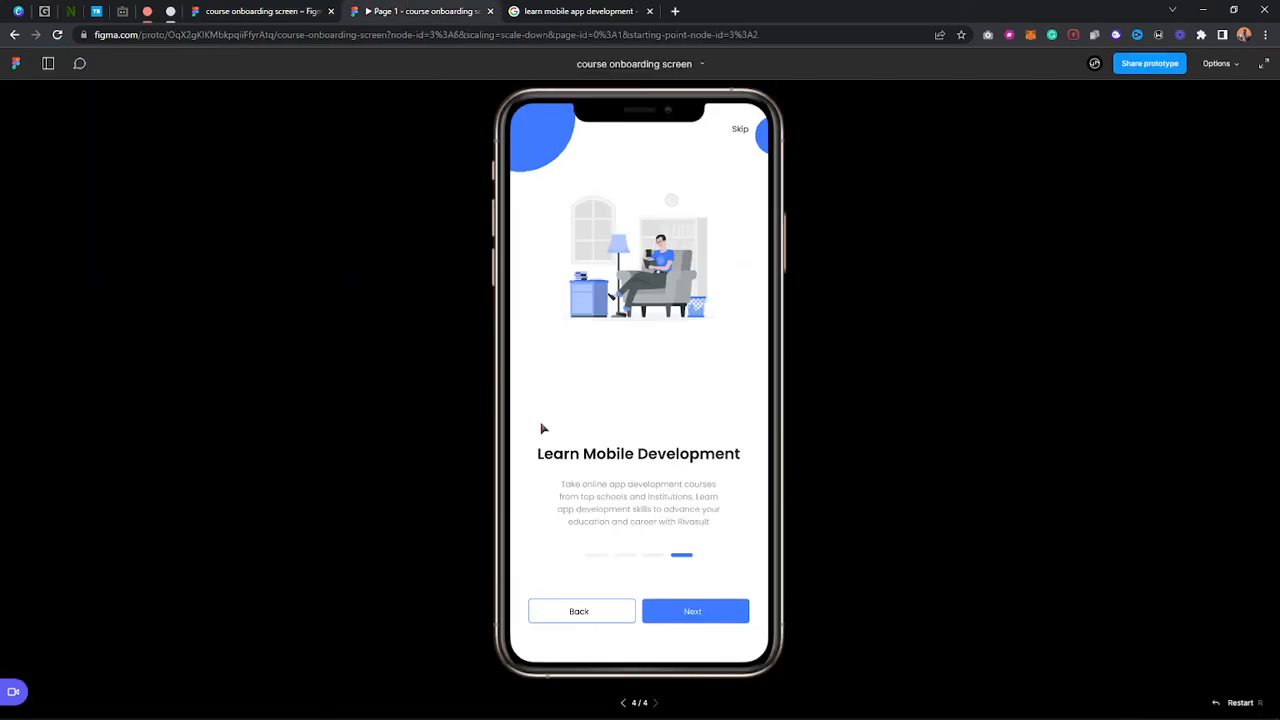
{"action": "left_click", "coordinate": [586, 610]}
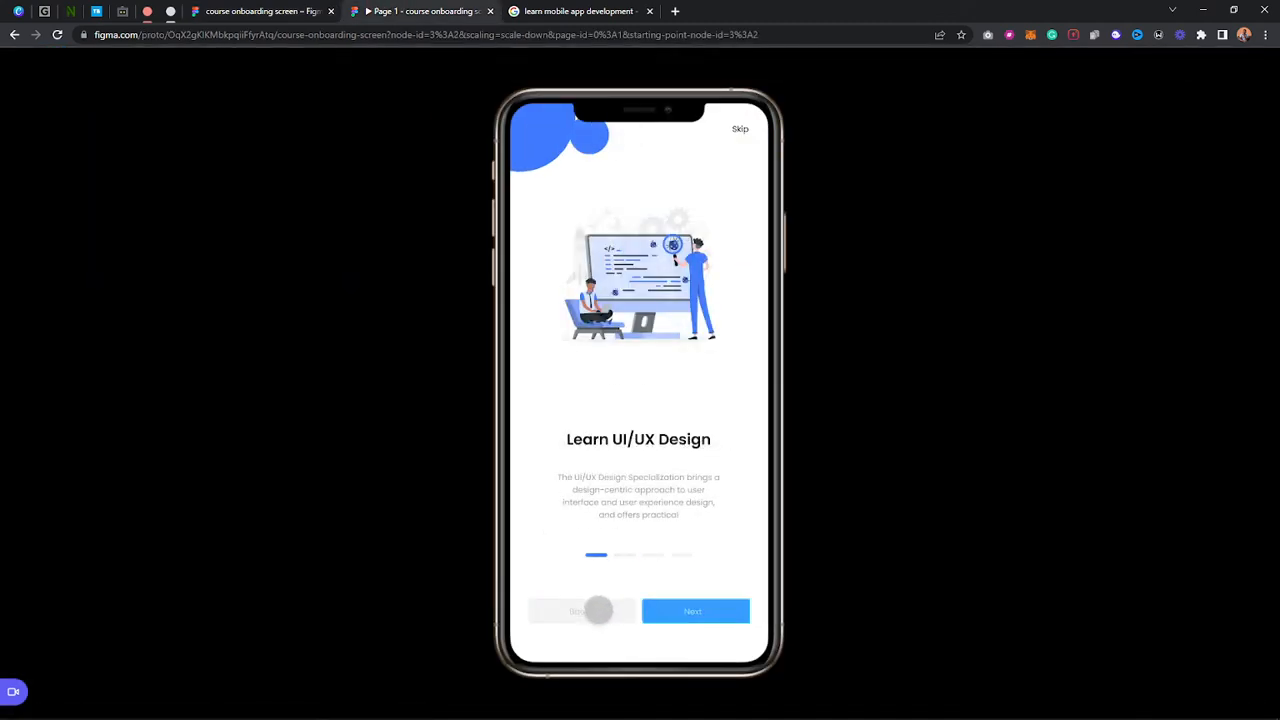
{"action": "left_click", "coordinate": [674, 610]}
{"action": "left_click", "coordinate": [600, 610]}
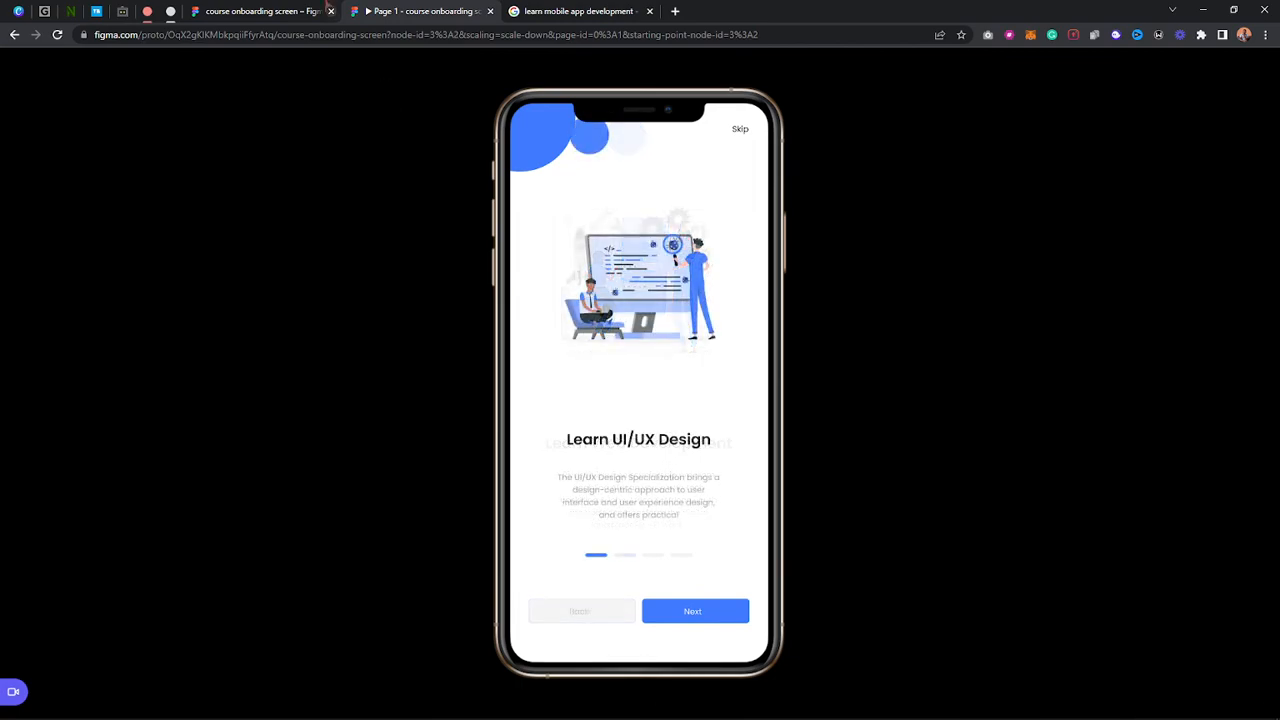
Return to the design file and set the duration of Screen 1's Next link to 1000 ms
{"action": "left_click", "coordinate": [334, 15]}
{"action": "left_click", "coordinate": [1063, 379]}
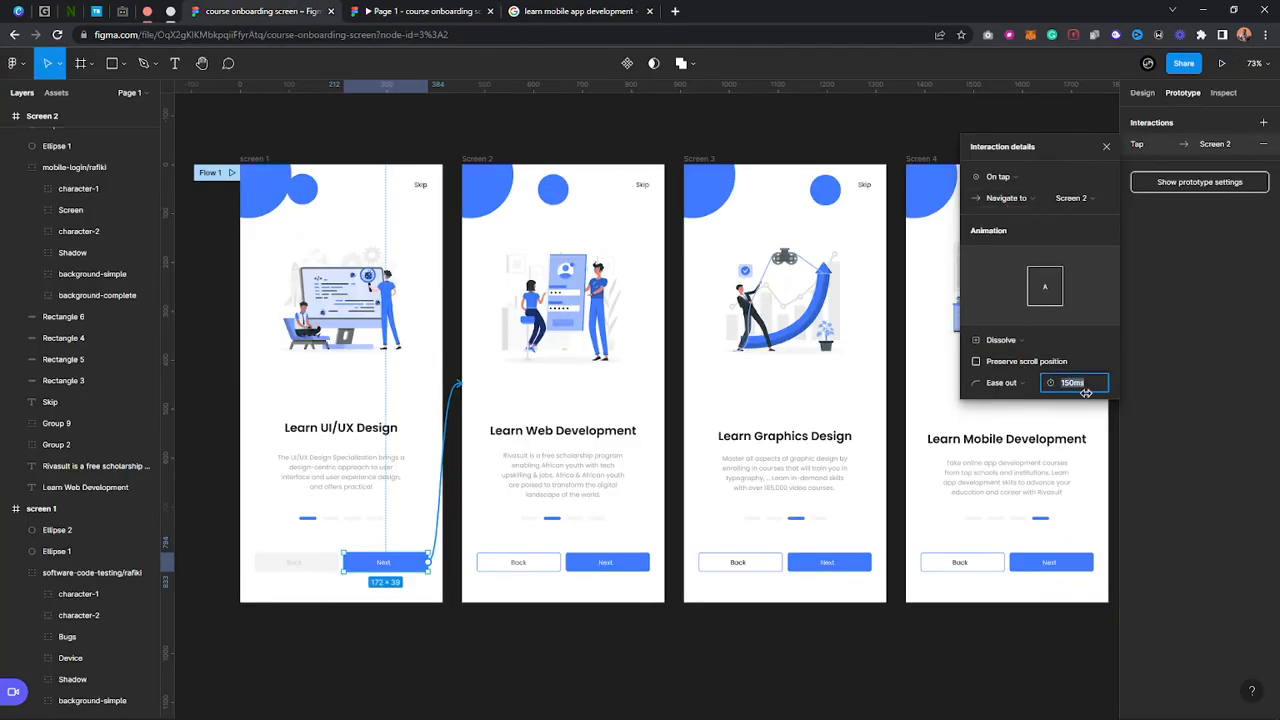
{"action": "type", "text": "1000"}
{"action": "key", "text": "Return"}
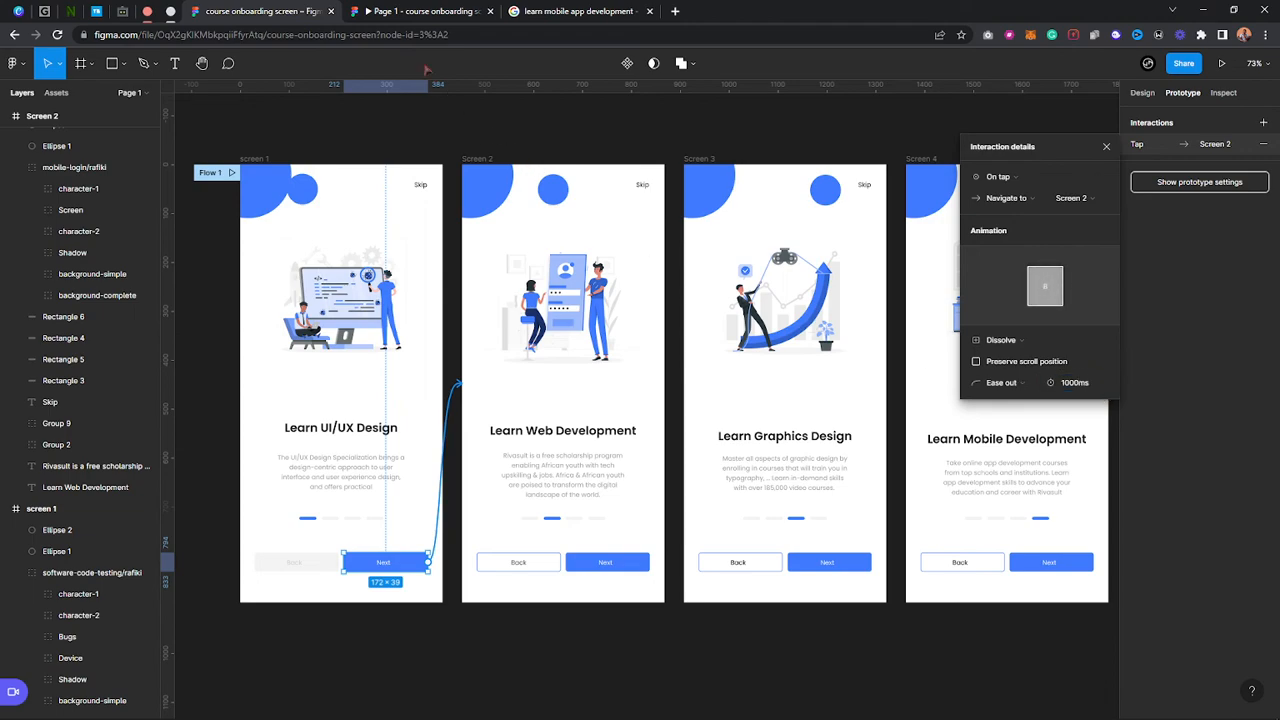
Replay the Dissolve transition between Screens 1 and 2 in the presentation using the Next and Back buttons
{"action": "left_click", "coordinate": [420, 11]}
{"action": "left_click", "coordinate": [677, 610]}
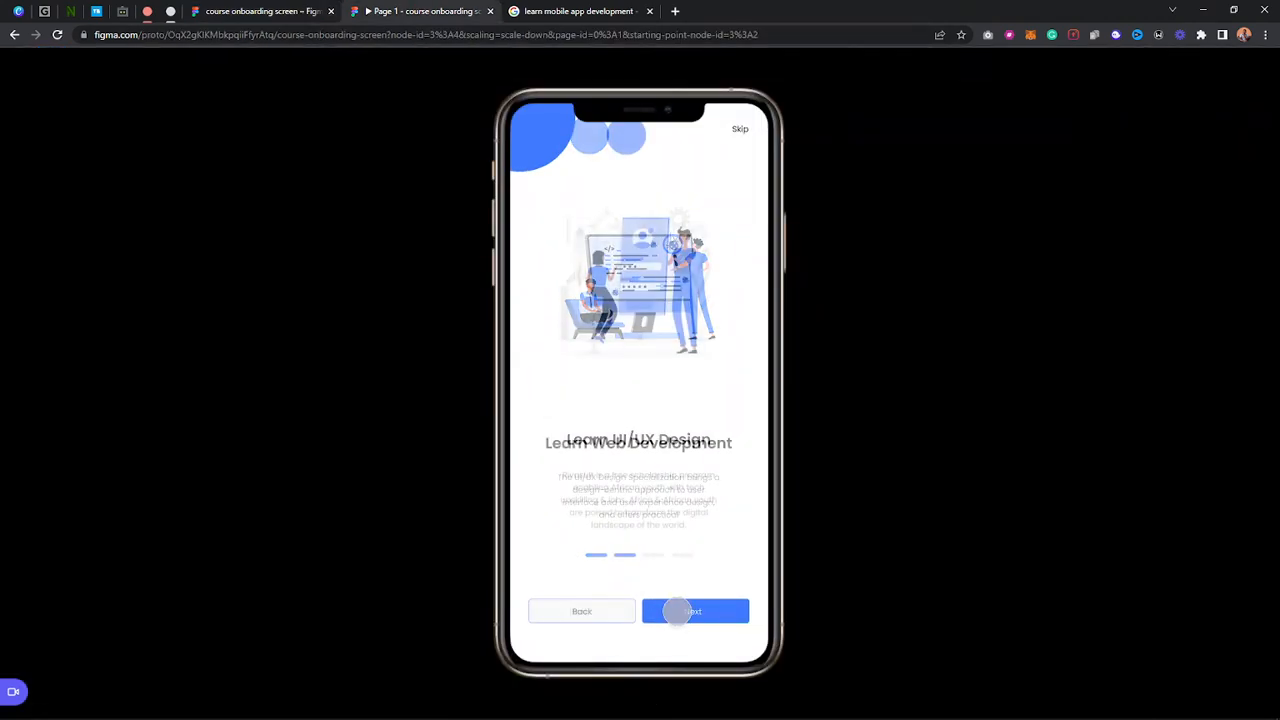
{"action": "left_click", "coordinate": [620, 610]}
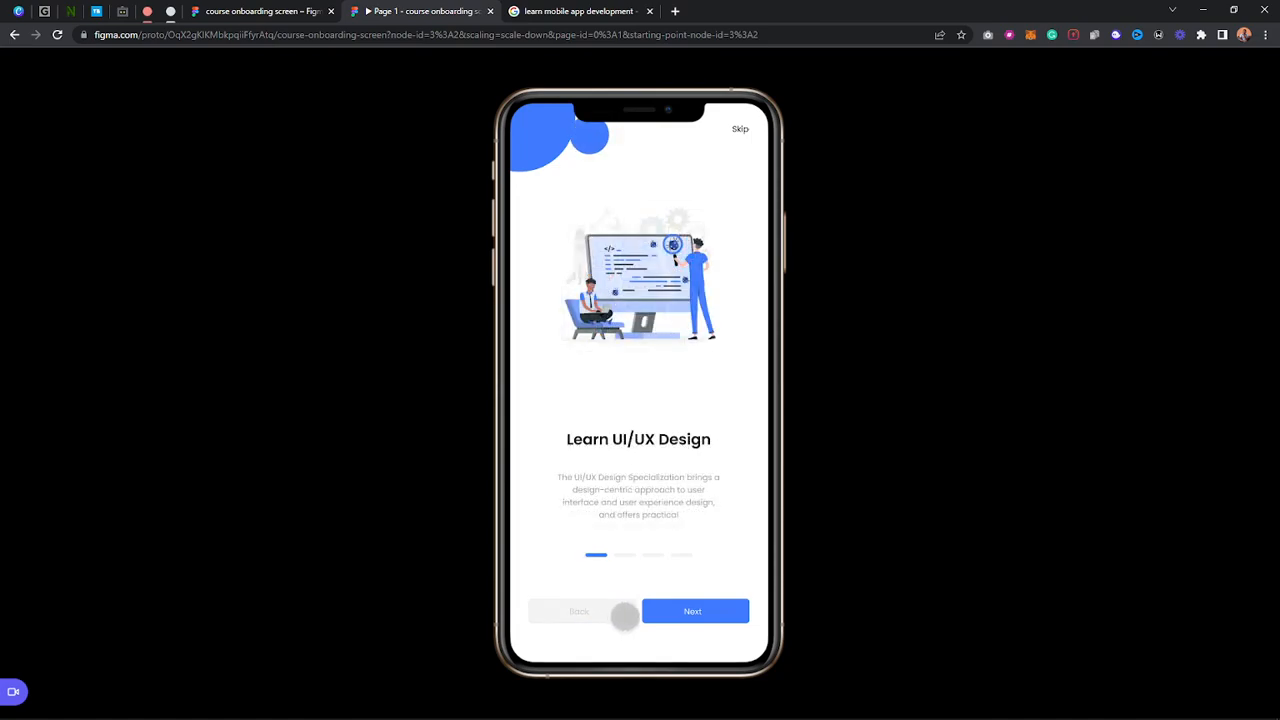
{"action": "left_click", "coordinate": [677, 611]}
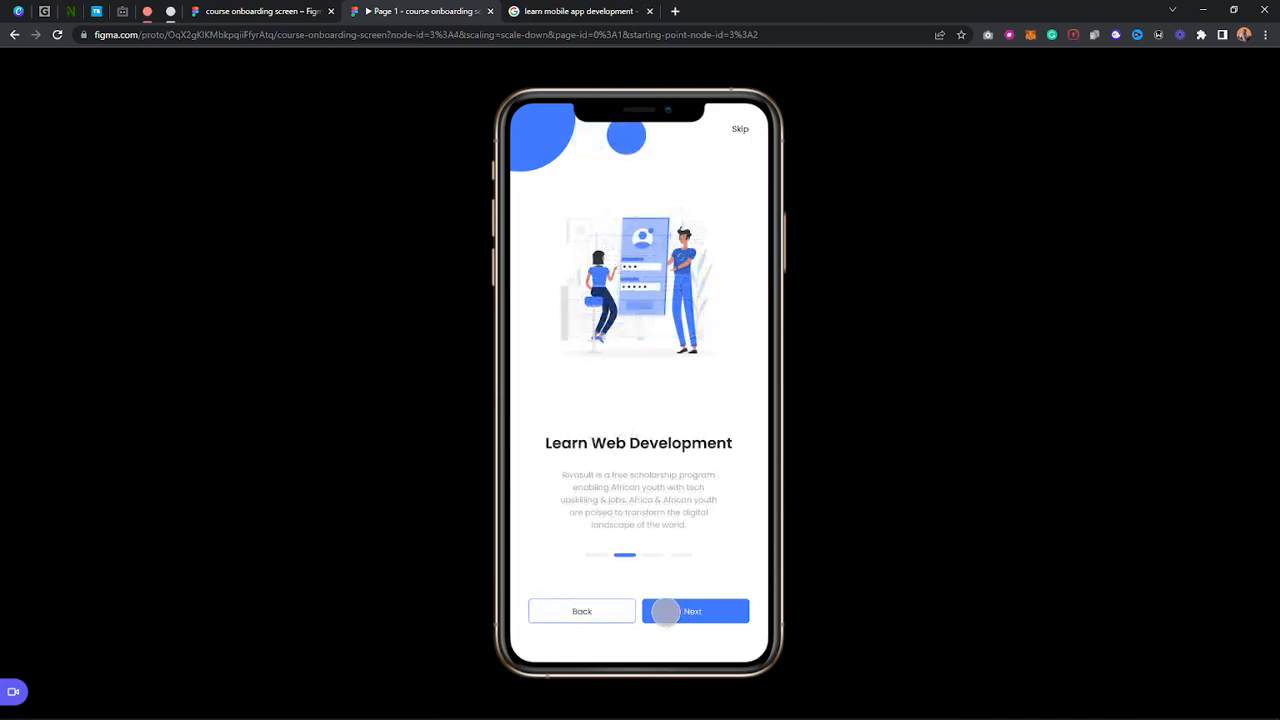
Return to the design file and change the animation of Screen 1's Next link to Smart animate
{"action": "left_click", "coordinate": [260, 11]}
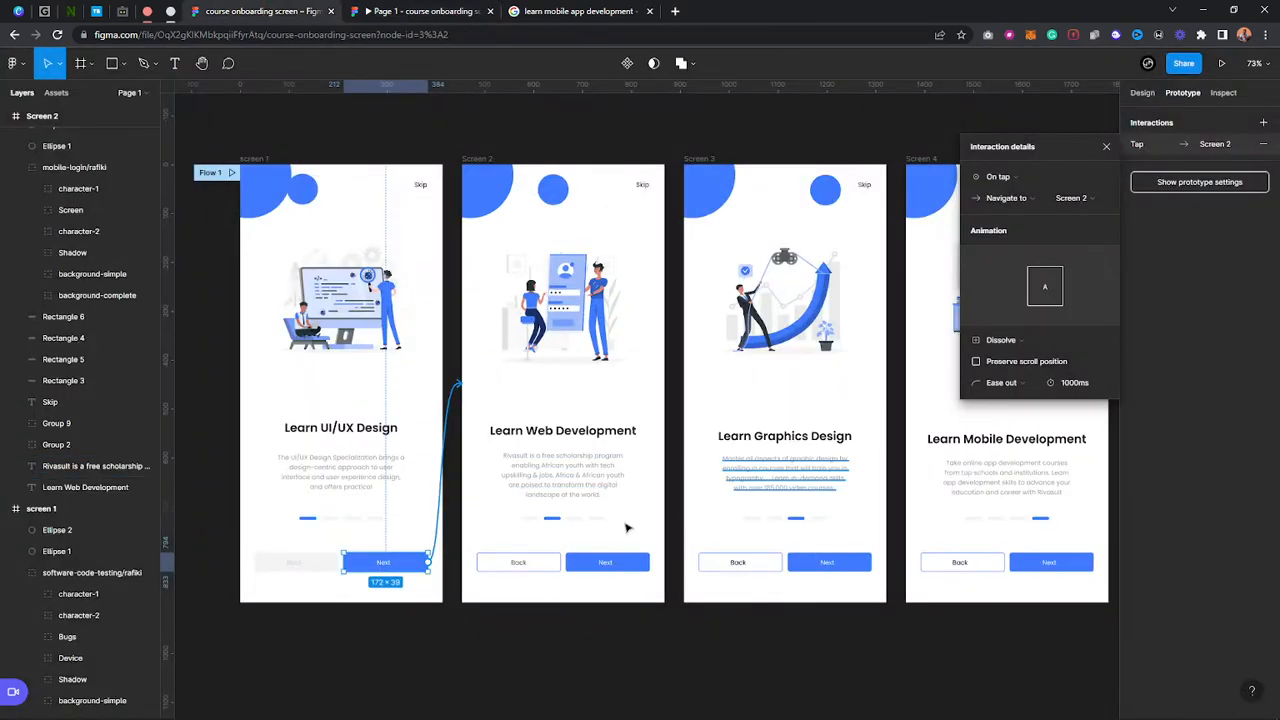
{"action": "left_click", "coordinate": [1001, 340]}
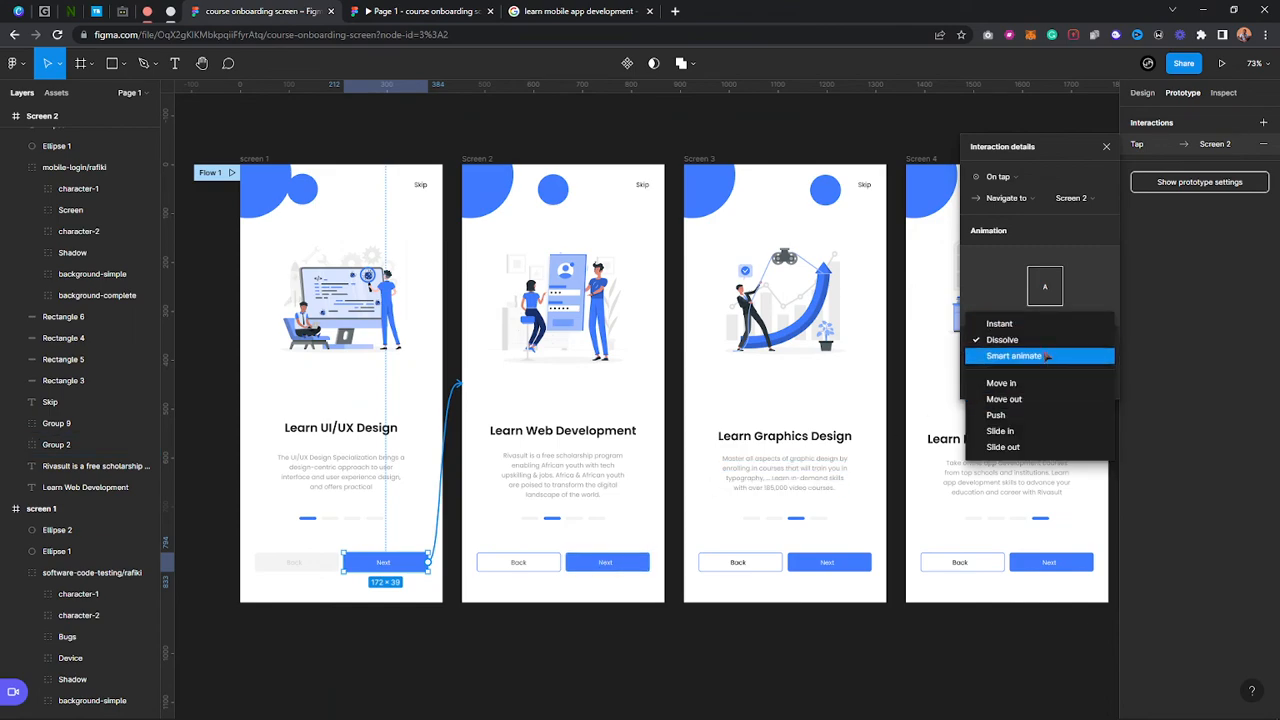
{"action": "left_click", "coordinate": [1047, 356]}
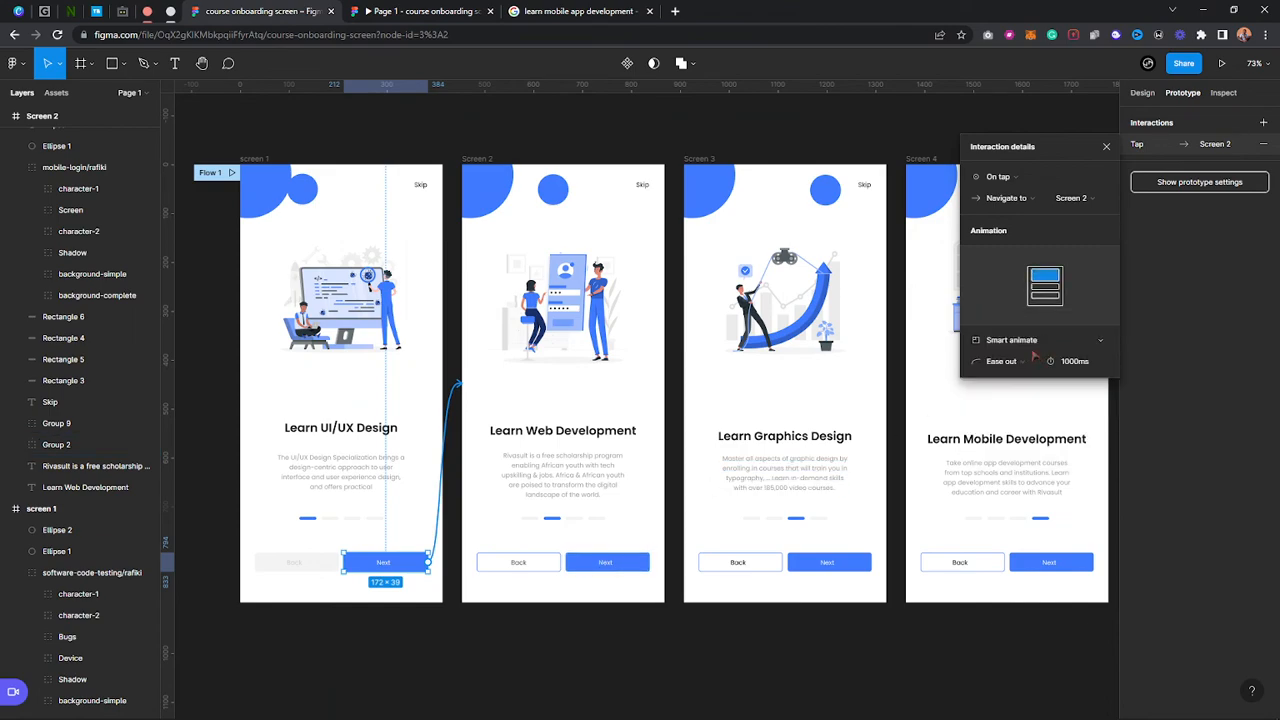
Test the Smart animate transition from Screen 1 to Screen 2 in the presentation after going back from Screen 2
{"action": "left_click", "coordinate": [420, 11]}
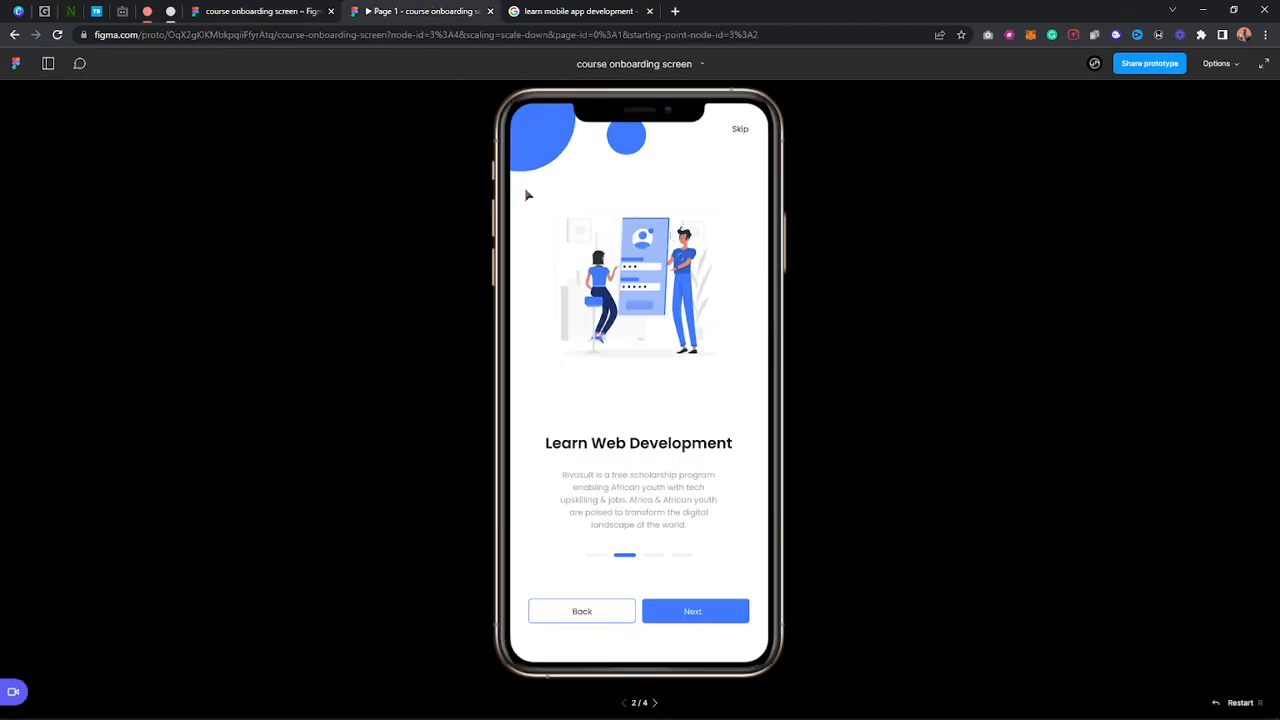
{"action": "left_click", "coordinate": [600, 600]}
{"action": "left_click", "coordinate": [589, 608]}
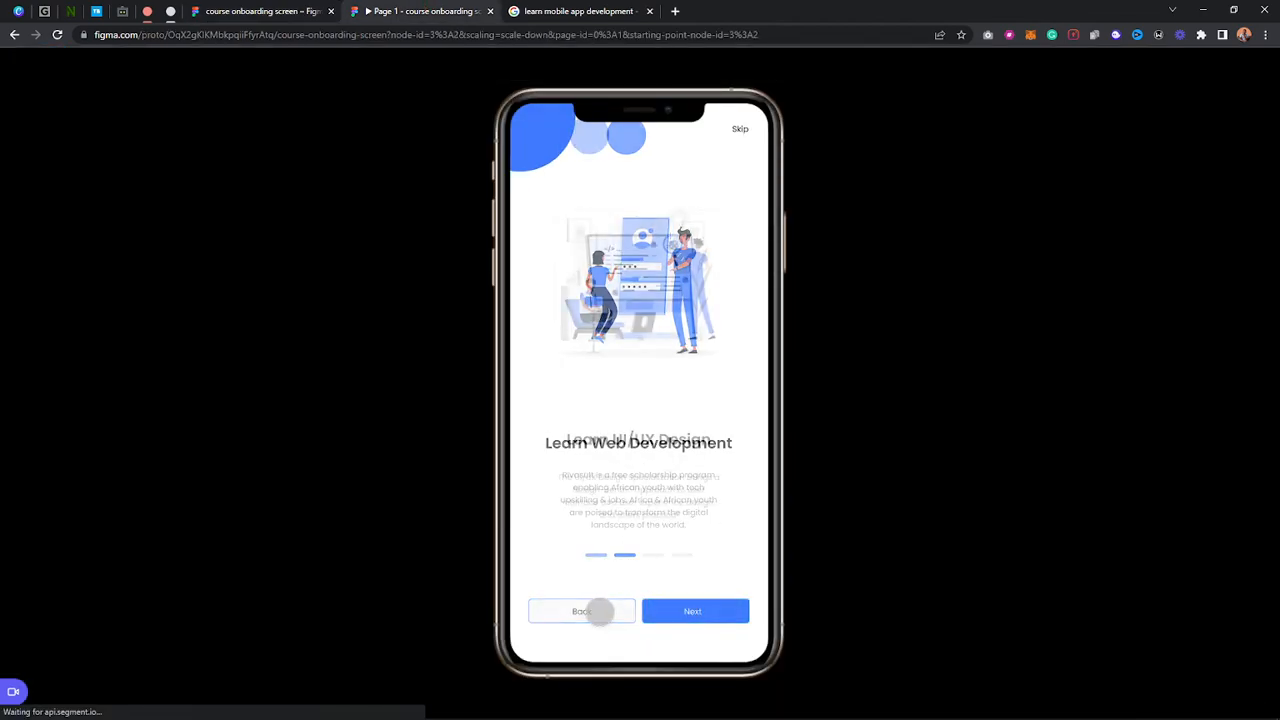
{"action": "left_click", "coordinate": [687, 613]}
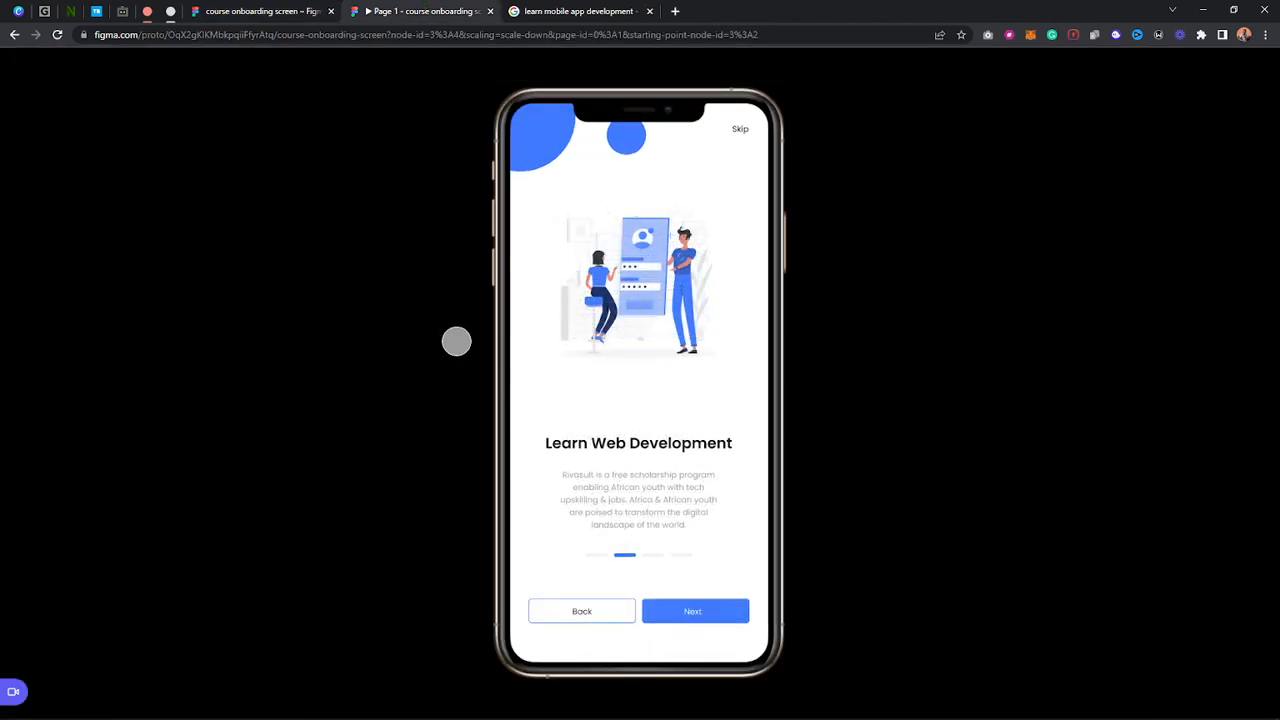
In the design file, set the link from Screen 2's Next button to Screen 3 to Smart animate with a 1000 ms duration
{"action": "left_click", "coordinate": [260, 11]}
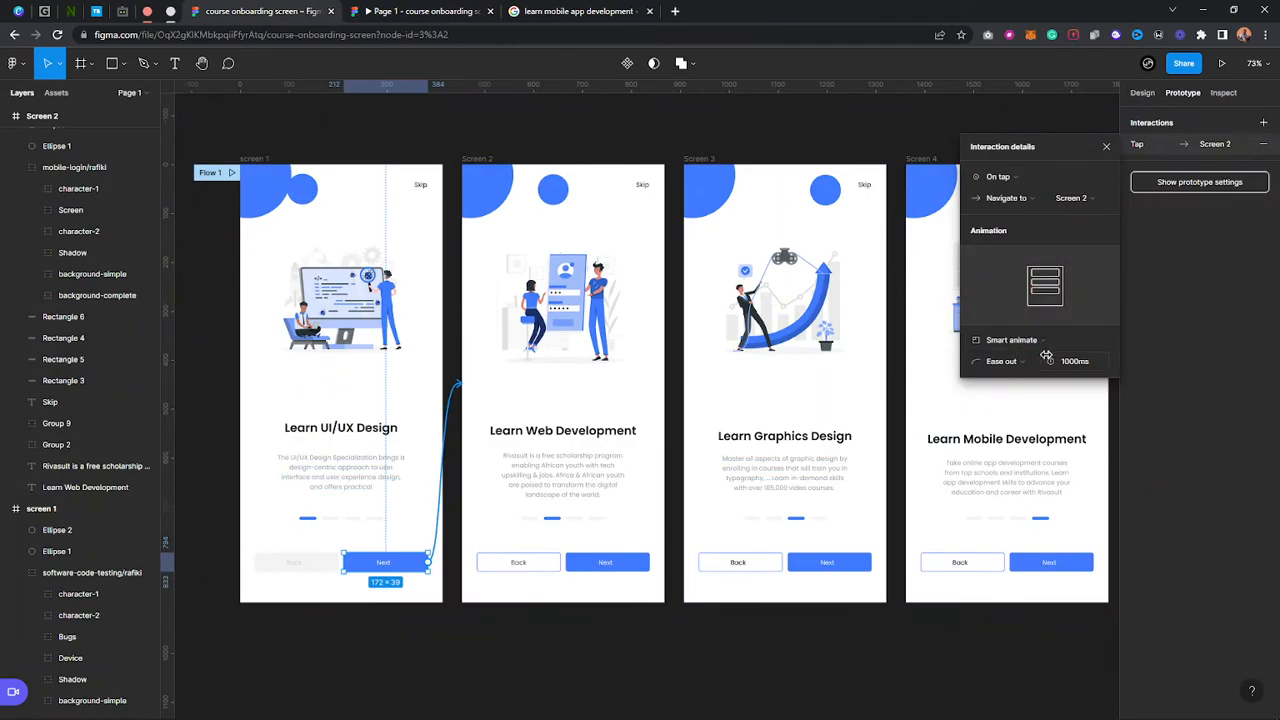
{"action": "left_click", "coordinate": [570, 562]}
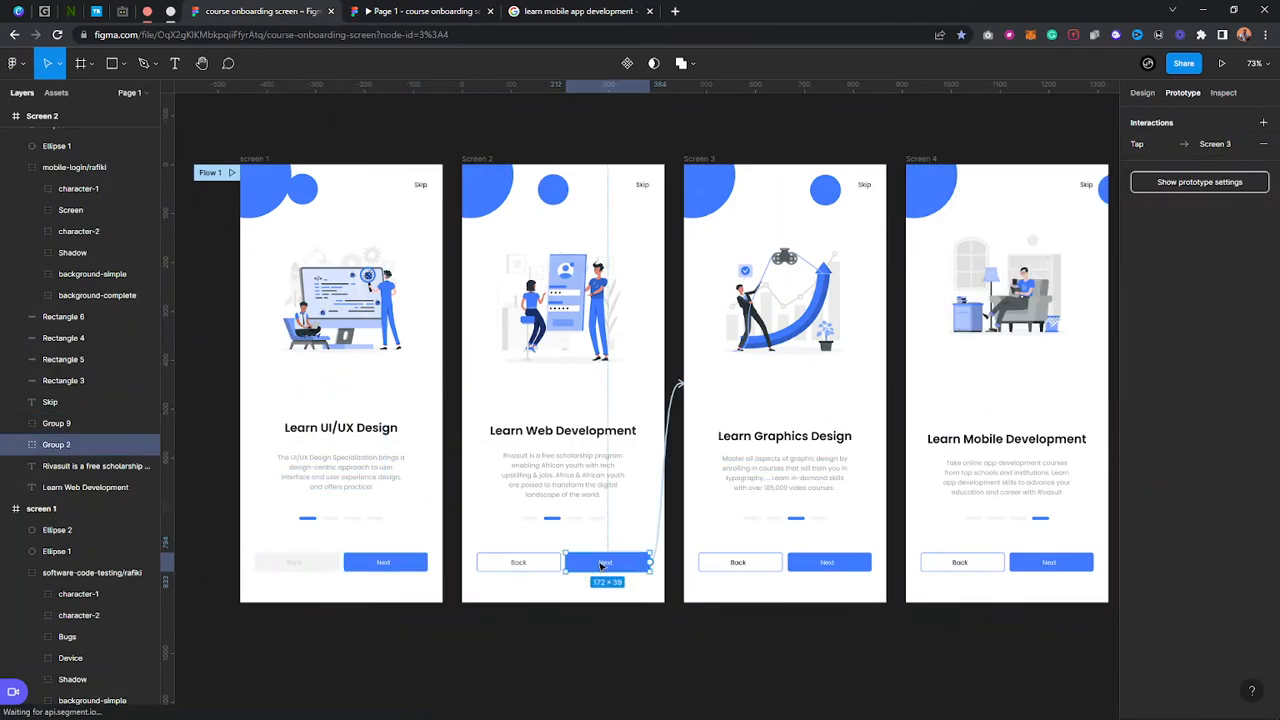
{"action": "left_click", "coordinate": [678, 401]}
{"action": "left_click", "coordinate": [1031, 339]}
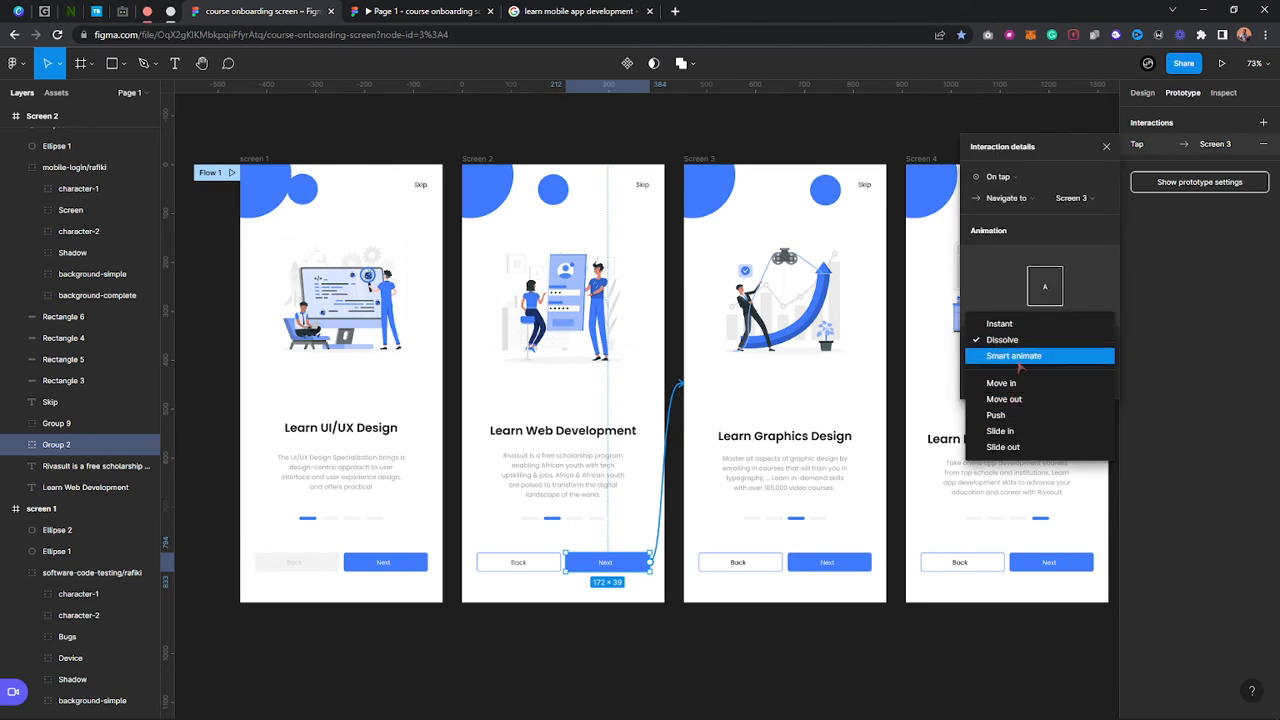
{"action": "left_click", "coordinate": [1013, 355]}
{"action": "left_click", "coordinate": [1095, 361]}
{"action": "type", "text": "1000ms"}
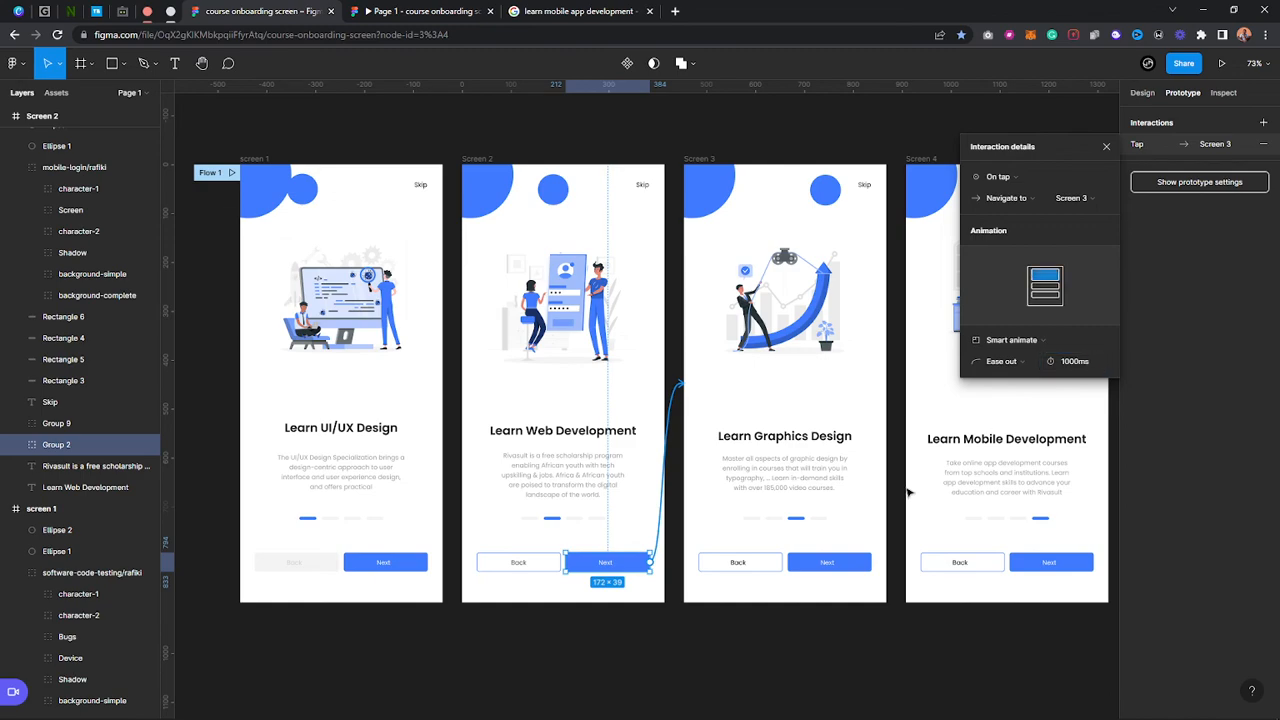
Set the link from Screen 3's Next button to Screen 4 to Smart animate with a 1000 ms duration
{"action": "left_click", "coordinate": [826, 560]}
{"action": "left_click", "coordinate": [898, 424]}
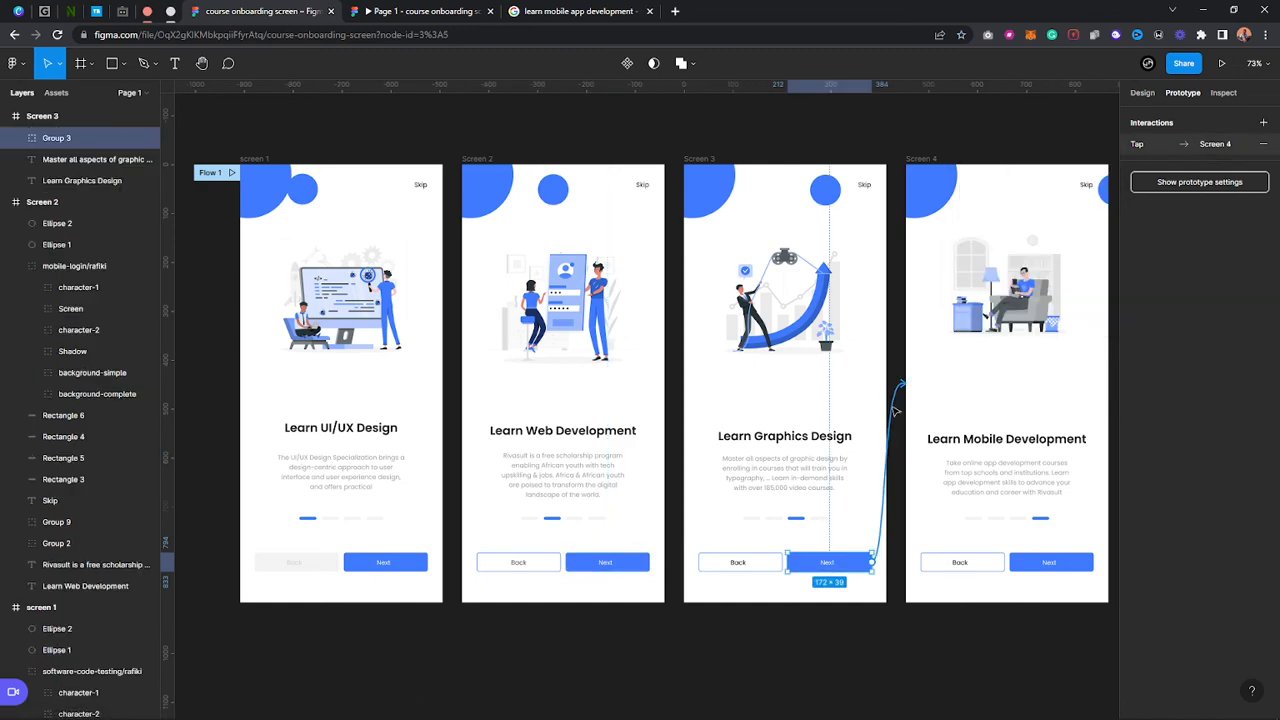
{"action": "left_click", "coordinate": [1016, 340]}
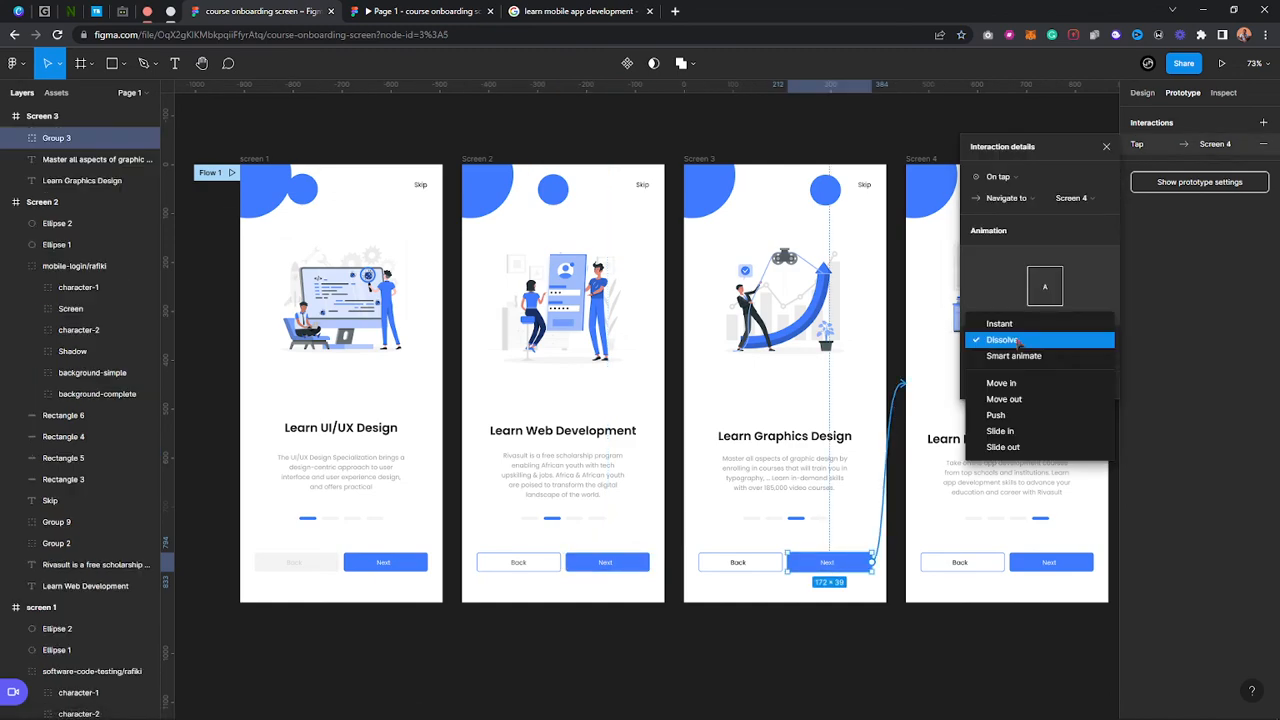
{"action": "left_click", "coordinate": [1030, 356]}
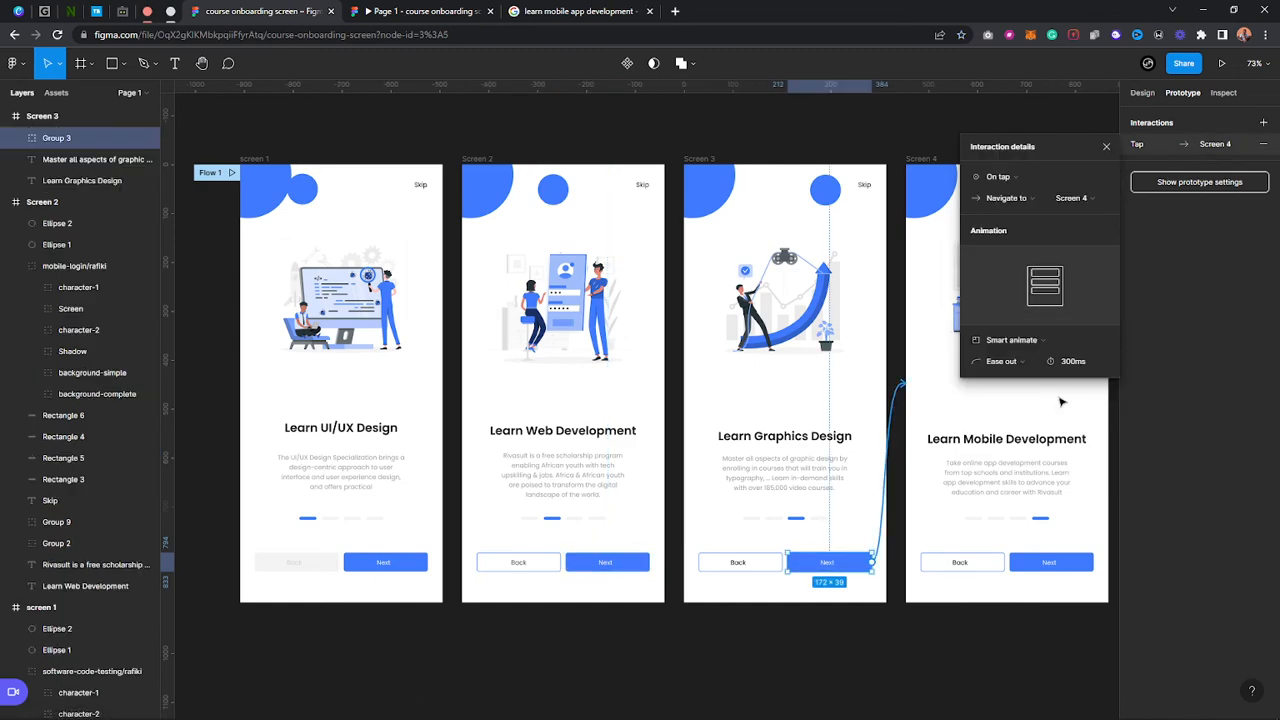
{"action": "left_click", "coordinate": [1075, 364]}
{"action": "type", "text": "1000"}
{"action": "key", "text": "Return"}
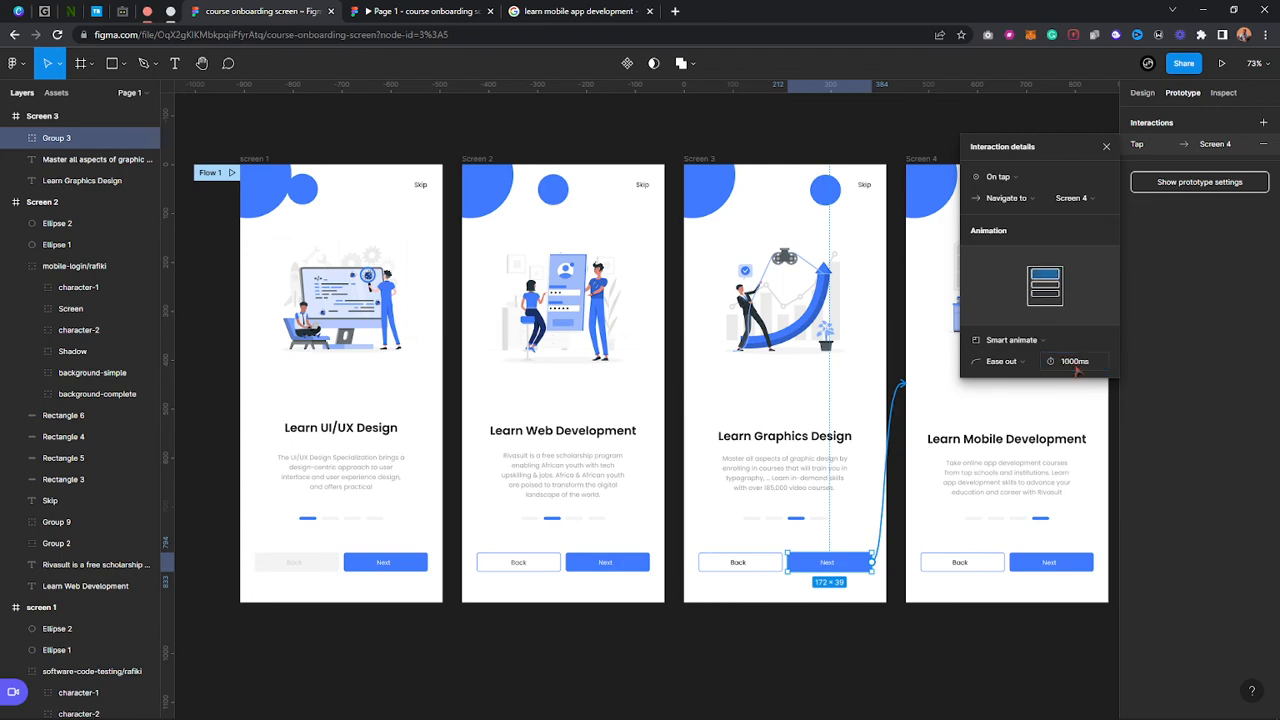
Set the link from Screen 4's Back button to Screen 3 to Smart animate with a 1000 ms duration
{"action": "left_click", "coordinate": [980, 572]}
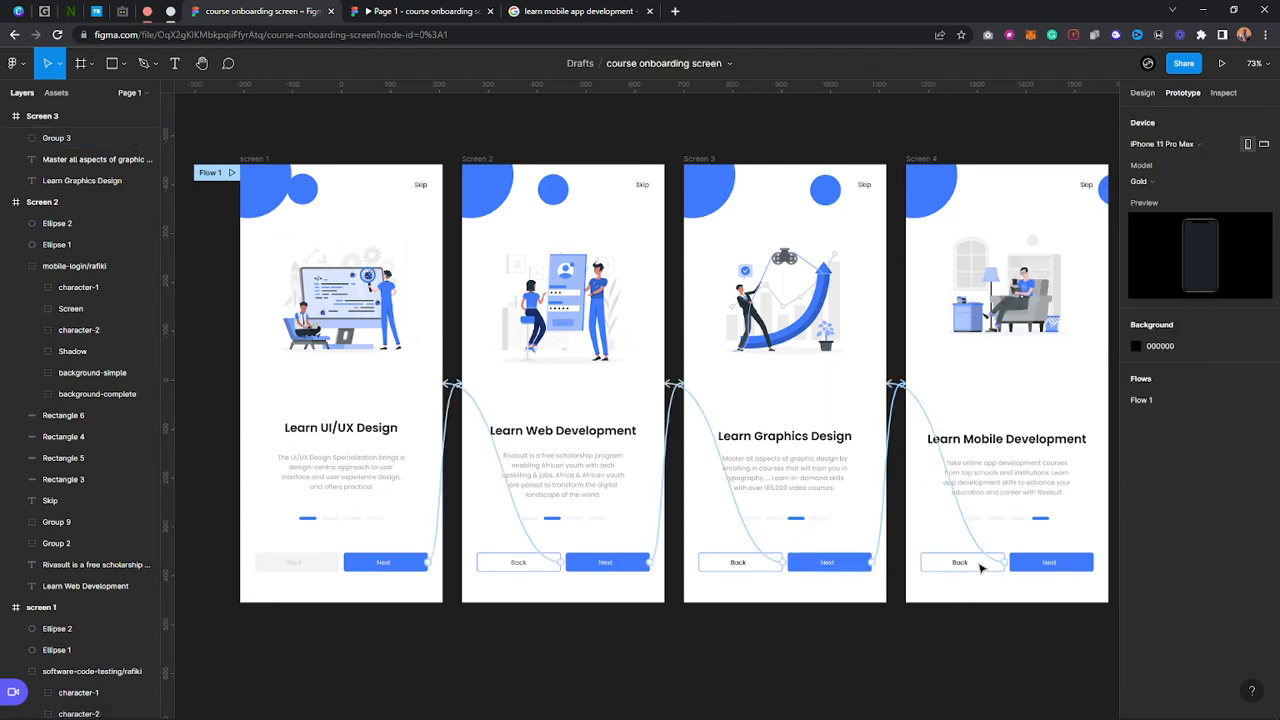
{"action": "left_click", "coordinate": [961, 508]}
{"action": "left_click", "coordinate": [1080, 364]}
{"action": "type", "text": "10"}
{"action": "key", "text": "Return"}
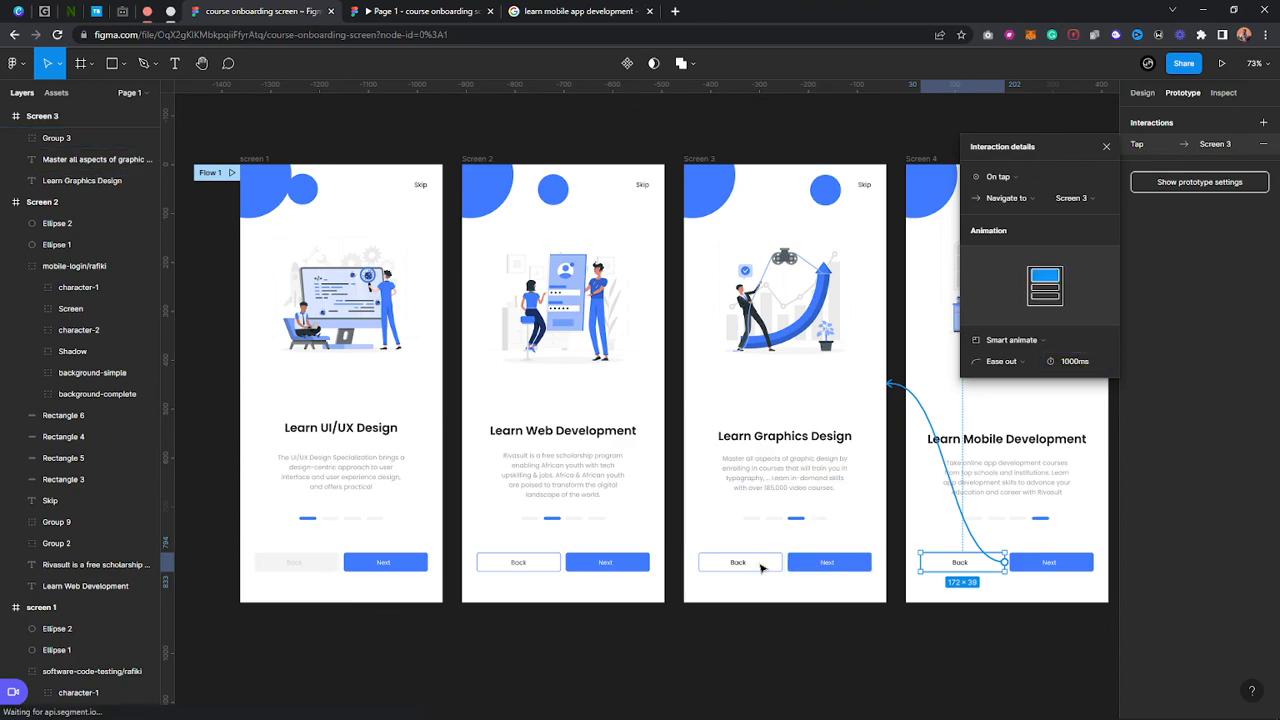
{"action": "key", "text": "Escape"}
Set the link from Screen 3's Back button to Screen 2 to Smart animate with a 1000 ms duration
{"action": "left_click", "coordinate": [742, 513]}
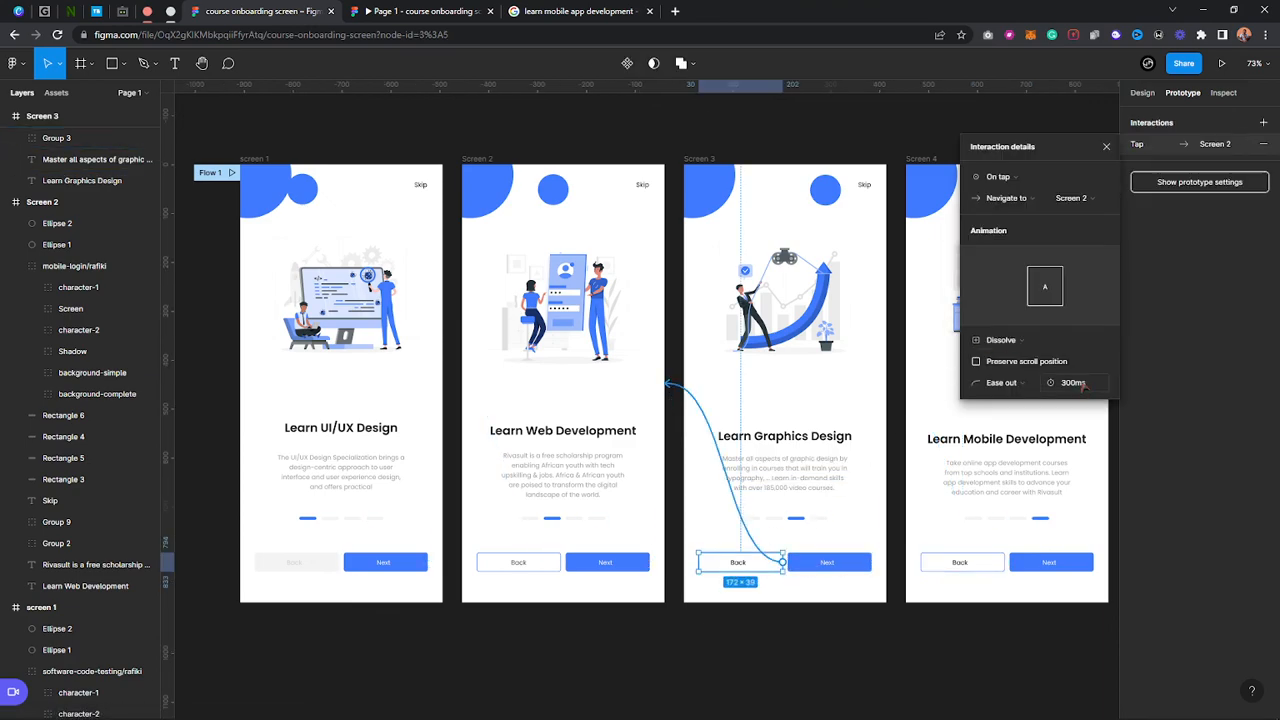
{"action": "left_click", "coordinate": [1084, 387]}
{"action": "type", "text": "1000"}
{"action": "key", "text": "Return"}
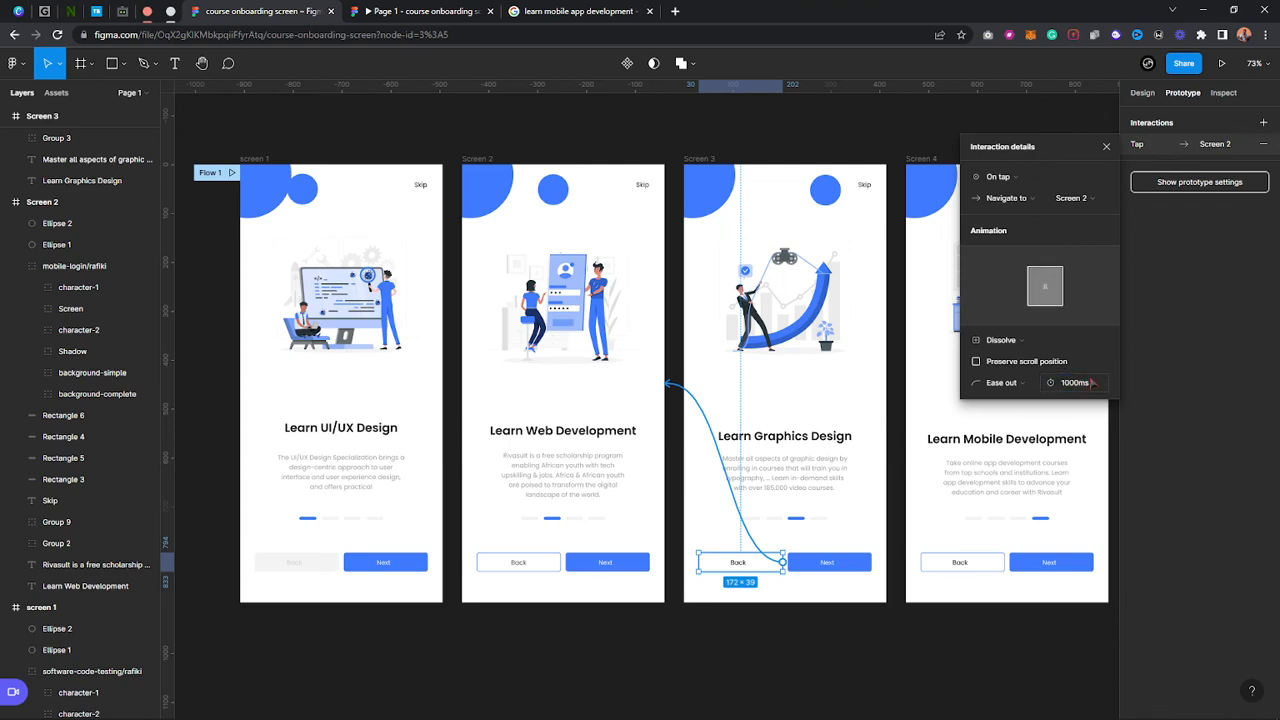
{"action": "left_click", "coordinate": [1002, 340]}
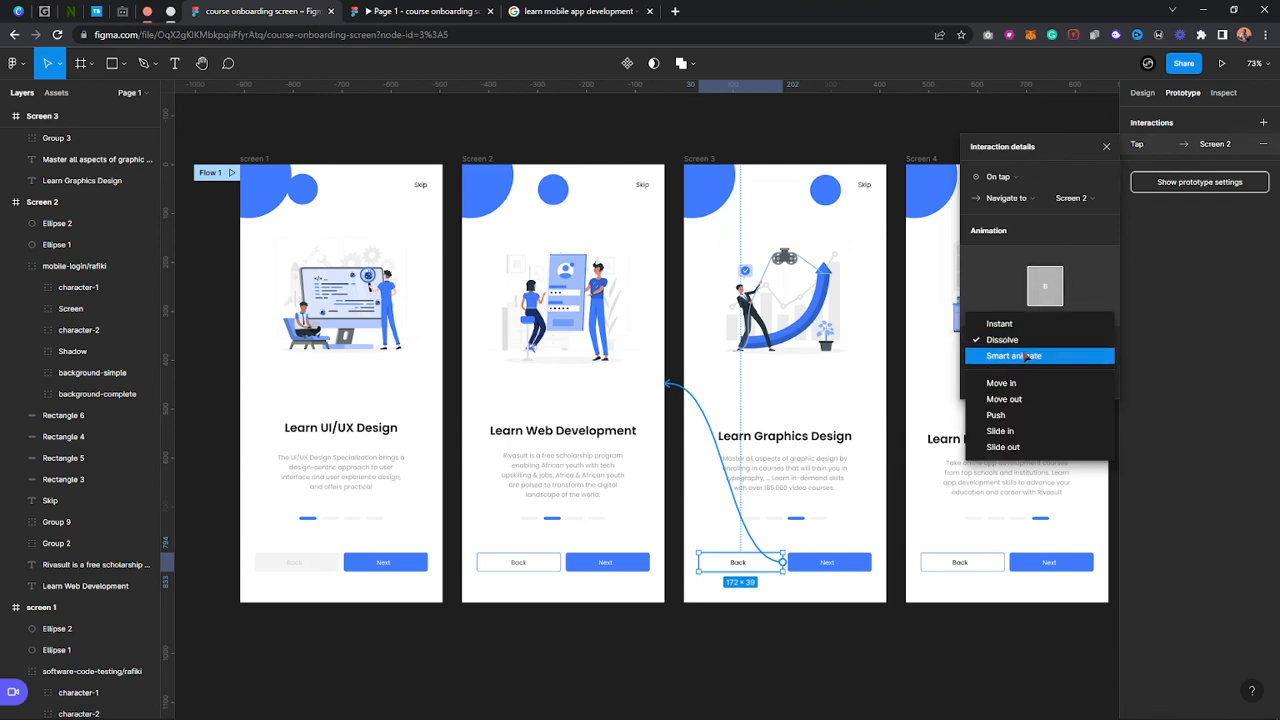
{"action": "left_click", "coordinate": [1026, 356]}
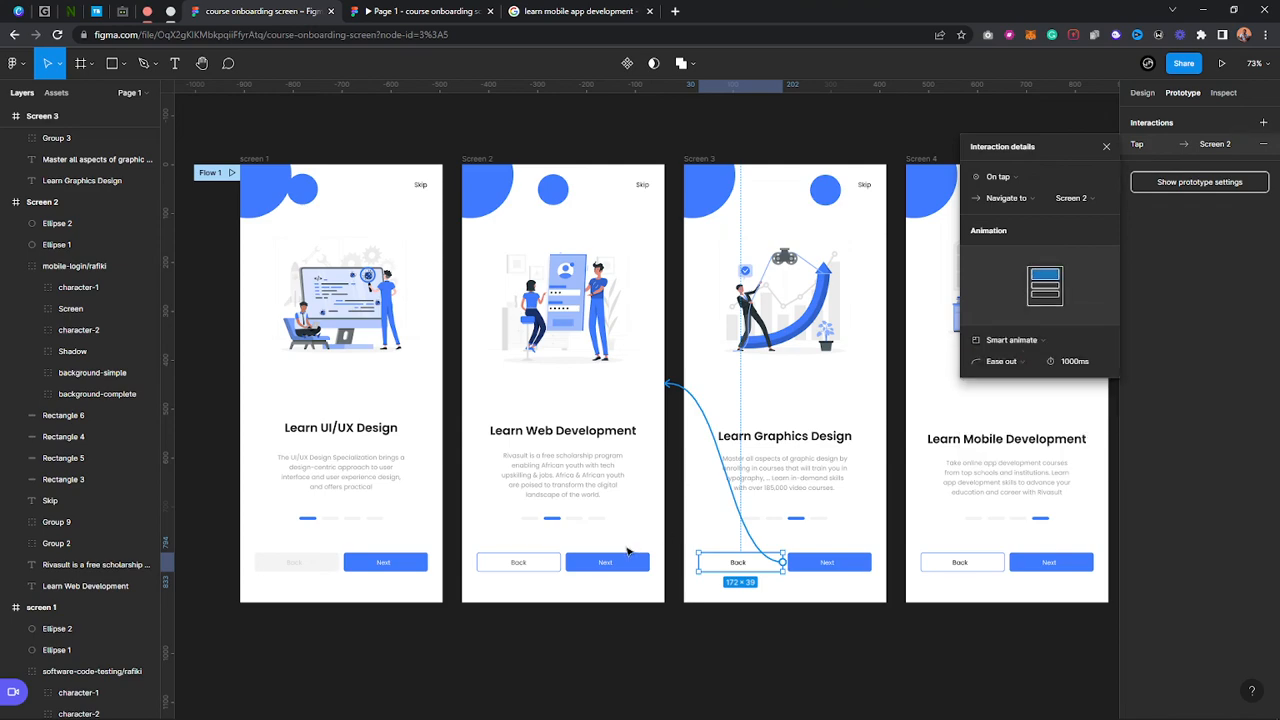
Set the link from Screen 2's Back button to Screen 1 to Smart animate with a 1000 ms duration
{"action": "left_click", "coordinate": [522, 553]}
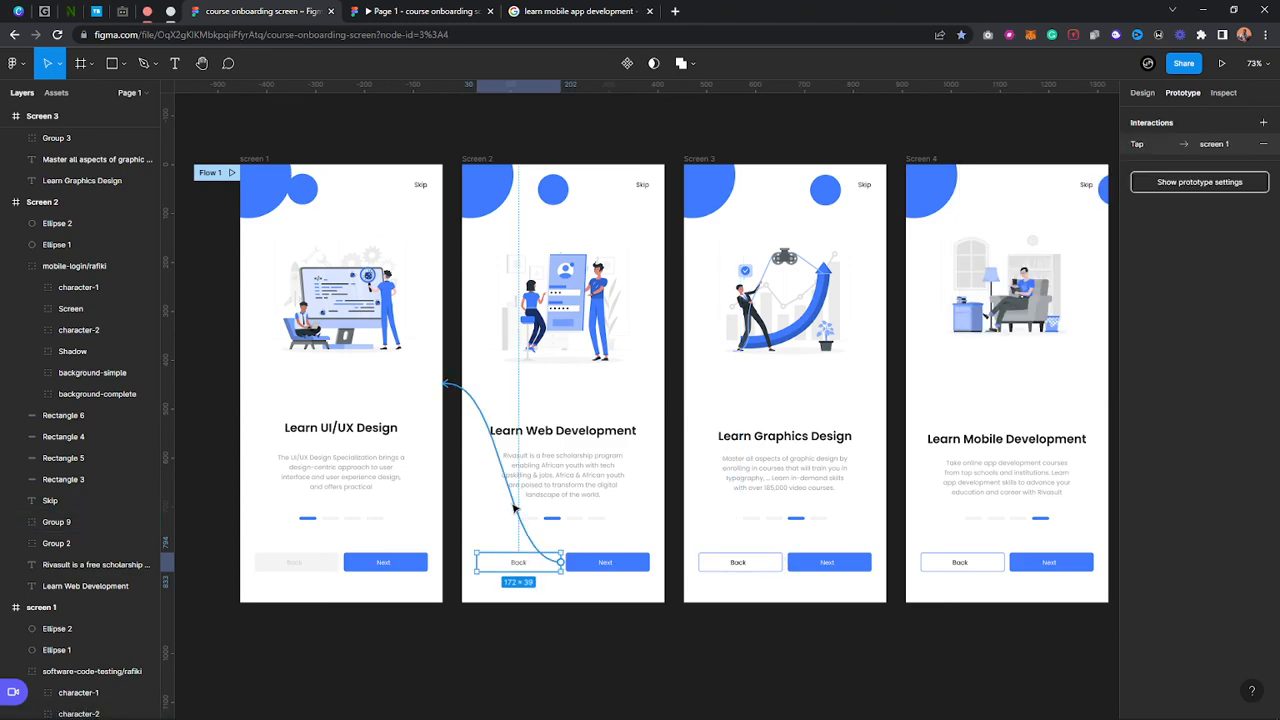
{"action": "left_click", "coordinate": [1002, 340]}
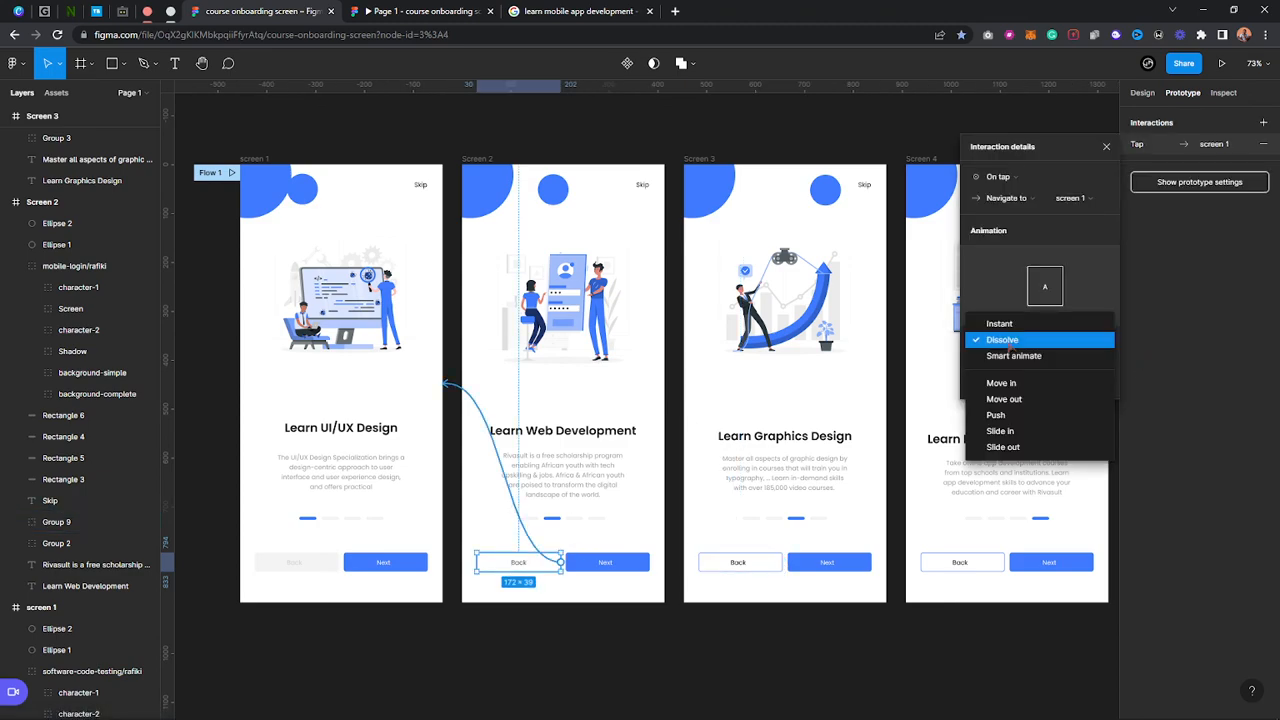
{"action": "left_click", "coordinate": [1013, 355]}
{"action": "left_click", "coordinate": [1066, 362]}
{"action": "type", "text": "1000ms"}
{"action": "key", "text": "Return"}
Switch to the presentation, go back to Screen 1, and play the Smart animate flow through to Screen 4 with the Next buttons
{"action": "left_click", "coordinate": [425, 11]}
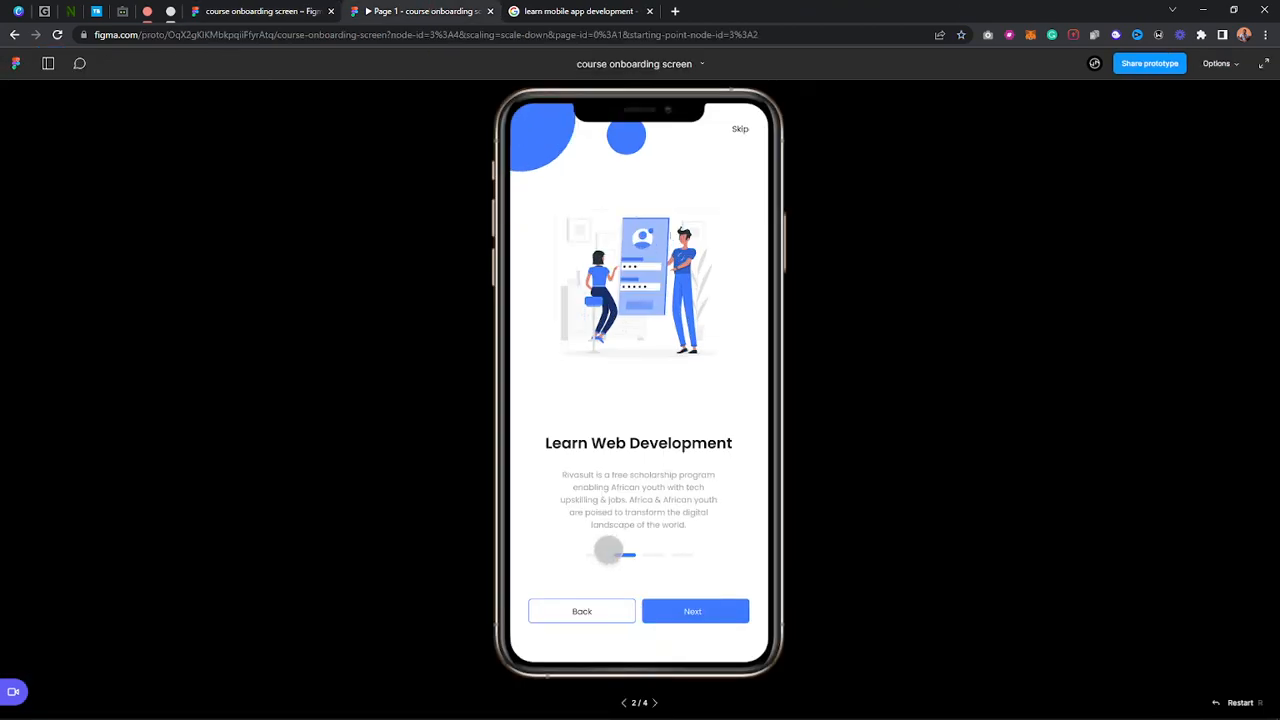
{"action": "left_click", "coordinate": [592, 610]}
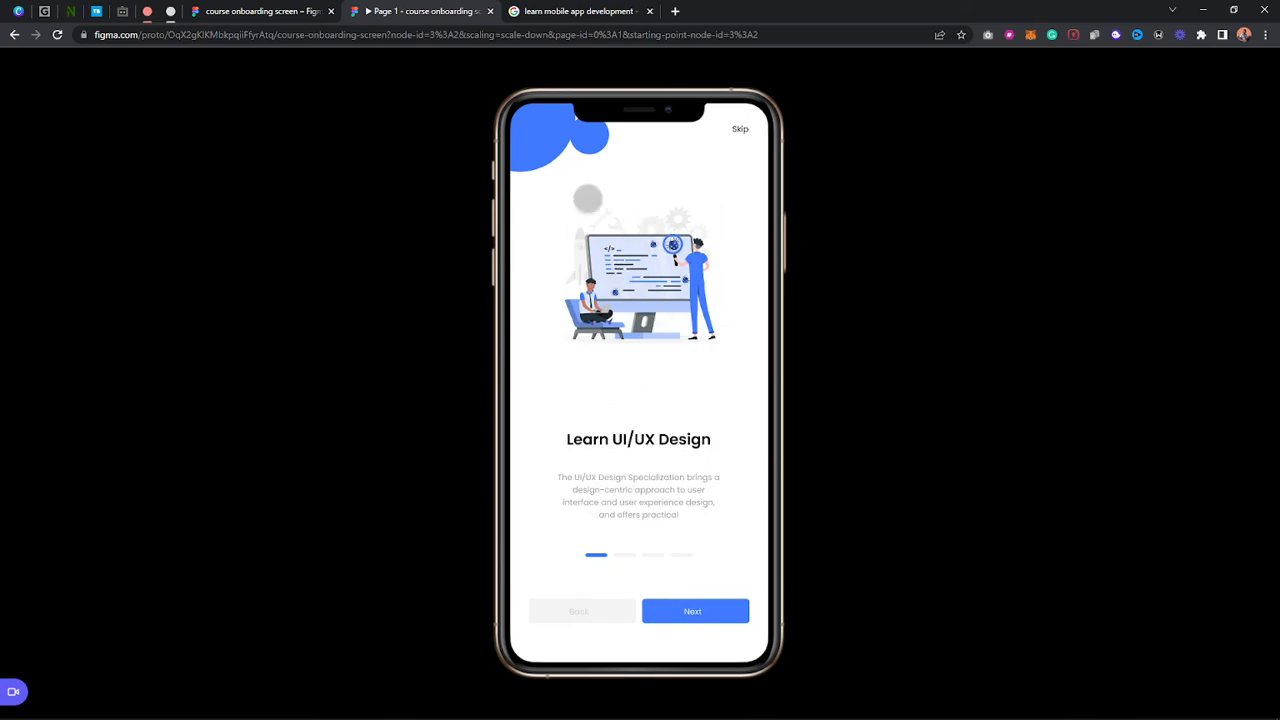
{"action": "mouse_move", "coordinate": [352, 79]}
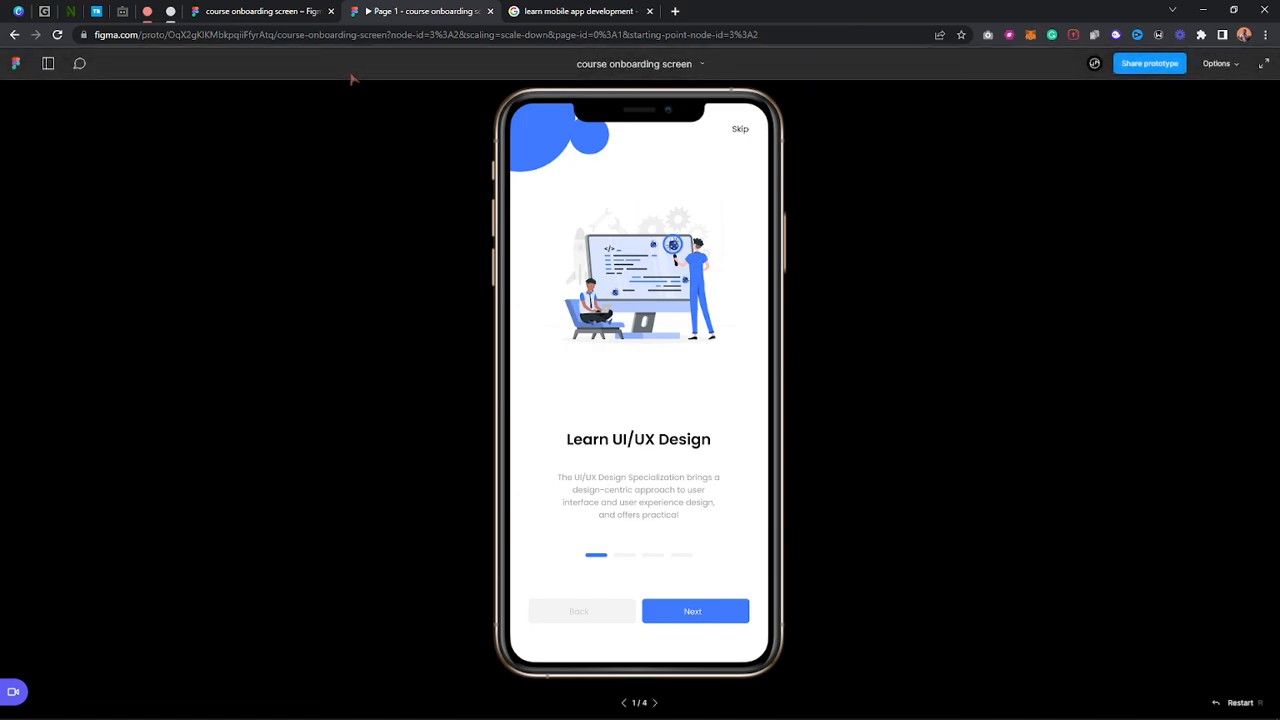
{"action": "left_click", "coordinate": [691, 608]}
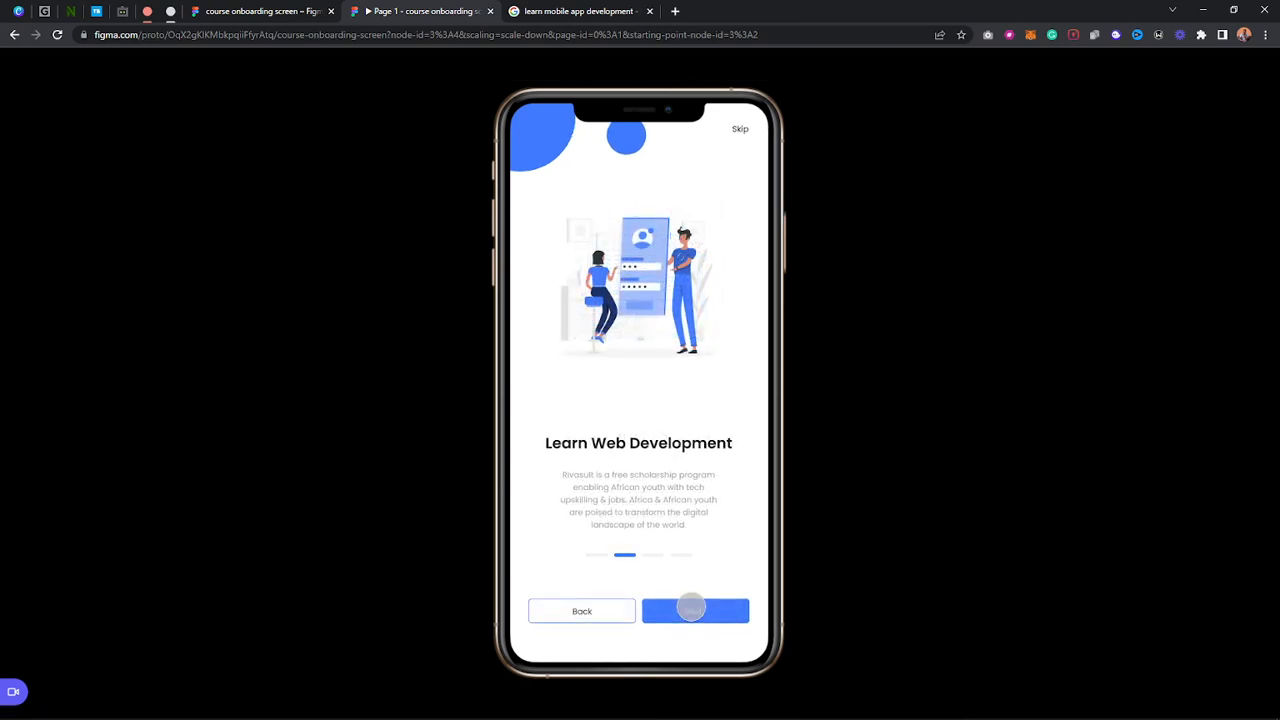
{"action": "left_click", "coordinate": [695, 610]}
{"action": "left_click", "coordinate": [697, 611]}
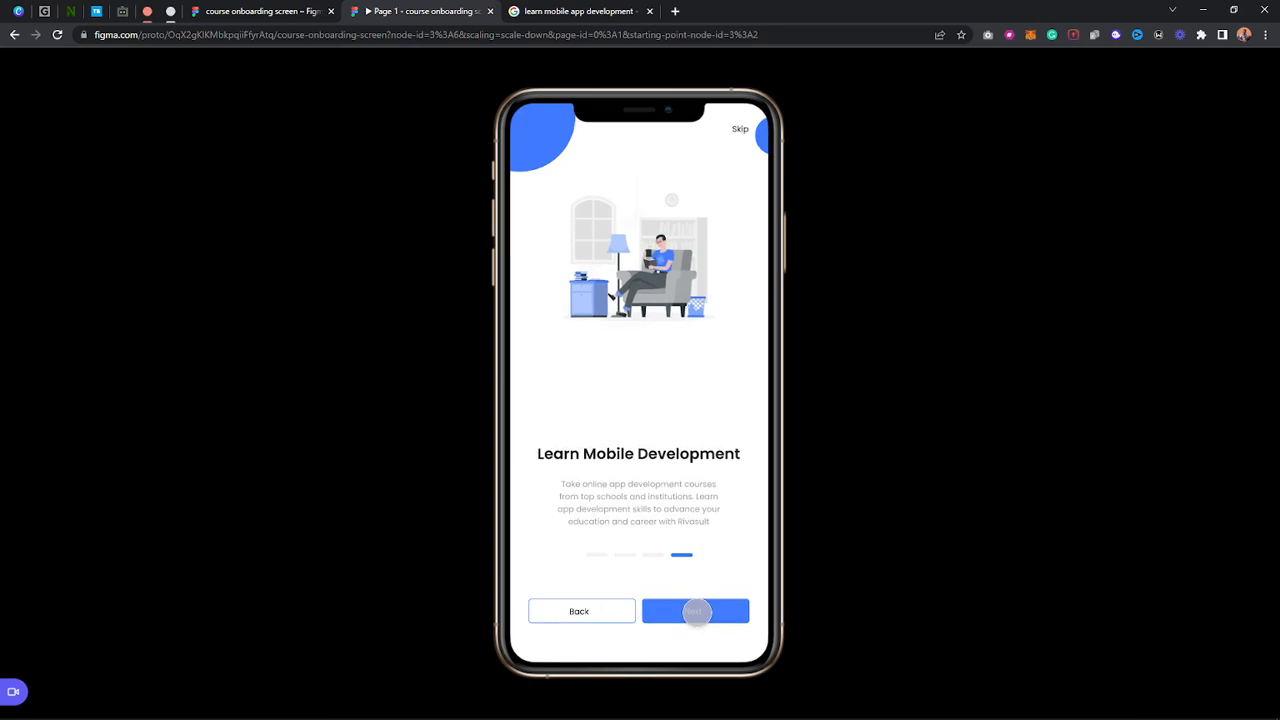